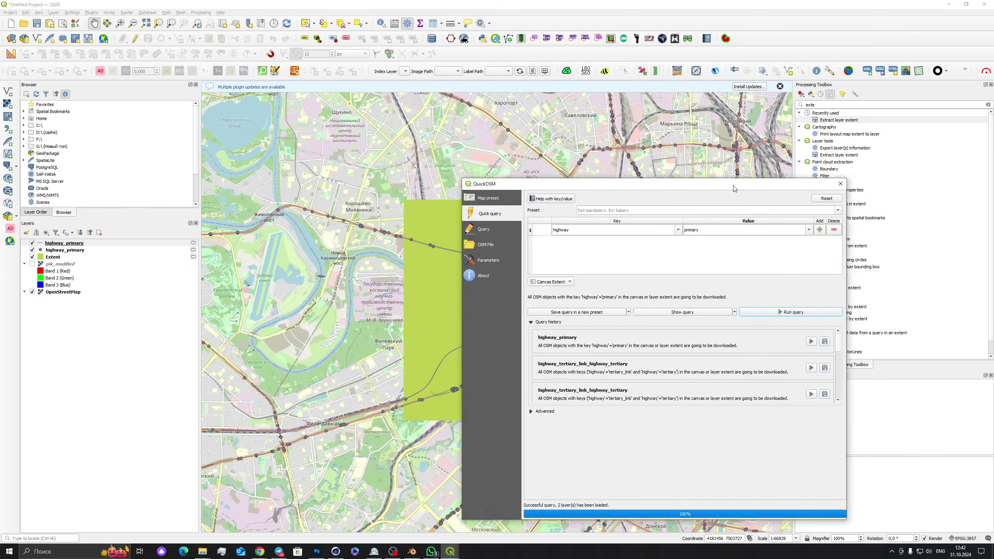
# Step: Examine the downloaded highway_primary point and line layers against the Extent square on the map
pyautogui.click(72, 253)
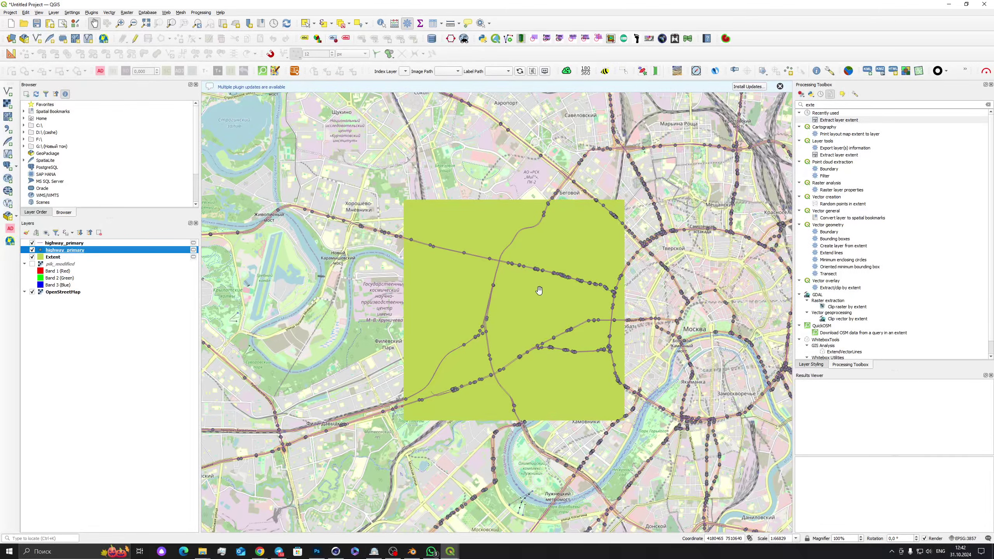
pyautogui.scroll(1, 529, 296)
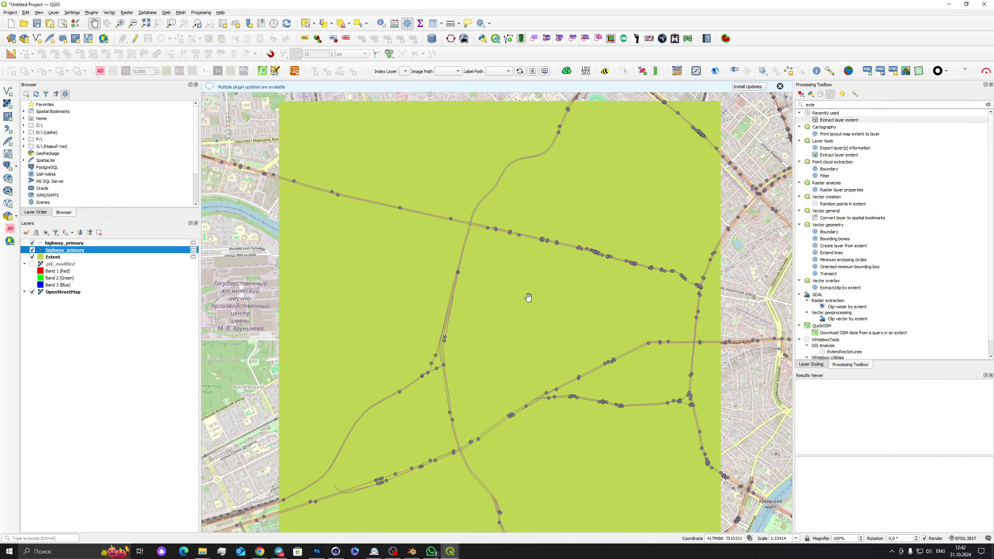
pyautogui.scroll(-1, 527, 296)
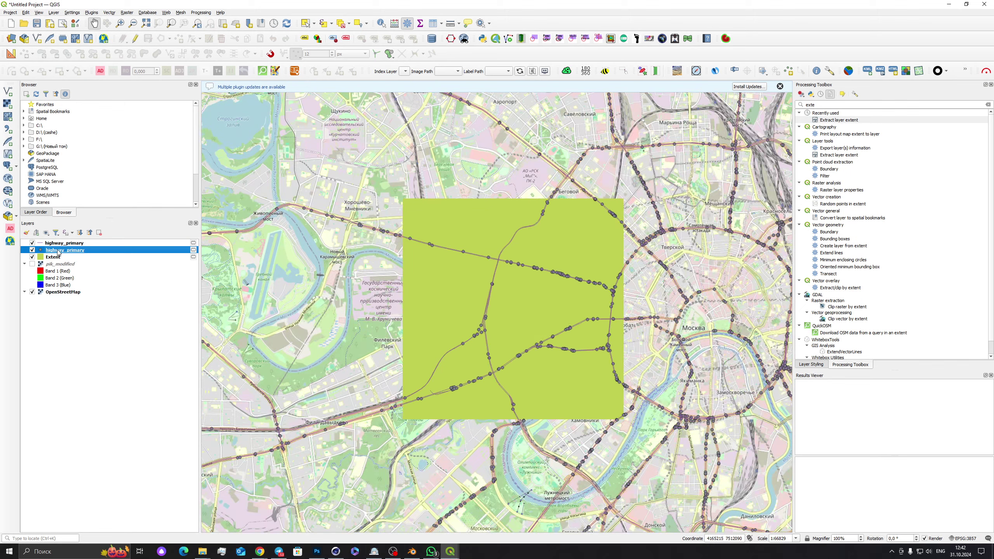
pyautogui.click(63, 243)
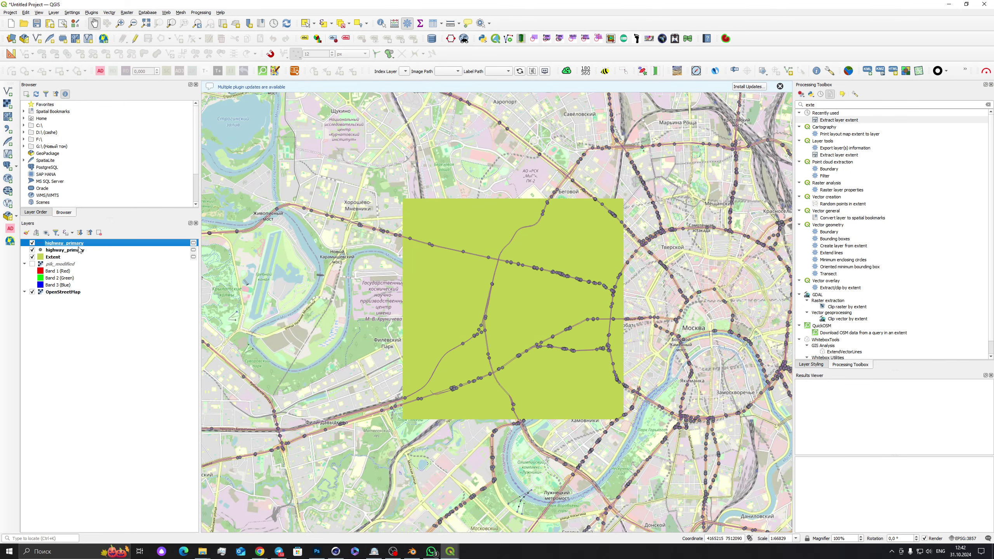
# Step: Download the OSM objects with key highway and value primary_link for the canvas extent using QuickOSM
pyautogui.click(450, 551)
pyautogui.click(495, 517)
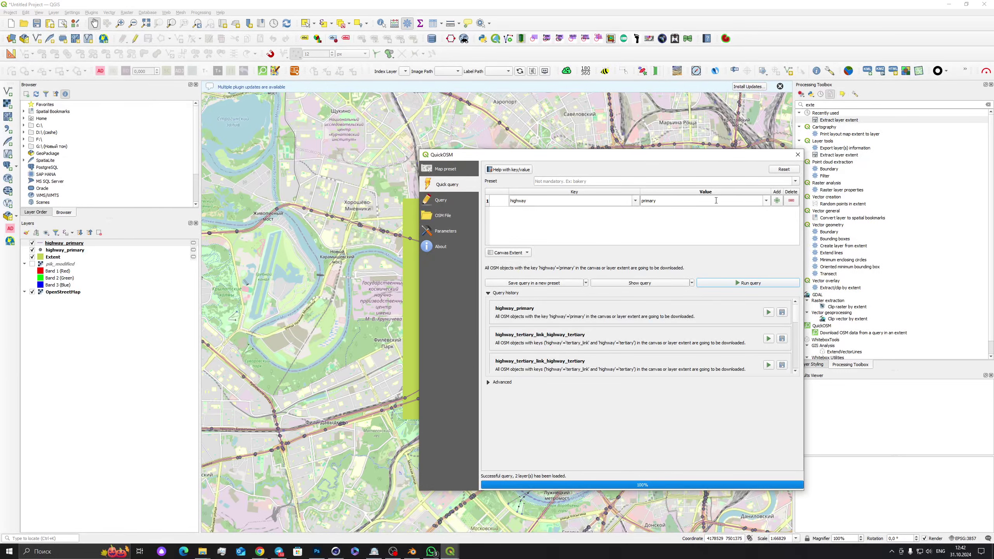
pyautogui.click(702, 201)
pyautogui.write('_link')
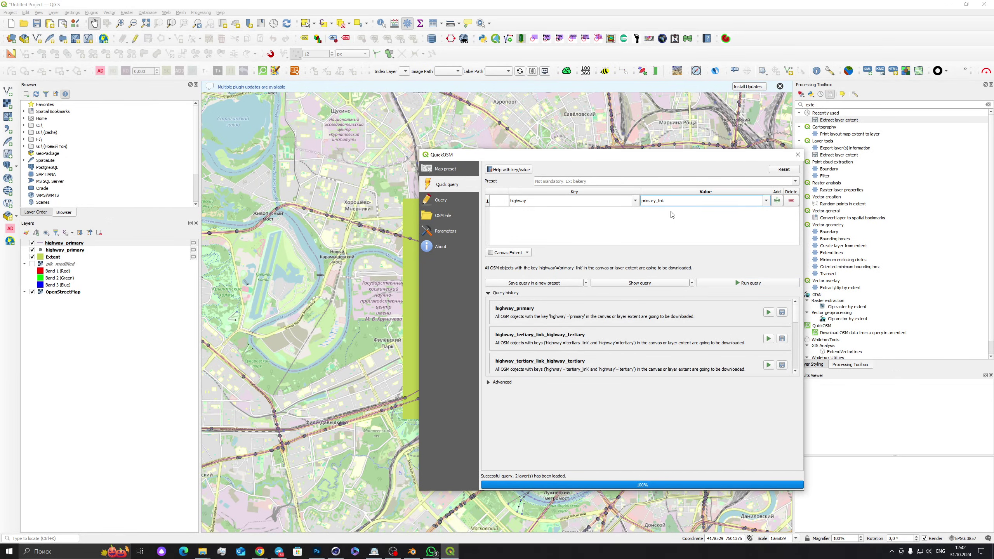
pyautogui.moveTo(702, 152); pyautogui.dragTo(648, 140)
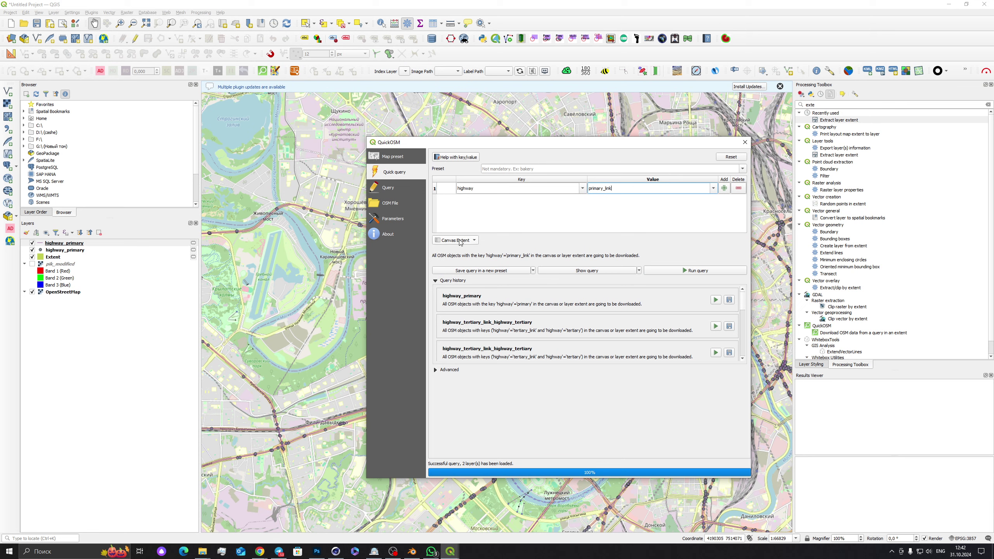
pyautogui.click(700, 271)
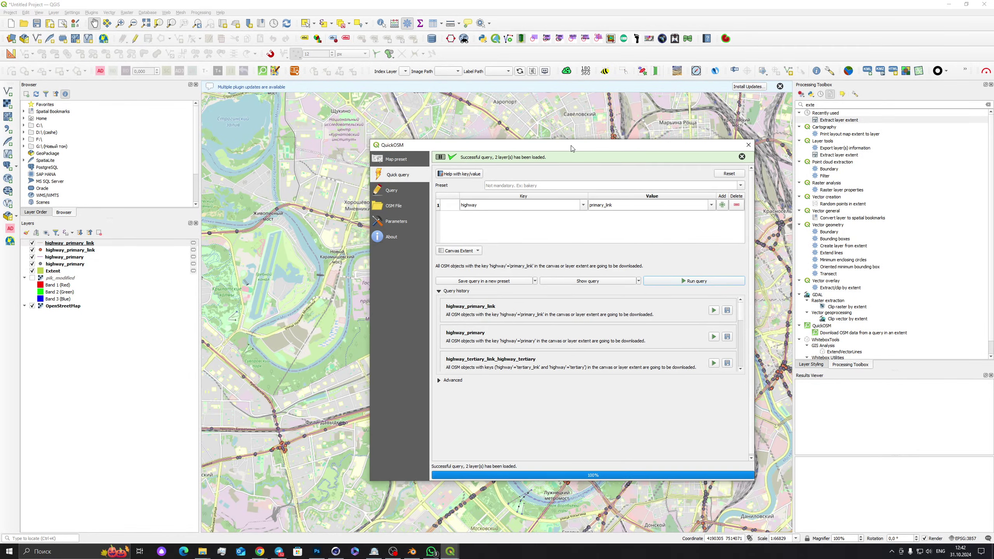
pyautogui.moveTo(568, 146); pyautogui.dragTo(531, 148)
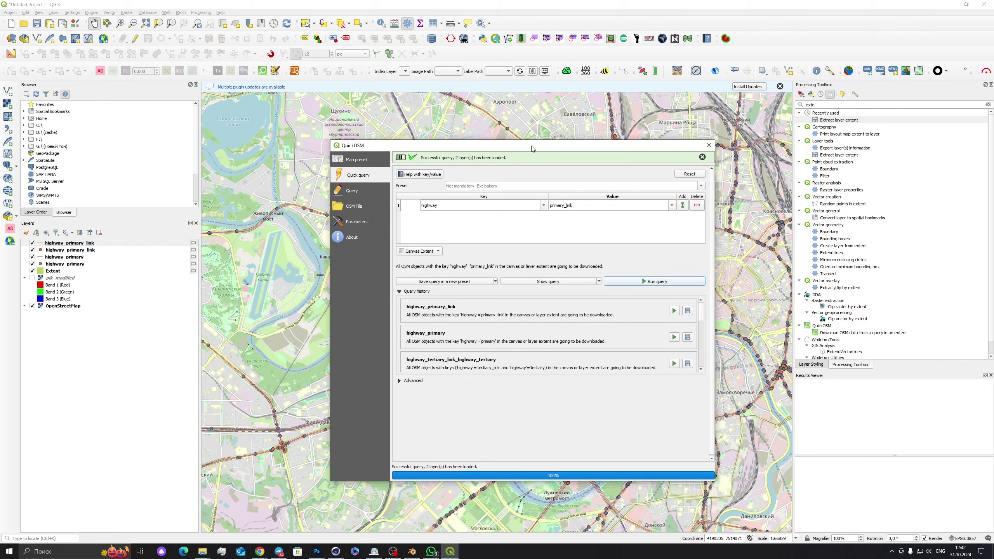
# Step: In Cinema 4D, hide map_32.osm_roads_primary in the viewport and select the map_32.osm_roads_secondary object to see its roads across the city
pyautogui.click(336, 551)
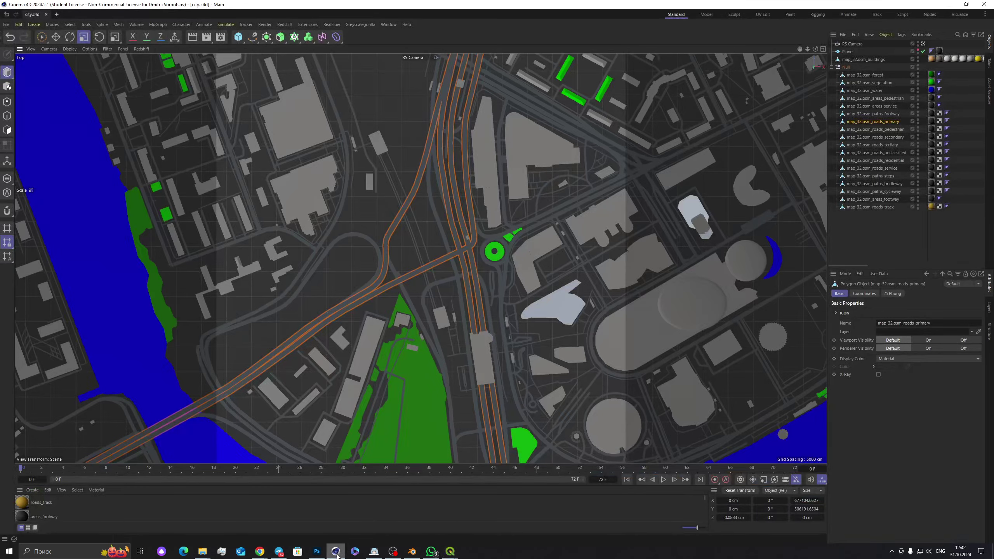
pyautogui.click(917, 120)
pyautogui.click(917, 120)
pyautogui.scroll(-3, 456, 253)
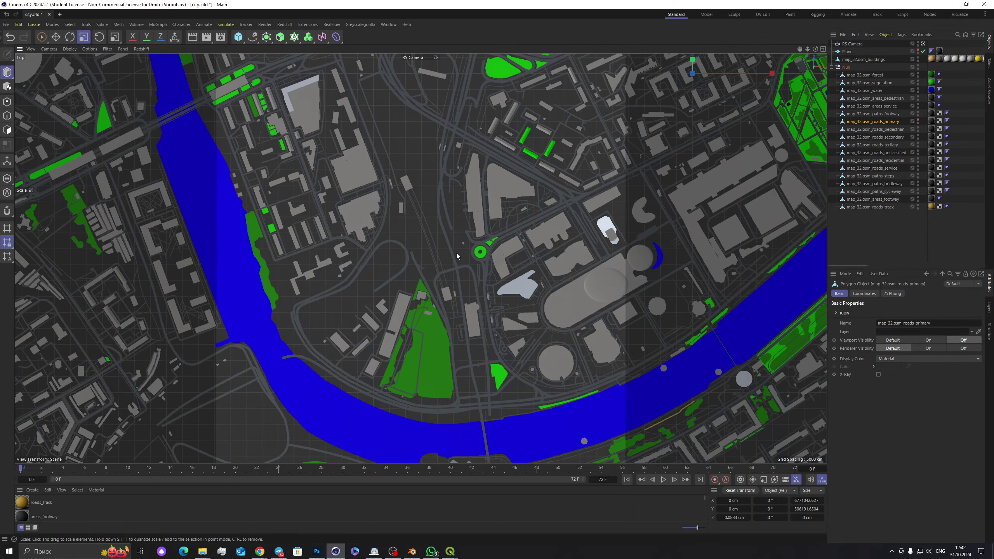
pyautogui.scroll(-4, 456, 253)
pyautogui.click(452, 228)
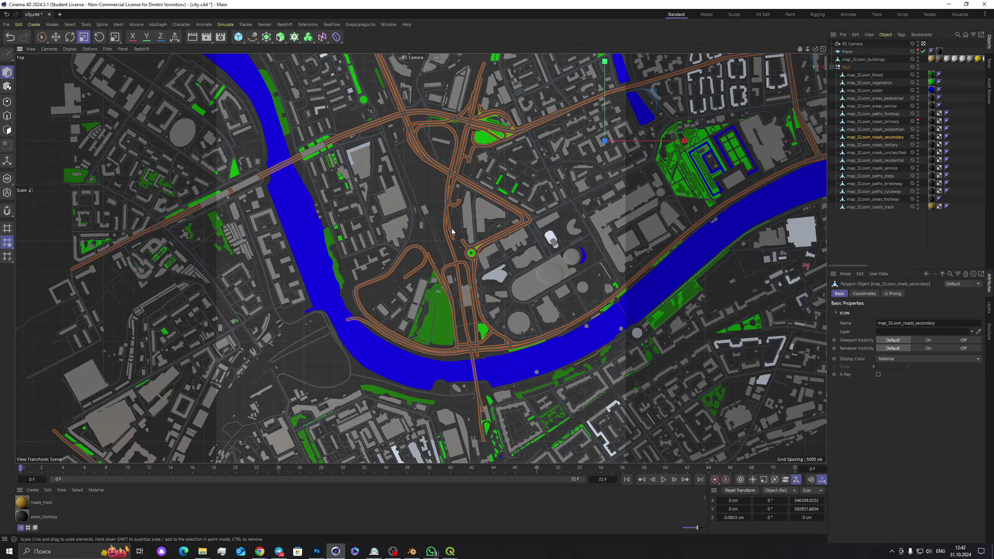
pyautogui.scroll(-5, 464, 267)
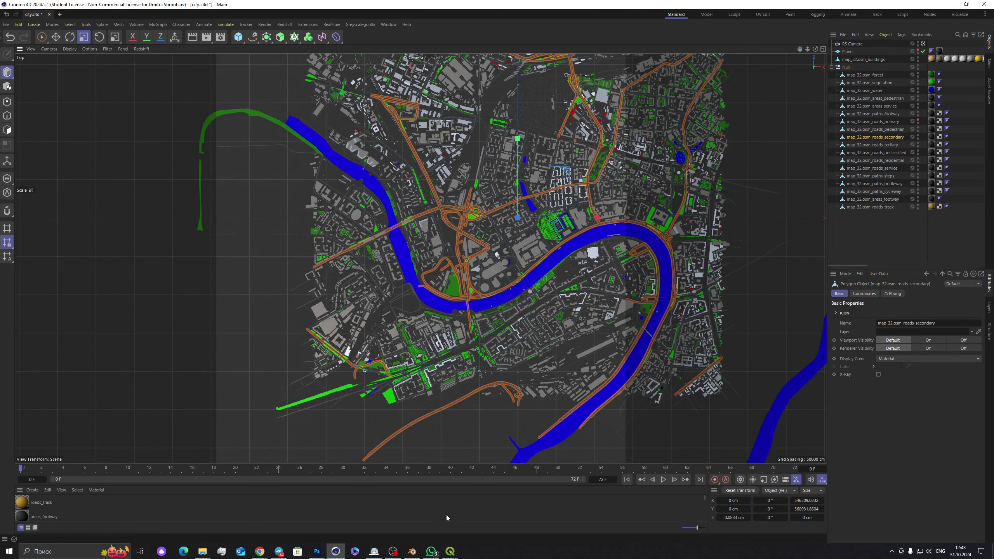
# Step: Return to QuickOSM in QGIS and run a quick query for highway = secondary within the canvas extent
pyautogui.moveTo(451, 553)
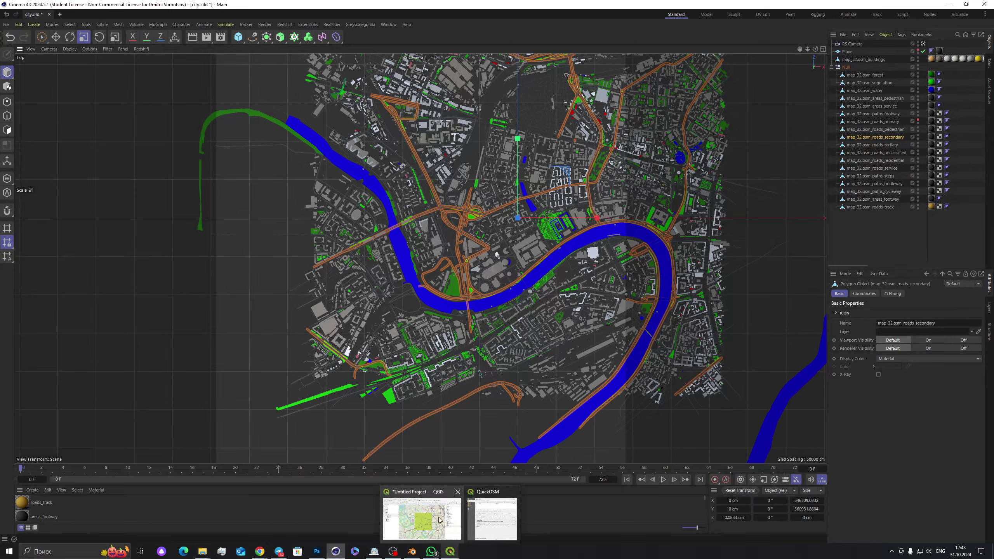
pyautogui.click(439, 517)
pyautogui.click(451, 552)
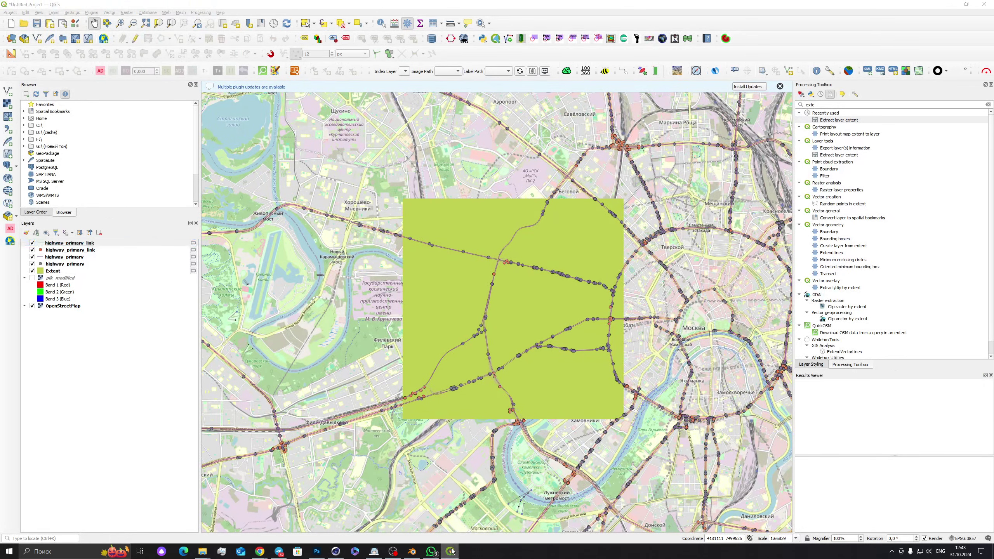
pyautogui.click(489, 513)
pyautogui.moveTo(581, 194); pyautogui.dragTo(543, 186)
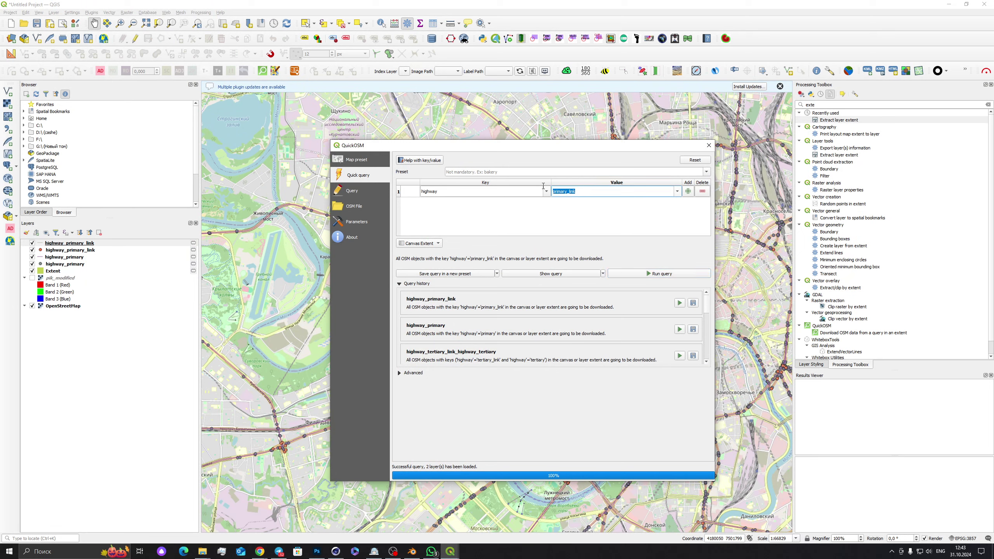
pyautogui.write('secondary')
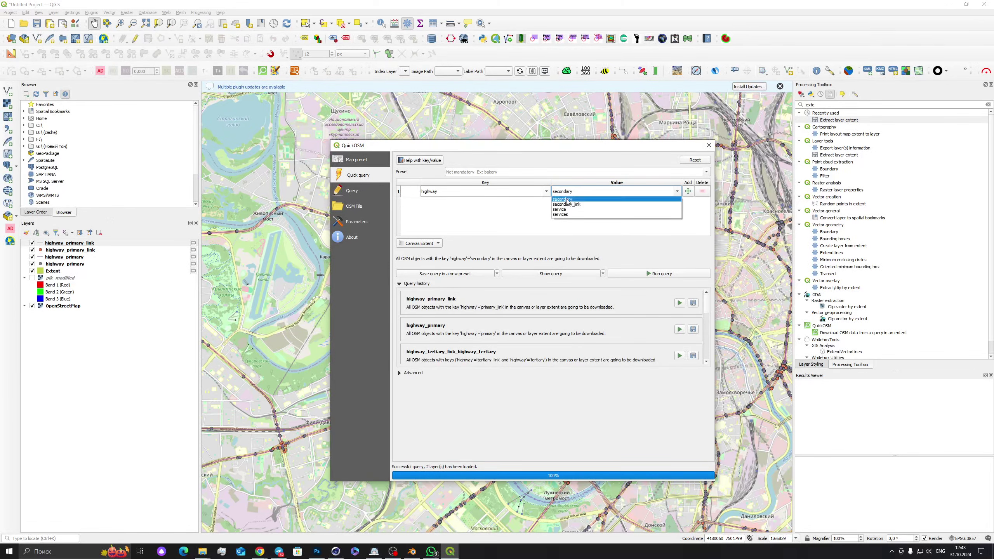
pyautogui.click(570, 200)
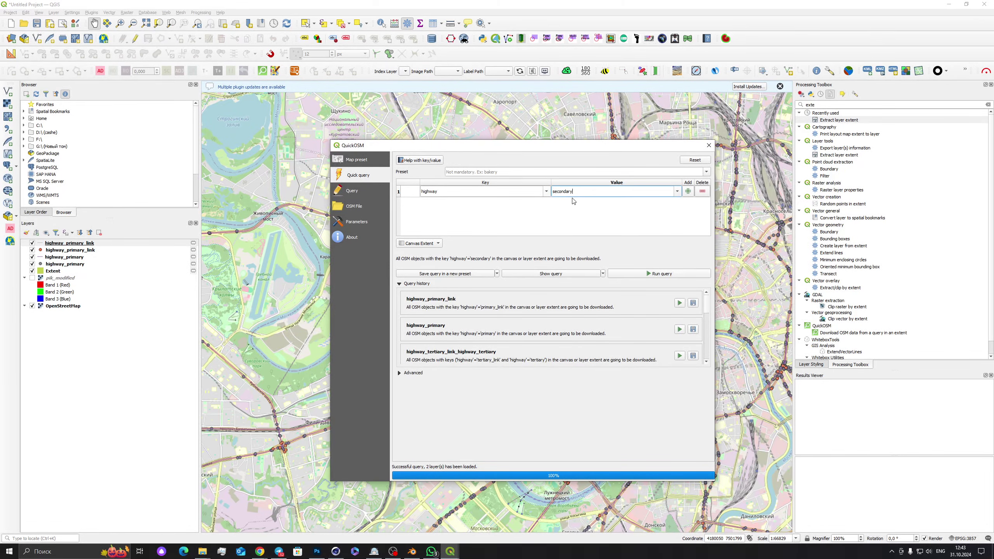
pyautogui.moveTo(647, 147); pyautogui.dragTo(622, 141)
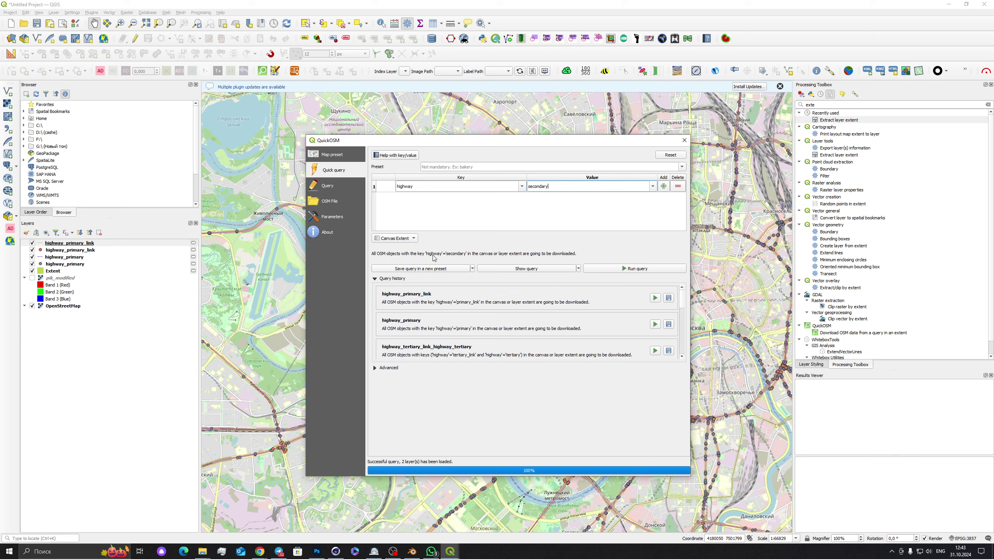
pyautogui.click(626, 269)
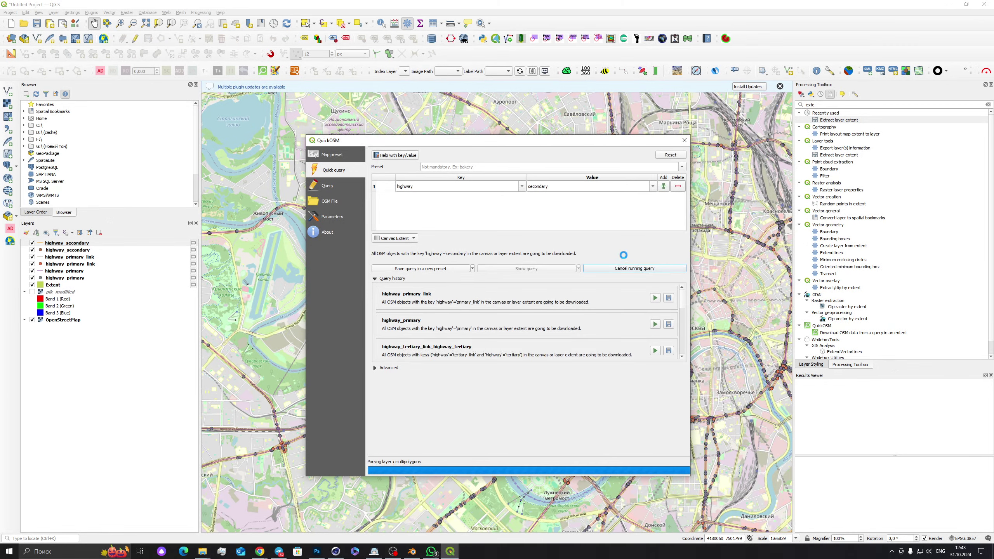
# Step: Change the query value to secondary_link and download those highway objects for the canvas extent
pyautogui.click(566, 201)
pyautogui.write('_link')
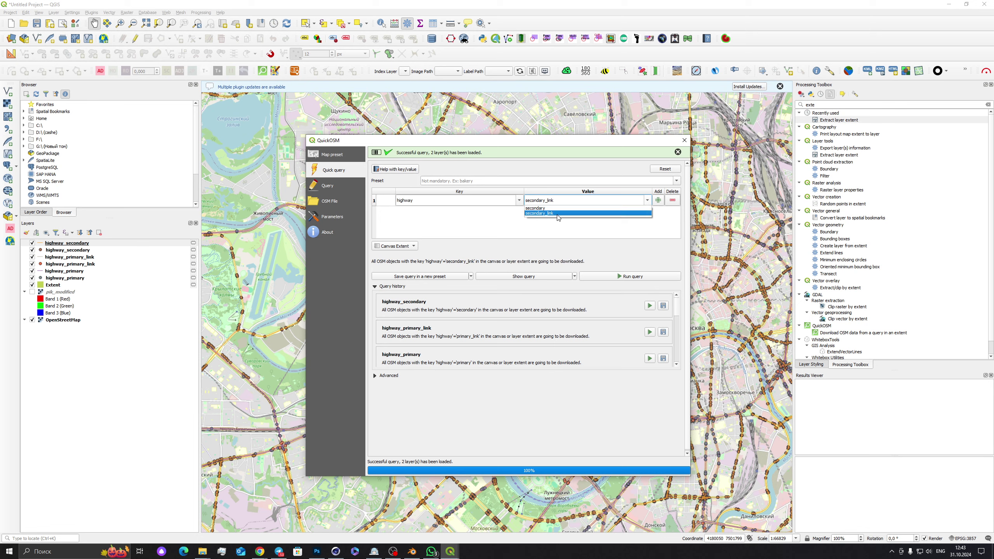
pyautogui.click(564, 217)
pyautogui.click(632, 276)
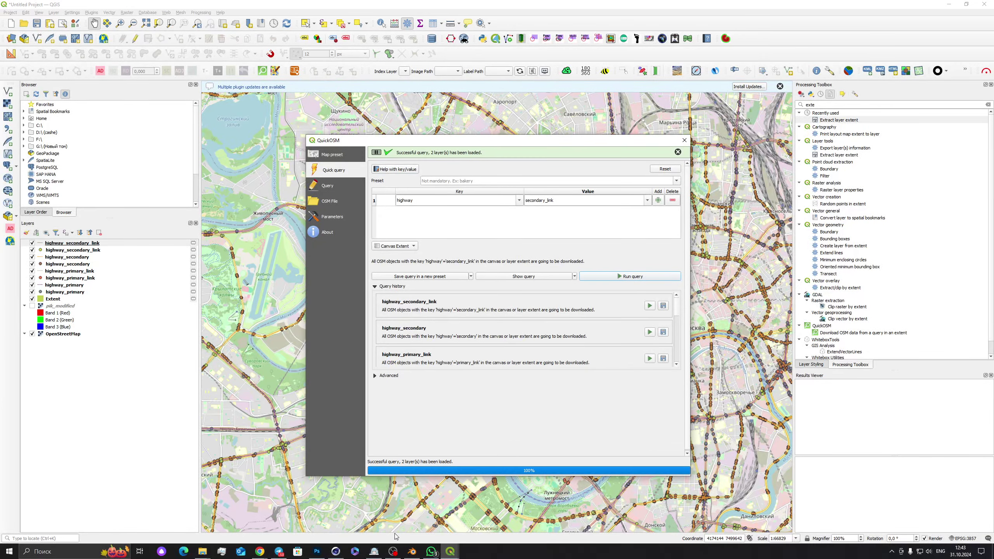
# Step: In Cinema 4D, hide map_32.osm_roads_secondary in the viewport and select the map_32.osm_roads_tertiary object to see its roads
pyautogui.click(336, 552)
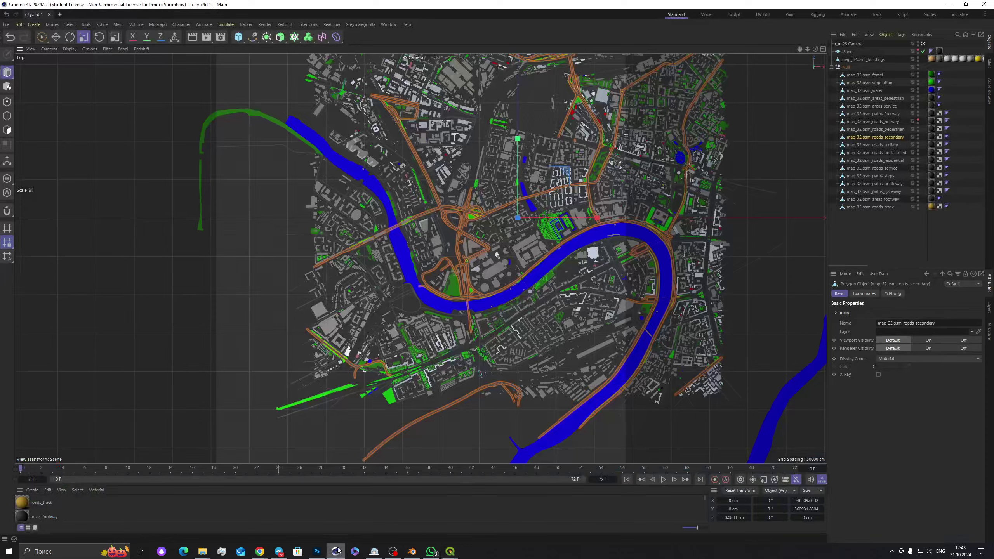
pyautogui.click(917, 136)
pyautogui.click(917, 136)
pyautogui.scroll(5, 457, 257)
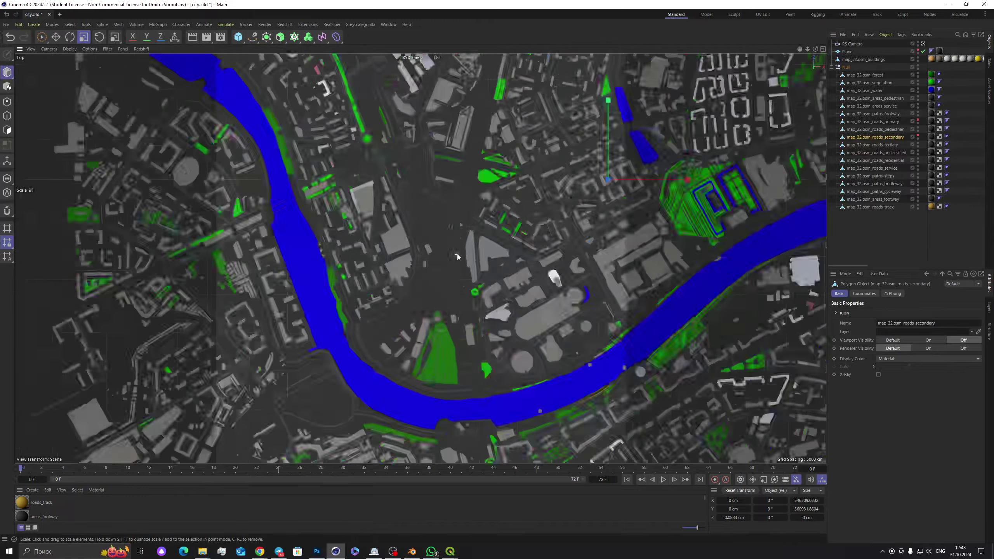
pyautogui.scroll(3, 438, 207)
pyautogui.scroll(1, 423, 130)
pyautogui.scroll(-3, 394, 138)
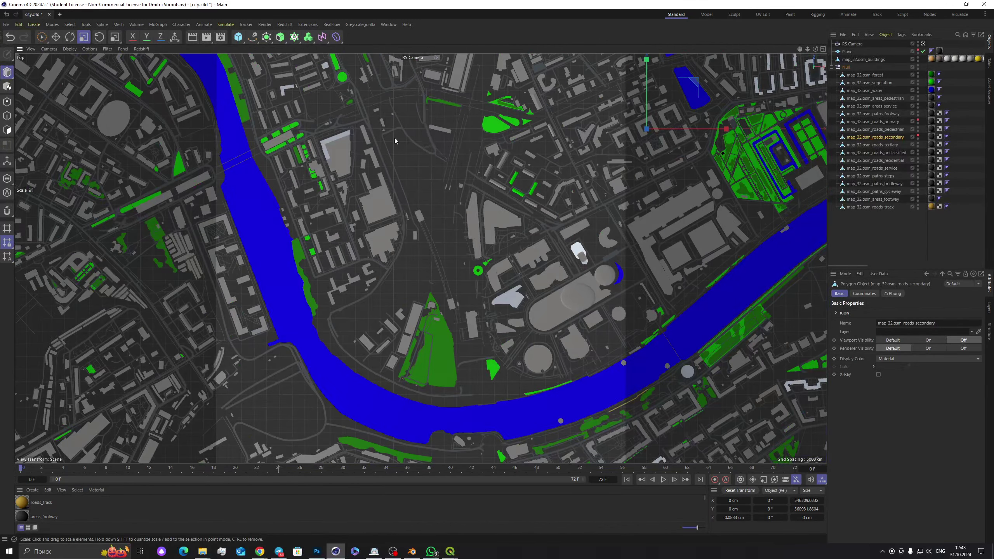
pyautogui.scroll(5, 363, 158)
pyautogui.click(362, 160)
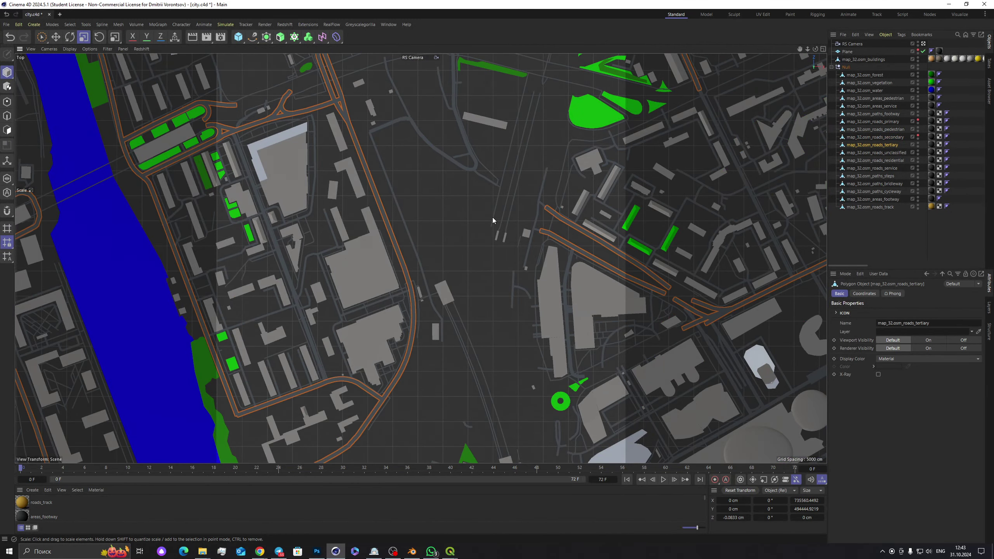
pyautogui.scroll(-8, 481, 226)
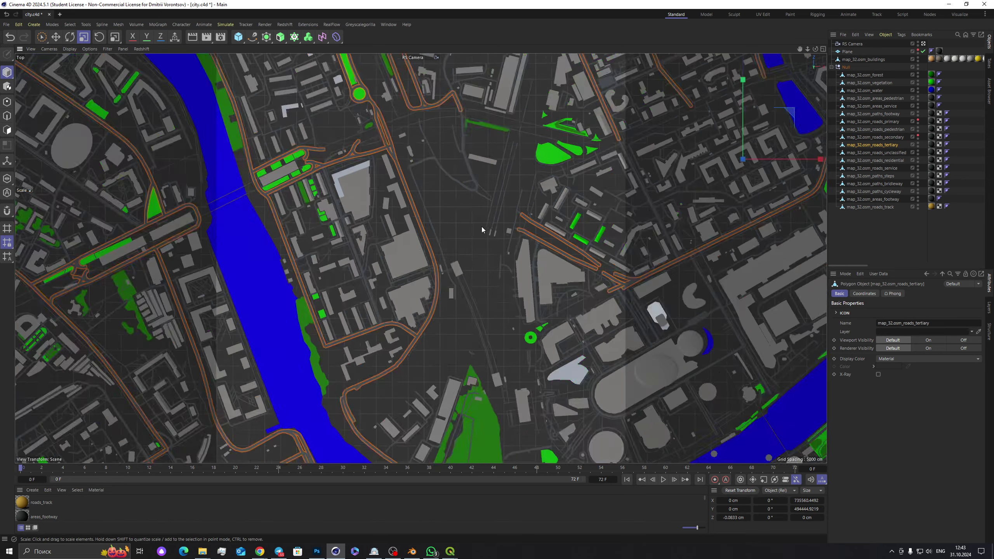
pyautogui.scroll(2, 554, 208)
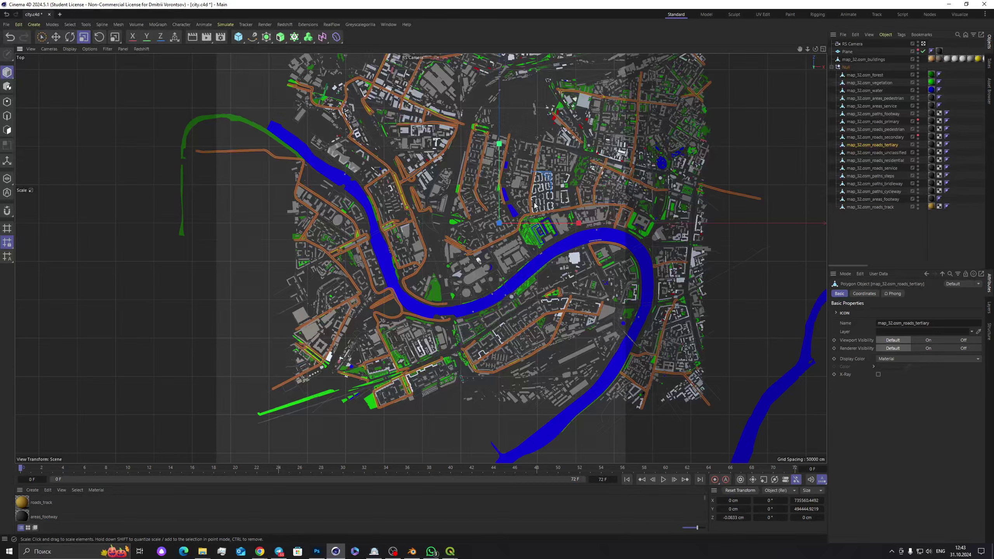
# Step: Switch back to QuickOSM and run the quick query for highway = tertiary within the canvas extent
pyautogui.moveTo(450, 551)
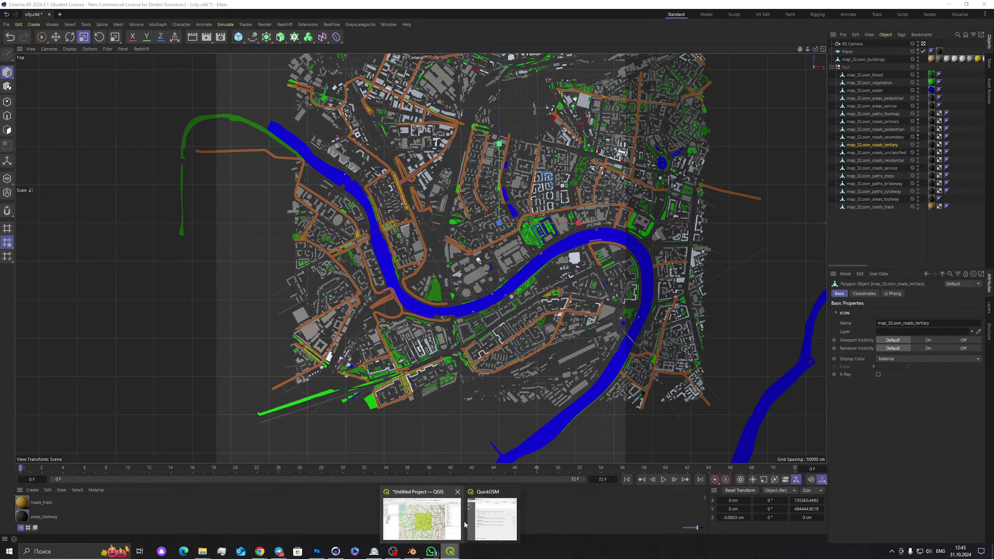
pyautogui.click(492, 513)
pyautogui.doubleClick(566, 190)
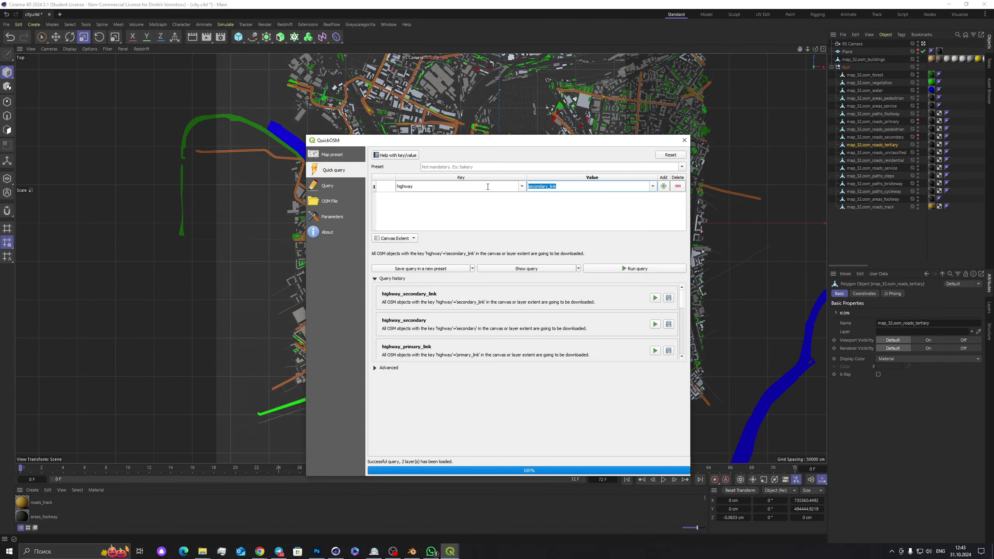
pyautogui.write('te')
pyautogui.click(547, 195)
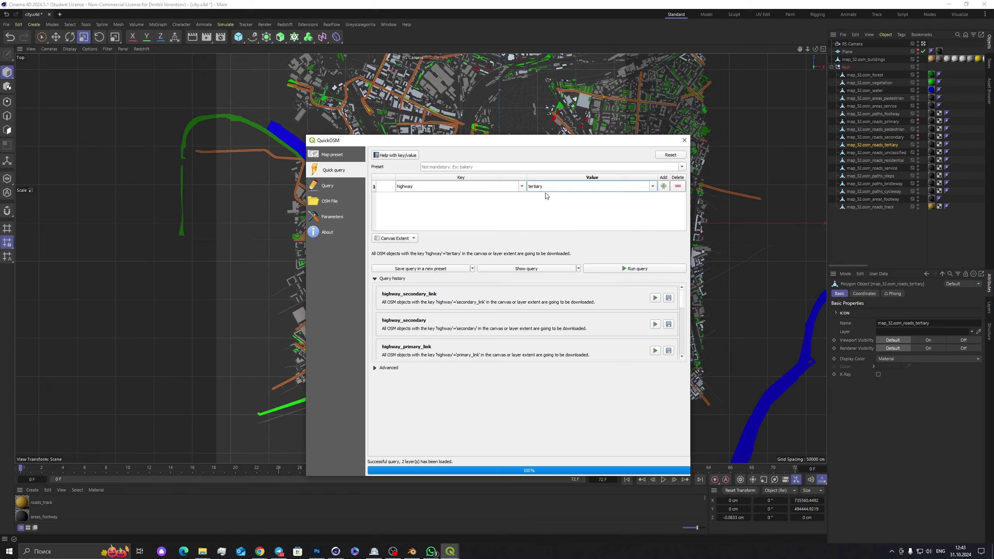
pyautogui.click(635, 269)
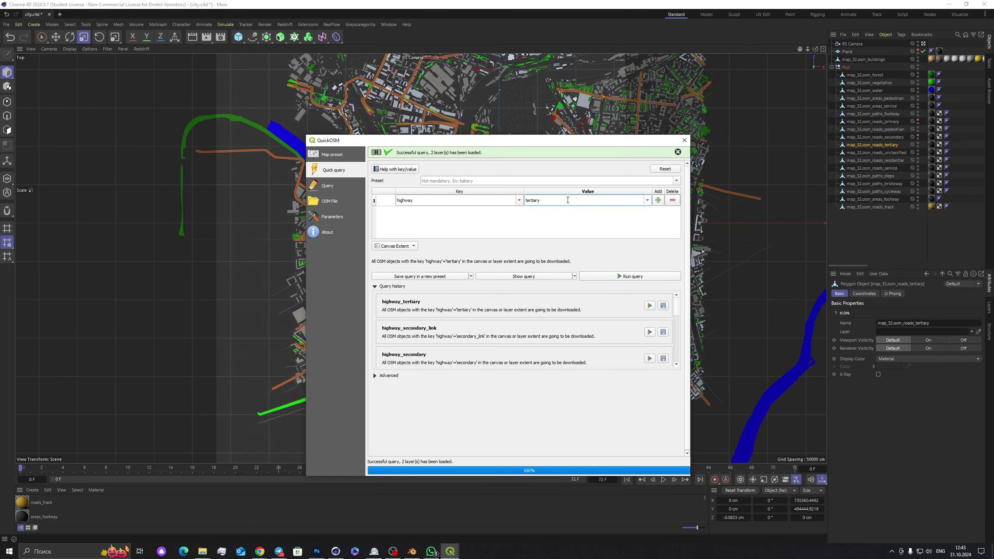
# Step: Run the QuickOSM query for highway = tertiary_link in the canvas extent and bring up the main QGIS map window
pyautogui.write('_')
pyautogui.click(551, 214)
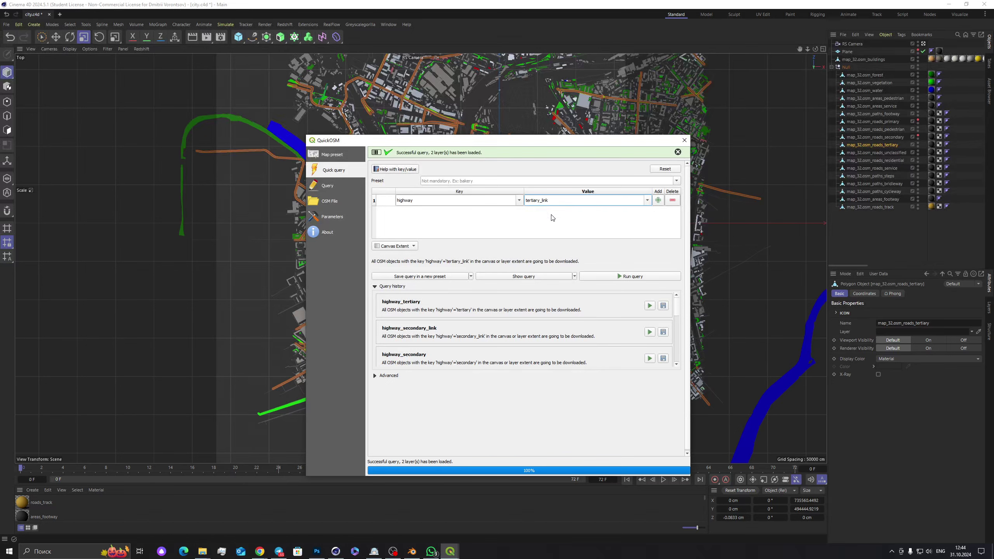
pyautogui.click(628, 276)
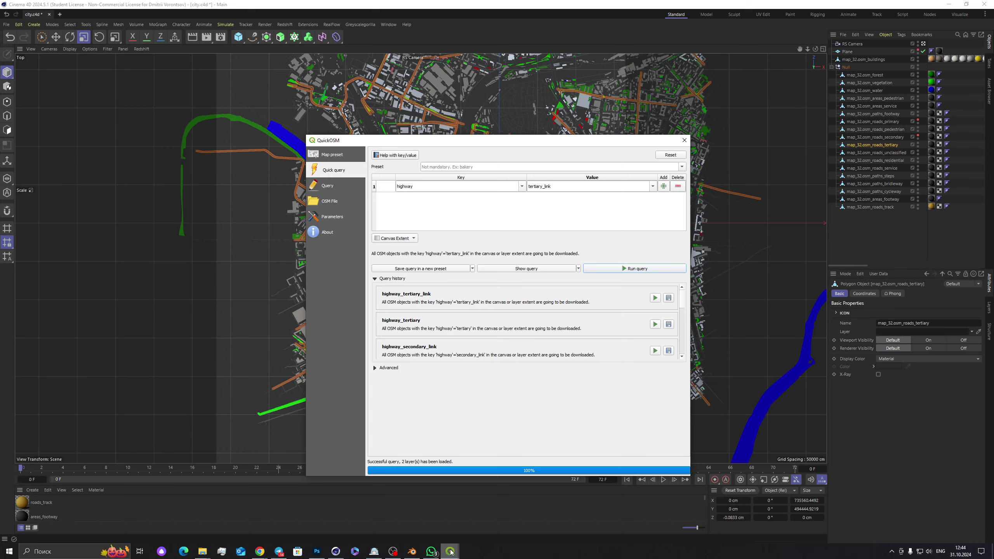
pyautogui.moveTo(451, 552)
pyautogui.click(431, 526)
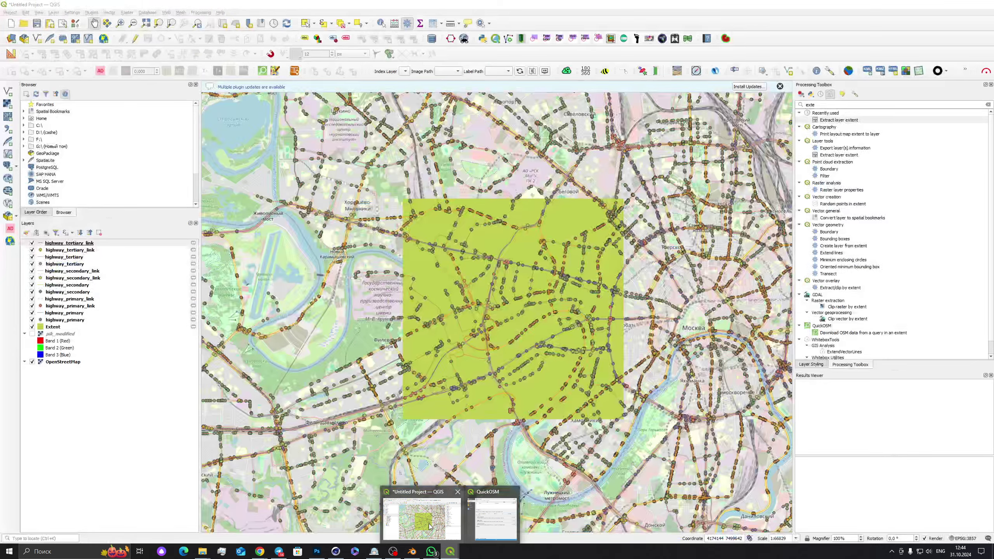
# Step: Remove the six point layers for tertiary, secondary and primary highways and their links, keeping the line layers
pyautogui.click(75, 251)
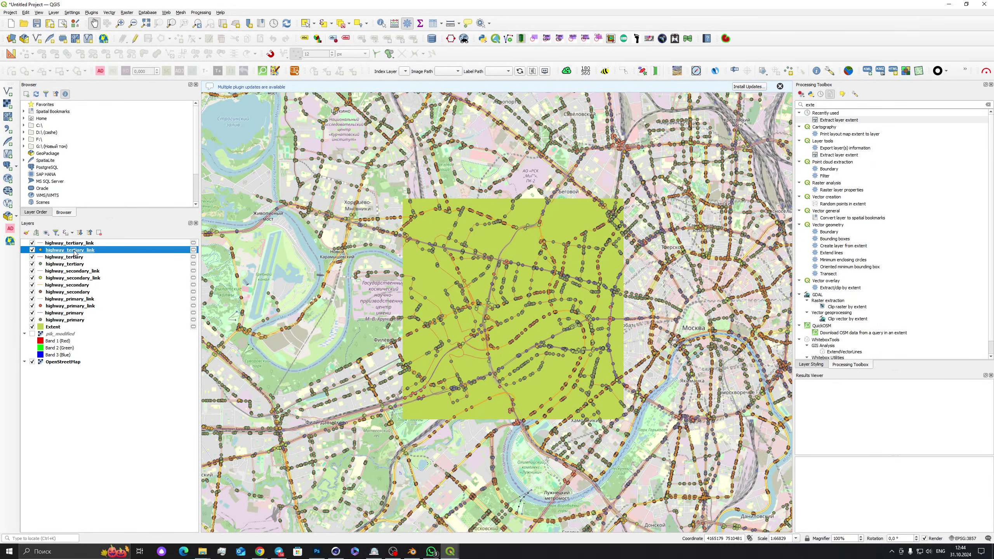
pyautogui.keyDown('ctrl'); pyautogui.click(71, 265); pyautogui.keyUp('ctrl')
pyautogui.keyDown('ctrl'); pyautogui.click(67, 279); pyautogui.keyUp('ctrl')
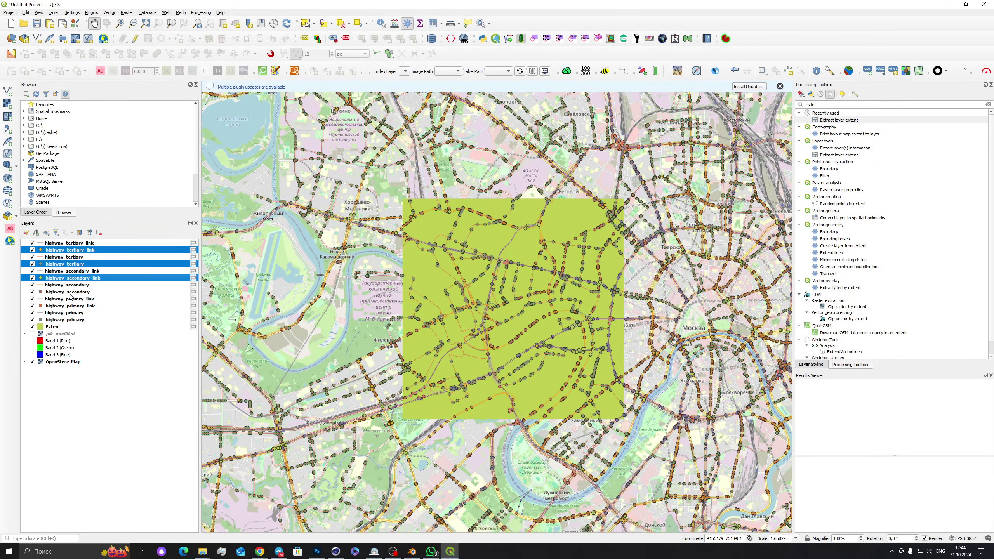
pyautogui.keyDown('ctrl'); pyautogui.click(62, 293); pyautogui.keyUp('ctrl')
pyautogui.keyDown('ctrl'); pyautogui.click(61, 307); pyautogui.keyUp('ctrl')
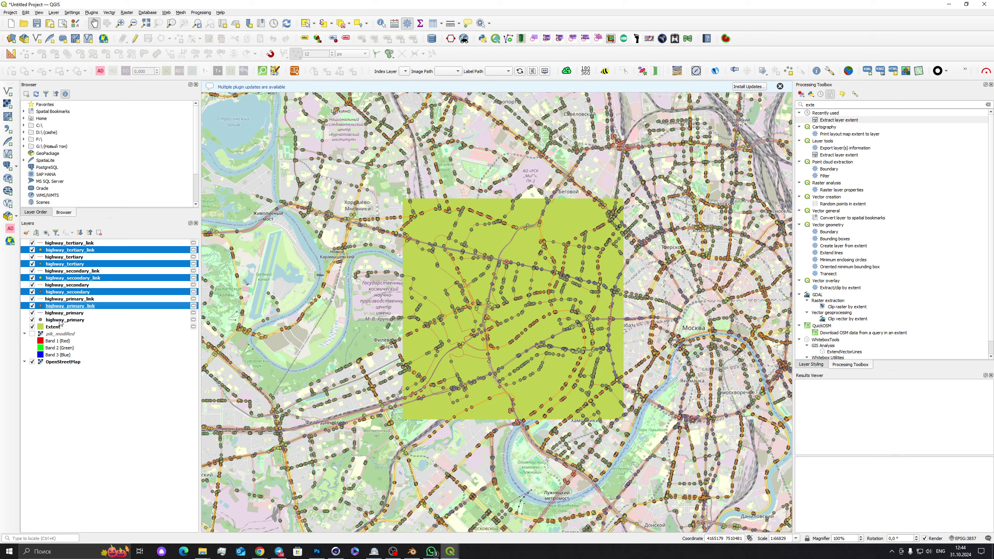
pyautogui.keyDown('ctrl'); pyautogui.click(61, 321); pyautogui.keyUp('ctrl')
pyautogui.rightClick(68, 323)
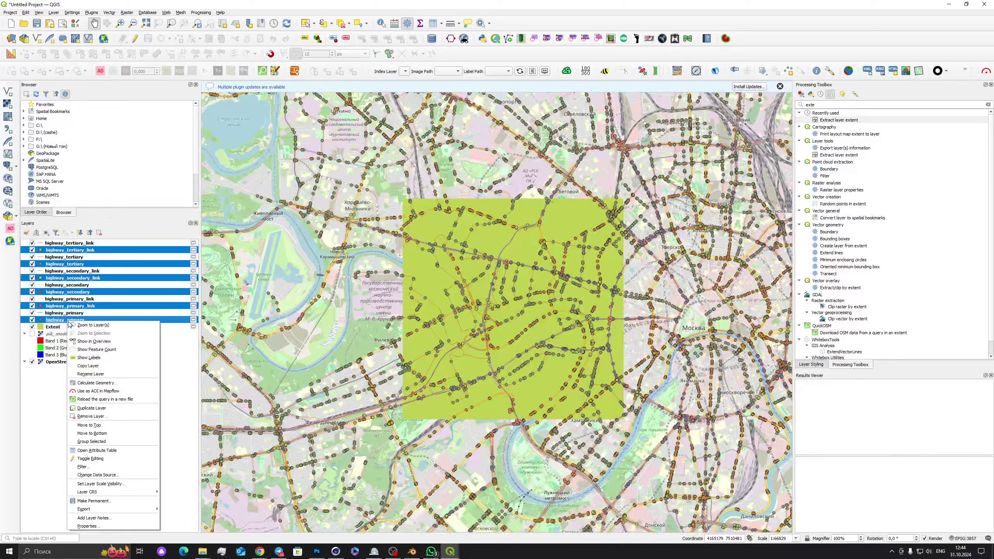
pyautogui.click(117, 417)
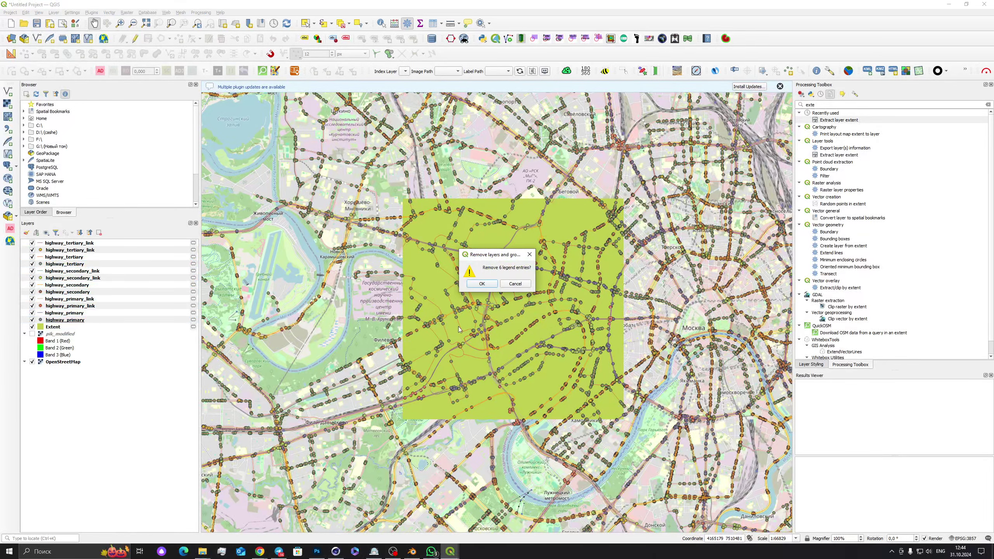
pyautogui.click(482, 284)
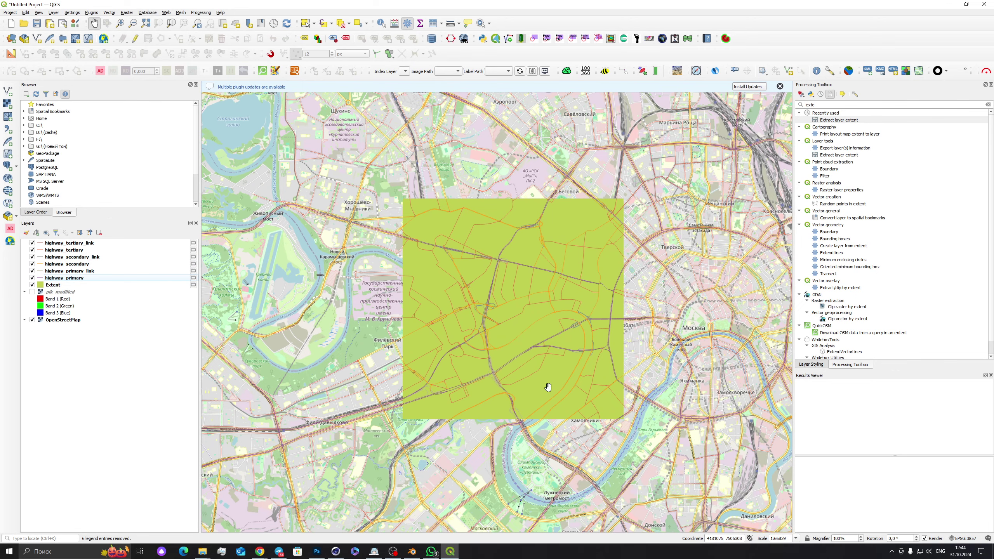
# Step: In Cinema 4D, hide map_32.osm_roads_tertiary in the viewport and pick a remaining road to select map_32.osm_roads_residential
pyautogui.click(336, 552)
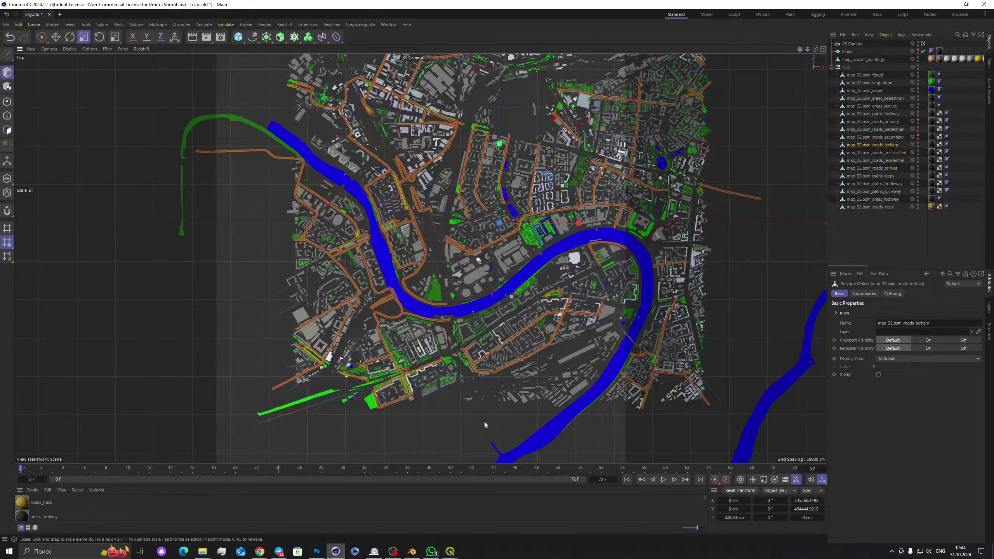
pyautogui.click(918, 144)
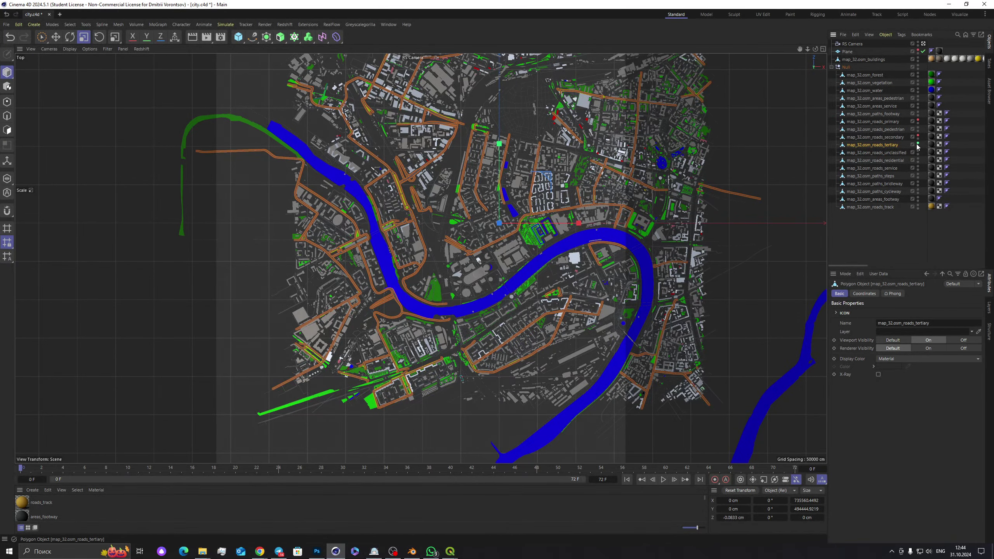
pyautogui.scroll(8, 360, 274)
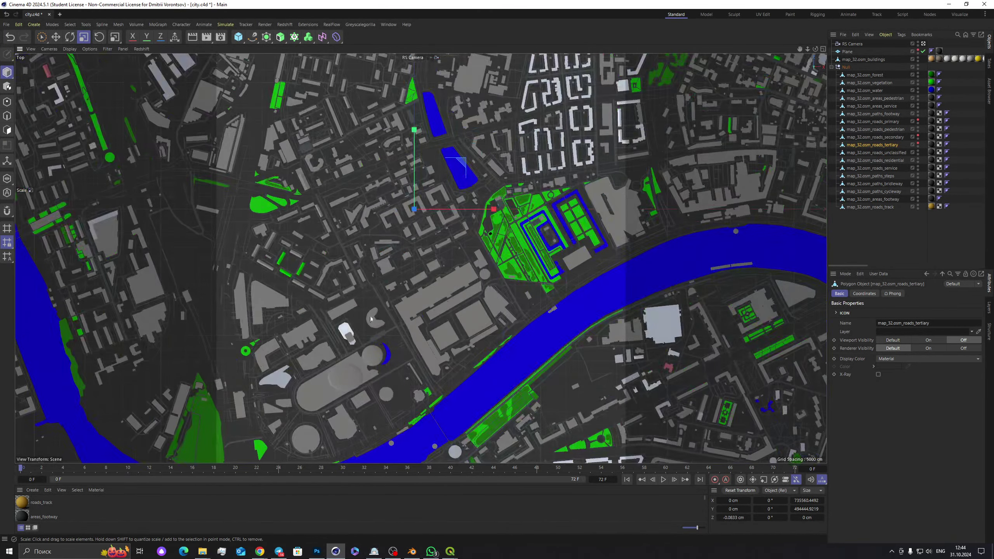
pyautogui.scroll(8, 370, 319)
pyautogui.click(390, 254)
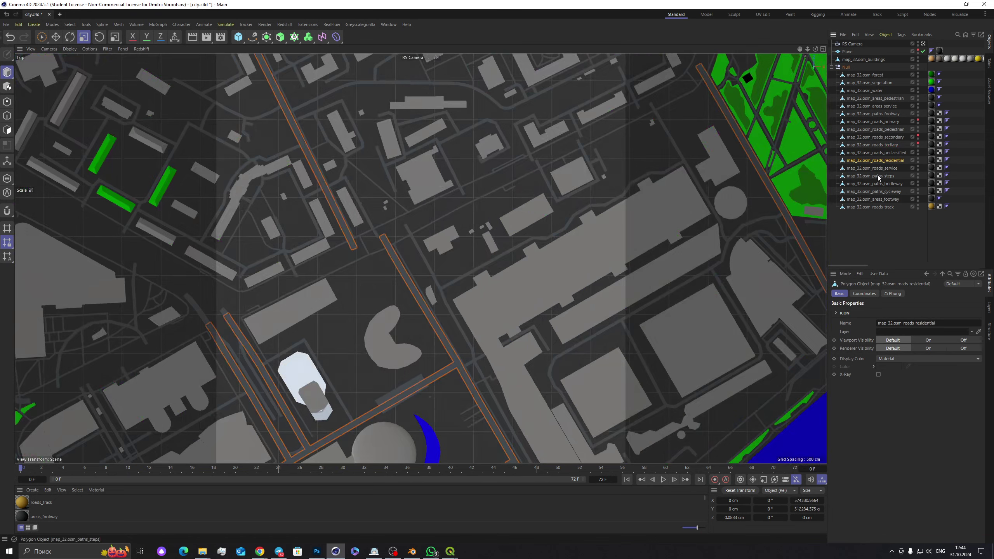
pyautogui.scroll(-8, 492, 216)
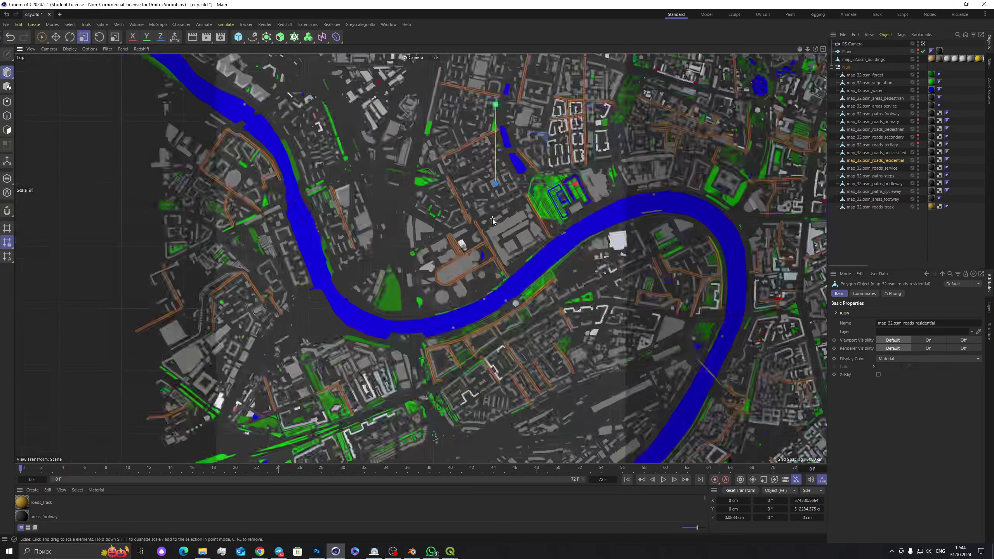
pyautogui.scroll(2, 513, 220)
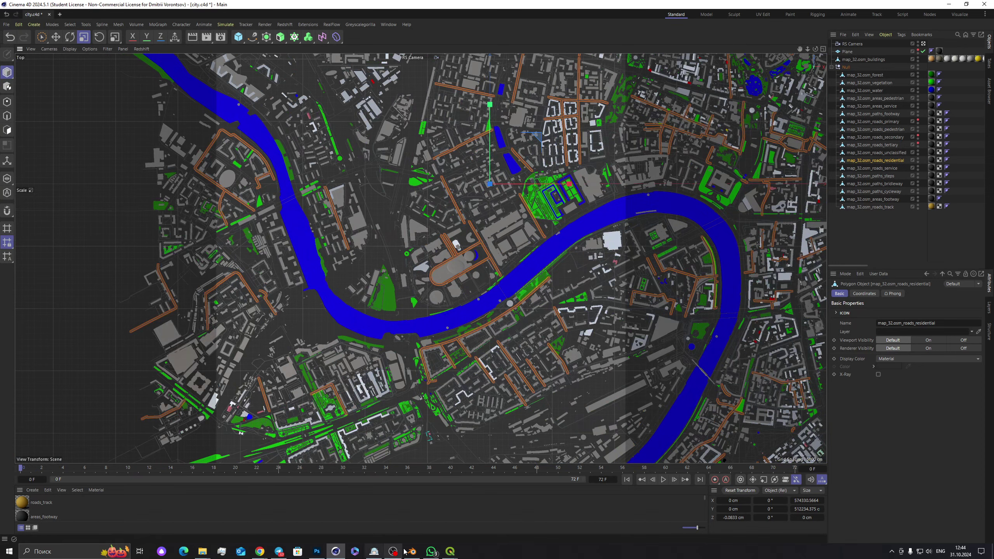
# Step: Switch back to QuickOSM and run the quick query for highway = residential within the canvas extent
pyautogui.moveTo(337, 553)
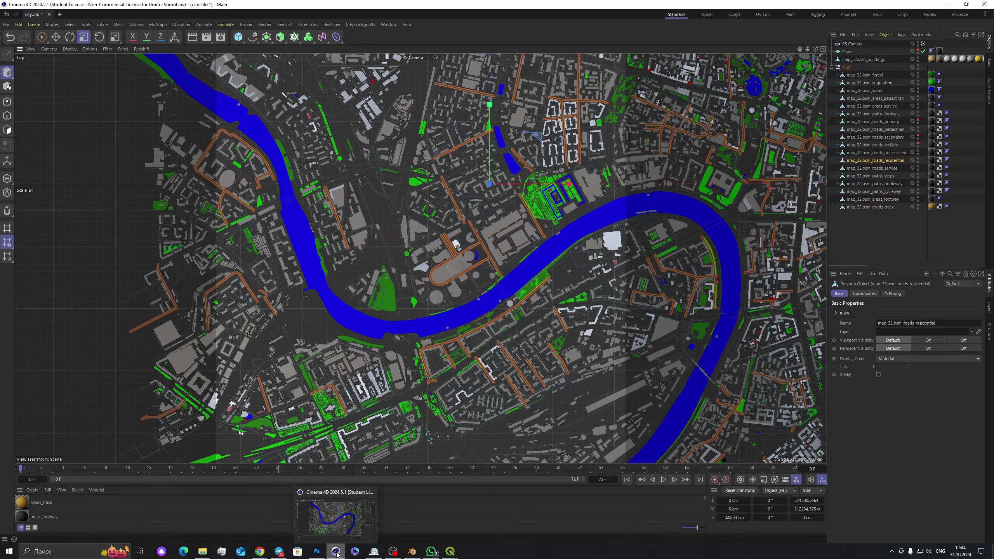
pyautogui.click(450, 552)
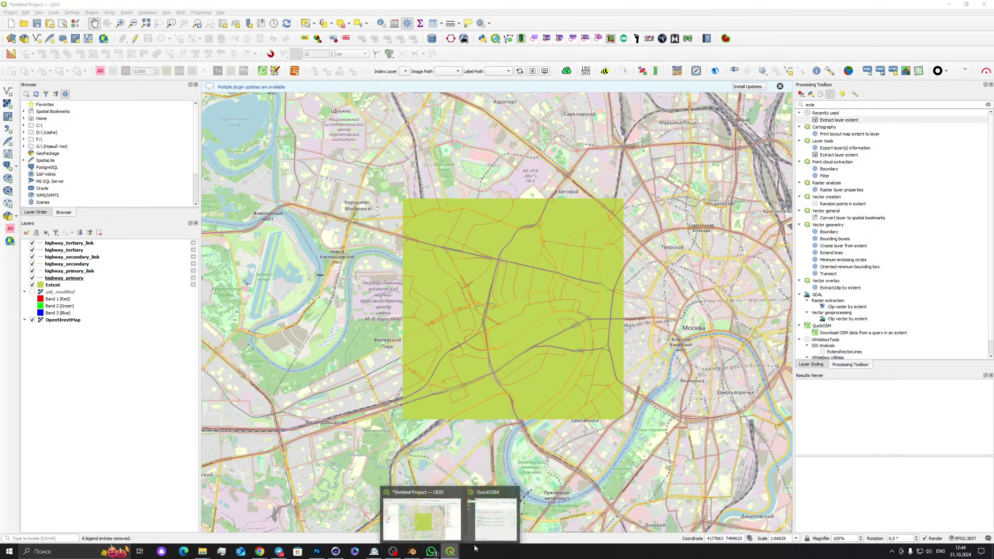
pyautogui.click(495, 518)
pyautogui.doubleClick(564, 188)
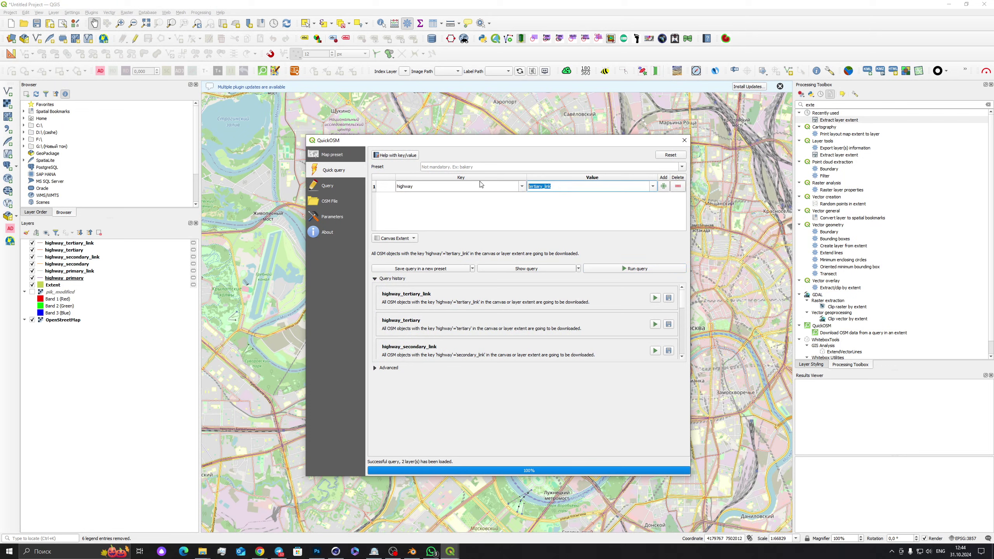
pyautogui.write('re')
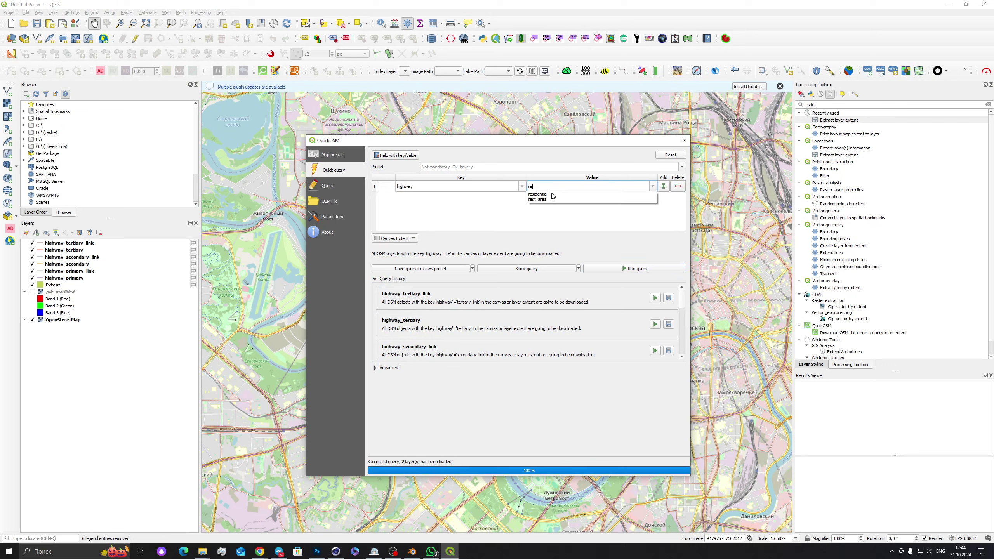
pyautogui.click(552, 195)
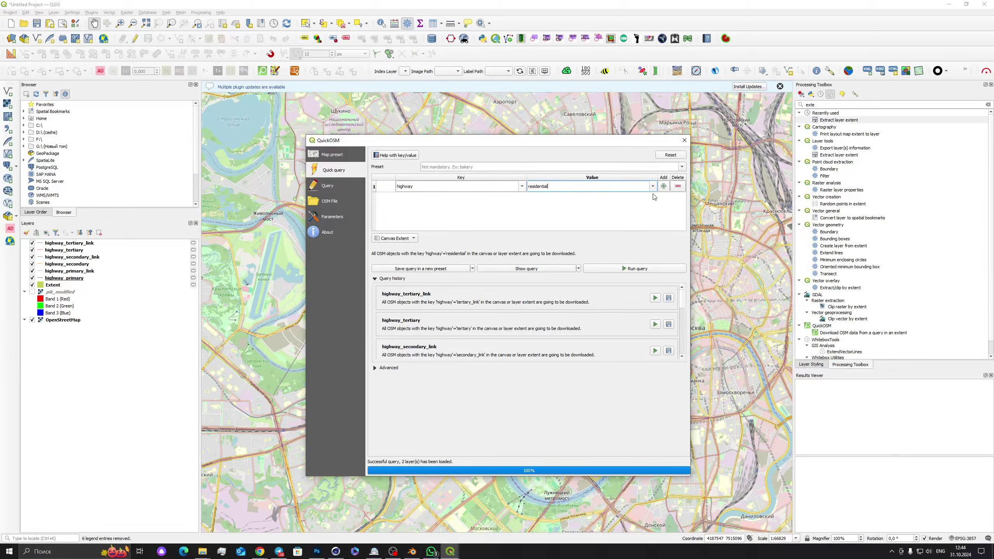
pyautogui.click(633, 268)
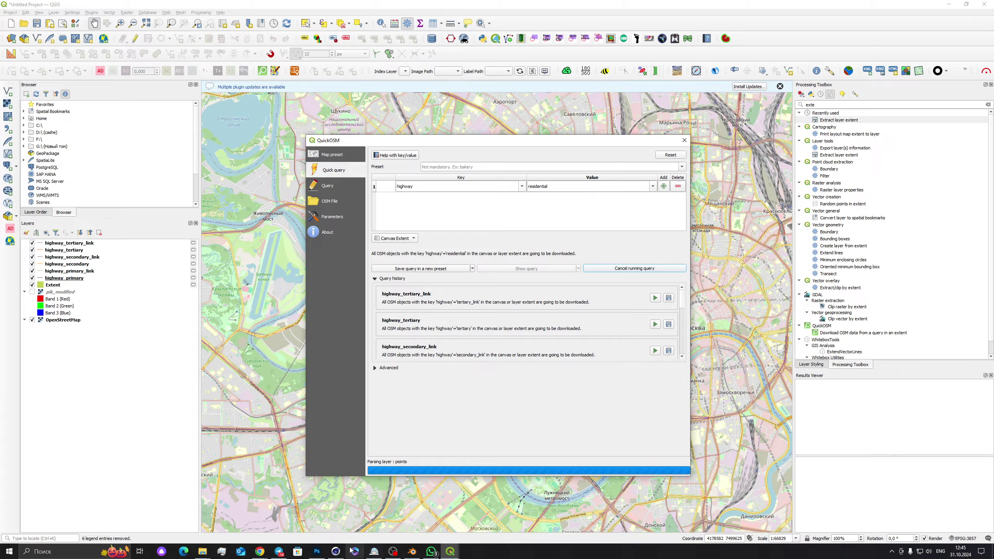
# Step: Switch to Cinema 4D and inspect where the highlighted residential roads run through the city
pyautogui.click(335, 551)
pyautogui.scroll(-3, 492, 328)
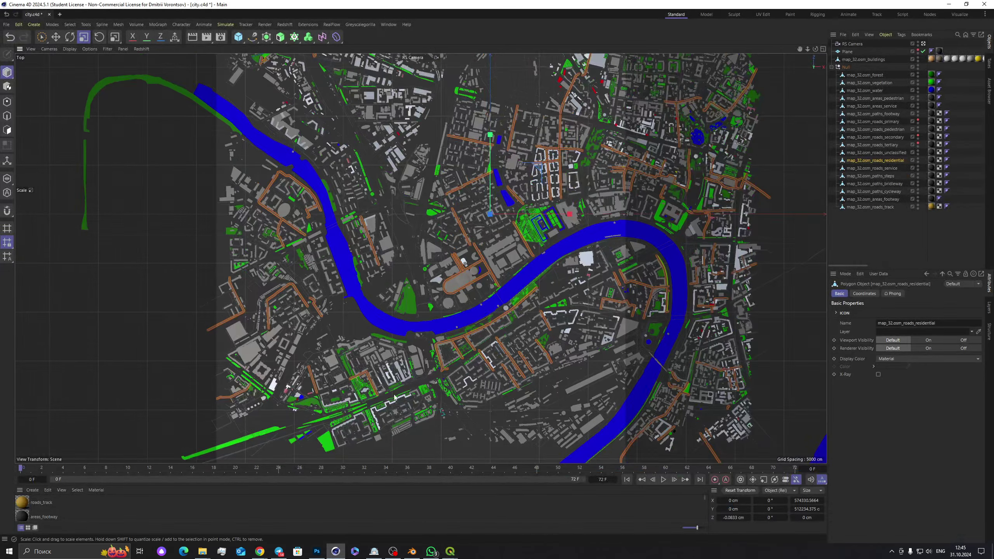
pyautogui.scroll(12, 285, 237)
pyautogui.scroll(-20, 294, 230)
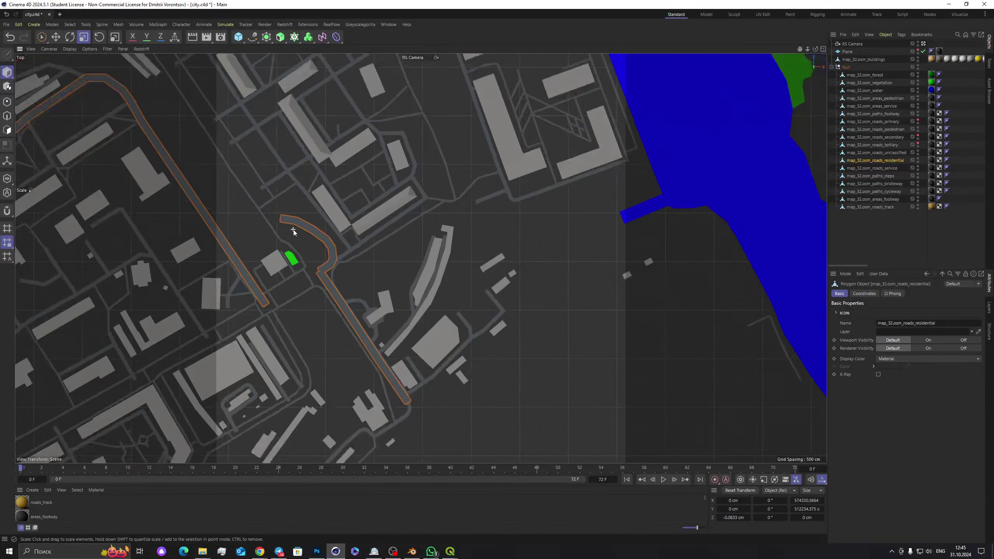
pyautogui.scroll(-2, 530, 299)
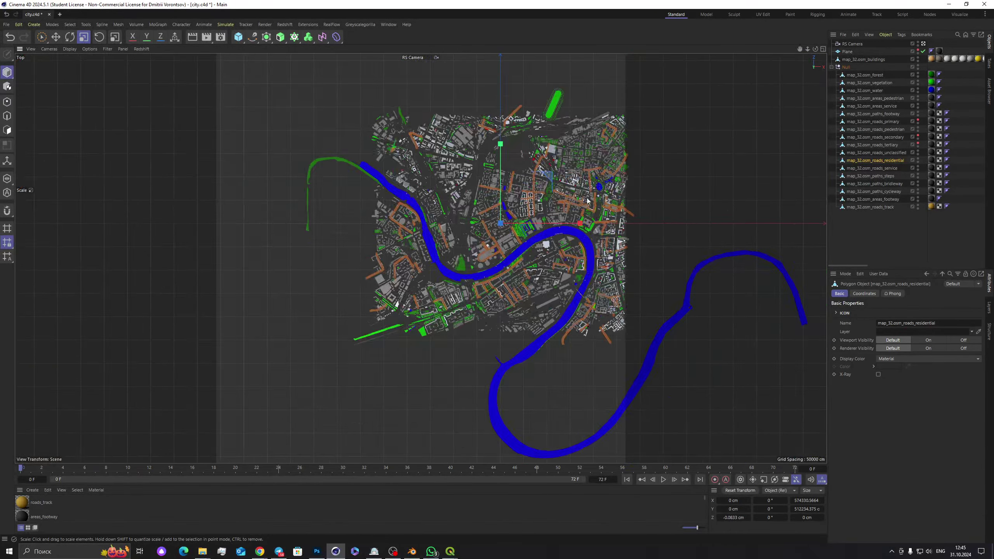
pyautogui.scroll(10, 622, 155)
pyautogui.scroll(-1, 571, 182)
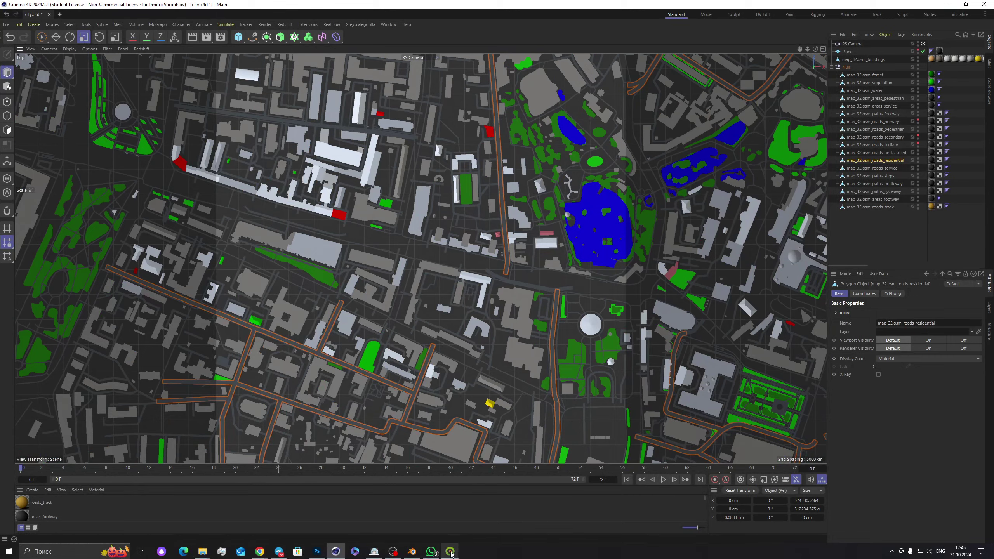
pyautogui.moveTo(450, 552)
pyautogui.click(436, 521)
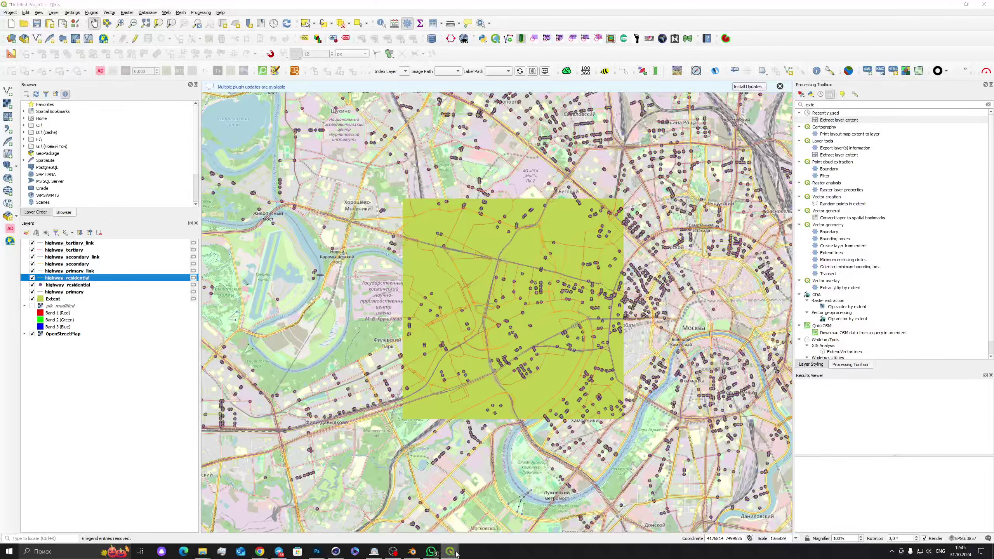
pyautogui.click(485, 514)
pyautogui.click(609, 186)
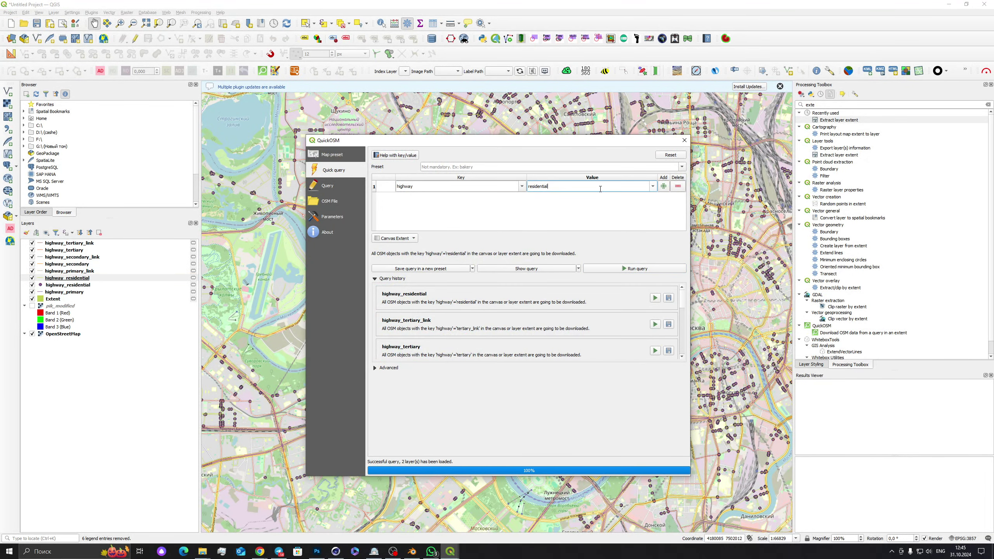
pyautogui.press('BackSpace')
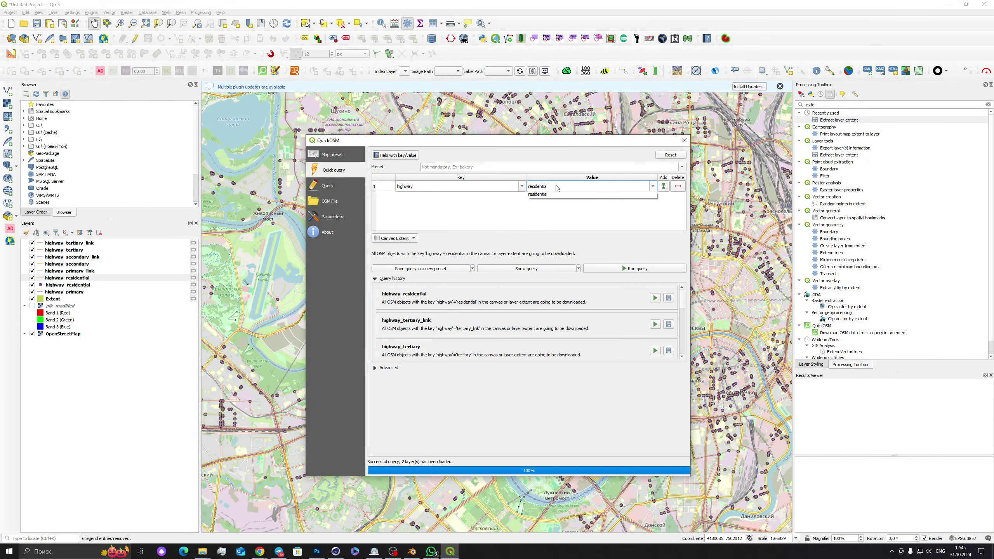
pyautogui.click(475, 221)
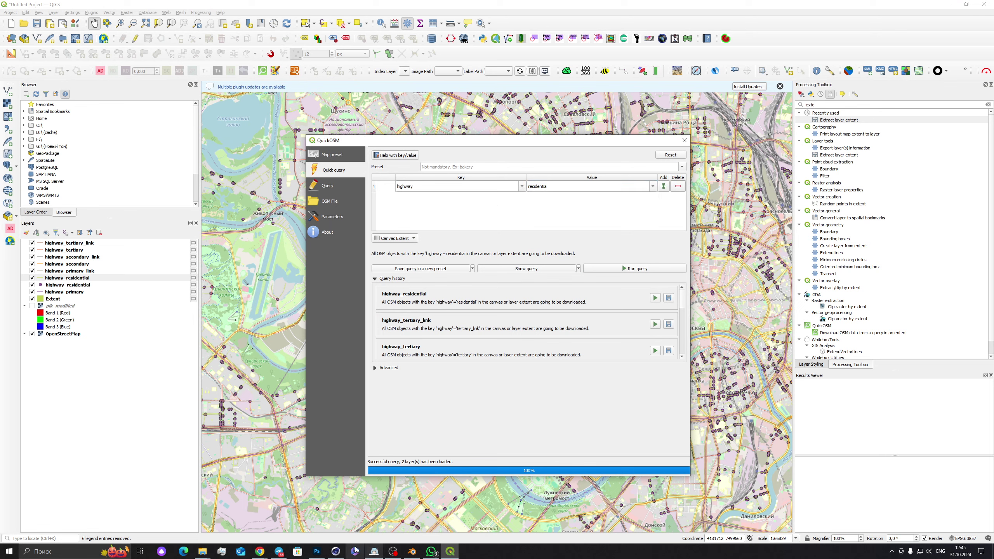
# Step: In Cinema 4D, hide map_32.osm_roads_residential and pick a remaining road to select map_32.osm_roads_unclassified
pyautogui.click(336, 552)
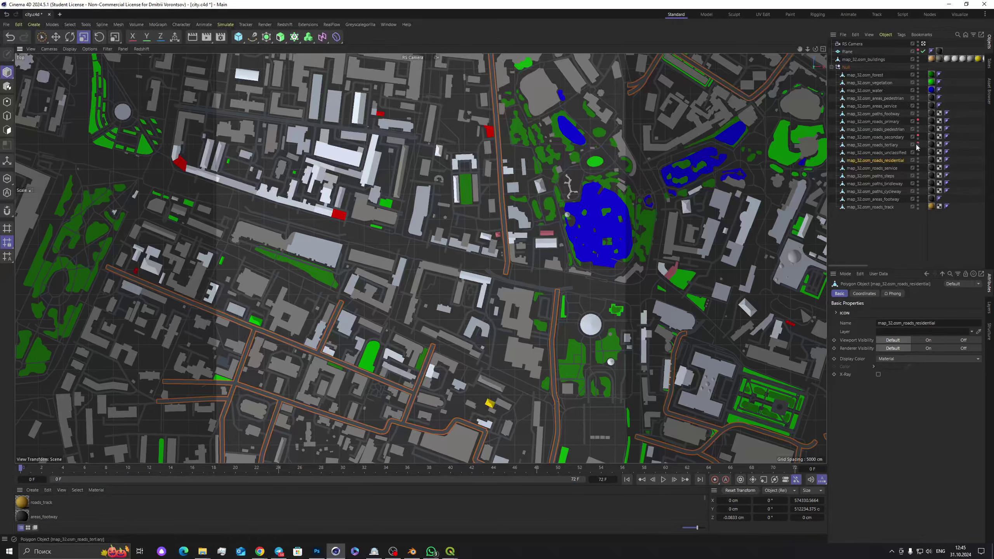
pyautogui.click(918, 158)
pyautogui.scroll(-3, 565, 297)
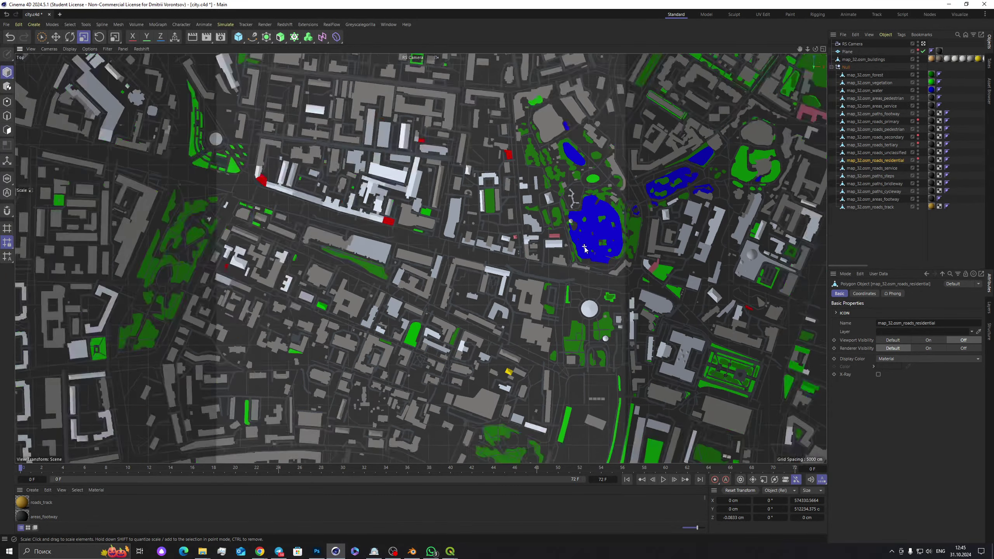
pyautogui.scroll(10, 458, 205)
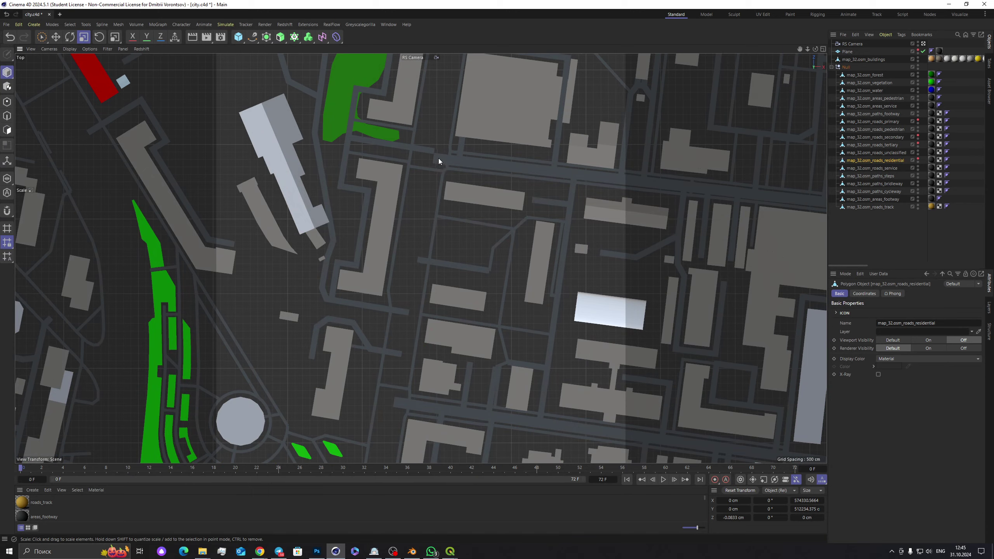
pyautogui.click(439, 160)
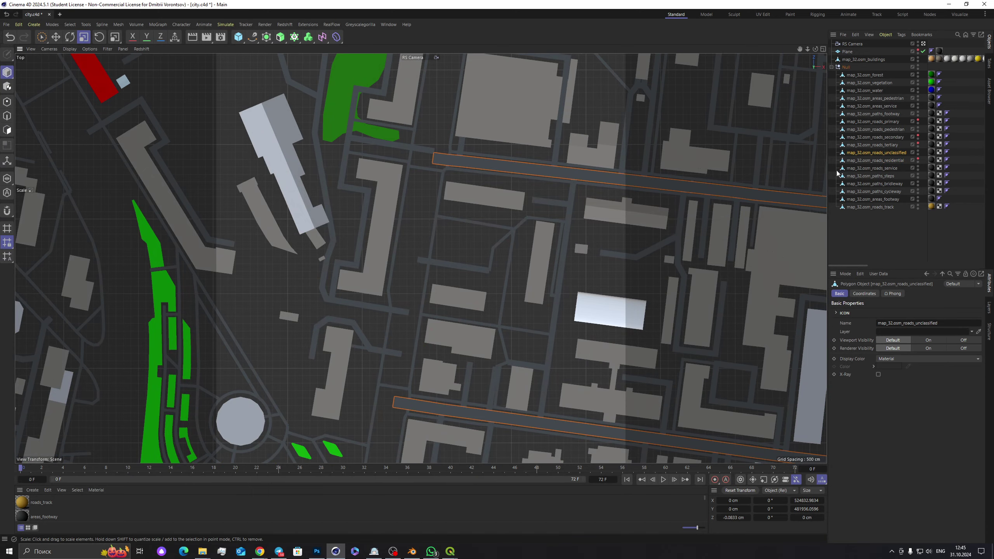
# Step: Examine the highlighted unclassified roads across the city map, both in overview and close up
pyautogui.scroll(-10, 565, 260)
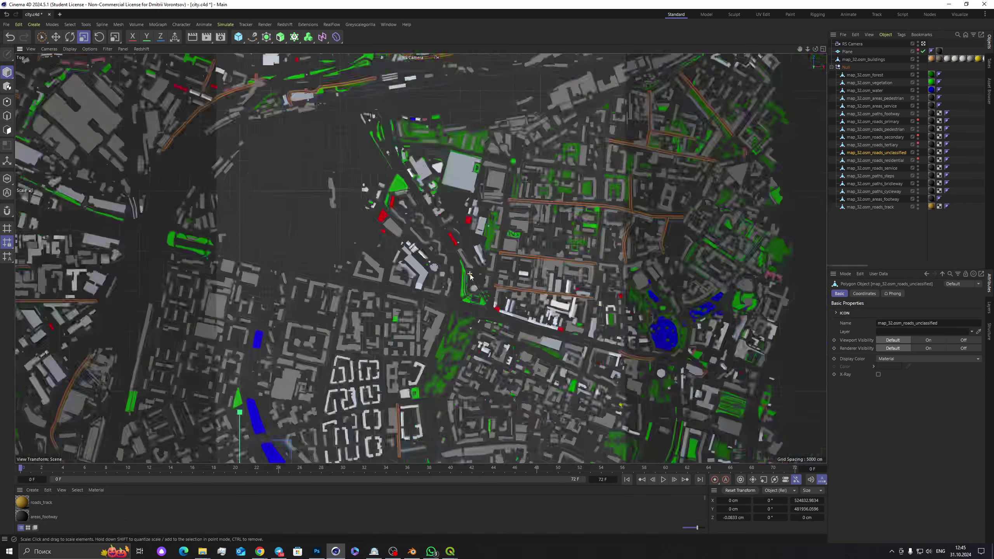
pyautogui.scroll(-5, 470, 275)
pyautogui.scroll(8, 538, 331)
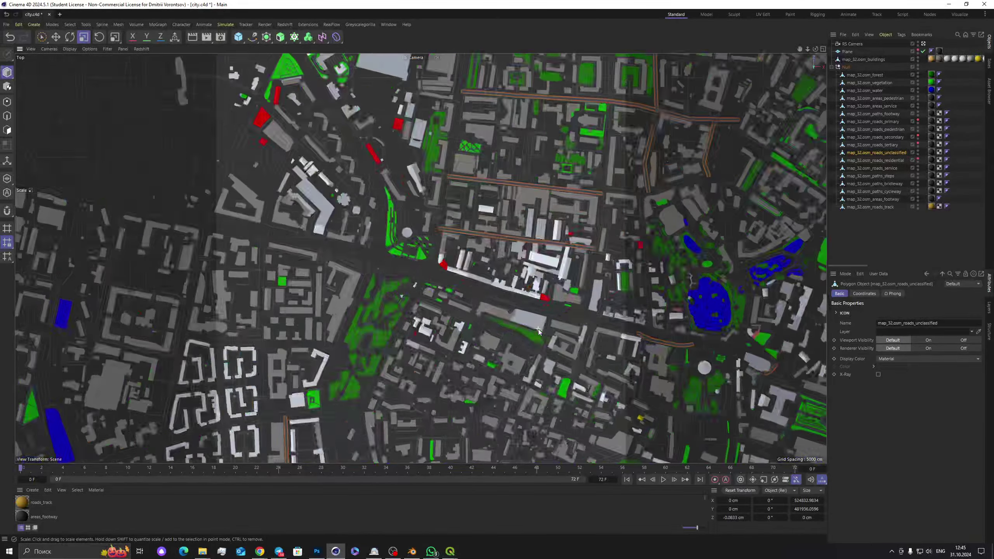
pyautogui.scroll(-10, 468, 305)
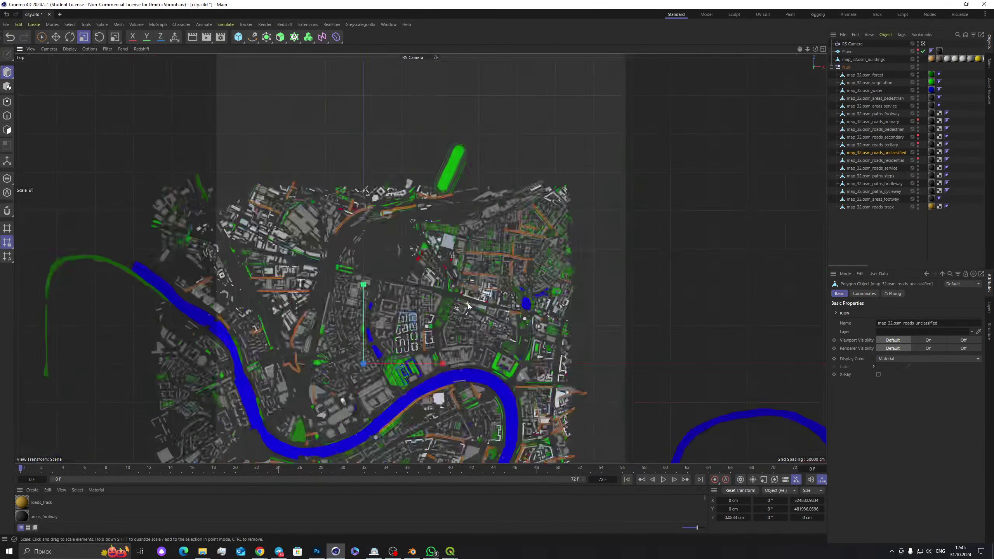
pyautogui.scroll(8, 468, 305)
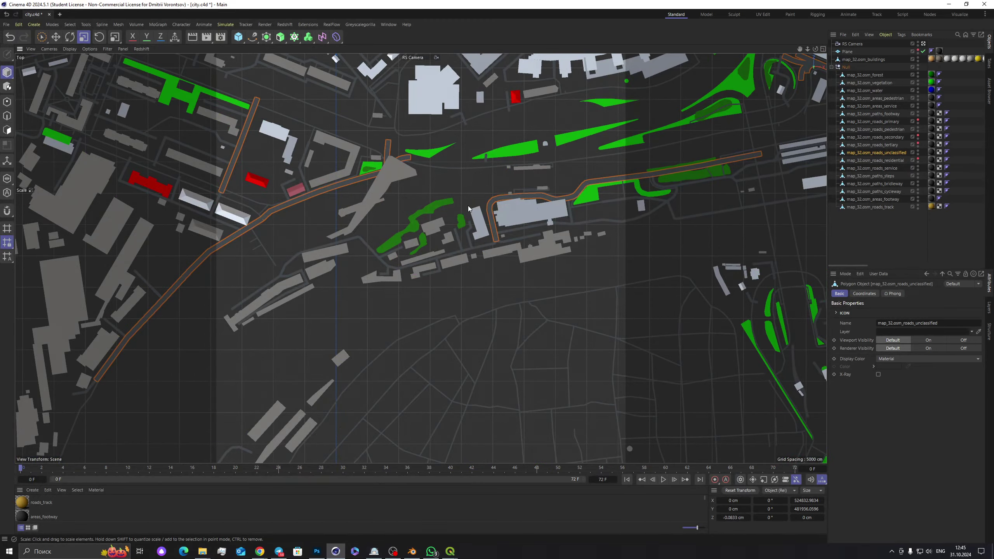
pyautogui.scroll(-6, 468, 209)
pyautogui.scroll(8, 272, 363)
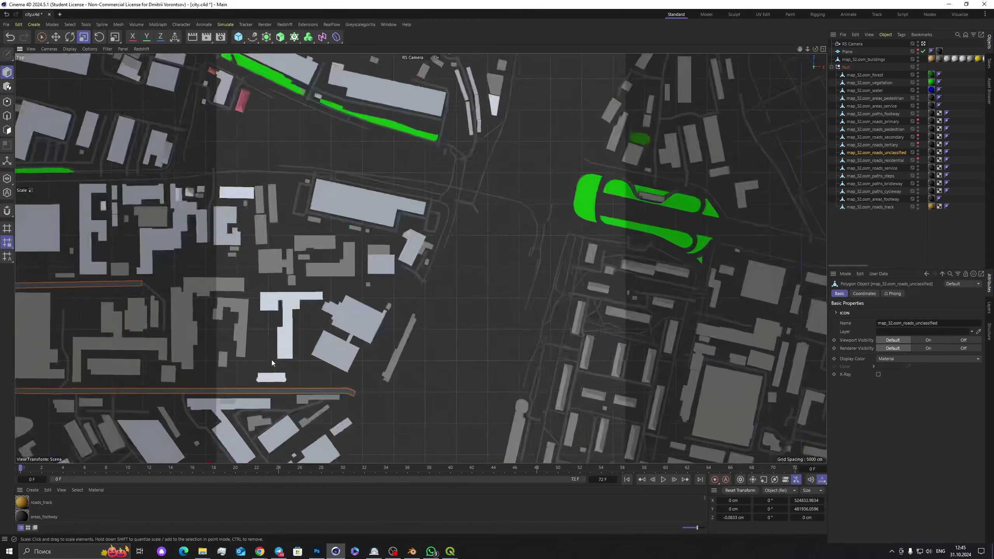
# Step: Survey the unclassified roads from the city overview down to the southern districts, and pick a remaining line to select map_32.osm_paths_footway
pyautogui.scroll(2, 272, 359)
pyautogui.scroll(-10, 273, 358)
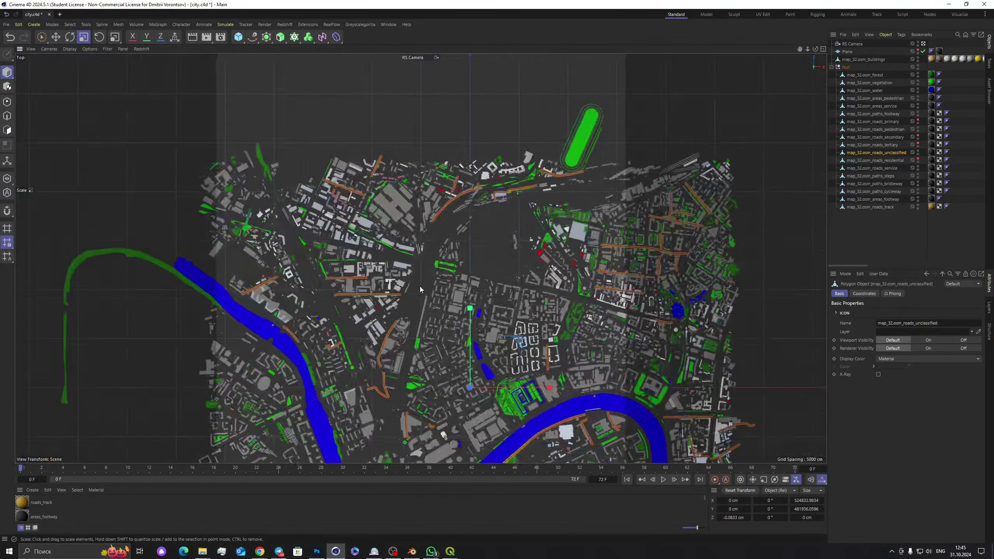
pyautogui.scroll(-3, 420, 290)
pyautogui.scroll(9, 432, 331)
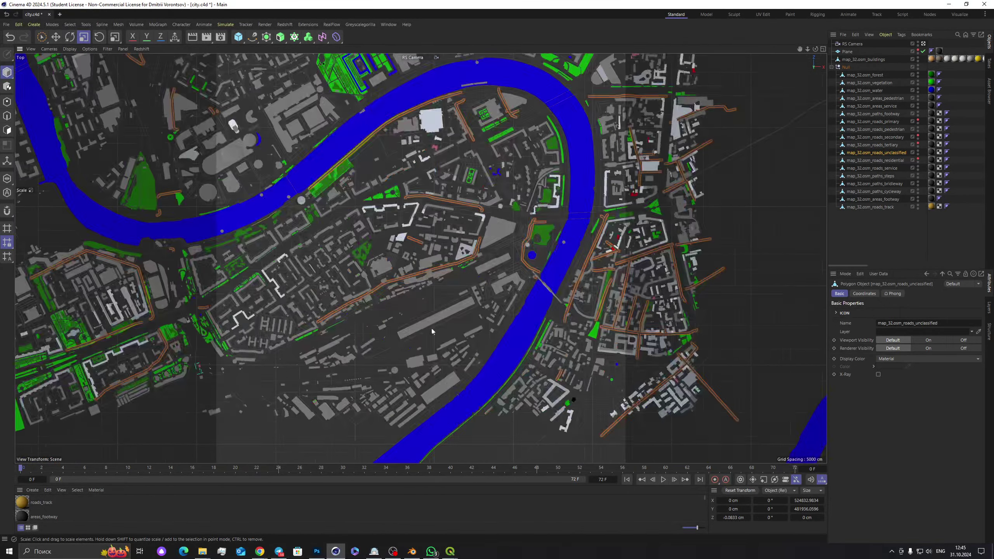
pyautogui.scroll(5, 432, 331)
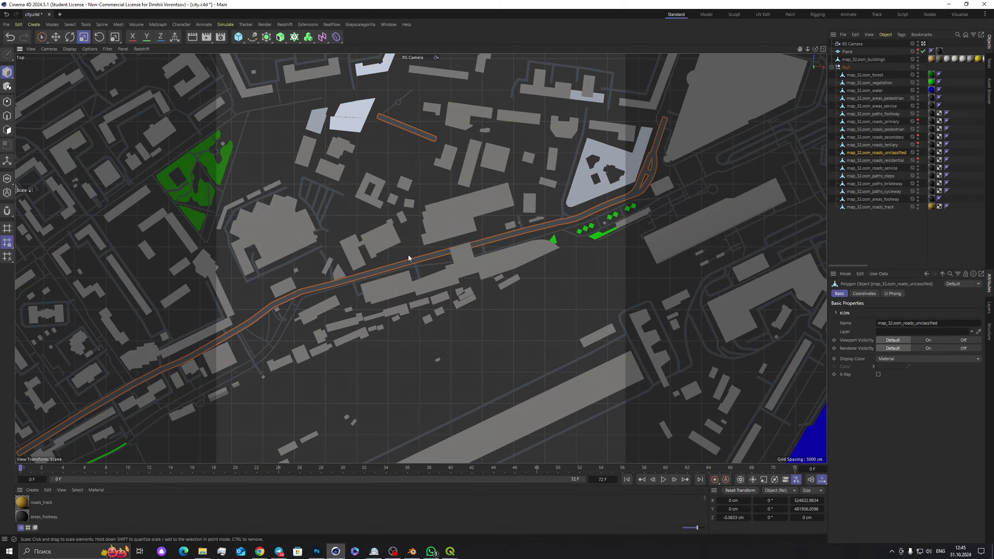
pyautogui.scroll(-2, 452, 258)
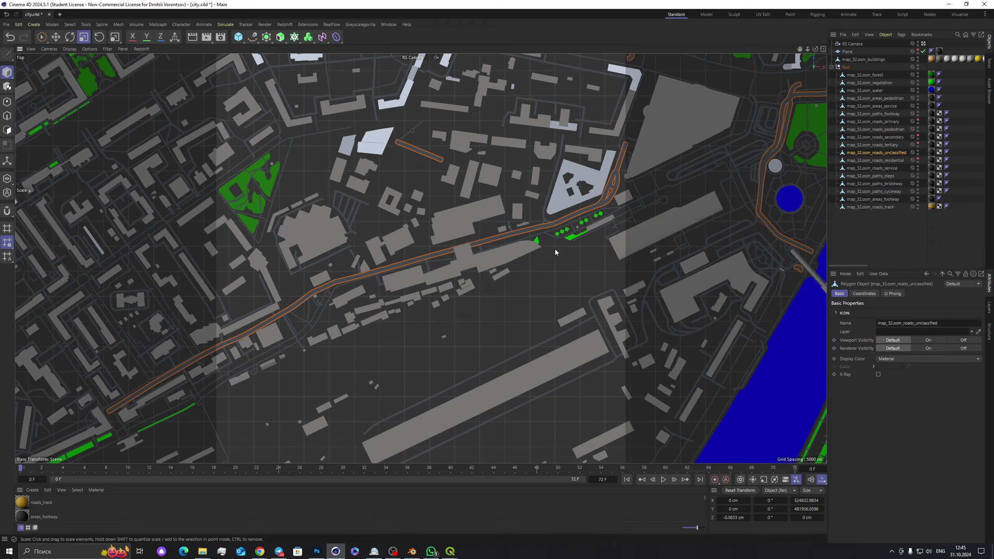
pyautogui.scroll(-5, 555, 252)
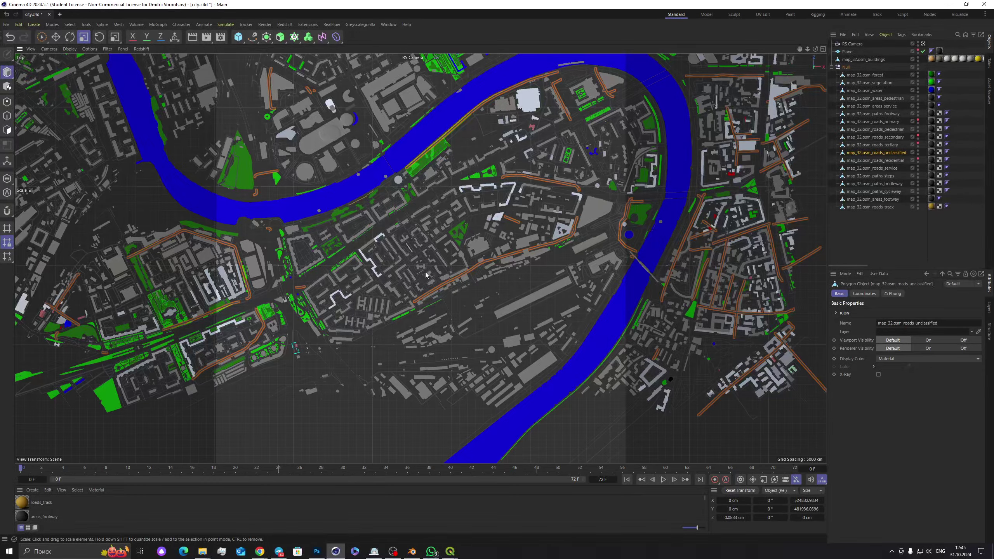
pyautogui.scroll(8, 427, 270)
pyautogui.click(364, 281)
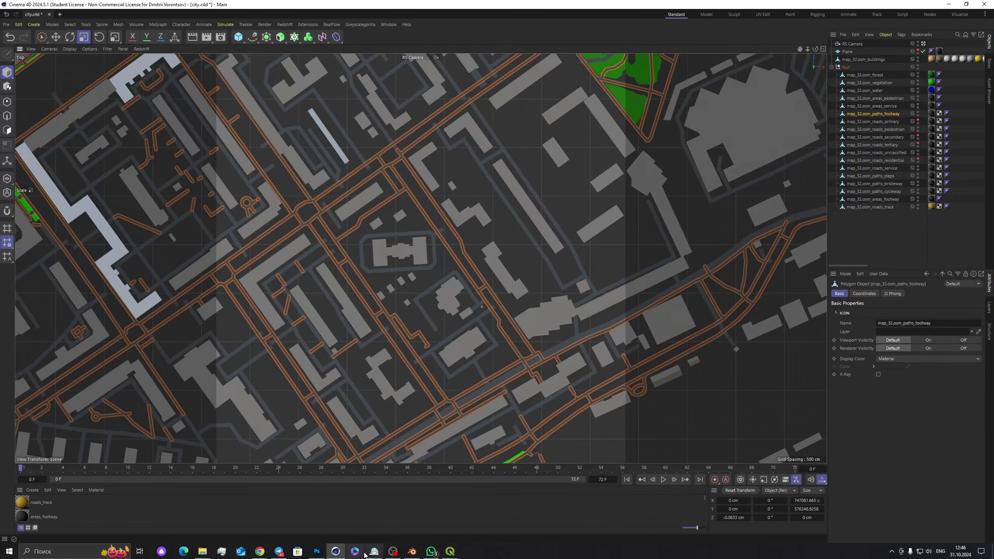
# Step: Switch to QGIS and close the QuickOSM dialog to return to the map project
pyautogui.click(450, 551)
pyautogui.click(485, 513)
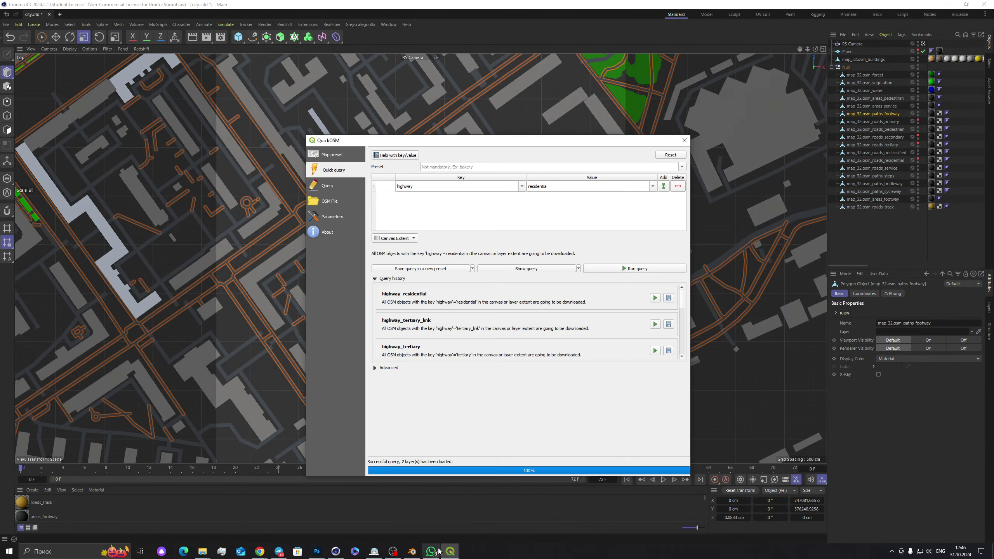
pyautogui.click(400, 503)
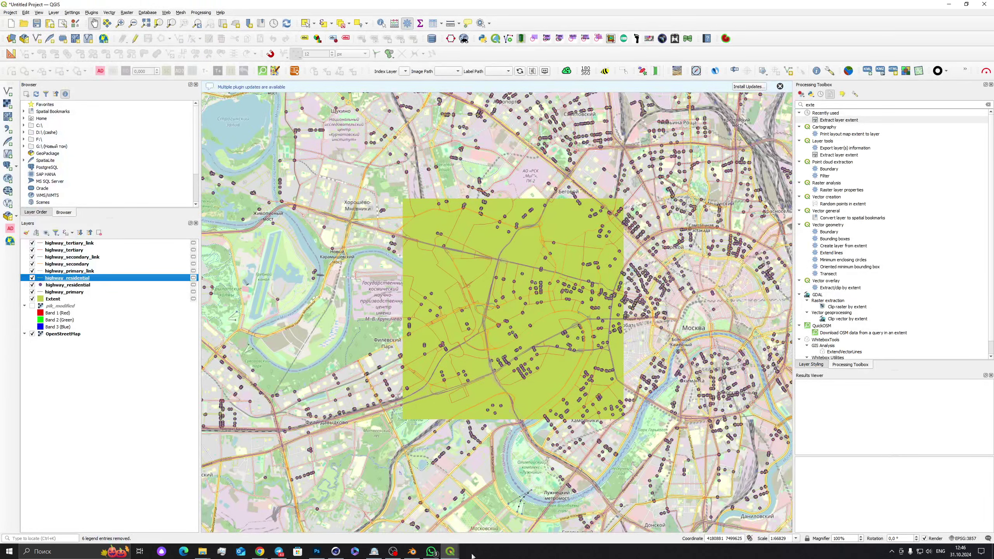
pyautogui.click(476, 520)
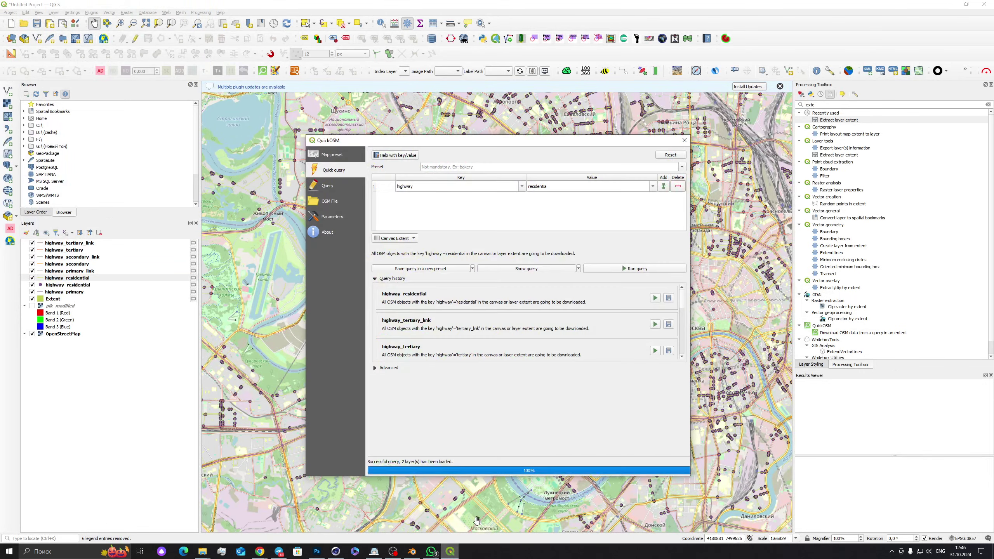
pyautogui.click(685, 140)
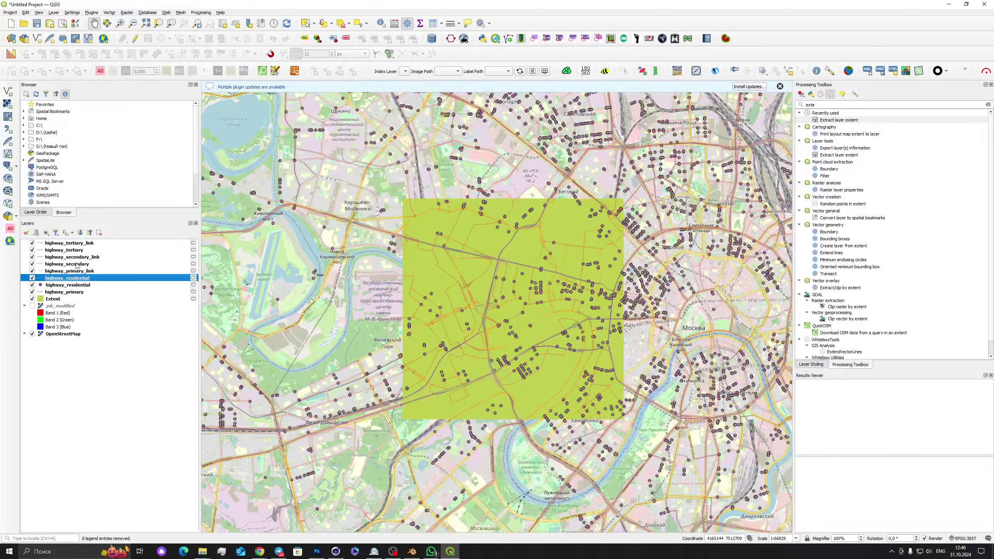
# Step: Remove the point version of the highway_residential layer from the project
pyautogui.click(53, 287)
pyautogui.rightClick(62, 289)
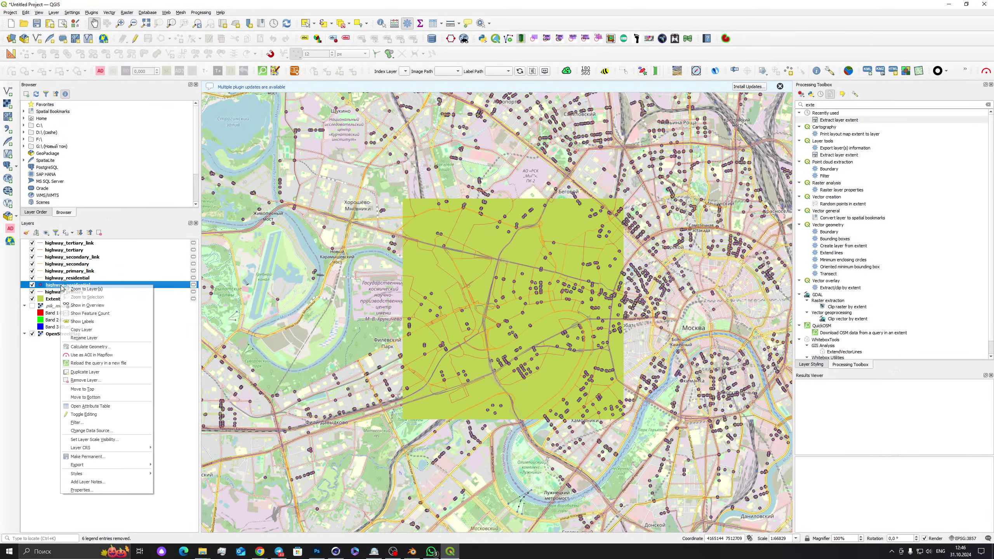
pyautogui.click(102, 379)
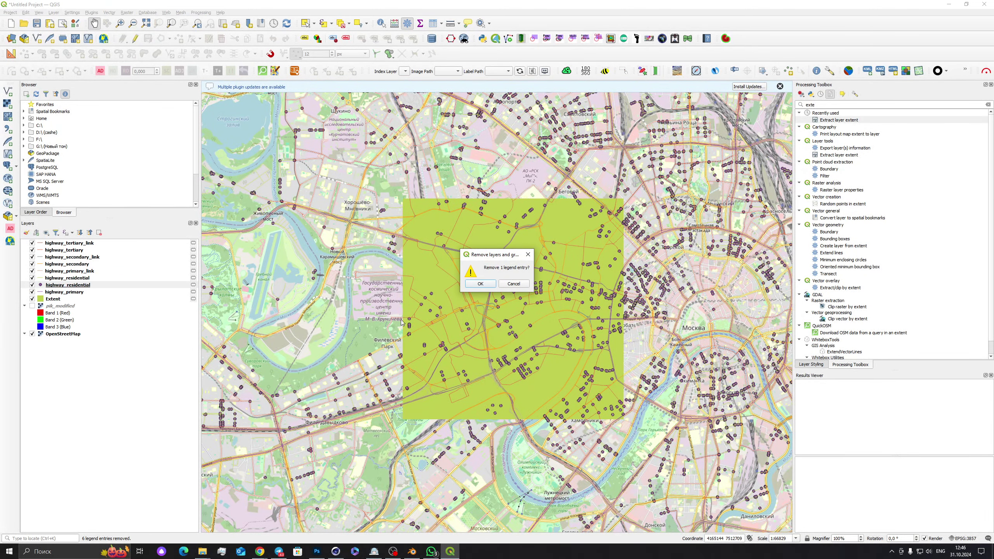
pyautogui.click(480, 283)
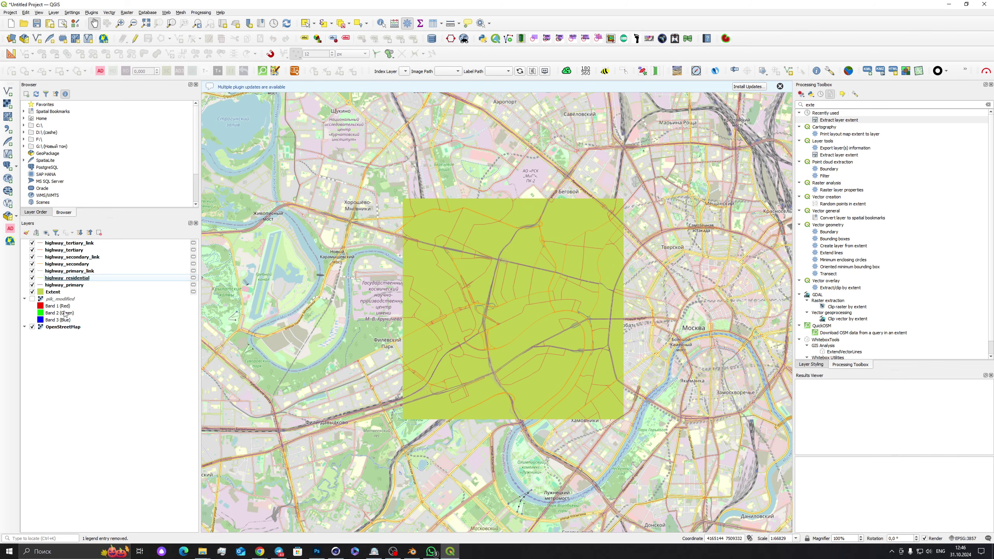
# Step: Hide the OpenStreetMap base map and look over the downloaded road network around the Extent square
pyautogui.click(33, 327)
pyautogui.scroll(-1, 482, 310)
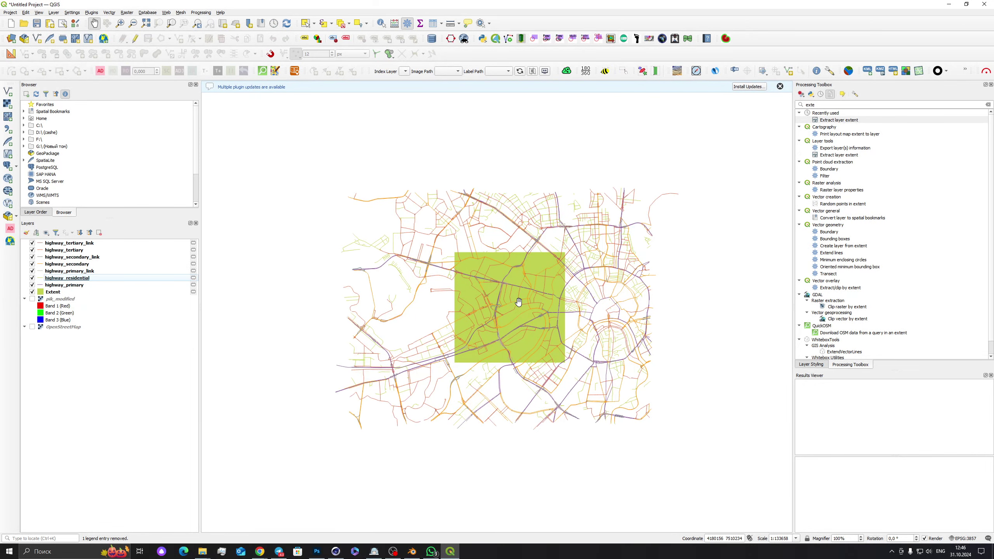
pyautogui.moveTo(506, 304); pyautogui.dragTo(496, 275)
pyautogui.scroll(1, 495, 274)
pyautogui.scroll(-1, 448, 255)
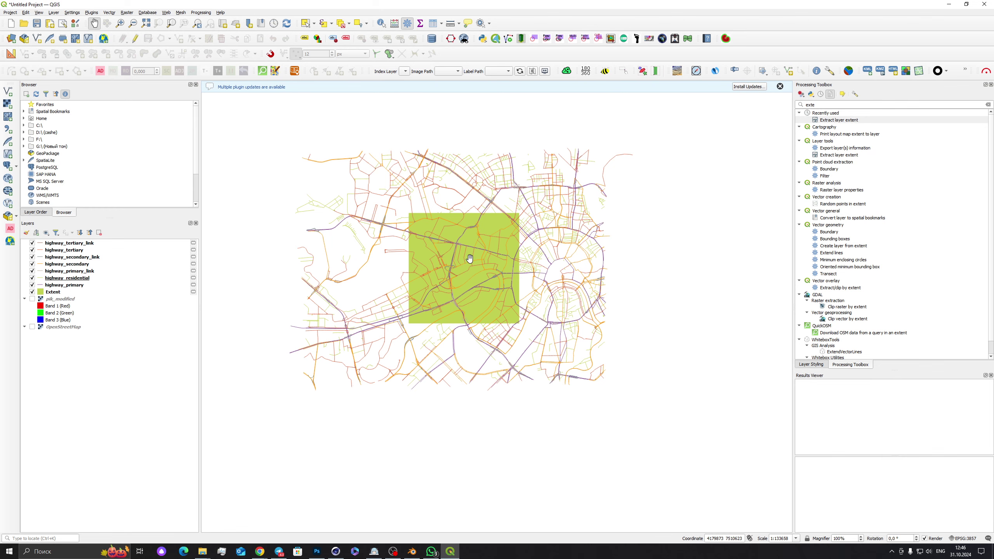
pyautogui.moveTo(469, 259); pyautogui.dragTo(475, 255)
pyautogui.scroll(1, 475, 255)
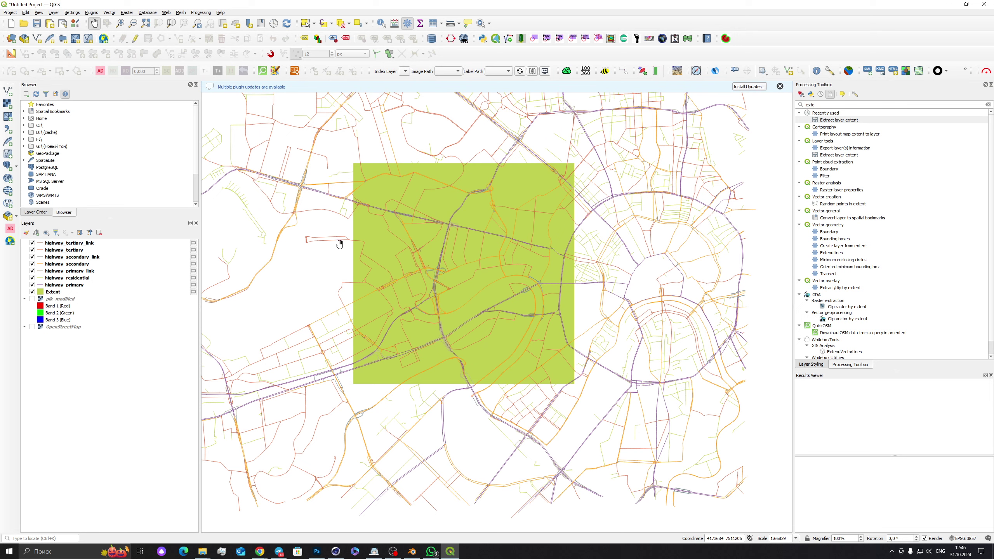
# Step: Hide the tertiary, secondary and residential road layers and all link layers, leaving highway_primary and Extent shown, and select highway_primary
pyautogui.click(63, 245)
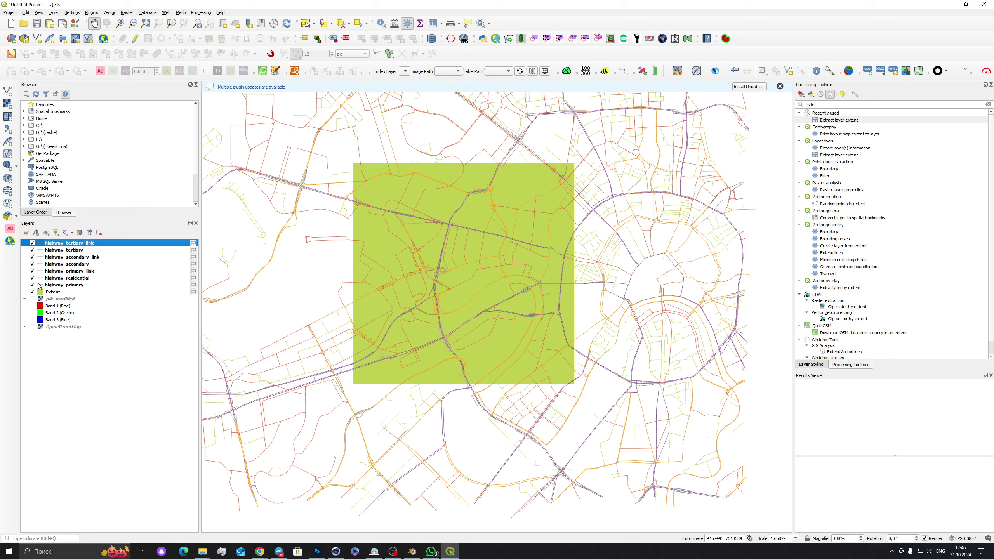
pyautogui.click(32, 278)
pyautogui.click(32, 271)
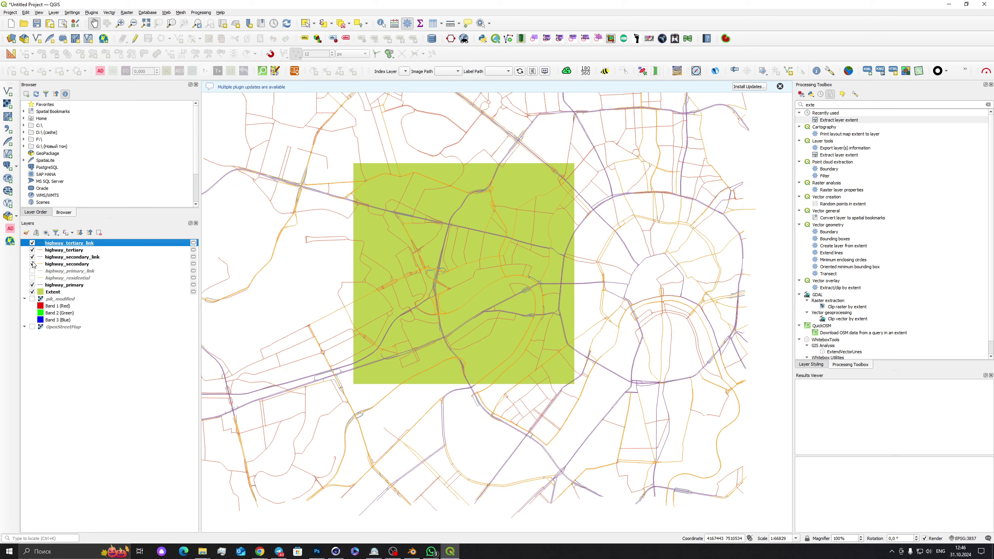
pyautogui.click(32, 264)
pyautogui.click(32, 257)
pyautogui.click(32, 249)
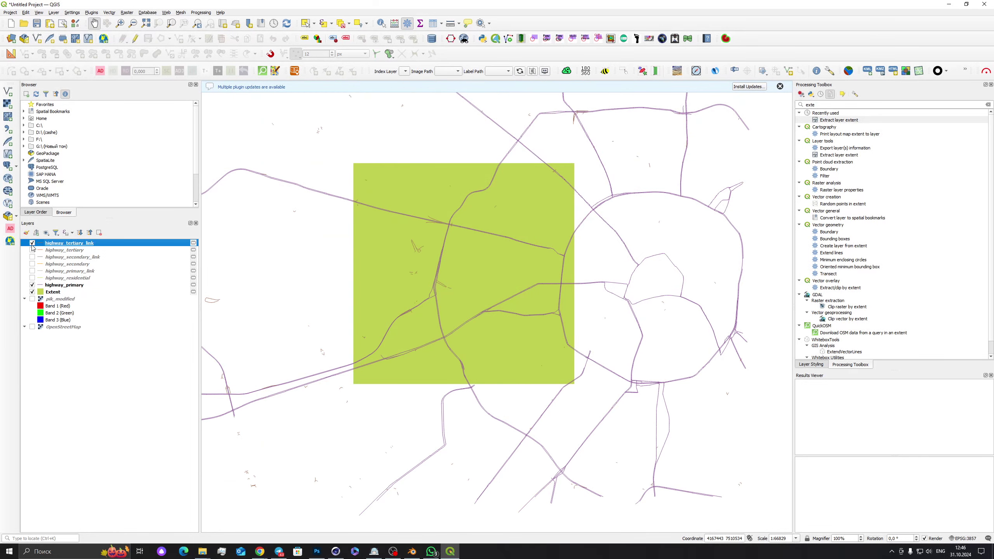
pyautogui.click(32, 243)
pyautogui.click(52, 293)
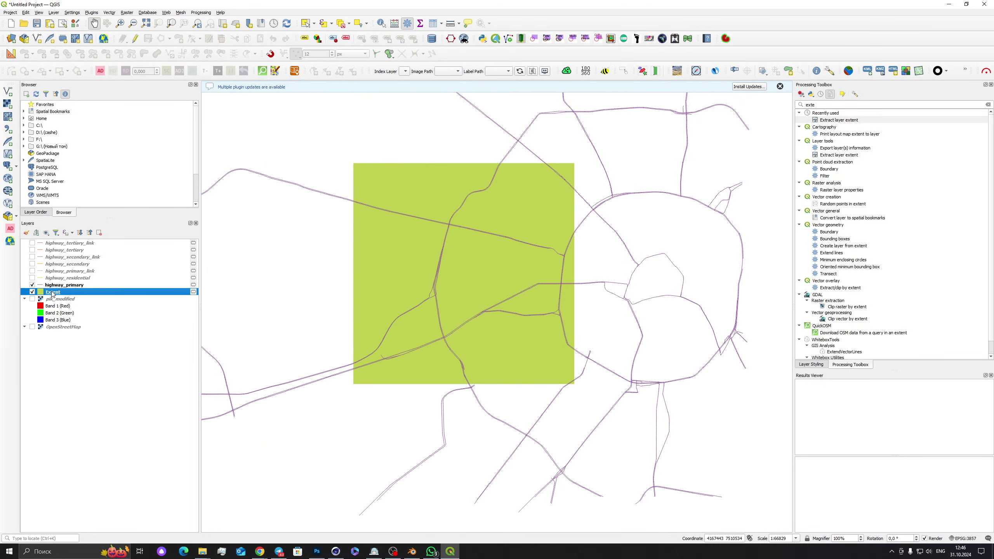
pyautogui.click(75, 285)
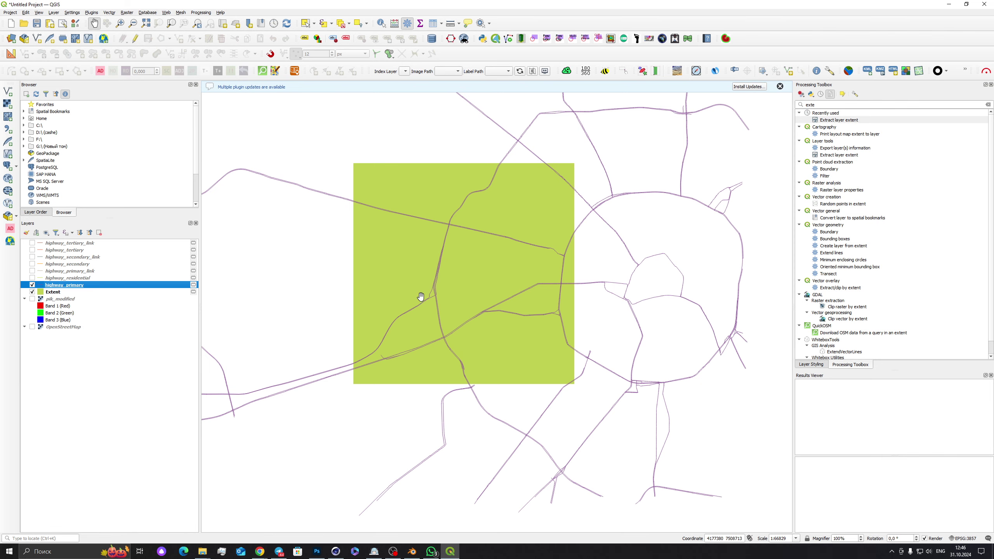
pyautogui.moveTo(419, 295); pyautogui.dragTo(488, 326)
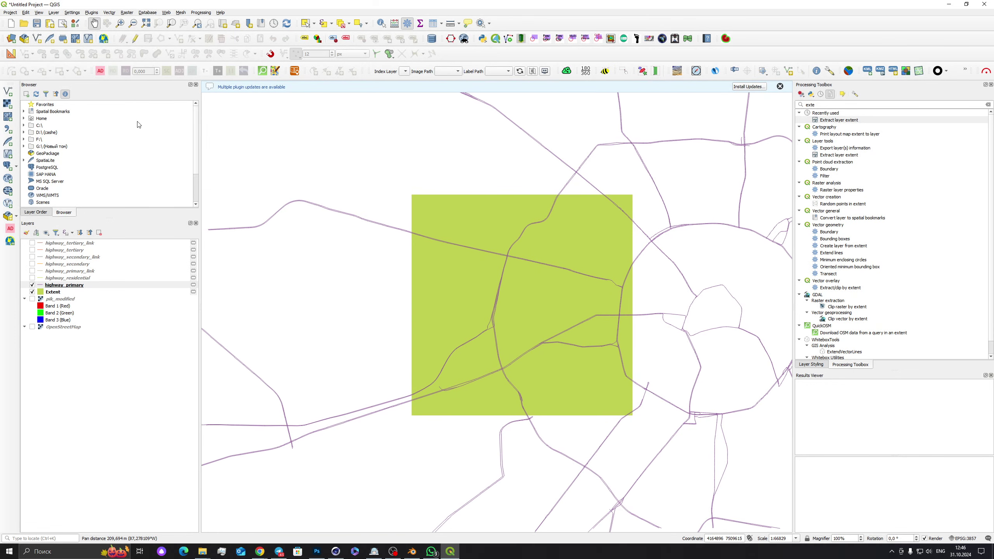
# Step: Create a new print layout titled city and add a map item covering the whole page
pyautogui.click(10, 13)
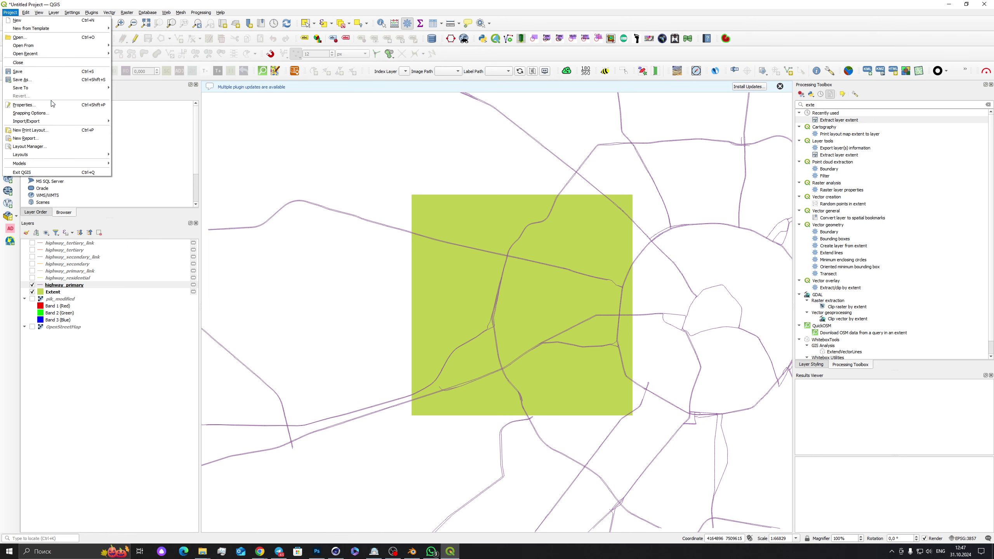
pyautogui.click(53, 131)
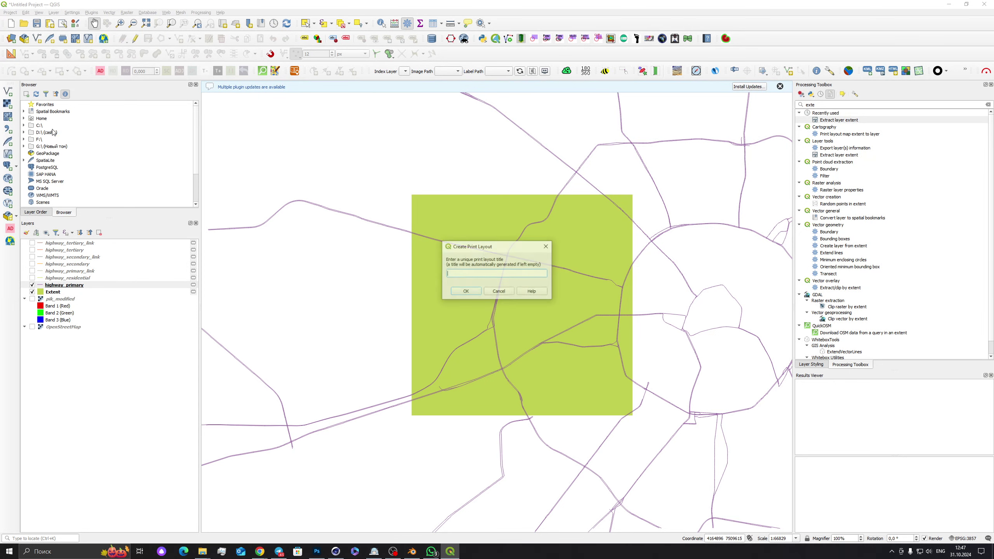
pyautogui.click(472, 289)
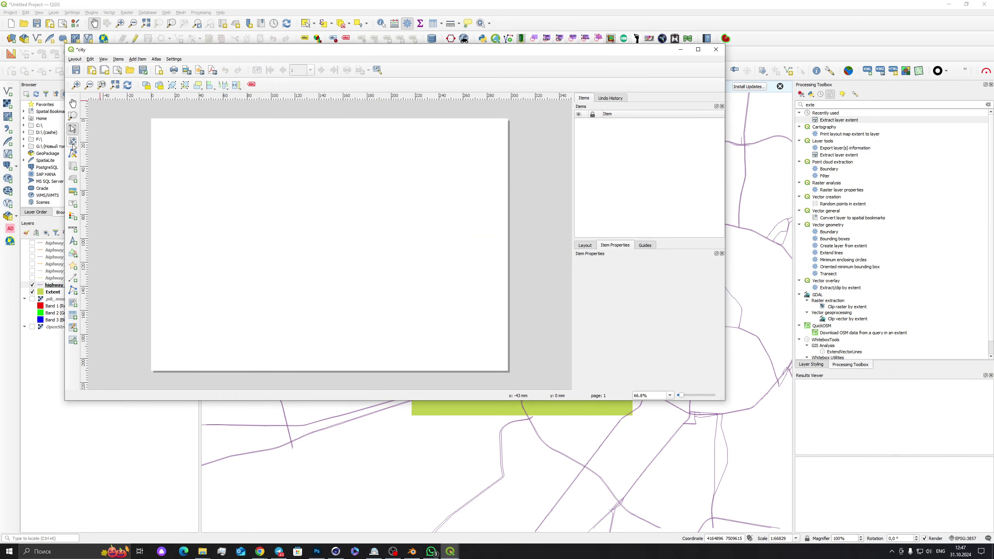
pyautogui.click(73, 166)
pyautogui.moveTo(152, 119); pyautogui.dragTo(507, 370)
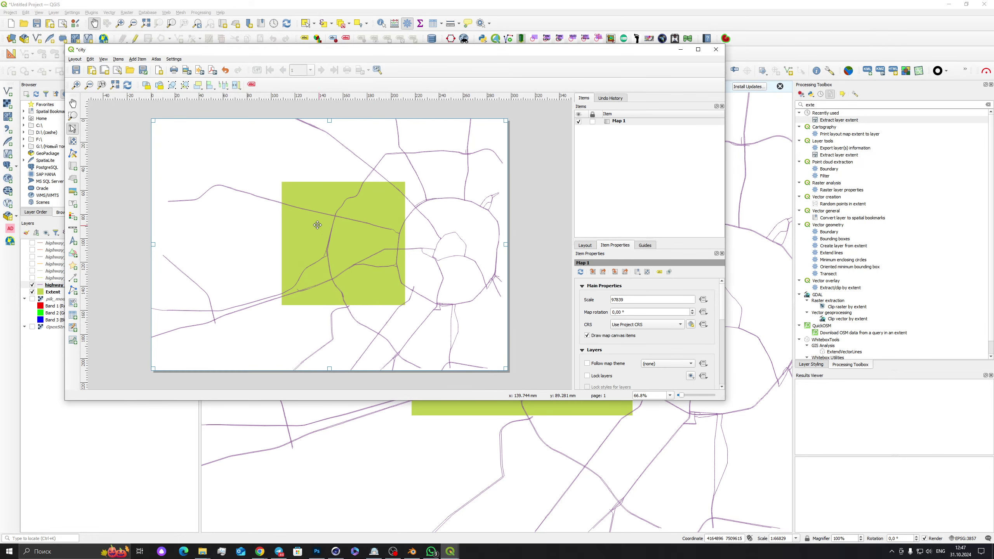
# Step: Move the layout window aside and check the highway_primary layer's line symbology without changing it
pyautogui.moveTo(581, 53); pyautogui.dragTo(702, 185)
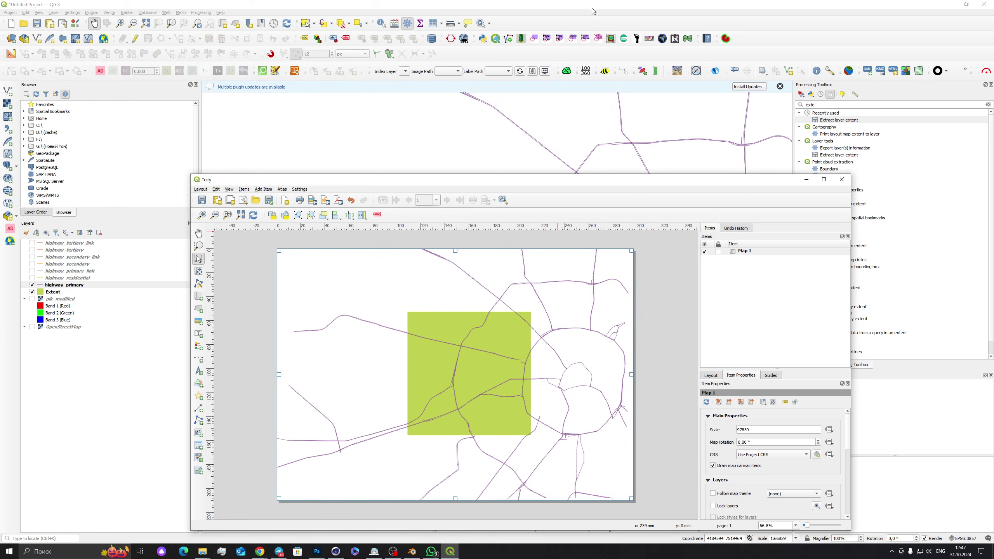
pyautogui.click(60, 289)
pyautogui.click(56, 287)
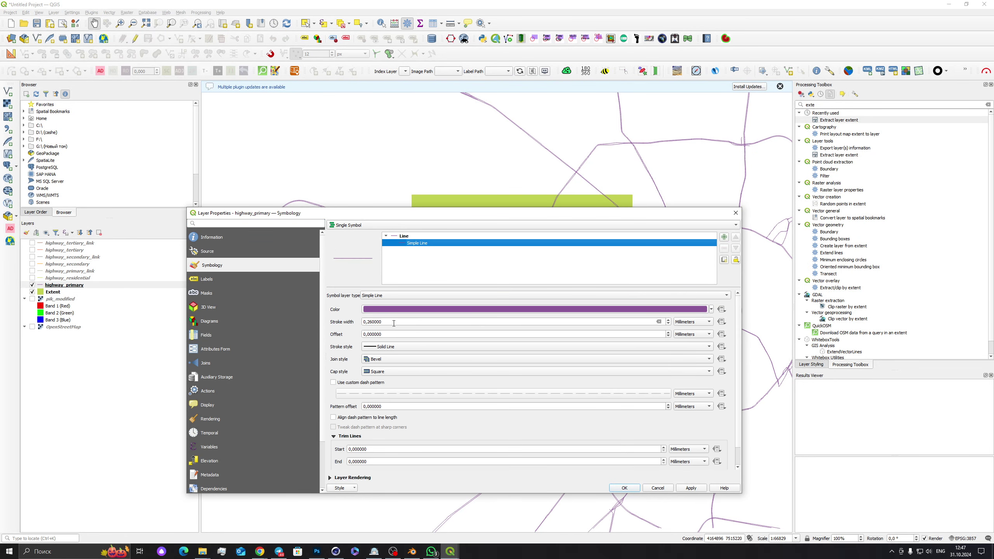
pyautogui.click(736, 213)
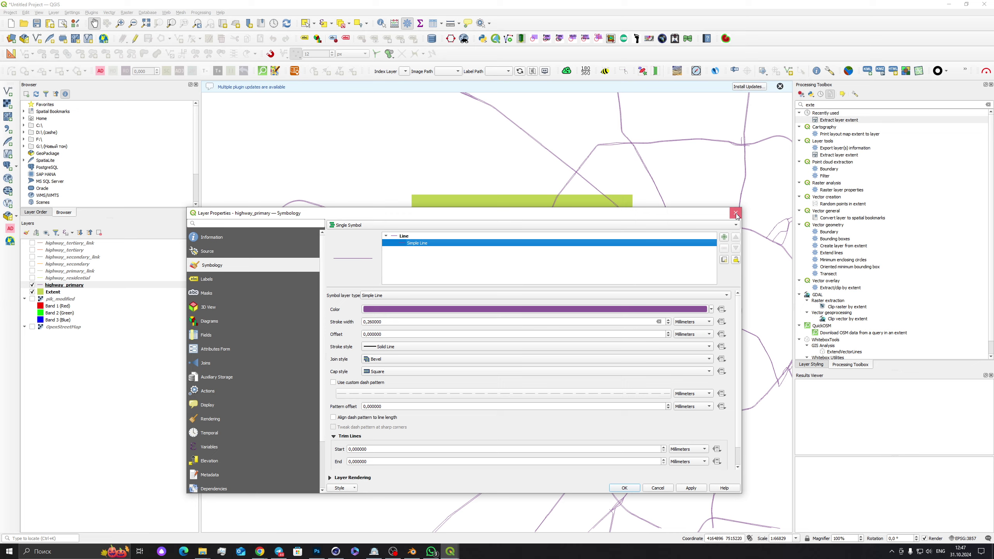
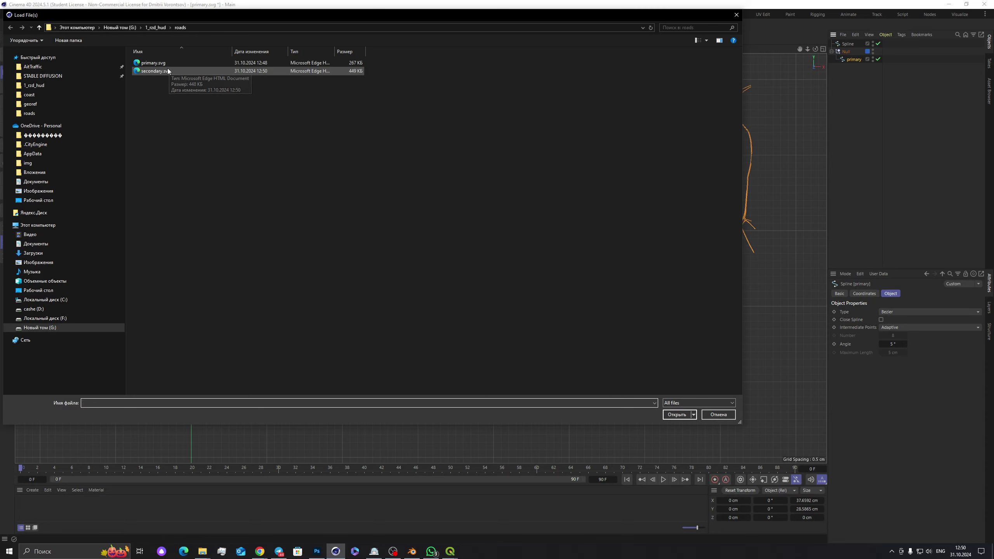
# Step: Load secondary.svg from the roads folder into Cinema 4D with an import scale of 1 centimeter
pyautogui.doubleClick(157, 72)
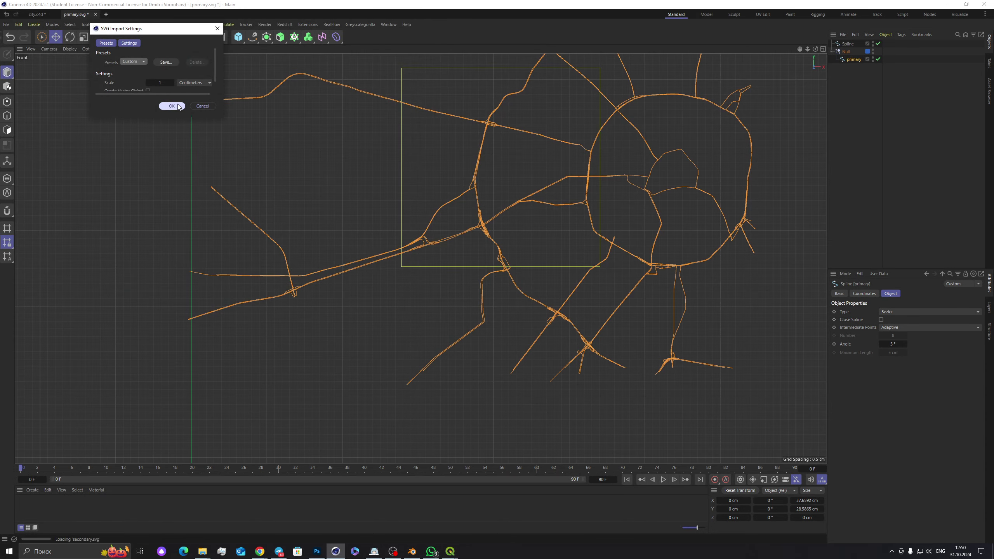
pyautogui.click(172, 106)
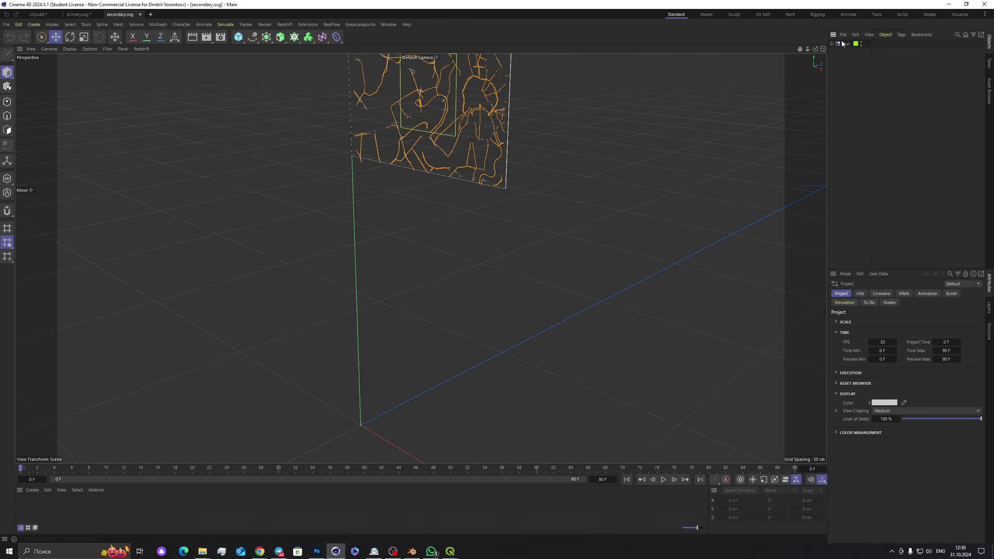
# Step: Expand the imported null and delete its last two splines, the page outline and the square extent boundary
pyautogui.click(831, 44)
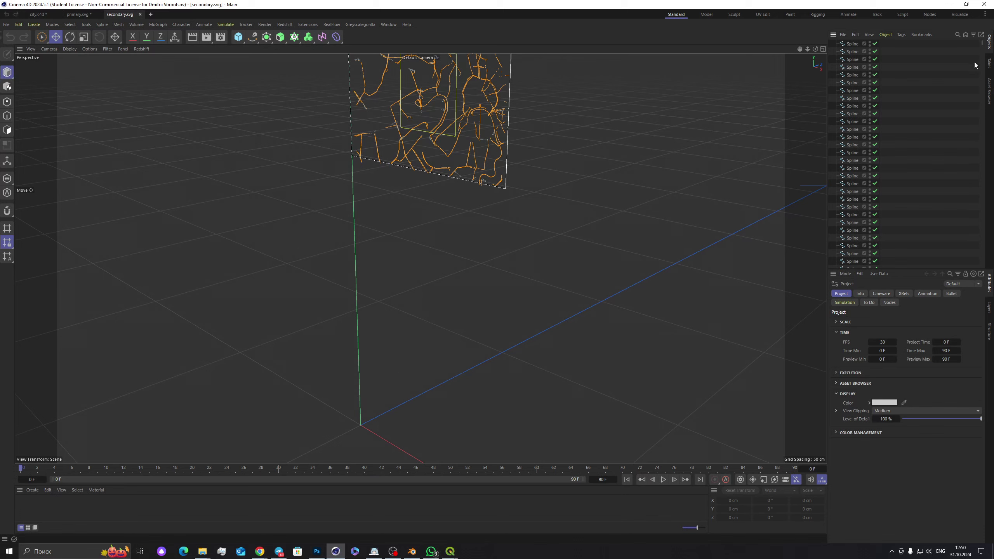
pyautogui.scroll(-1, 990, 90)
pyautogui.moveTo(990, 90); pyautogui.dragTo(985, 276)
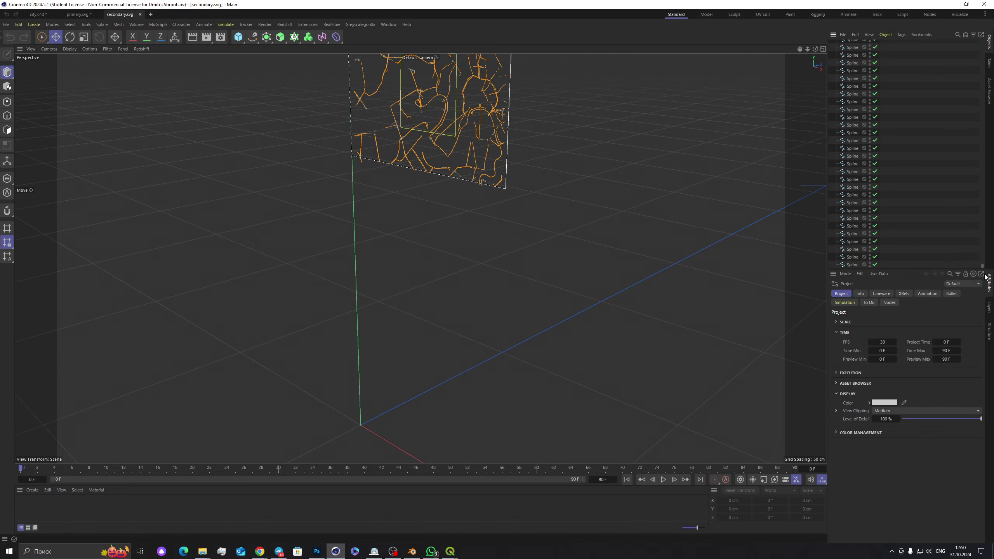
pyautogui.click(854, 264)
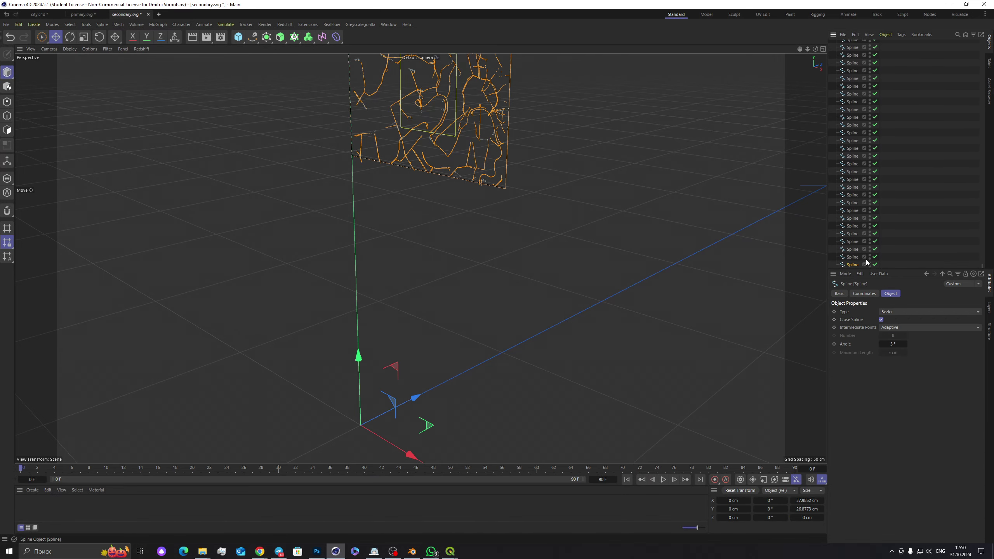
pyautogui.press('Delete')
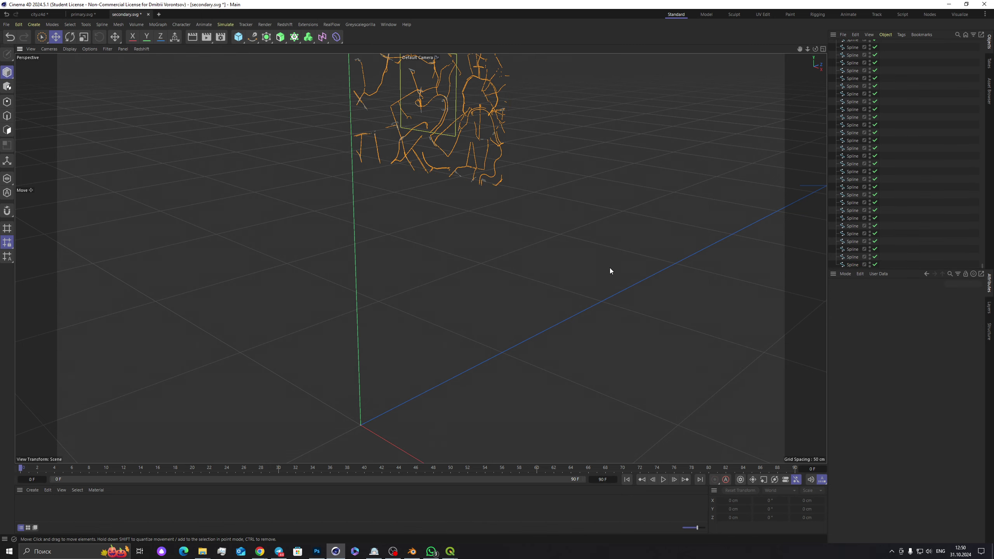
pyautogui.click(850, 264)
pyautogui.press('Delete')
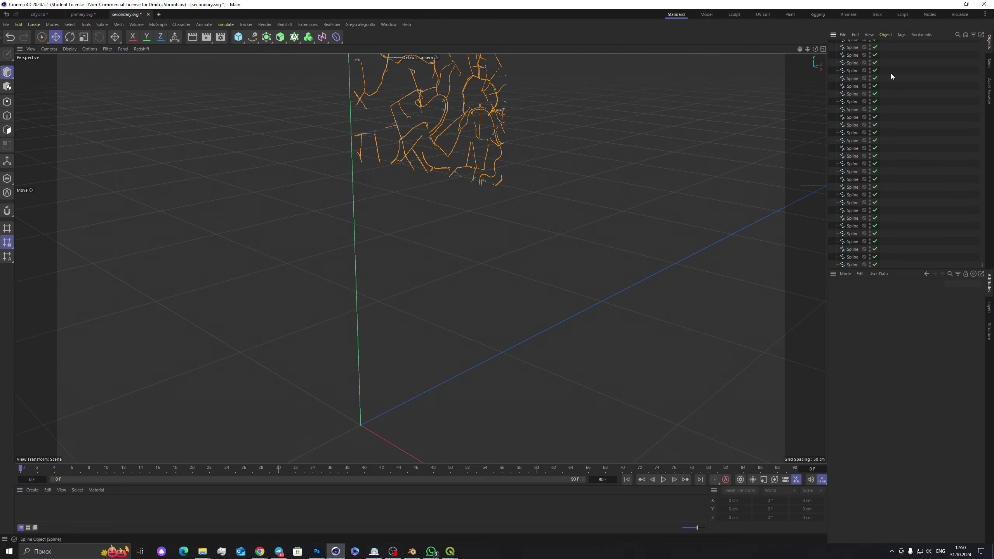
# Step: Merge all remaining splines under the null into a single spline with Connect Objects + Delete
pyautogui.moveTo(982, 265); pyautogui.dragTo(982, 42)
pyautogui.click(847, 50)
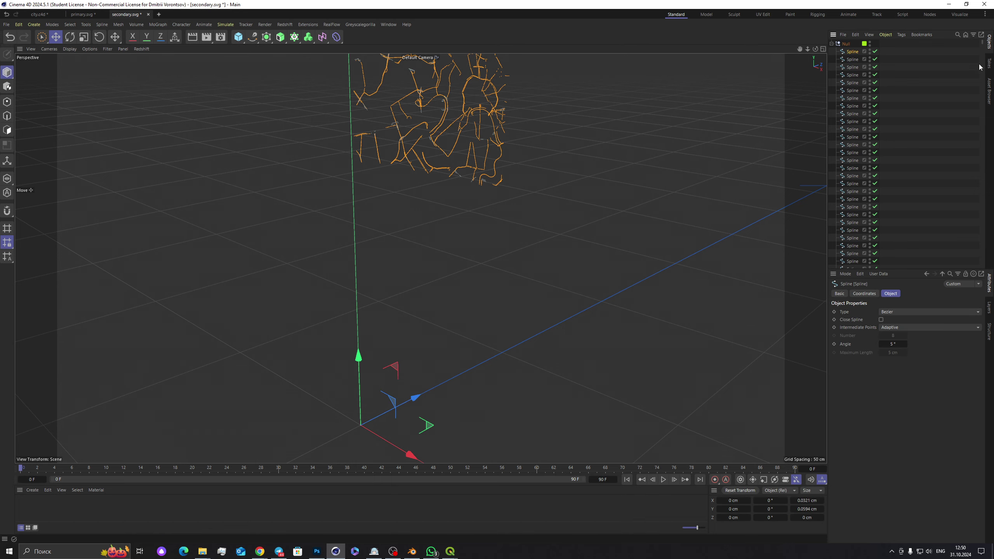
pyautogui.moveTo(982, 43); pyautogui.dragTo(982, 265)
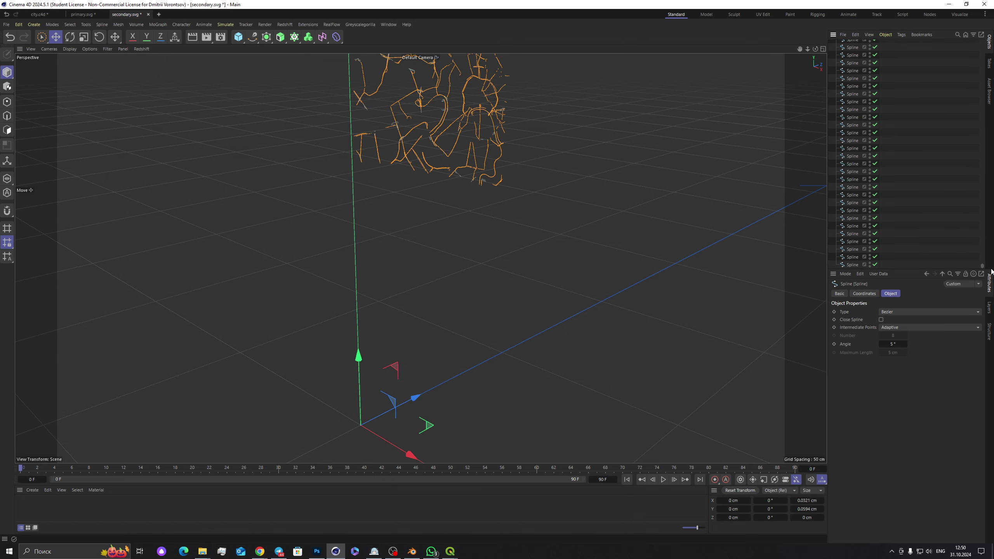
pyautogui.rightClick(856, 255)
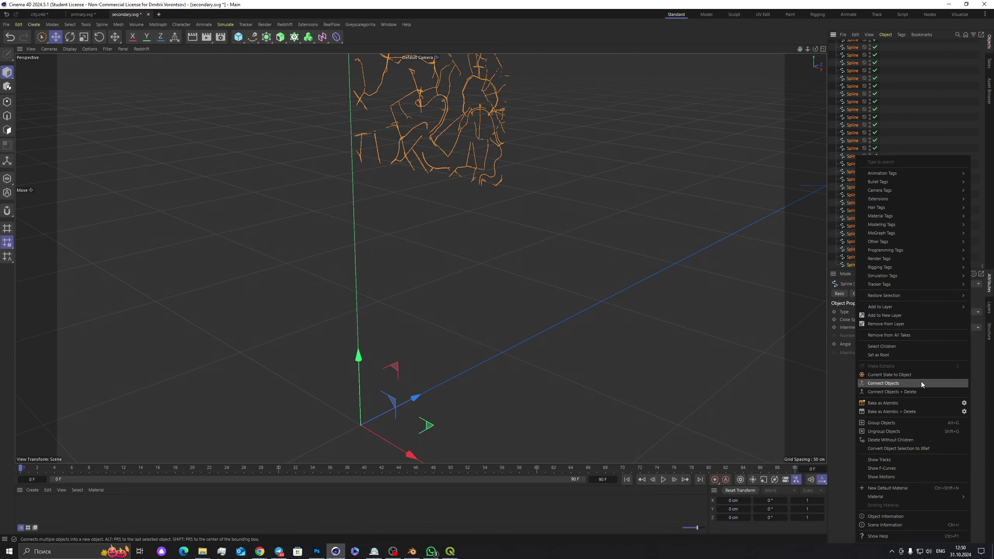
pyautogui.click(916, 391)
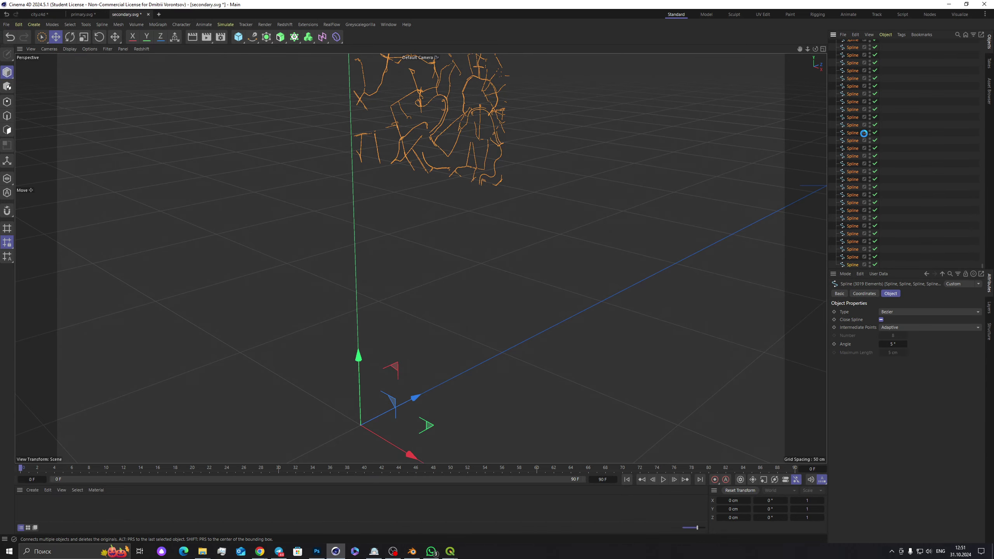
# Step: Rename the merged spline as second and move it into the primary.svg project
pyautogui.doubleClick(854, 52)
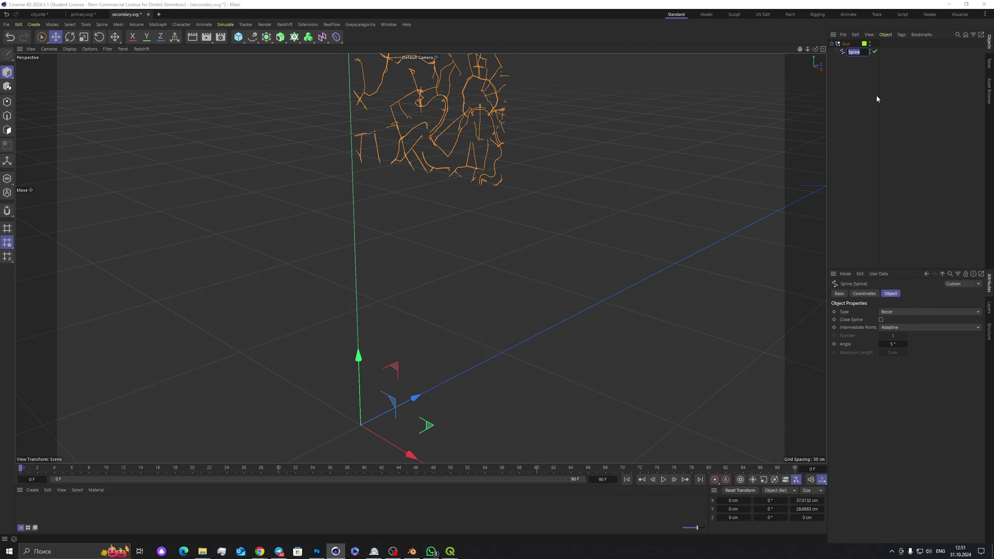
pyautogui.write('second')
pyautogui.click(860, 93)
pyautogui.click(853, 52)
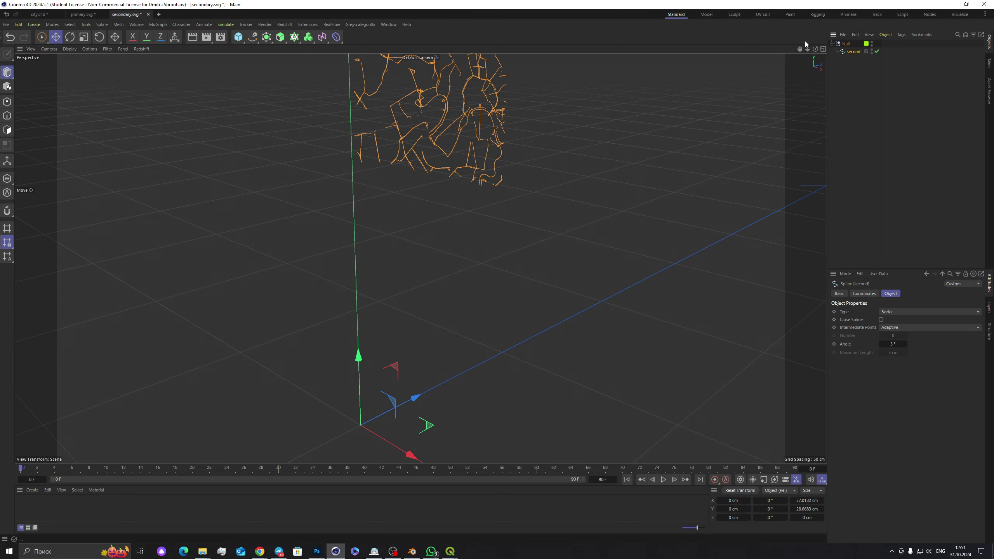
pyautogui.press('Delete')
pyautogui.click(80, 14)
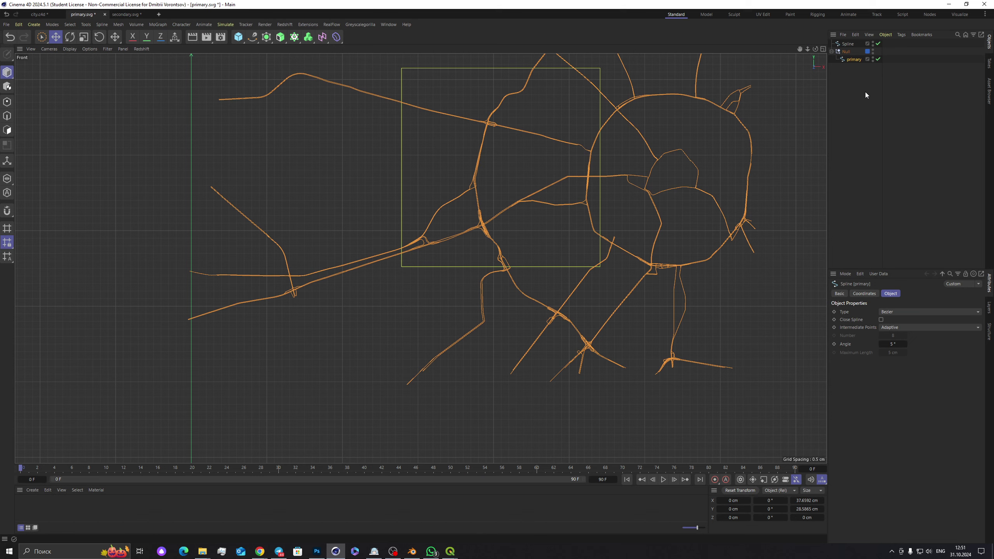
pyautogui.hotkey('ctrl', 'v')
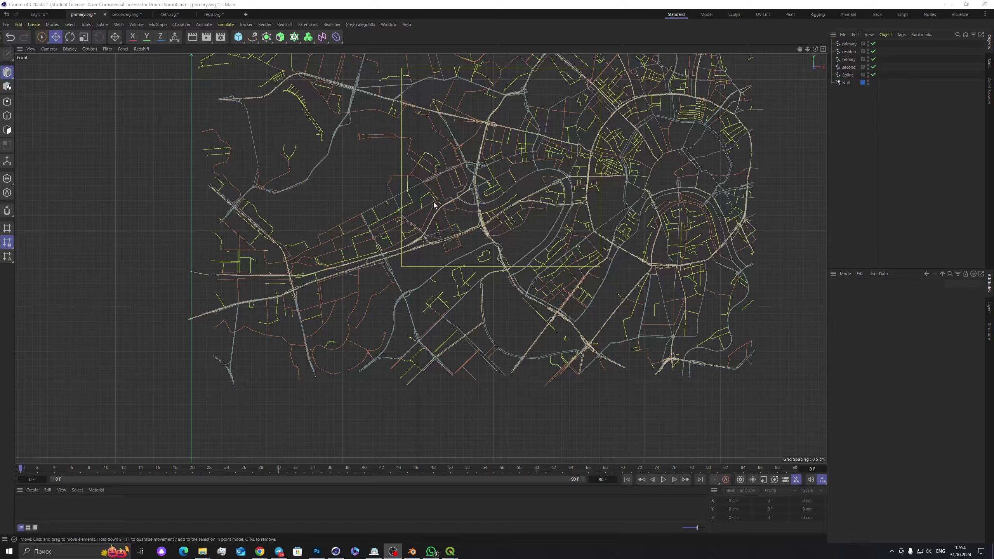
# Step: Examine the combined road network in the front view, checking the square boundary and the primary road spline
pyautogui.scroll(-3, 433, 202)
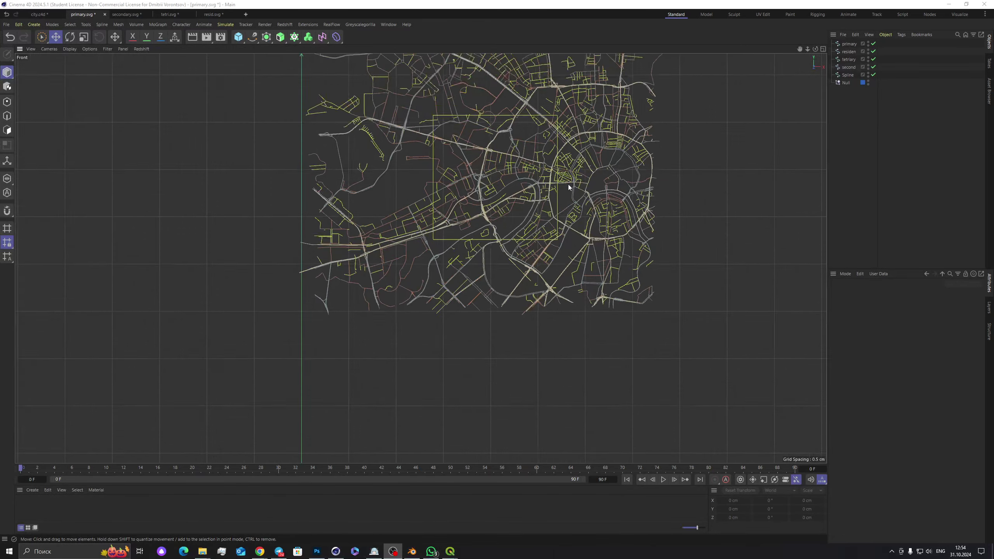
pyautogui.scroll(-3, 568, 187)
pyautogui.scroll(6, 535, 139)
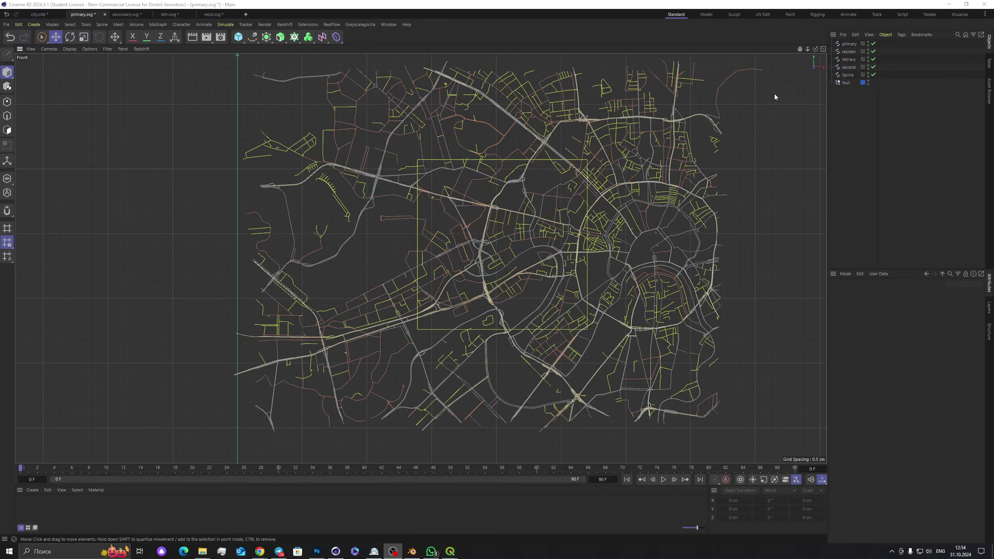
pyautogui.middleClick(673, 113)
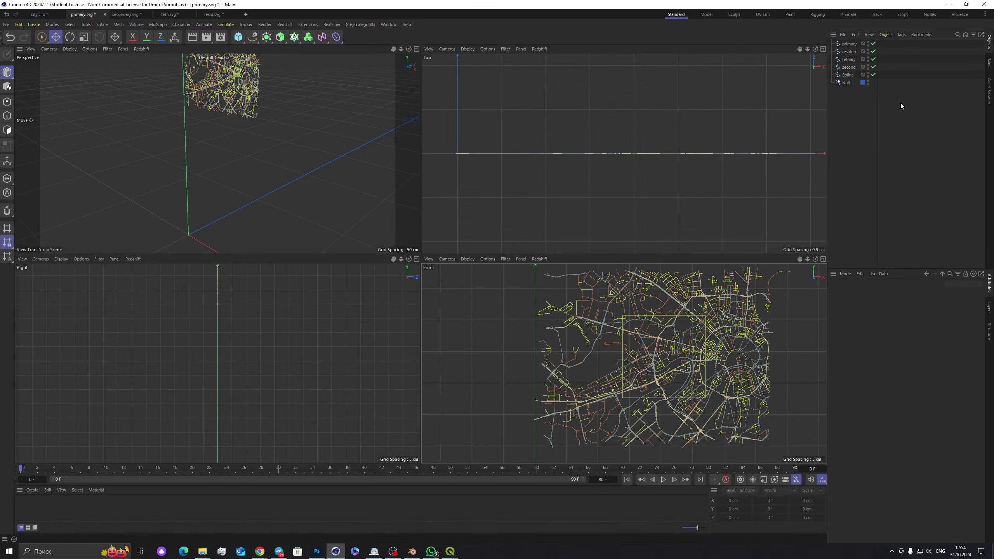
pyautogui.click(847, 75)
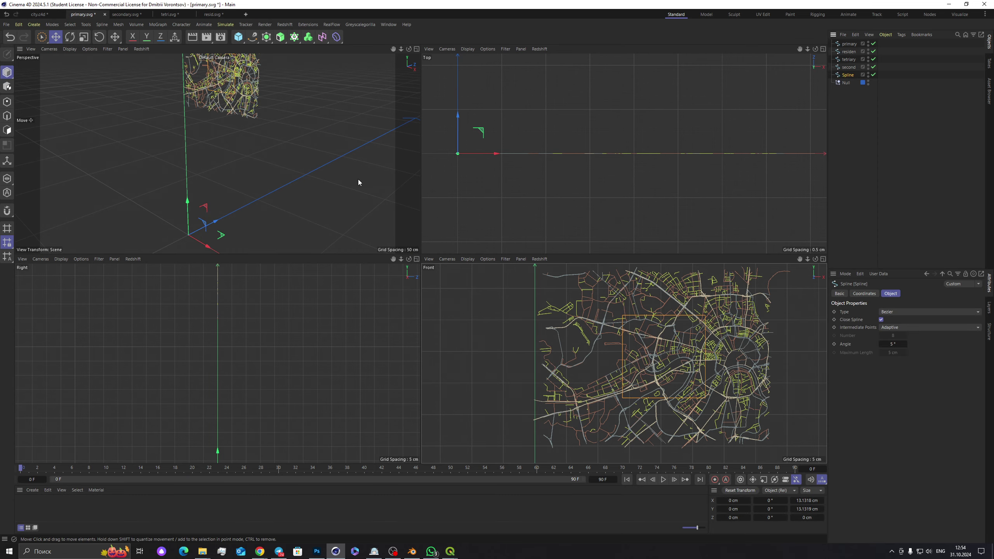
pyautogui.middleClick(623, 322)
pyautogui.scroll(4, 475, 324)
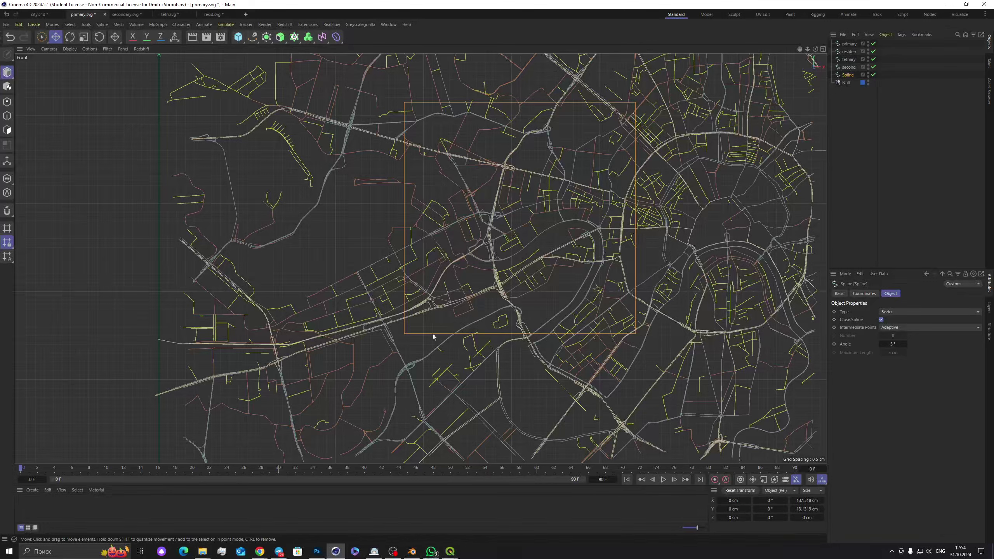
pyautogui.click(848, 51)
pyautogui.click(849, 43)
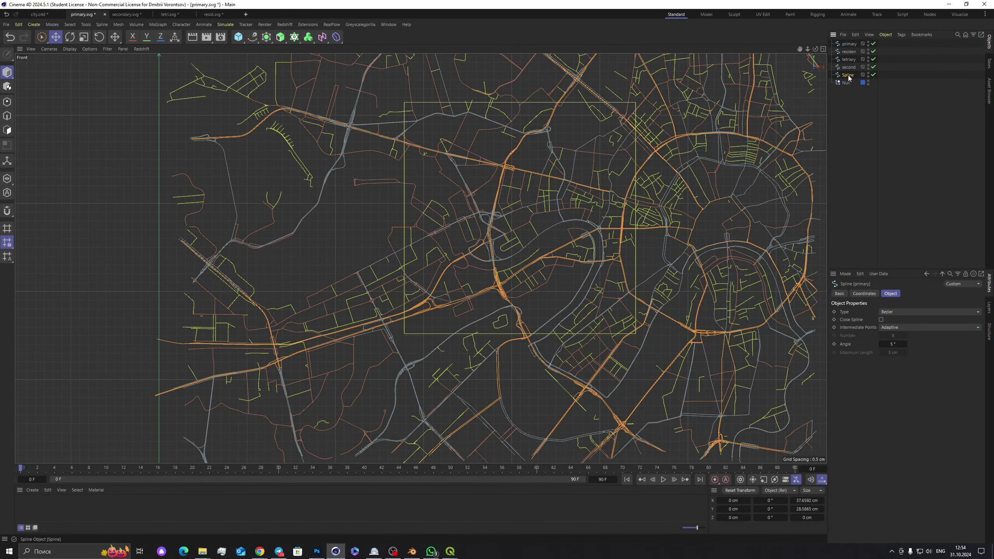
# Step: Rename the square boundary spline as extent and place it first in the object hierarchy
pyautogui.click(848, 75)
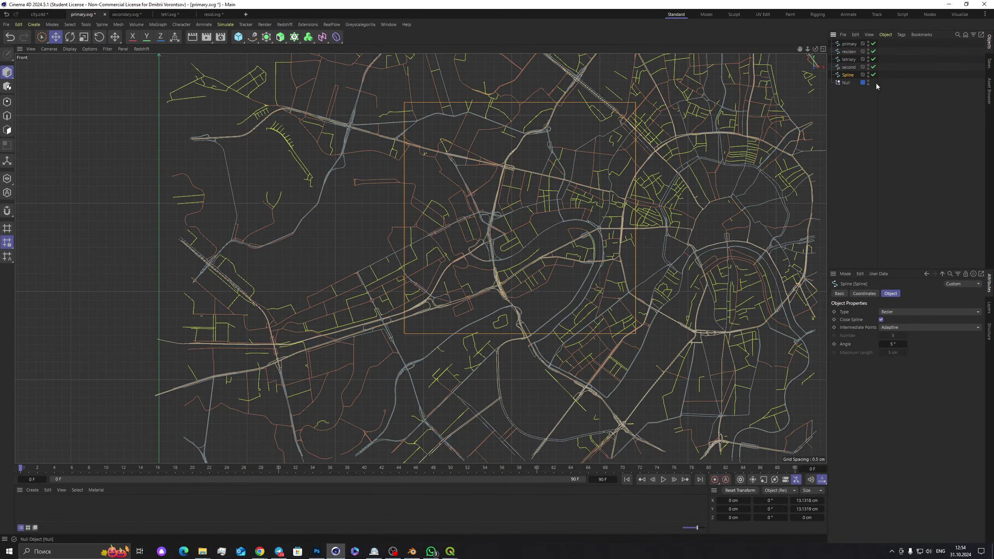
pyautogui.doubleClick(849, 75)
pyautogui.write('s')
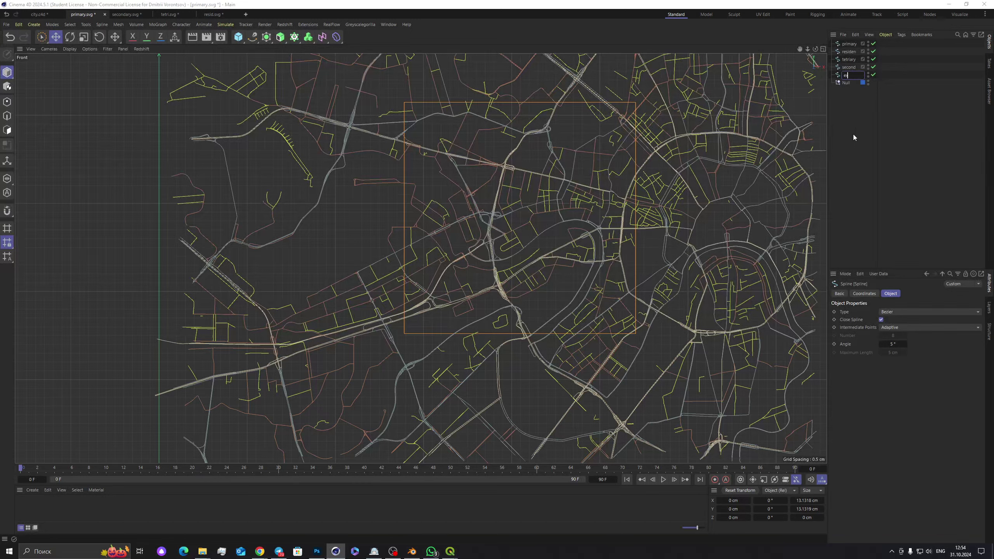
pyautogui.write('xtent')
pyautogui.press('Return')
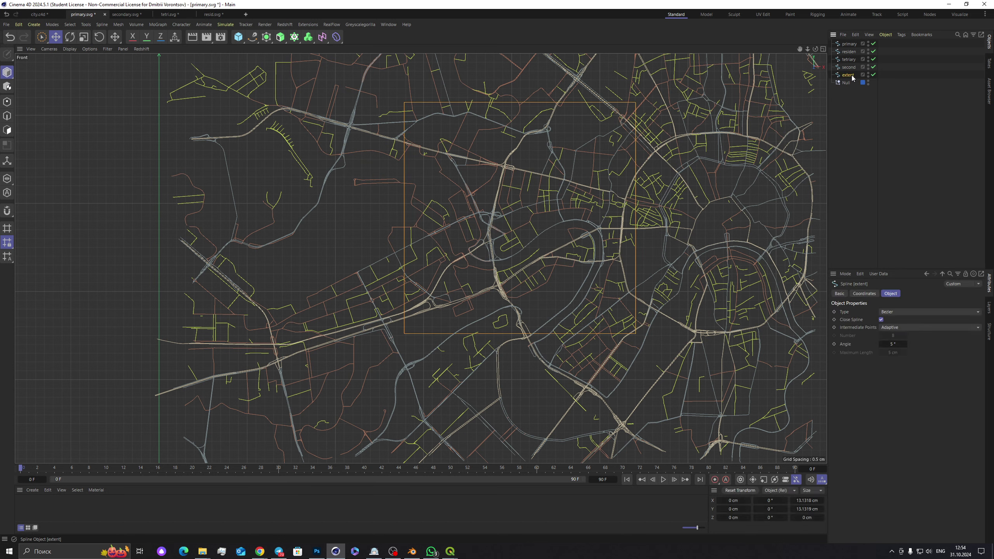
pyautogui.moveTo(854, 49); pyautogui.dragTo(849, 46)
# Step: Centre the extent spline's axis on all its points using the Axis Center command
pyautogui.hotkey('shift', 'c')
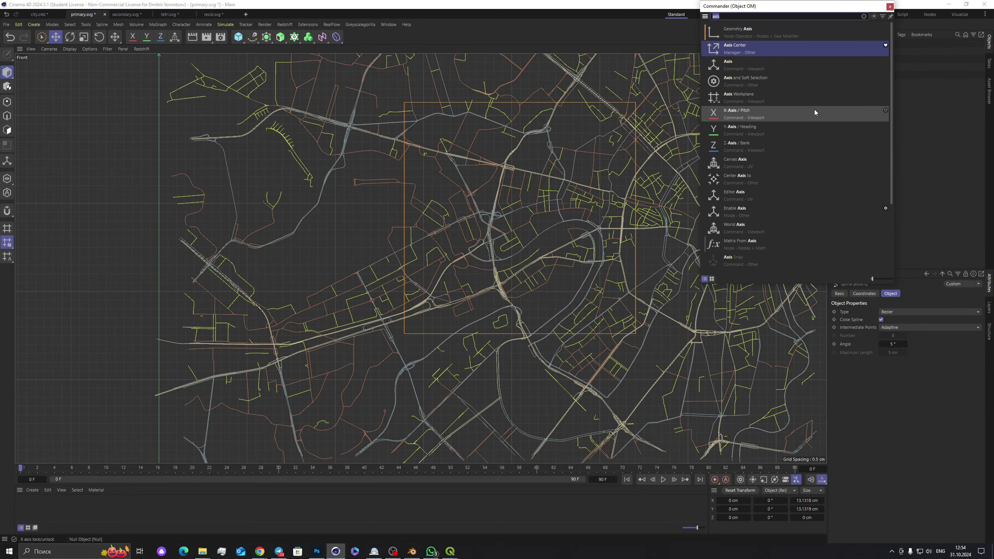
pyautogui.write('ax')
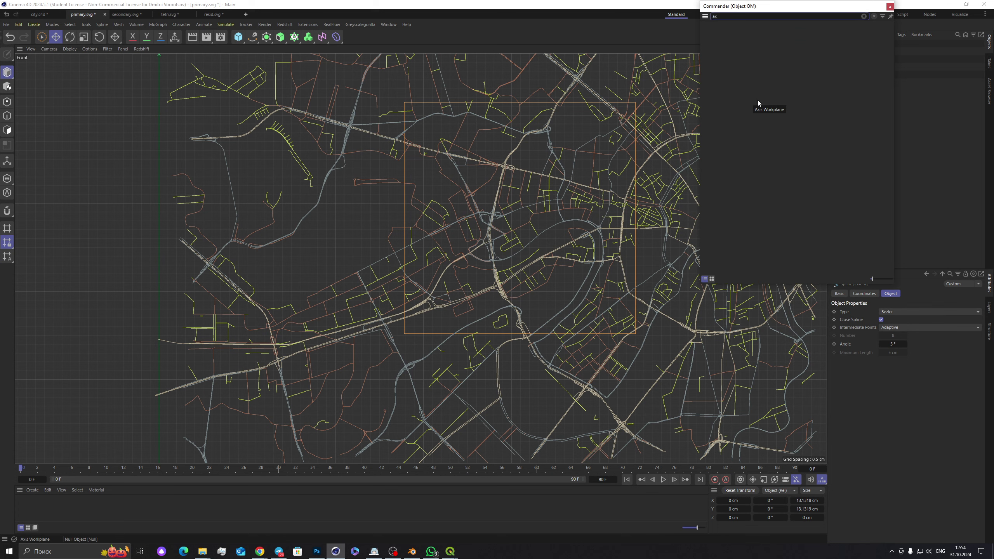
pyautogui.write('is')
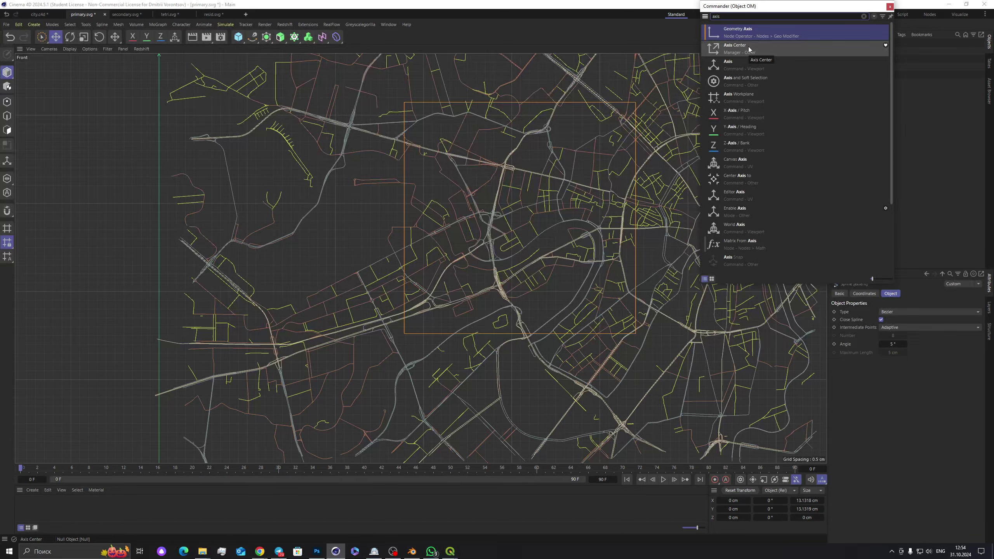
pyautogui.click(765, 46)
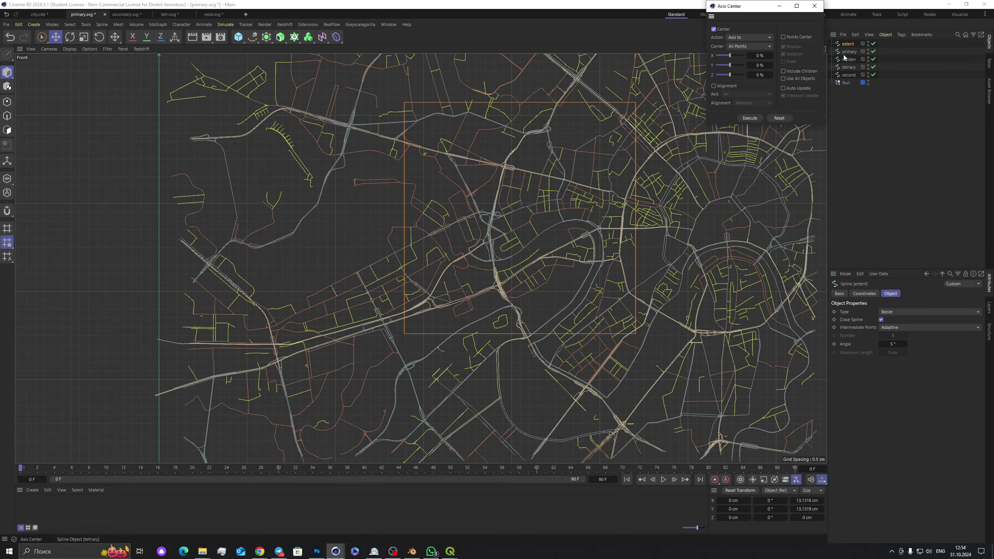
pyautogui.moveTo(767, 11); pyautogui.dragTo(679, 96)
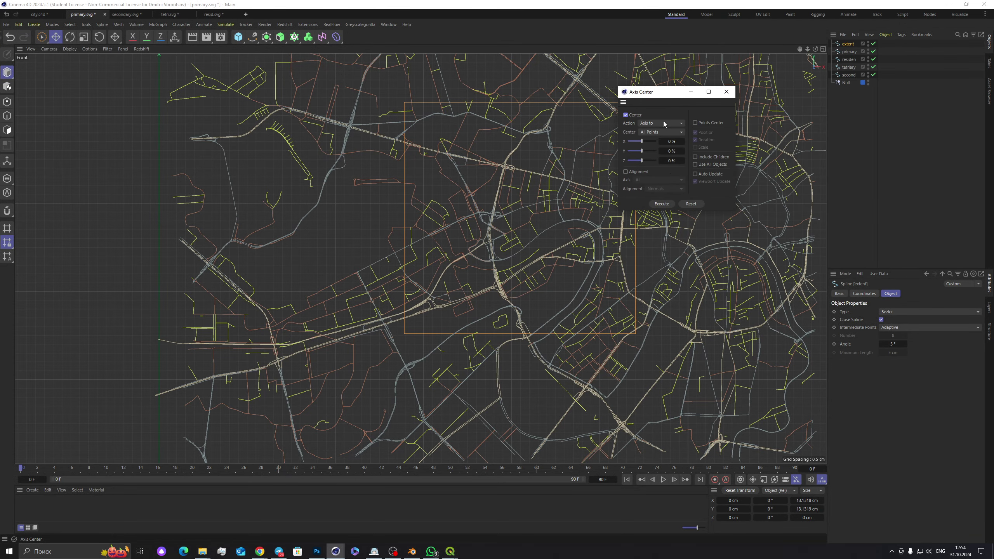
pyautogui.click(670, 204)
# Step: Centre the axes of the primary, residential, tertiary and second road splines on their own points, one after another
pyautogui.click(771, 193)
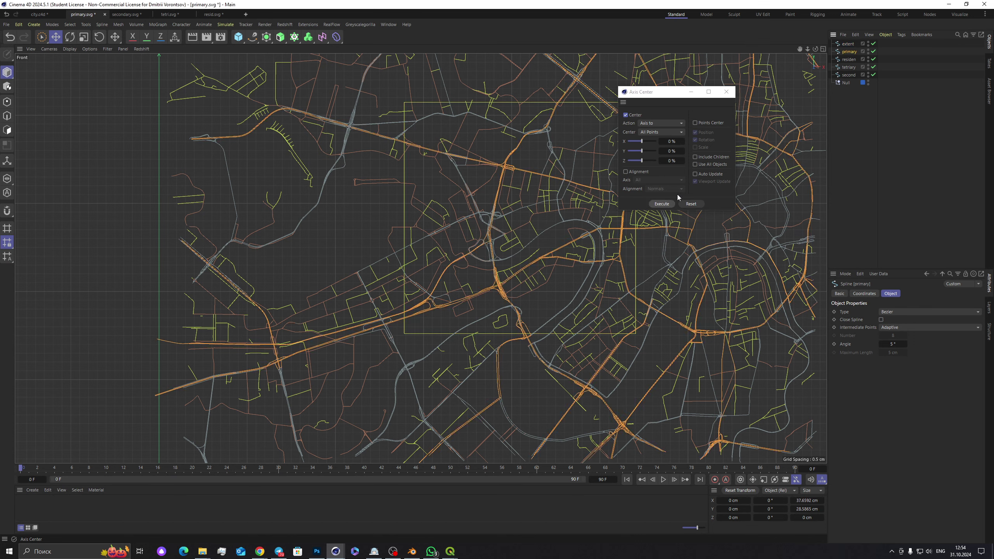
pyautogui.click(848, 59)
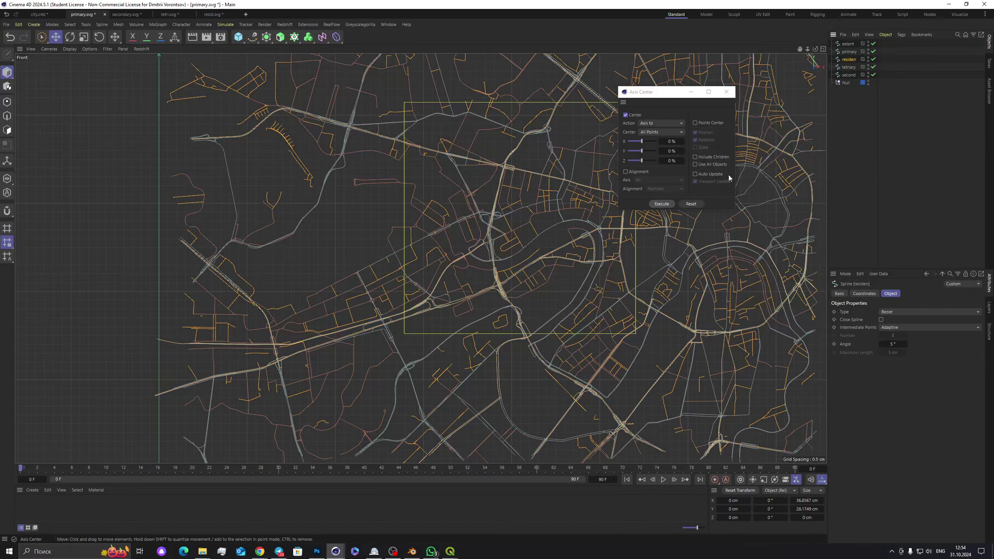
pyautogui.click(662, 204)
pyautogui.click(848, 67)
pyautogui.click(662, 203)
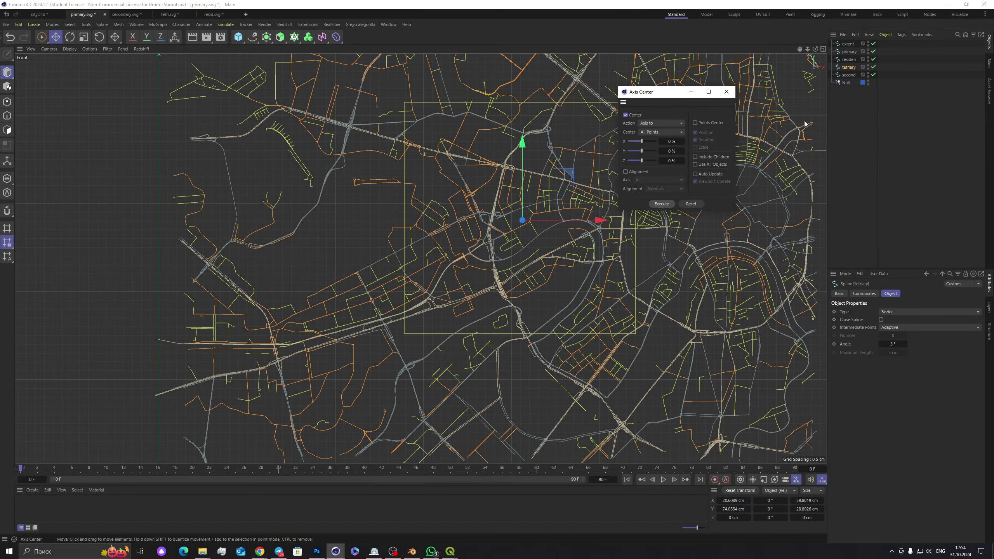
pyautogui.click(847, 75)
pyautogui.click(661, 203)
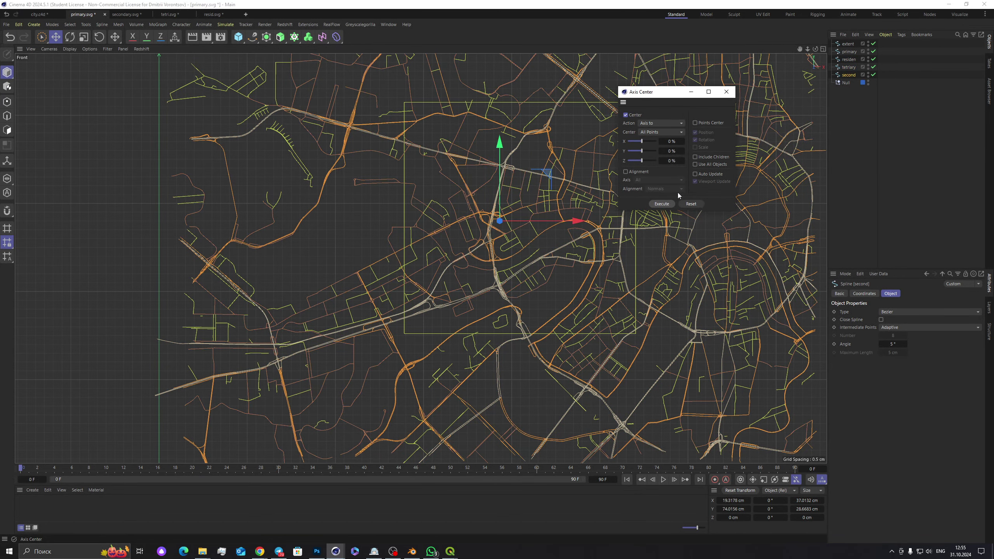
pyautogui.click(727, 92)
# Step: Nest the four road splines, from primary to second, under the extent spline as children
pyautogui.click(848, 44)
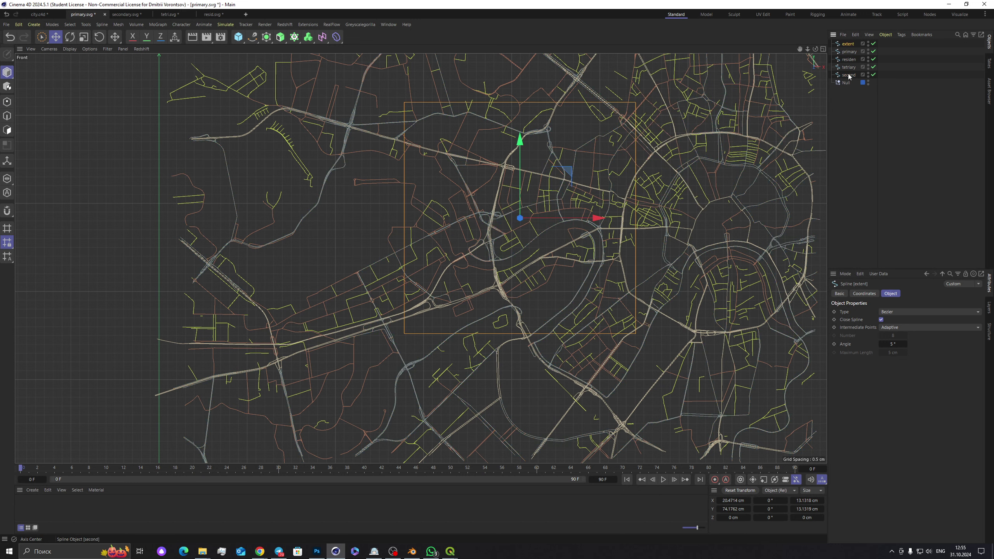
pyautogui.click(849, 51)
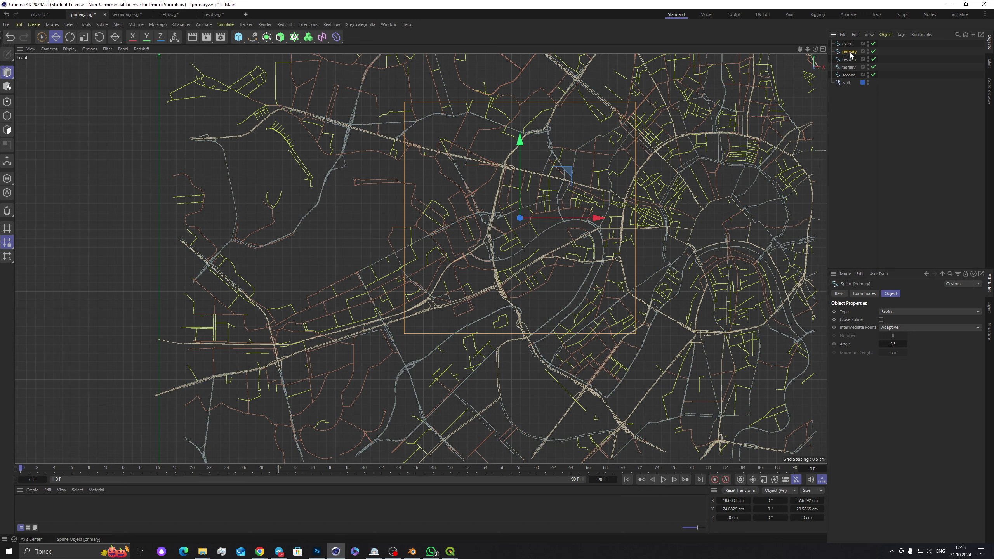
pyautogui.keyDown('shift'); pyautogui.click(849, 75); pyautogui.keyUp('shift')
pyautogui.moveTo(849, 75); pyautogui.dragTo(848, 44)
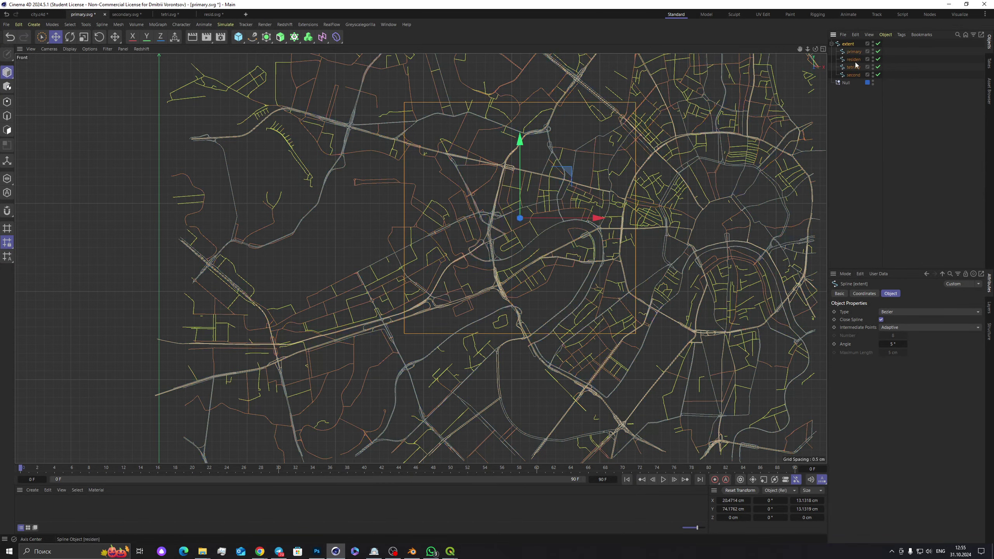
# Step: Cut the extent spline with its nested road splines out of the primary.svg project
pyautogui.click(845, 139)
pyautogui.click(853, 43)
pyautogui.press('Delete')
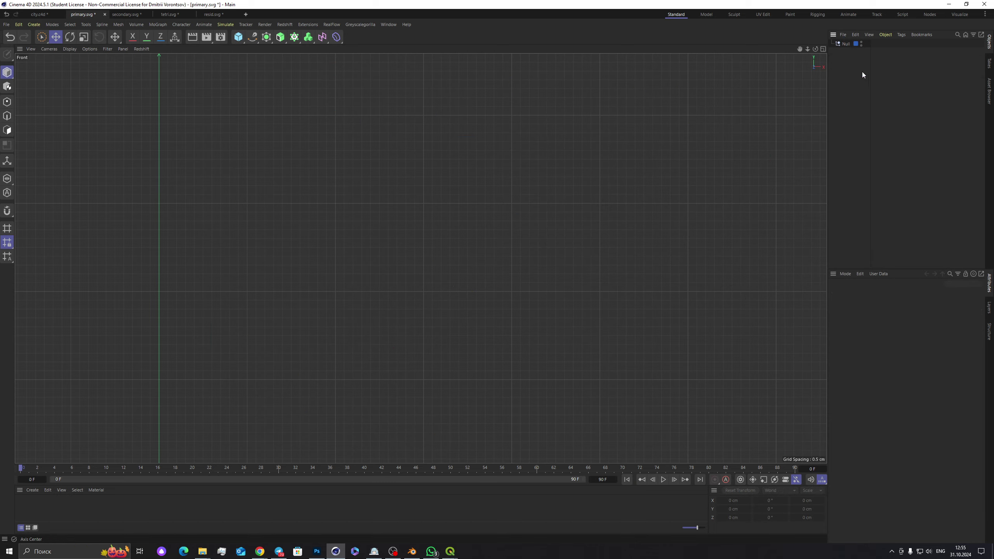
# Step: Paste the extent spline with its nested road splines into the city.c4d project
pyautogui.click(51, 14)
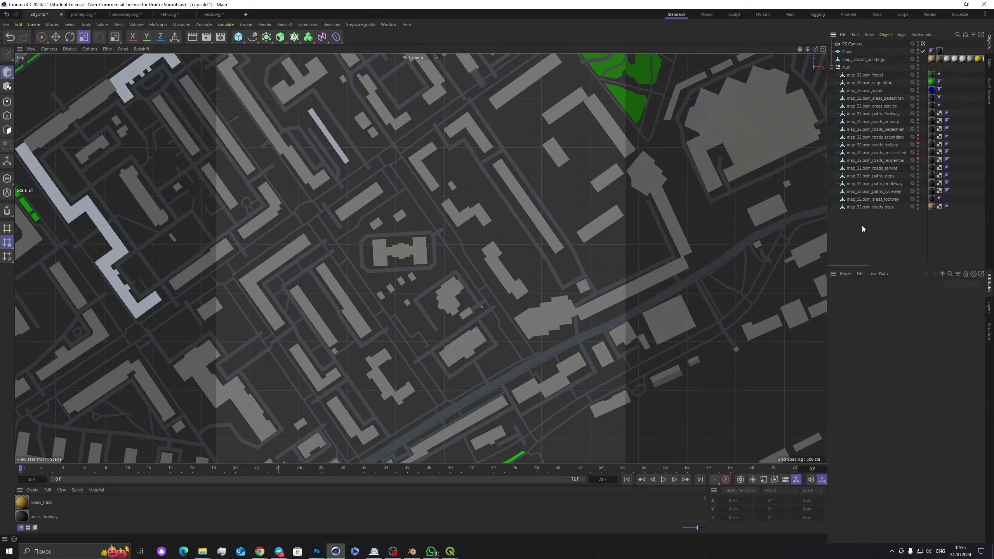
pyautogui.hotkey('ctrl', 'v')
pyautogui.scroll(-10, 542, 232)
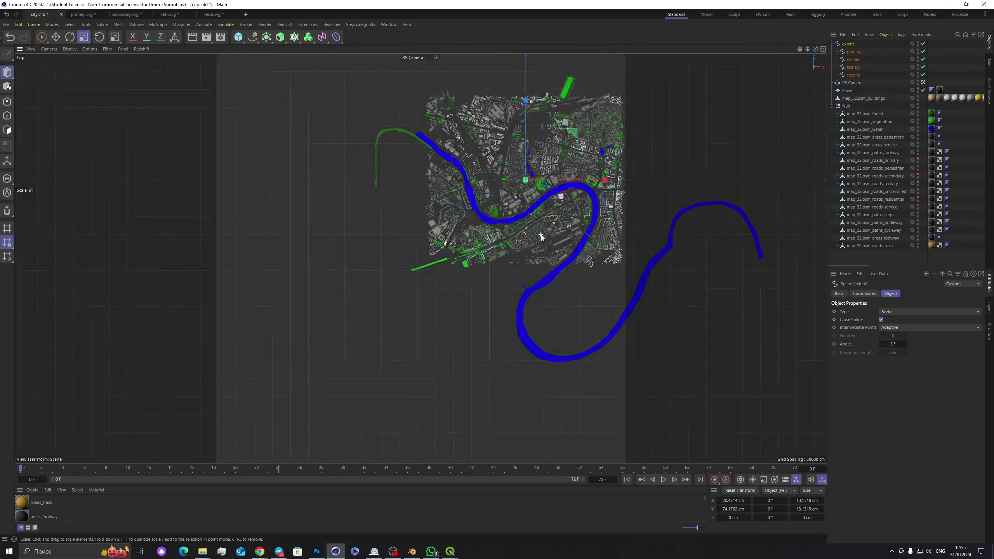
# Step: Set the extent spline's pitch rotation (R.P) to -90° so the roads lie flat on the ground plane
pyautogui.click(862, 293)
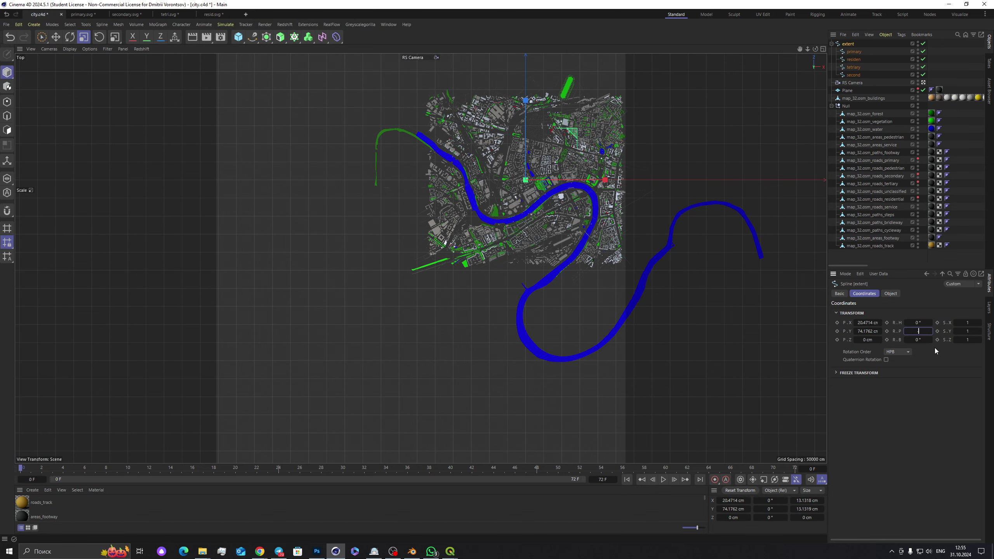
pyautogui.write('-90')
pyautogui.press('Return')
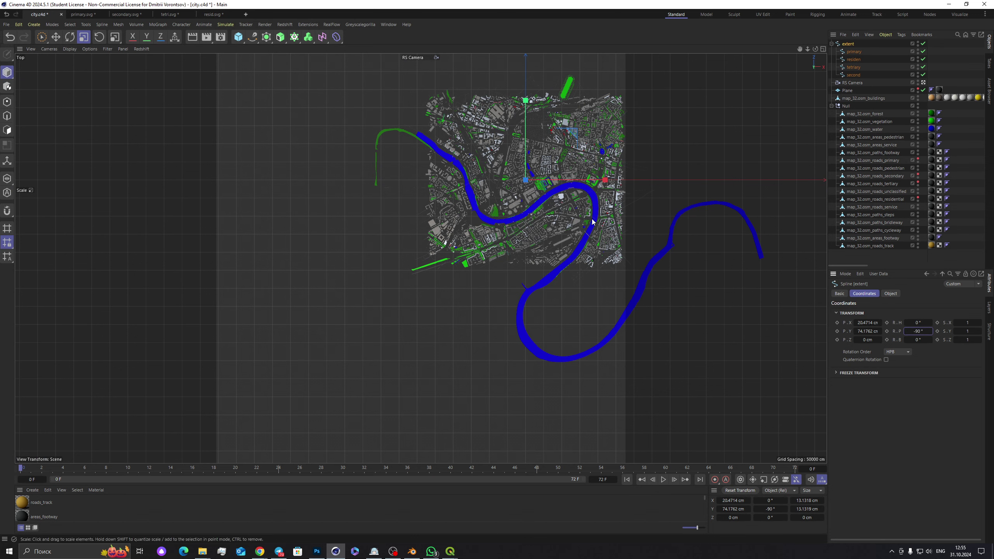
# Step: Scale the extent spline with its roads up freehand to about 491,700 cm, roughly the size of the city map
pyautogui.press('t')
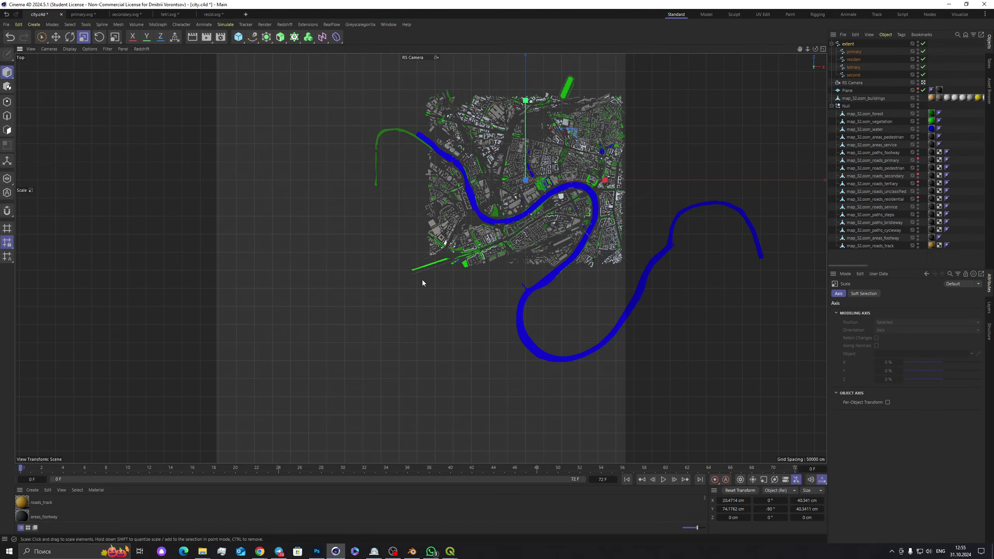
pyautogui.moveTo(406, 305); pyautogui.dragTo(461, 288)
pyautogui.scroll(10, 539, 185)
pyautogui.moveTo(539, 185); pyautogui.dragTo(352, 388)
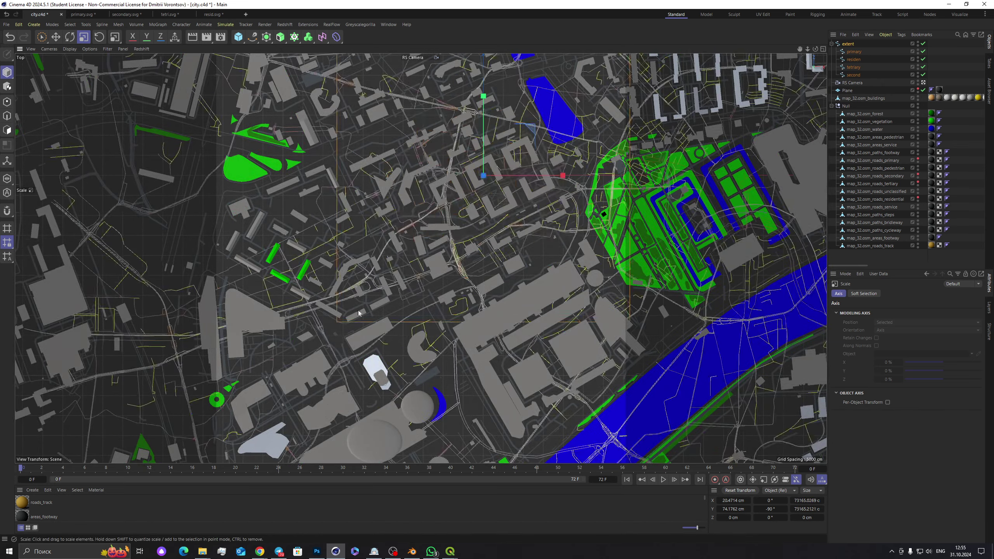
pyautogui.scroll(-3, 407, 281)
pyautogui.scroll(-10, 407, 281)
pyautogui.moveTo(407, 281); pyautogui.dragTo(233, 404)
pyautogui.moveTo(346, 419); pyautogui.dragTo(250, 434)
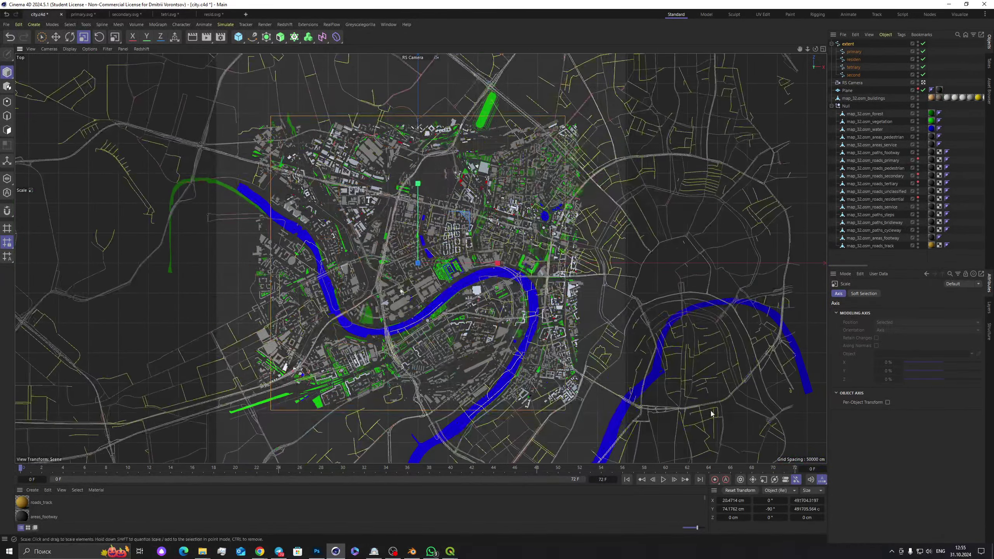
# Step: Show the Plane and set the extent spline's X size to the plane's width, 566084.8028 cm
pyautogui.click(917, 88)
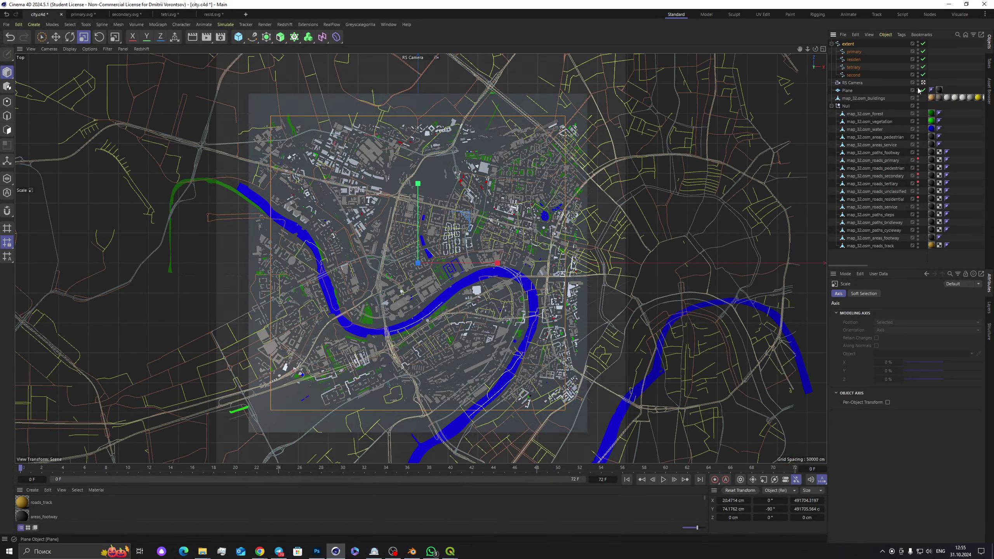
pyautogui.click(847, 90)
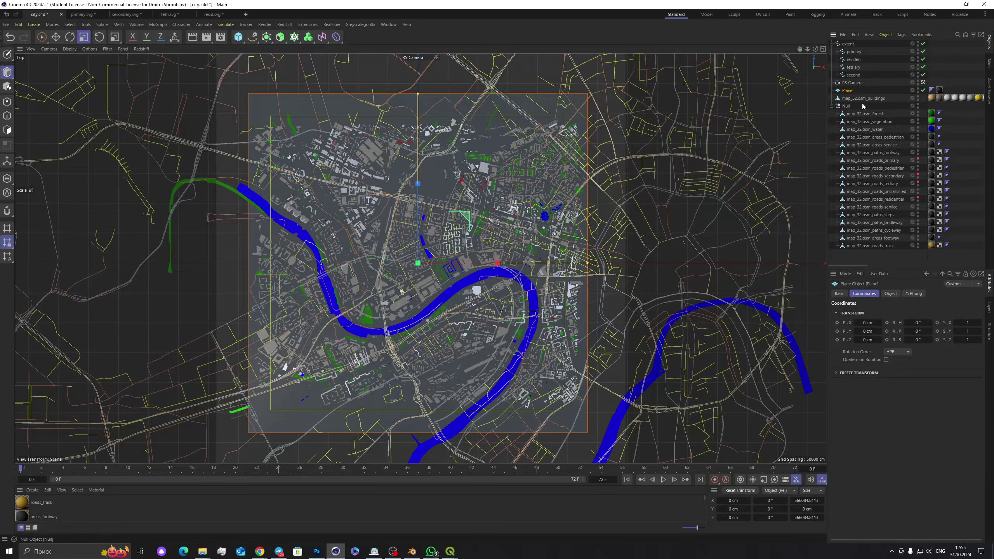
pyautogui.click(891, 293)
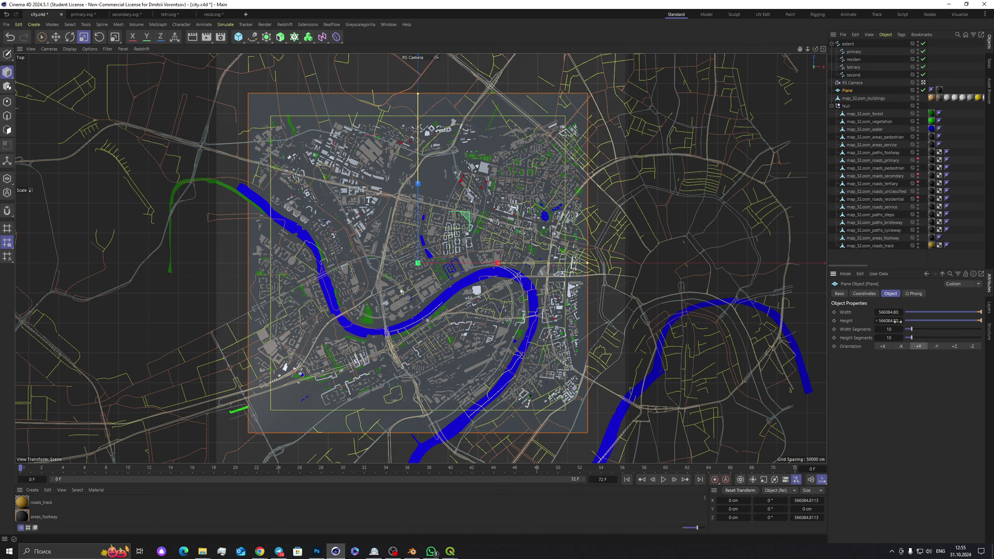
pyautogui.click(889, 312)
pyautogui.click(848, 44)
pyautogui.click(808, 500)
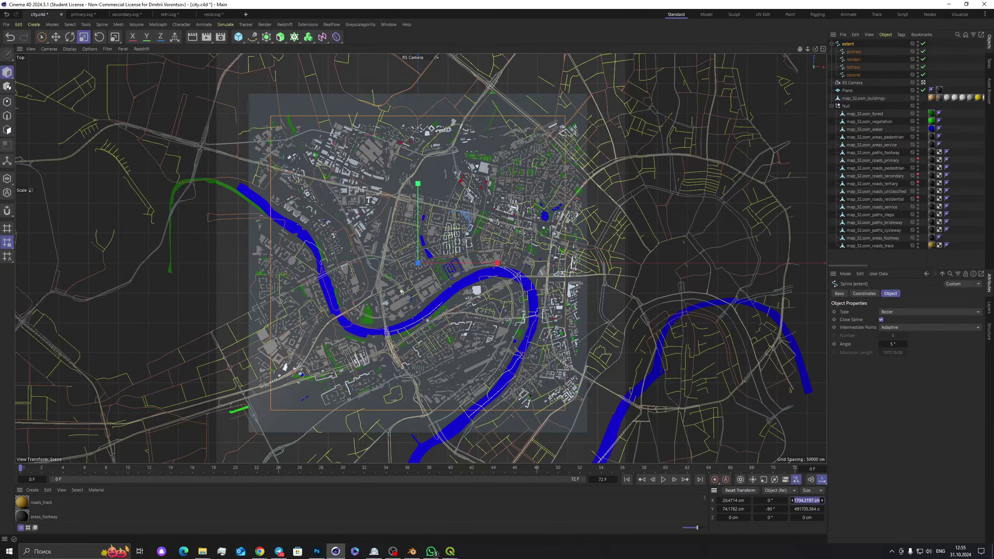
pyautogui.write('566084.8028')
pyautogui.press('Return')
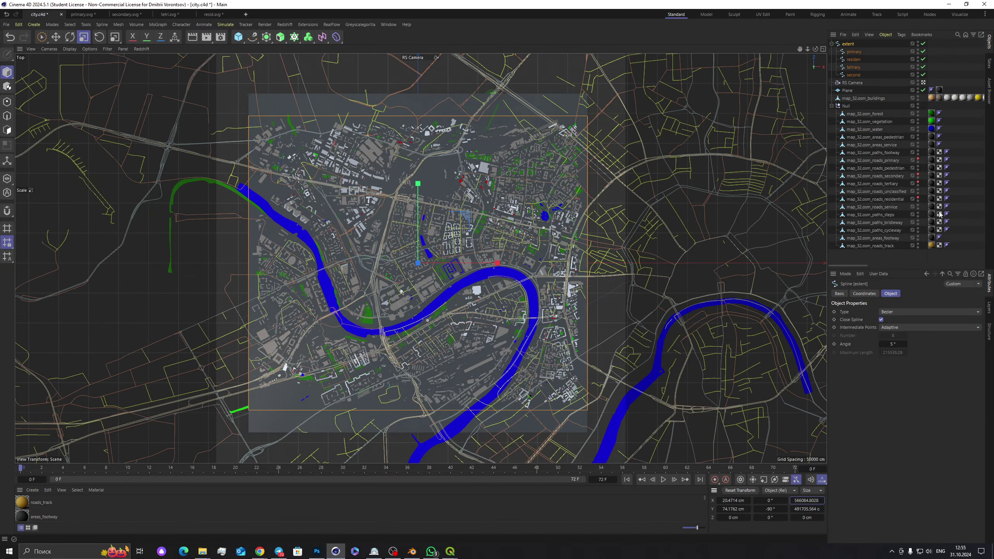
# Step: Set the extent spline's Y size to the plane's height, 566084.8028 cm
pyautogui.click(847, 90)
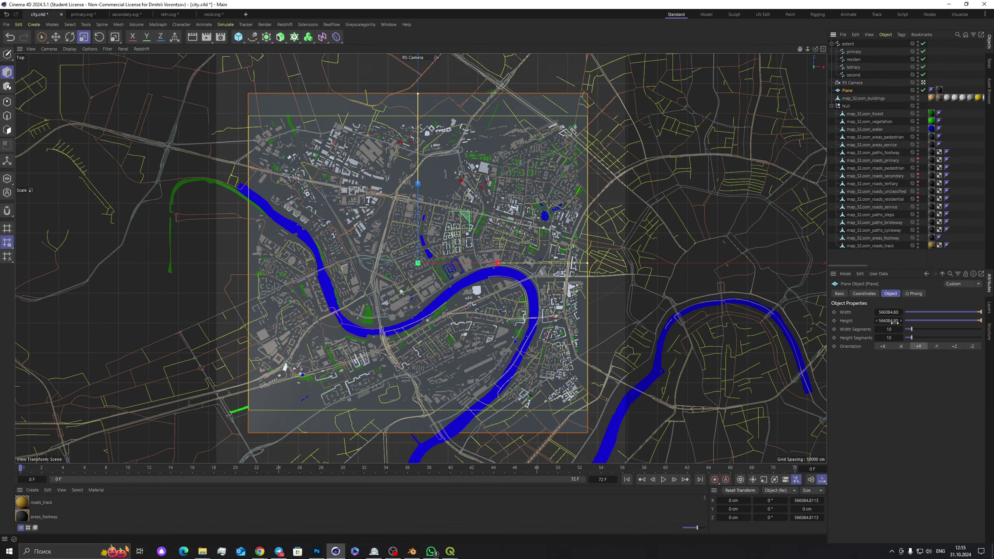
pyautogui.click(893, 321)
pyautogui.click(848, 44)
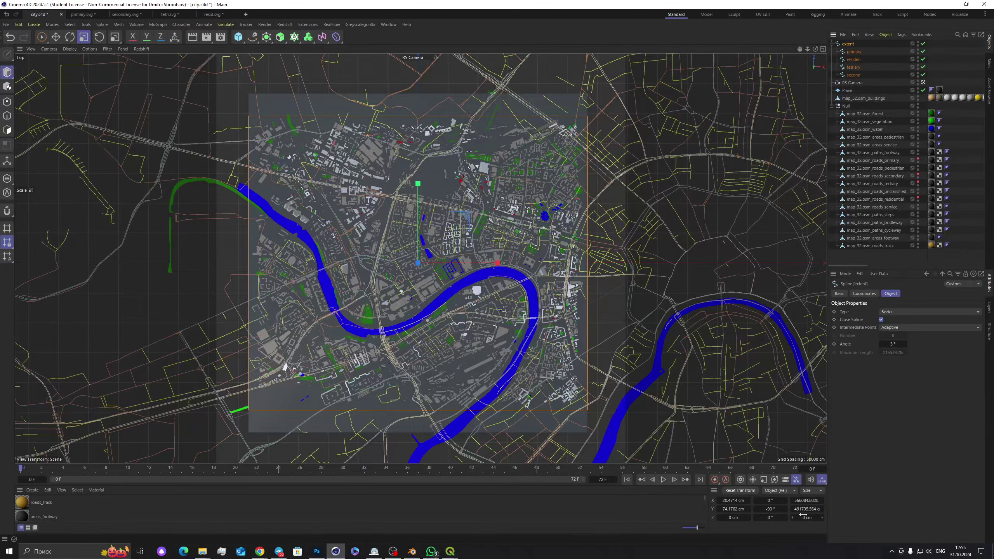
pyautogui.click(815, 510)
pyautogui.write('566084.8028')
pyautogui.press('Return')
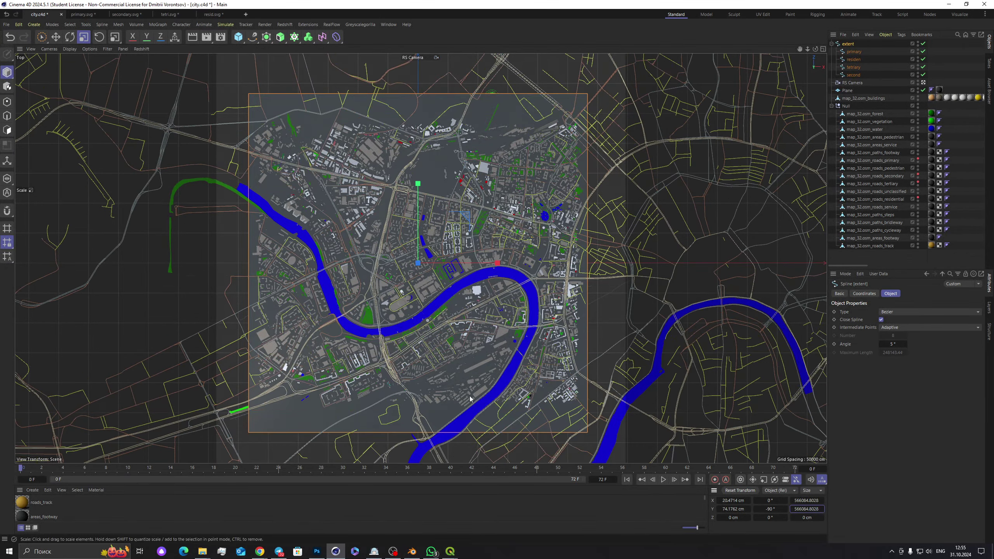
# Step: Examine in the top view how the road splines line up with the buildings, river and plane
pyautogui.scroll(-3, 379, 358)
pyautogui.scroll(6, 343, 270)
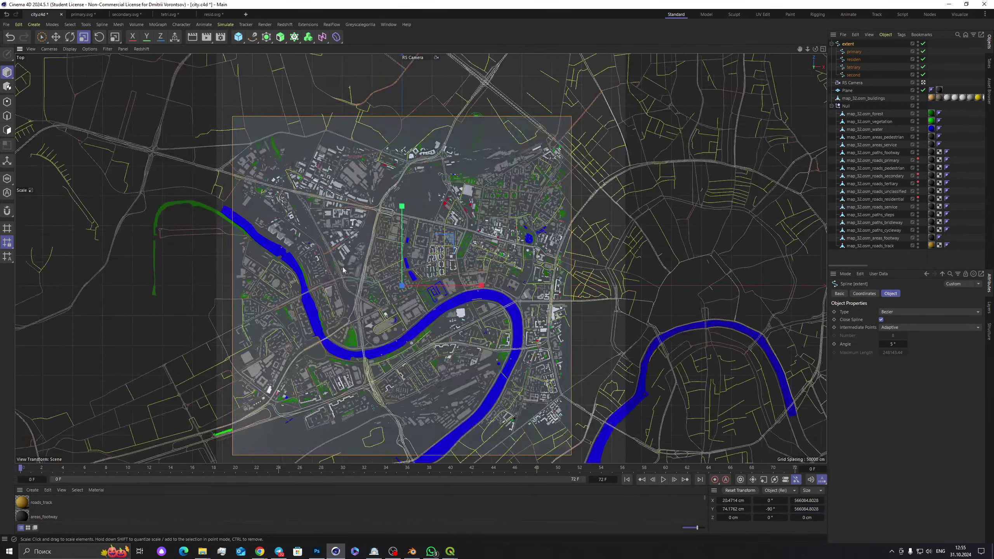
pyautogui.scroll(4, 343, 269)
pyautogui.scroll(-4, 339, 279)
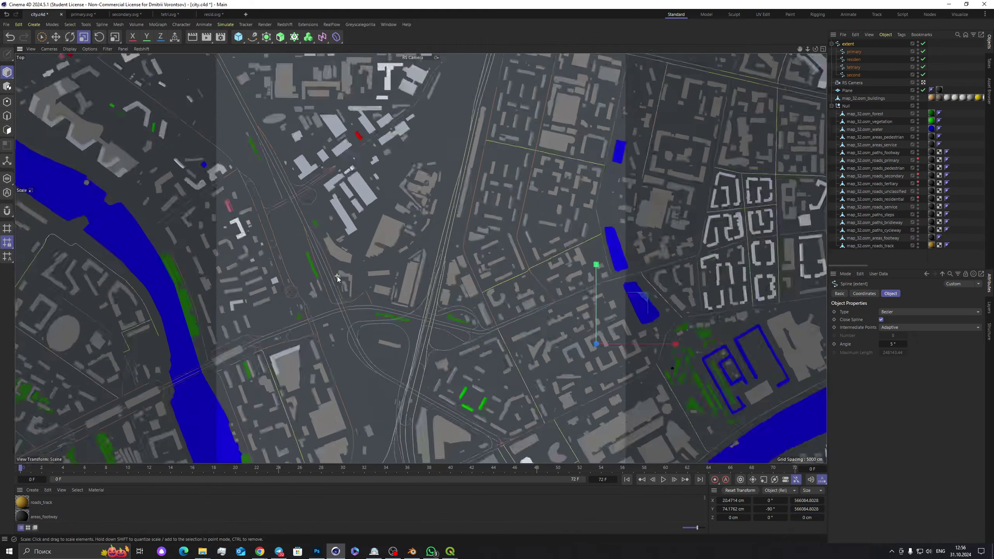
pyautogui.scroll(-2, 339, 279)
pyautogui.middleClick(356, 222)
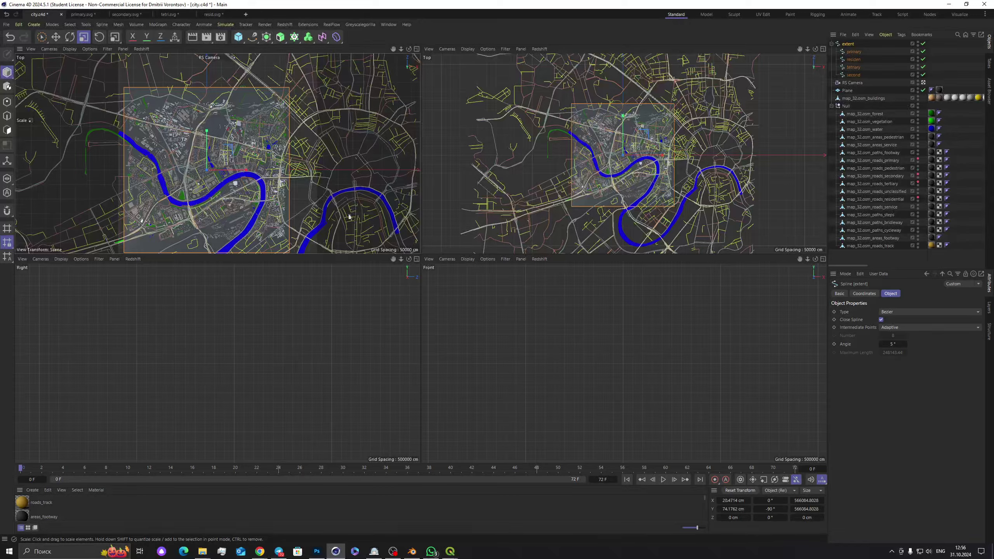
pyautogui.middleClick(275, 191)
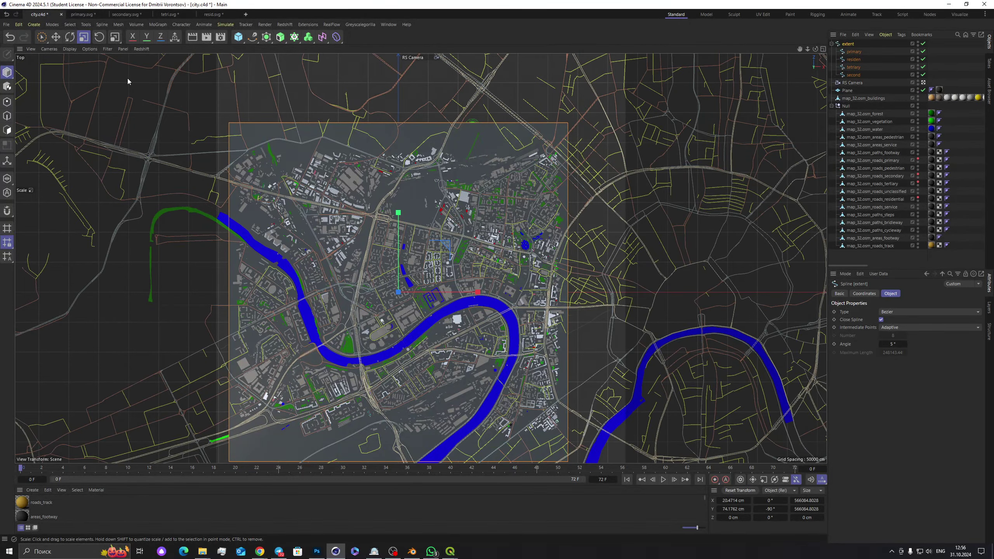
# Step: Switch the viewport from the RS Camera to the default perspective camera and view the skyscraper district at an angle
pyautogui.click(924, 82)
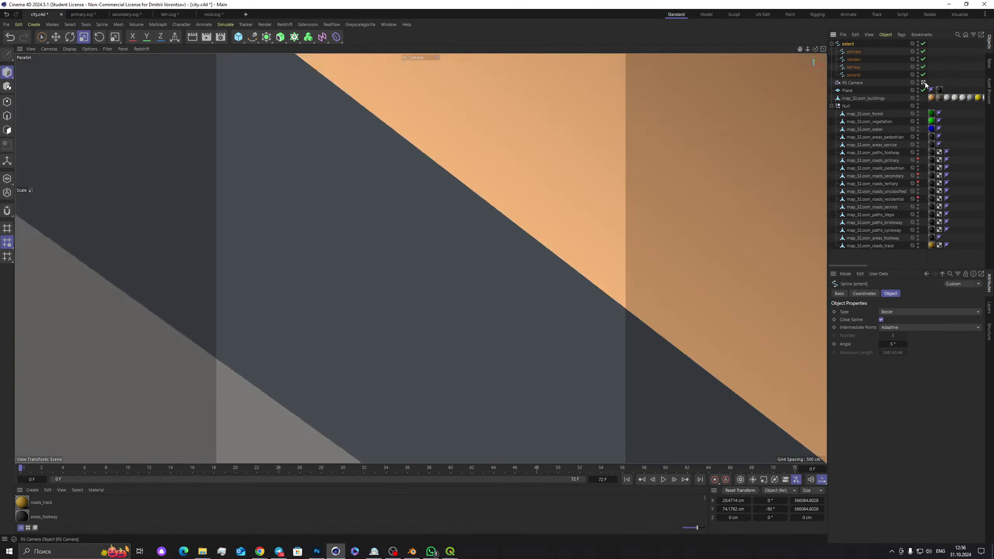
pyautogui.click(924, 83)
pyautogui.scroll(10, 314, 301)
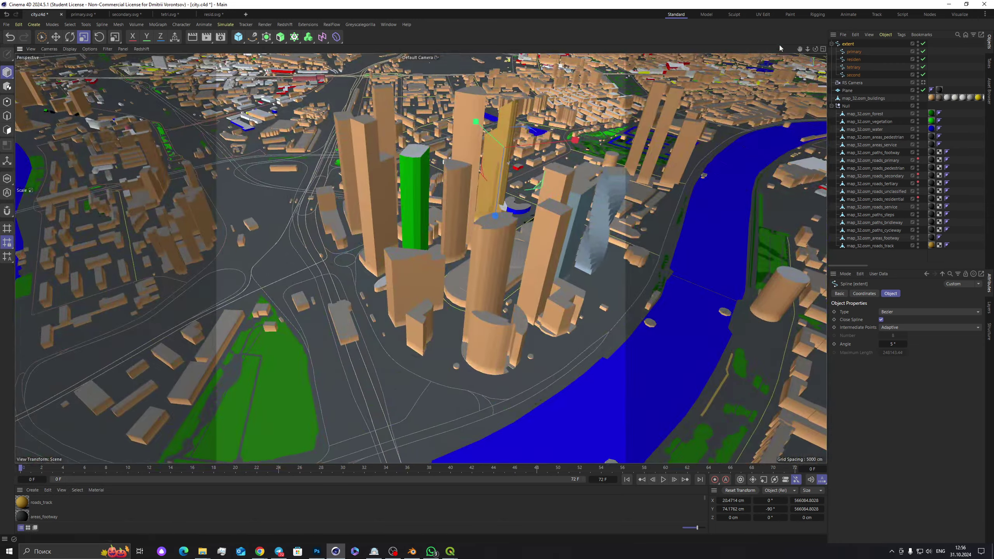
pyautogui.moveTo(814, 49); pyautogui.dragTo(808, 74)
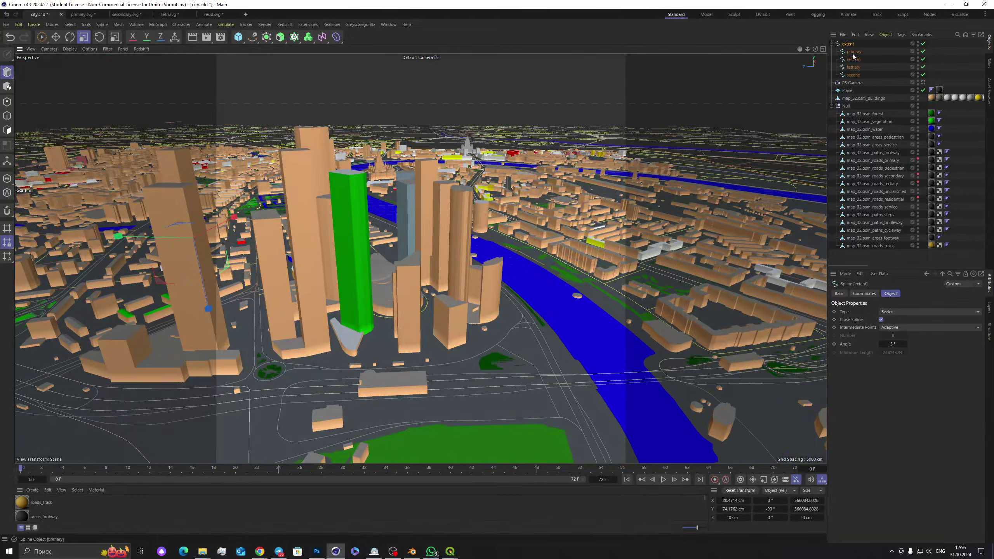
# Step: Disable the Plane in the scene and save the city.c4d project
pyautogui.click(923, 90)
pyautogui.scroll(-3, 520, 222)
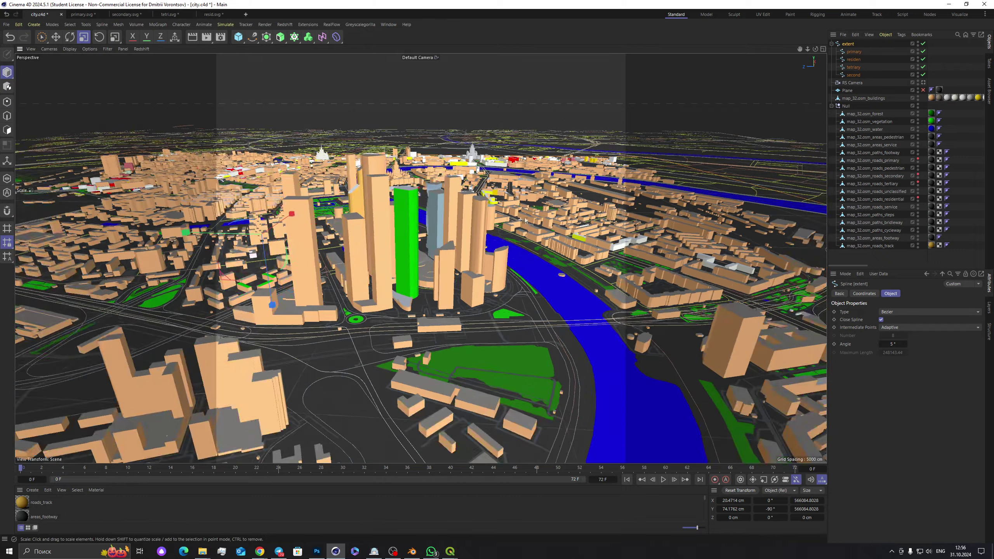
pyautogui.moveTo(814, 49); pyautogui.dragTo(710, 105)
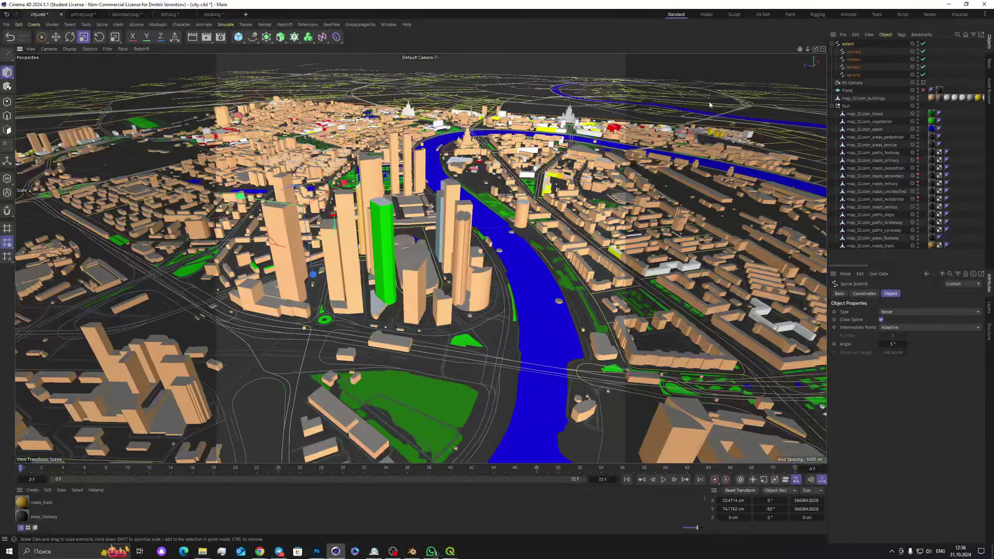
pyautogui.click(6, 25)
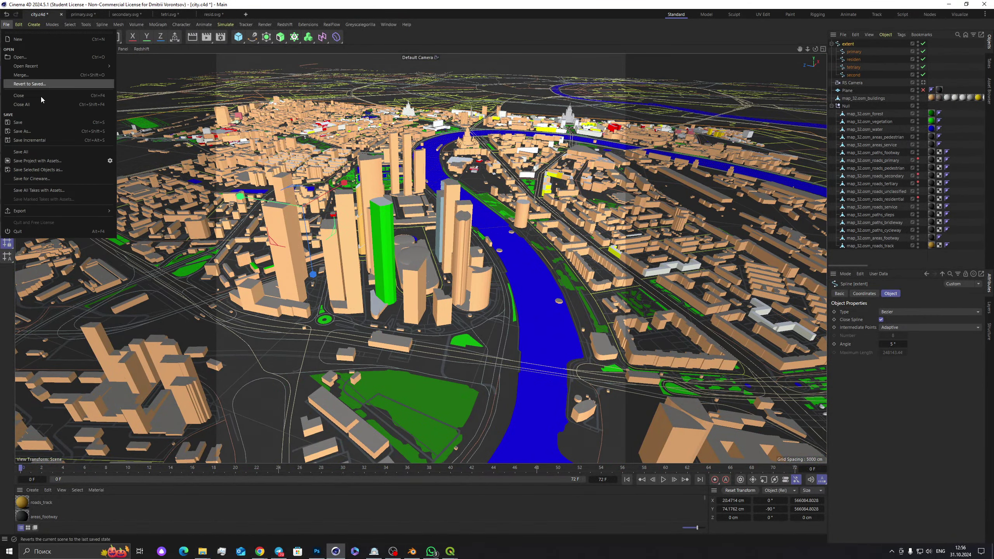
pyautogui.click(18, 122)
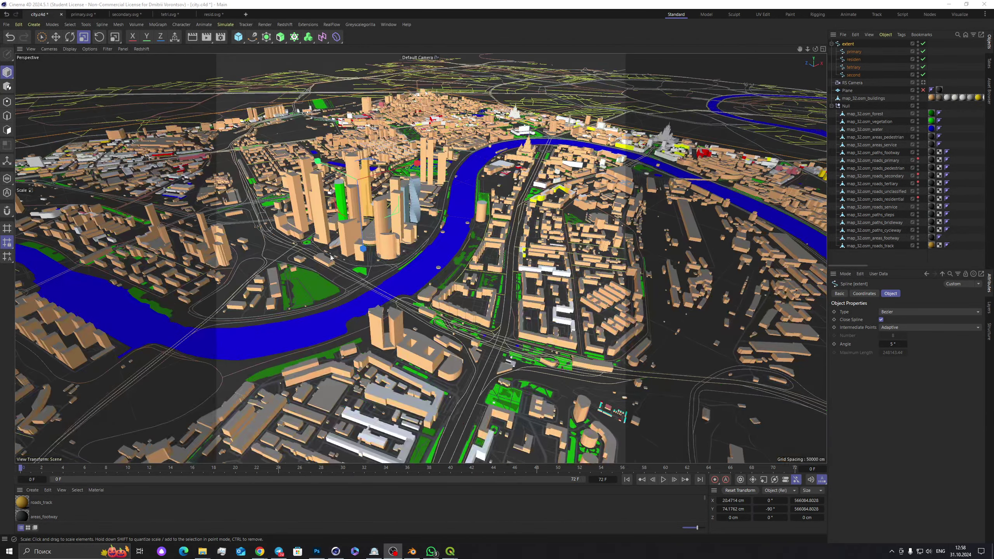
# Step: Examine the road splines around the skyscraper cluster and river from several perspective angles
pyautogui.scroll(5, 330, 257)
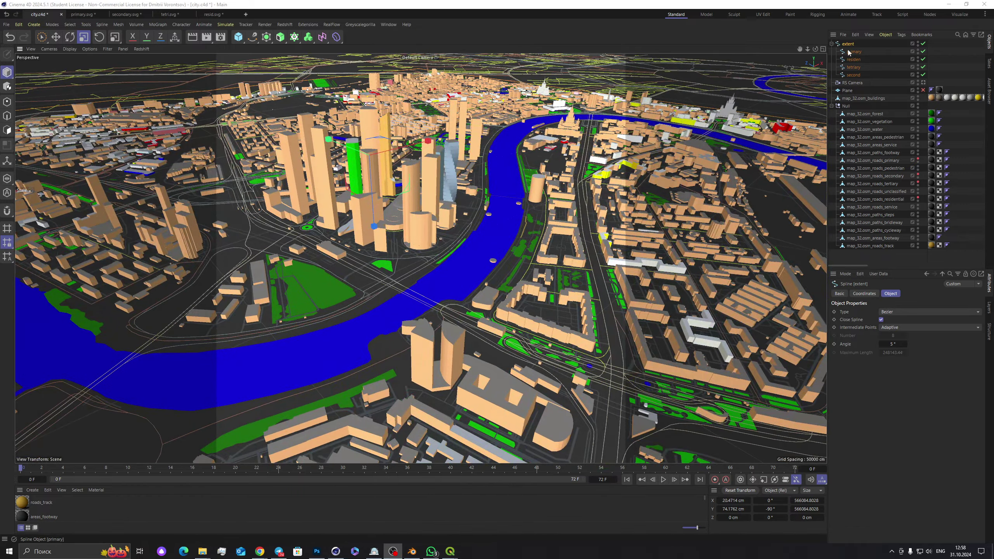
pyautogui.moveTo(817, 50); pyautogui.dragTo(735, 102)
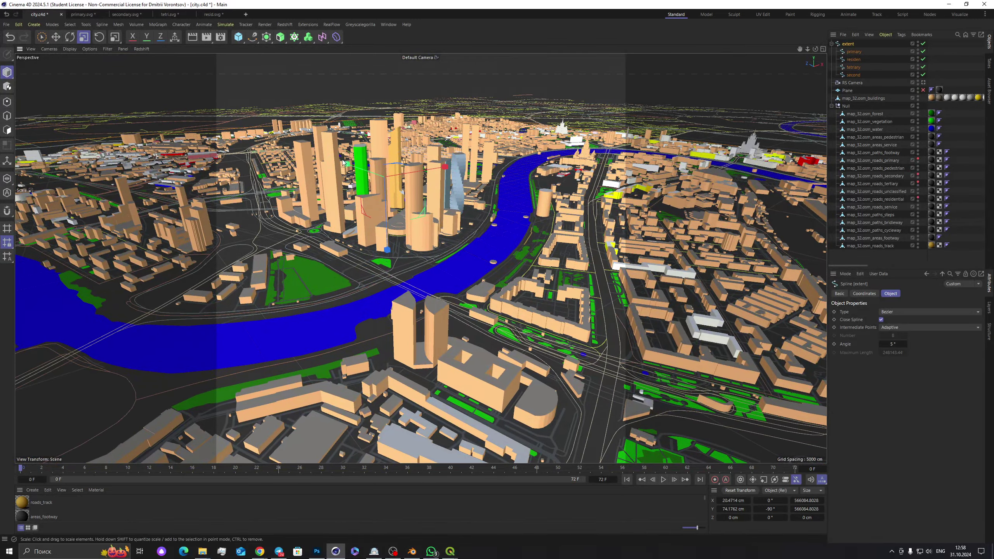
pyautogui.scroll(5, 343, 162)
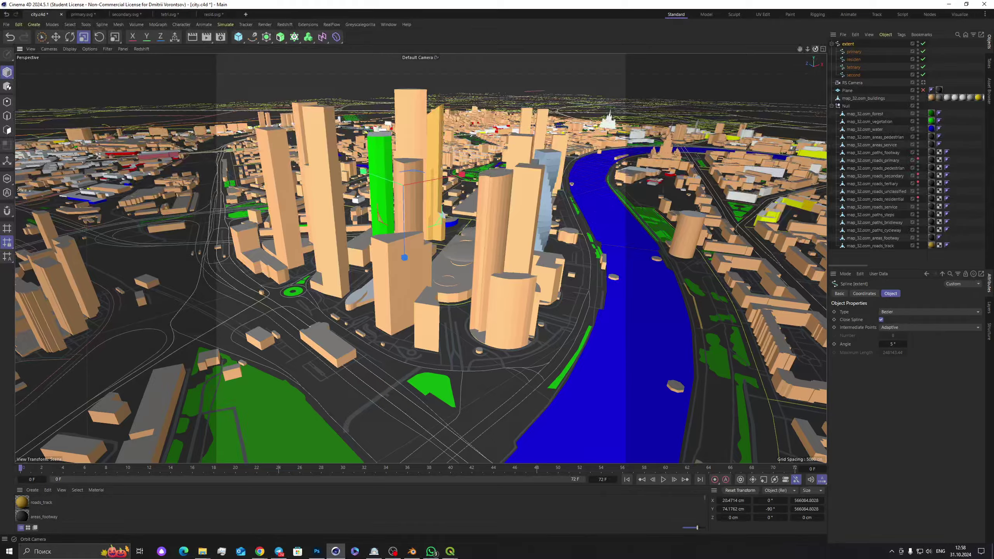
pyautogui.keyDown('alt'); pyautogui.moveTo(391, 259); pyautogui.dragTo(313, 246); pyautogui.keyUp('alt')
pyautogui.scroll(-5, 420, 258)
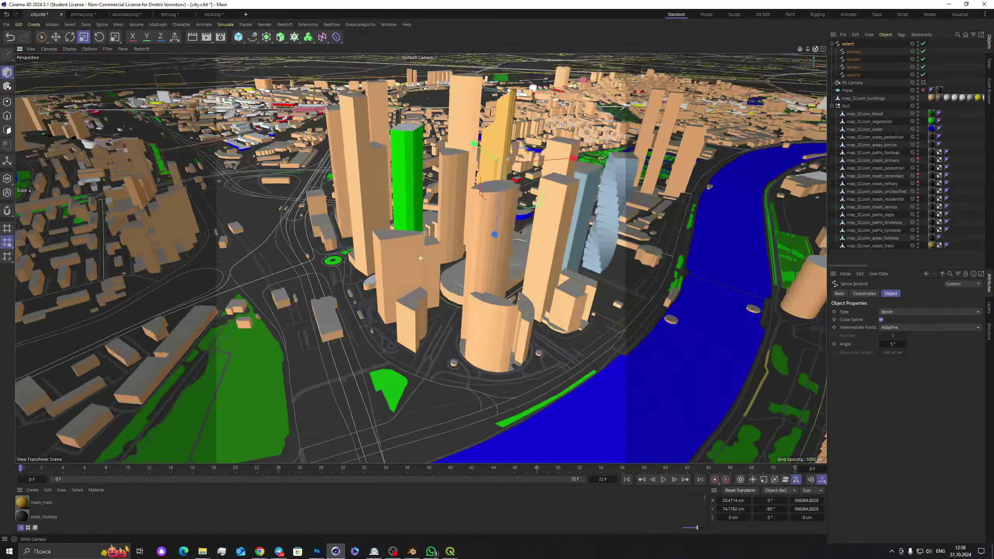
pyautogui.scroll(-2, 425, 235)
pyautogui.scroll(-2, 424, 237)
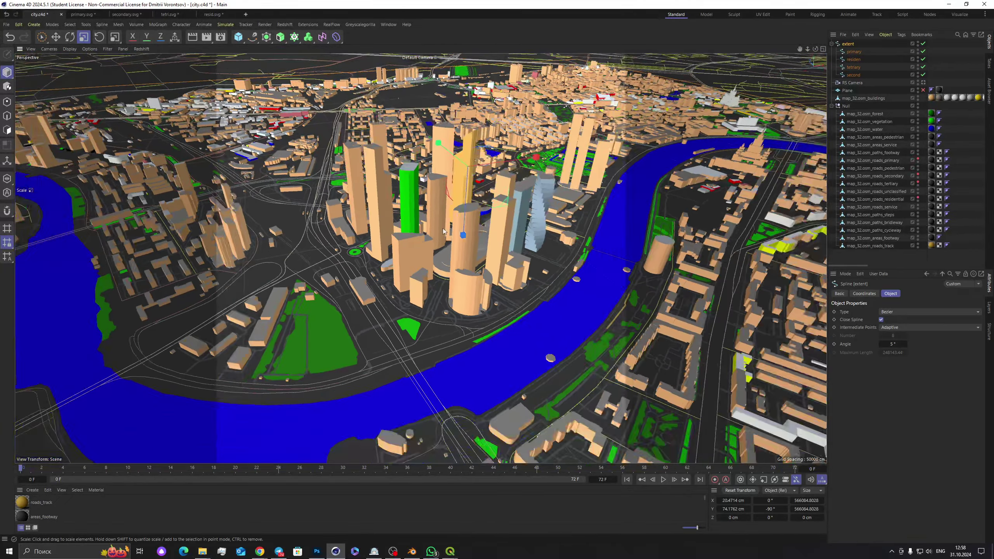
pyautogui.moveTo(799, 49); pyautogui.dragTo(757, 51)
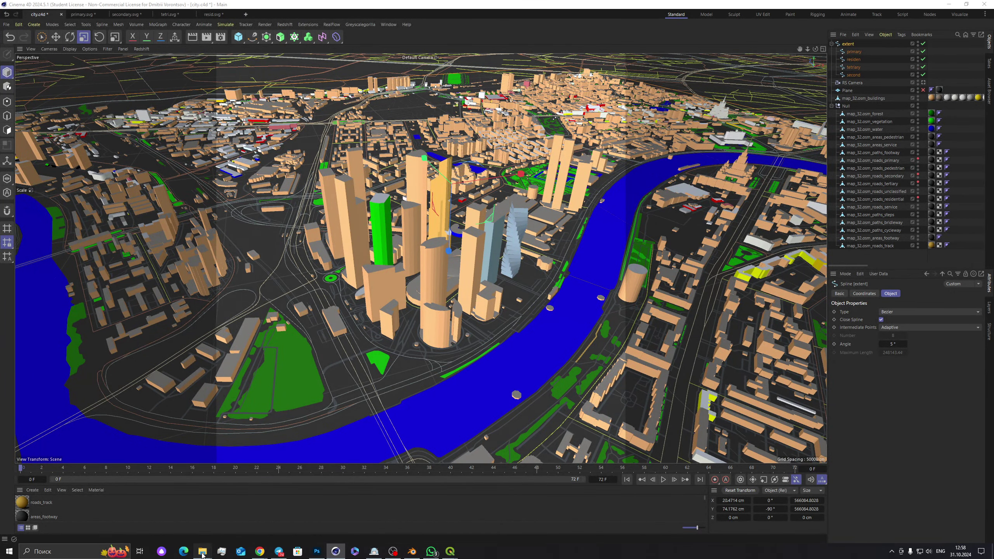
# Step: Import the Moscow International Business Center .skp model from the project folder into Cinema 4D as a separate project
pyautogui.moveTo(202, 553)
pyautogui.click(220, 525)
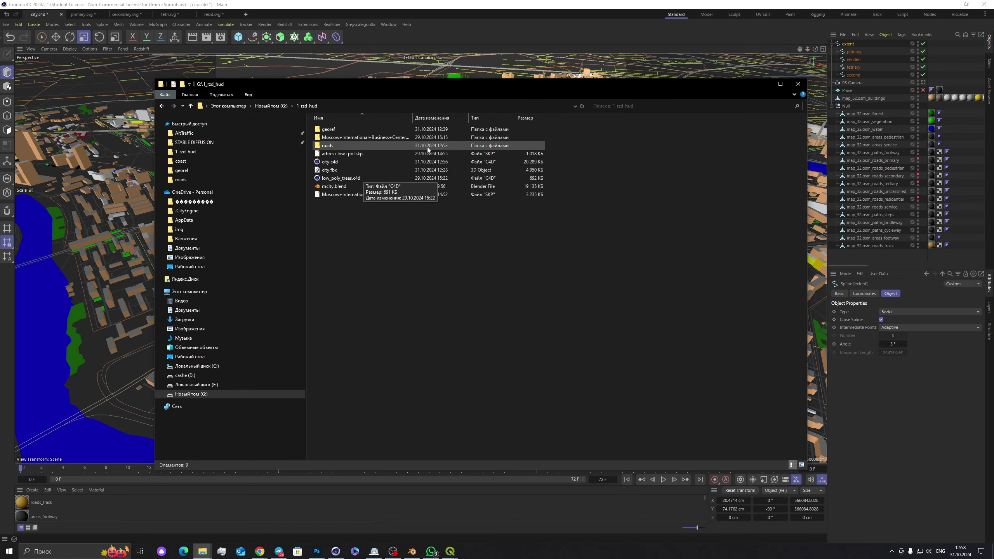
pyautogui.moveTo(452, 87); pyautogui.dragTo(493, 135)
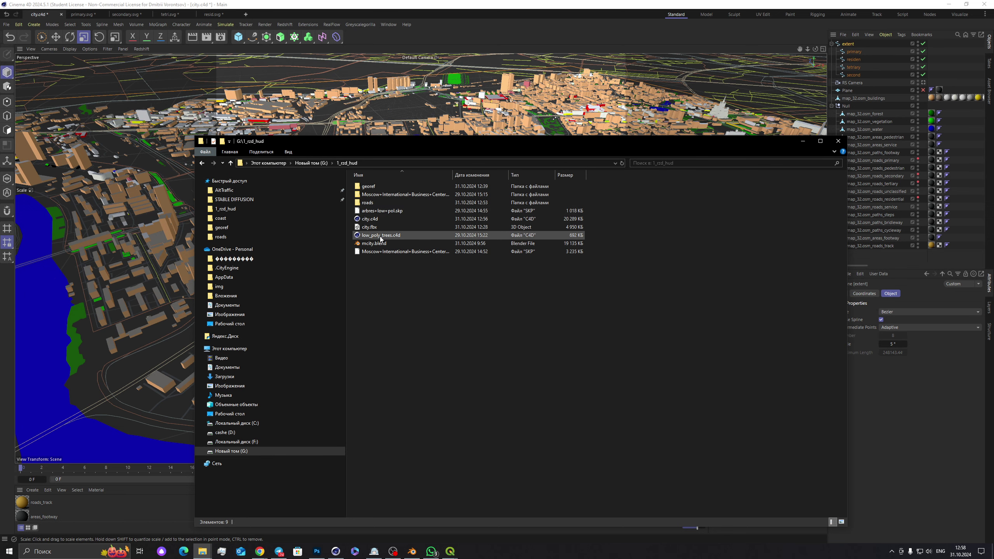
pyautogui.click(383, 253)
pyautogui.moveTo(383, 252); pyautogui.dragTo(176, 160)
pyautogui.click(180, 219)
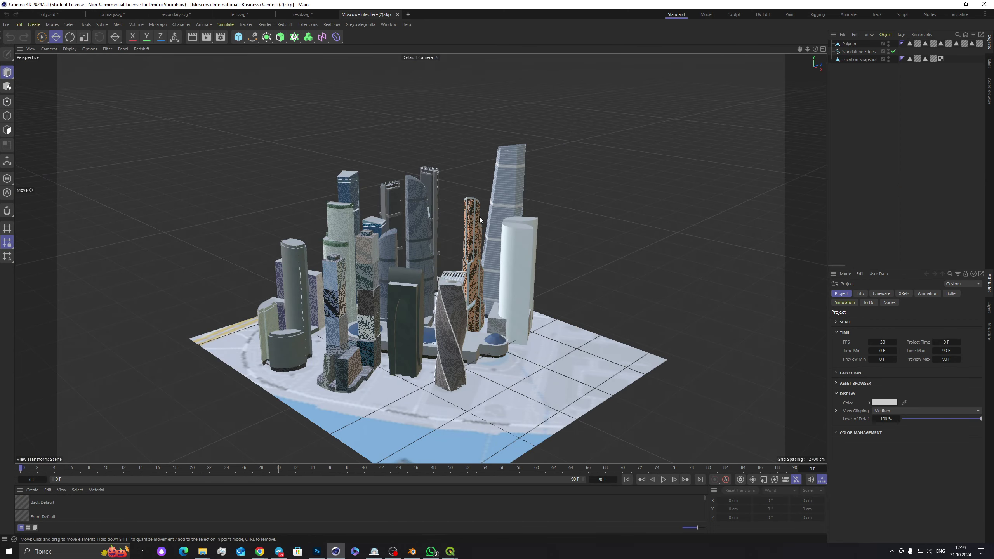
# Step: Inspect the imported business center model from another angle, checking which parts belong to Location Snapshot and which to Polygon
pyautogui.moveTo(815, 48); pyautogui.dragTo(646, 66)
pyautogui.click(857, 60)
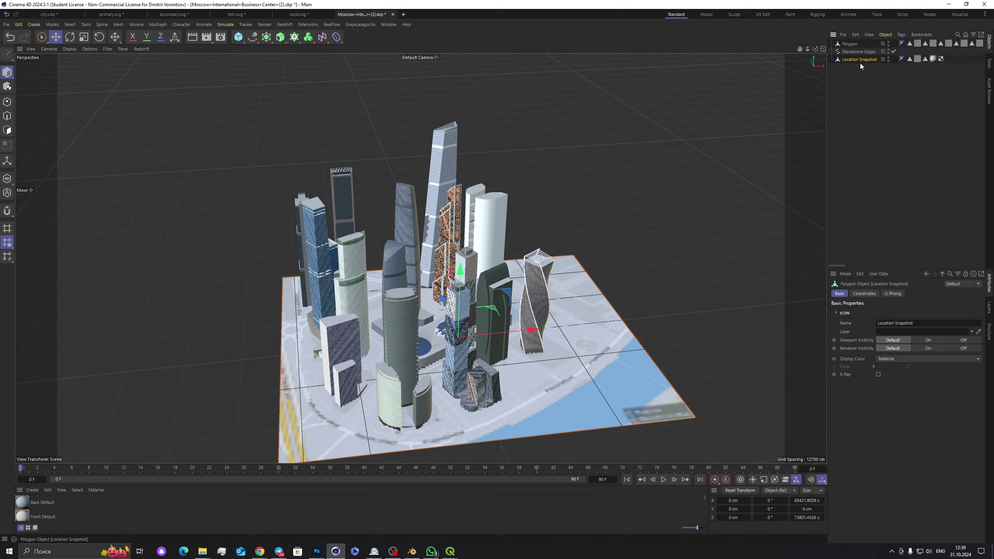
pyautogui.click(873, 44)
pyautogui.click(888, 42)
pyautogui.click(888, 42)
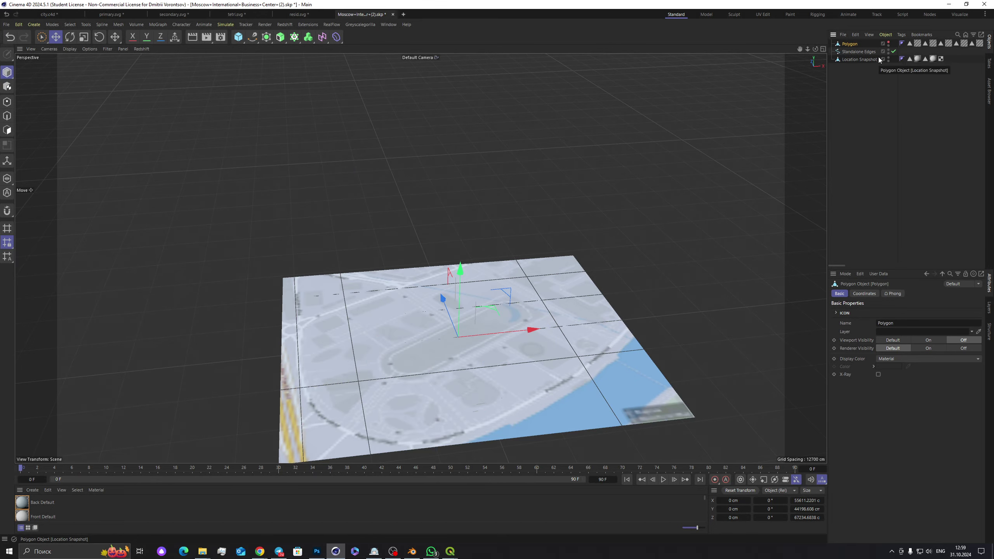
pyautogui.click(888, 43)
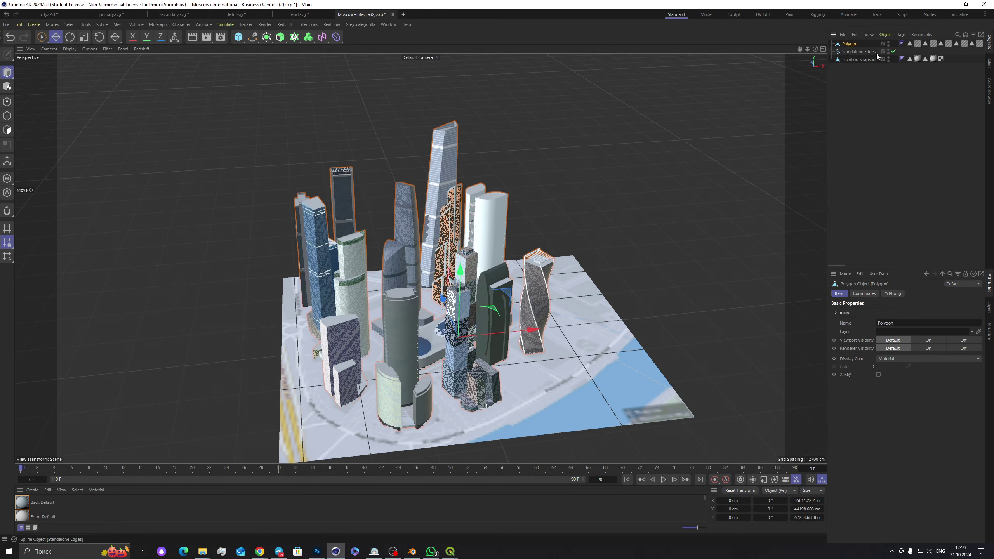
# Step: Copy the Polygon object with the skyscrapers into the city.c4d scene and switch to the top view
pyautogui.click(72, 14)
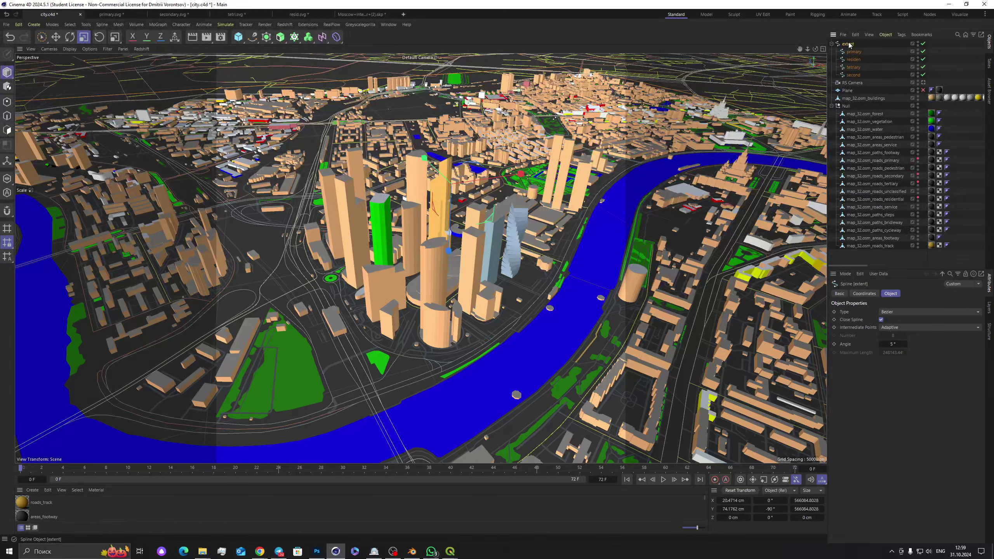
pyautogui.click(849, 58)
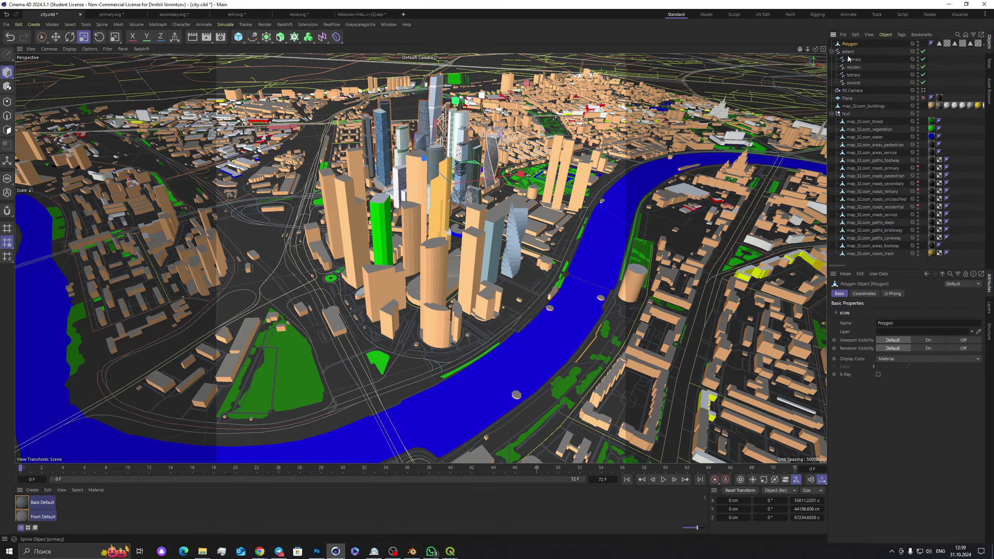
pyautogui.middleClick(511, 152)
pyautogui.middleClick(516, 152)
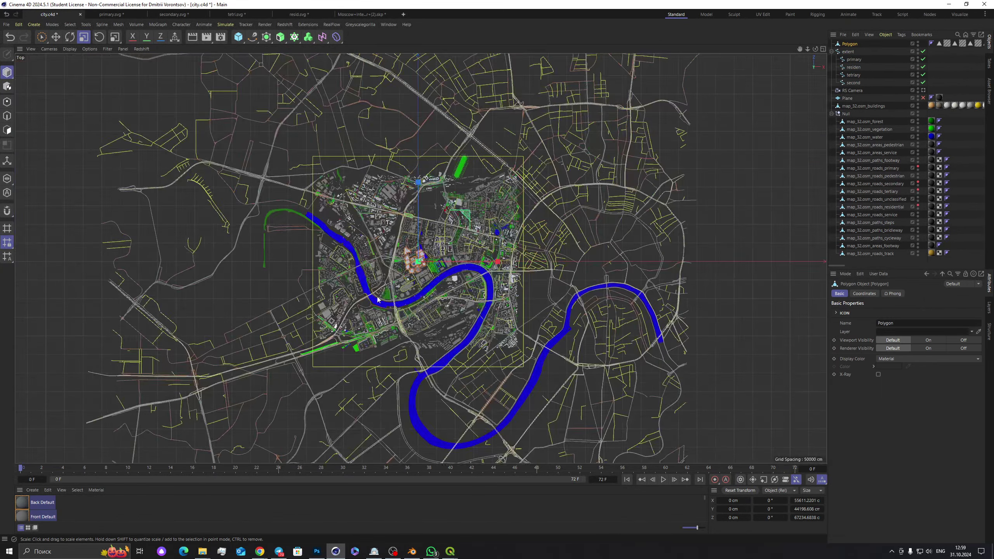
# Step: Move the Polygon skyscraper model over the matching building footprints around the oval central podium near the river bend
pyautogui.scroll(5, 542, 116)
pyautogui.press('e')
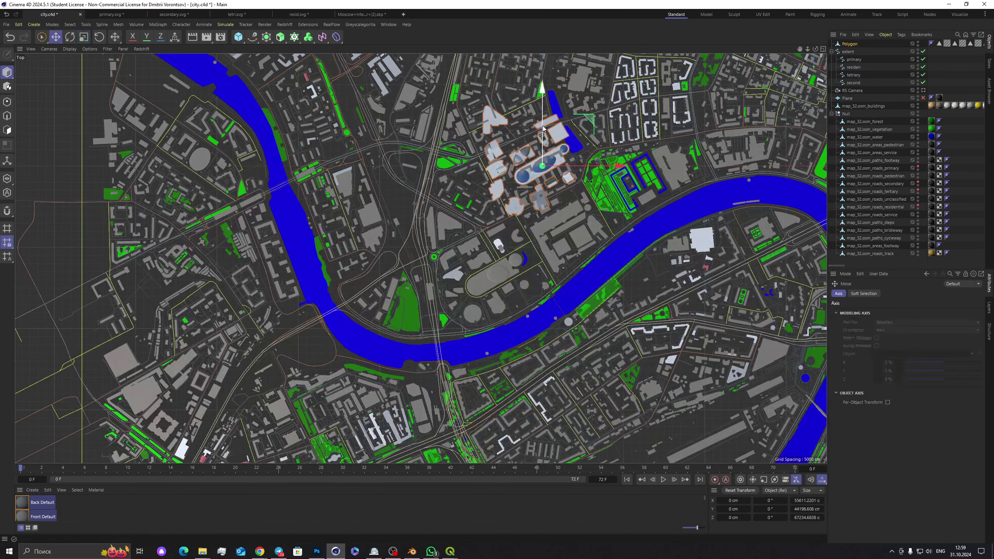
pyautogui.moveTo(542, 121); pyautogui.dragTo(542, 207)
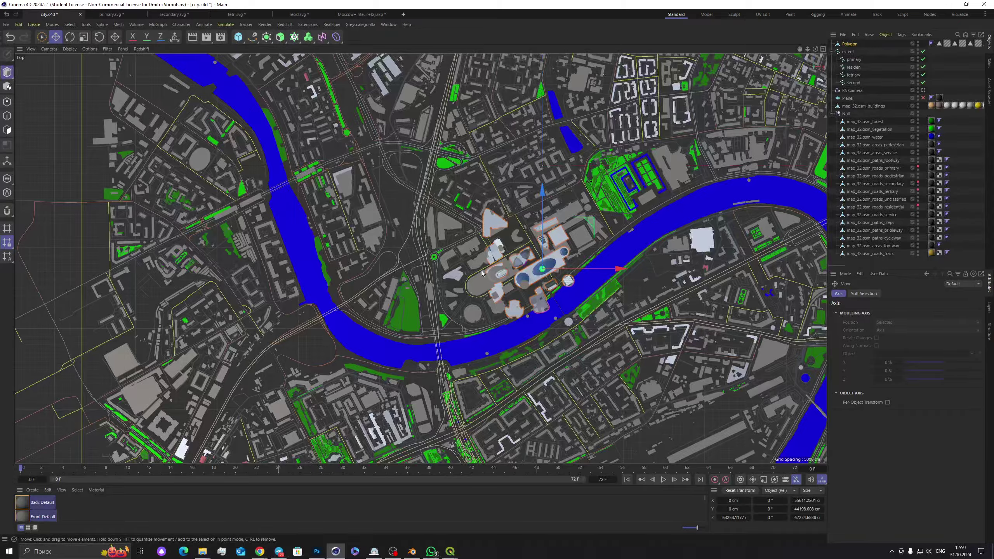
pyautogui.scroll(3, 482, 271)
pyautogui.moveTo(652, 261); pyautogui.dragTo(568, 306)
pyautogui.scroll(5, 569, 156)
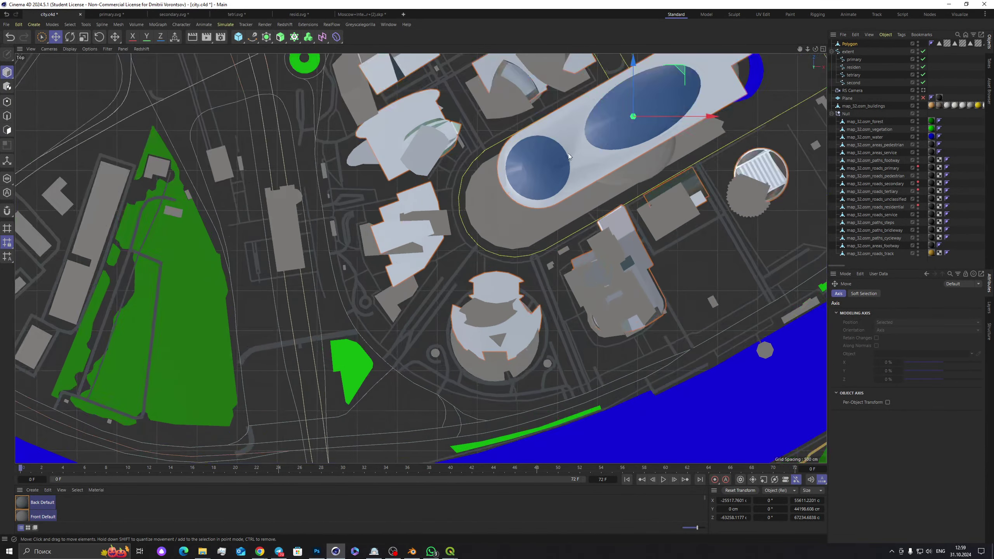
pyautogui.moveTo(630, 85); pyautogui.dragTo(623, 99)
pyautogui.moveTo(683, 136); pyautogui.dragTo(682, 137)
# Step: Examine how each tower of the Polygon model lines up with its building footprint on the city map
pyautogui.scroll(-5, 536, 285)
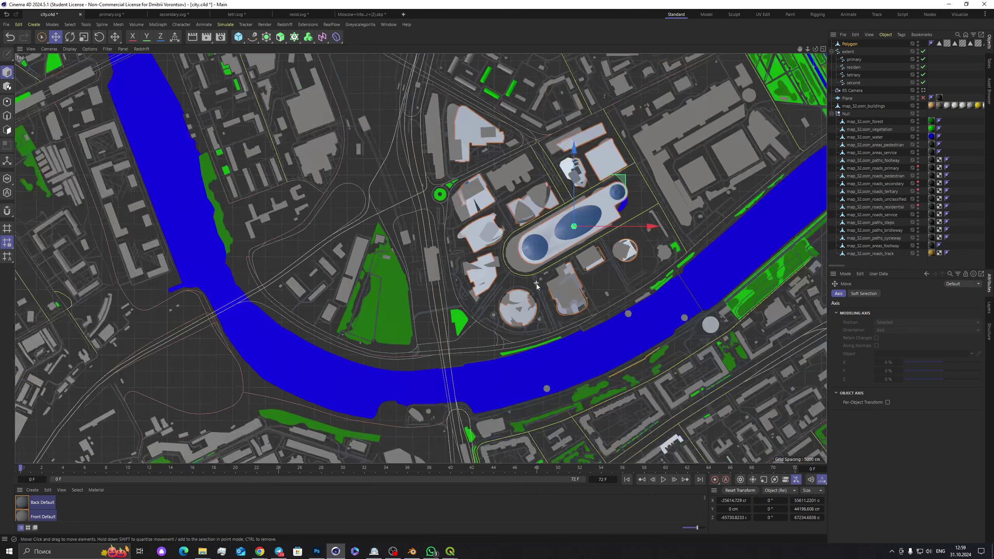
pyautogui.scroll(6, 463, 132)
pyautogui.scroll(-1, 439, 158)
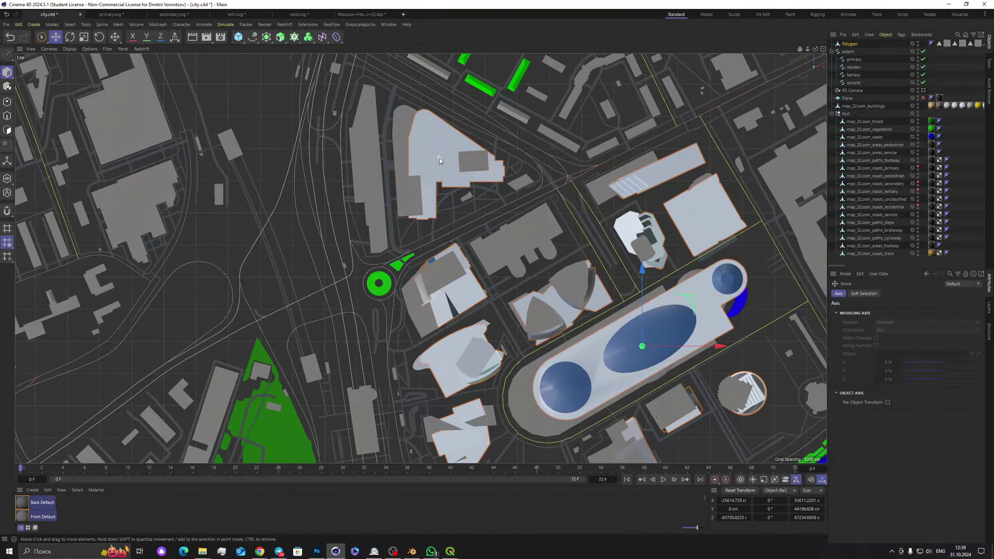
pyautogui.scroll(-1, 626, 194)
pyautogui.scroll(1, 677, 200)
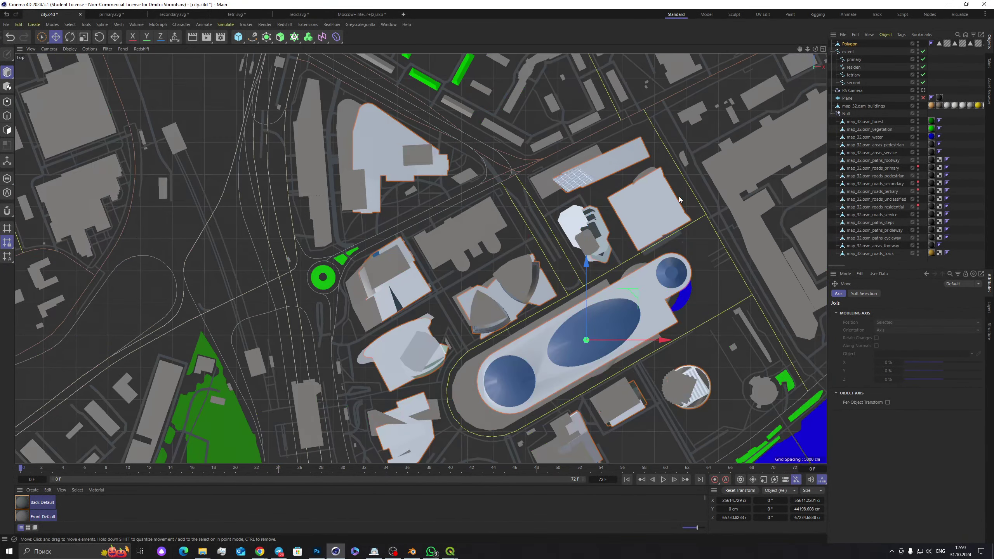
pyautogui.scroll(2, 679, 199)
pyautogui.scroll(-3, 565, 295)
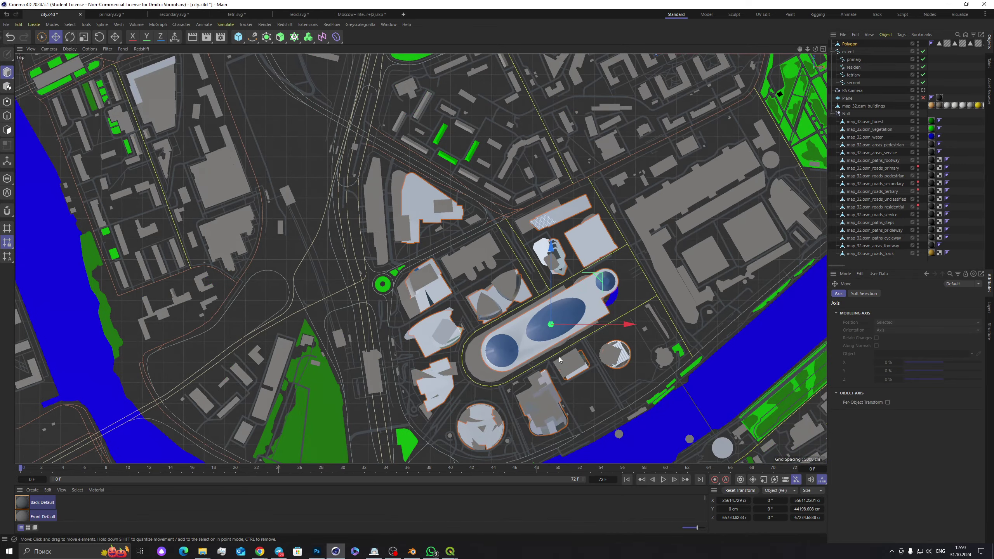
pyautogui.scroll(-1, 503, 363)
pyautogui.scroll(3, 551, 410)
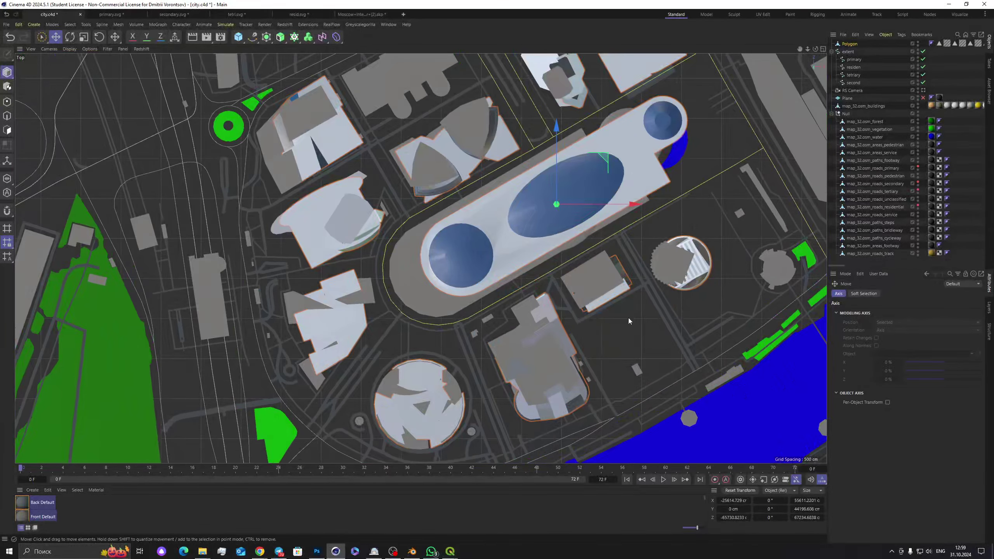
pyautogui.scroll(-2, 625, 297)
pyautogui.scroll(-2, 724, 279)
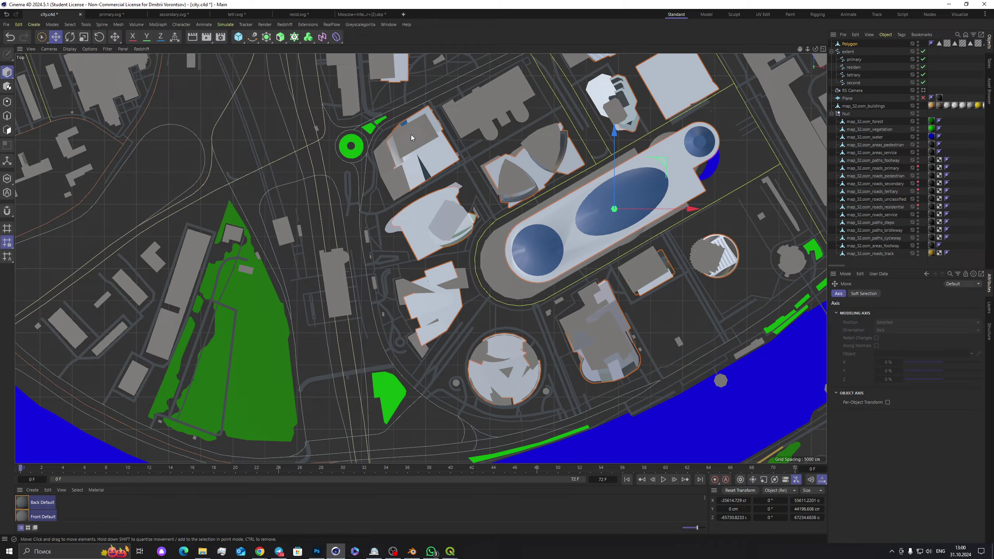
pyautogui.scroll(1, 411, 134)
pyautogui.scroll(-3, 409, 181)
pyautogui.scroll(4, 414, 120)
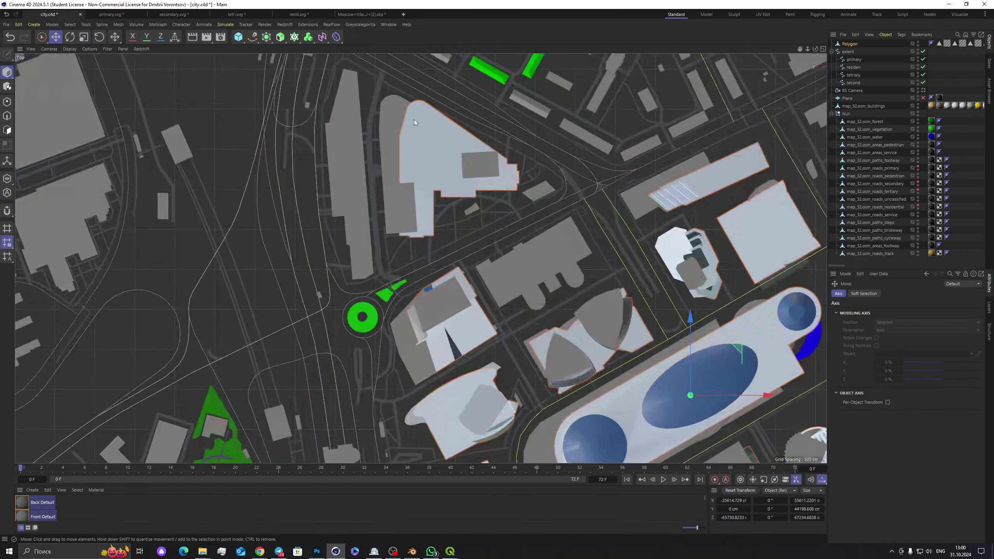
# Step: Select all points of the triangular building in point mode with Rectangle Selection and move them onto its map footprint
pyautogui.click(7, 101)
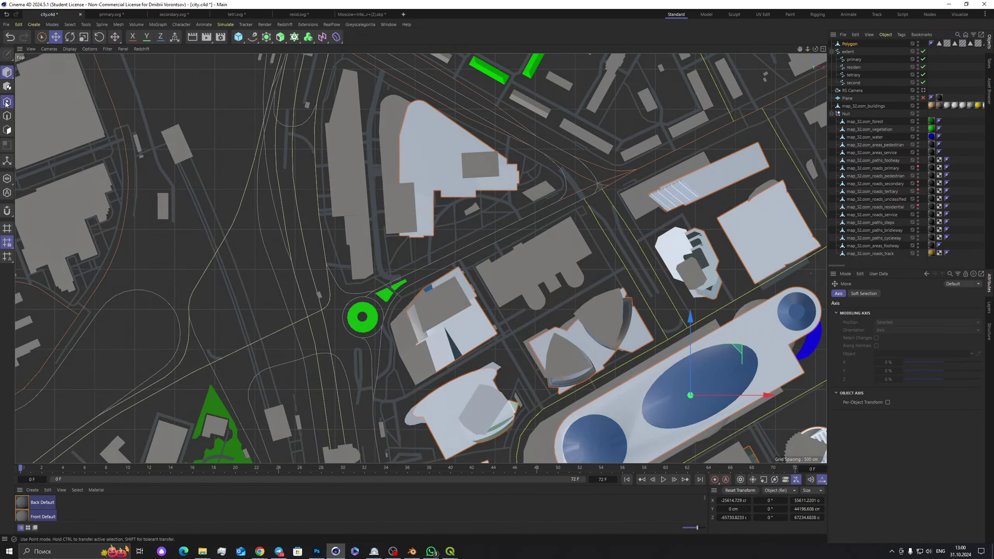
pyautogui.click(42, 37)
pyautogui.click(60, 65)
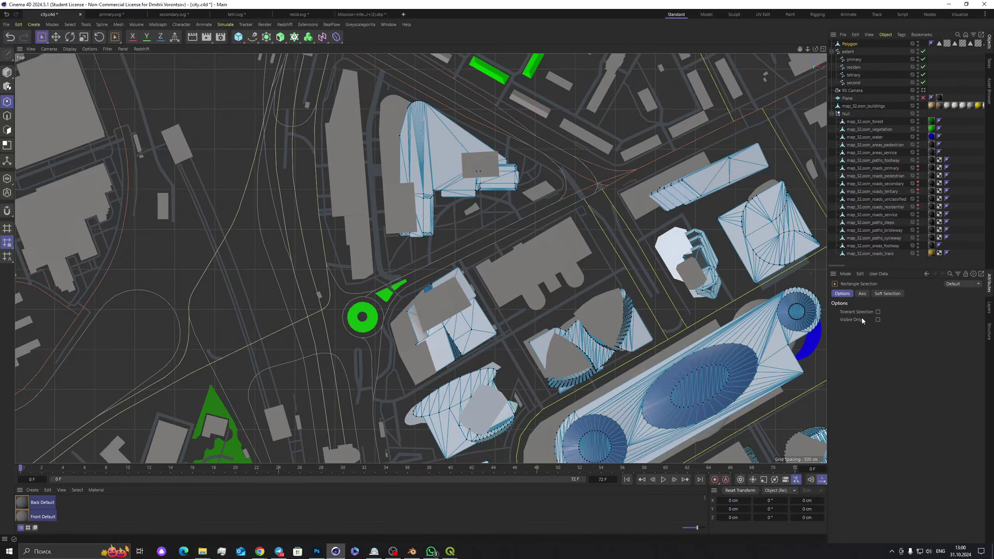
pyautogui.moveTo(366, 82); pyautogui.dragTo(535, 237)
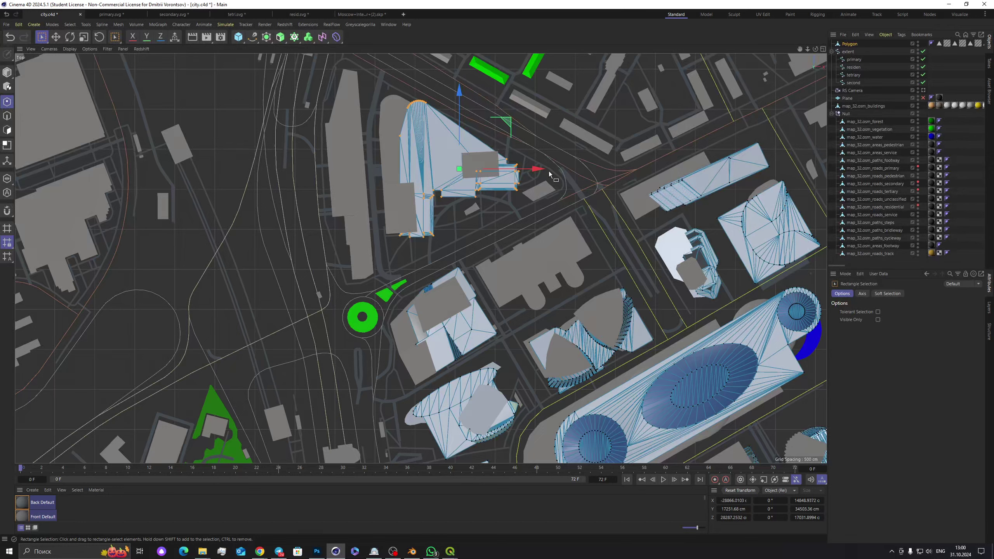
pyautogui.moveTo(536, 172); pyautogui.dragTo(519, 173)
pyautogui.moveTo(444, 108); pyautogui.dragTo(443, 100)
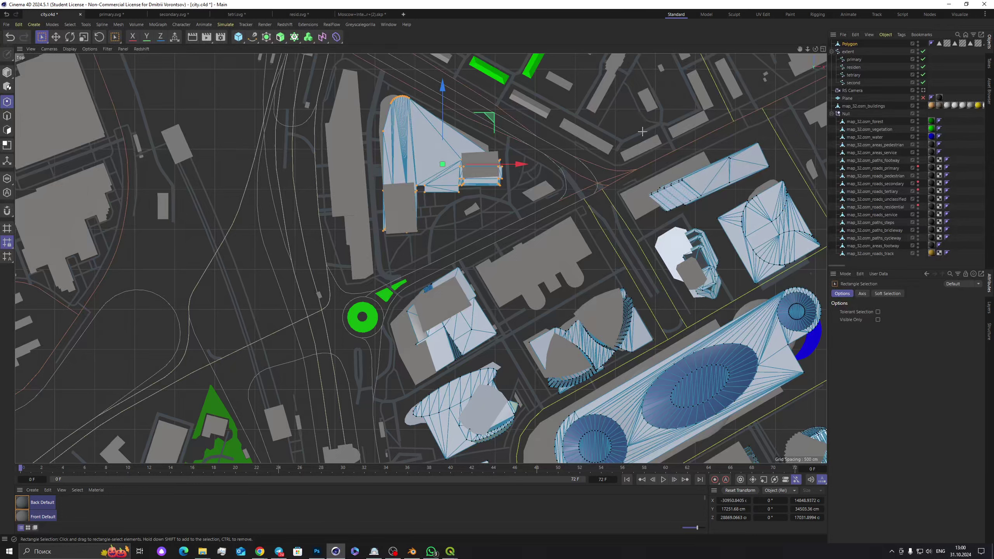
# Step: Select all points of the long narrow building north of the podium and move them onto its map footprint
pyautogui.moveTo(637, 112); pyautogui.dragTo(713, 211)
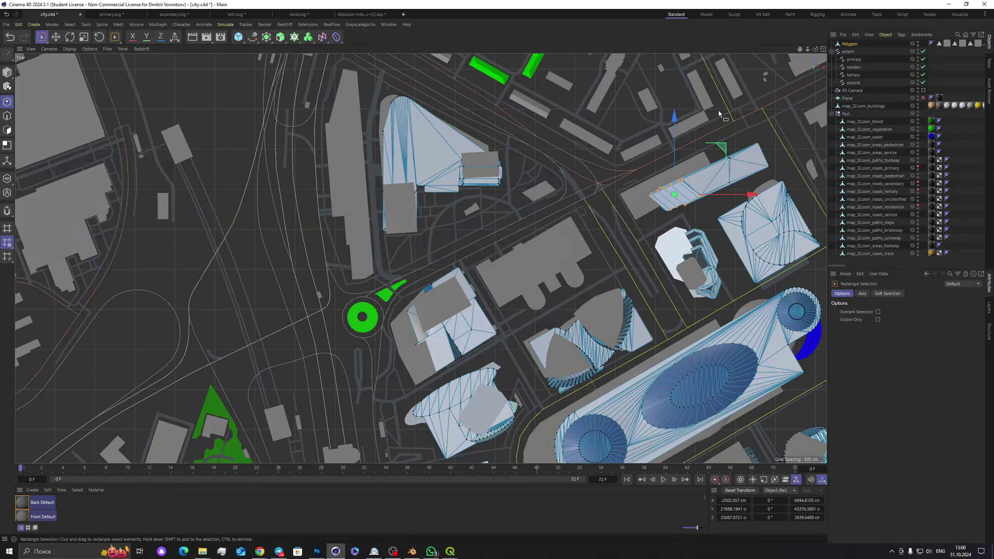
pyautogui.keyDown('shift'); pyautogui.moveTo(706, 113); pyautogui.dragTo(743, 179); pyautogui.keyUp('shift')
pyautogui.hotkey('ctrl', 'z')
pyautogui.keyDown('shift'); pyautogui.moveTo(629, 156); pyautogui.dragTo(710, 221); pyautogui.keyUp('shift')
pyautogui.moveTo(761, 178); pyautogui.dragTo(731, 179)
pyautogui.hotkey('ctrl', 'z')
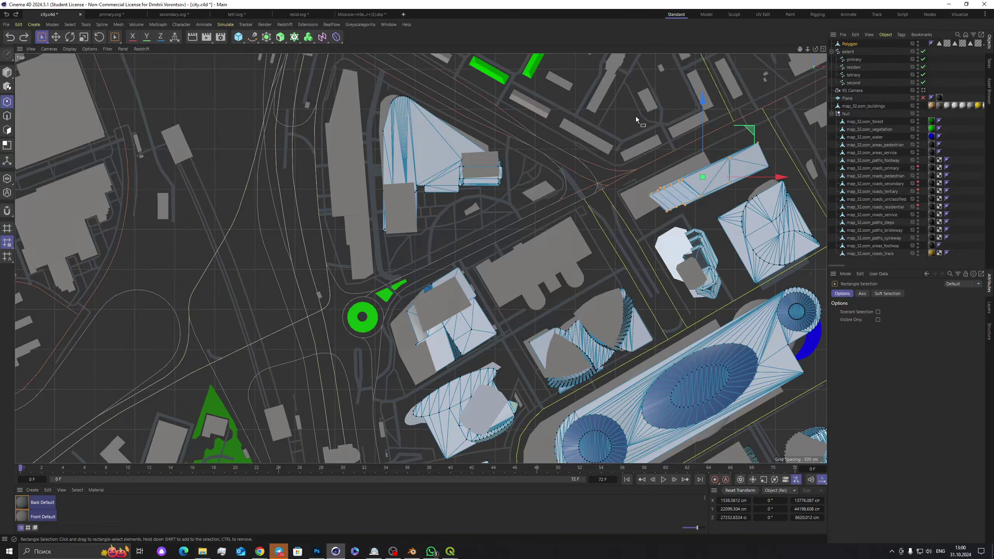
pyautogui.keyDown('shift'); pyautogui.moveTo(643, 94); pyautogui.dragTo(772, 178); pyautogui.keyUp('shift')
pyautogui.keyDown('shift'); pyautogui.moveTo(646, 121); pyautogui.dragTo(723, 221); pyautogui.keyUp('shift')
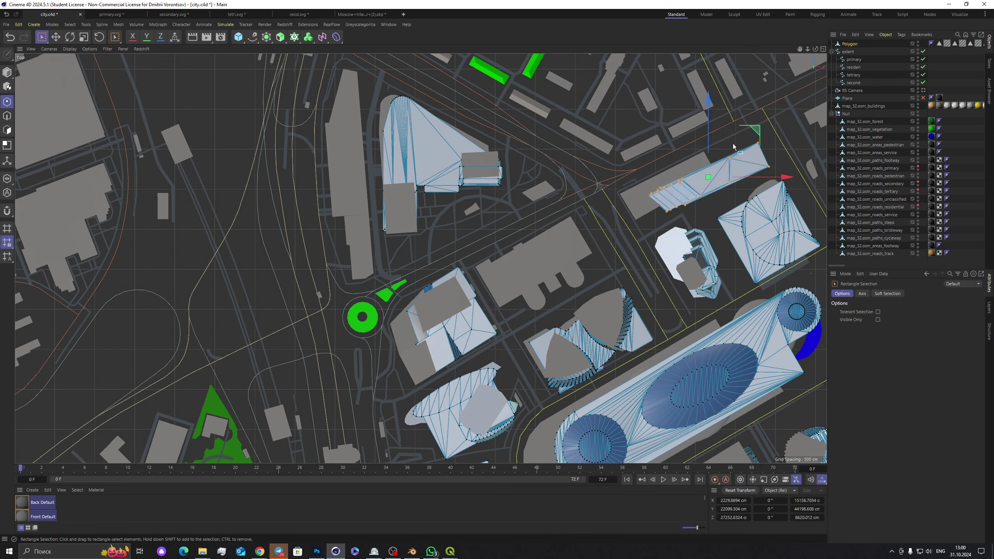
pyautogui.keyDown('shift'); pyautogui.moveTo(684, 113); pyautogui.dragTo(723, 197); pyautogui.keyUp('shift')
pyautogui.moveTo(677, 129); pyautogui.dragTo(676, 133)
# Step: Select the points of the stepped tower between the long narrow building and the podium and shift them onto its footprint
pyautogui.scroll(-2, 696, 204)
pyautogui.scroll(4, 712, 277)
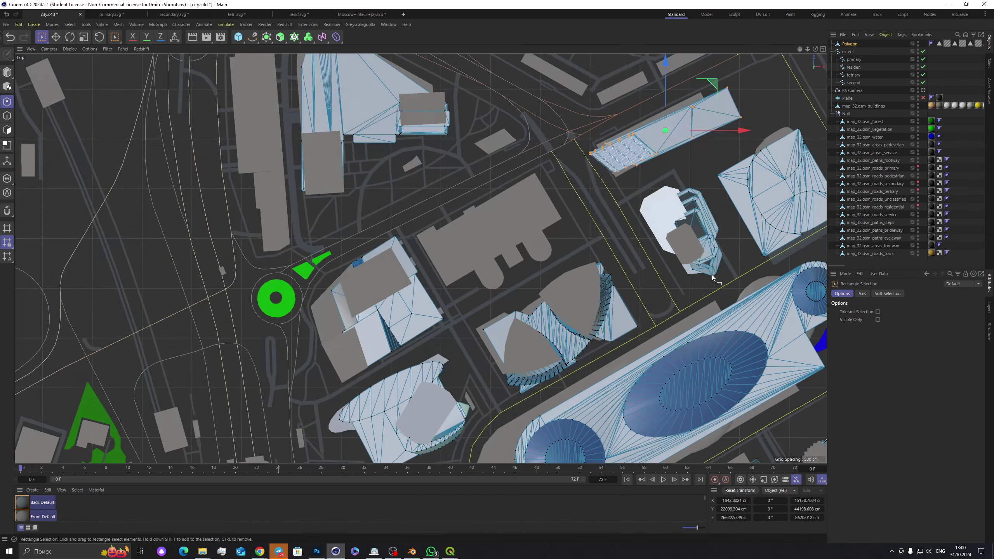
pyautogui.moveTo(629, 175); pyautogui.dragTo(713, 269)
pyautogui.moveTo(649, 197); pyautogui.dragTo(724, 289)
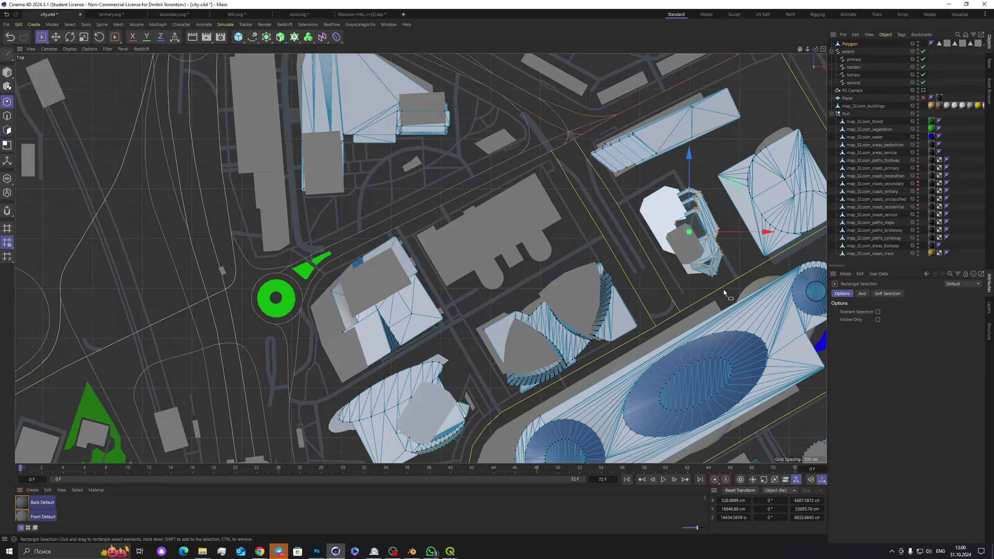
pyautogui.moveTo(748, 234); pyautogui.dragTo(736, 233)
# Step: Select the points of the small rectangular tower between the podium and the river and align them with its footprint
pyautogui.scroll(-3, 555, 233)
pyautogui.scroll(-4, 557, 231)
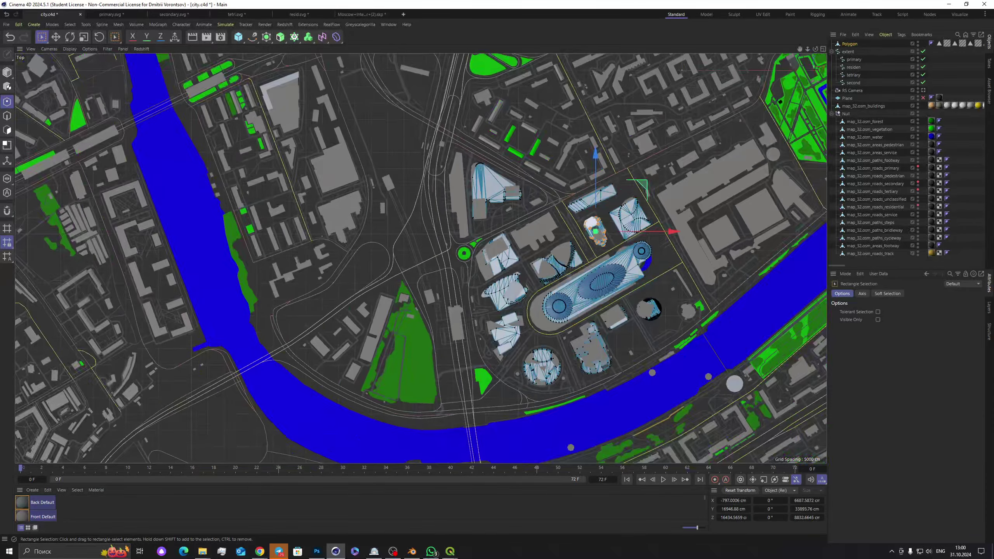
pyautogui.scroll(8, 491, 318)
pyautogui.scroll(-5, 491, 318)
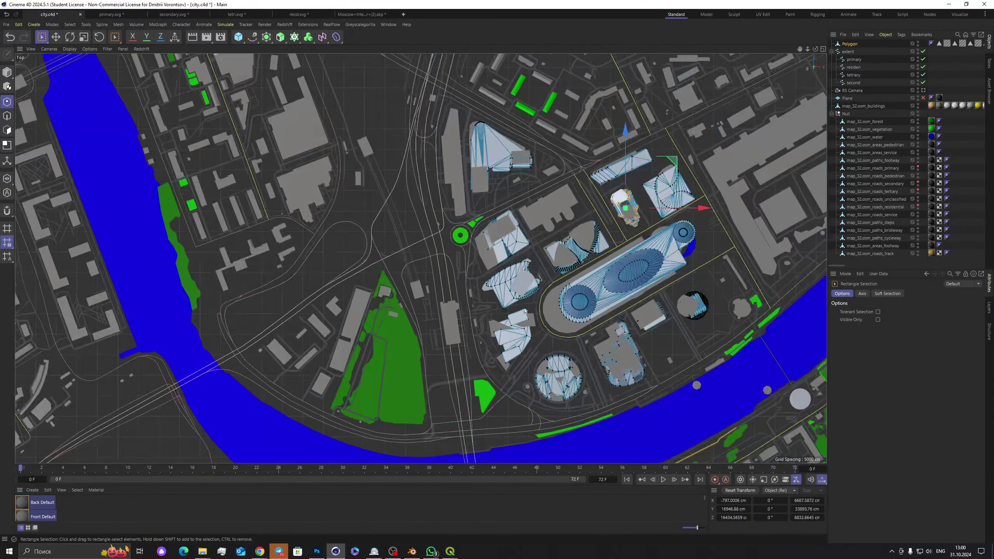
pyautogui.scroll(3, 679, 356)
pyautogui.scroll(2, 677, 347)
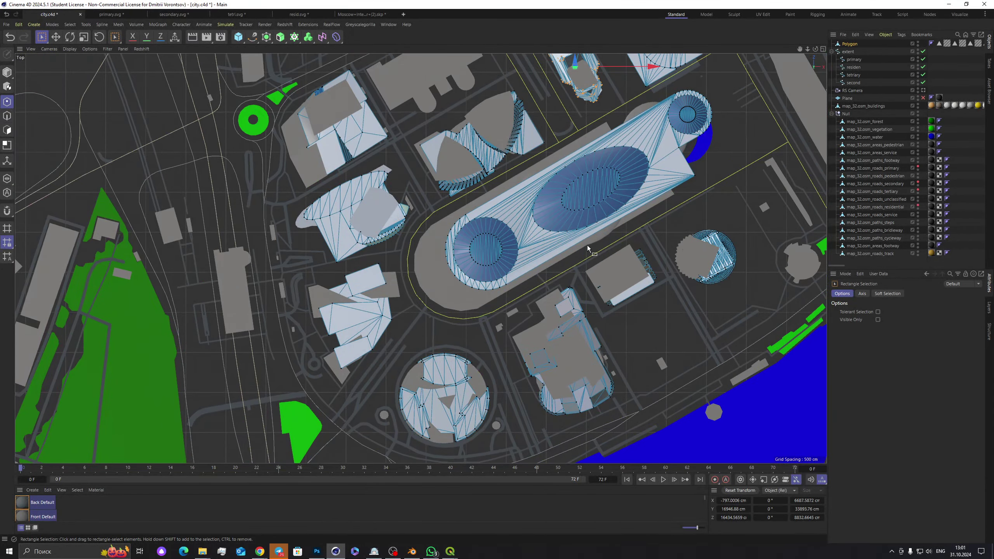
pyautogui.moveTo(587, 246); pyautogui.dragTo(673, 316)
pyautogui.scroll(3, 622, 284)
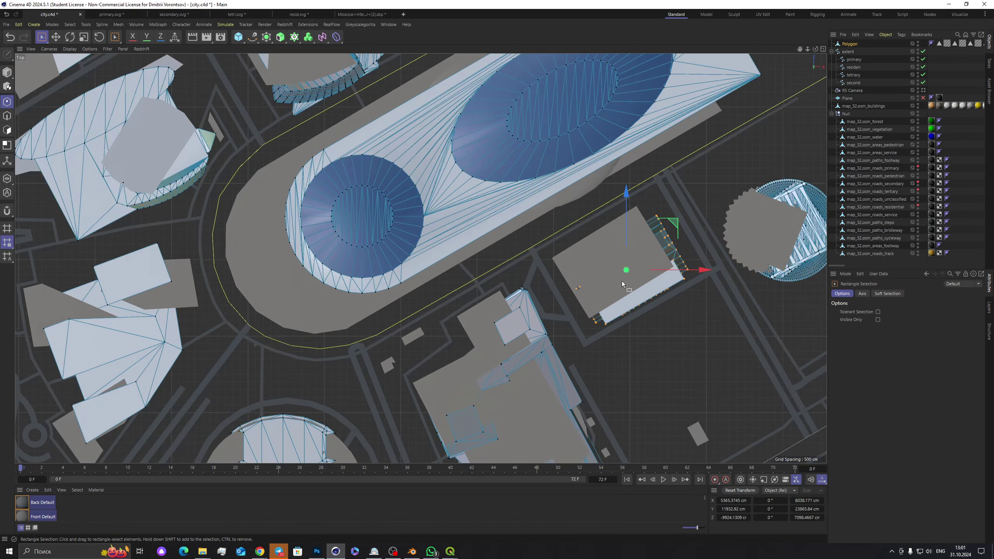
pyautogui.moveTo(544, 261); pyautogui.dragTo(597, 330)
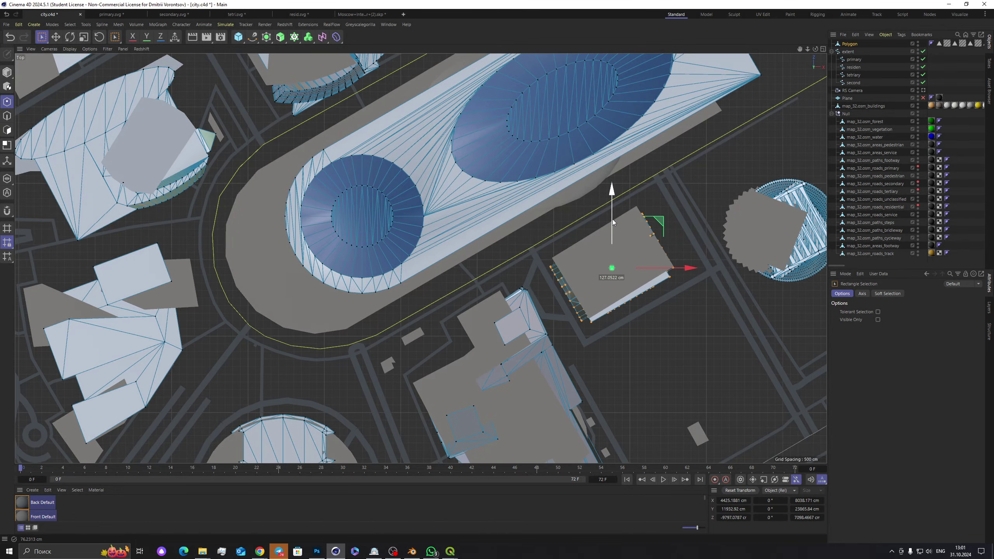
pyautogui.keyDown('shift'); pyautogui.moveTo(612, 220); pyautogui.dragTo(674, 270); pyautogui.keyUp('shift')
# Step: Select all connected points of the elongated central podium with the blue domes and delete them from the Polygon model
pyautogui.scroll(-8, 652, 244)
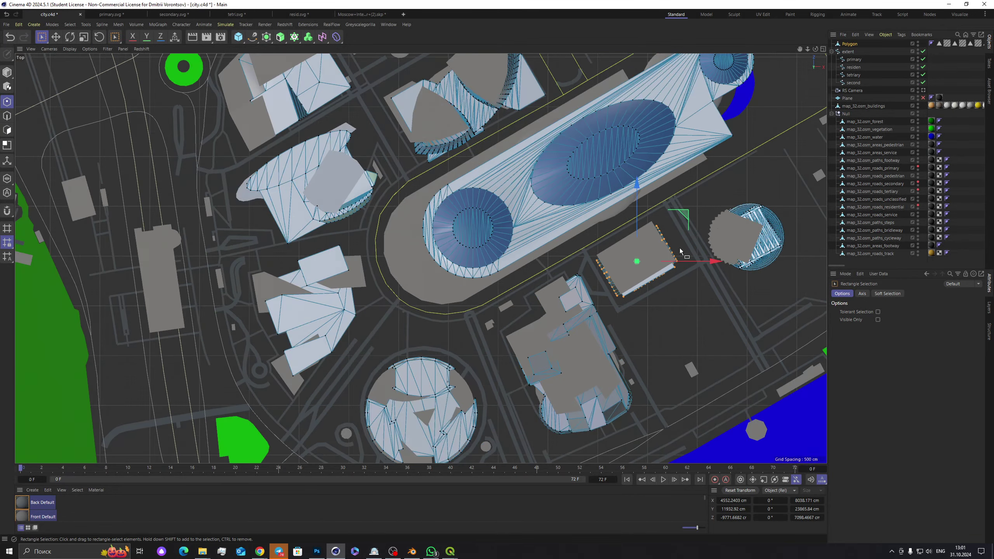
pyautogui.scroll(5, 661, 241)
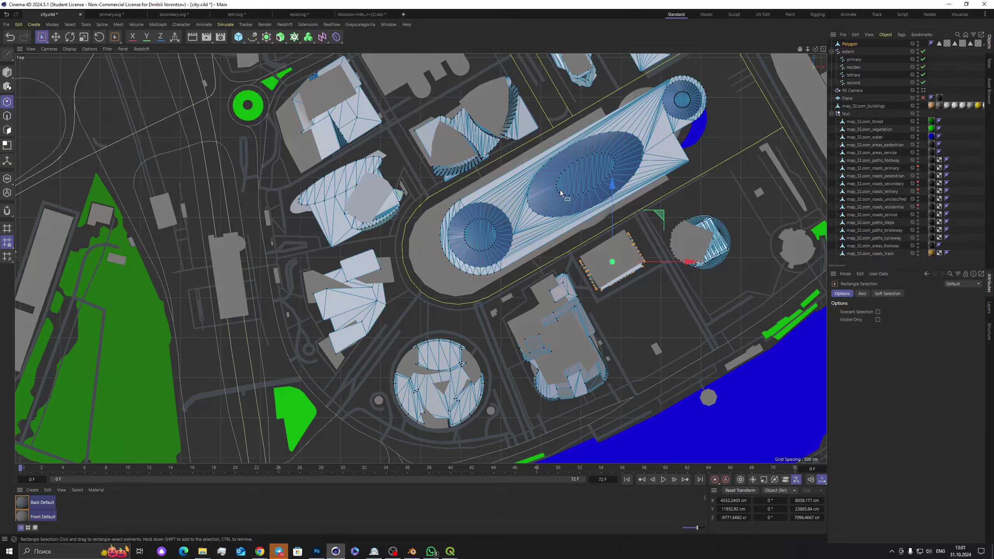
pyautogui.moveTo(442, 197); pyautogui.dragTo(520, 277)
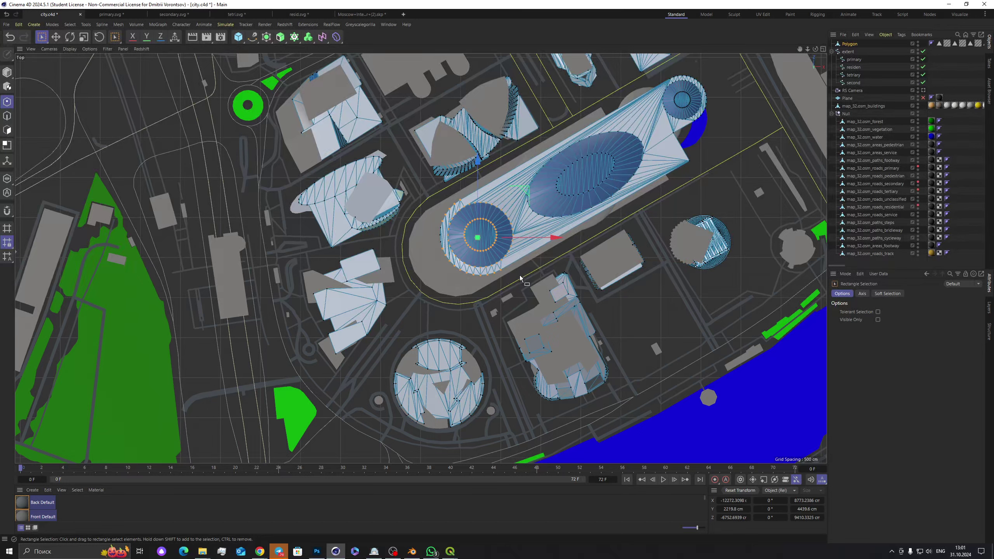
pyautogui.click(70, 25)
pyautogui.click(124, 198)
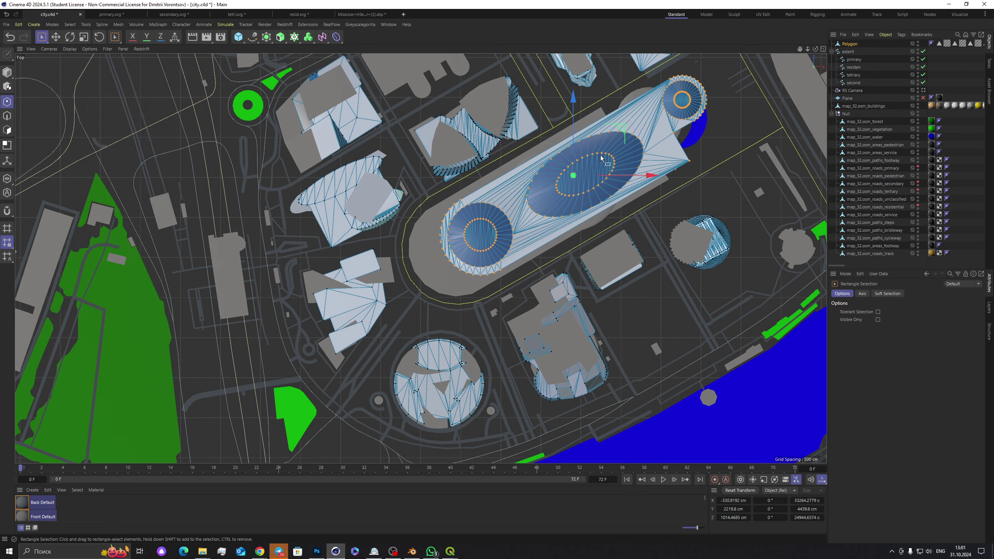
pyautogui.press('Delete')
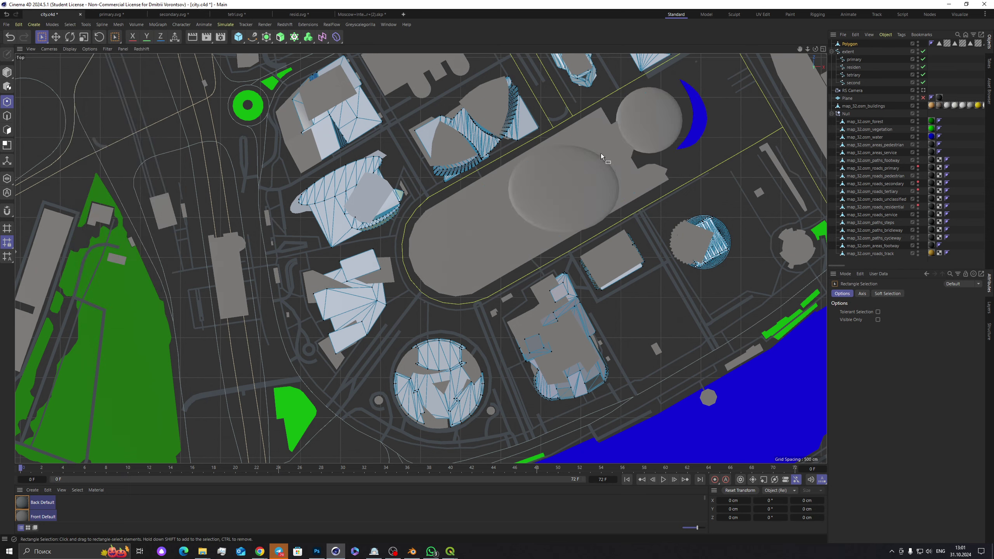
# Step: Select the points of the multi-block building between the round building and the oval tower, and shift them onto its map footprint
pyautogui.middleClick(663, 126)
pyautogui.middleClick(319, 153)
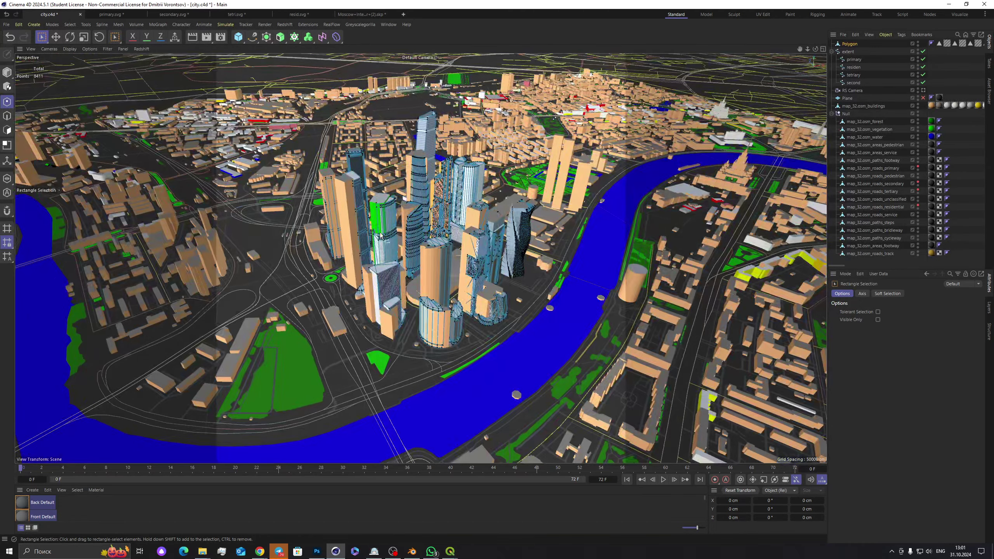
pyautogui.middleClick(343, 248)
pyautogui.middleClick(573, 216)
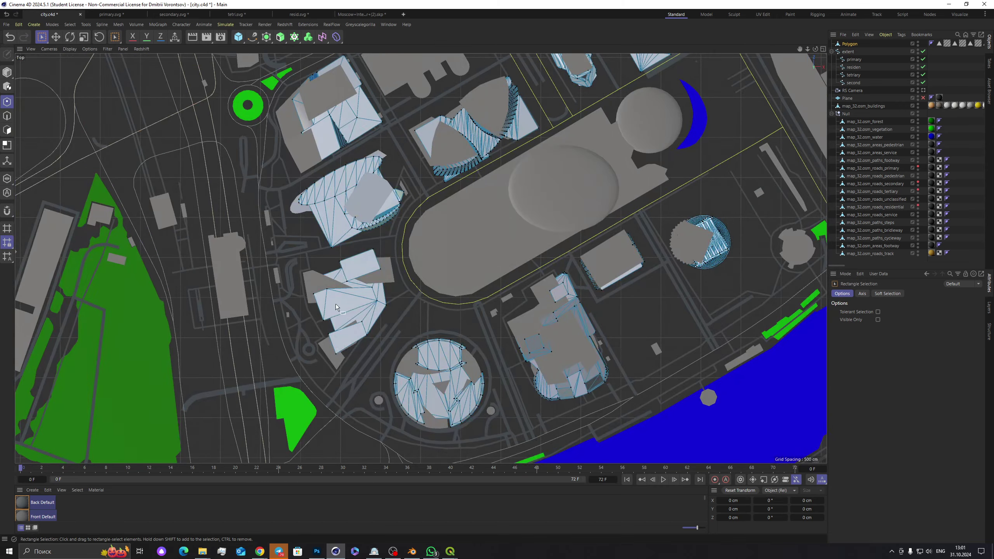
pyautogui.scroll(5, 335, 303)
pyautogui.moveTo(260, 220); pyautogui.dragTo(433, 379)
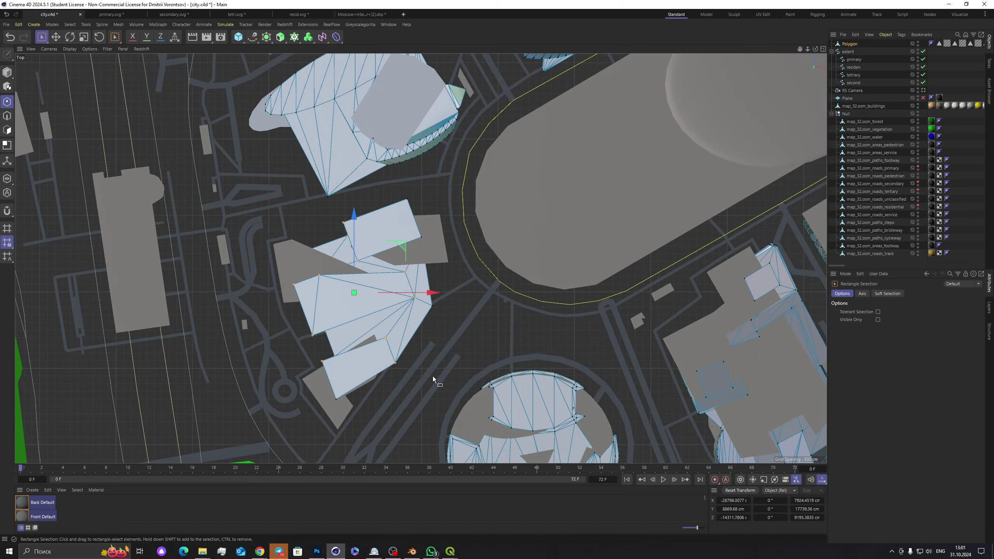
pyautogui.moveTo(282, 207); pyautogui.dragTo(438, 349)
pyautogui.keyDown('shift'); pyautogui.moveTo(273, 311); pyautogui.dragTo(403, 421); pyautogui.keyUp('shift')
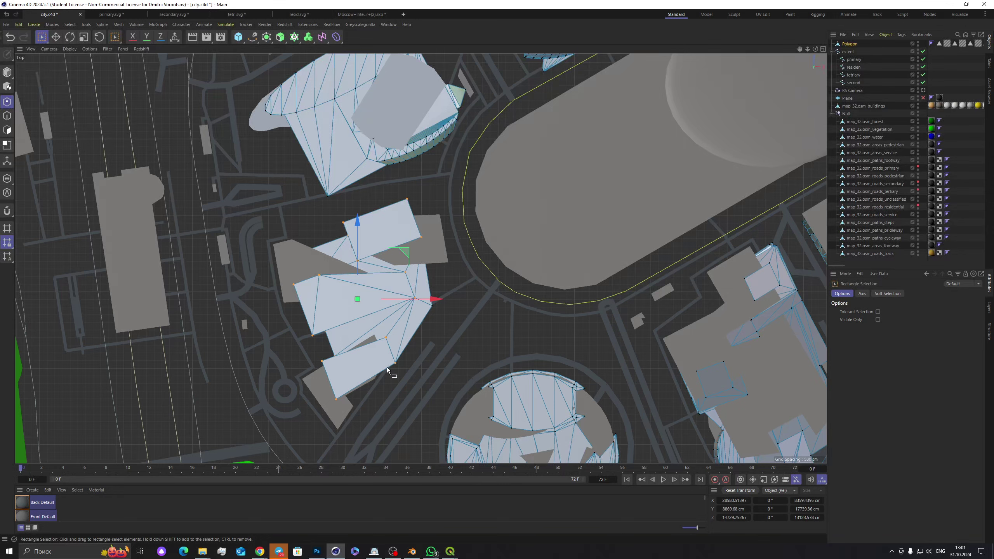
pyautogui.moveTo(424, 301); pyautogui.dragTo(408, 337)
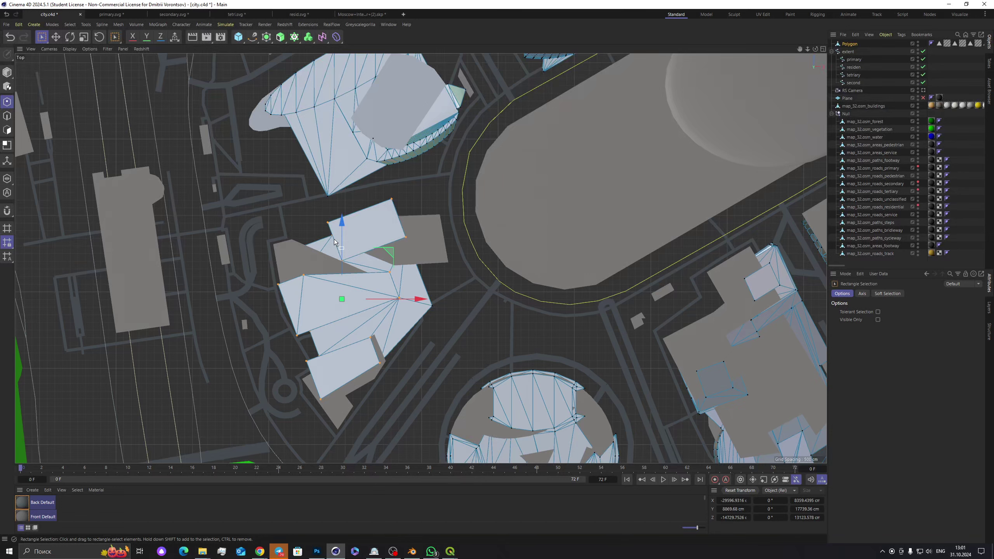
pyautogui.click(339, 261)
pyautogui.moveTo(253, 207); pyautogui.dragTo(424, 417)
pyautogui.moveTo(350, 241); pyautogui.dragTo(350, 246)
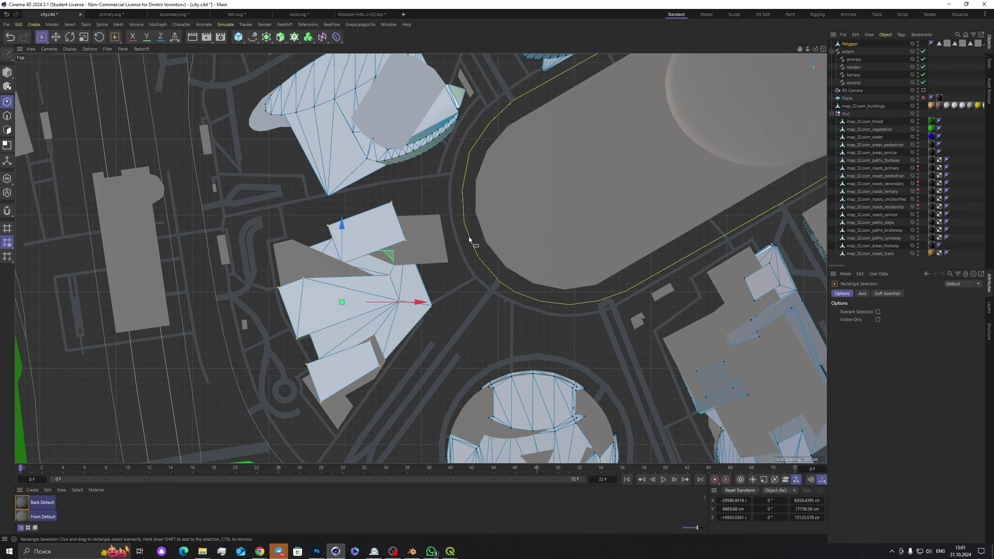
# Step: Examine the placement of the detailed towers against the map blocks in the perspective and top views
pyautogui.middleClick(471, 242)
pyautogui.middleClick(312, 206)
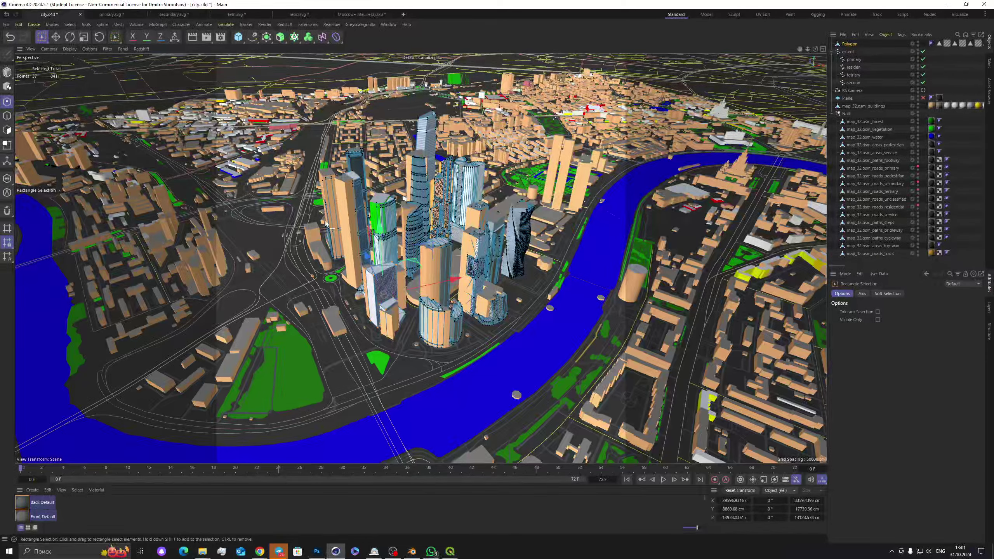
pyautogui.scroll(5, 367, 254)
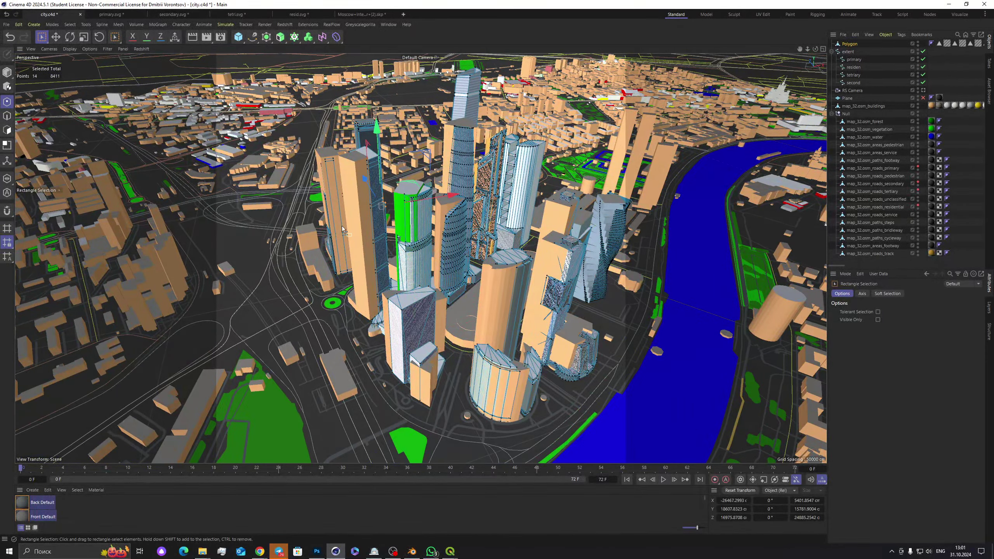
pyautogui.middleClick(342, 225)
pyautogui.middleClick(520, 224)
pyautogui.scroll(-2, 528, 222)
pyautogui.scroll(-2, 523, 267)
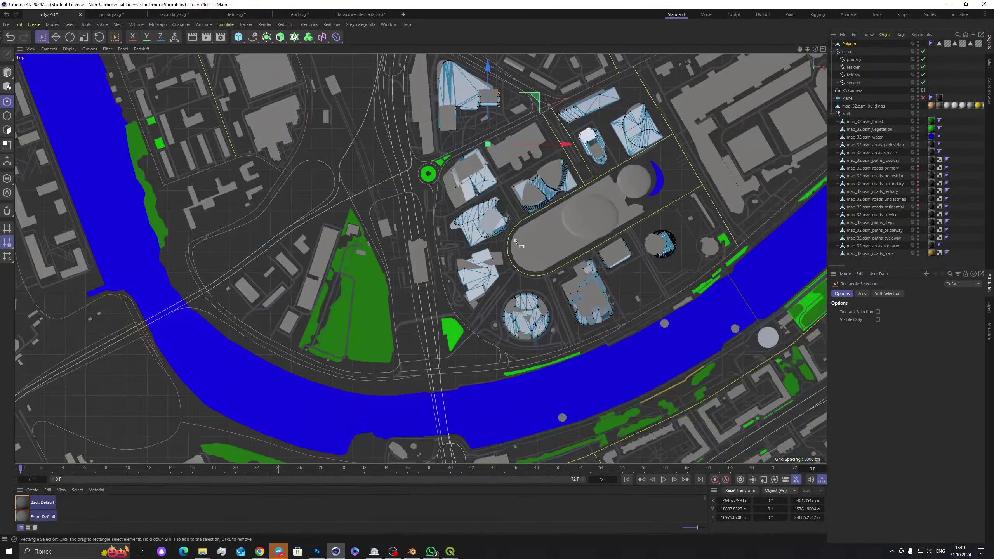
pyautogui.scroll(2, 485, 151)
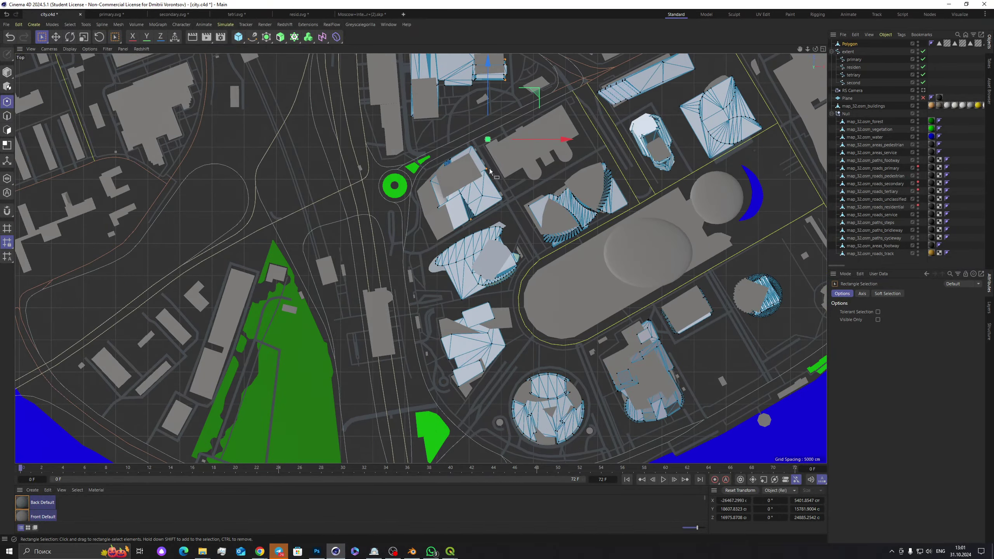
pyautogui.scroll(-5, 489, 171)
pyautogui.scroll(5, 491, 177)
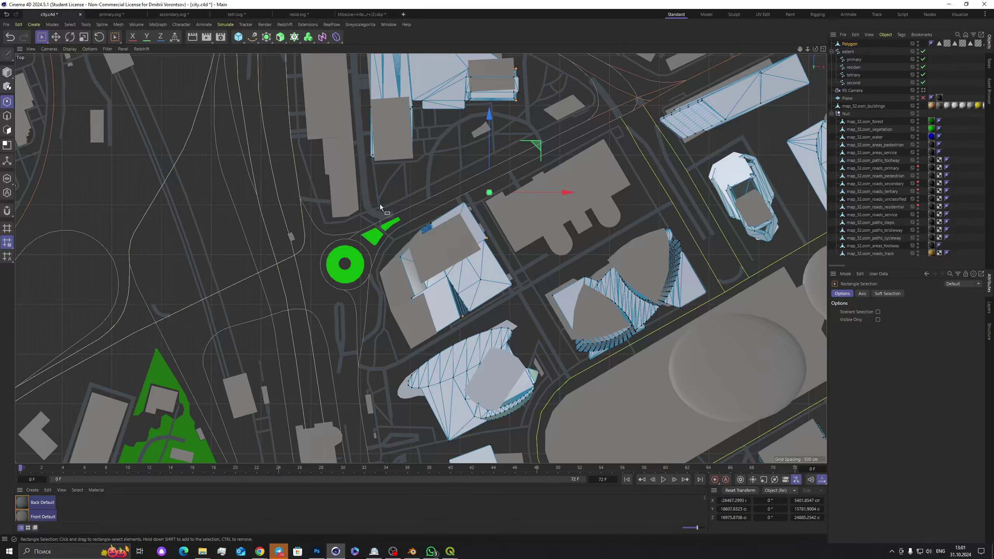
# Step: Select the points of the angular tower beside the green ring and shift them southwest onto its map footprint
pyautogui.moveTo(380, 204); pyautogui.dragTo(496, 328)
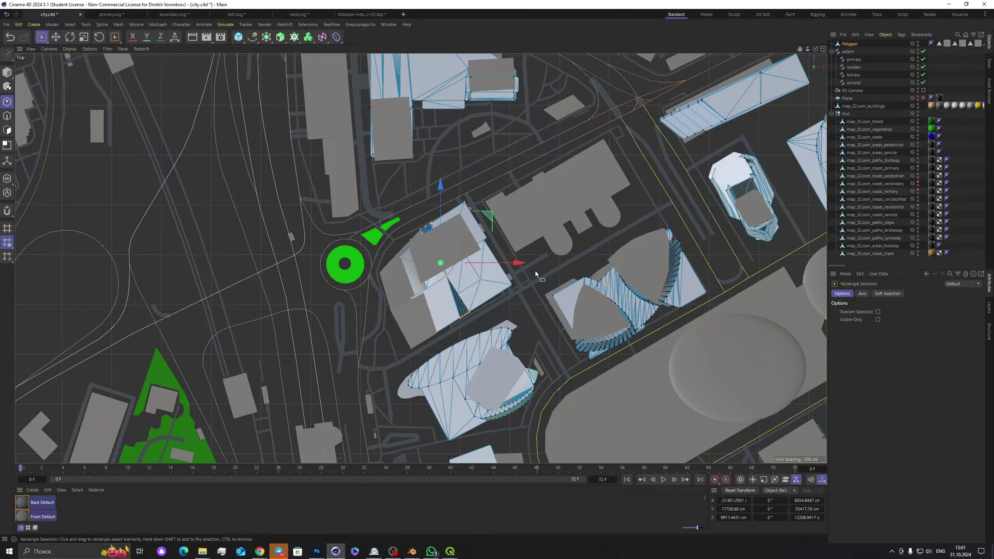
pyautogui.moveTo(535, 271); pyautogui.dragTo(489, 299)
pyautogui.moveTo(452, 196); pyautogui.dragTo(503, 291)
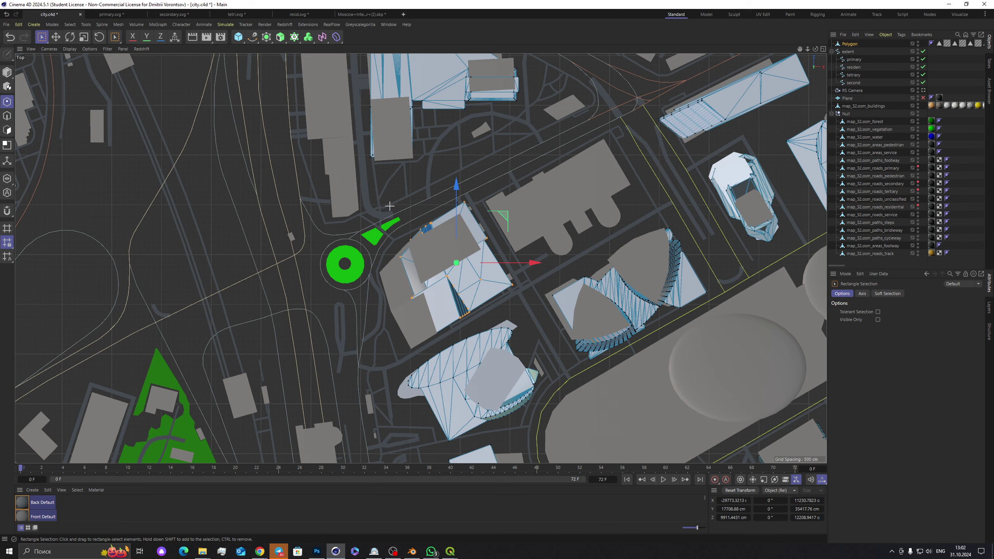
pyautogui.moveTo(383, 199); pyautogui.dragTo(481, 336)
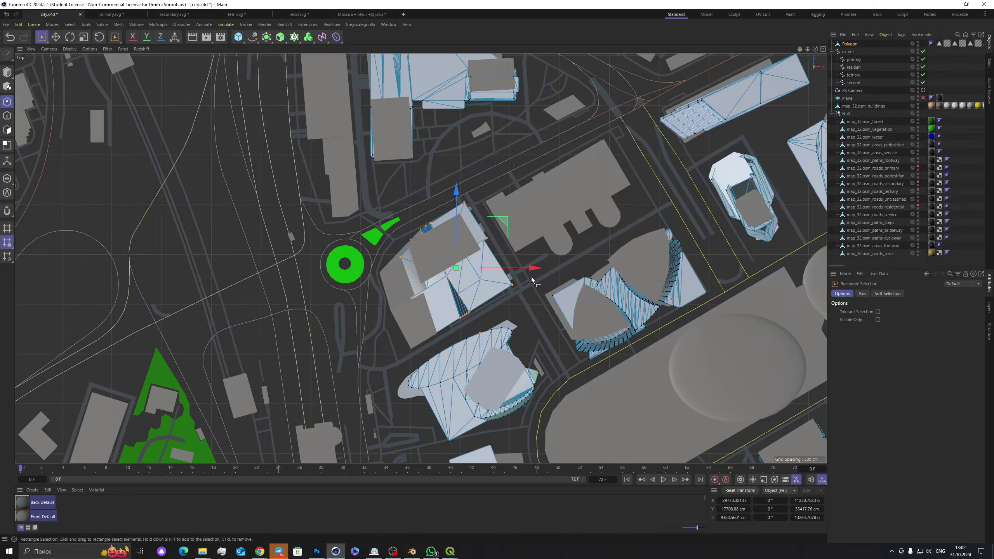
pyautogui.moveTo(524, 270)
pyautogui.mouseDown()
pyautogui.moveTo(501, 279)
pyautogui.moveTo(509, 279)
pyautogui.mouseUp()
pyautogui.moveTo(446, 216); pyautogui.dragTo(445, 225)
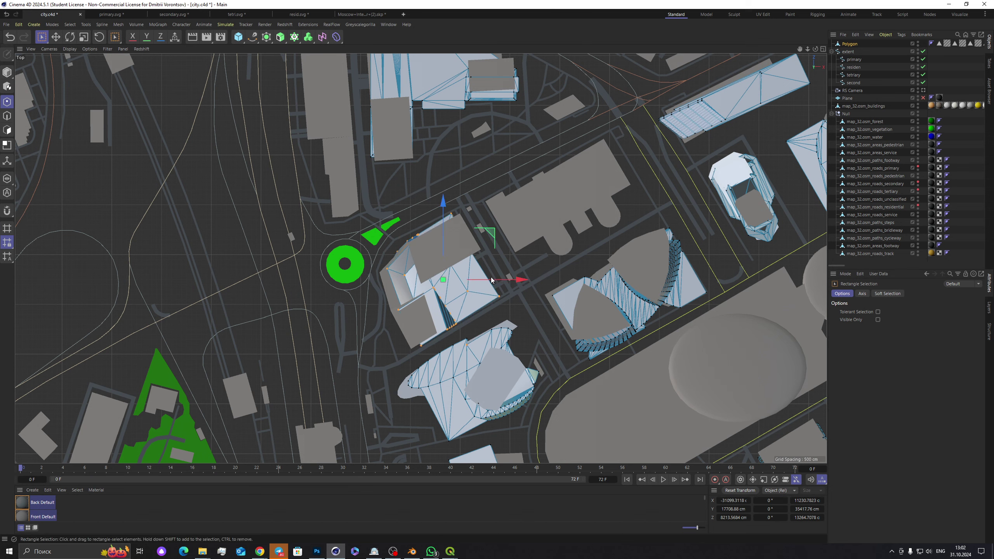
pyautogui.moveTo(497, 285); pyautogui.dragTo(492, 288)
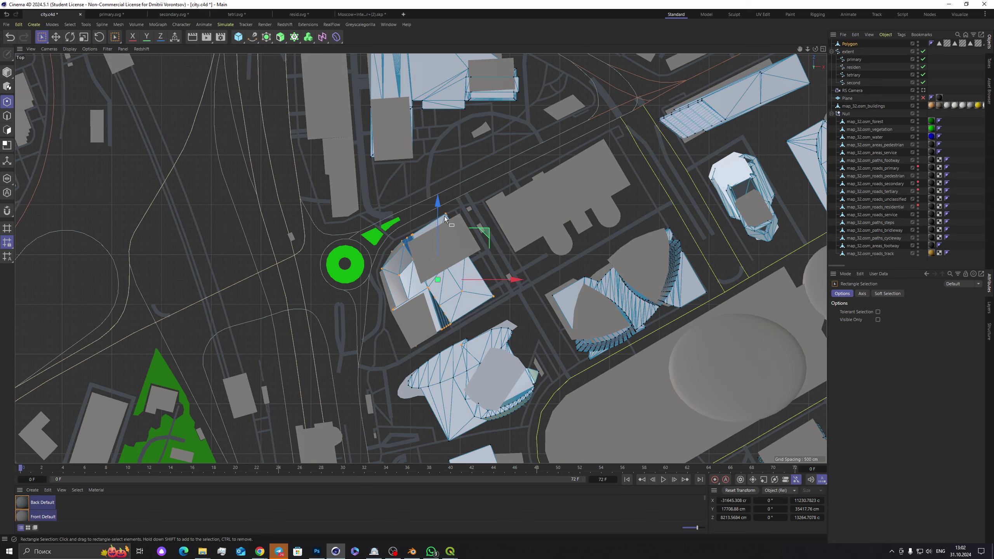
pyautogui.moveTo(439, 218); pyautogui.dragTo(436, 221)
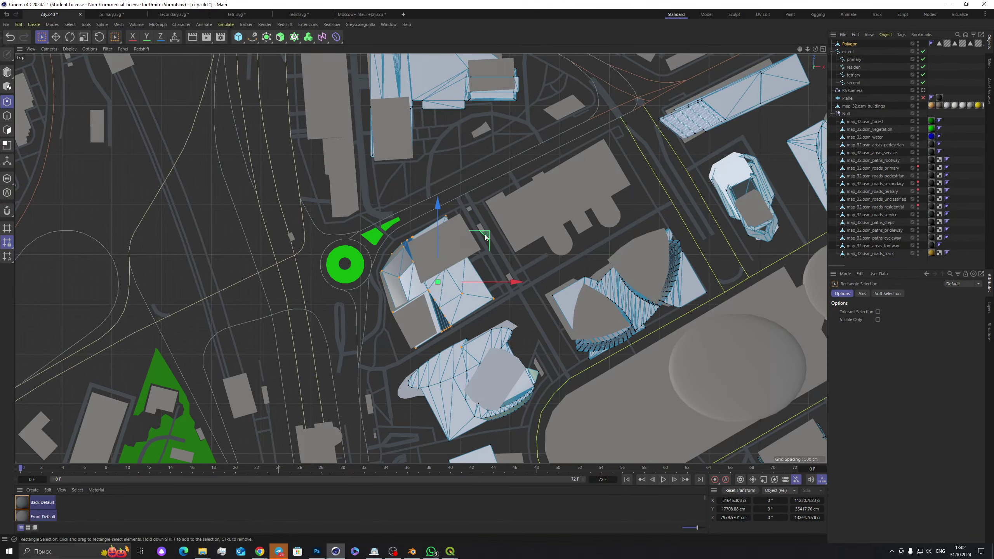
# Step: Make map_32.osm_buildings the active object and prepare it for polygon selection with Brush Selection
pyautogui.middleClick(547, 213)
pyautogui.middleClick(321, 184)
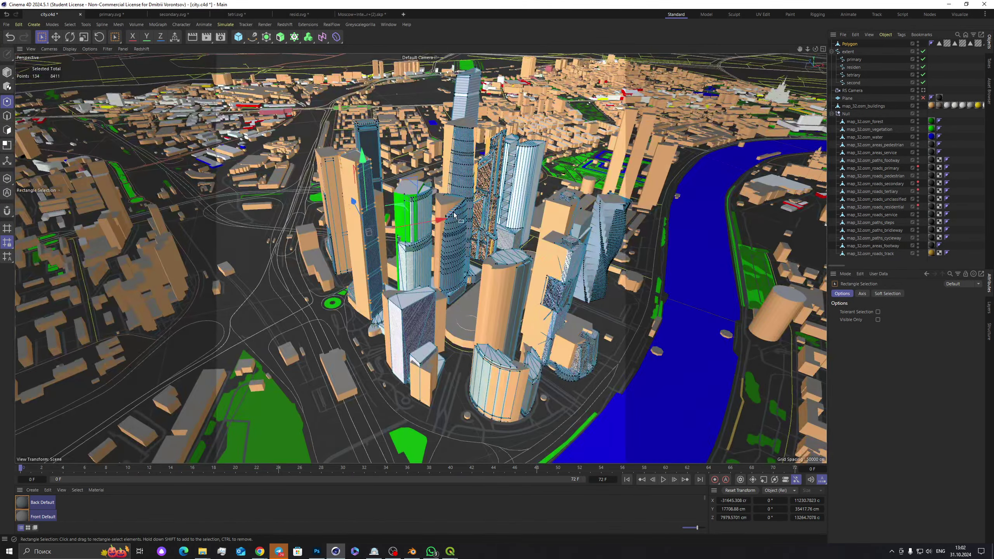
pyautogui.scroll(-2, 454, 215)
pyautogui.moveTo(815, 49); pyautogui.dragTo(449, 102)
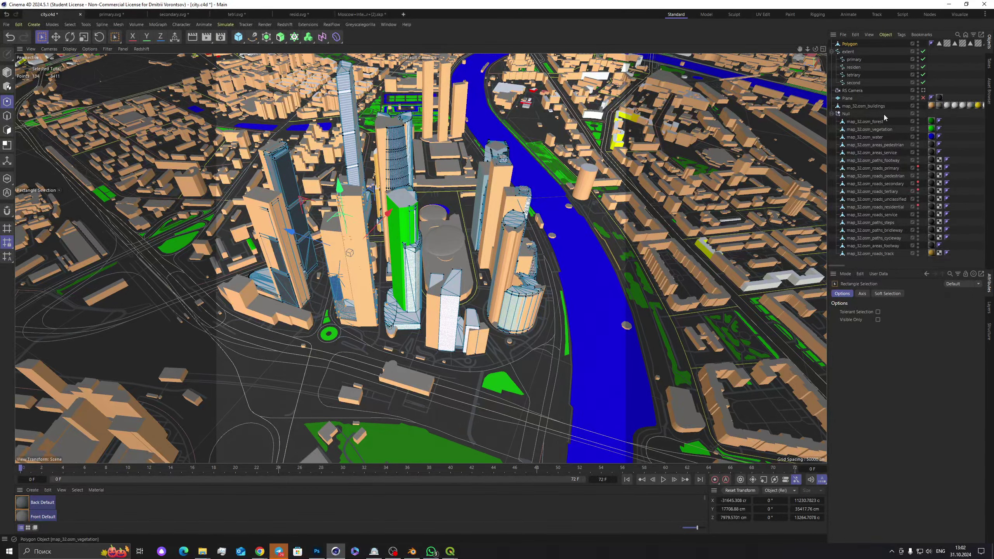
pyautogui.click(858, 125)
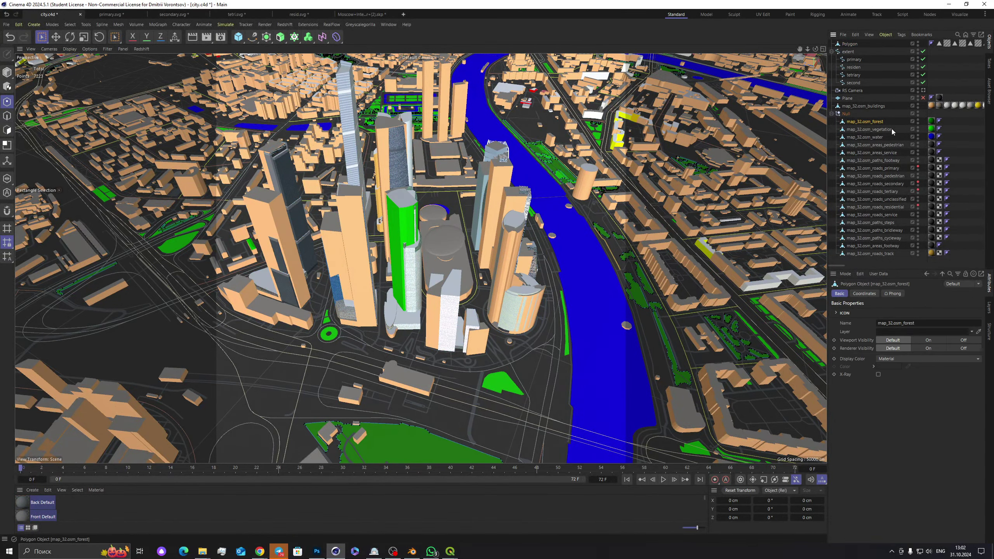
pyautogui.click(874, 109)
pyautogui.click(7, 130)
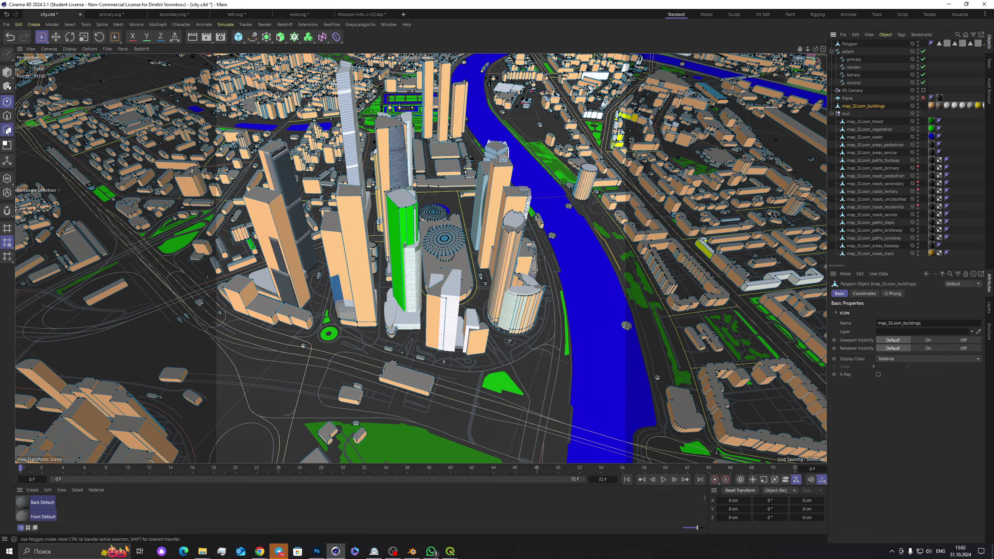
pyautogui.click(41, 37)
pyautogui.click(75, 49)
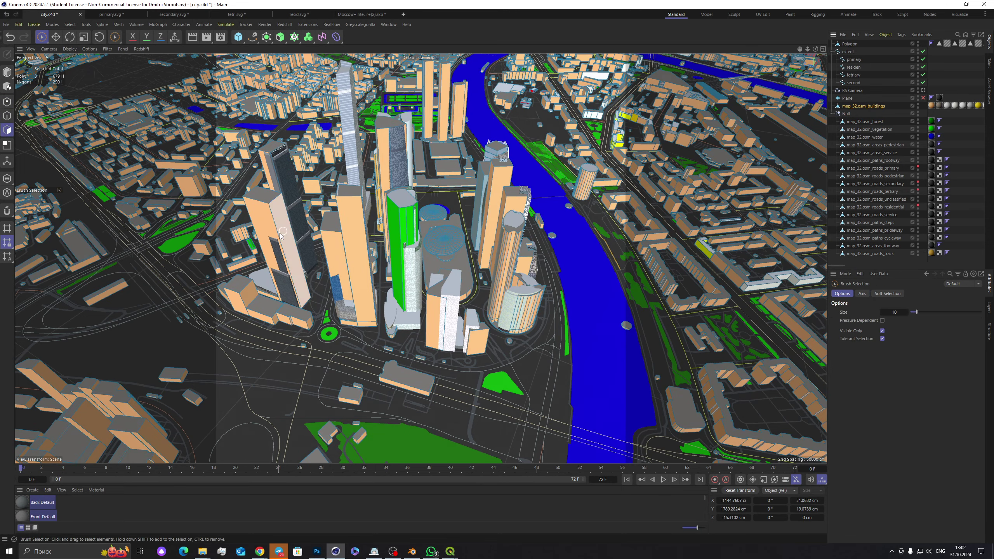
# Step: Brush-select wall polygons of the plain map towers overlapping the detailed ones, from beside the green ring to the round building
pyautogui.scroll(2, 268, 218)
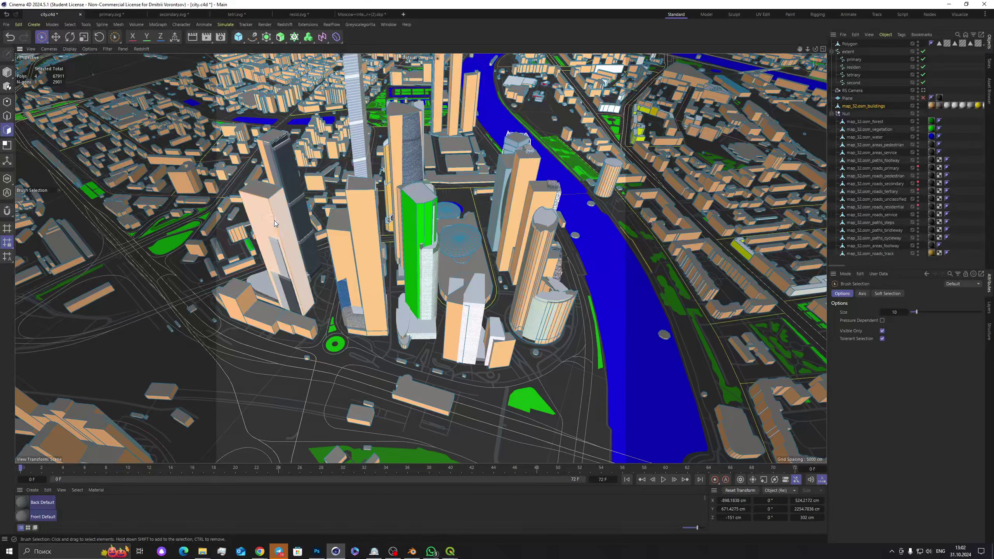
pyautogui.click(352, 265)
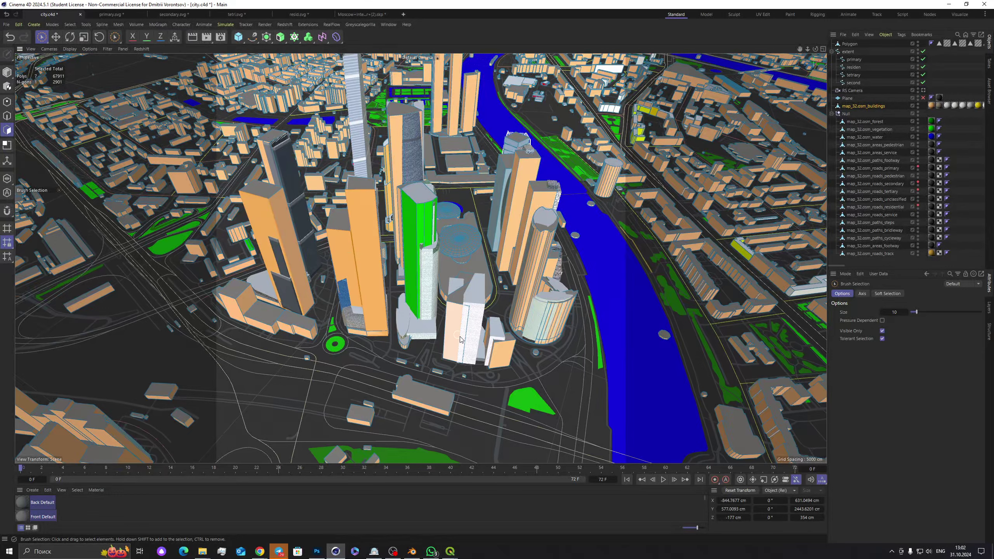
pyautogui.click(505, 365)
pyautogui.moveTo(516, 331); pyautogui.dragTo(557, 319)
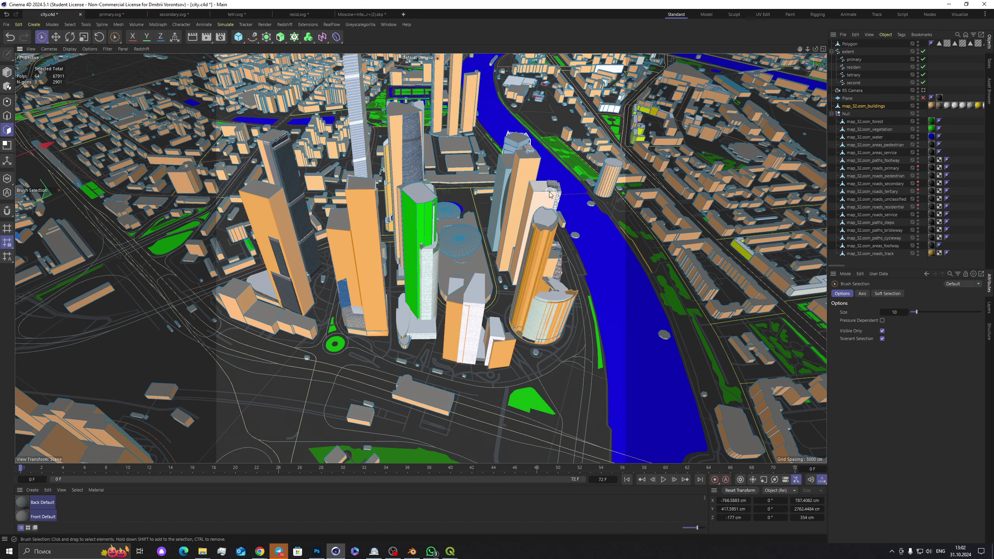
pyautogui.keyDown('shift'); pyautogui.click(516, 172); pyautogui.keyUp('shift')
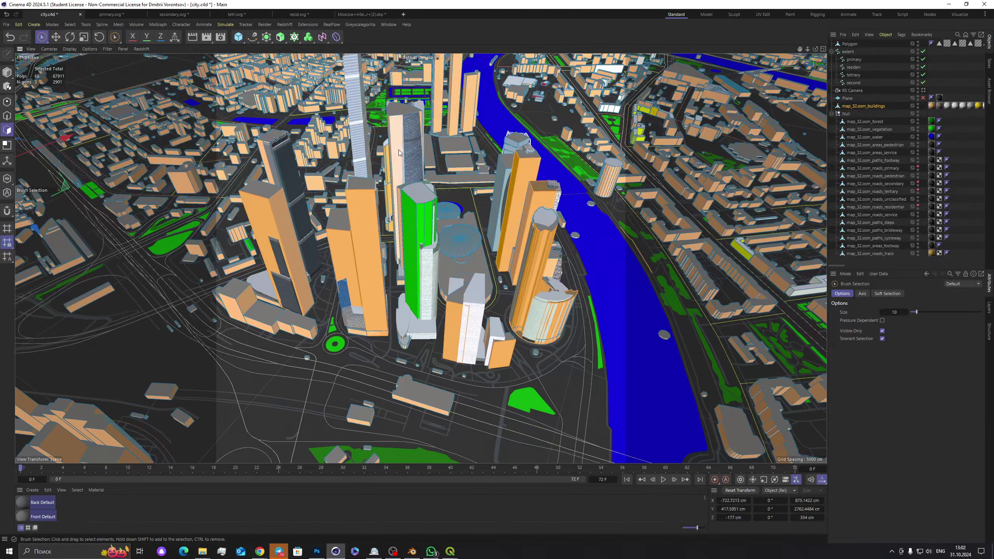
pyautogui.keyDown('shift'); pyautogui.click(685, 76); pyautogui.keyUp('shift')
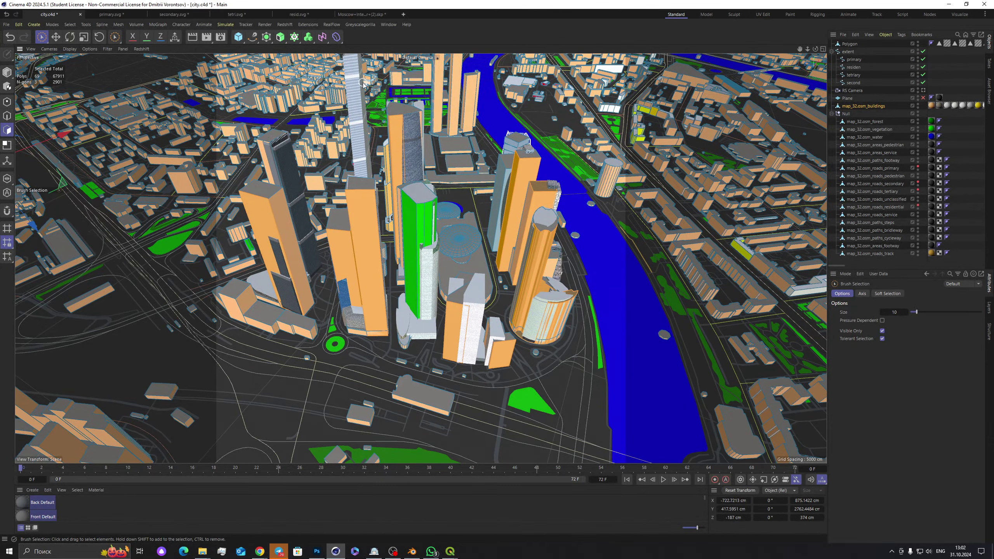
# Step: Add the wall of the rectangular northern map tower and the low block at the ribbed tower's foot to the selection
pyautogui.moveTo(815, 49); pyautogui.dragTo(370, 321)
pyautogui.keyDown('shift'); pyautogui.click(326, 371); pyautogui.keyUp('shift')
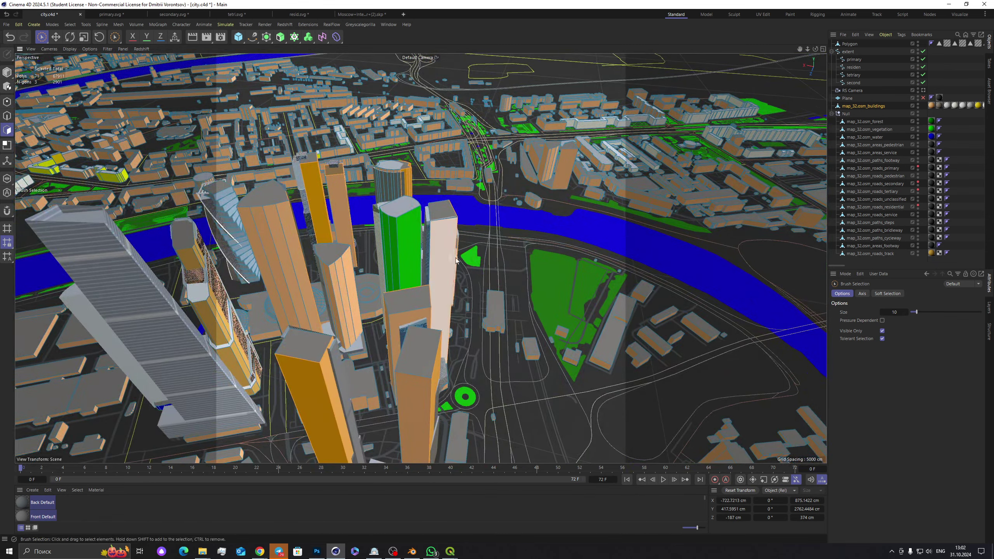
pyautogui.scroll(-5, 275, 378)
pyautogui.scroll(5, 242, 381)
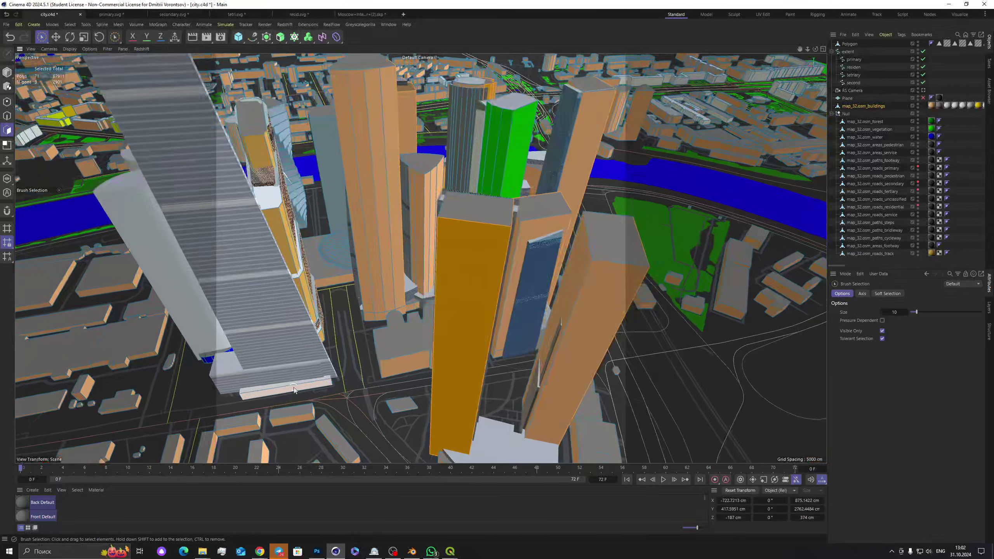
pyautogui.keyDown('shift'); pyautogui.click(291, 387); pyautogui.keyUp('shift')
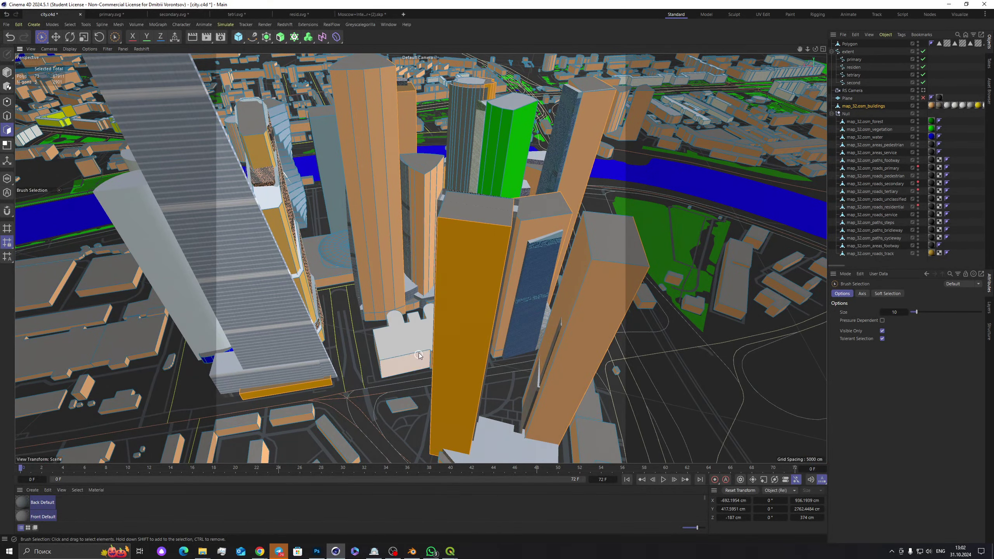
pyautogui.scroll(-2, 418, 352)
# Step: Add the segmented tower beside the ribbed one and expand the selection to all connected polygons of the picked map towers
pyautogui.keyDown('shift'); pyautogui.moveTo(279, 175); pyautogui.dragTo(308, 276); pyautogui.keyUp('shift')
pyautogui.moveTo(815, 48); pyautogui.dragTo(372, 353)
pyautogui.keyDown('shift'); pyautogui.moveTo(315, 270); pyautogui.dragTo(328, 302); pyautogui.keyUp('shift')
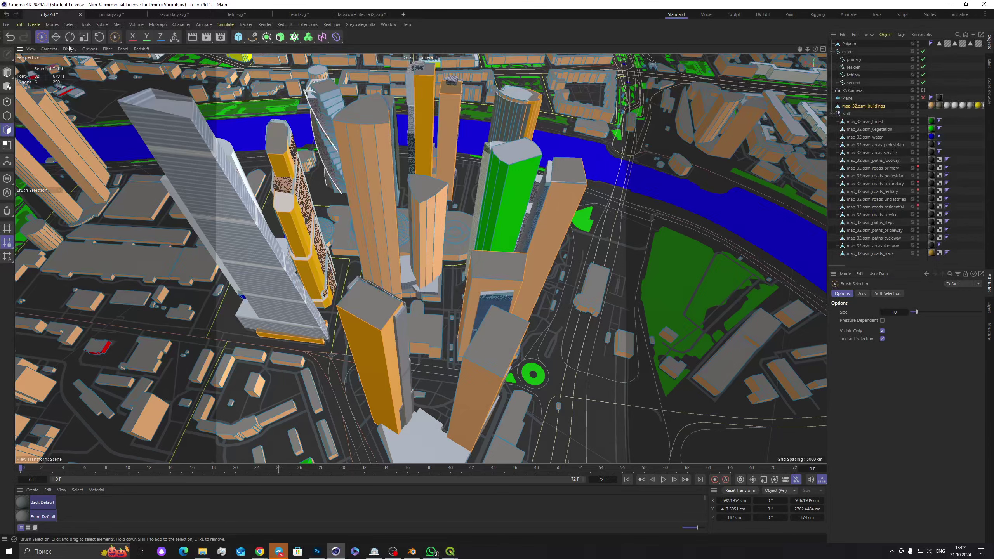
pyautogui.click(69, 24)
pyautogui.click(129, 198)
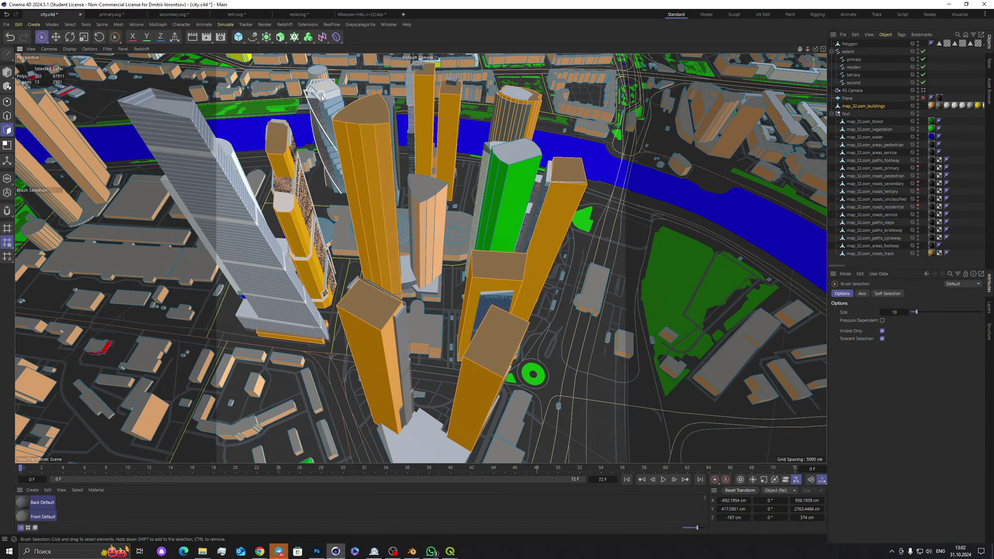
# Step: Add the map polygons overlapping the twisted tower and the shorter curved tower in the cluster's centre to the selection
pyautogui.keyDown('shift'); pyautogui.moveTo(321, 96); pyautogui.dragTo(325, 143); pyautogui.keyUp('shift')
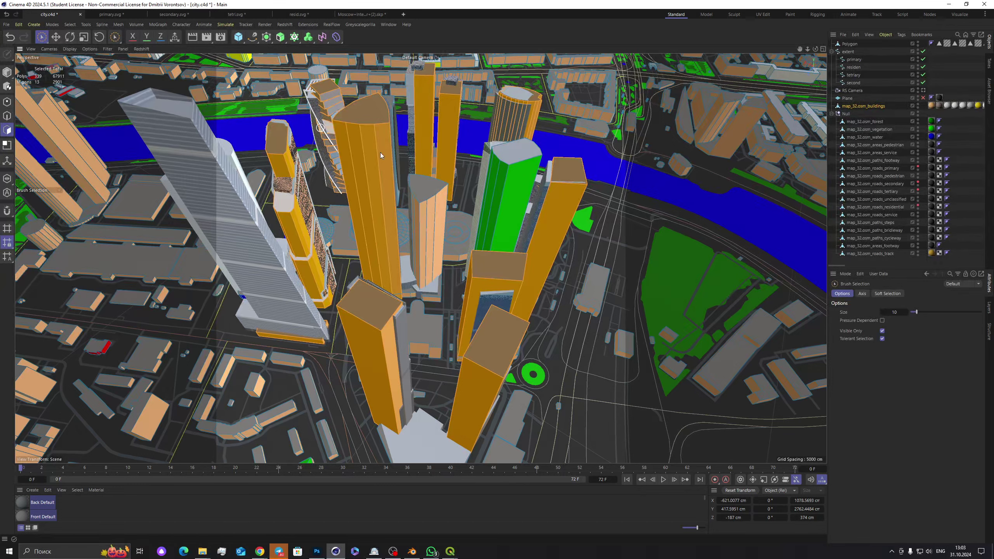
pyautogui.moveTo(431, 219)
pyautogui.keyDown('shift'); pyautogui.mouseDown()
pyautogui.moveTo(432, 300)
pyautogui.moveTo(413, 291)
pyautogui.moveTo(435, 292)
pyautogui.mouseUp(); pyautogui.keyUp('shift')
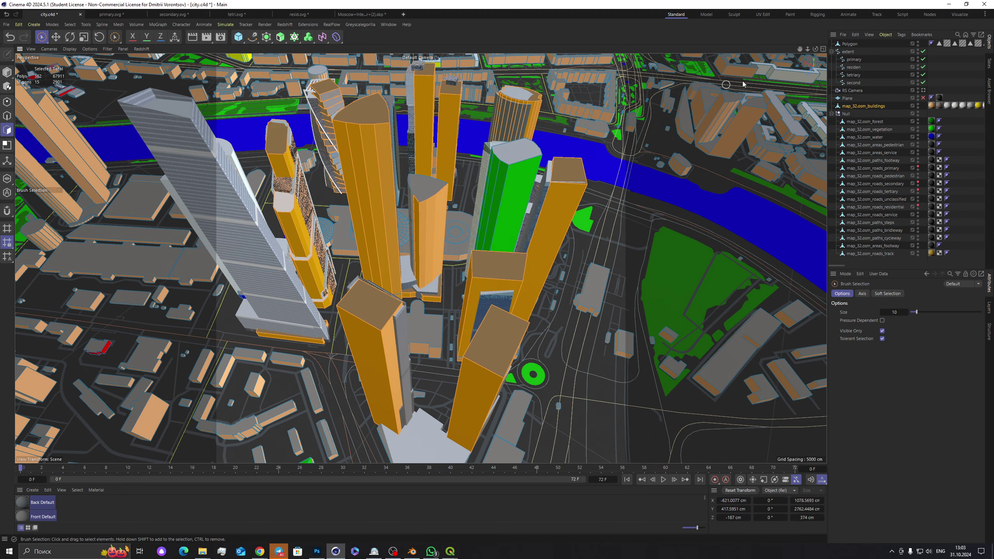
pyautogui.moveTo(815, 48)
pyautogui.mouseDown()
pyautogui.moveTo(712, 109)
pyautogui.moveTo(815, 50)
pyautogui.mouseUp()
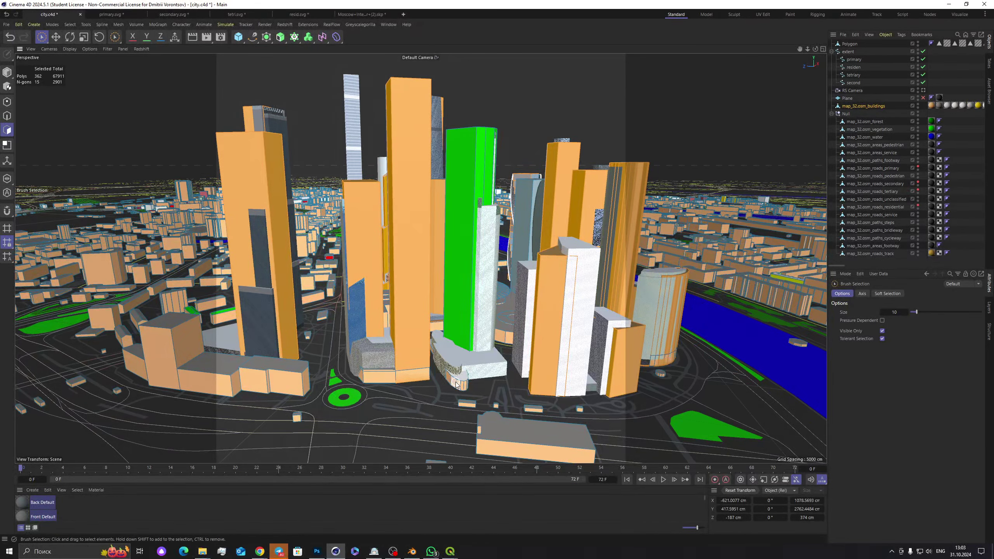
# Step: Add the curved low block at the curved tower's foot, expand the selection to connected polygons, and delete the selected duplicate map towers
pyautogui.moveTo(469, 360)
pyautogui.keyDown('shift'); pyautogui.mouseDown()
pyautogui.moveTo(467, 331)
pyautogui.moveTo(466, 342)
pyautogui.moveTo(385, 380)
pyautogui.mouseUp(); pyautogui.keyUp('shift')
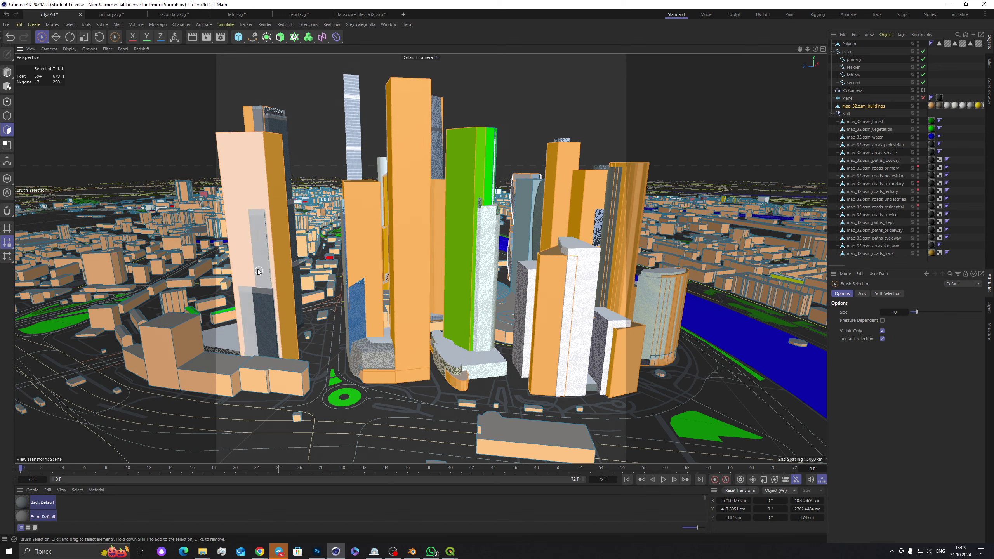
pyautogui.click(52, 24)
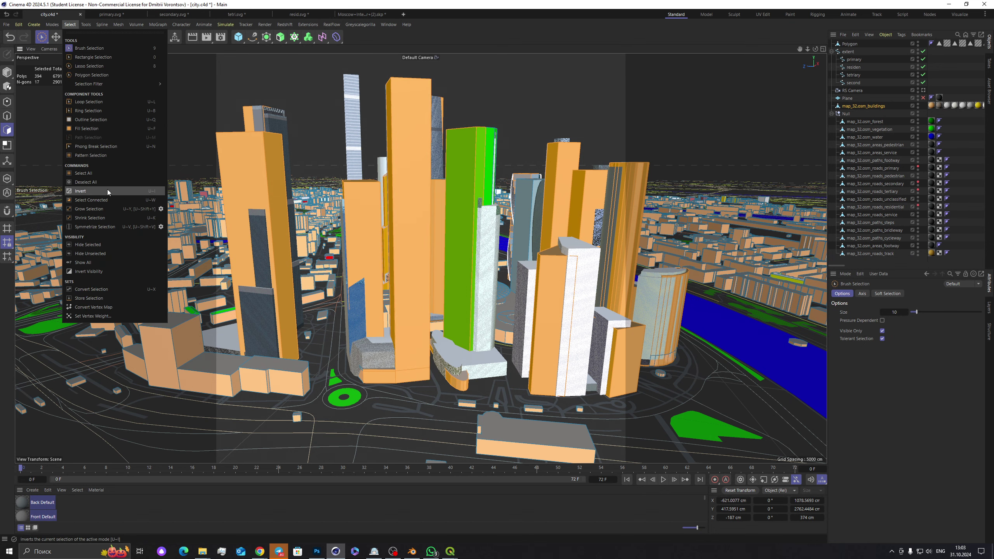
pyautogui.keyDown('shift'); pyautogui.moveTo(517, 228); pyautogui.dragTo(543, 227); pyautogui.keyUp('shift')
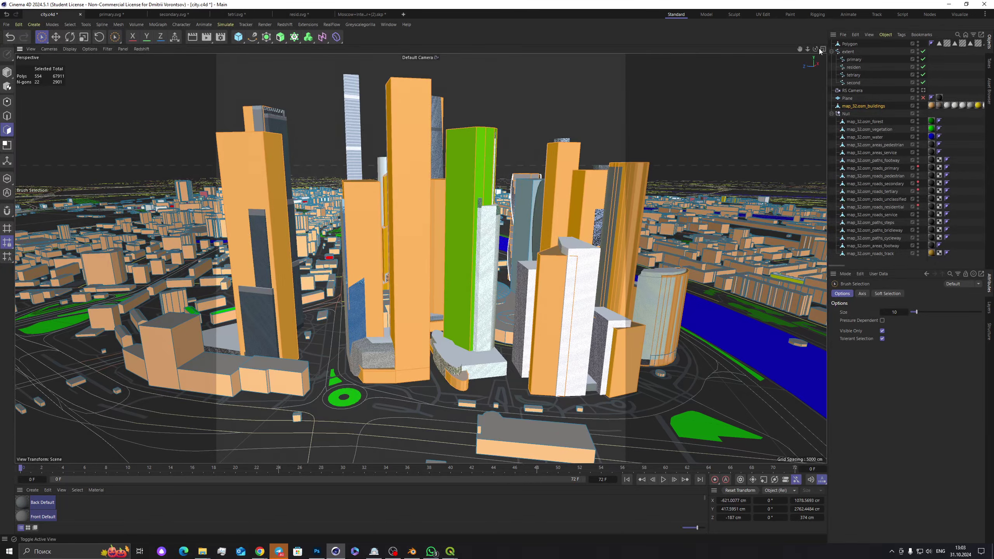
pyautogui.moveTo(815, 48); pyautogui.dragTo(675, 308)
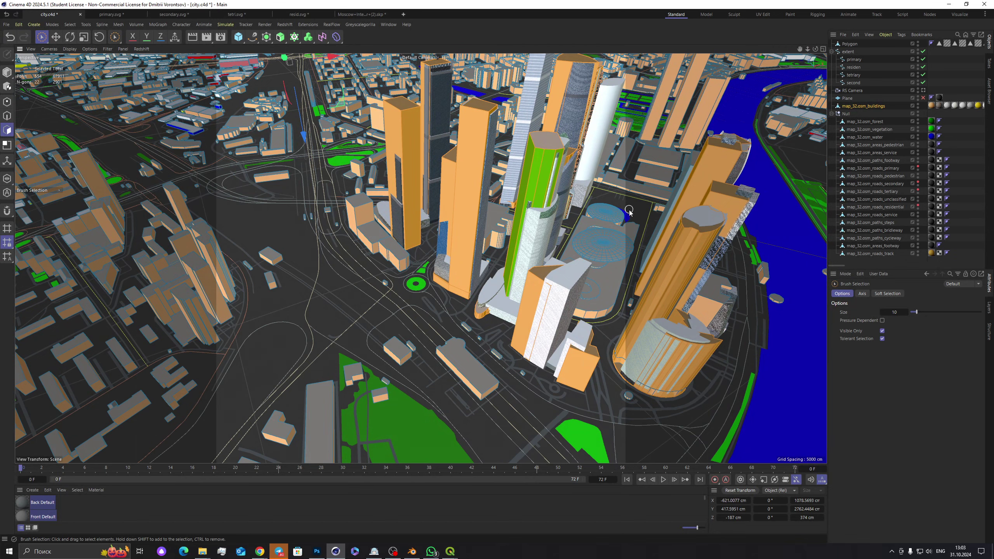
pyautogui.press('Delete')
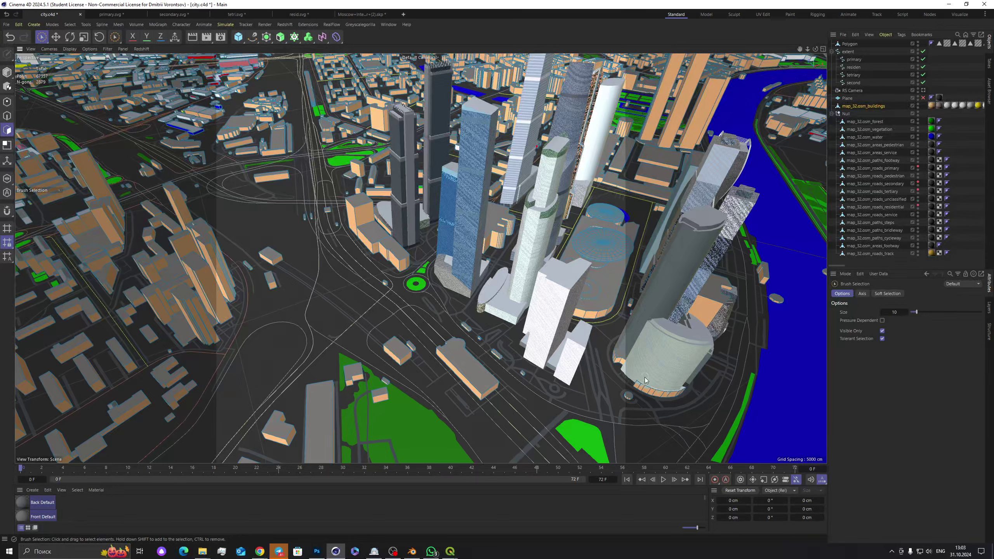
# Step: Select the leftover map blocks at the round building, the segmented tower's base and the angular white towers with their connected polygons, and delete them
pyautogui.moveTo(625, 366); pyautogui.dragTo(644, 389)
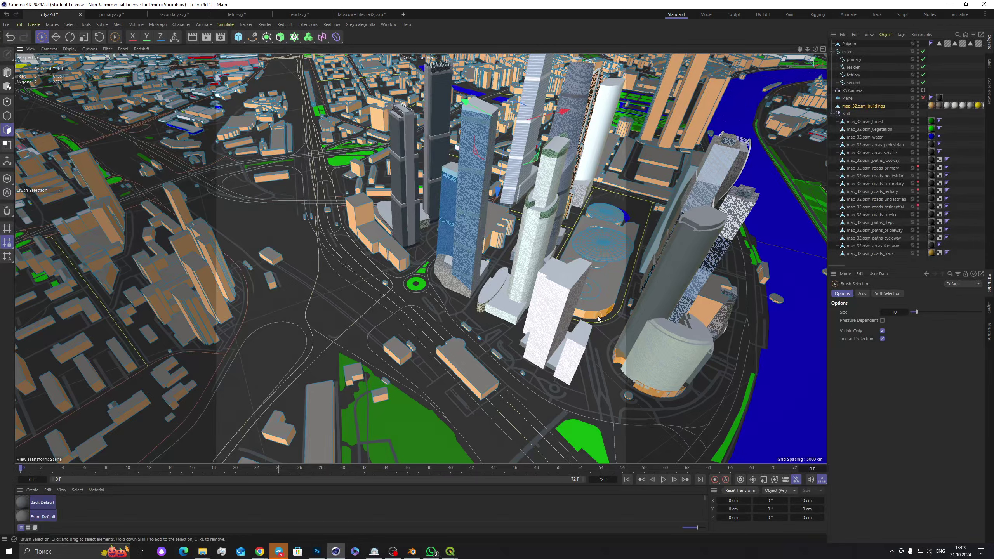
pyautogui.moveTo(610, 388)
pyautogui.mouseDown()
pyautogui.moveTo(618, 362)
pyautogui.moveTo(625, 379)
pyautogui.moveTo(659, 391)
pyautogui.mouseUp()
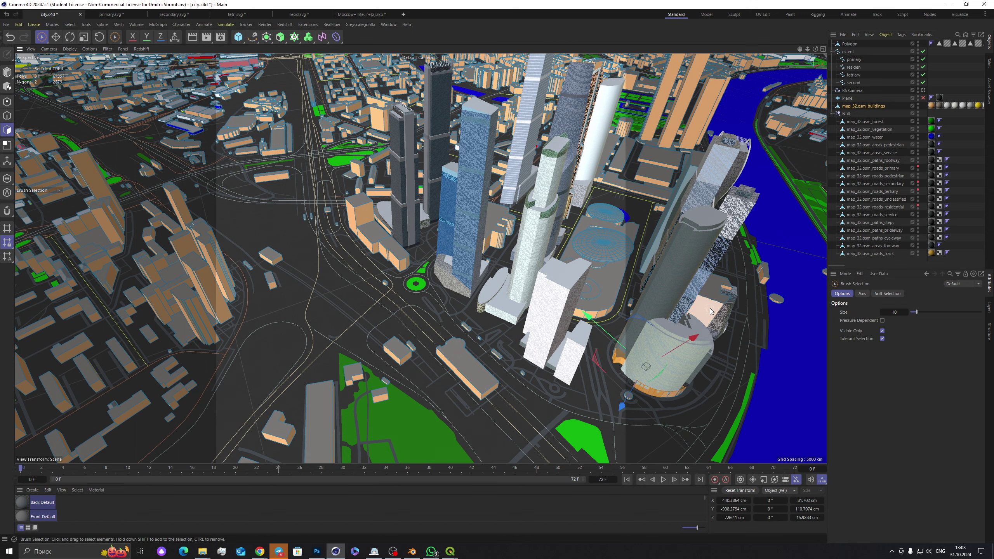
pyautogui.moveTo(711, 311); pyautogui.dragTo(420, 259)
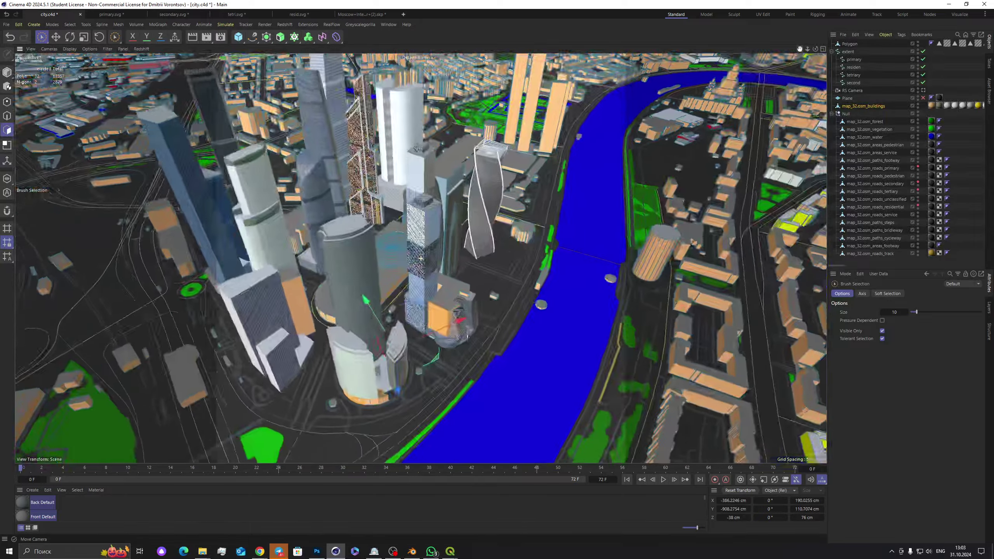
pyautogui.moveTo(814, 49); pyautogui.dragTo(736, 51)
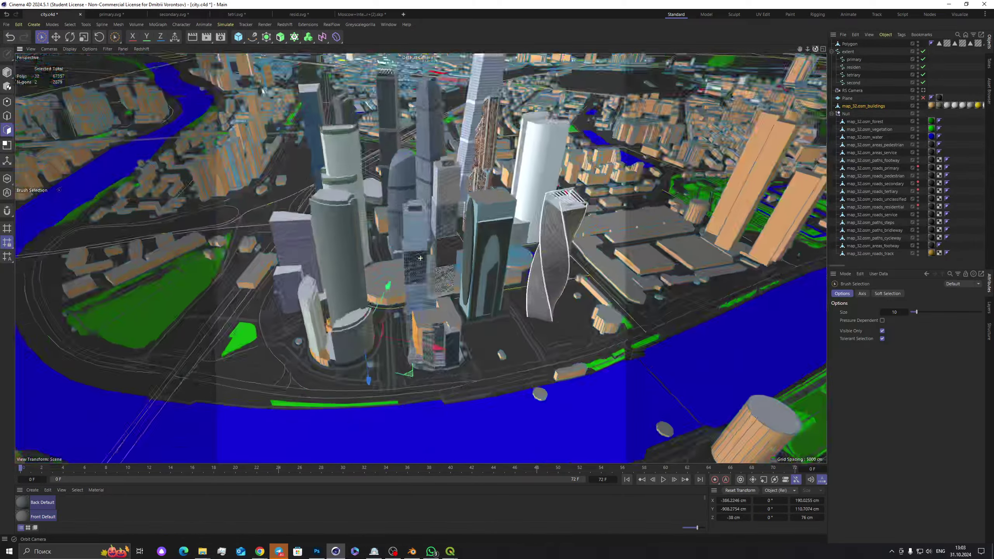
pyautogui.keyDown('alt'); pyautogui.moveTo(419, 258); pyautogui.dragTo(420, 258); pyautogui.keyUp('alt')
pyautogui.keyDown('shift'); pyautogui.click(293, 305); pyautogui.keyUp('shift')
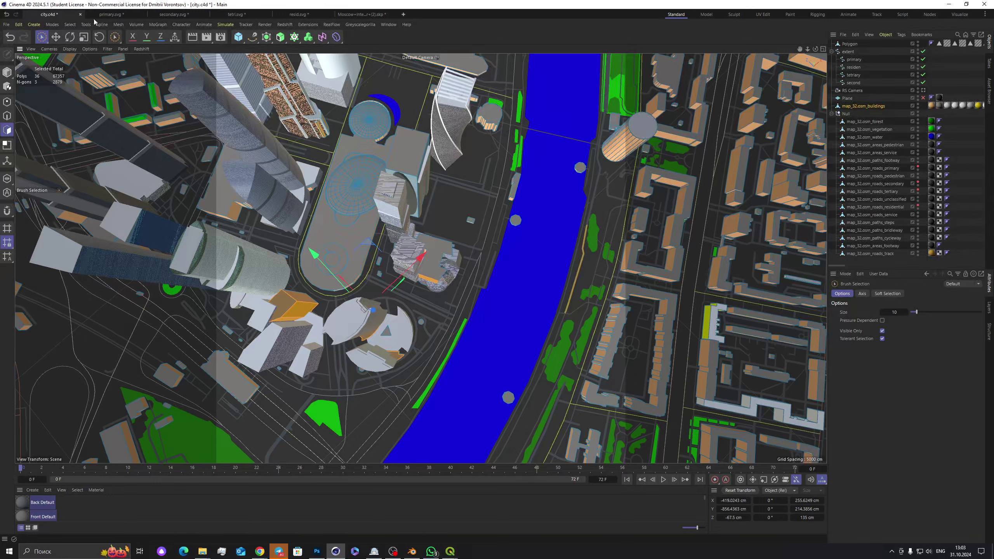
pyautogui.click(71, 27)
pyautogui.click(114, 202)
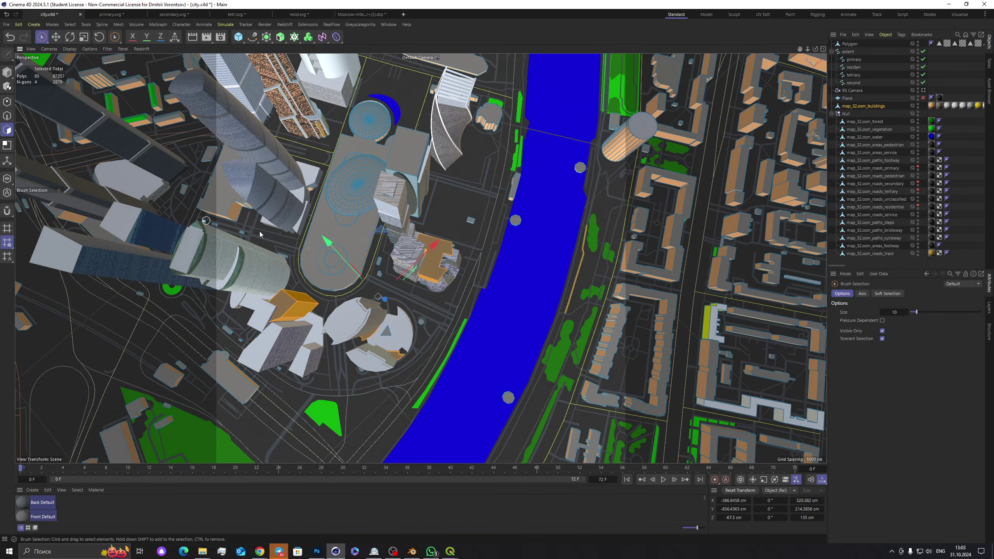
pyautogui.keyDown('shift'); pyautogui.moveTo(431, 253); pyautogui.dragTo(458, 248); pyautogui.keyUp('shift')
pyautogui.press('Delete')
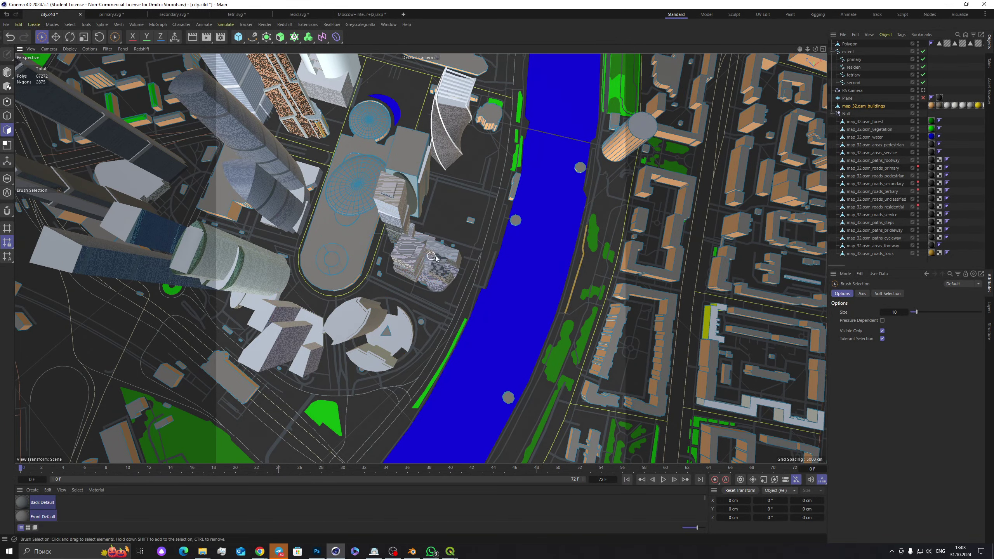
# Step: View the whole business center from an elevated angle across the river and save the city.c4d project
pyautogui.moveTo(814, 48); pyautogui.dragTo(828, 122)
pyautogui.keyDown('alt'); pyautogui.moveTo(420, 258); pyautogui.dragTo(437, 230); pyautogui.keyUp('alt')
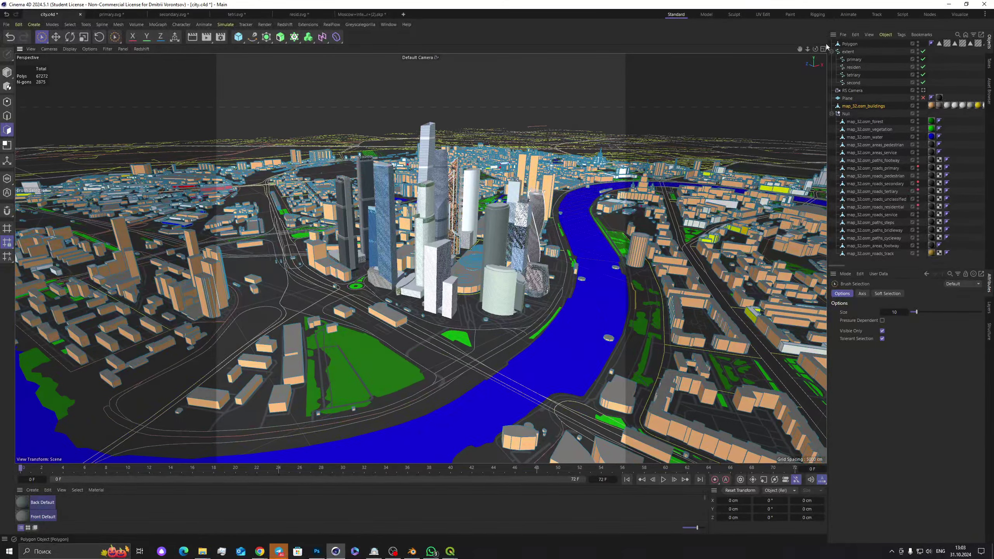
pyautogui.moveTo(815, 49)
pyautogui.mouseDown()
pyautogui.moveTo(817, 90)
pyautogui.moveTo(820, 58)
pyautogui.mouseUp()
pyautogui.click(8, 25)
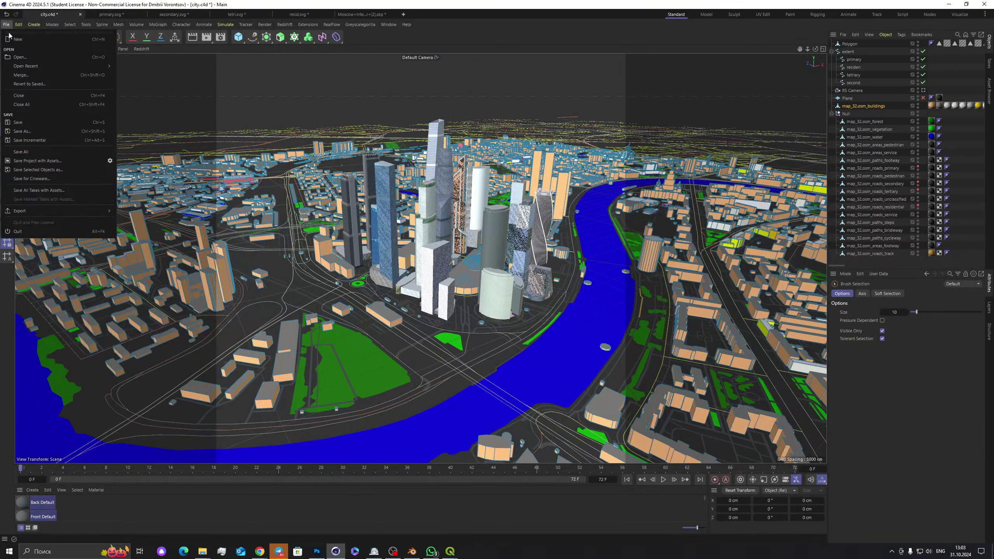
pyautogui.click(30, 123)
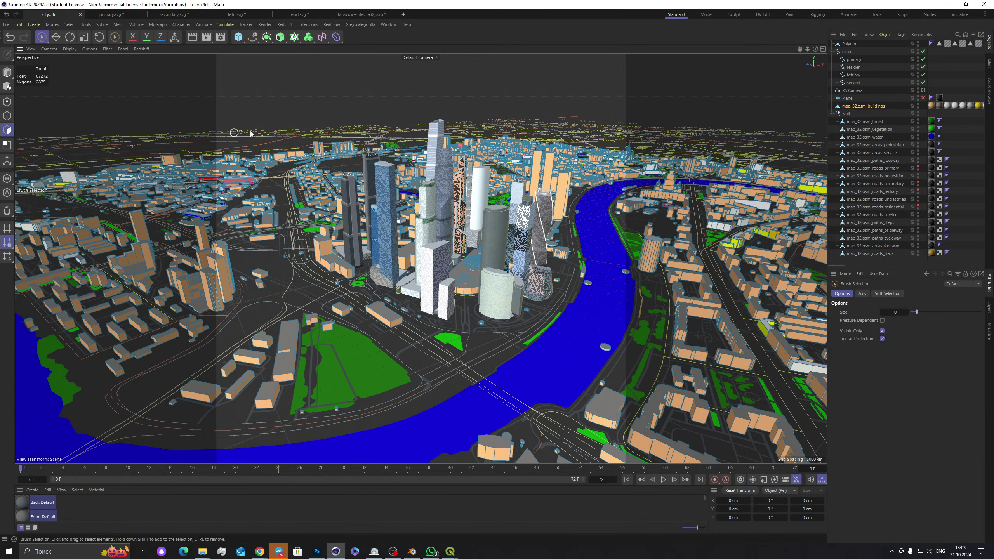
# Step: Create a Redshift camera from the current view, look through it, and set its focal length to 80 mm
pyautogui.click(34, 25)
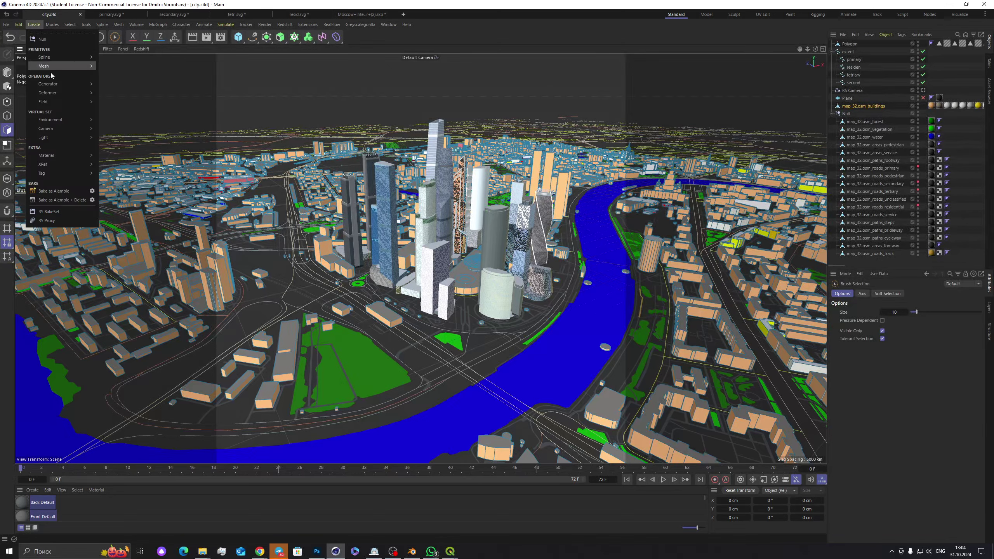
pyautogui.moveTo(58, 129)
pyautogui.click(127, 163)
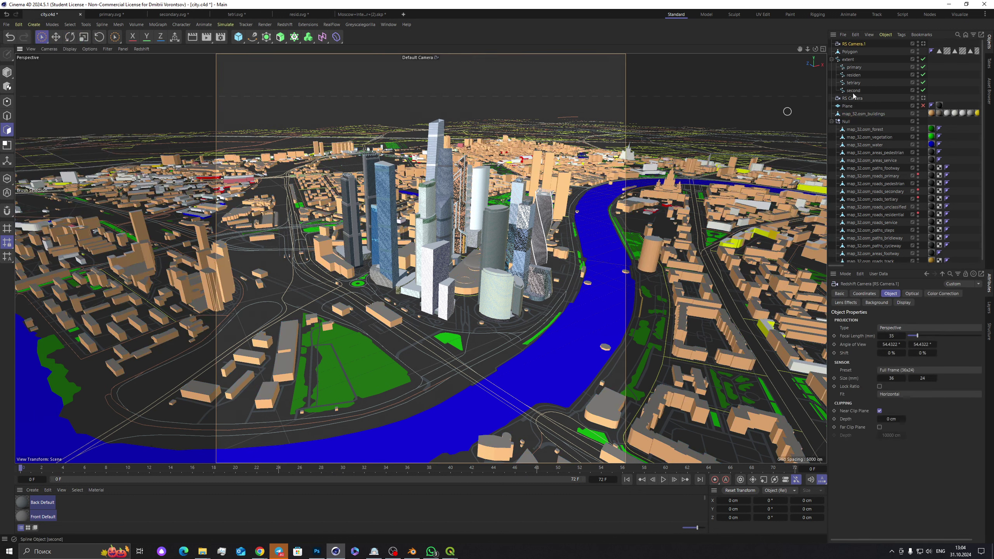
pyautogui.click(923, 44)
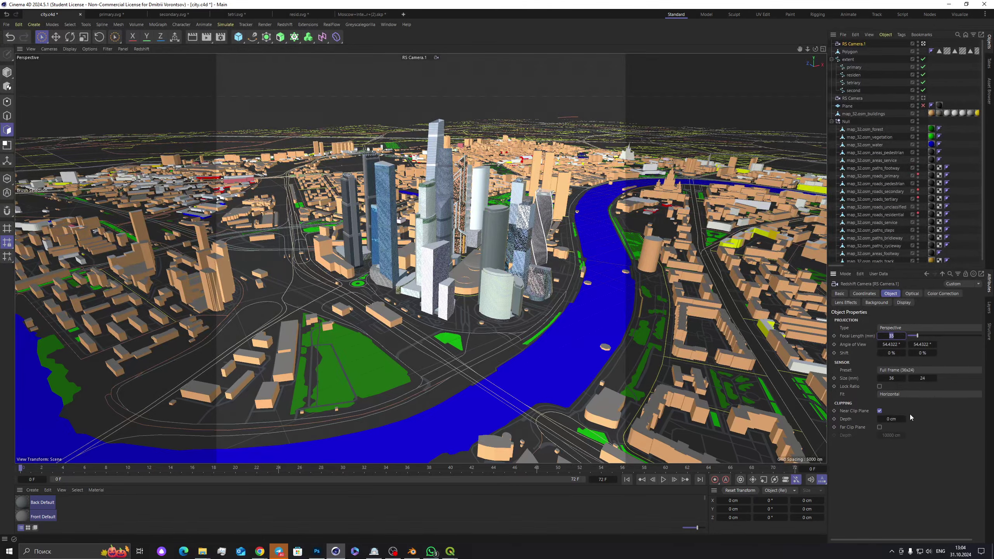
pyautogui.write('80')
pyautogui.press('Return')
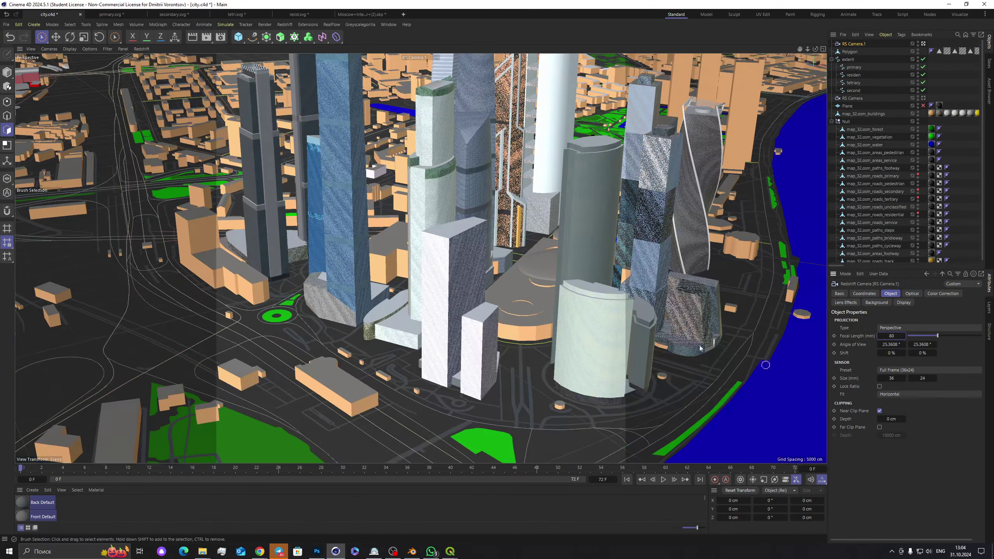
# Step: Frame the new camera as a distant elevated shot of the business center with the river bending around it
pyautogui.scroll(-10, 501, 259)
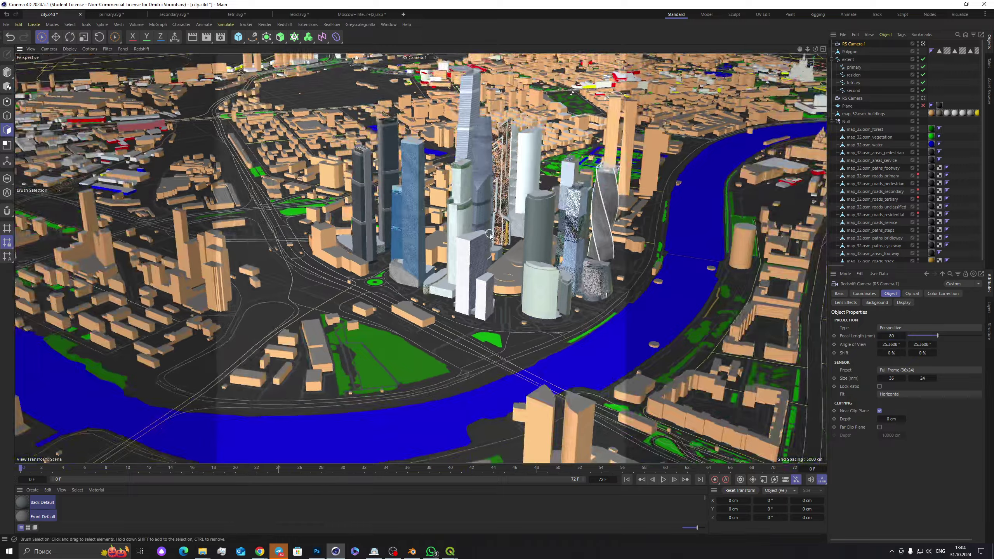
pyautogui.scroll(-3, 488, 233)
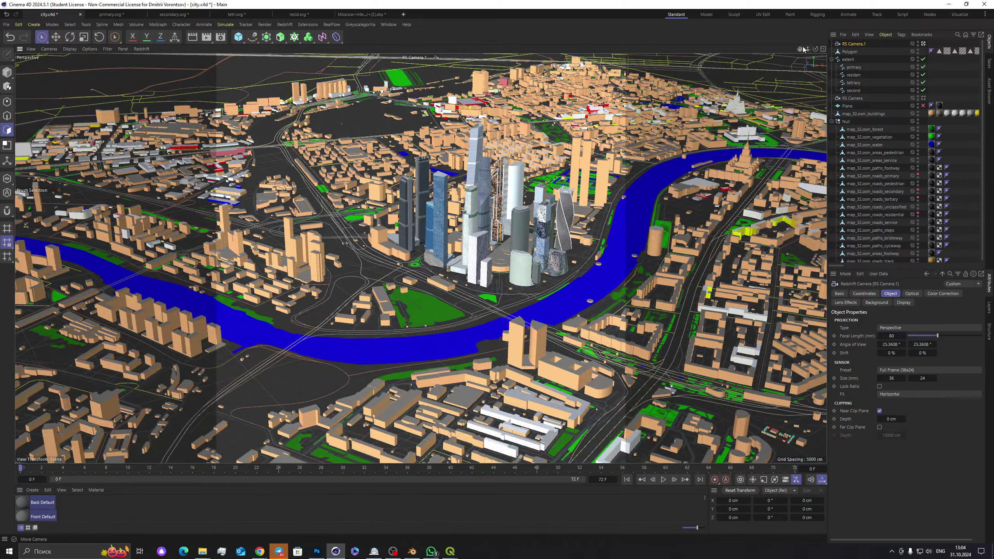
pyautogui.moveTo(439, 309)
pyautogui.mouseDown(button='middle')
pyautogui.moveTo(420, 259)
pyautogui.moveTo(426, 297)
pyautogui.mouseUp(button='middle')
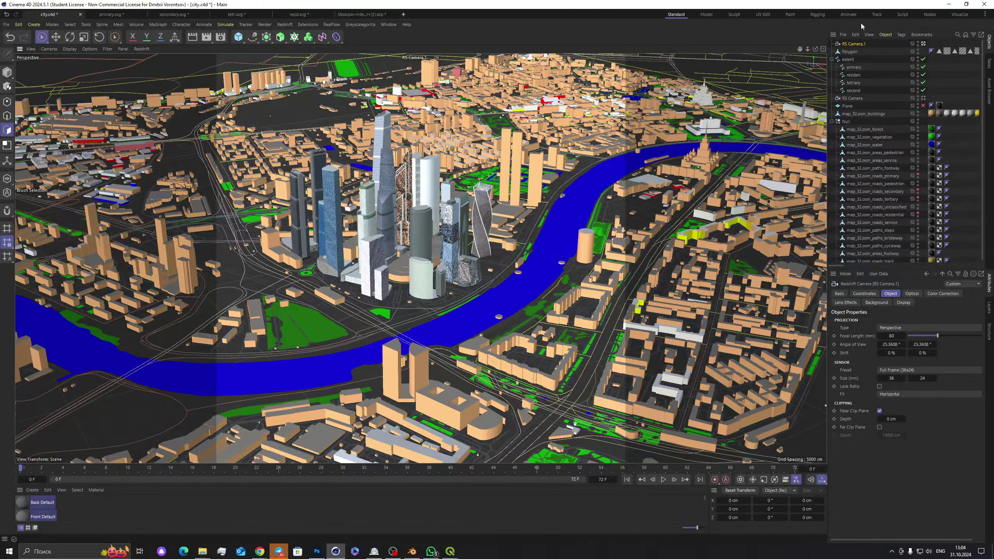
pyautogui.moveTo(815, 49)
pyautogui.mouseDown()
pyautogui.moveTo(782, 51)
pyautogui.moveTo(802, 58)
pyautogui.mouseUp()
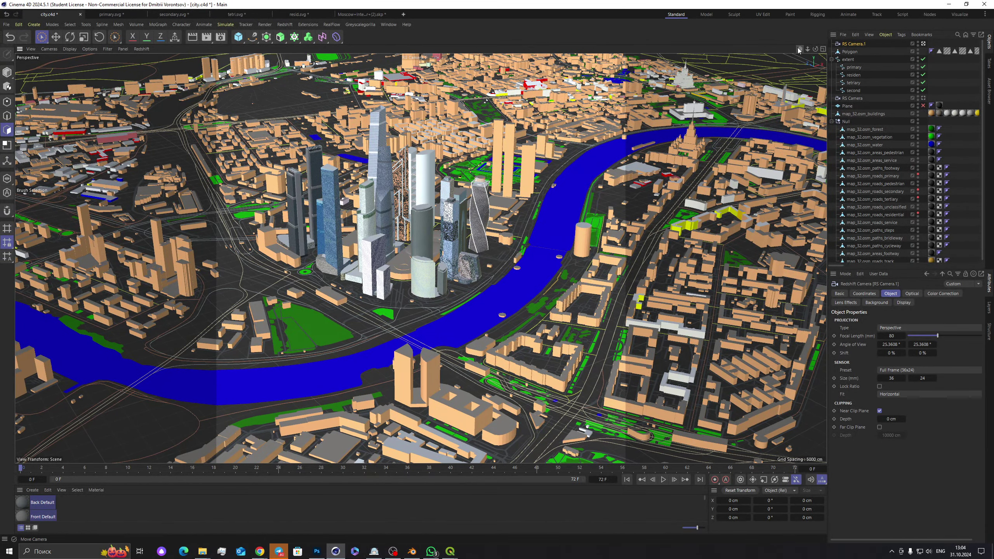
pyautogui.moveTo(816, 50); pyautogui.dragTo(795, 50)
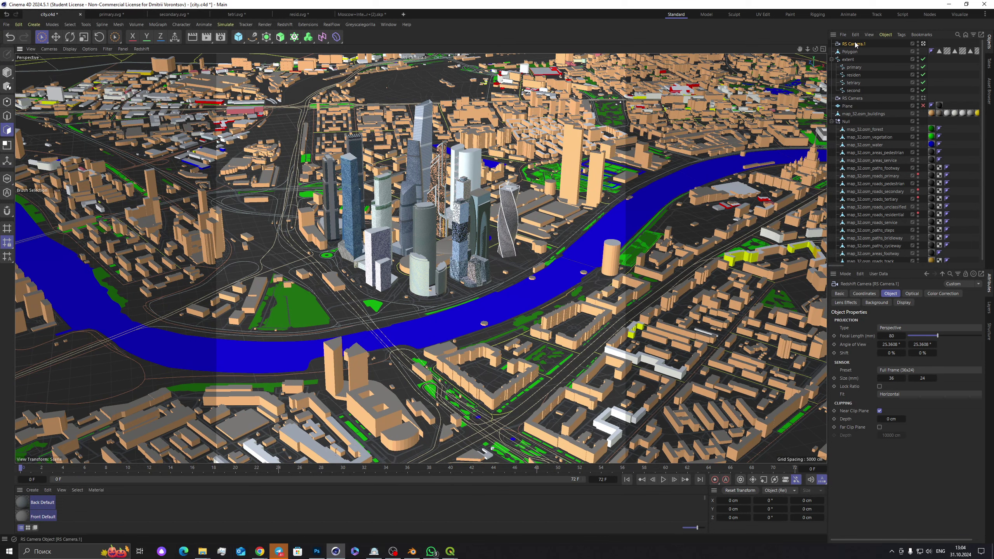
# Step: Lock the new camera RS Camera.1 with a Protection tag and save the project
pyautogui.hotkey('shift', 'c')
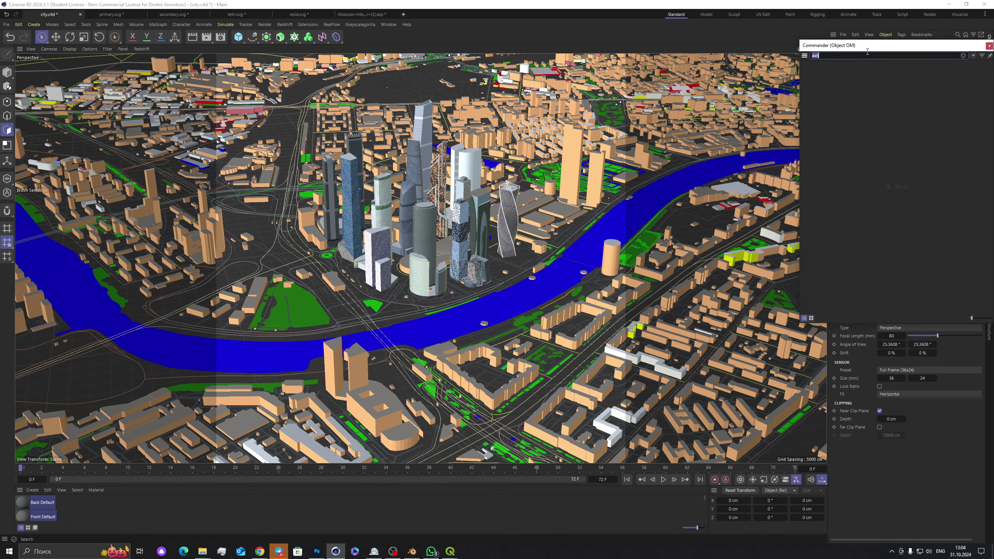
pyautogui.write('pro')
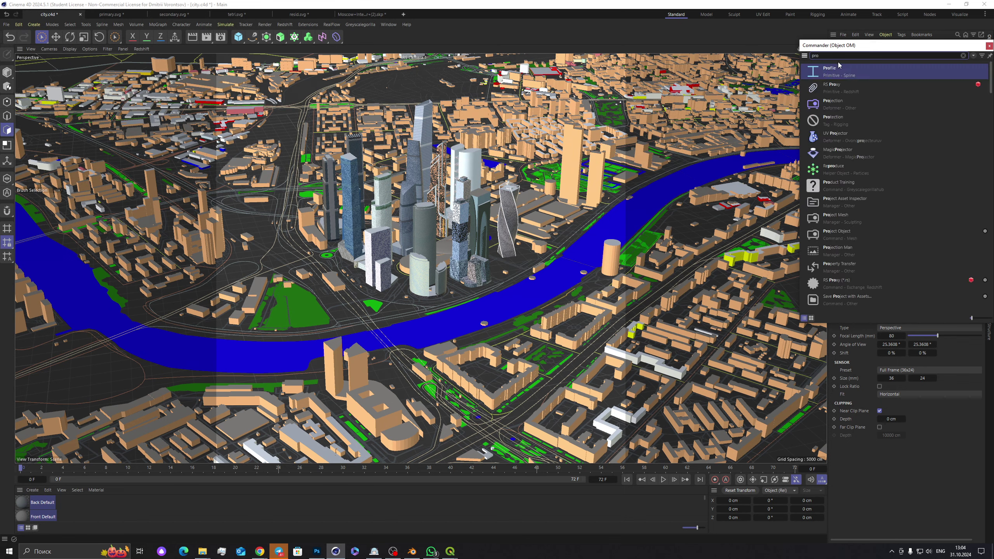
pyautogui.write('t')
pyautogui.click(845, 73)
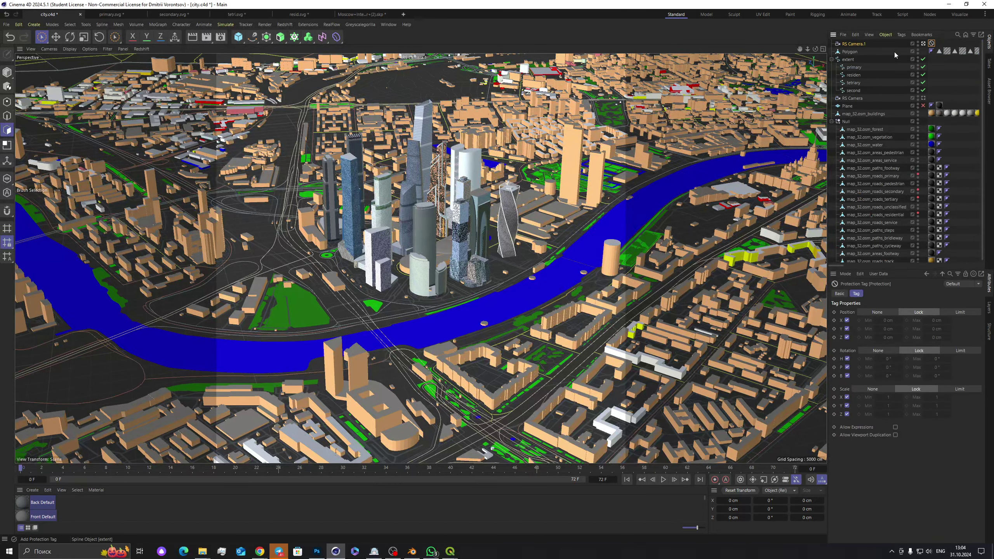
pyautogui.click(6, 24)
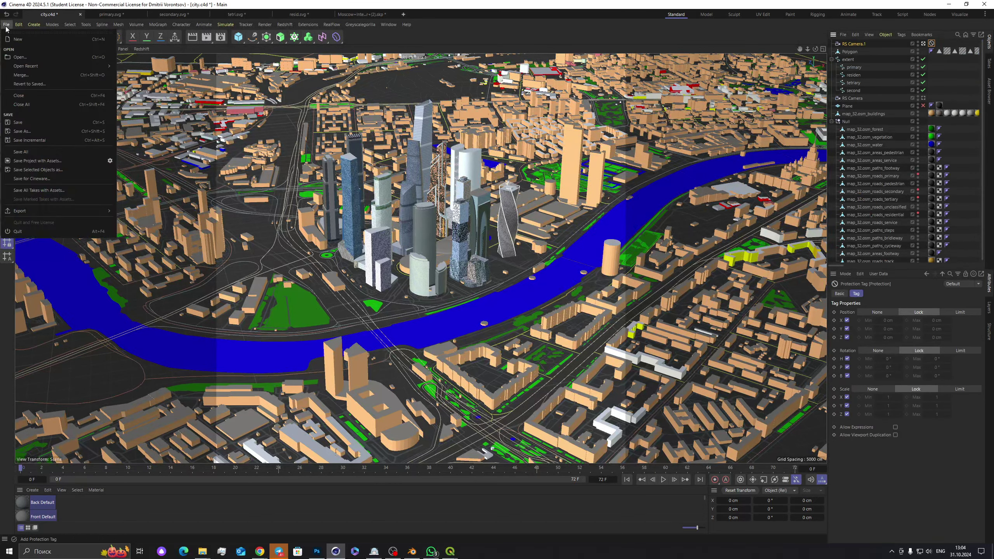
pyautogui.click(42, 122)
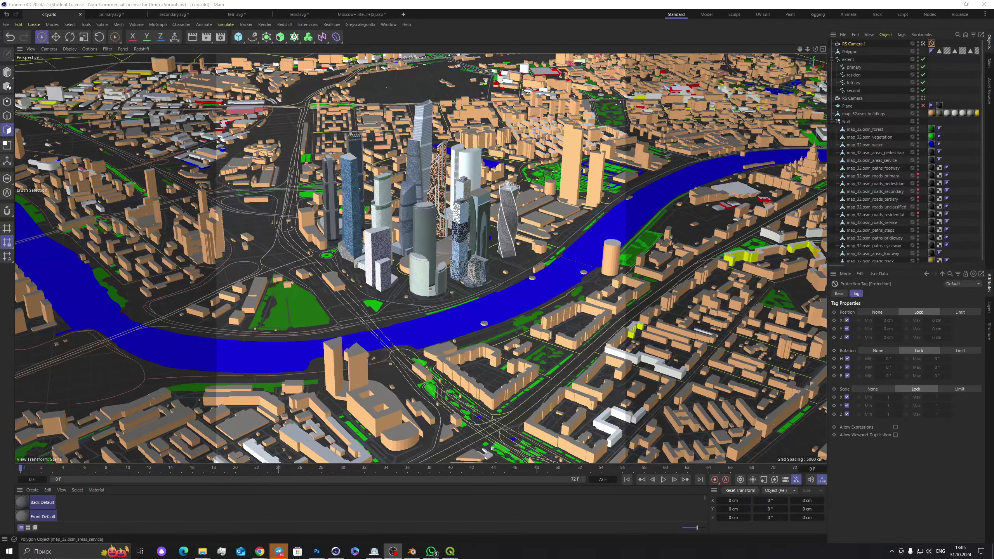
# Step: Open the primary road spline for point editing in a full-size top view
pyautogui.click(853, 67)
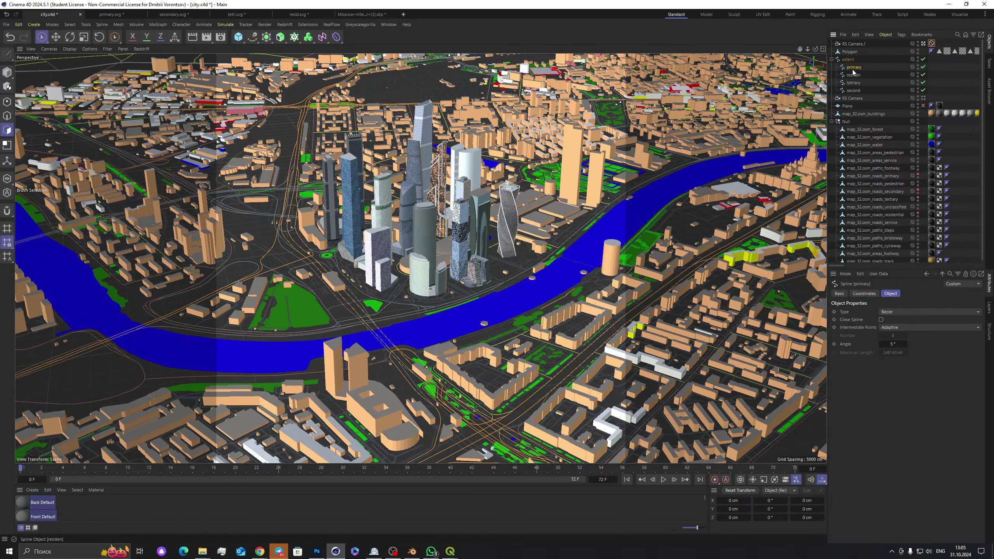
pyautogui.middleClick(548, 143)
pyautogui.middleClick(588, 130)
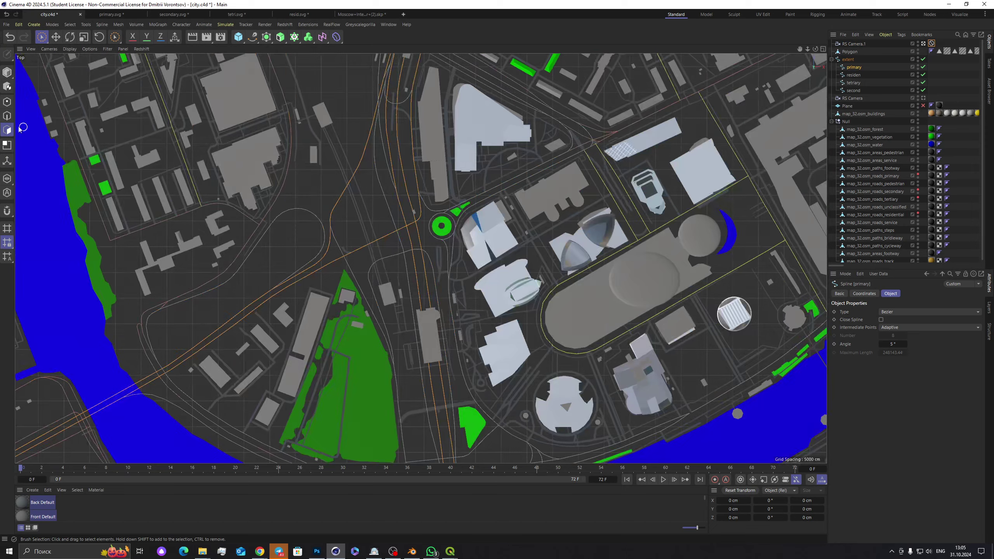
pyautogui.click(7, 102)
# Step: Select a point of the primary road beside the river bridge west of the park and expand the selection to its connected points
pyautogui.scroll(-5, 332, 227)
pyautogui.scroll(3, 312, 249)
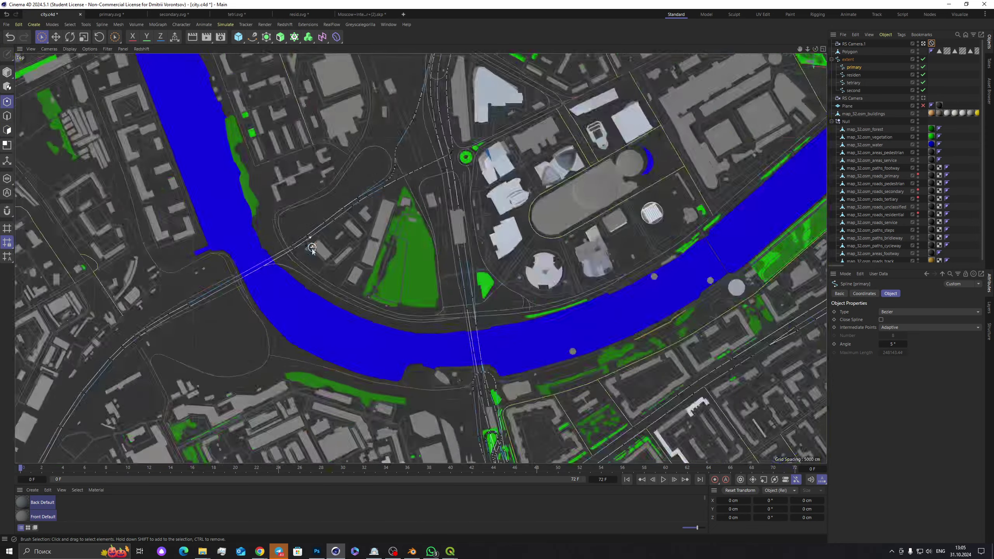
pyautogui.scroll(2, 311, 248)
pyautogui.click(286, 250)
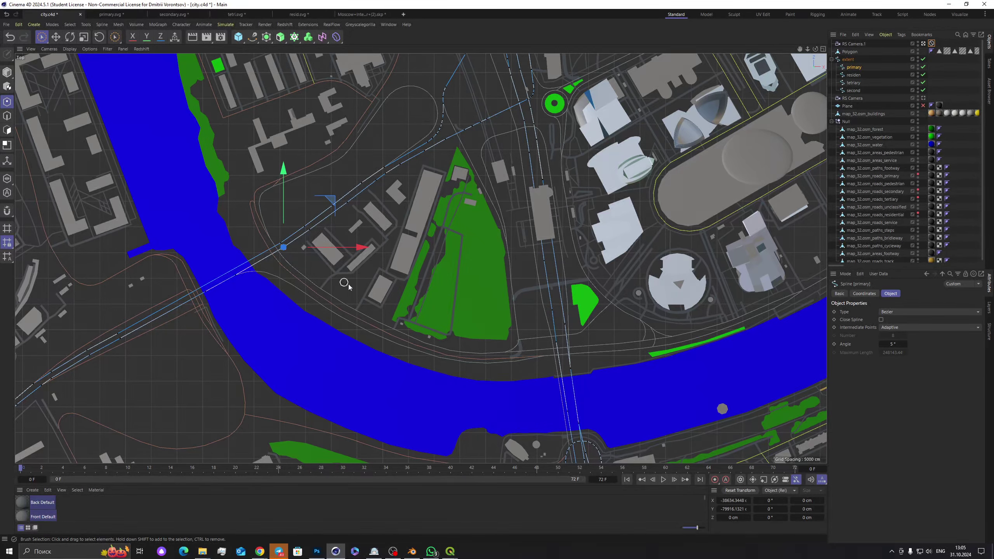
pyautogui.scroll(-3, 458, 287)
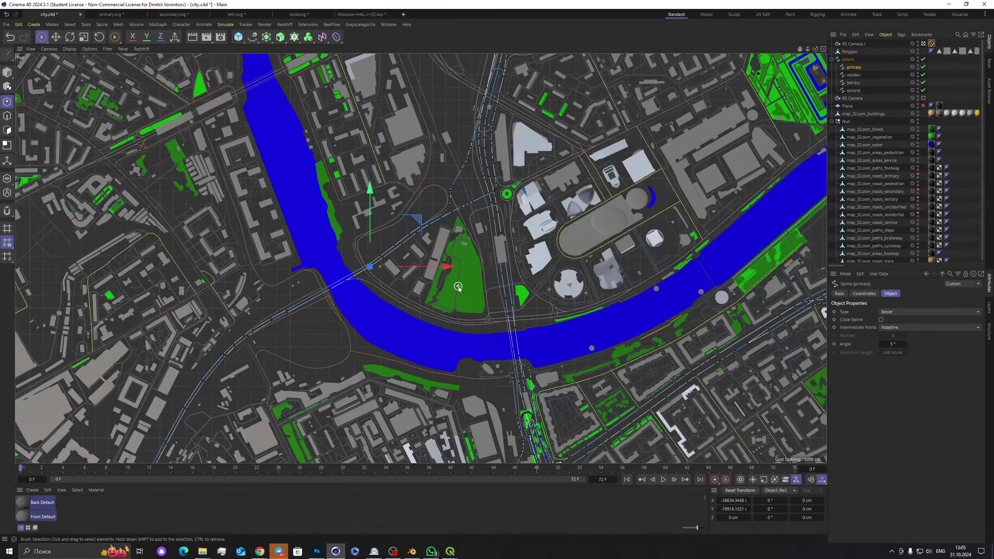
pyautogui.click(73, 26)
pyautogui.click(121, 198)
pyautogui.scroll(-2, 363, 267)
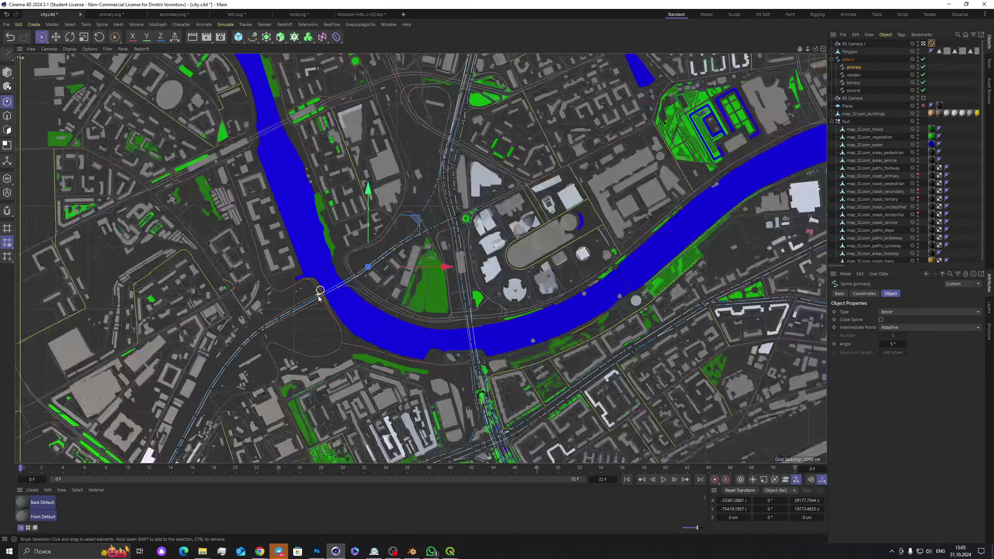
pyautogui.scroll(4, 319, 297)
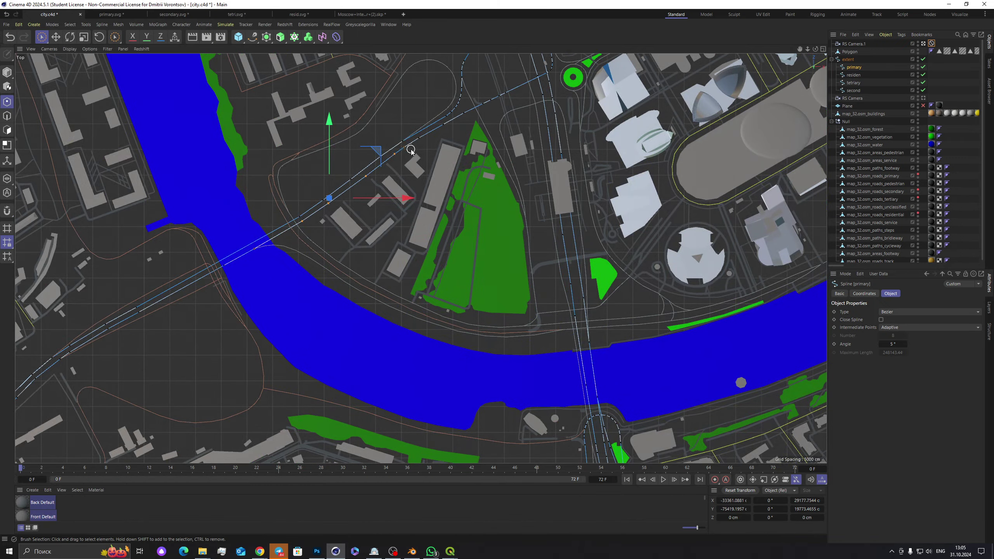
pyautogui.scroll(-8, 403, 152)
pyautogui.scroll(5, 414, 164)
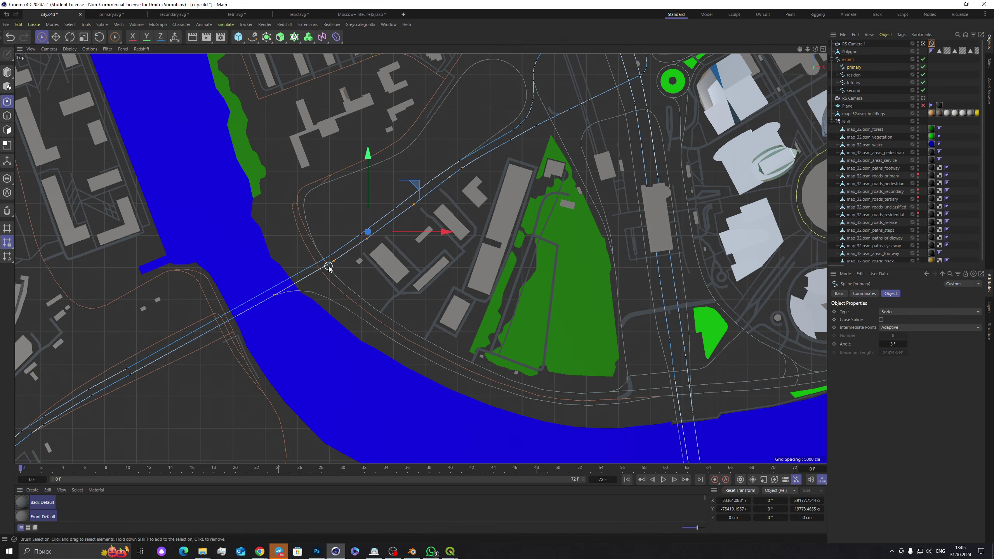
pyautogui.scroll(-2, 325, 264)
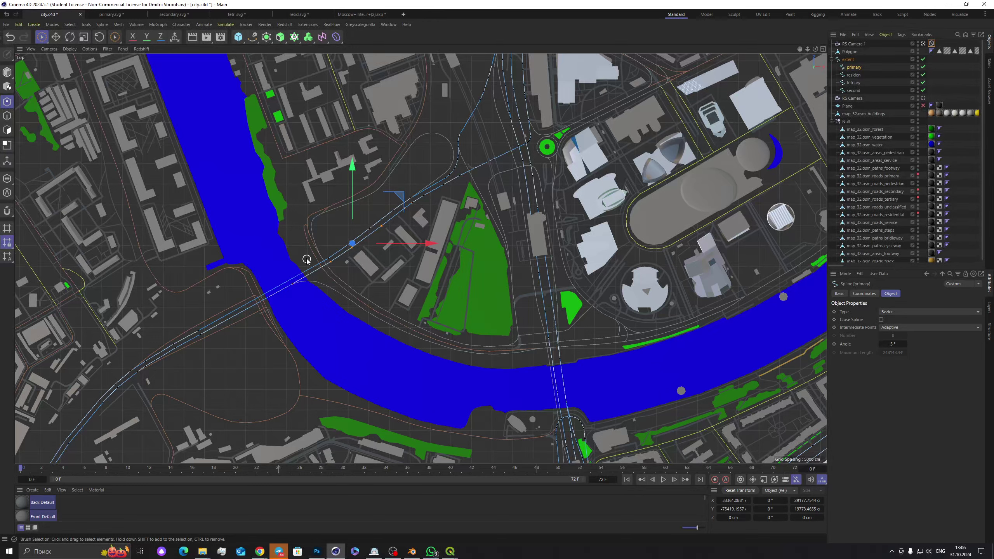
pyautogui.scroll(-3, 470, 184)
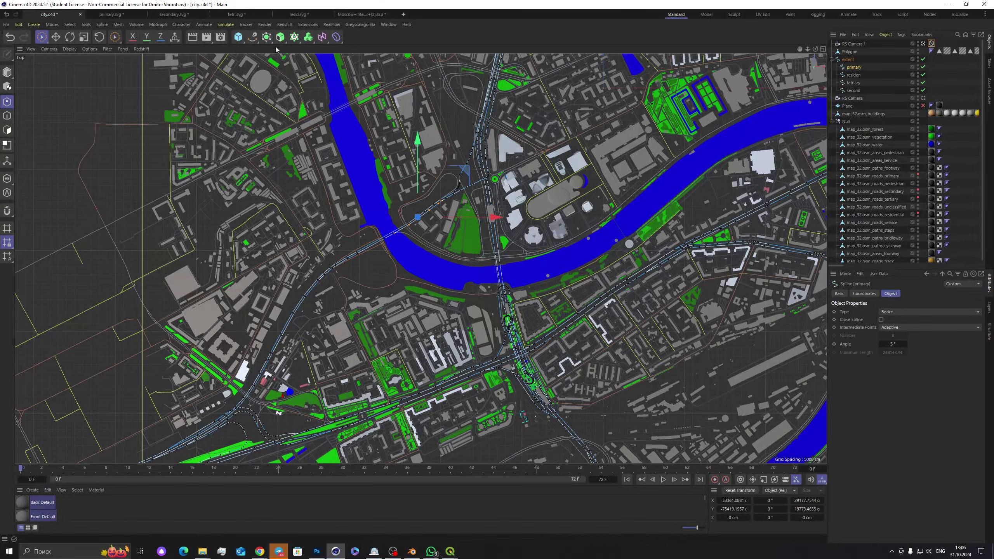
# Step: Place the primary road spline inside a new Connect generator and convert the generator into a single editable spline
pyautogui.click(266, 38)
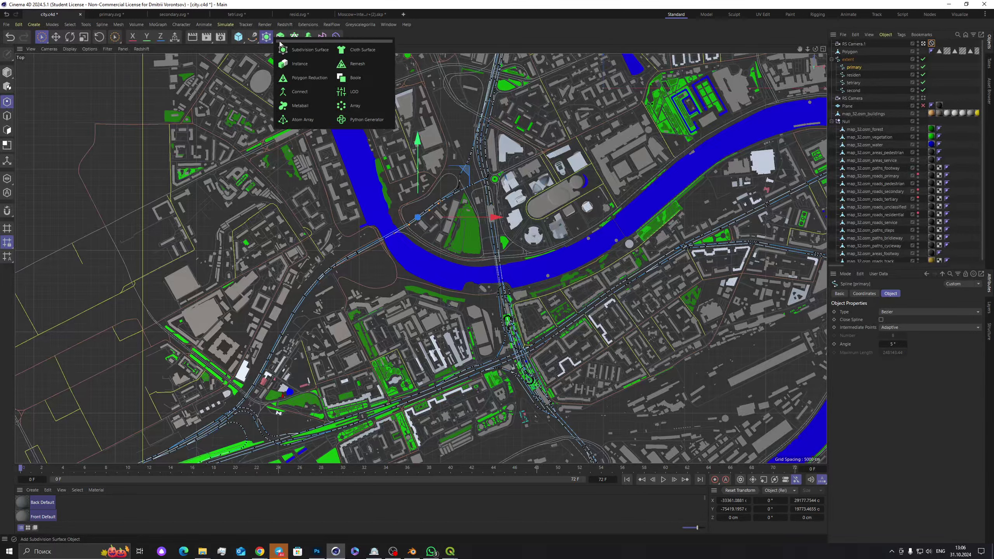
pyautogui.click(282, 38)
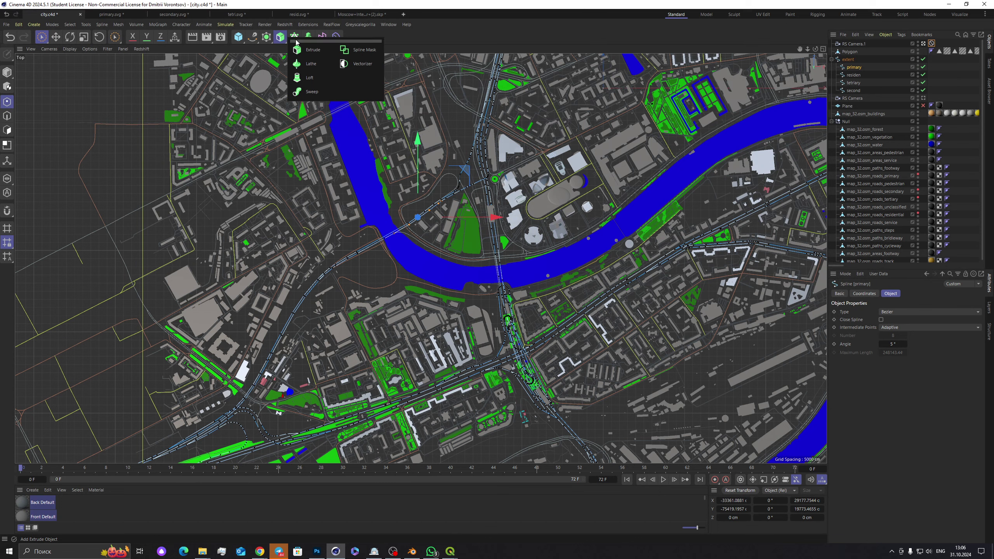
pyautogui.click(294, 38)
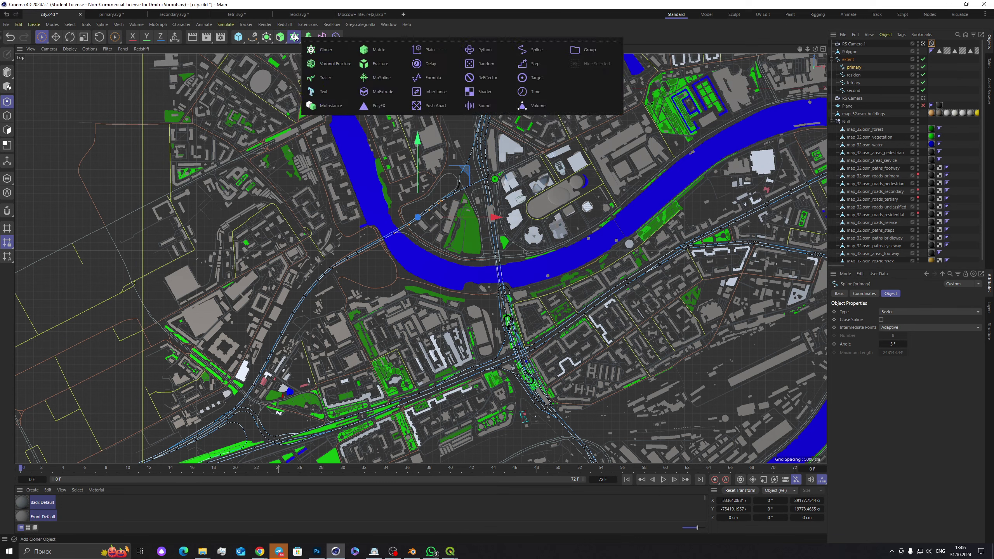
pyautogui.click(266, 37)
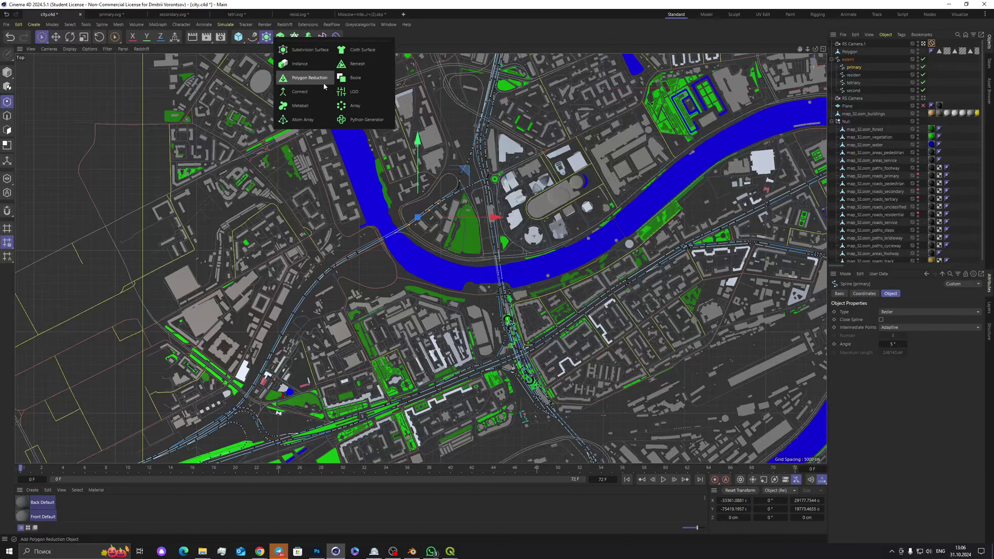
pyautogui.click(305, 97)
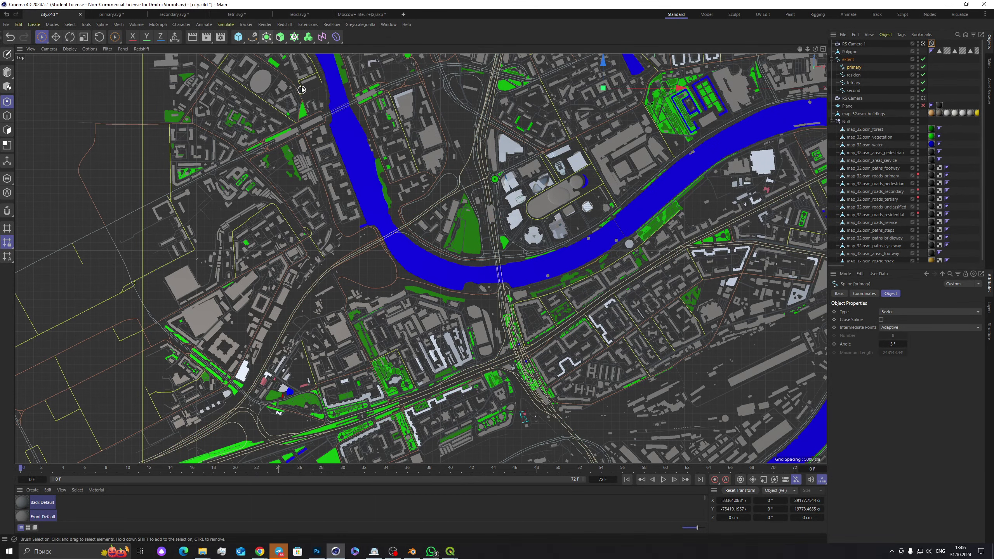
pyautogui.moveTo(852, 77); pyautogui.dragTo(852, 47)
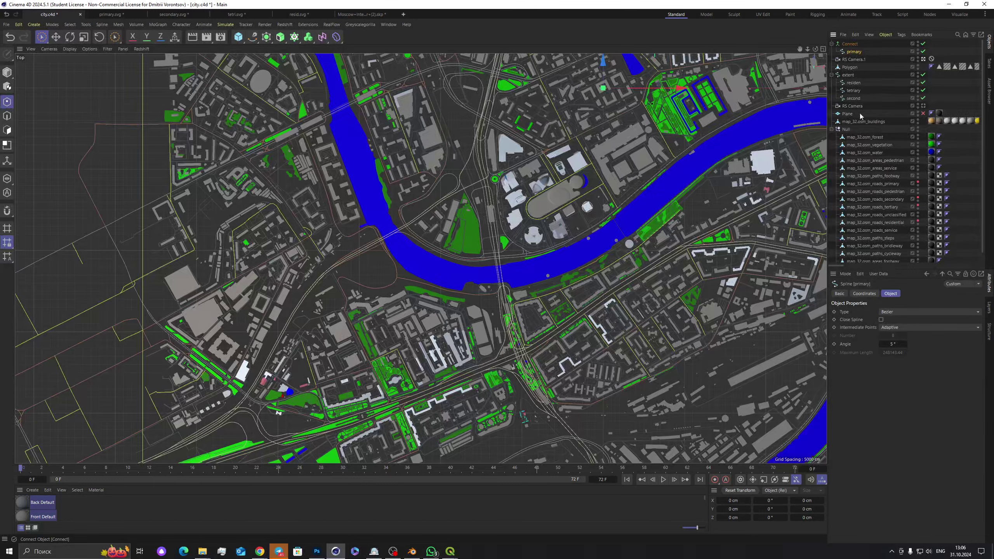
pyautogui.press('Up')
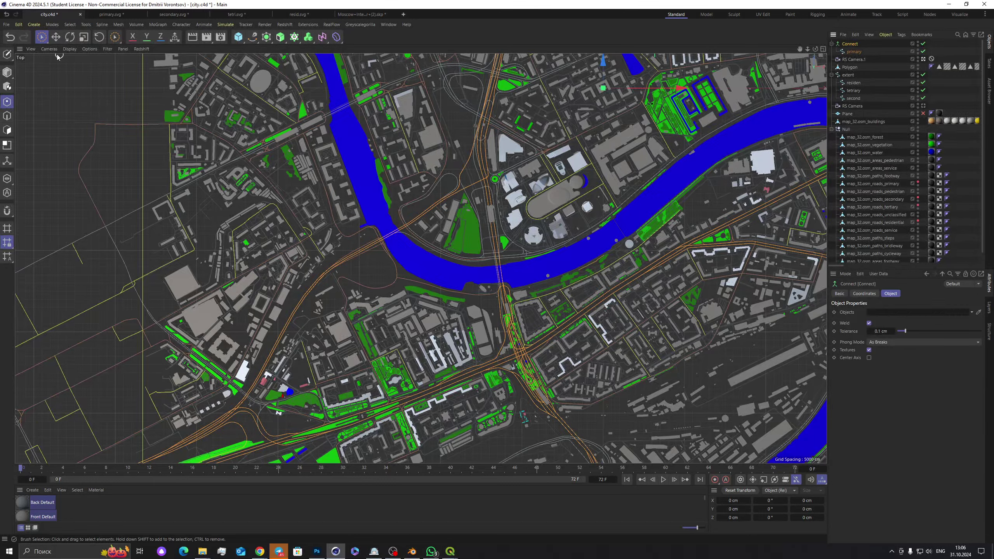
pyautogui.click(7, 55)
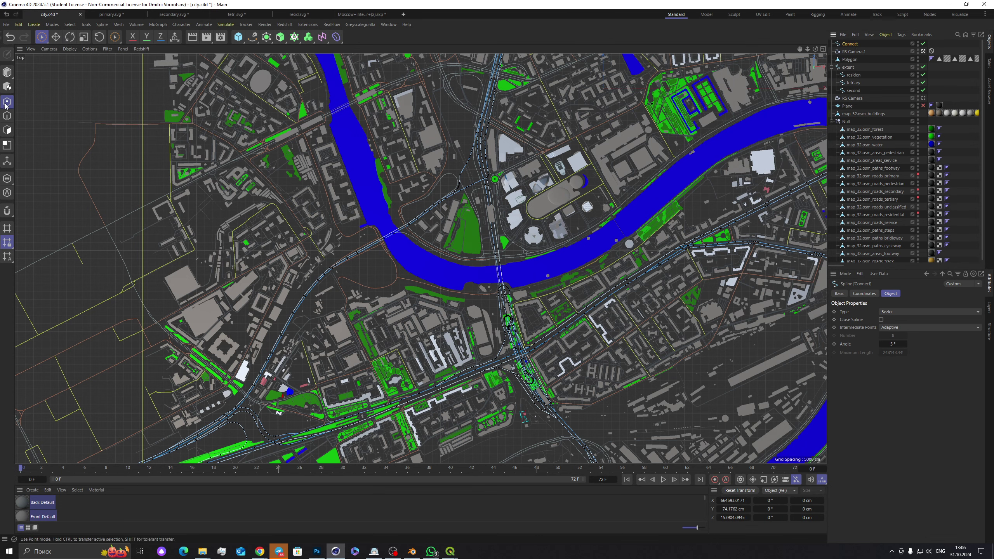
# Step: Select a point of the joined road spline northwest of the triangular park, expand to its connected points, and examine how far the selection reaches
pyautogui.click(430, 212)
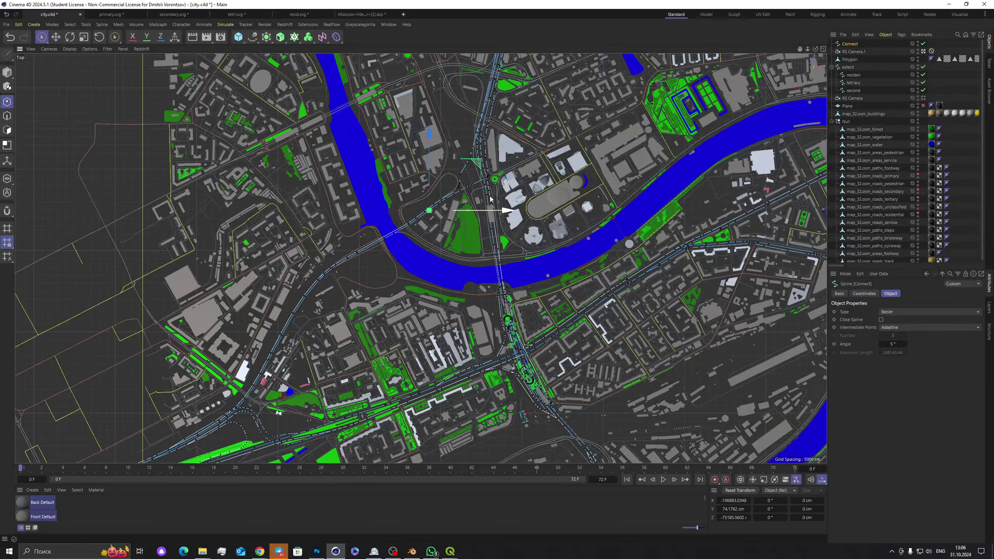
pyautogui.click(70, 25)
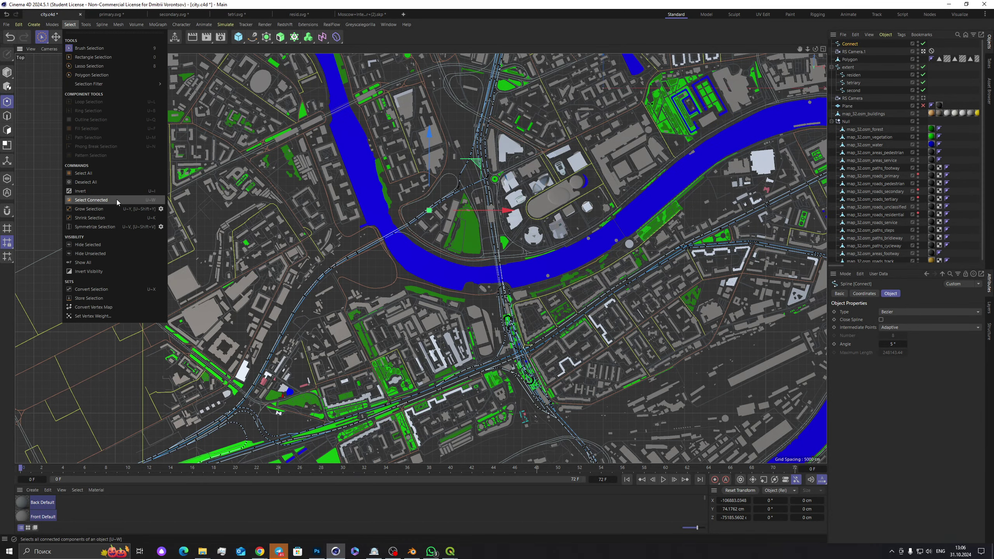
pyautogui.click(91, 200)
pyautogui.scroll(-5, 446, 305)
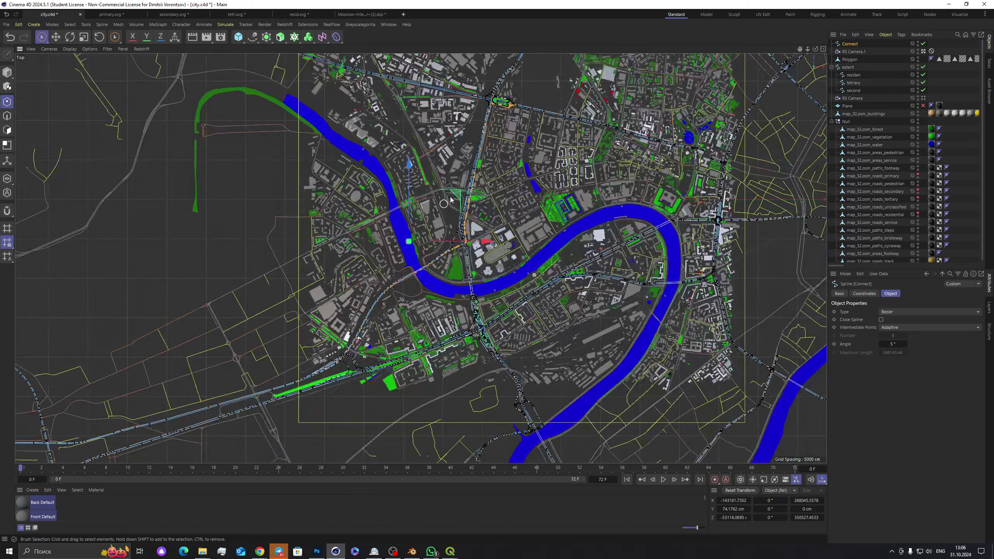
pyautogui.scroll(-2, 450, 200)
pyautogui.scroll(10, 431, 180)
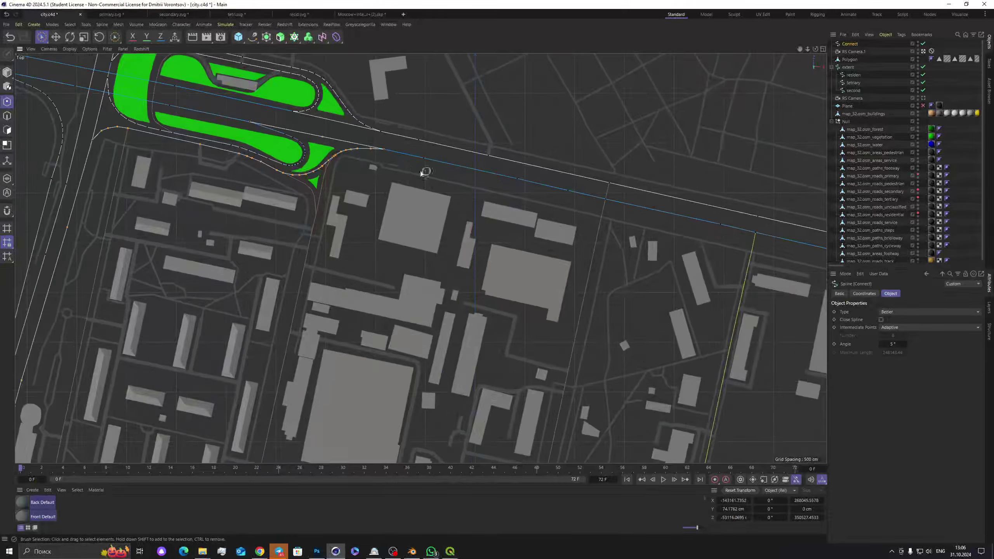
pyautogui.scroll(-10, 423, 173)
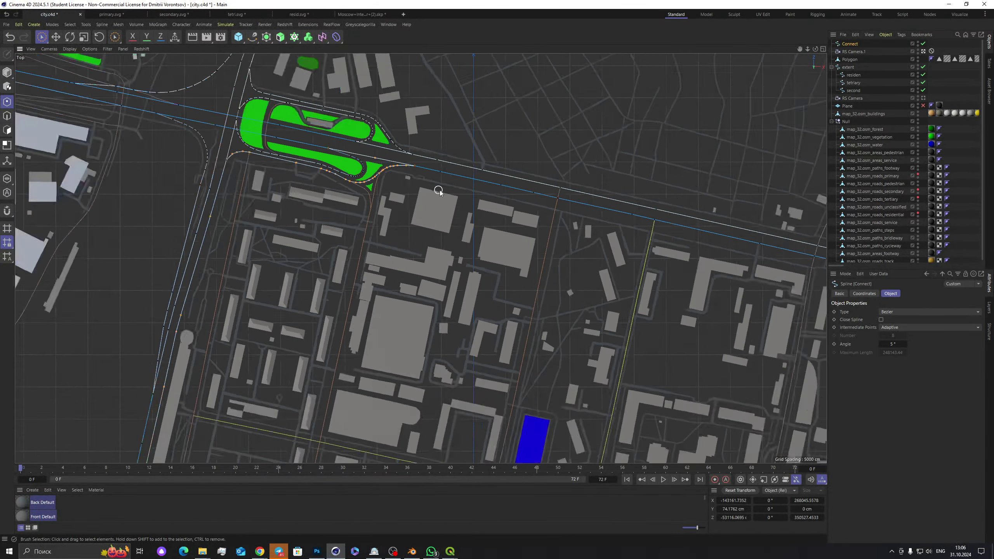
pyautogui.scroll(-4, 438, 190)
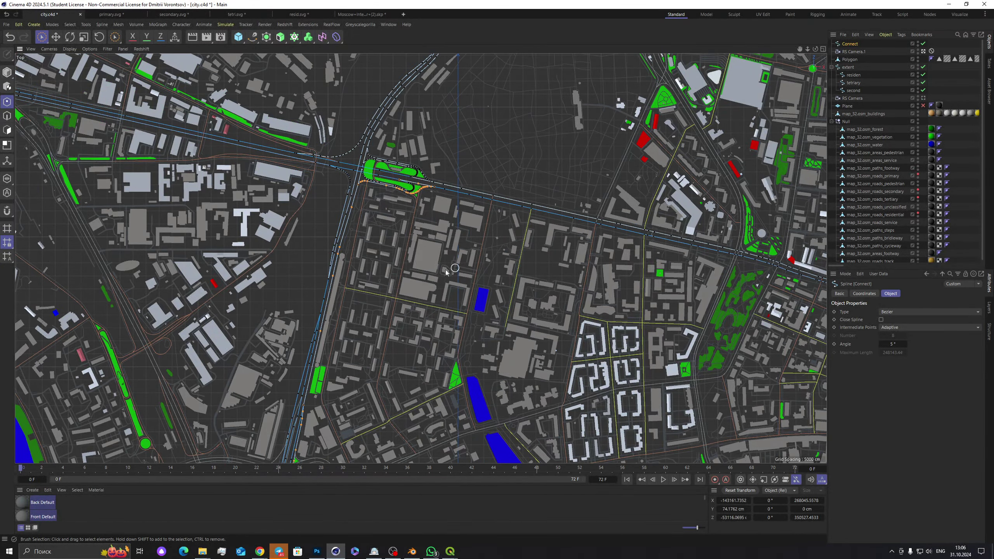
pyautogui.scroll(-8, 446, 272)
pyautogui.scroll(8, 271, 150)
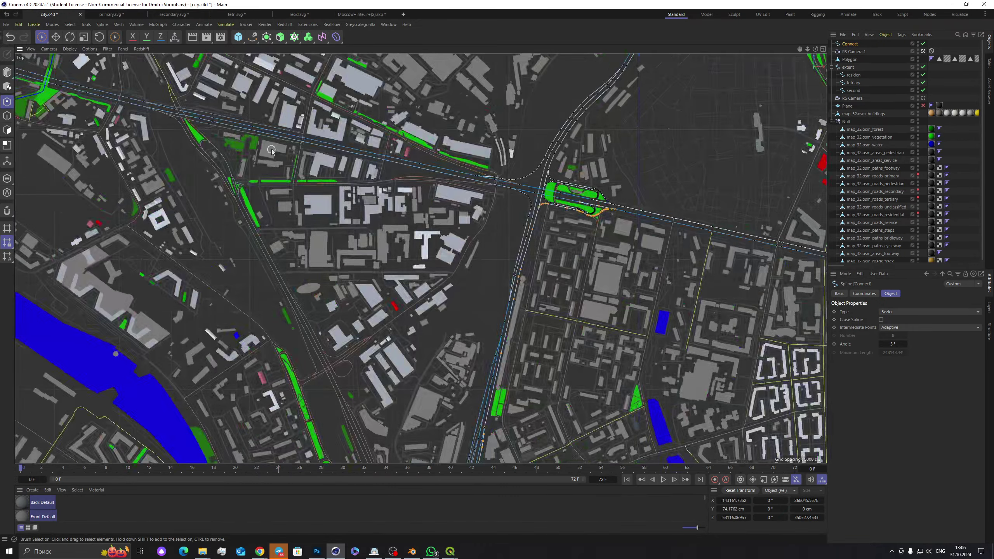
# Step: Select a point on the avenue in the northwest of the city, expand to its connected points, and check the selection's extent
pyautogui.click(252, 126)
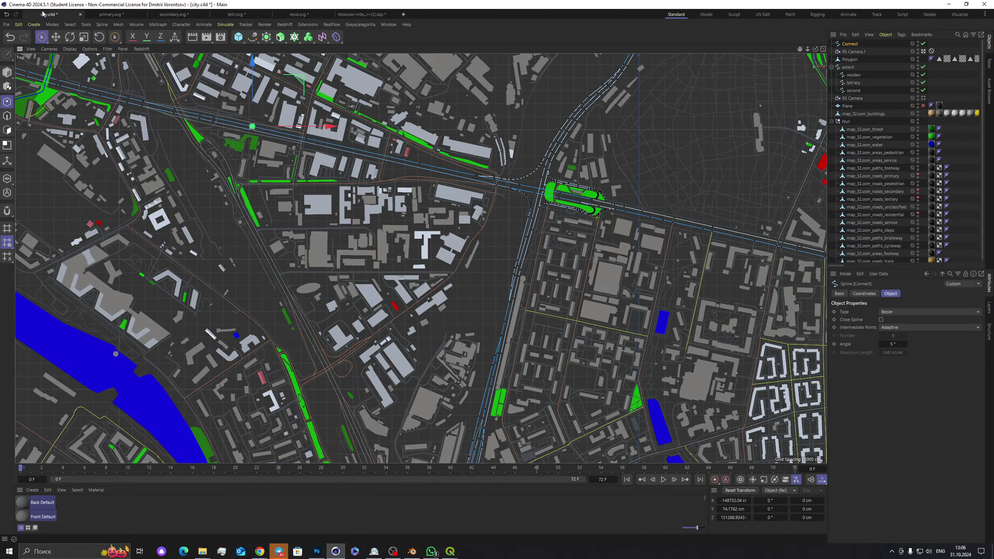
pyautogui.click(70, 25)
pyautogui.click(92, 200)
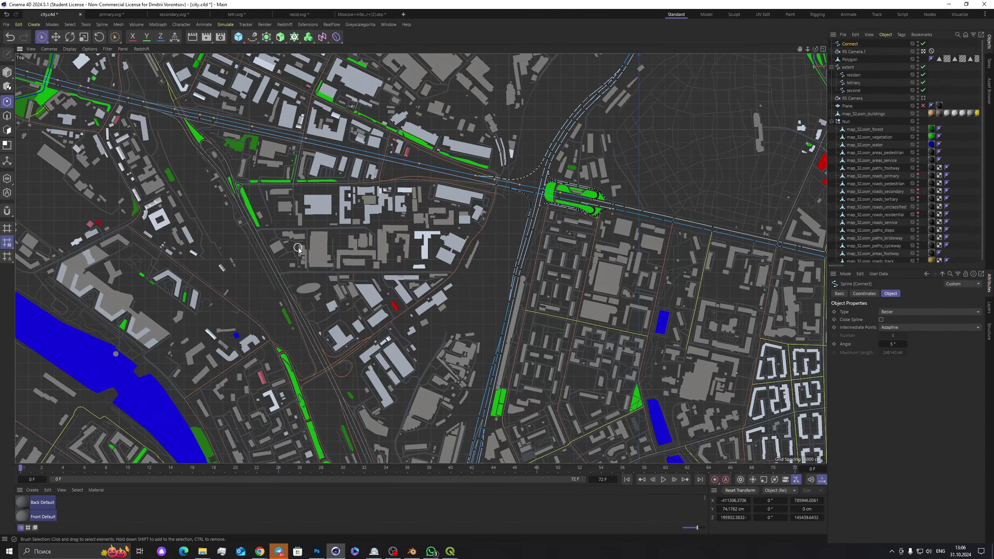
pyautogui.scroll(-6, 299, 251)
pyautogui.scroll(-2, 300, 256)
pyautogui.scroll(4, 305, 253)
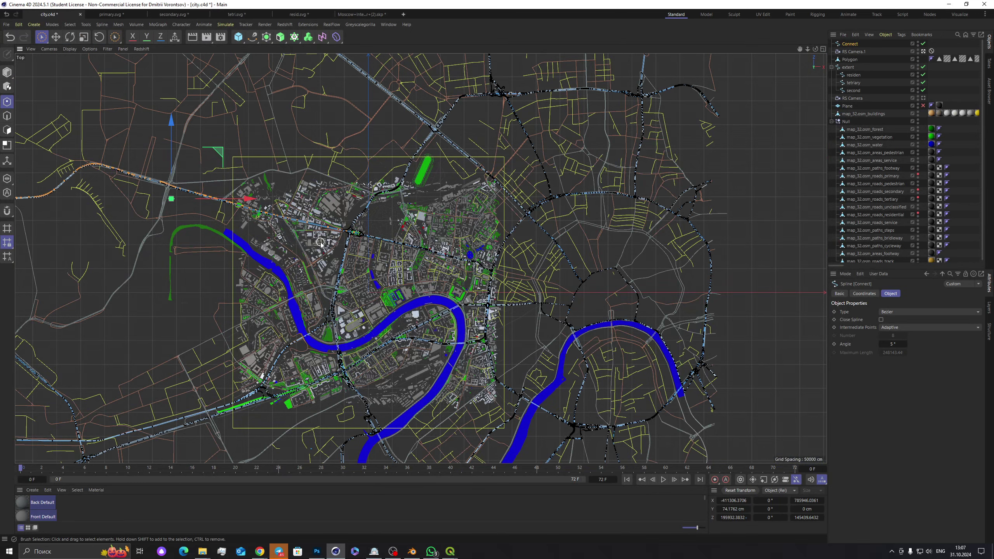
# Step: Rename the joined road spline as primary
pyautogui.doubleClick(853, 44)
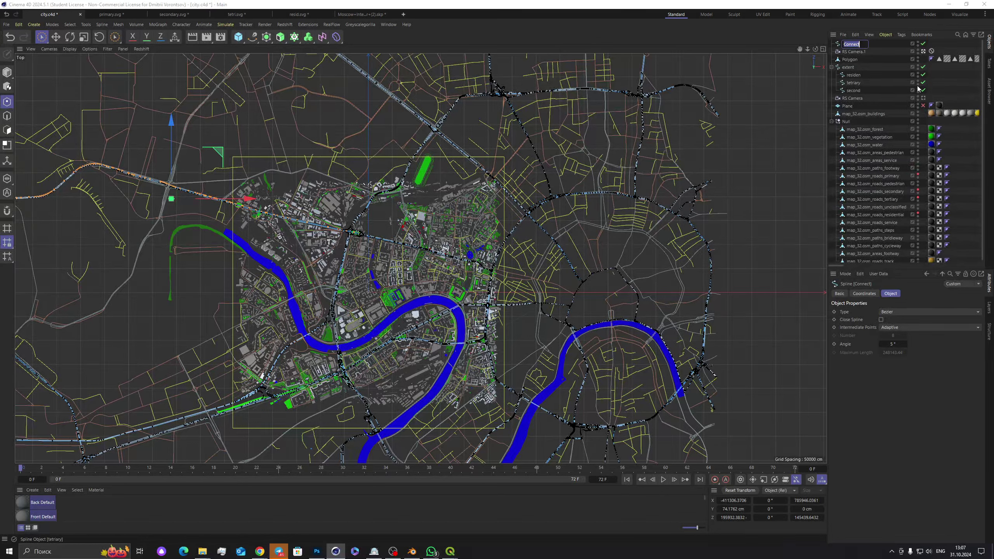
pyautogui.write('primary')
pyautogui.click(854, 91)
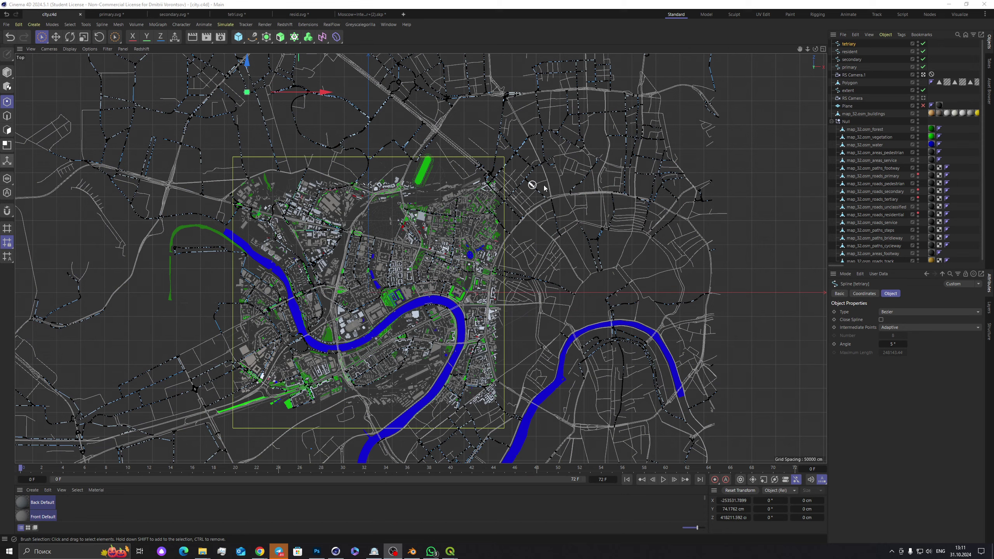
# Step: In the full-size perspective view, check the connected points of the secondary road spline beside the park, then clear the selection
pyautogui.click(851, 59)
pyautogui.middleClick(263, 168)
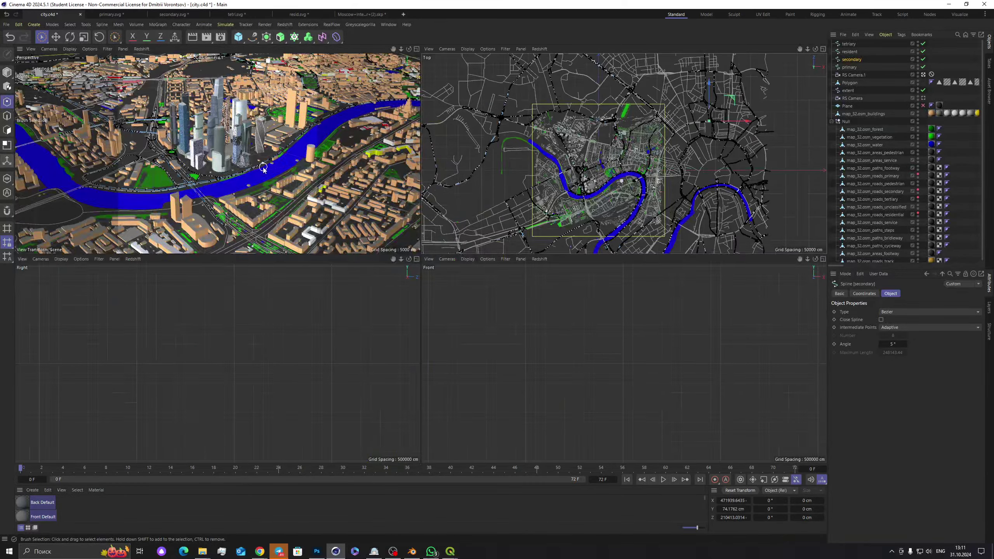
pyautogui.middleClick(263, 168)
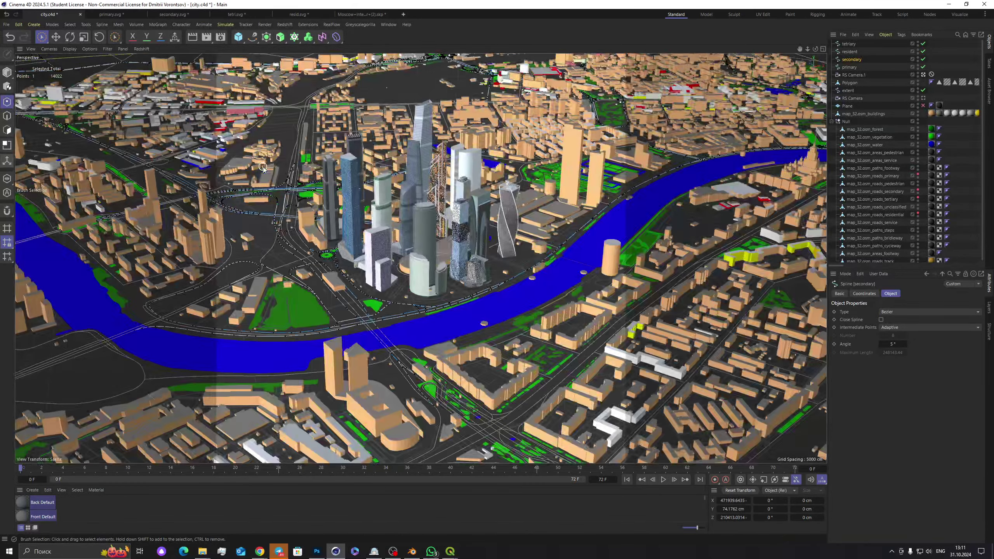
pyautogui.click(321, 301)
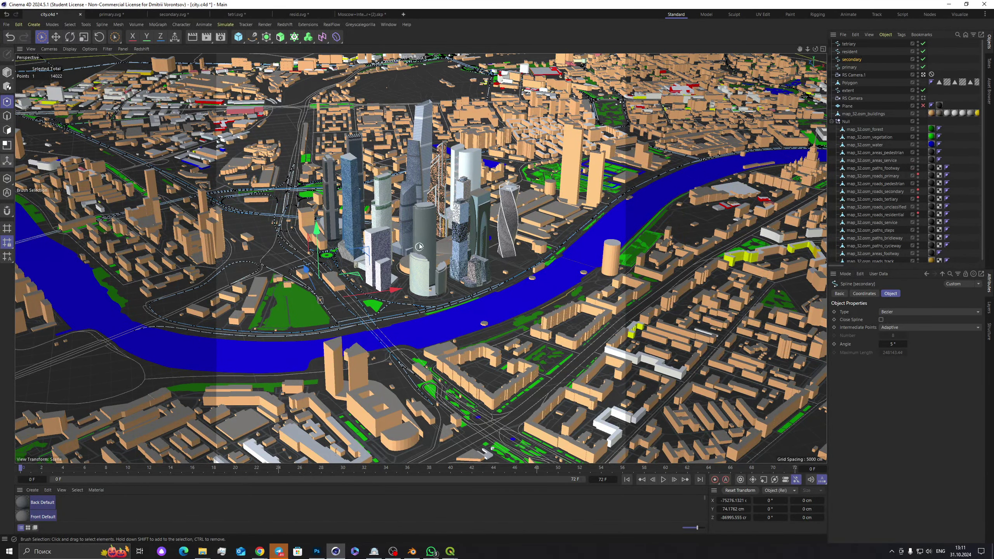
pyautogui.click(70, 25)
pyautogui.click(118, 200)
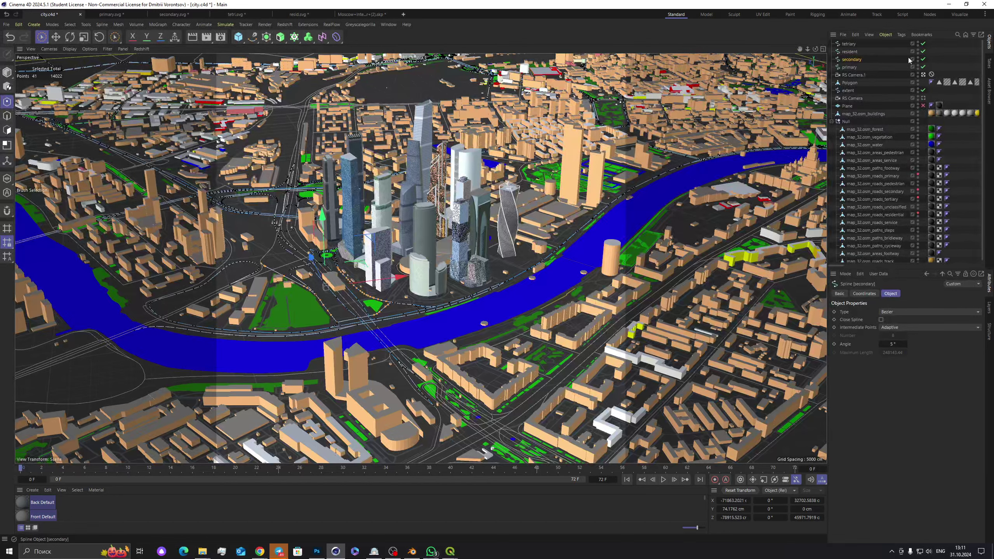
pyautogui.click(940, 55)
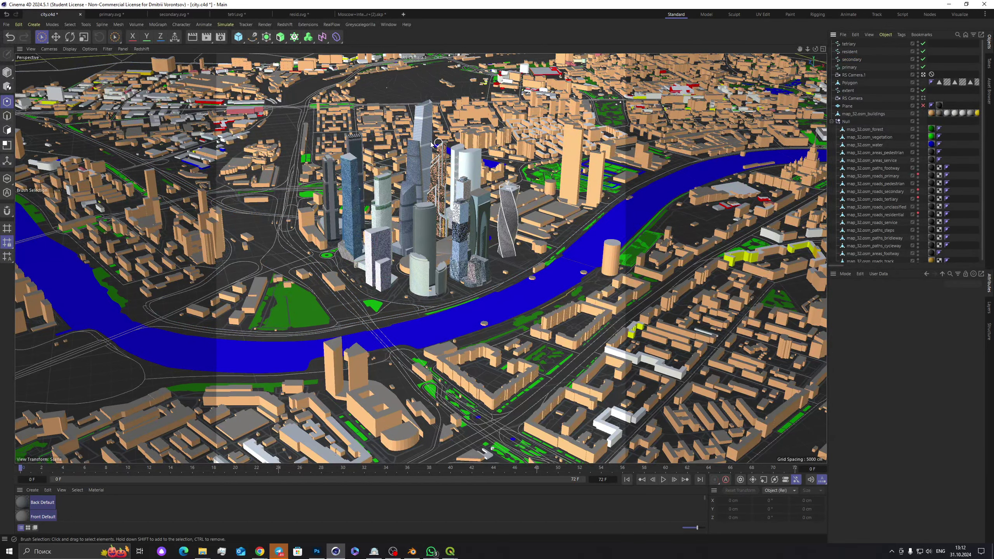
# Step: Enable the ground Plane object and select it
pyautogui.click(918, 107)
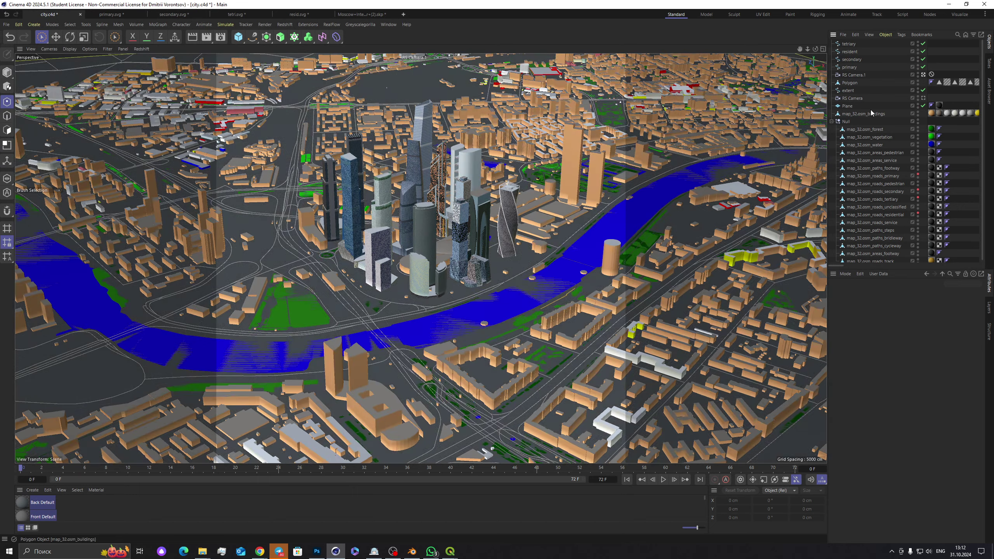
pyautogui.click(847, 106)
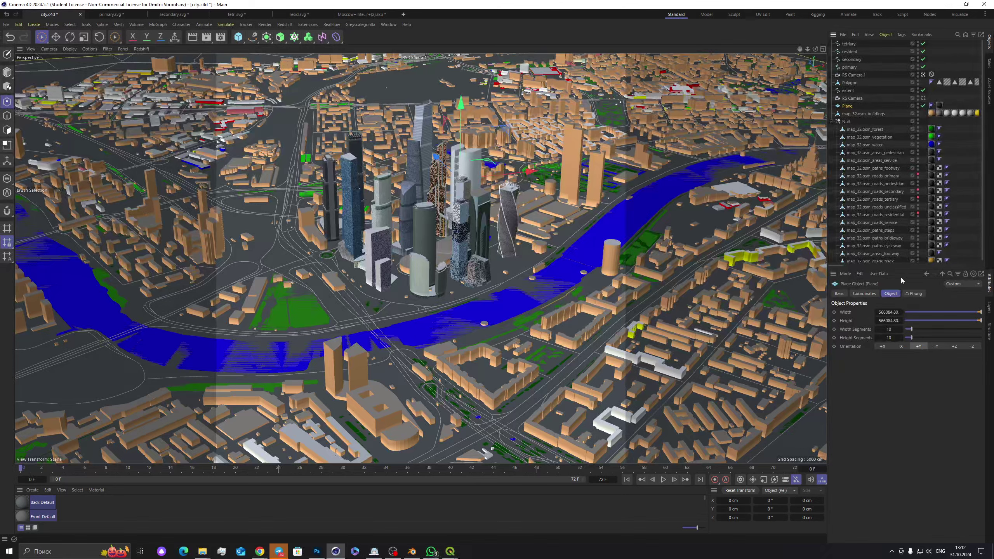
# Step: Switch to Chrome to view the city render in the RZD TSM Behance project, then return to Cinema 4D
pyautogui.moveTo(260, 551)
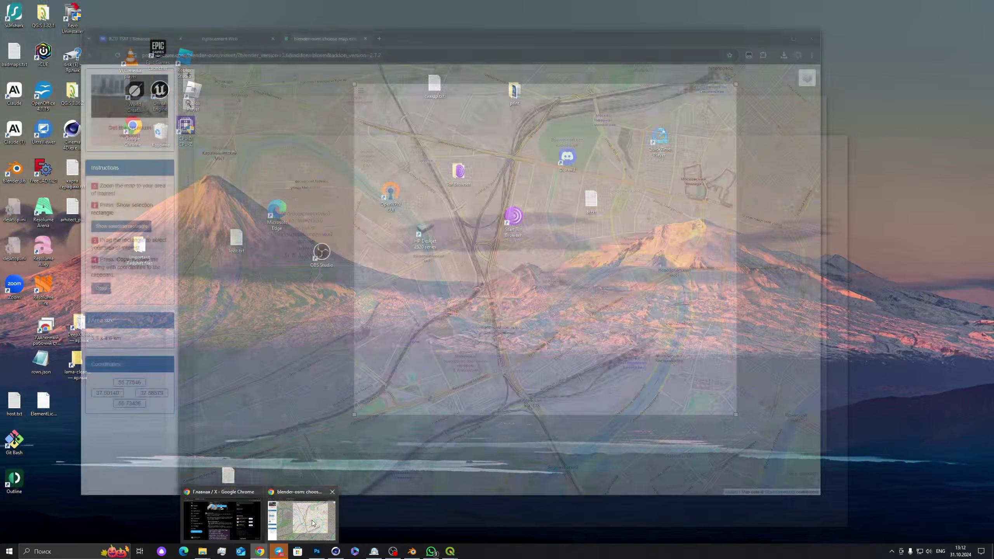
pyautogui.click(302, 517)
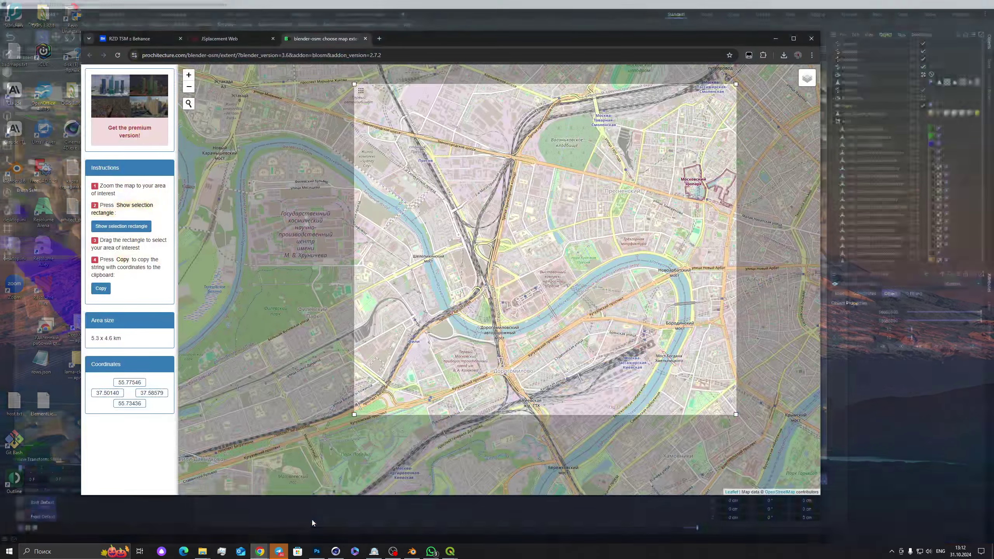
pyautogui.click(157, 38)
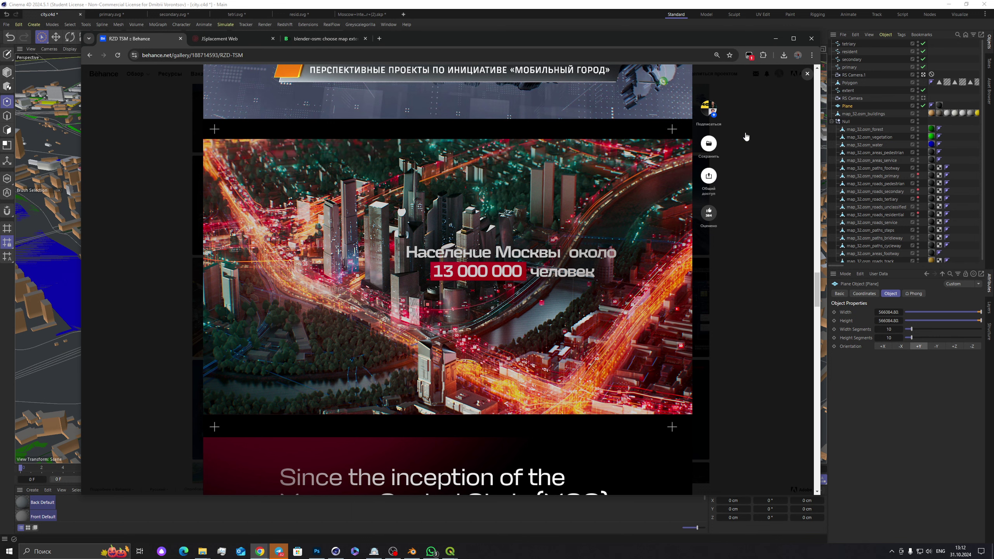
pyautogui.click(776, 39)
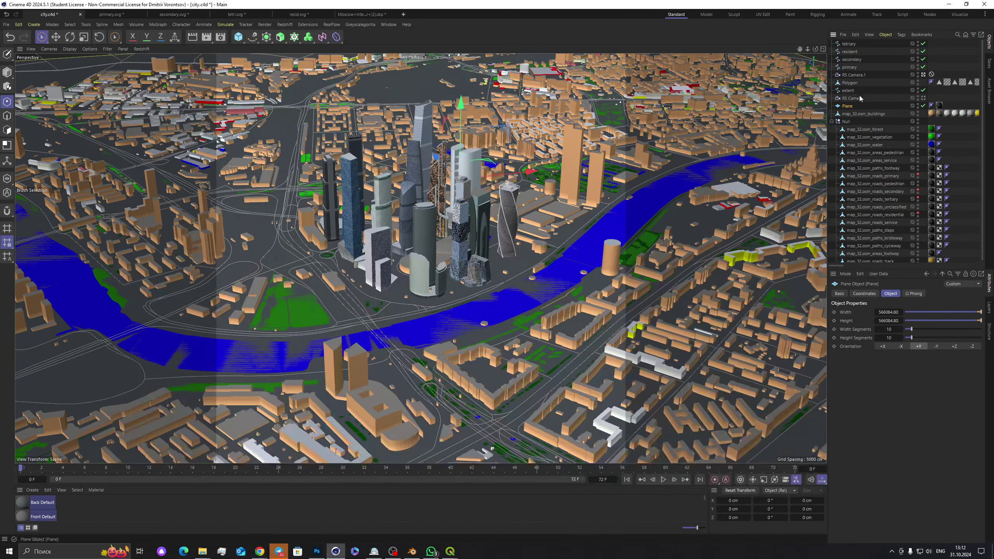
# Step: Copy the Plane and map_32.osm_water objects into a new project and display all four views
pyautogui.keyDown('ctrl'); pyautogui.click(861, 145); pyautogui.keyUp('ctrl')
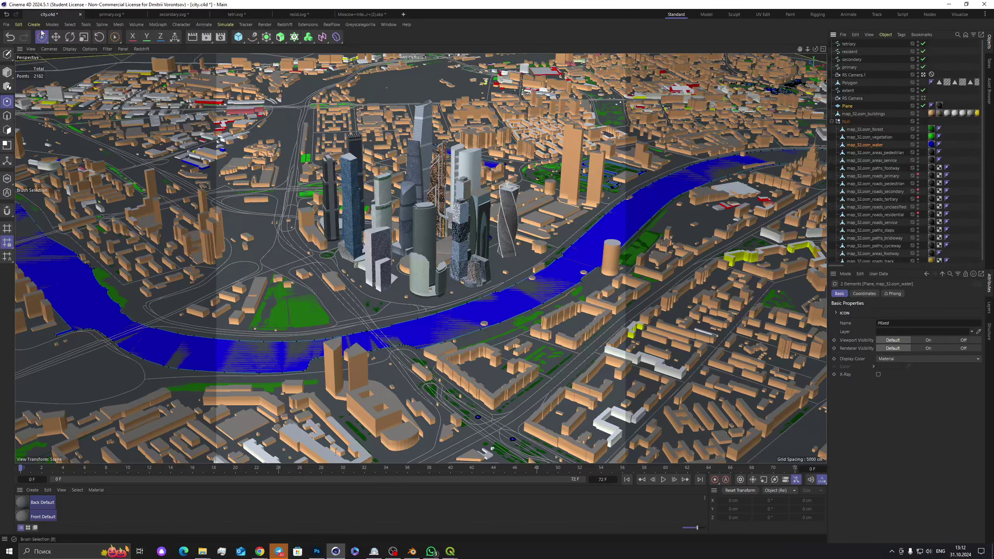
pyautogui.click(18, 25)
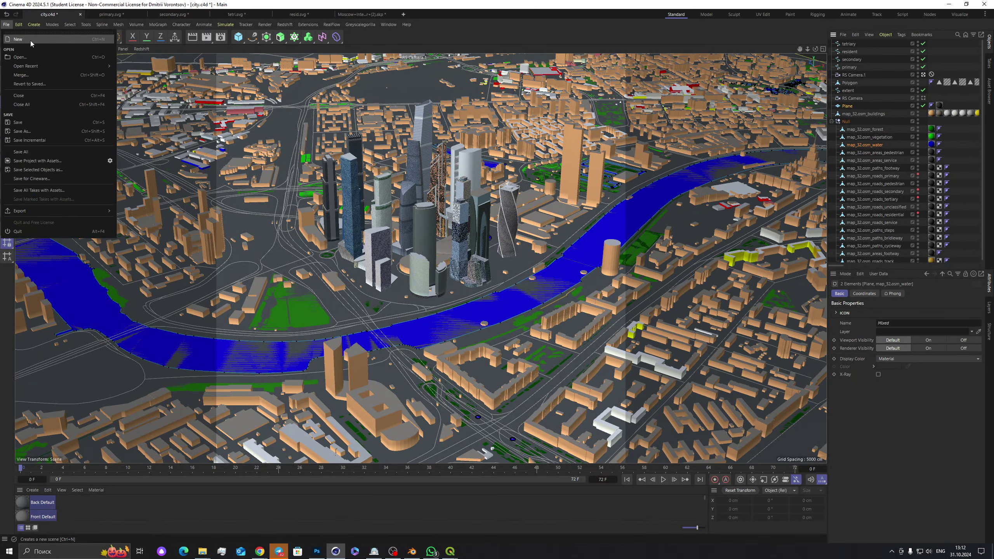
pyautogui.click(31, 45)
pyautogui.hotkey('ctrl', 'v')
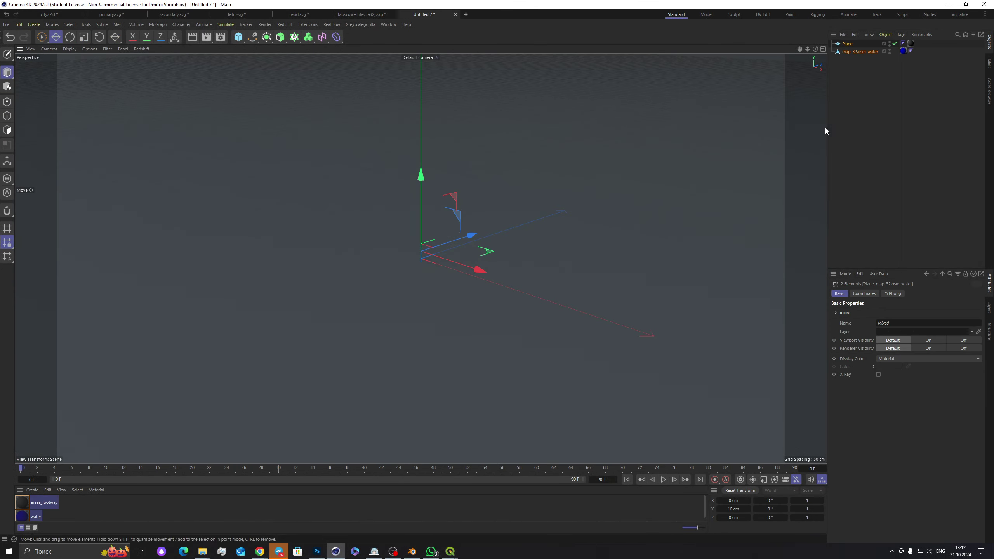
pyautogui.click(845, 129)
pyautogui.middleClick(360, 156)
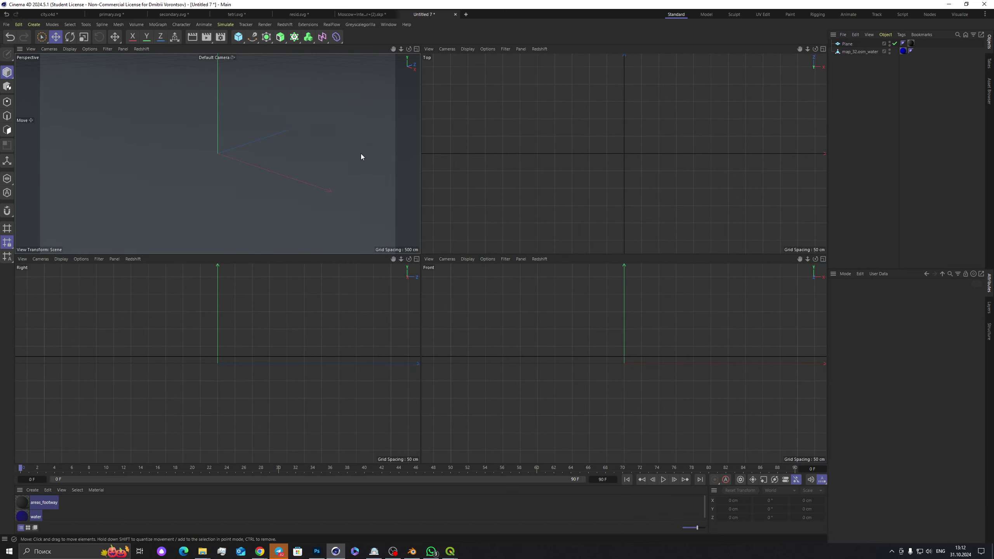
# Step: Select the map_32.osm_water object instead of the Plane in the object list
pyautogui.scroll(-10, 564, 134)
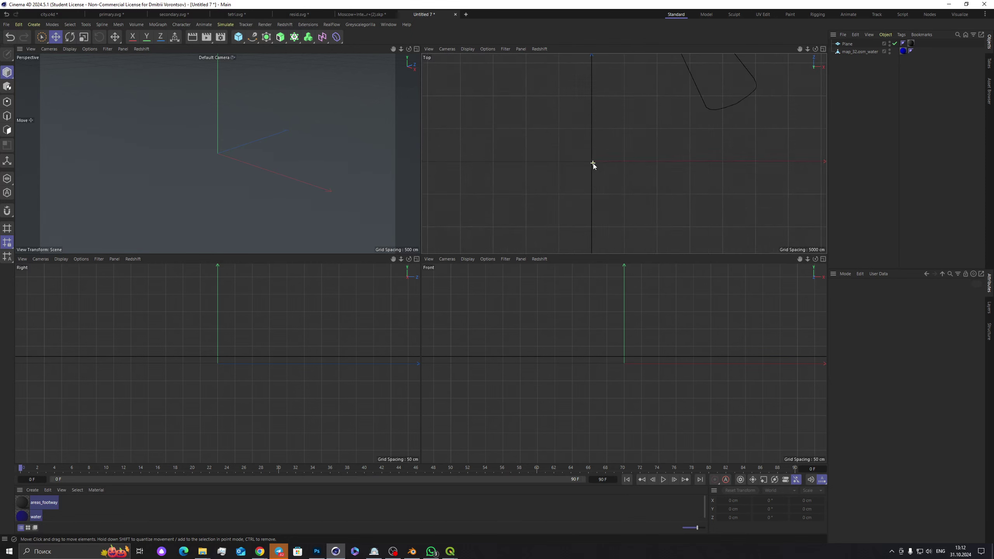
pyautogui.scroll(-6, 587, 160)
pyautogui.scroll(3, 584, 161)
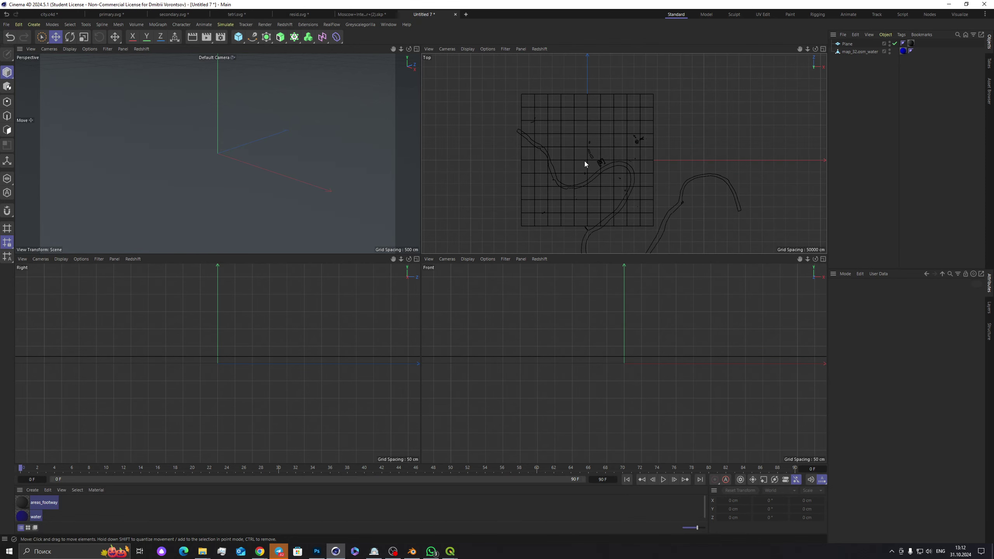
pyautogui.click(850, 44)
pyautogui.click(857, 52)
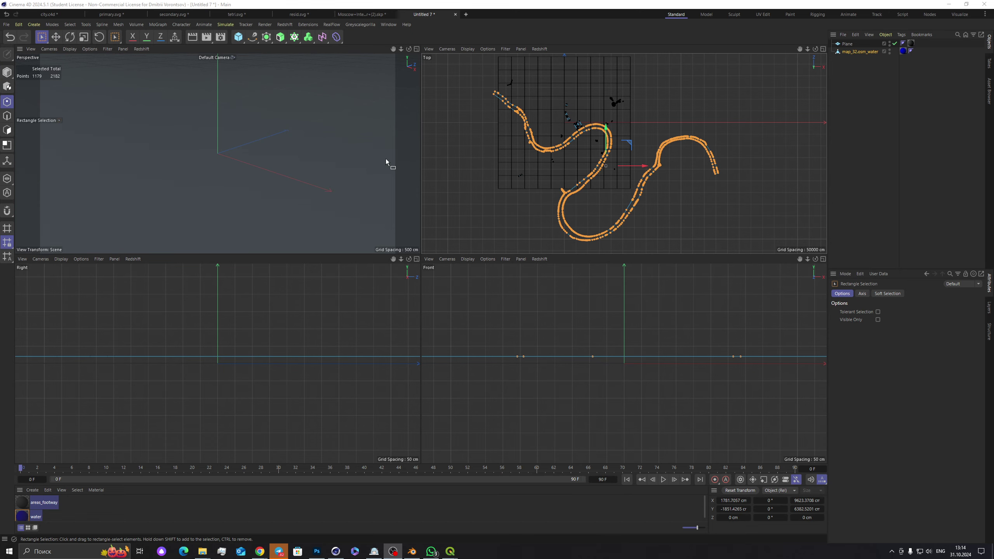
# Step: Enlarge the perspective view and set the project's view clipping to Huge
pyautogui.middleClick(310, 129)
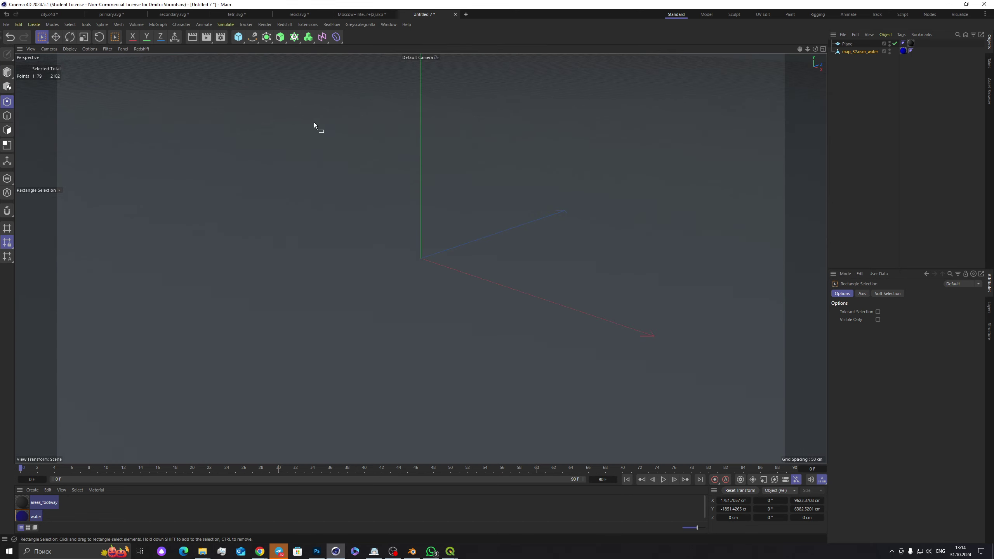
pyautogui.click(21, 24)
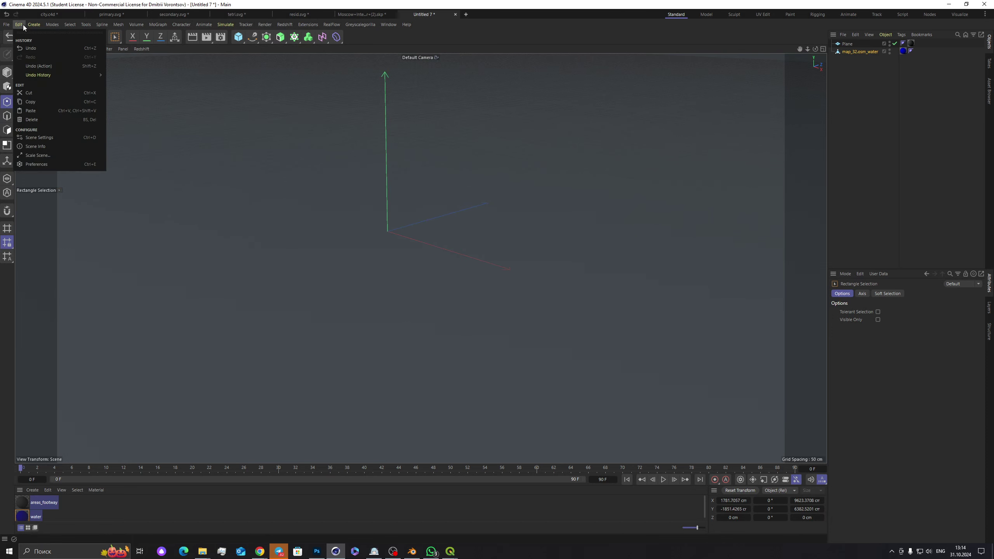
pyautogui.click(58, 137)
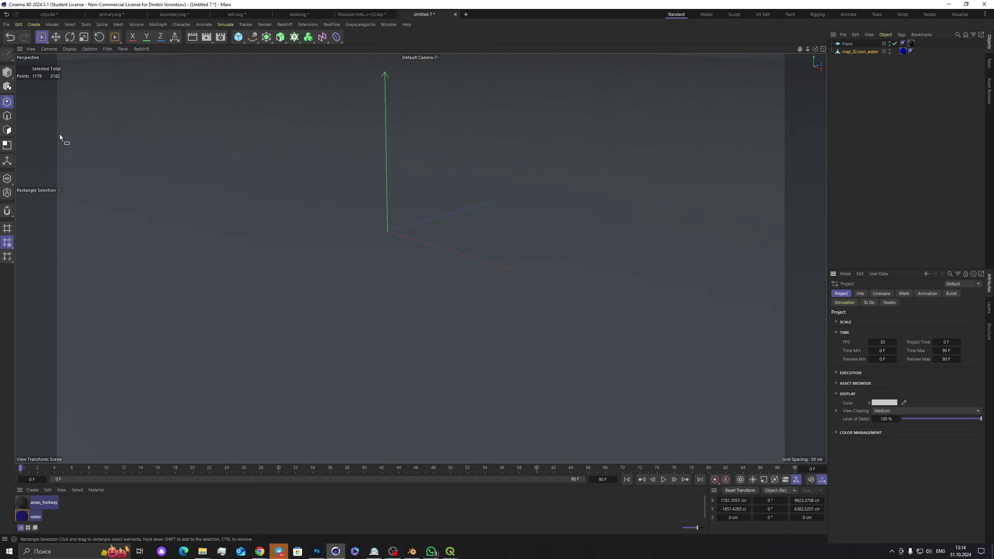
pyautogui.click(886, 411)
pyautogui.click(904, 456)
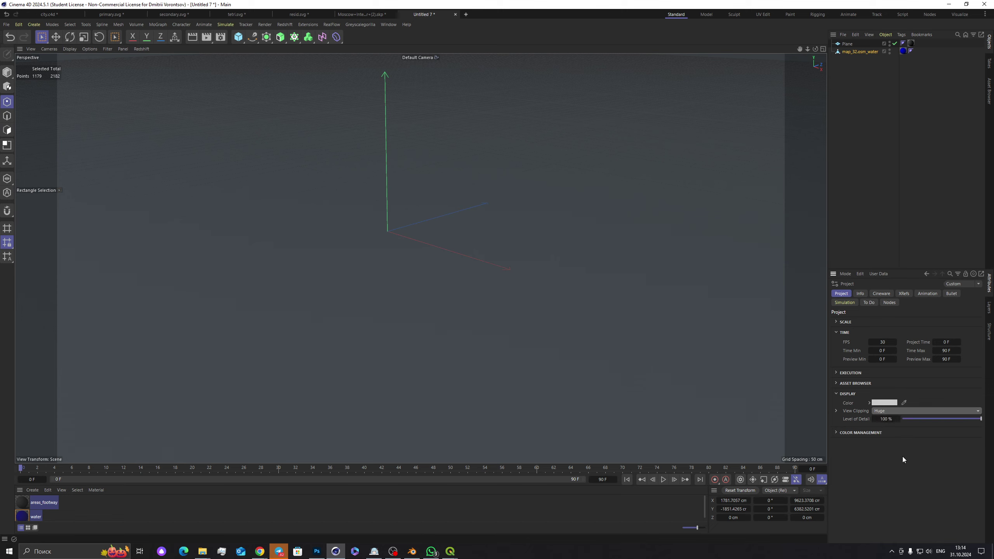
# Step: Select the river polygons of the water mesh with Brush Selection in polygon mode and open the modelling commands for them
pyautogui.scroll(-10, 500, 260)
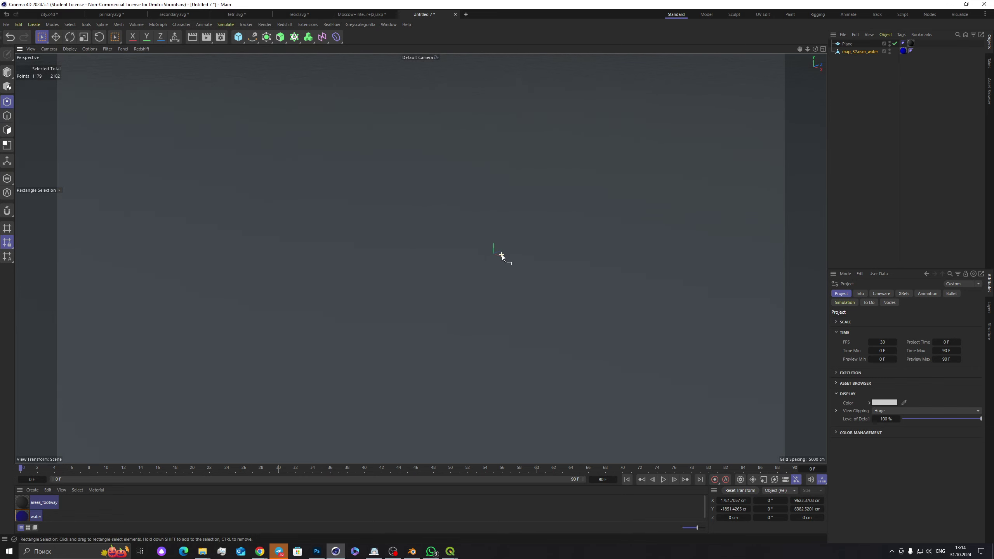
pyautogui.scroll(-5, 501, 254)
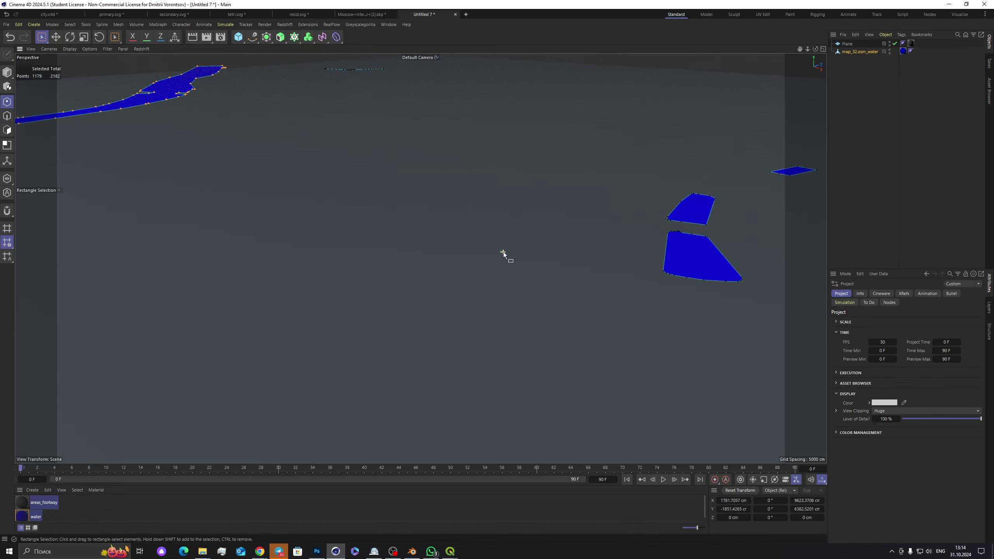
pyautogui.scroll(-8, 503, 253)
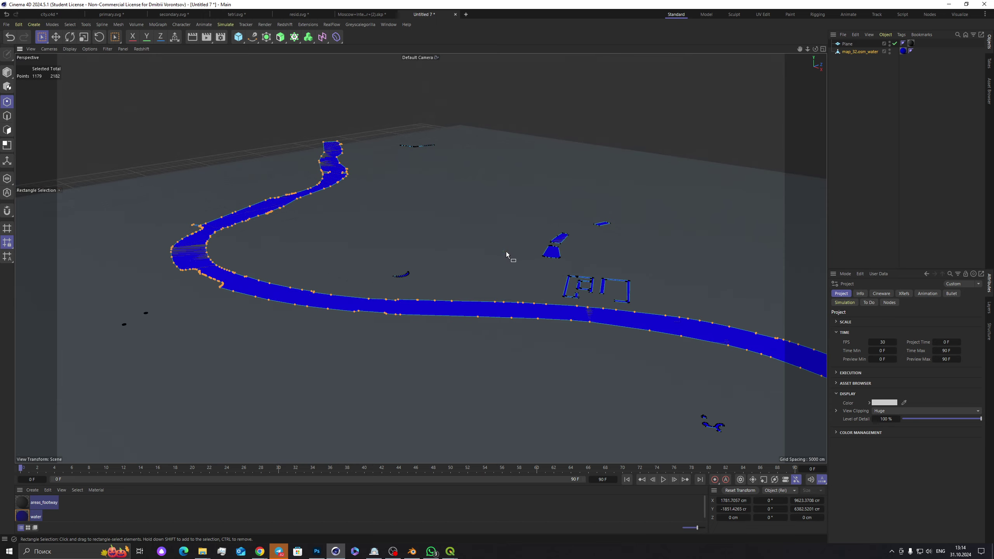
pyautogui.moveTo(815, 49); pyautogui.dragTo(790, 88)
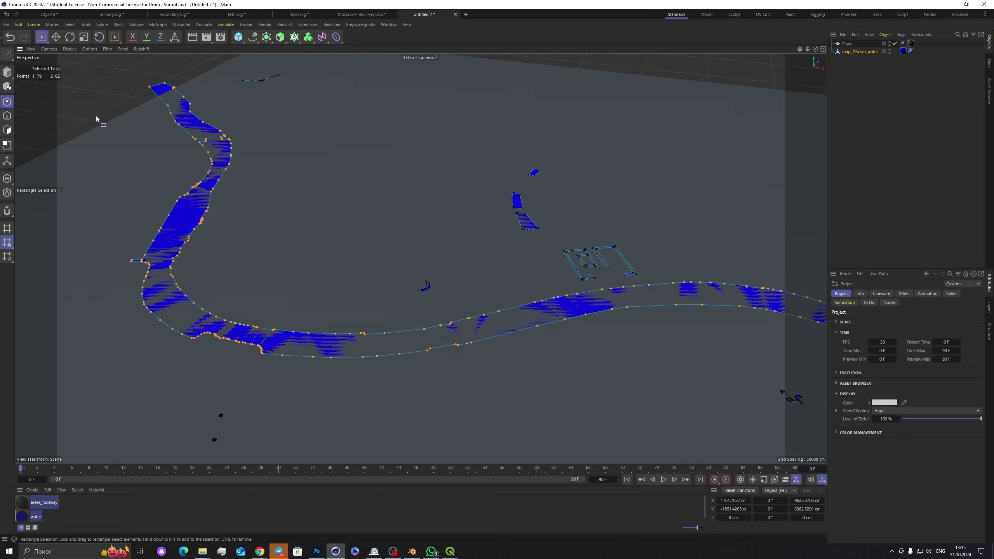
pyautogui.press('Return')
pyautogui.press('Return')
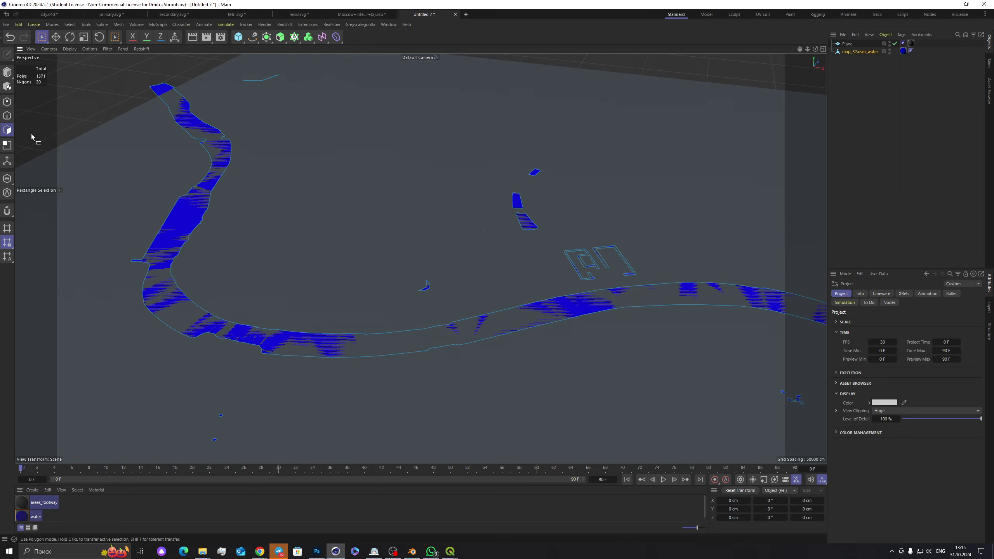
pyautogui.click(41, 38)
pyautogui.click(78, 50)
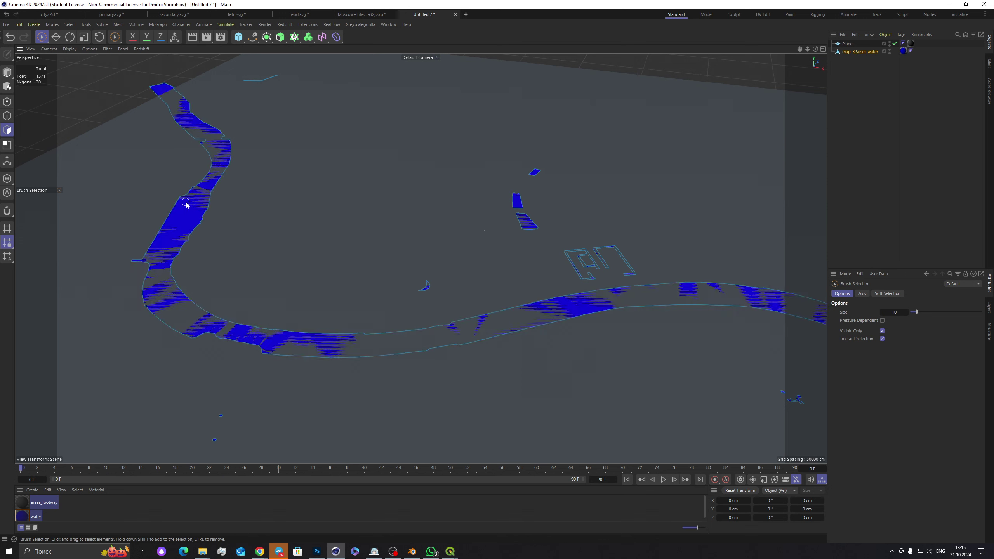
pyautogui.moveTo(186, 204); pyautogui.dragTo(191, 264)
pyautogui.rightClick(179, 220)
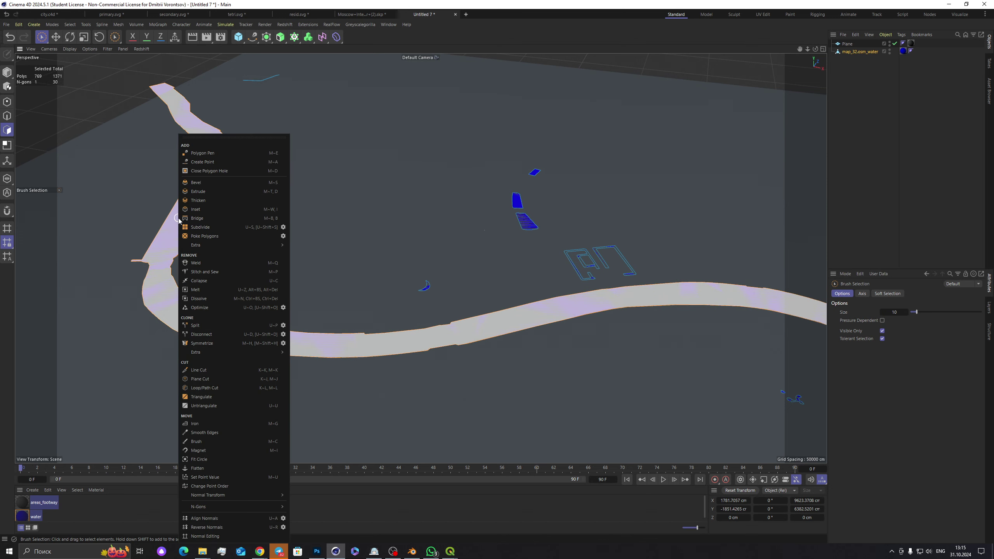
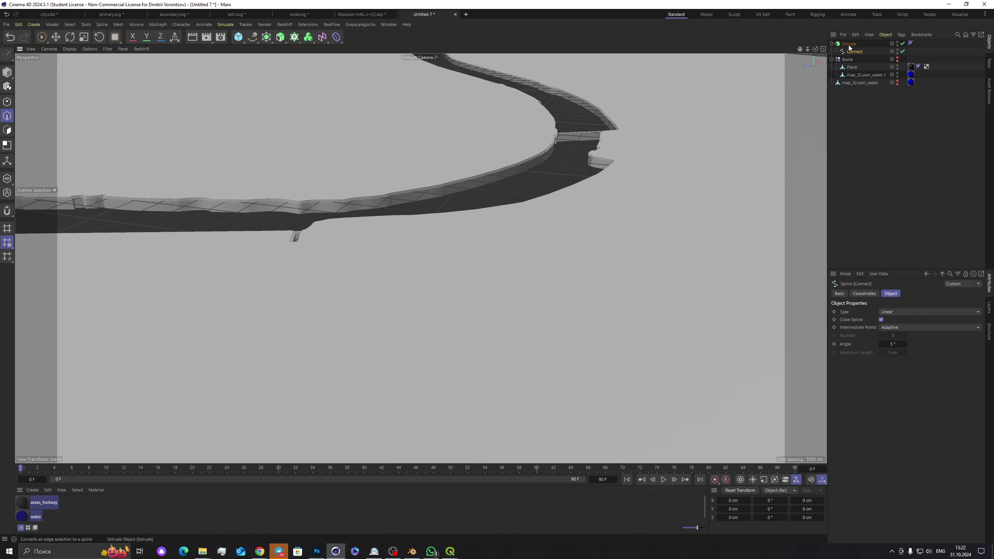
# Step: Copy the Extrude object with its Connect spline into city.c4d, with the Plane there disabled
pyautogui.click(848, 44)
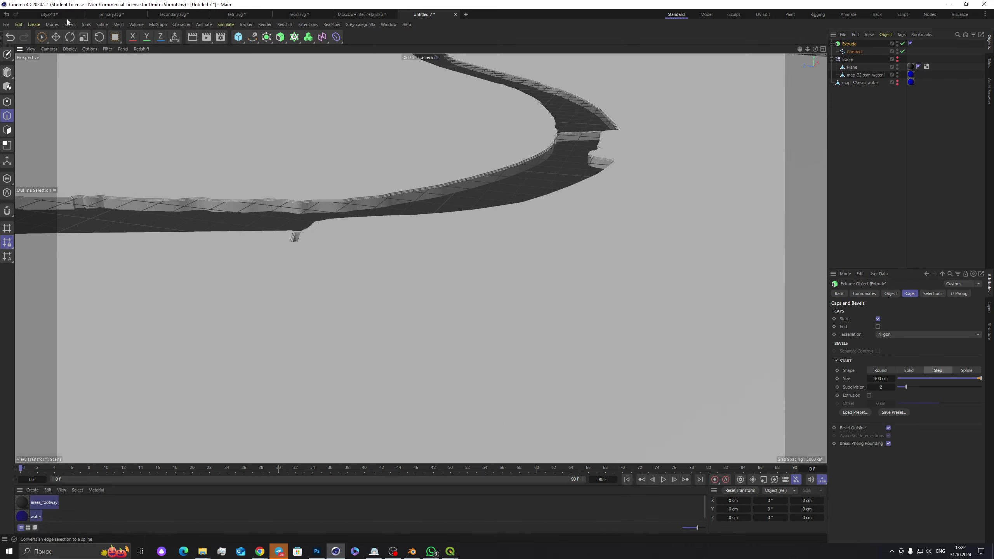
pyautogui.click(52, 15)
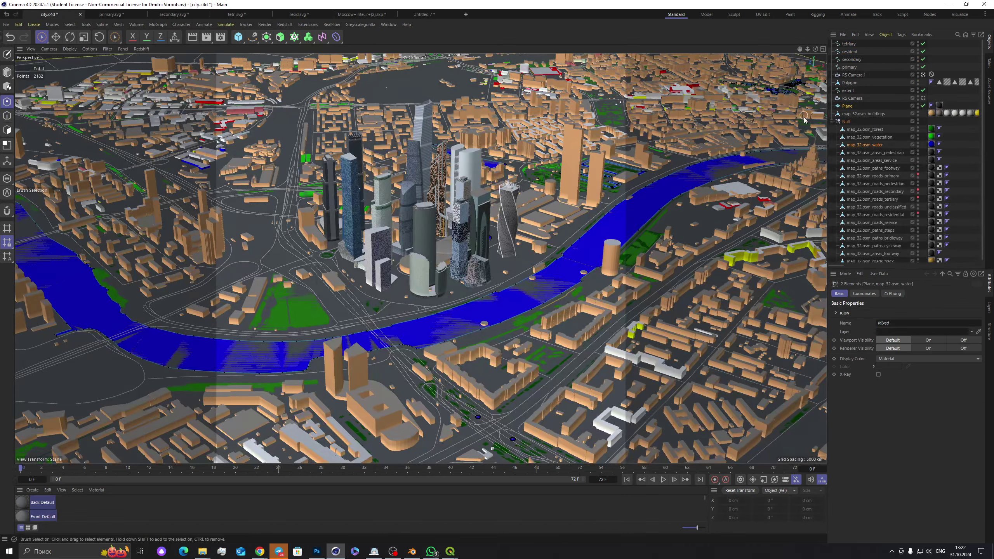
pyautogui.click(923, 106)
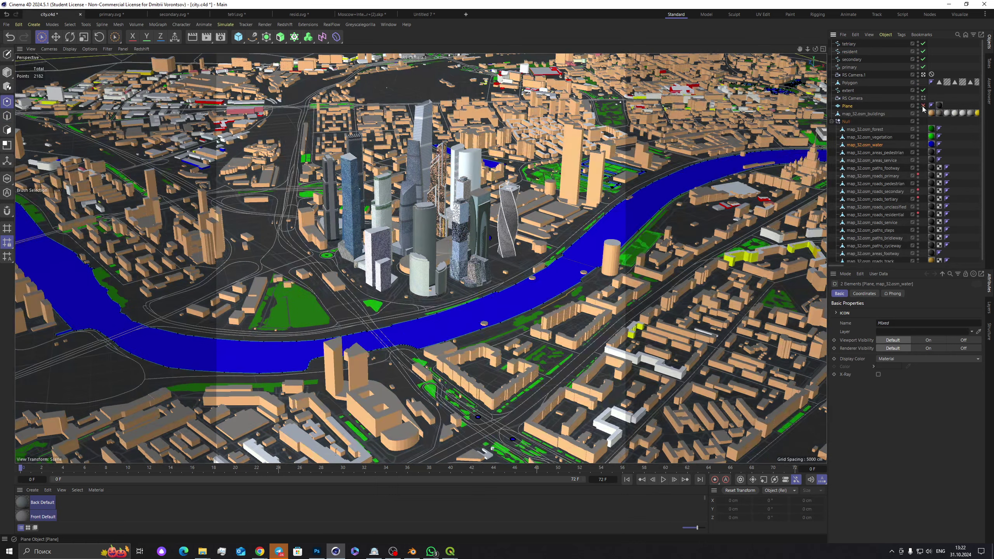
pyautogui.click(871, 45)
pyautogui.hotkey('ctrl', 'v')
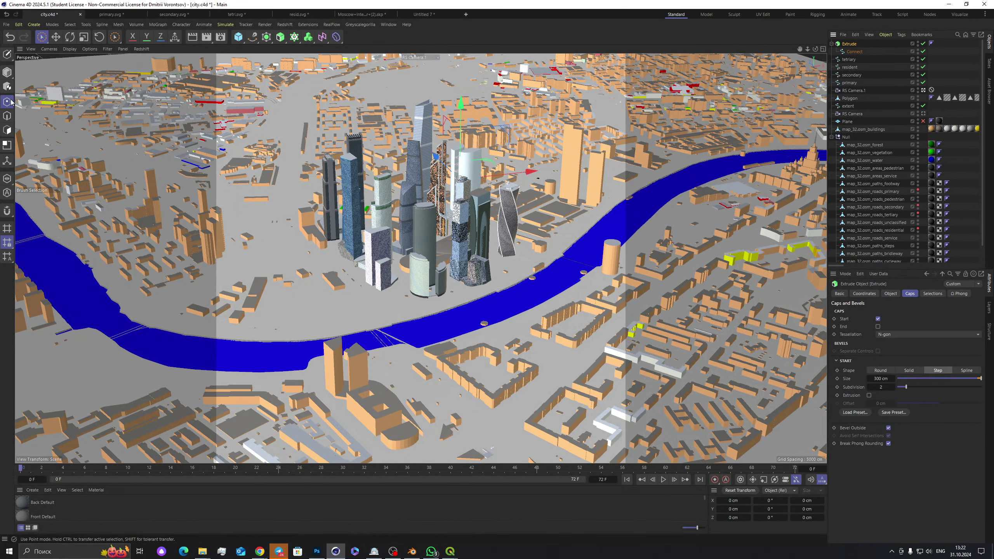
# Step: Select the river polygons of map_32.osm_water in city.c4d with Brush Selection in polygon mode
pyautogui.moveTo(41, 37); pyautogui.dragTo(64, 50)
pyautogui.click(63, 50)
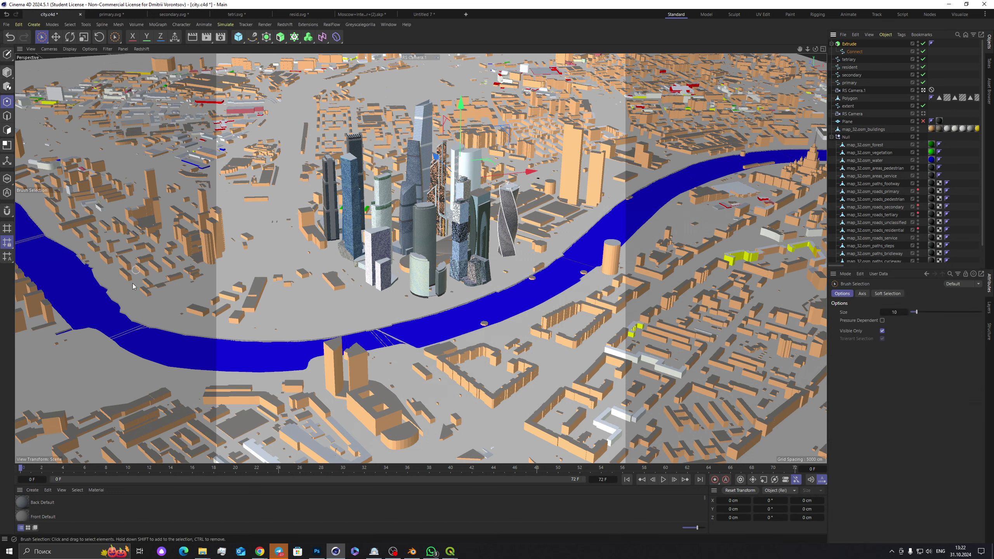
pyautogui.click(7, 129)
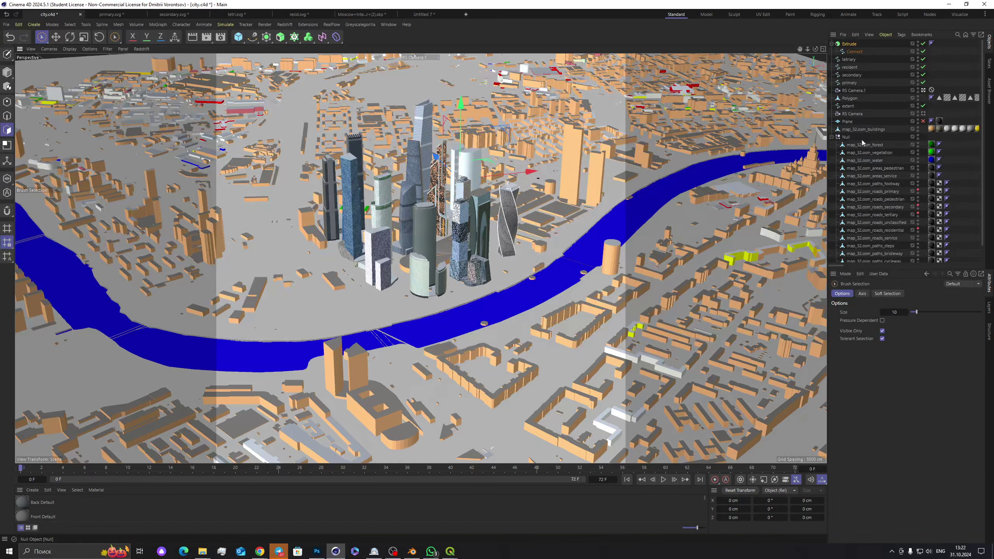
pyautogui.click(869, 160)
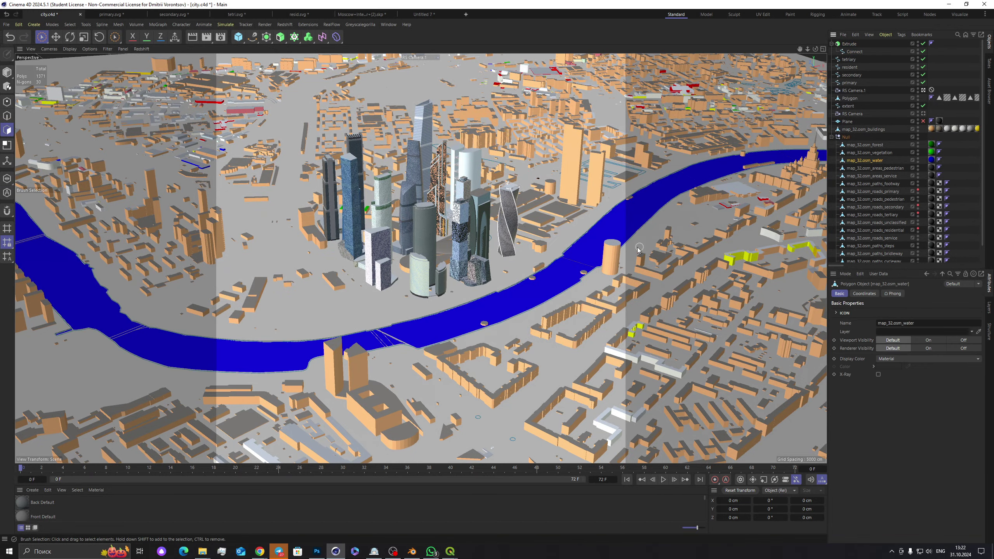
pyautogui.click(560, 265)
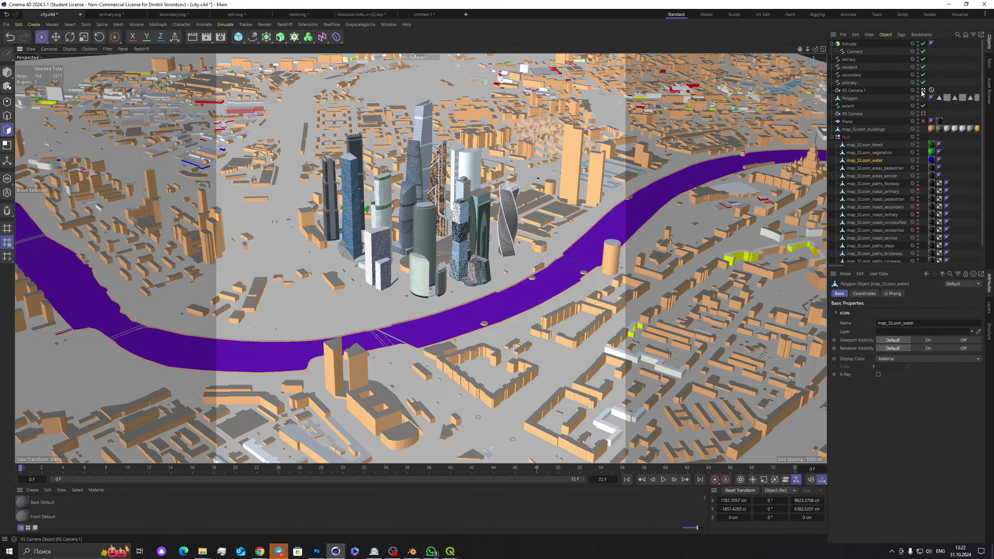
# Step: Leave the RS Camera.1 view for the default camera and show the water object's coordinates
pyautogui.click(923, 90)
pyautogui.scroll(3, 566, 330)
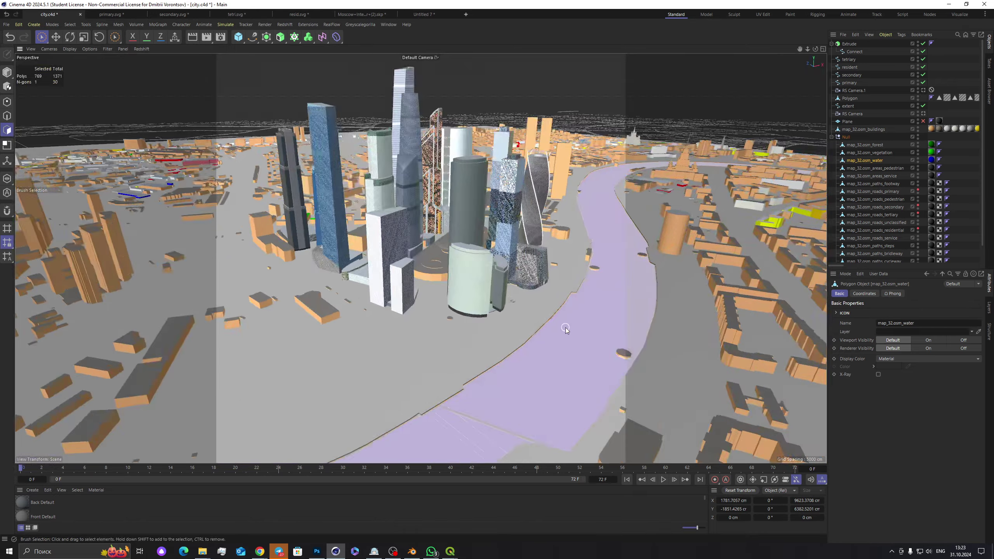
pyautogui.scroll(6, 565, 328)
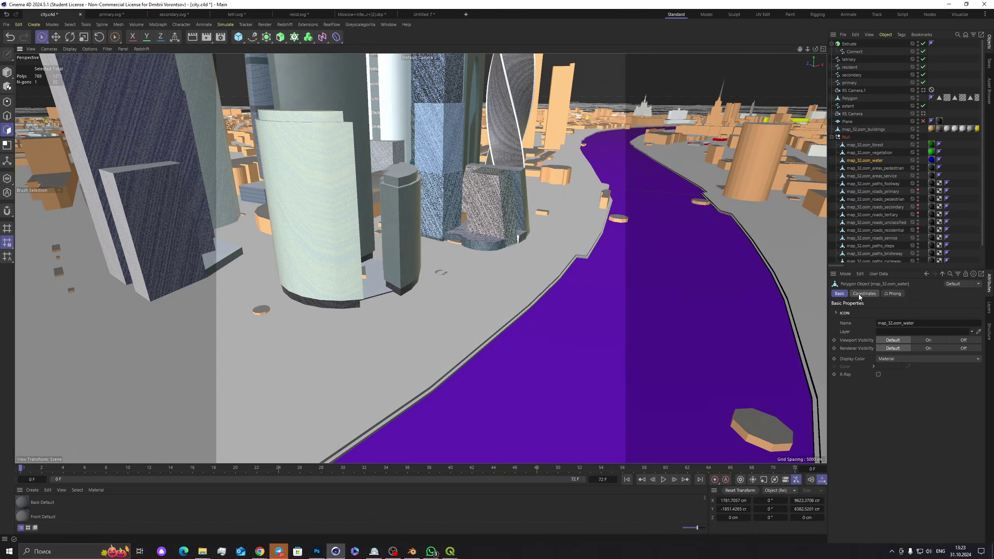
pyautogui.click(862, 293)
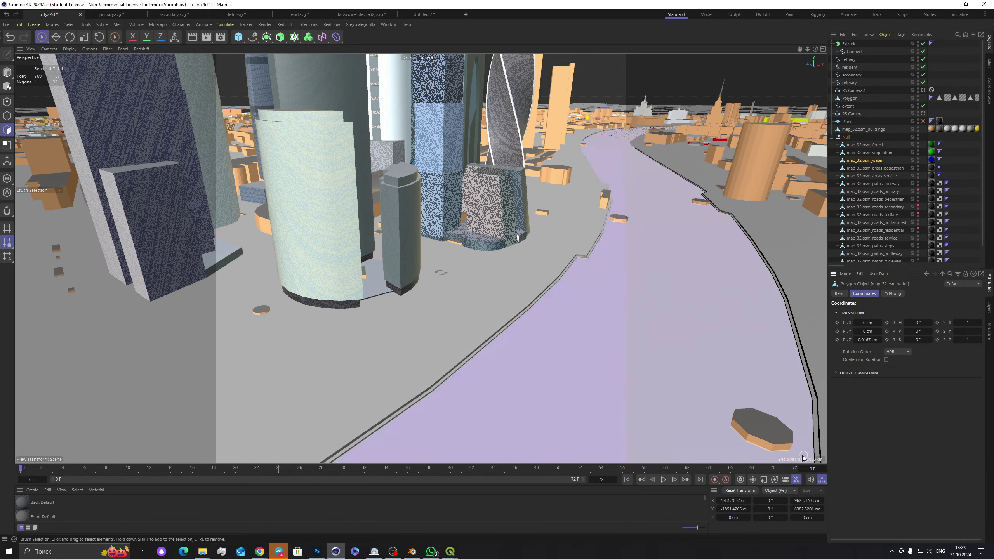
# Step: Try shifting the selected river polygons to a Y position of about -6081 cm and to 0 cm, and undo both moves
pyautogui.moveTo(736, 509); pyautogui.dragTo(734, 509)
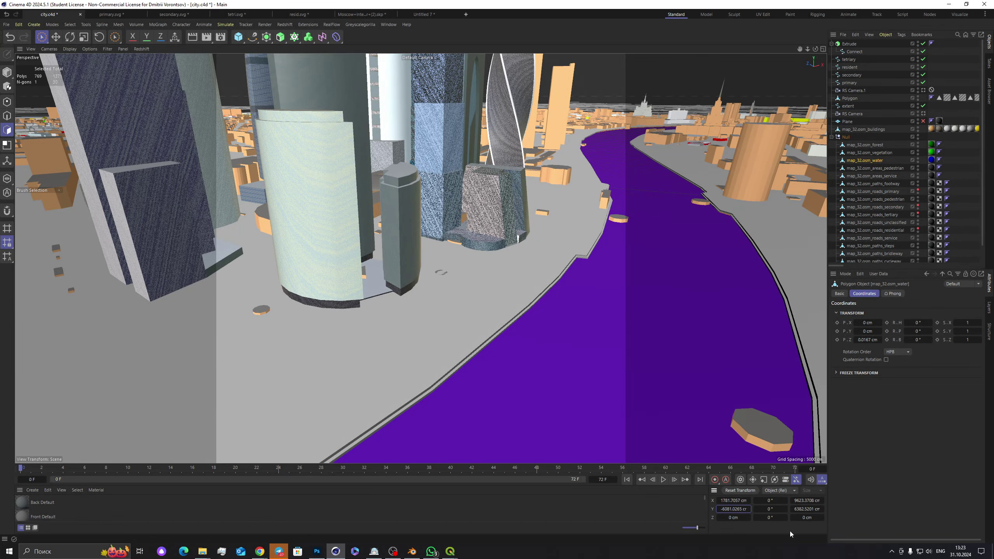
pyautogui.scroll(-5, 645, 174)
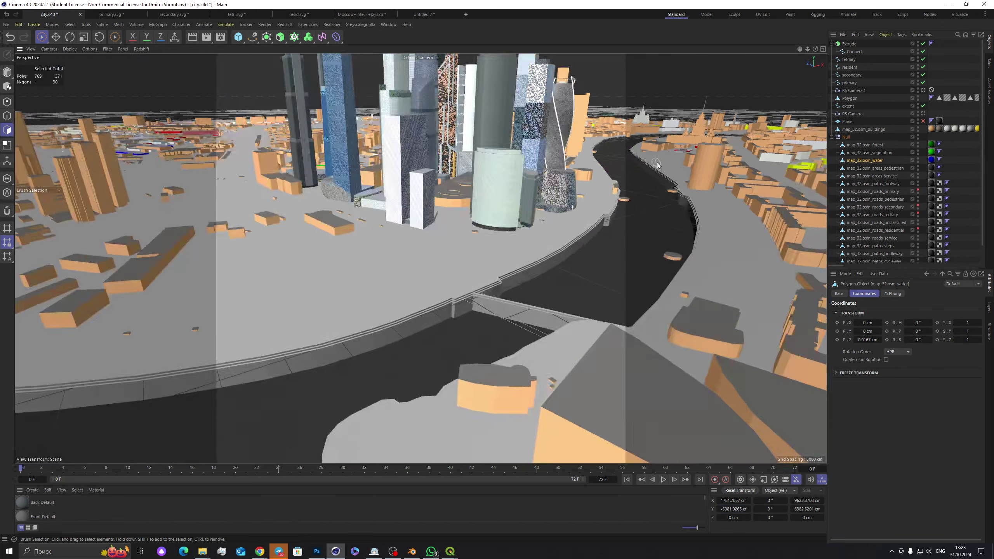
pyautogui.scroll(-5, 657, 164)
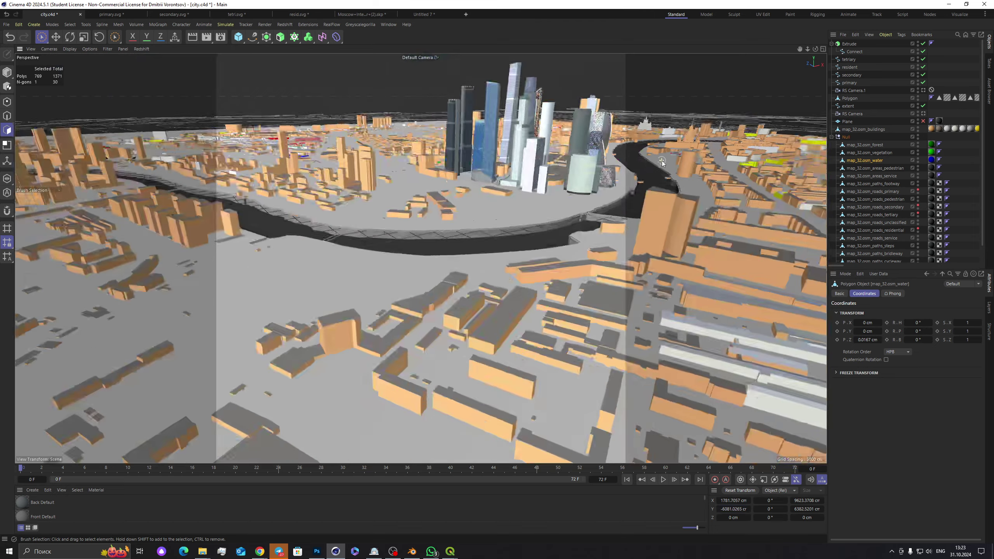
pyautogui.doubleClick(731, 505)
pyautogui.write('0')
pyautogui.press('Return')
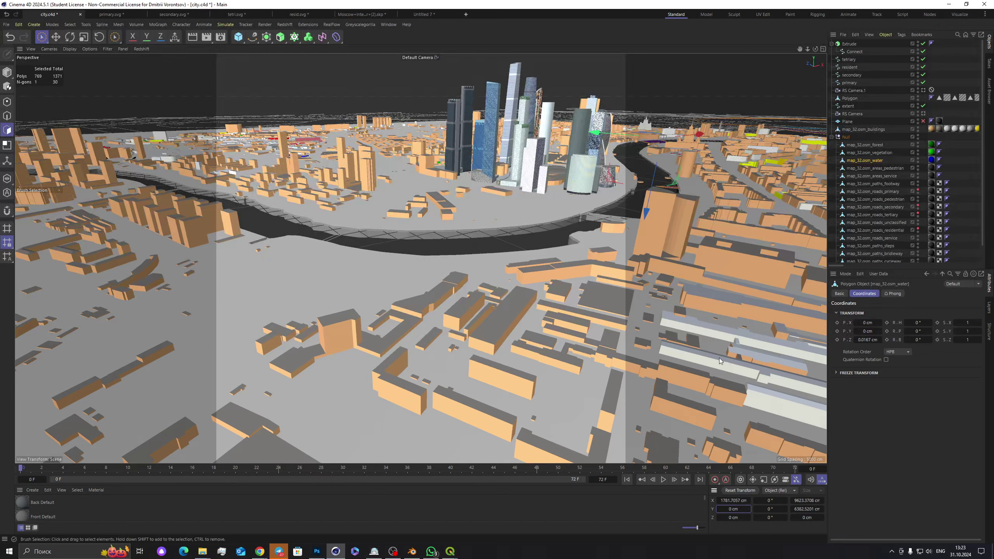
pyautogui.hotkey('ctrl', 'z')
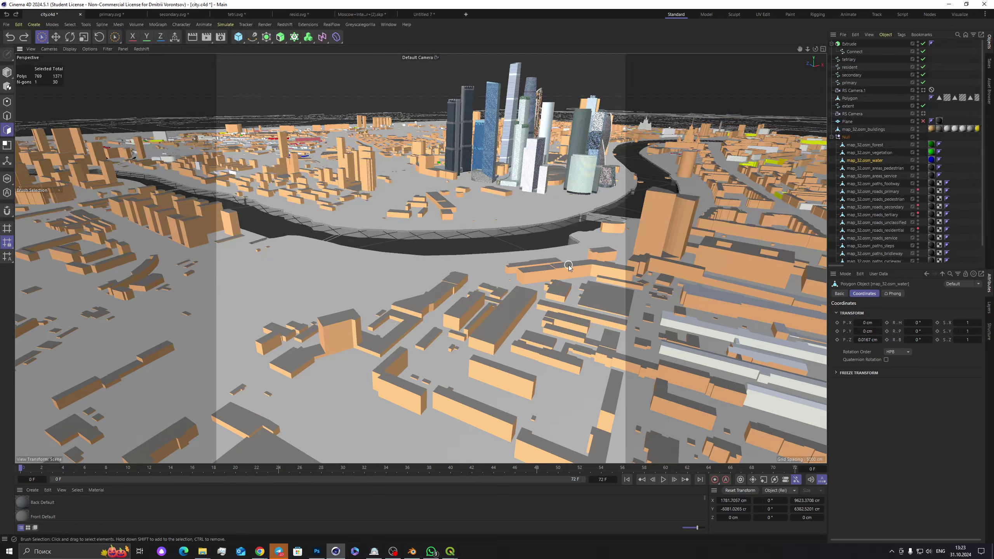
pyautogui.hotkey('ctrl', 'z')
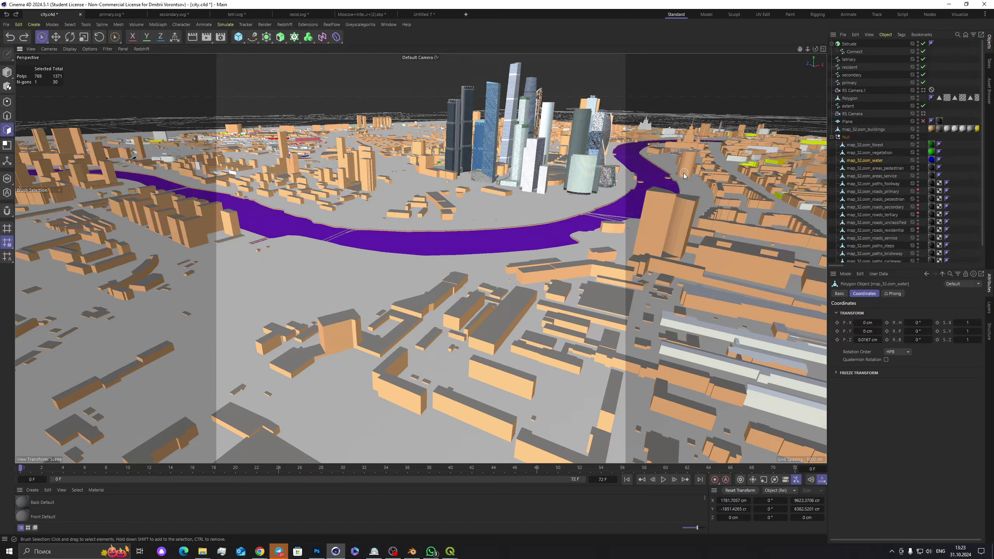
pyautogui.scroll(-8, 654, 221)
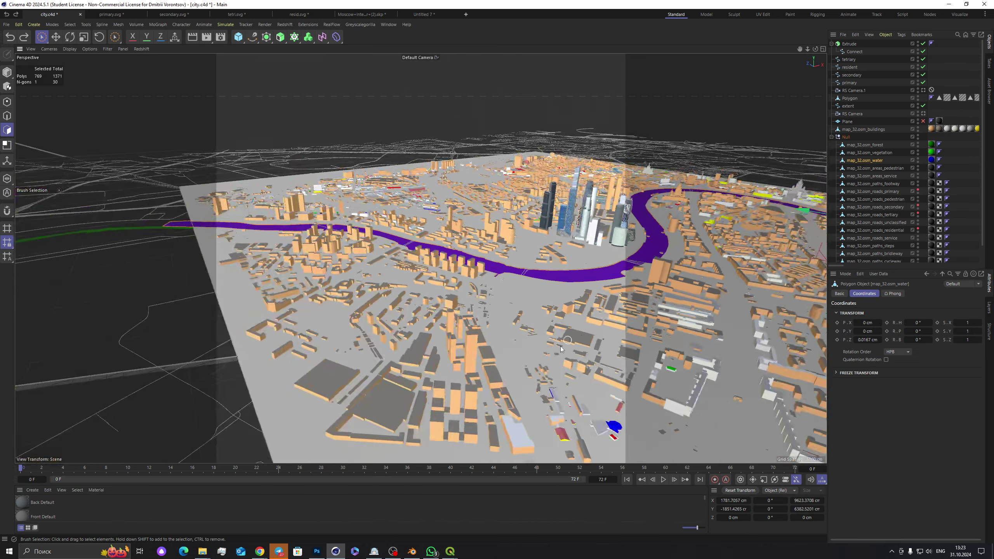
pyautogui.keyDown('alt'); pyautogui.moveTo(560, 348); pyautogui.dragTo(784, 269); pyautogui.keyUp('alt')
pyautogui.scroll(10, 750, 265)
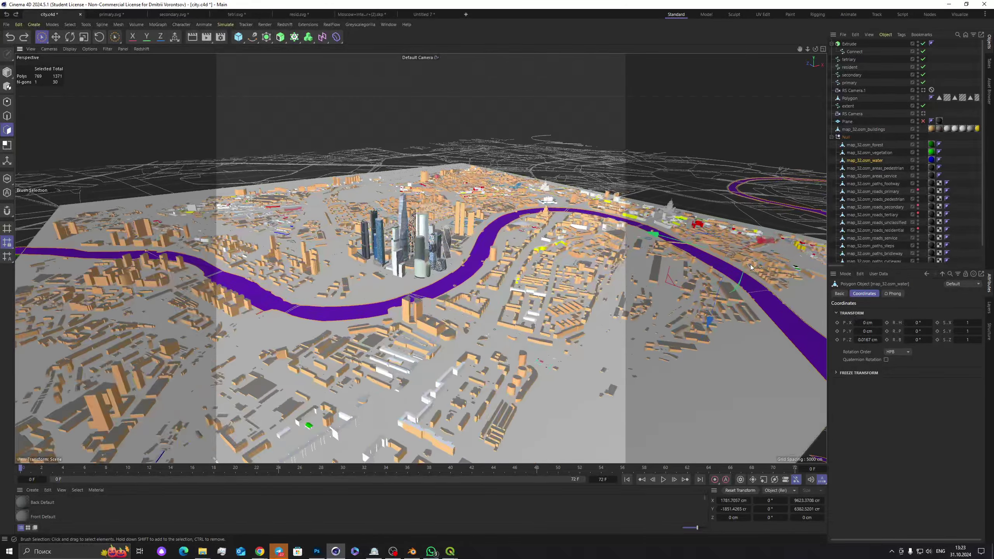
pyautogui.scroll(3, 729, 269)
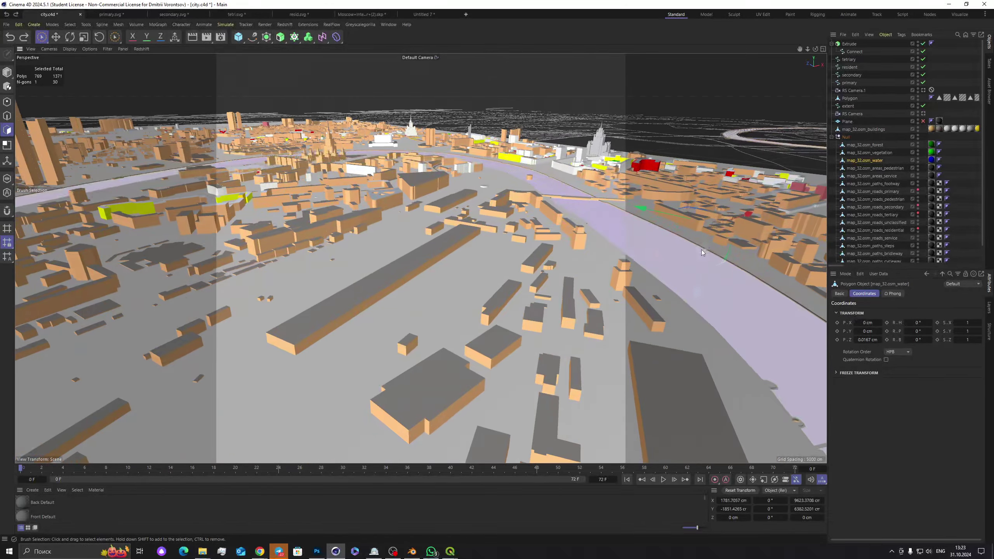
# Step: Look along the river from the default camera, then return to the RS Camera.1 view and clear the selection
pyautogui.moveTo(706, 263); pyautogui.dragTo(699, 257)
pyautogui.scroll(5, 705, 262)
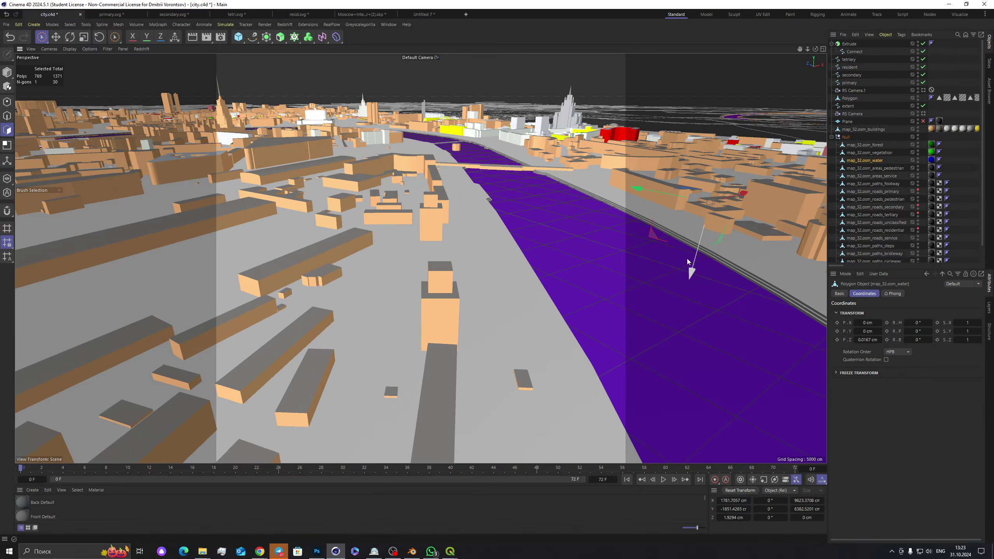
pyautogui.scroll(-8, 623, 254)
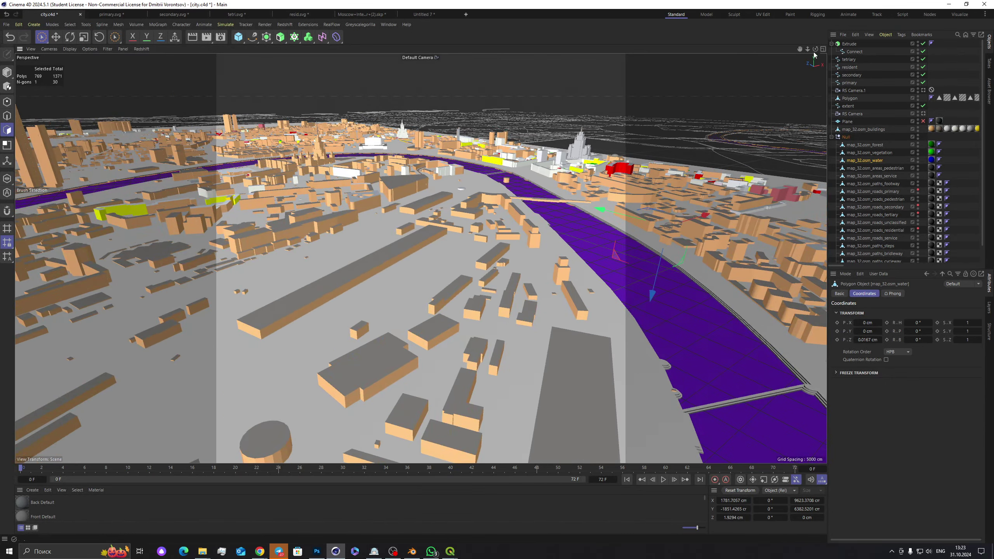
pyautogui.moveTo(815, 49); pyautogui.dragTo(955, 129)
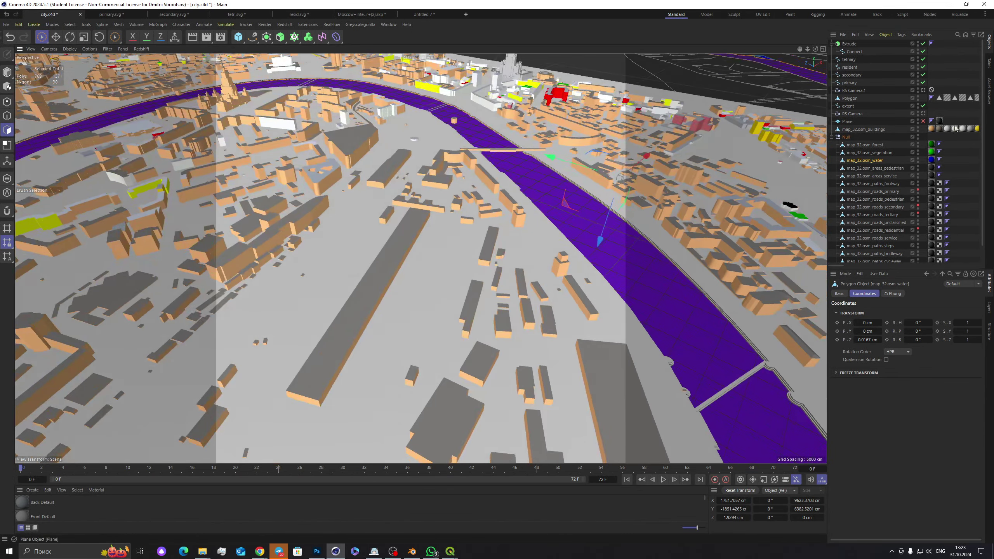
pyautogui.click(922, 91)
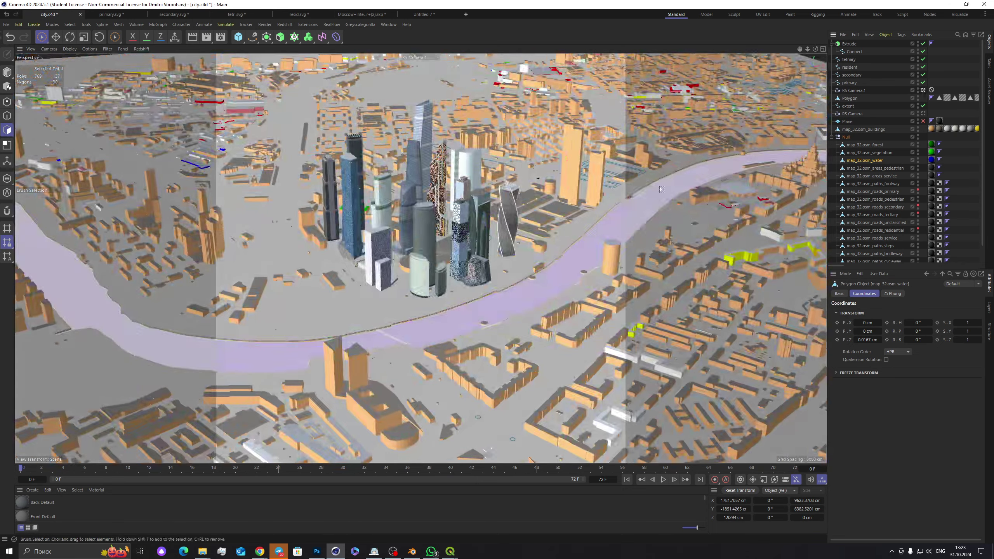
pyautogui.click(372, 311)
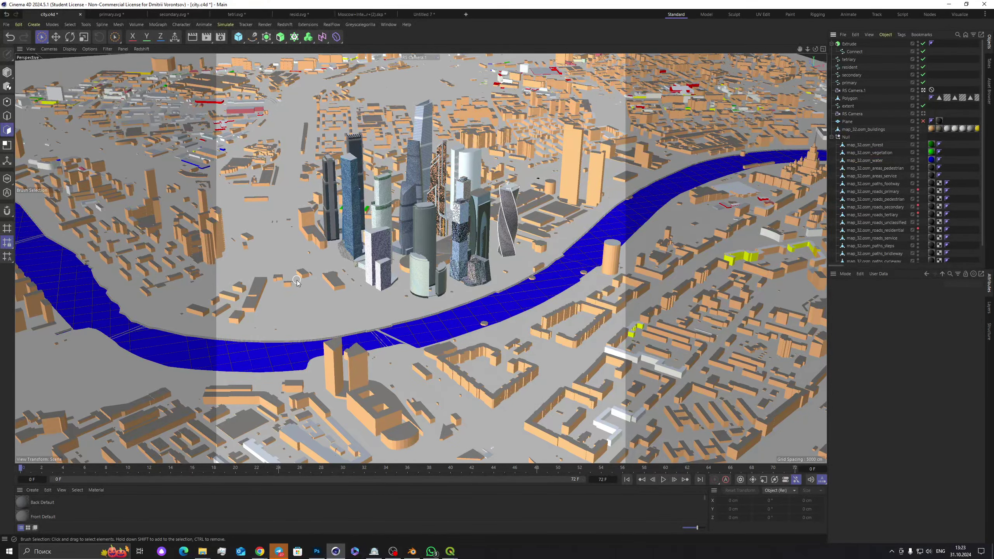
# Step: Save the city.c4d scene and show its materials as thumbnails in an enlarged material area
pyautogui.click(6, 24)
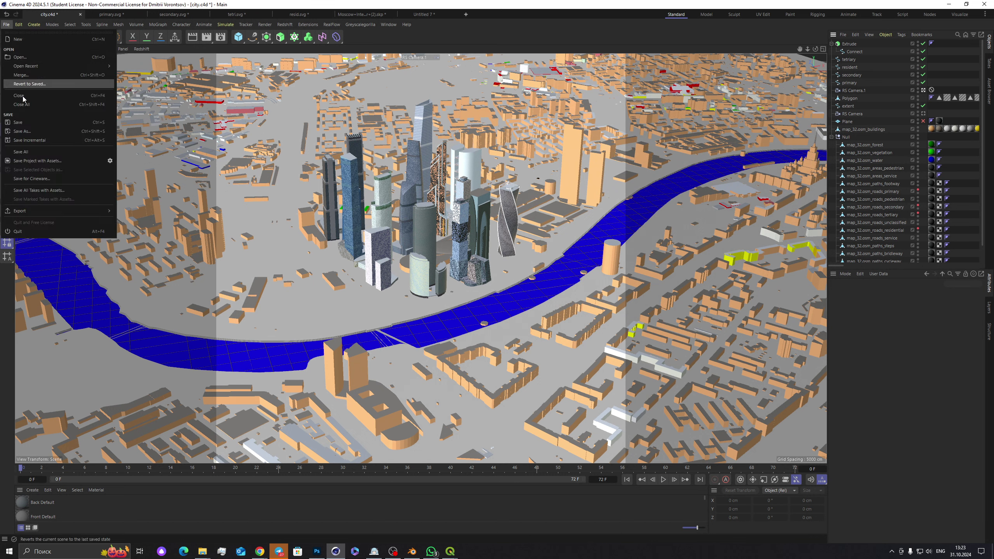
pyautogui.click(25, 123)
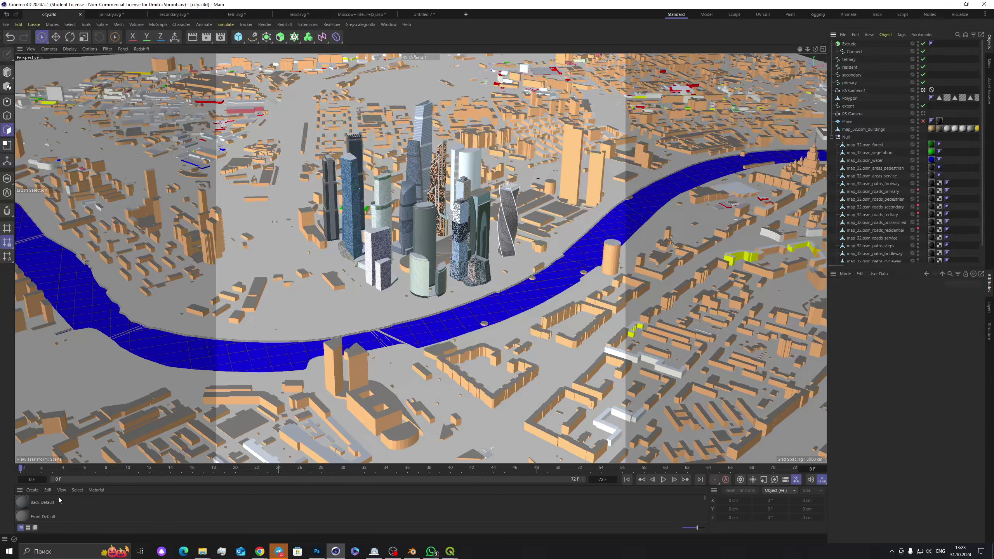
pyautogui.click(28, 528)
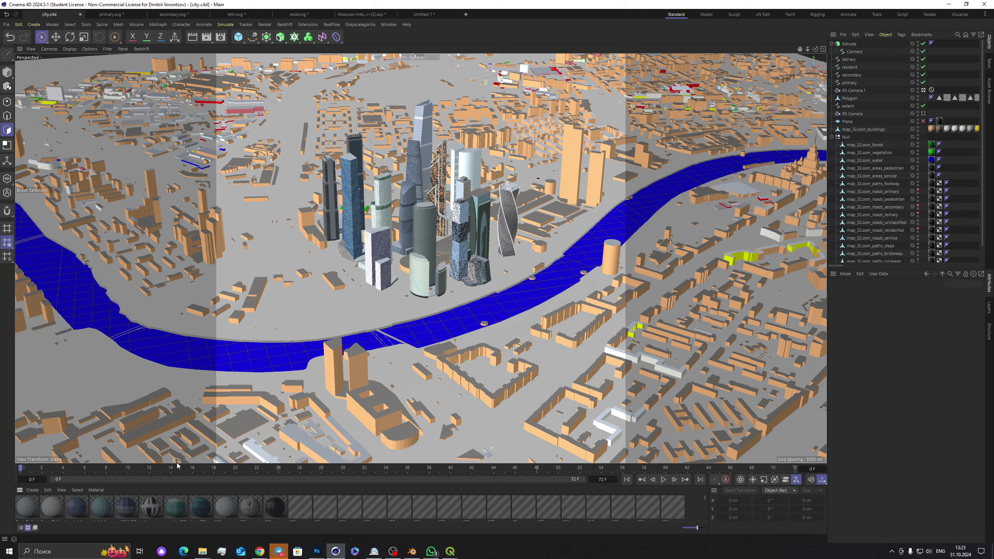
pyautogui.moveTo(193, 463); pyautogui.dragTo(193, 384)
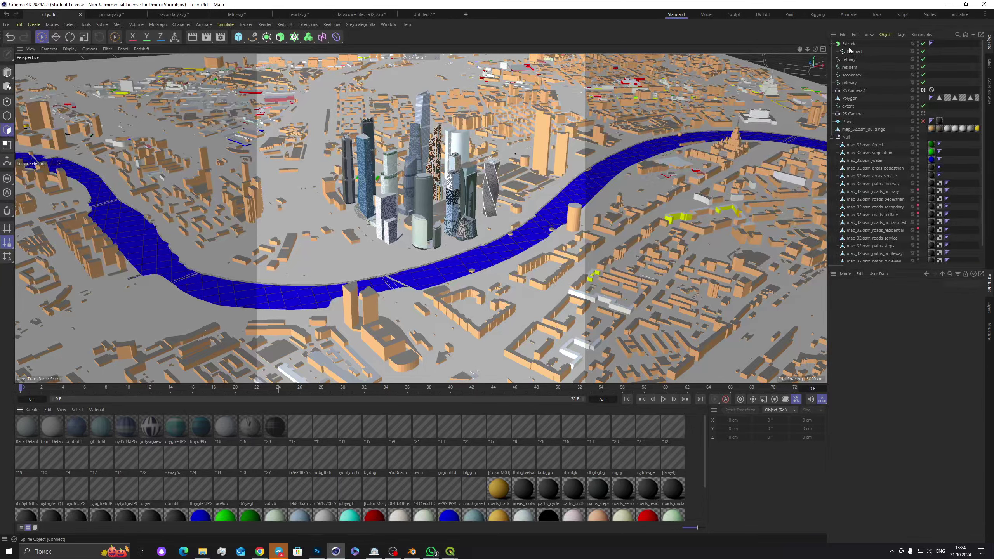
# Step: Rename the Polygon object holding the skyscraper cluster to mcity
pyautogui.click(849, 98)
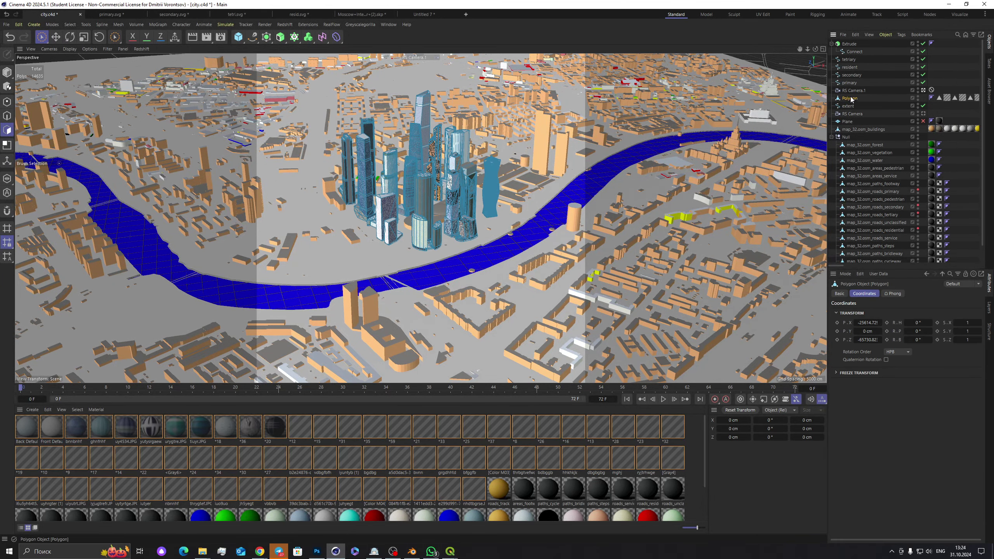
pyautogui.doubleClick(850, 99)
pyautogui.write('m')
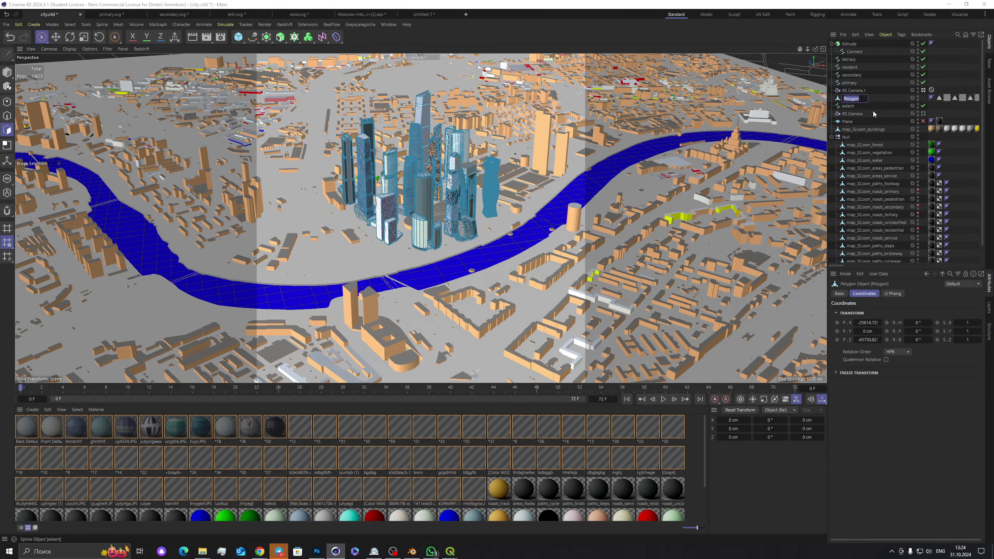
pyautogui.write('city')
# Step: Put the last of the skyscraper materials, just before roads_track, on a new layer and name the layer mcity
pyautogui.rightClick(476, 507)
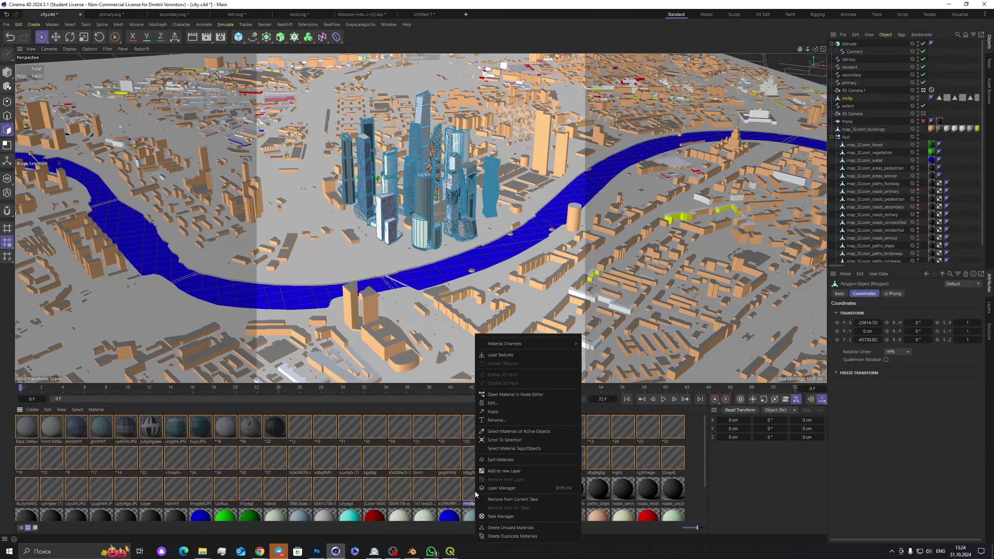
pyautogui.click(526, 471)
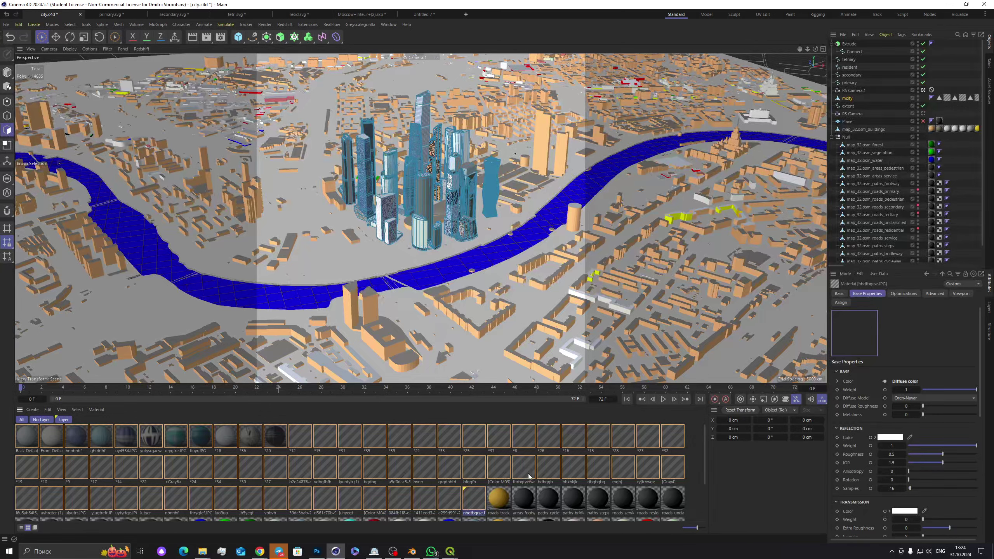
pyautogui.click(64, 420)
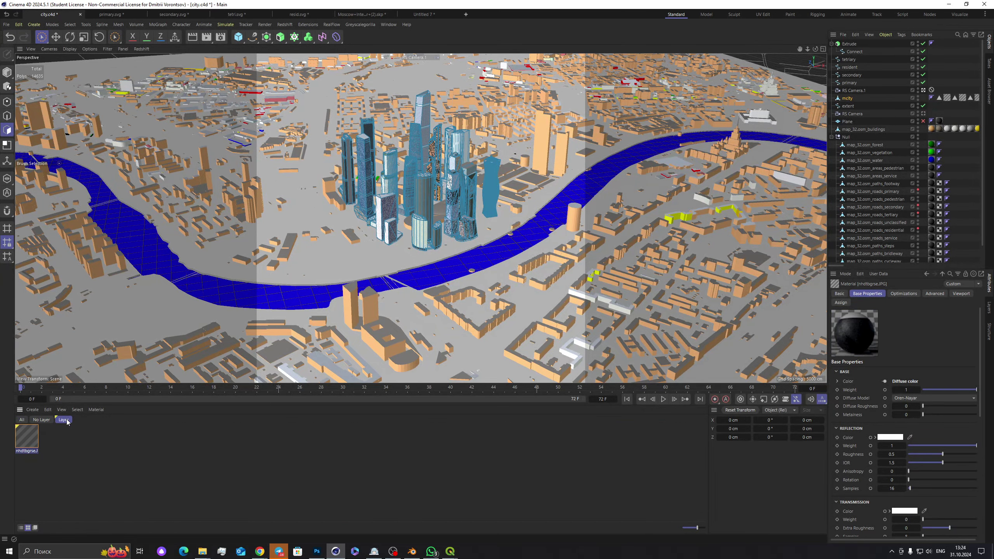
pyautogui.doubleClick(65, 420)
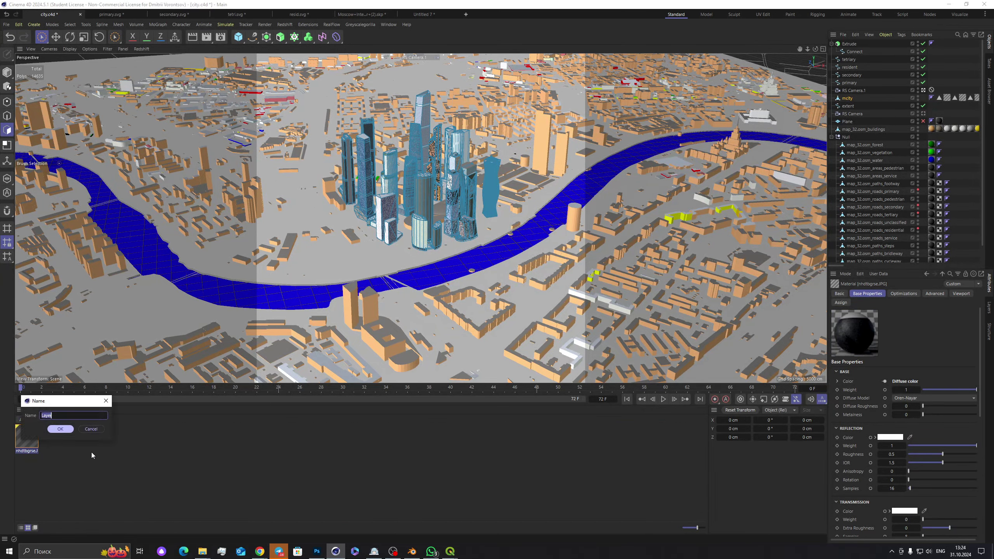
pyautogui.write('mcity')
pyautogui.click(69, 429)
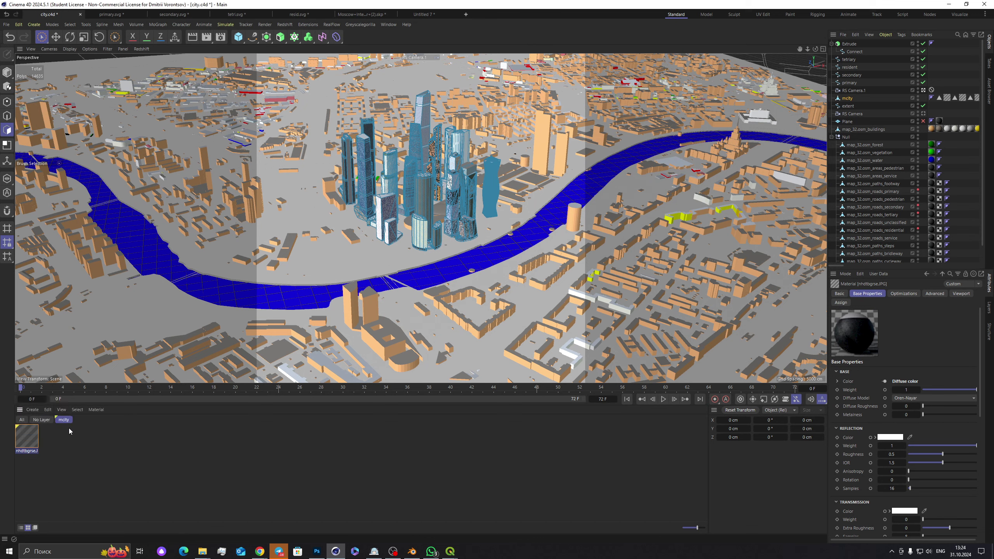
# Step: Add the remaining unlayered materials from Back Default up to the one before roads_track to the mcity layer
pyautogui.click(41, 420)
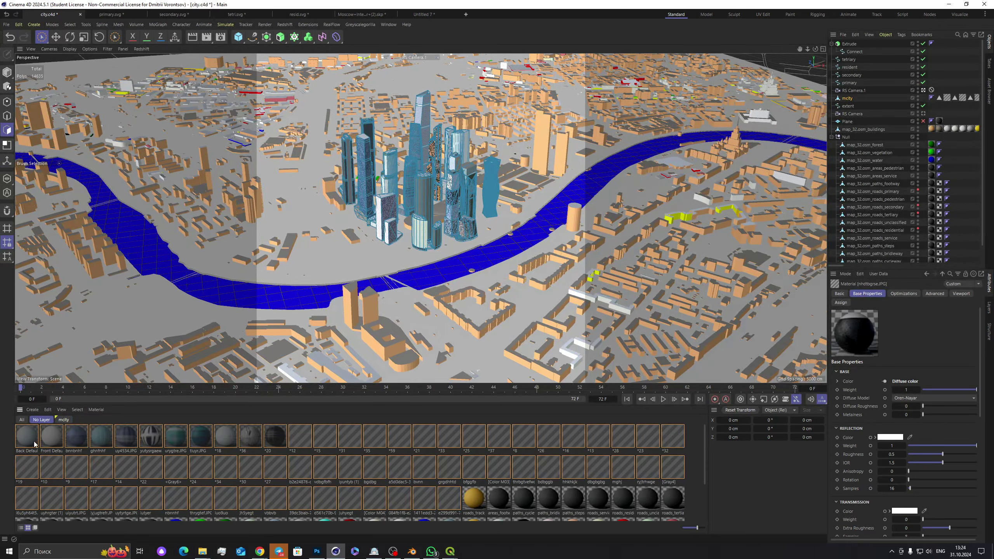
pyautogui.click(34, 444)
pyautogui.click(51, 467)
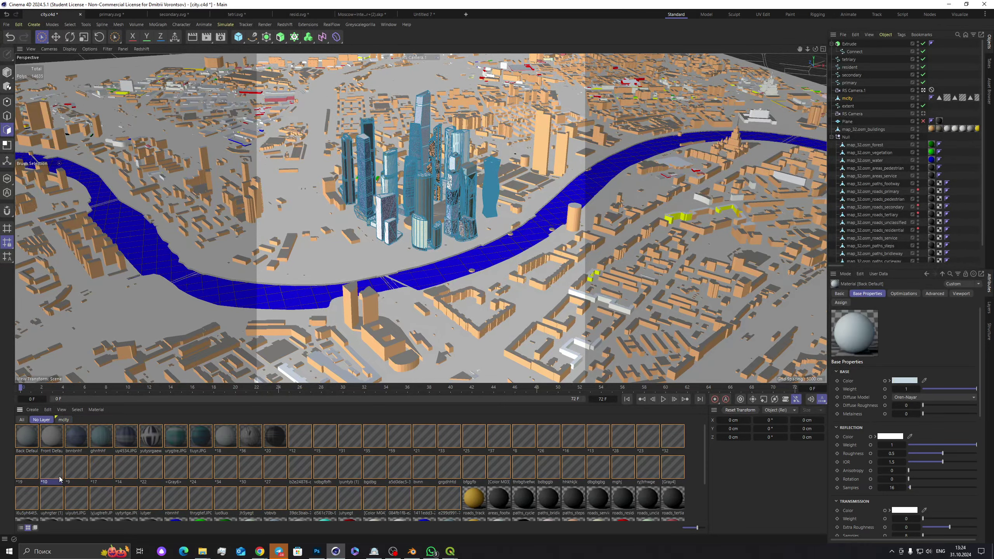
pyautogui.click(474, 505)
pyautogui.click(449, 503)
pyautogui.hotkey('ctrl', 'a')
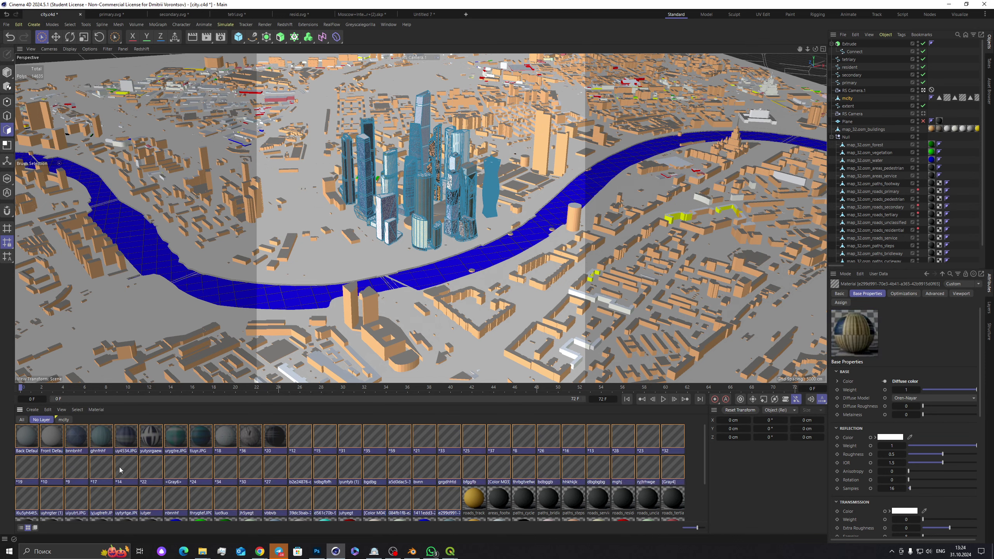
pyautogui.rightClick(448, 509)
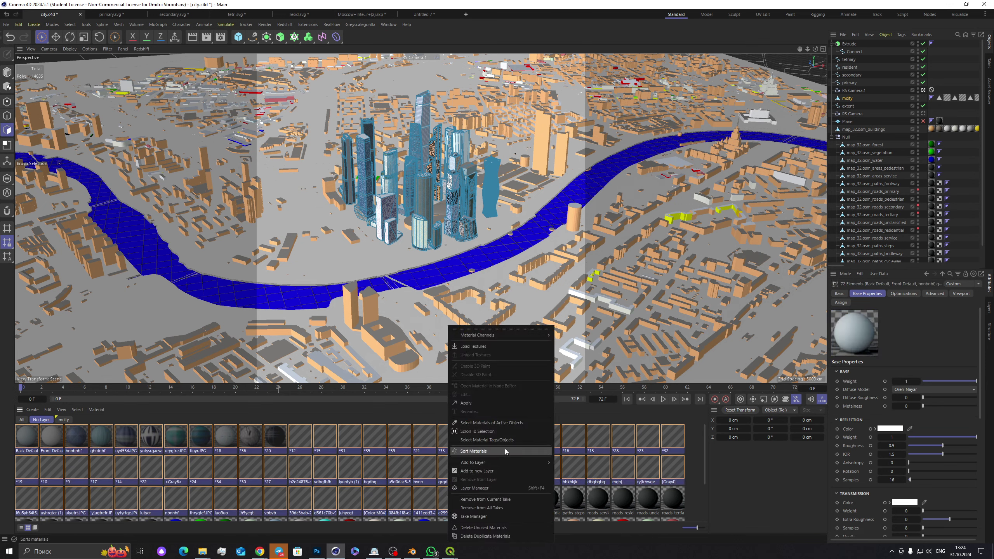
pyautogui.moveTo(505, 461)
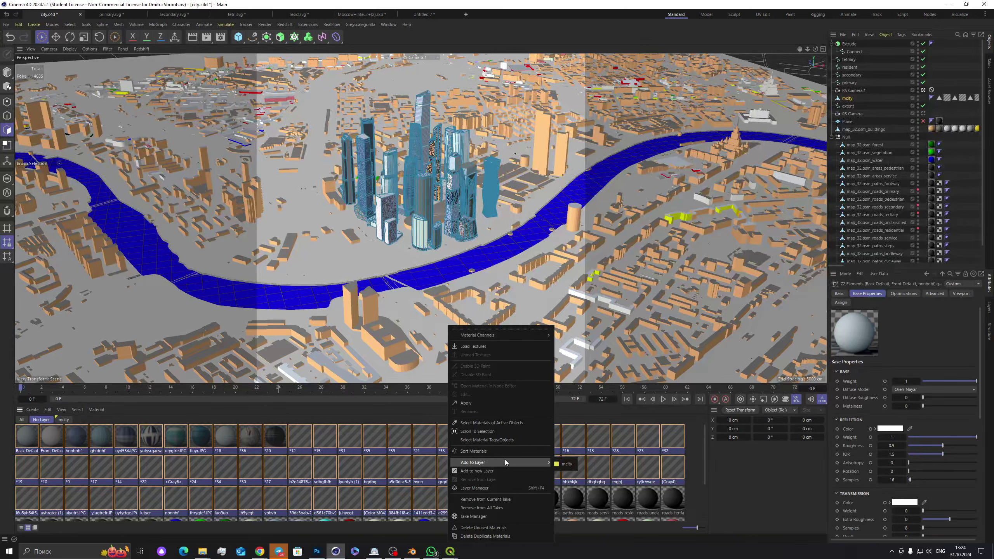
pyautogui.click(565, 464)
pyautogui.click(64, 419)
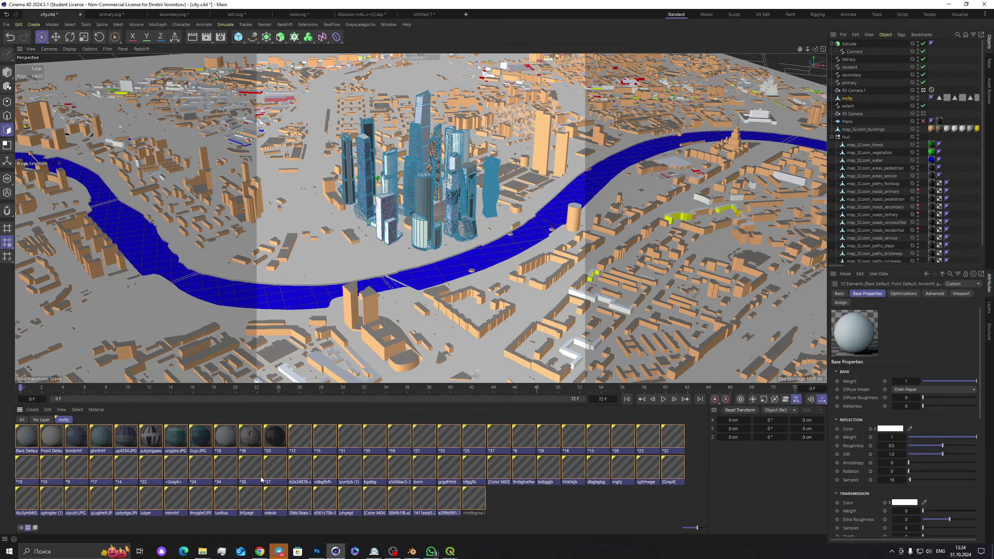
pyautogui.click(522, 510)
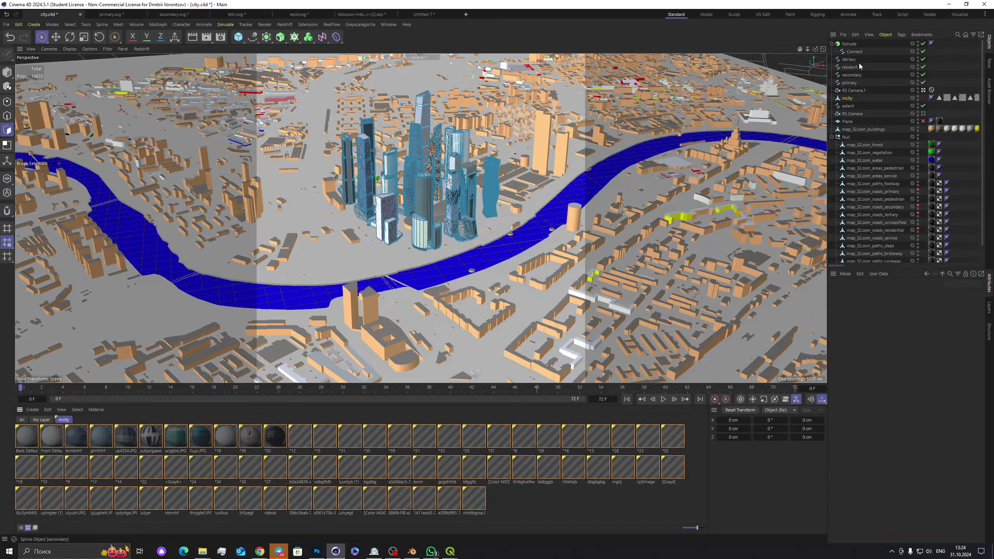
# Step: Switch to the four-view layout and frame the Connect spline under Extrude in the Right view
pyautogui.click(853, 44)
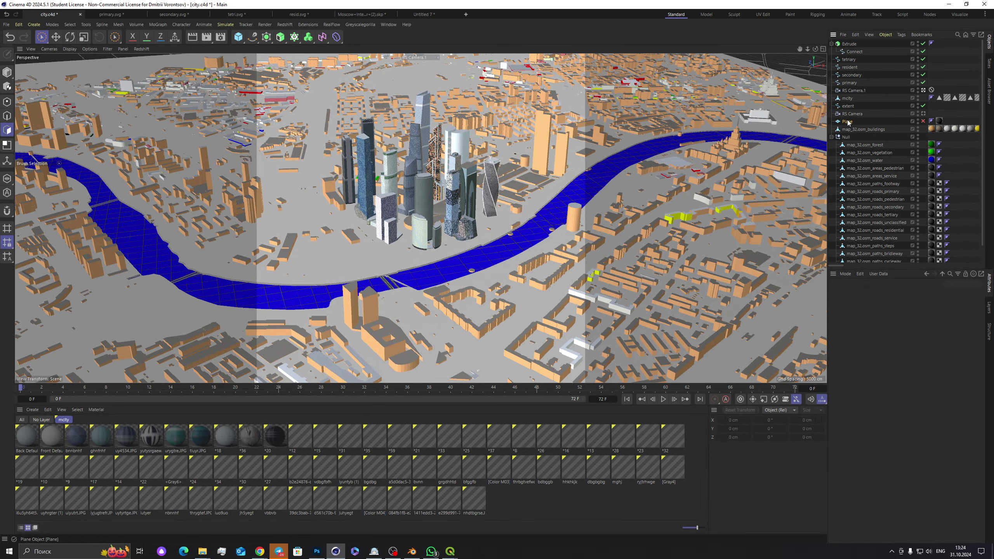
pyautogui.click(653, 239)
pyautogui.middleClick(496, 161)
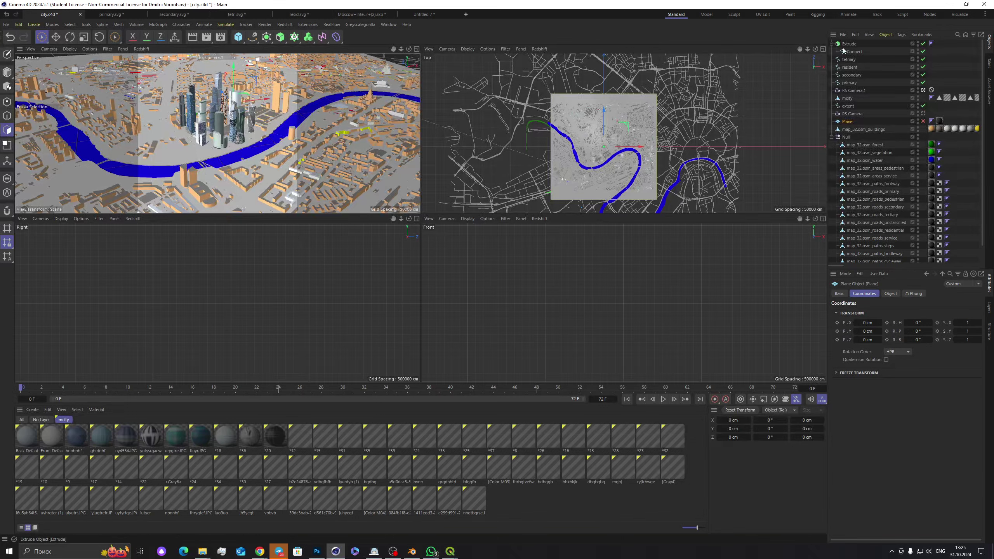
pyautogui.hotkey('ctrl', 'z')
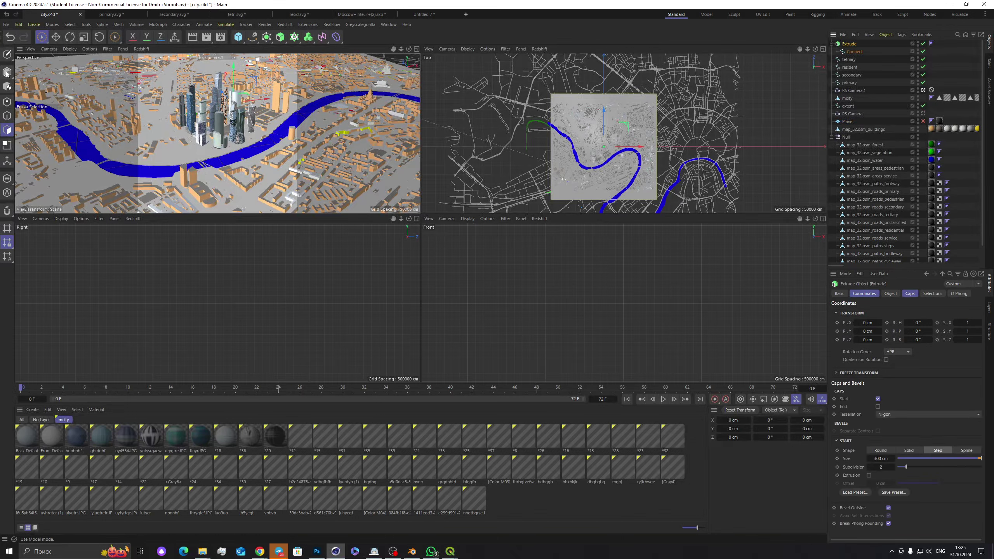
pyautogui.click(41, 38)
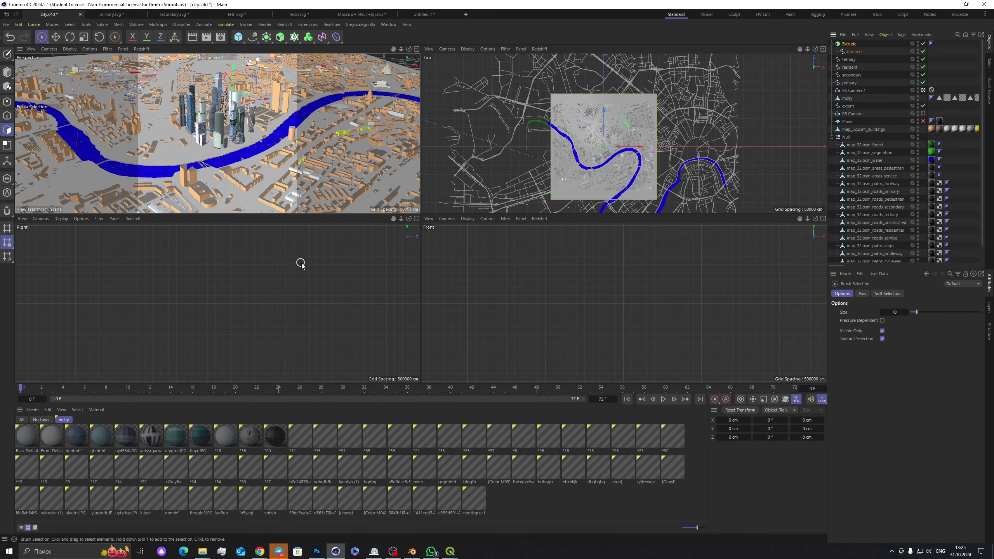
pyautogui.click(72, 51)
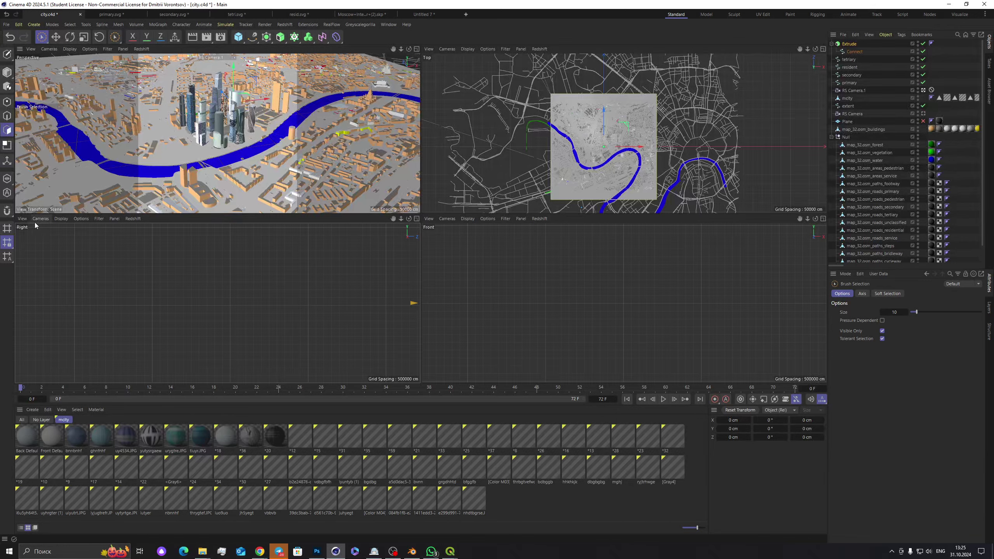
pyautogui.click(22, 219)
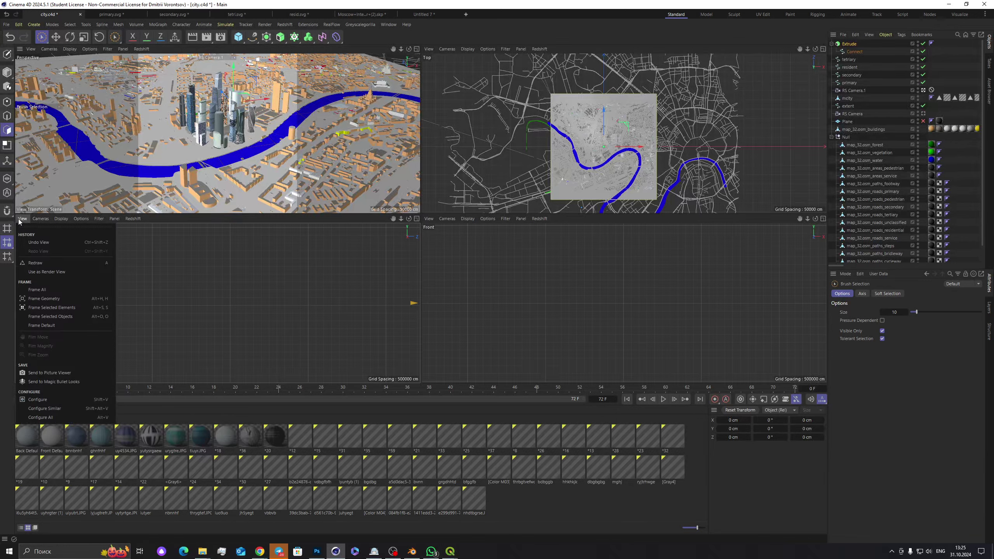
pyautogui.click(68, 308)
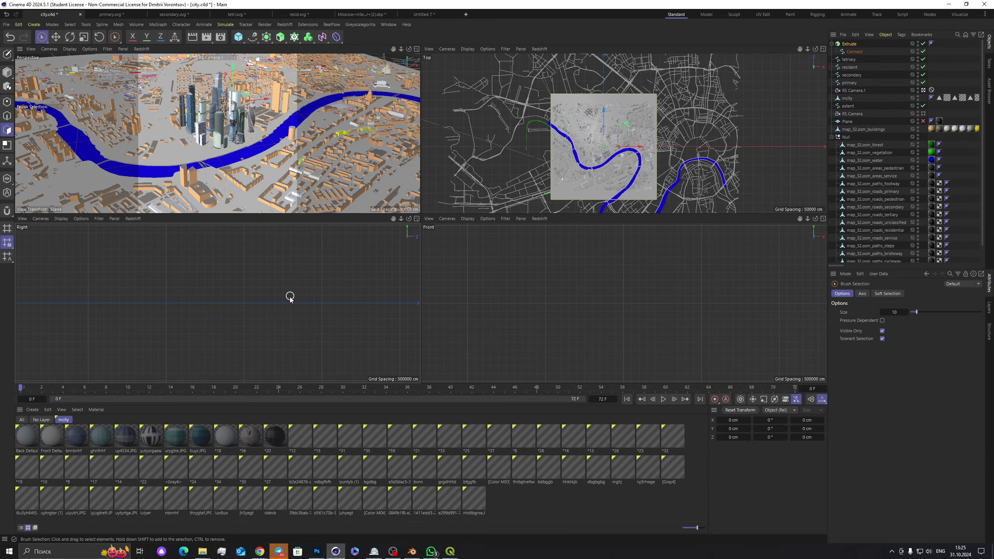
pyautogui.click(855, 52)
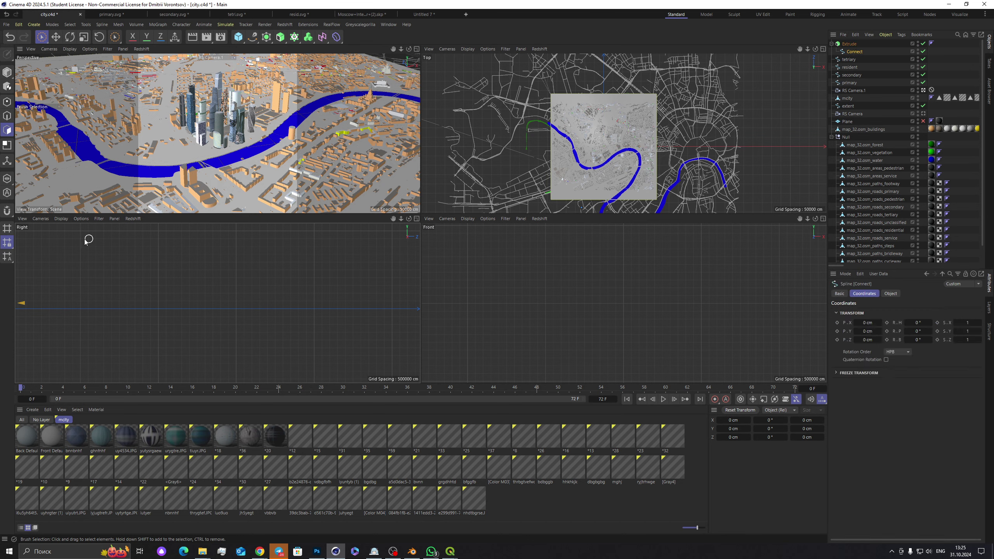
pyautogui.click(23, 218)
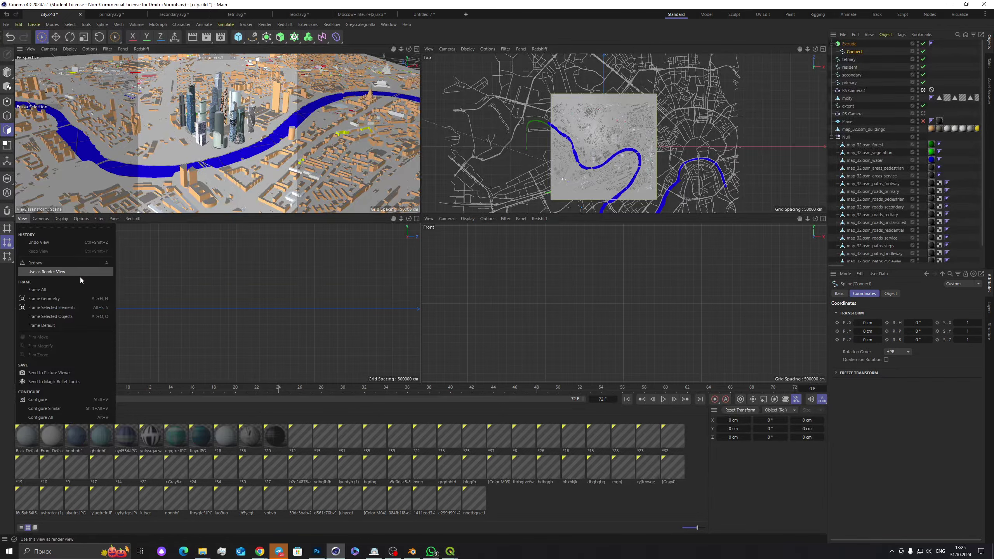
pyautogui.click(56, 308)
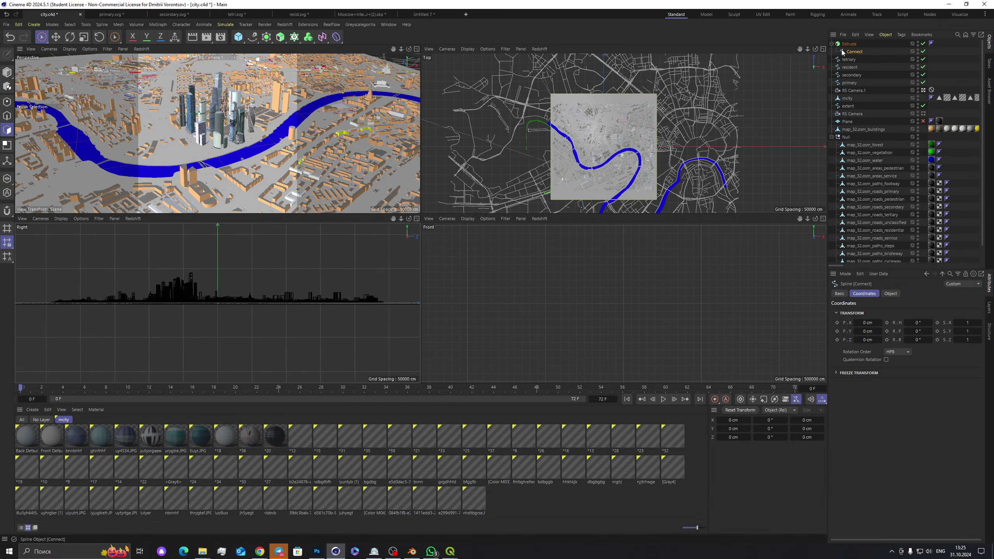
# Step: Lower the Extrude object in the Right view to a Y position of about -308 cm
pyautogui.click(216, 303)
pyautogui.scroll(3, 216, 306)
pyautogui.scroll(10, 216, 306)
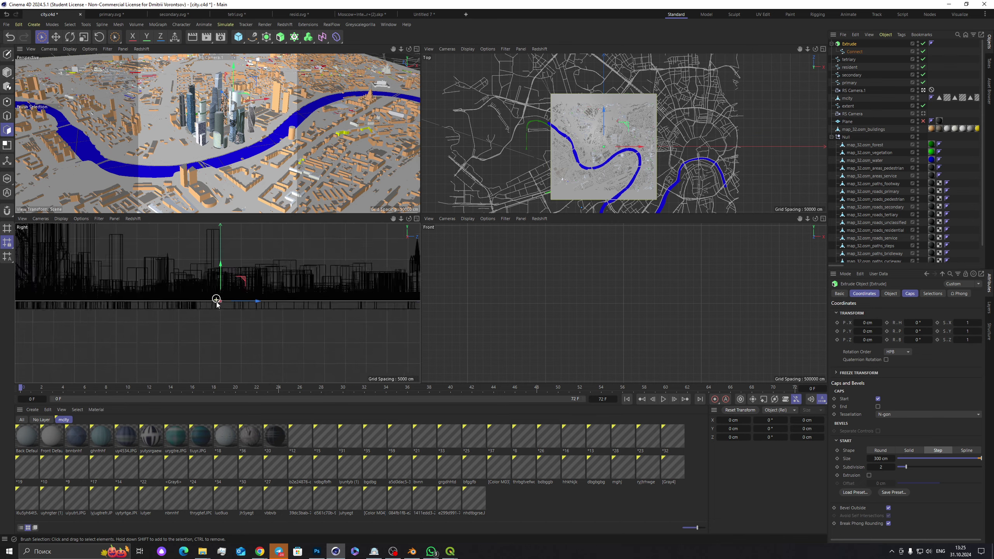
pyautogui.moveTo(208, 307); pyautogui.dragTo(229, 344)
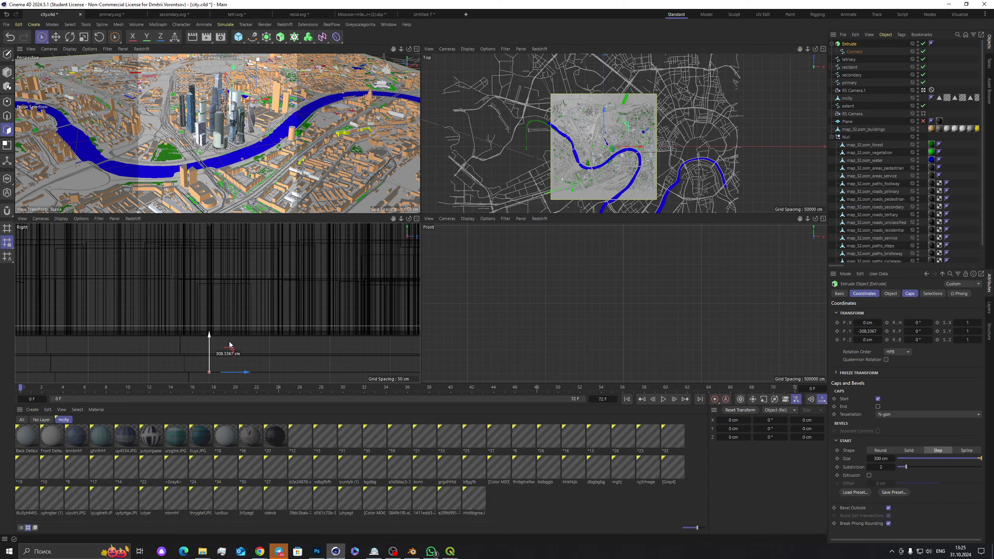
# Step: Maximise the perspective view, select map_32.osm_water, enable the Plane and compare the scene through RS Camera and RS Camera.1
pyautogui.middleClick(269, 171)
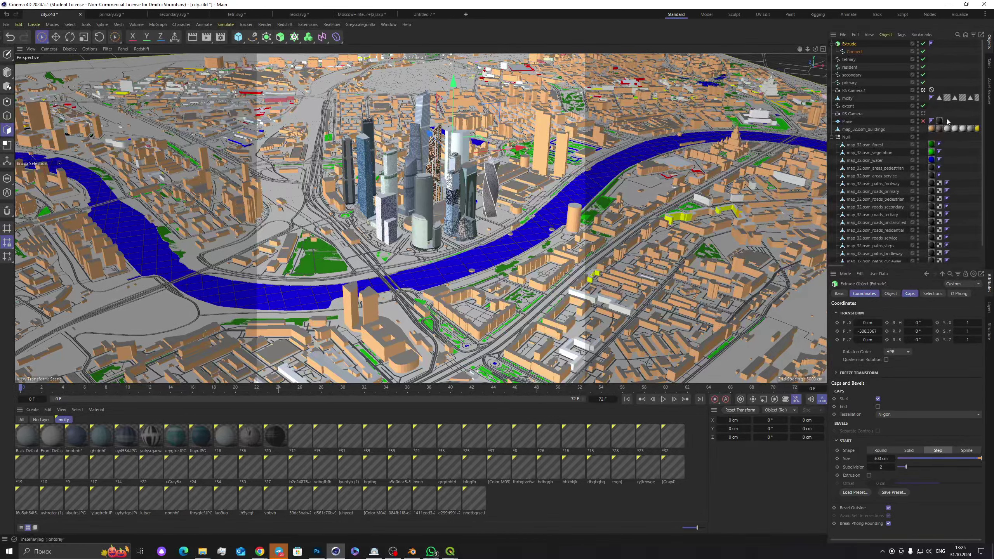
pyautogui.click(863, 157)
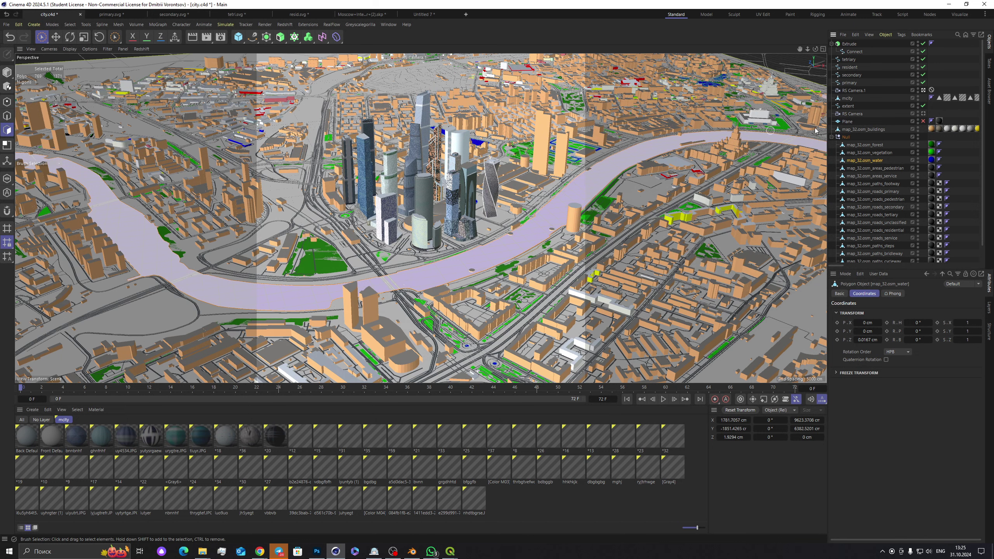
pyautogui.click(924, 121)
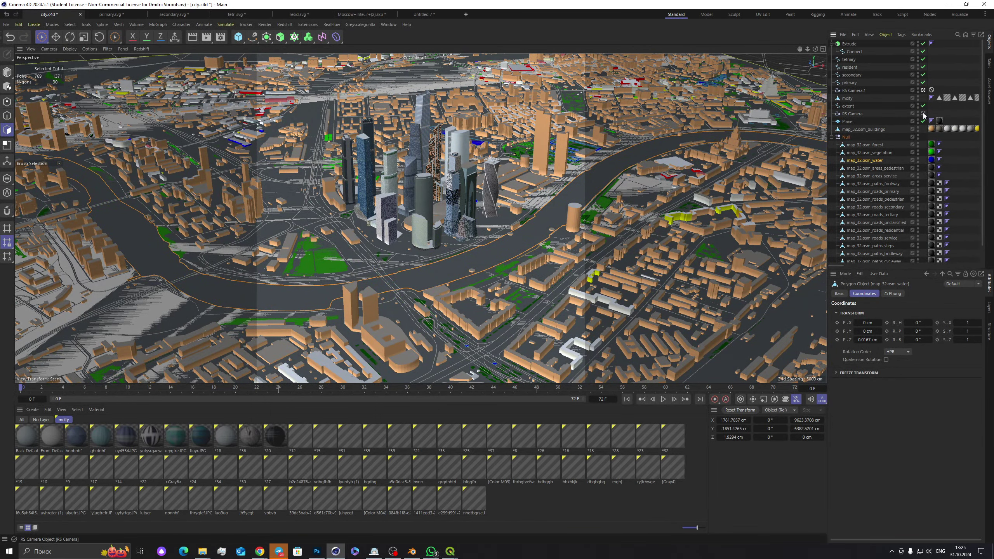
pyautogui.click(923, 113)
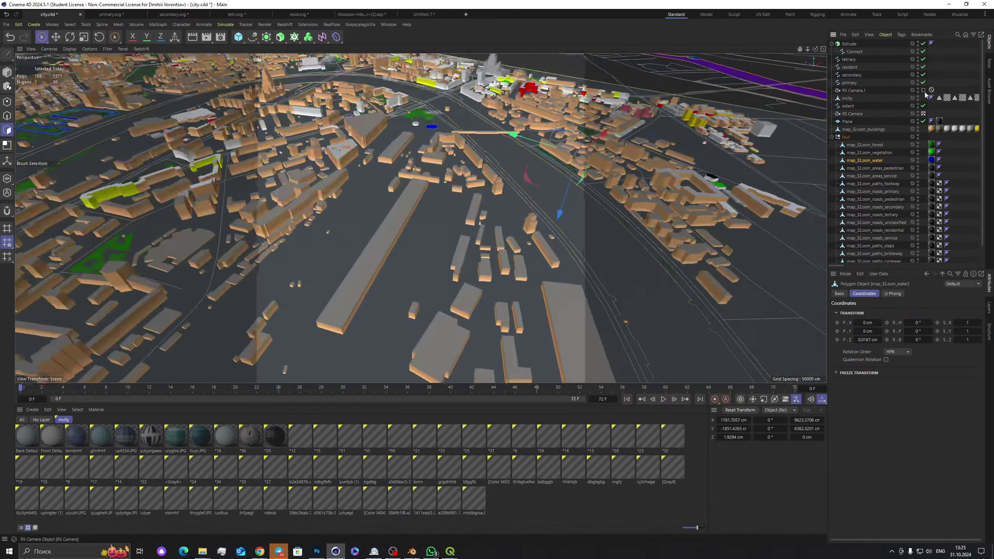
pyautogui.click(924, 90)
pyautogui.click(928, 92)
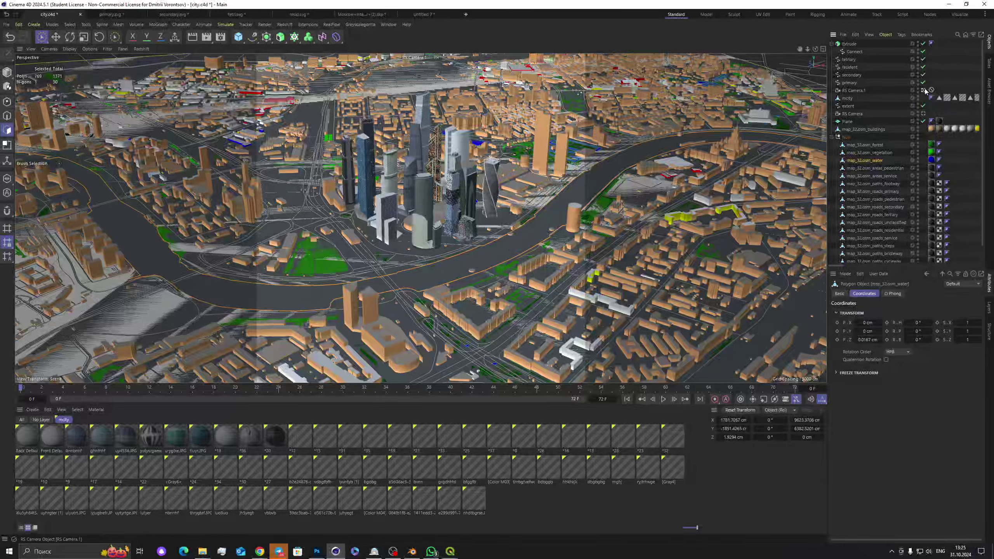
# Step: Shift the selected polygons of map_32.osm_water along Z to a position of about 14.75 cm
pyautogui.scroll(5, 587, 180)
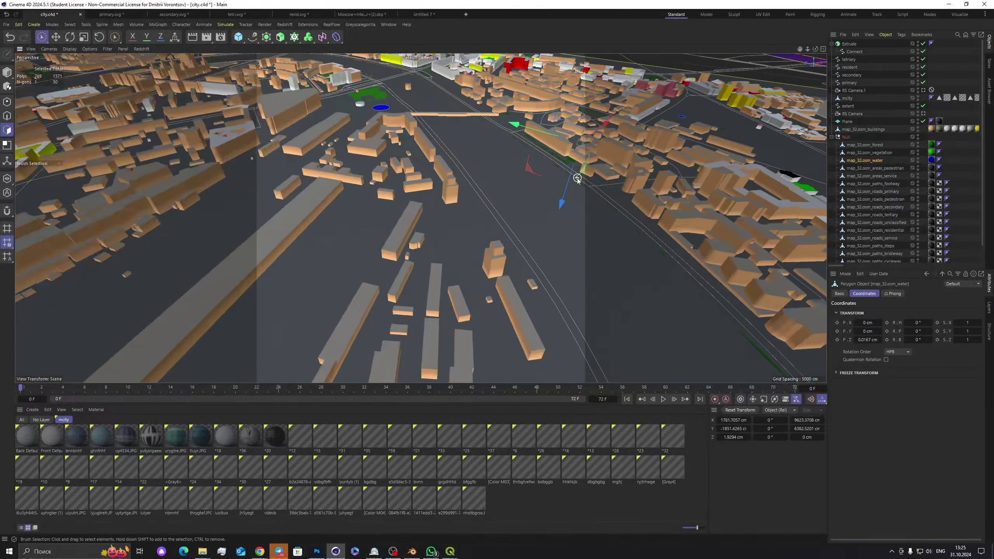
pyautogui.moveTo(571, 170); pyautogui.dragTo(573, 177)
pyautogui.scroll(-8, 626, 147)
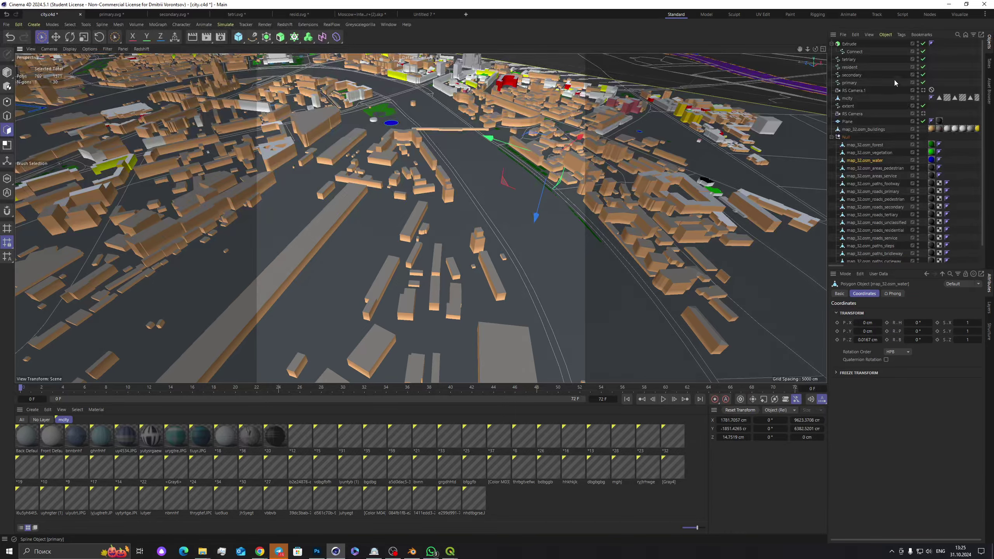
# Step: Disable the Plane and toggle the Extrude's visibility off and back on to check the river against the ground around mcity
pyautogui.click(847, 98)
pyautogui.scroll(-10, 610, 212)
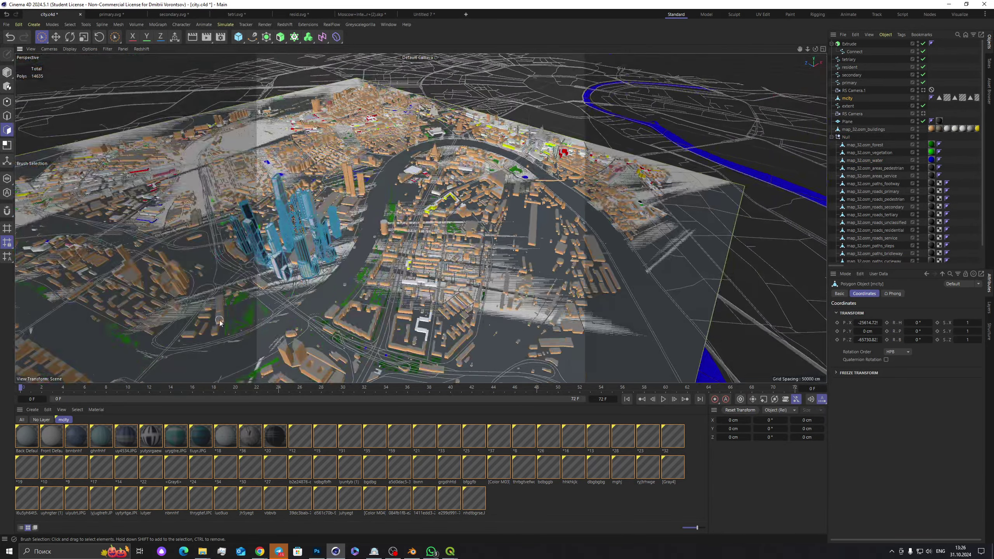
pyautogui.scroll(10, 612, 212)
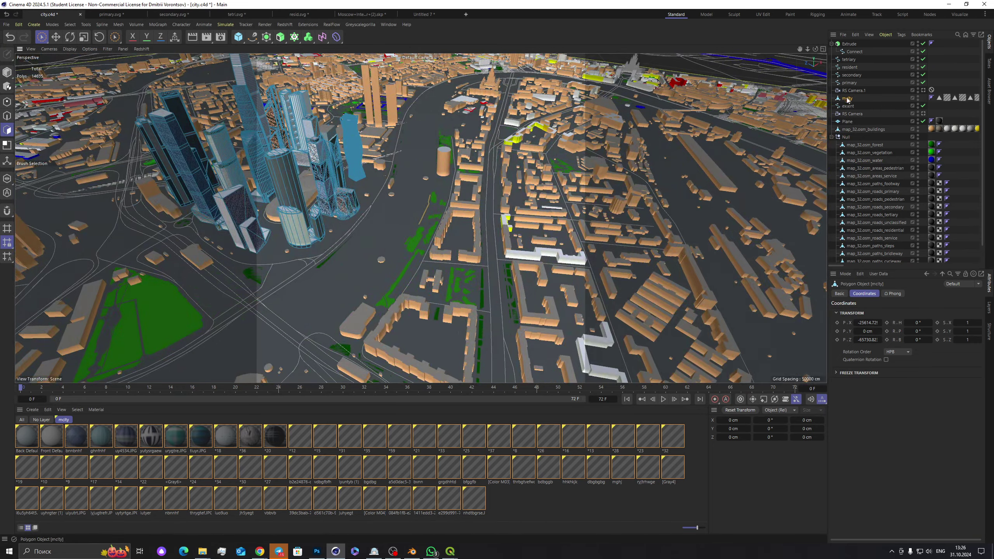
pyautogui.click(877, 44)
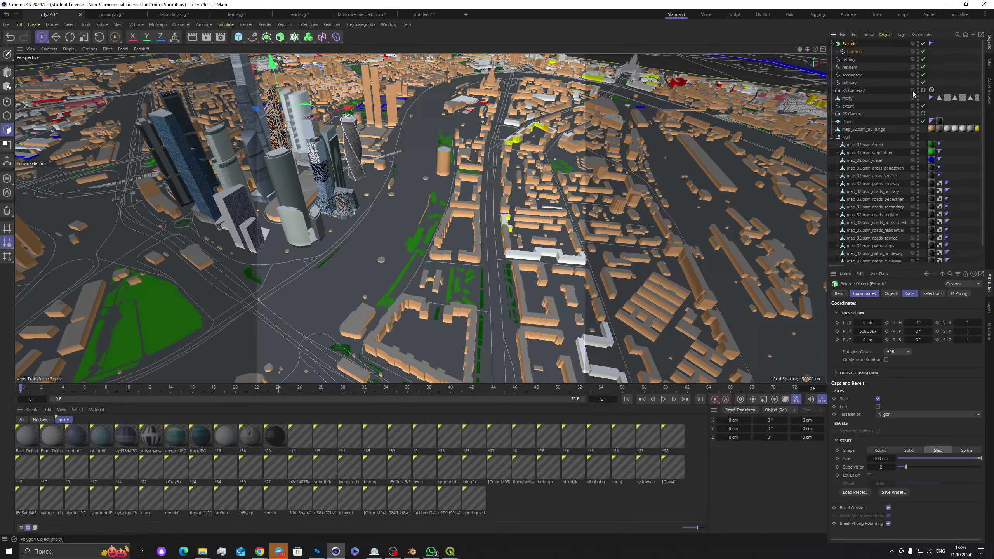
pyautogui.click(917, 41)
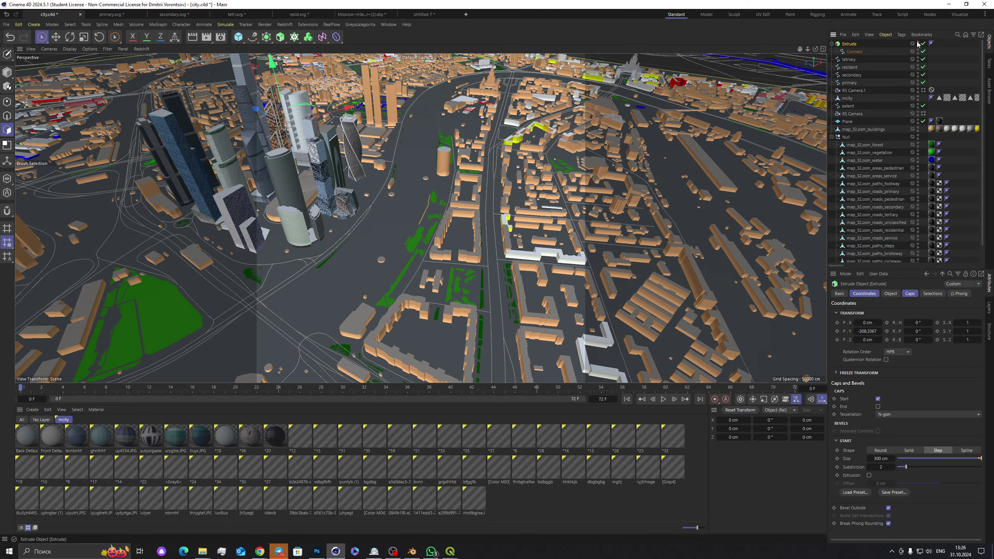
pyautogui.click(923, 121)
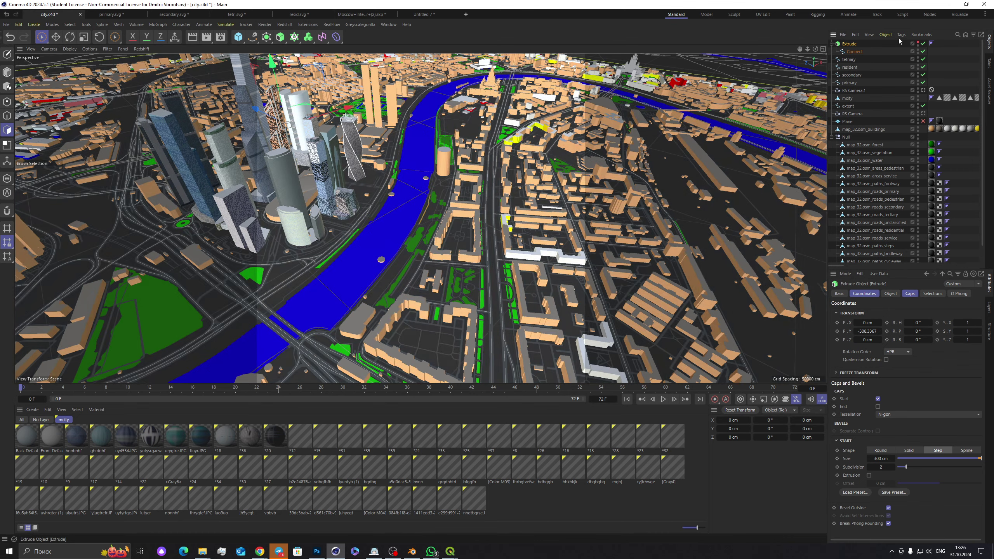
pyautogui.click(918, 44)
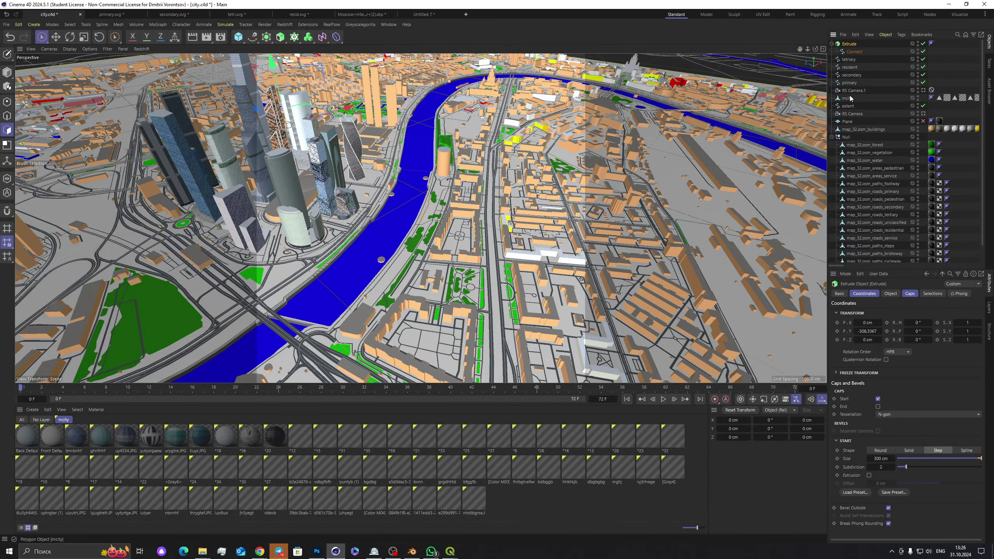
# Step: Adjust the height of the selected map_32.osm_water polygons along Z to a position of about 5.47 cm
pyautogui.click(872, 160)
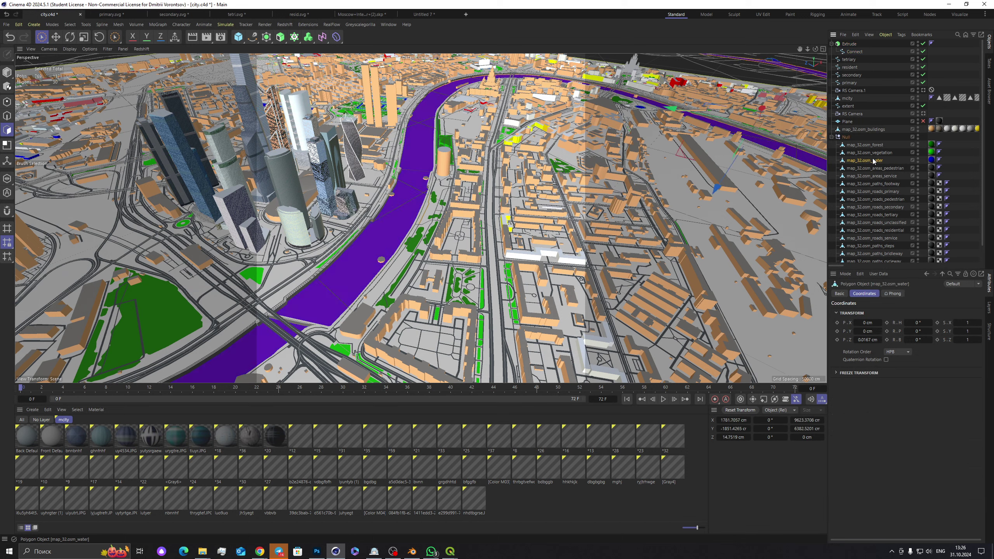
pyautogui.moveTo(734, 161); pyautogui.dragTo(746, 169)
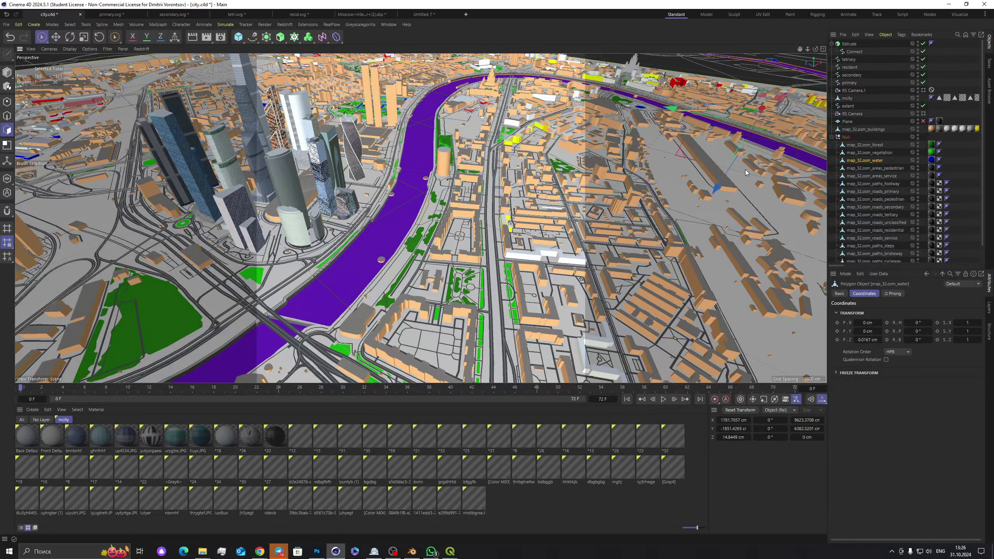
pyautogui.click(923, 120)
pyautogui.scroll(10, 801, 122)
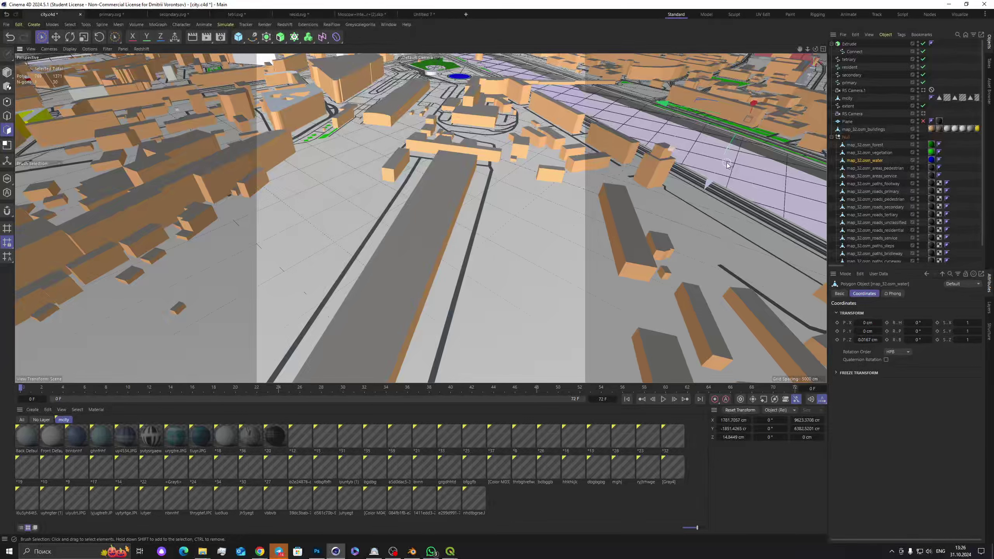
pyautogui.moveTo(727, 165); pyautogui.dragTo(728, 161)
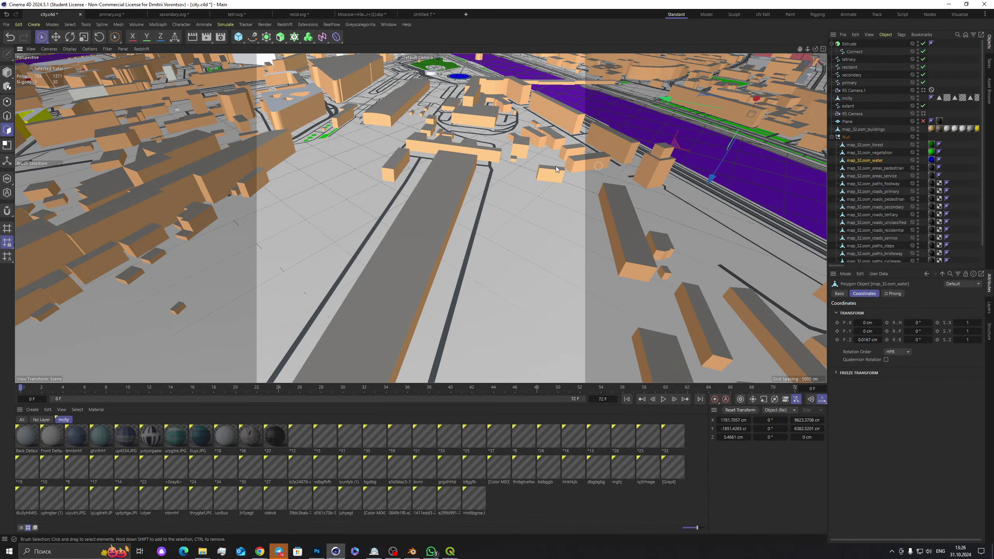
# Step: Look through RS Camera.1 again and save the city.c4d project
pyautogui.click(923, 89)
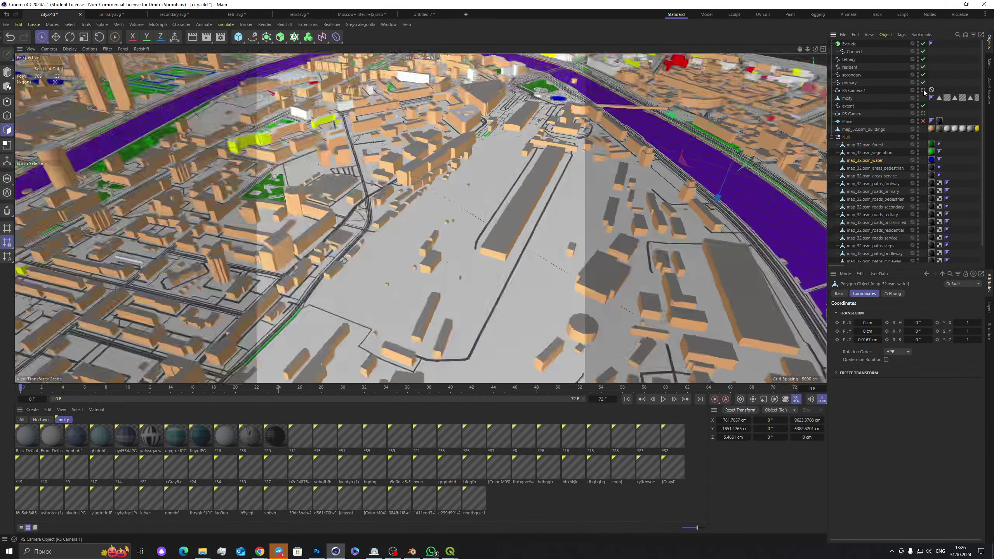
pyautogui.click(6, 24)
pyautogui.click(41, 125)
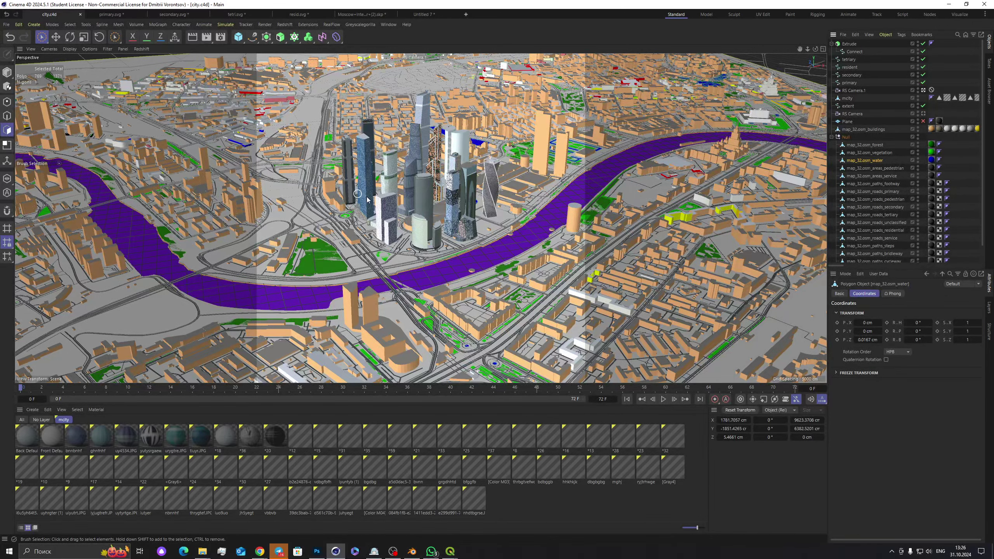
# Step: Clear the object selection, display only the materials without a layer and inspect the maroon and blue materials
pyautogui.click(952, 77)
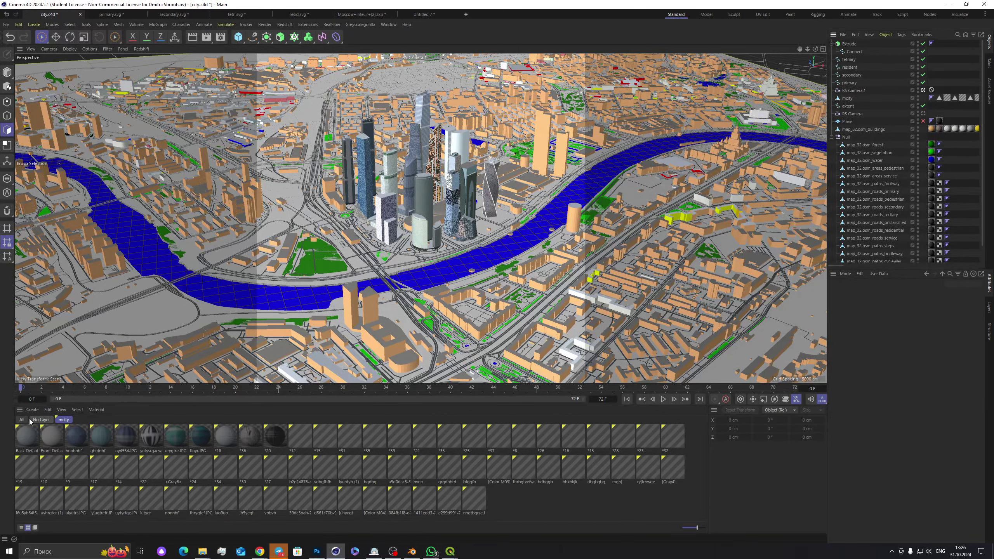
pyautogui.click(41, 420)
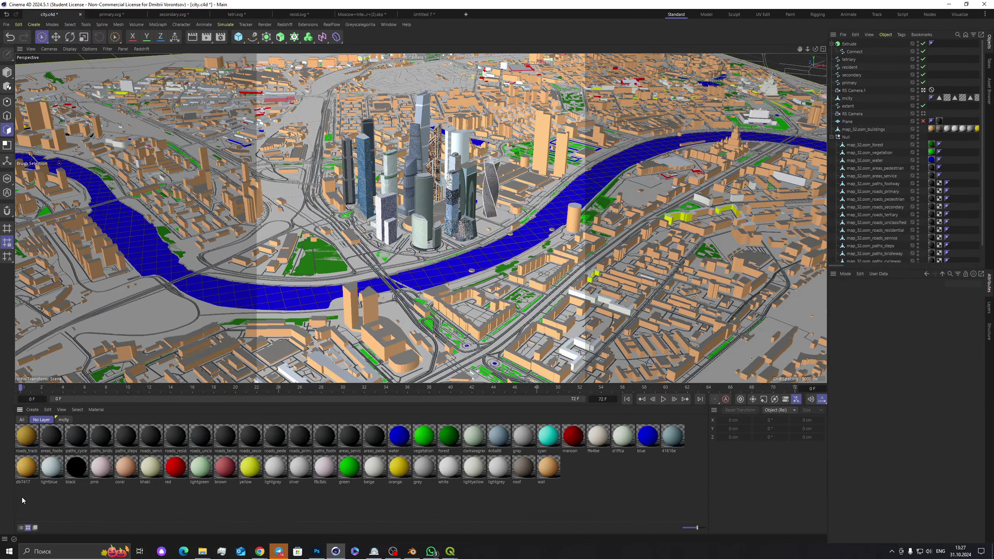
pyautogui.moveTo(22, 497); pyautogui.dragTo(692, 432)
pyautogui.click(225, 465)
pyautogui.click(224, 496)
pyautogui.click(580, 448)
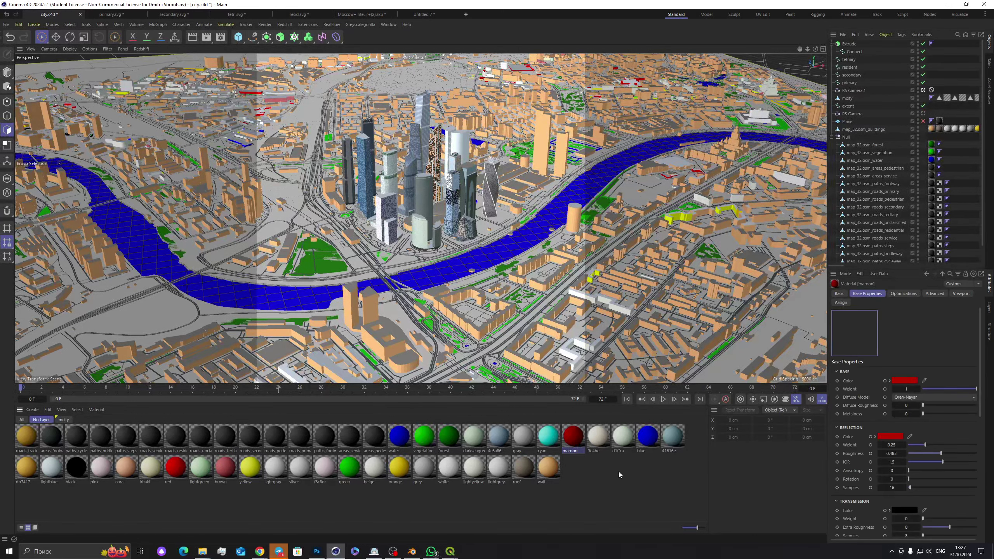
pyautogui.click(652, 448)
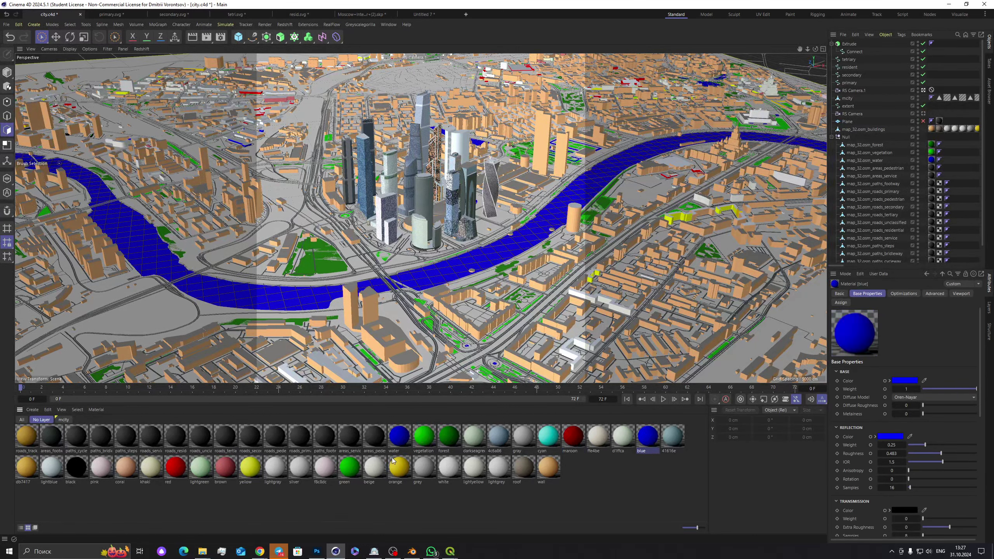
# Step: Open the water material's node and set its base colour to dark teal (RGB 23, 55, 68) with a weight of 0.271
pyautogui.doubleClick(406, 434)
pyautogui.moveTo(591, 281); pyautogui.dragTo(481, 192)
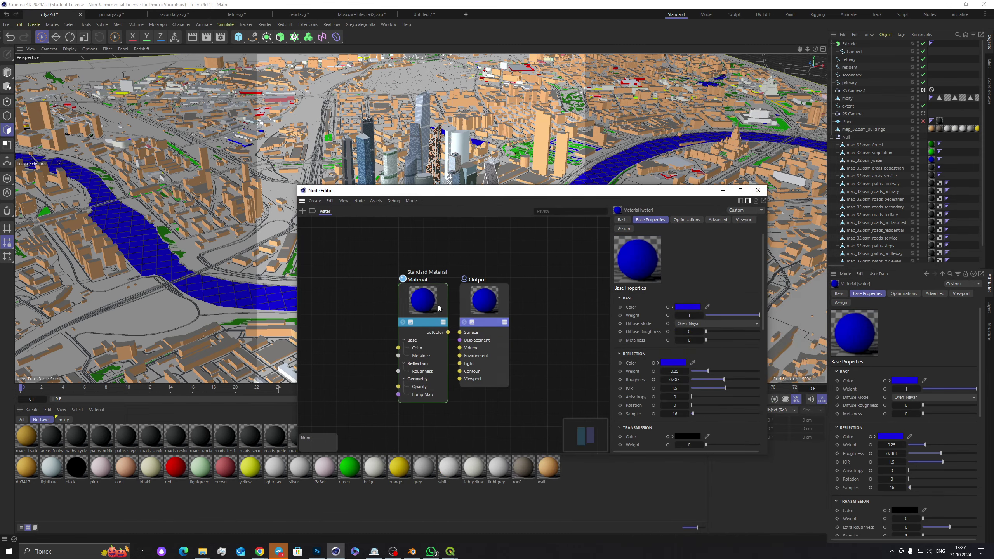
pyautogui.click(688, 305)
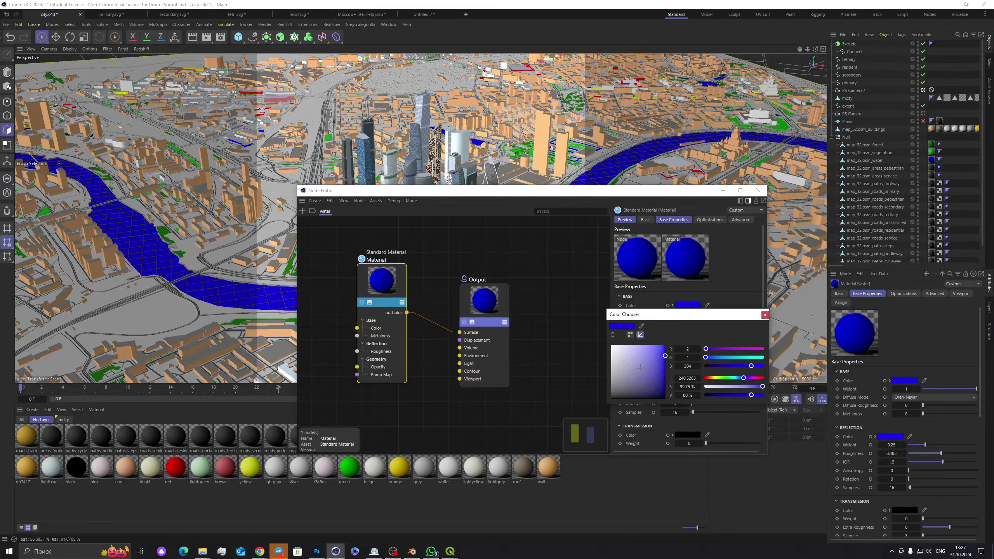
pyautogui.moveTo(664, 355); pyautogui.dragTo(646, 383)
pyautogui.moveTo(744, 379); pyautogui.dragTo(738, 382)
pyautogui.moveTo(646, 383)
pyautogui.mouseDown()
pyautogui.moveTo(632, 394)
pyautogui.moveTo(646, 384)
pyautogui.mouseUp()
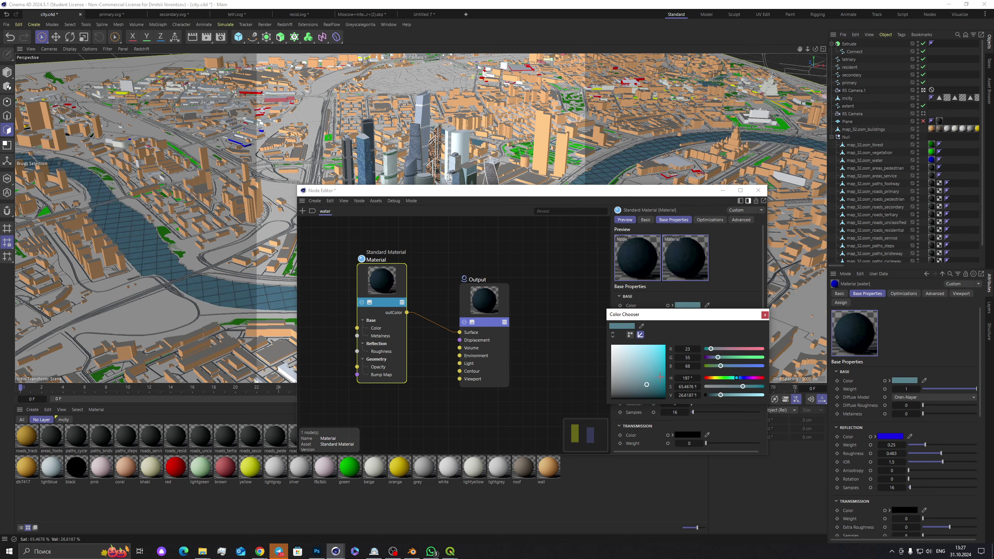
pyautogui.click(764, 316)
pyautogui.moveTo(733, 315); pyautogui.dragTo(721, 317)
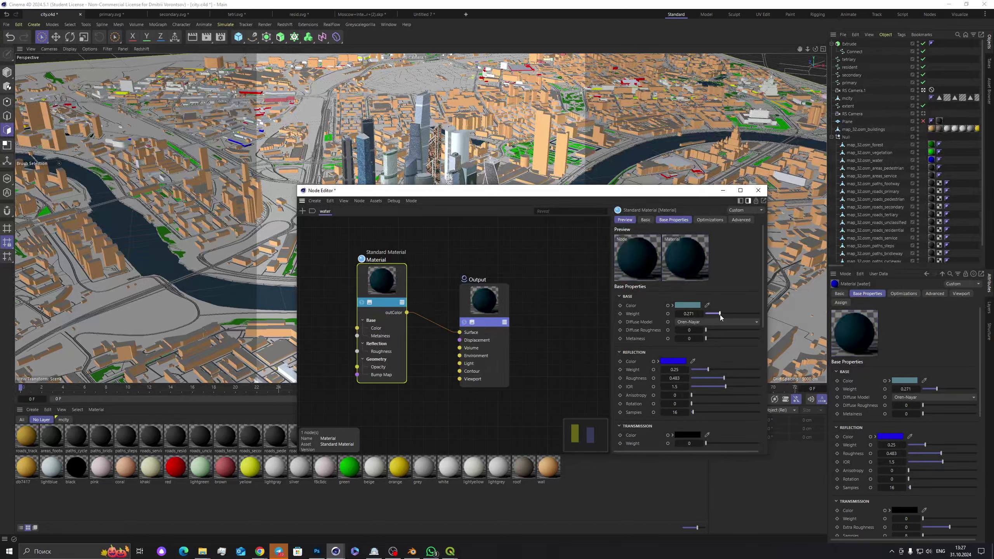
# Step: Set the water material's reflection to light grey with weight 0.908 and roughness 0.209, and save the project
pyautogui.click(680, 361)
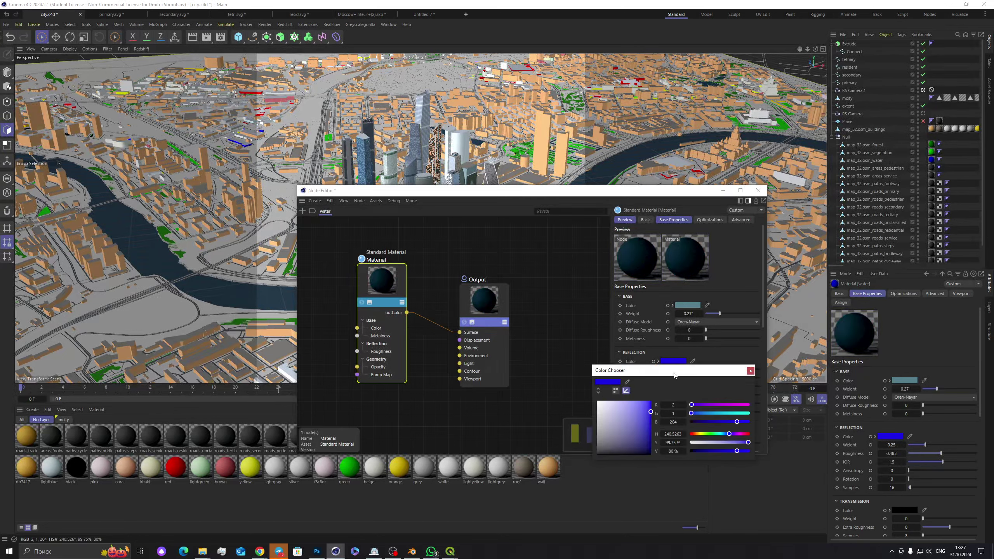
pyautogui.click(598, 425)
pyautogui.click(750, 371)
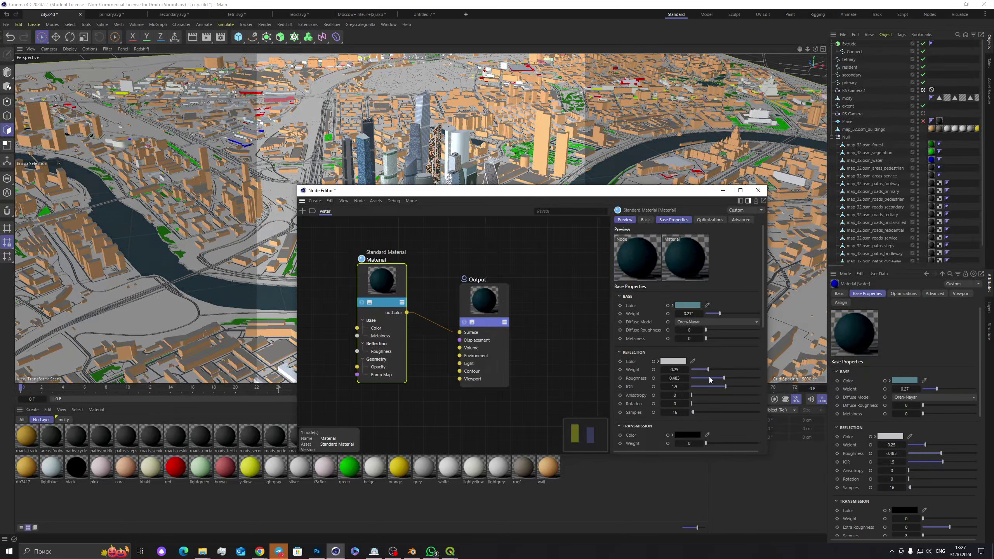
pyautogui.moveTo(708, 370)
pyautogui.mouseDown()
pyautogui.moveTo(751, 370)
pyautogui.moveTo(707, 378)
pyautogui.mouseUp()
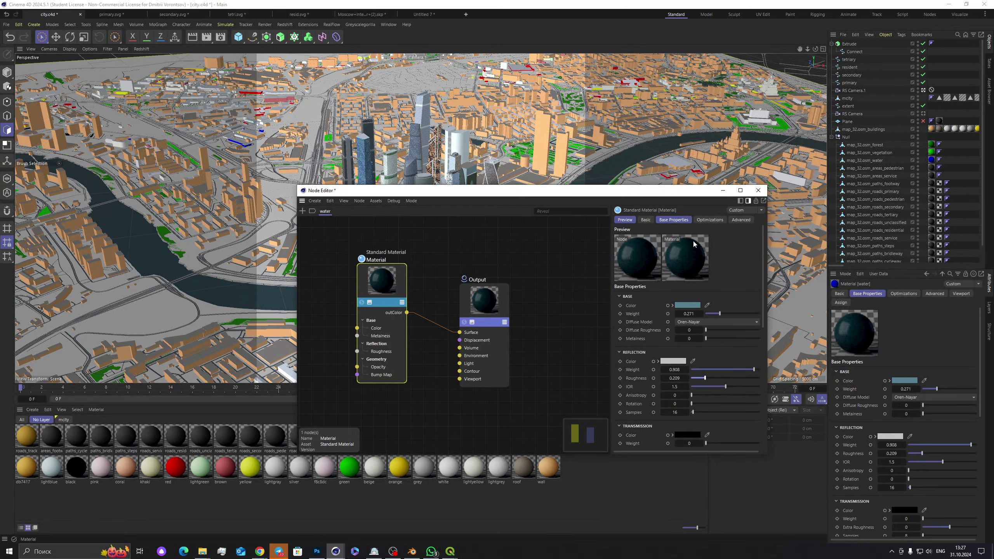
pyautogui.click(758, 191)
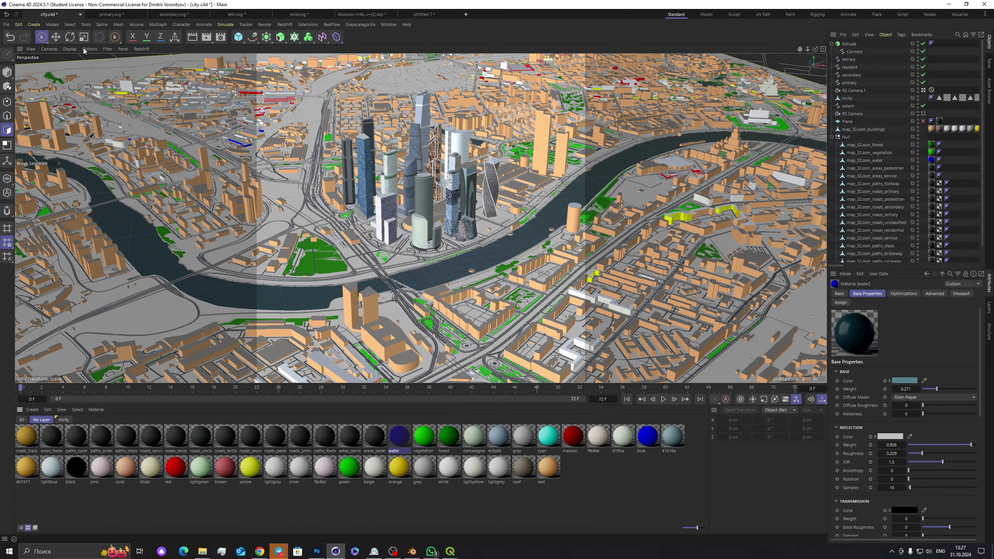
pyautogui.click(6, 25)
pyautogui.click(32, 122)
# Step: Add a Redshift Dome Light to the city scene
pyautogui.click(849, 44)
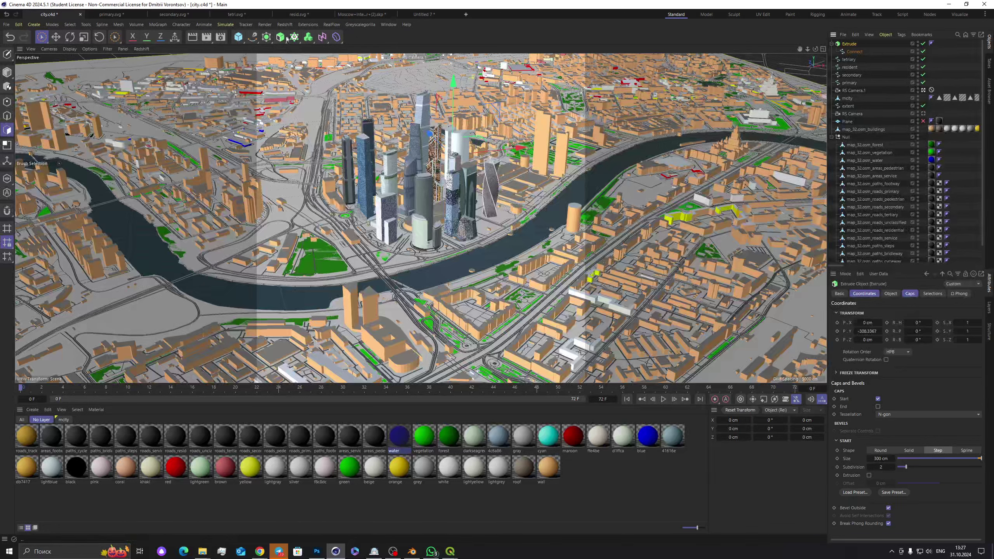
pyautogui.click(285, 25)
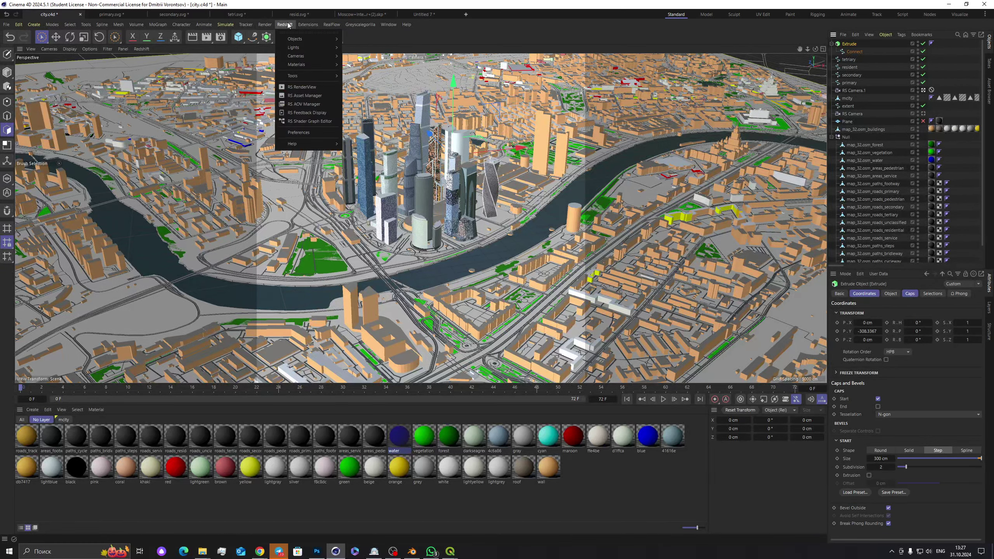
pyautogui.moveTo(307, 56)
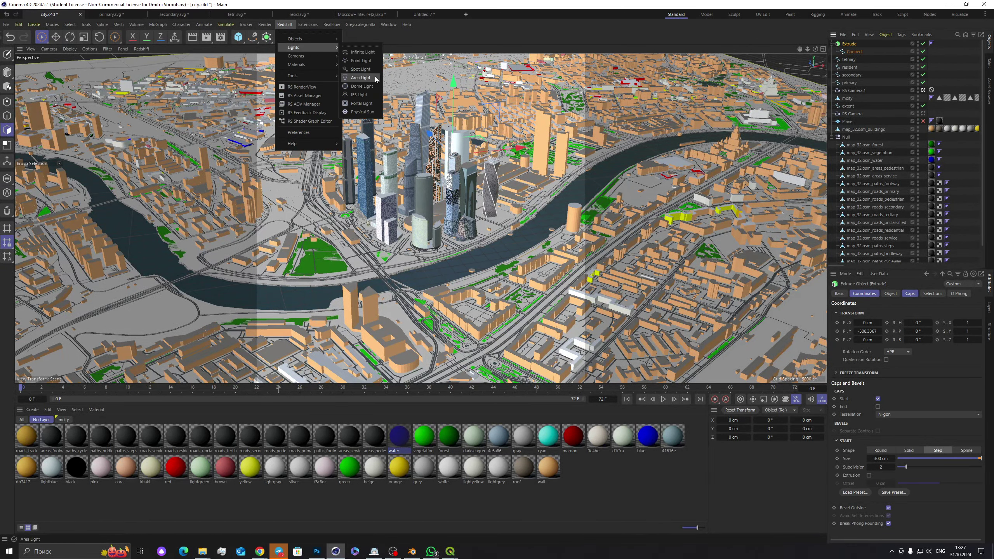
pyautogui.click(367, 87)
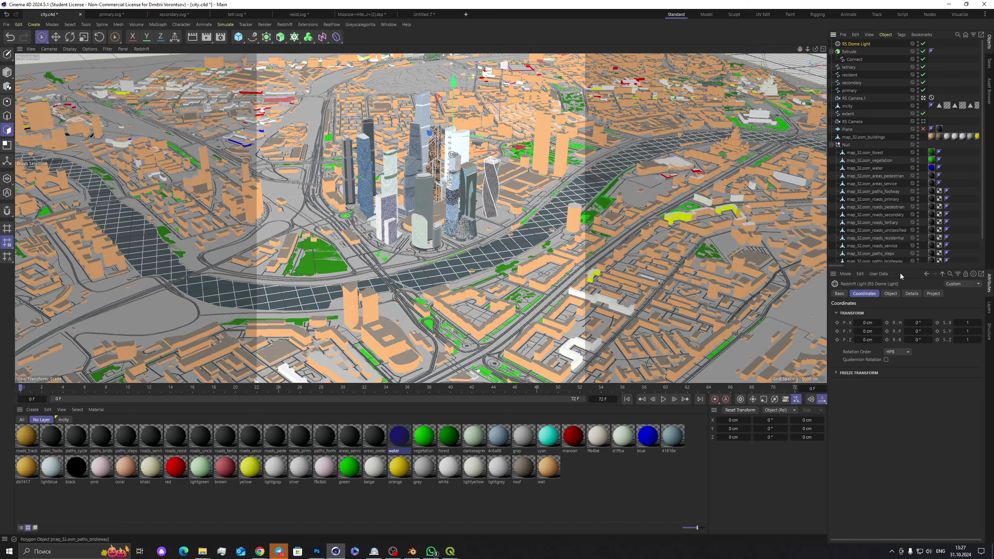
# Step: Load an Ultimate_Skies HDRI from the HDR/PlusHDRIs folder as the RS Dome Light's texture
pyautogui.click(890, 294)
pyautogui.click(979, 421)
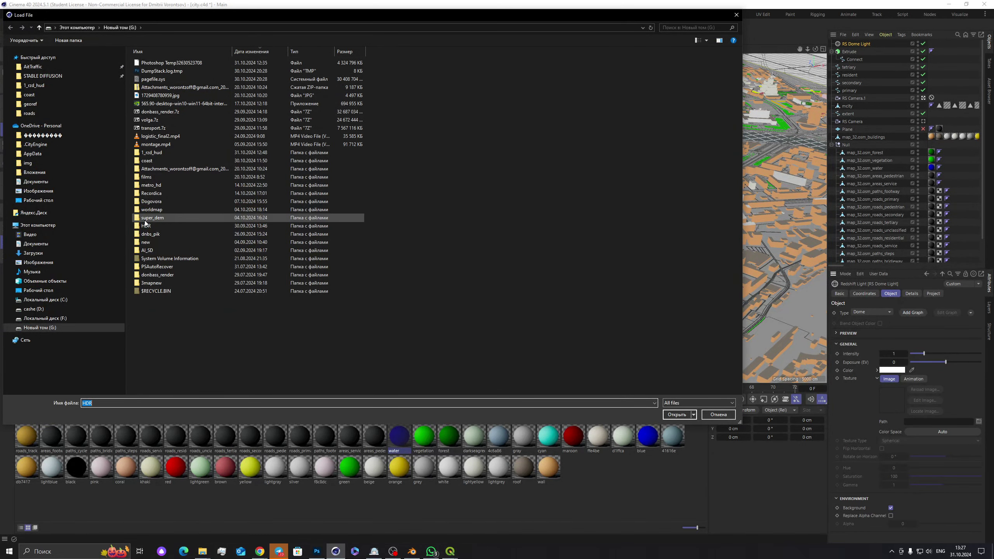
pyautogui.doubleClick(150, 227)
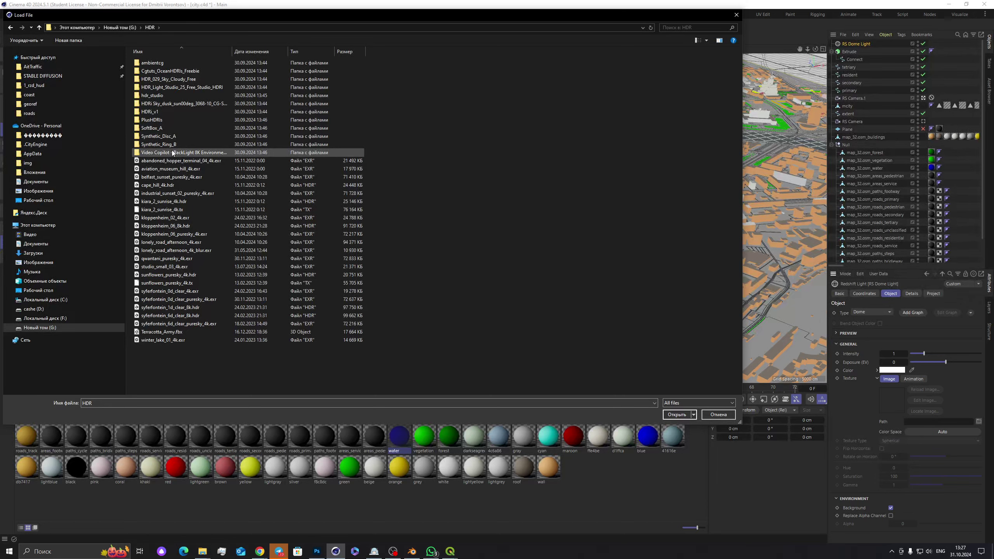
pyautogui.click(156, 122)
pyautogui.doubleClick(155, 122)
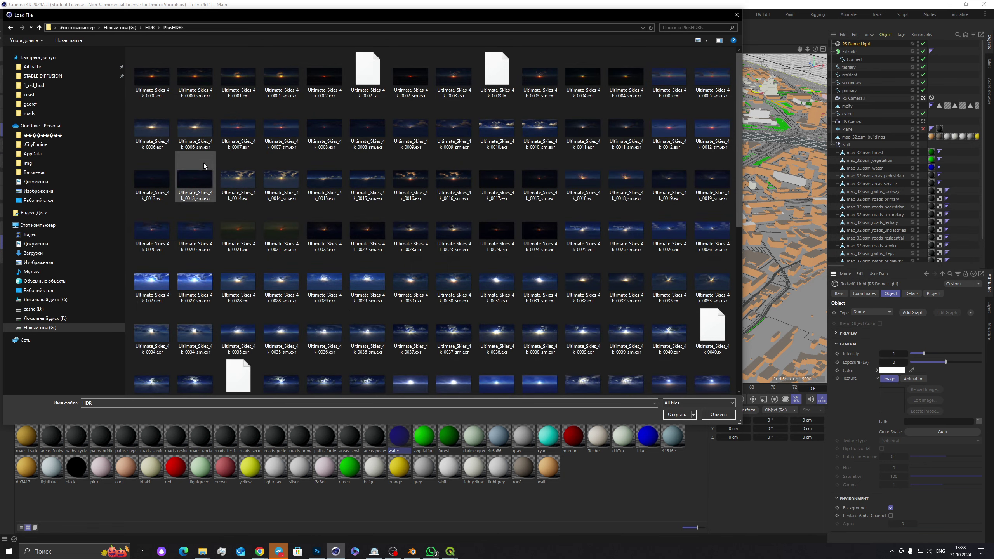
pyautogui.scroll(-3, 350, 301)
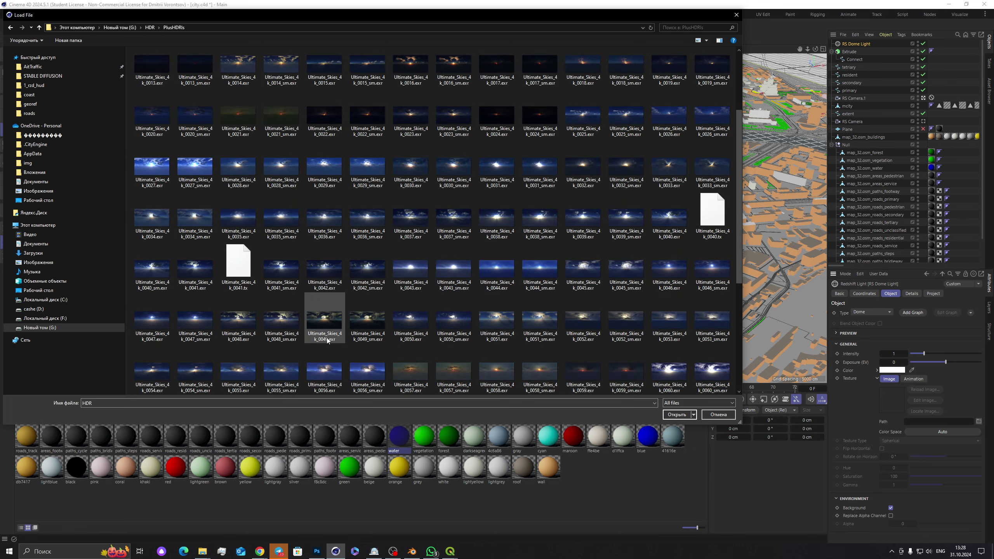
pyautogui.doubleClick(449, 268)
pyautogui.click(558, 312)
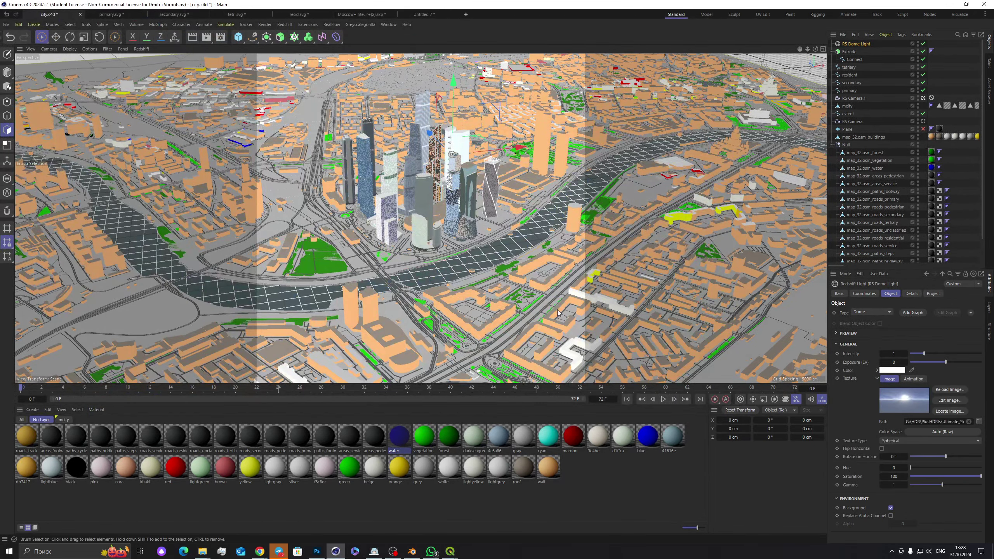
pyautogui.click(281, 25)
pyautogui.click(318, 88)
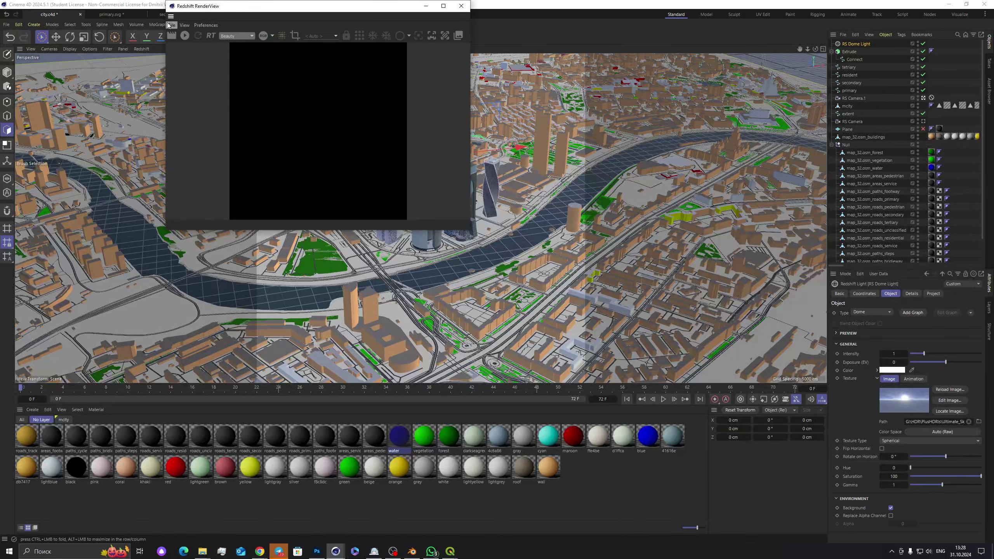
pyautogui.click(461, 5)
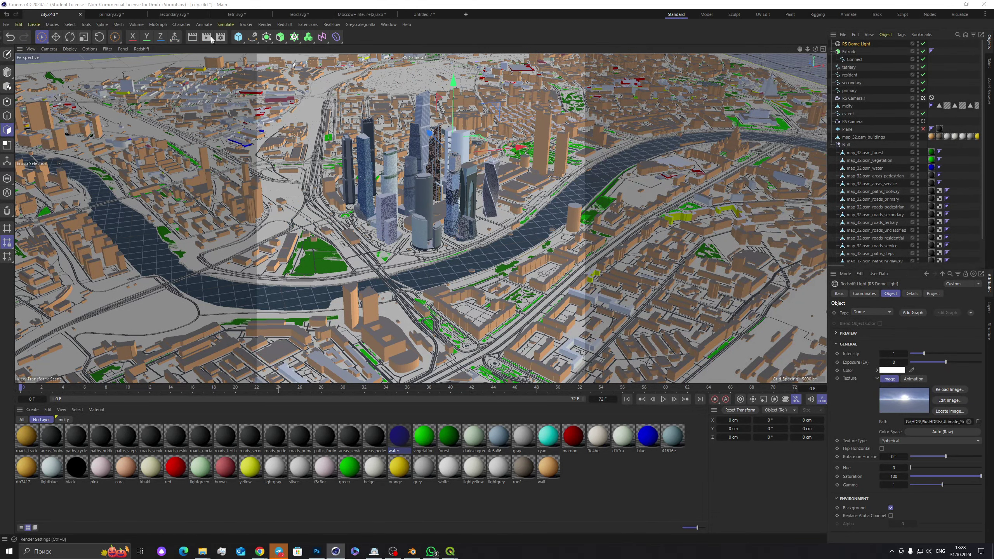
# Step: Set the render output size to 1920 by 1080 pixels and save the project
pyautogui.click(220, 37)
pyautogui.click(239, 72)
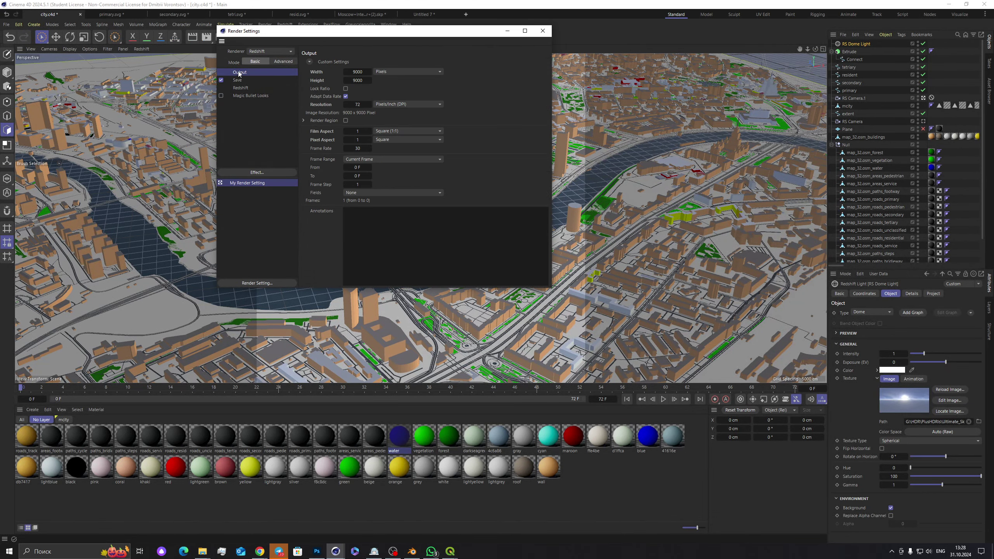
pyautogui.click(355, 73)
pyautogui.press('Tab')
pyautogui.write('1080')
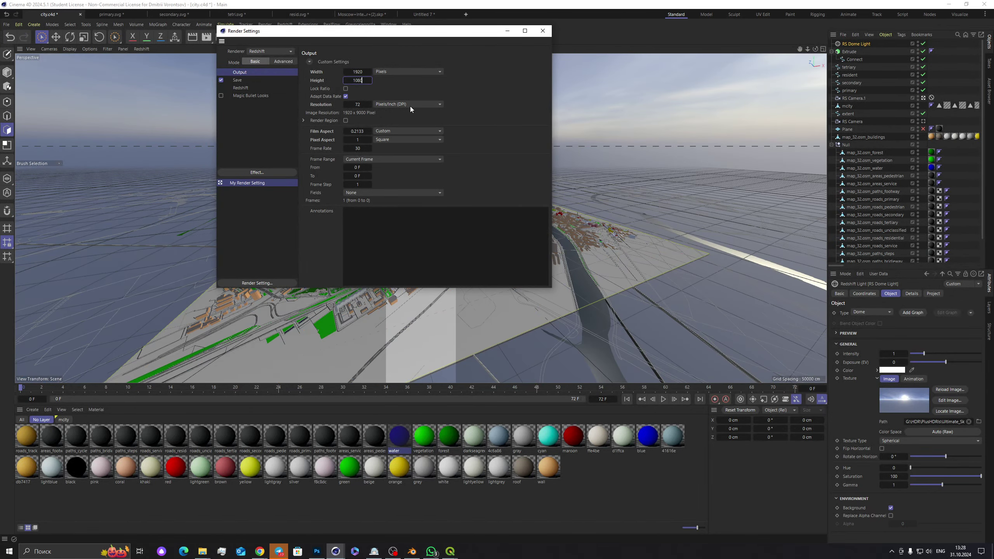
pyautogui.press('Return')
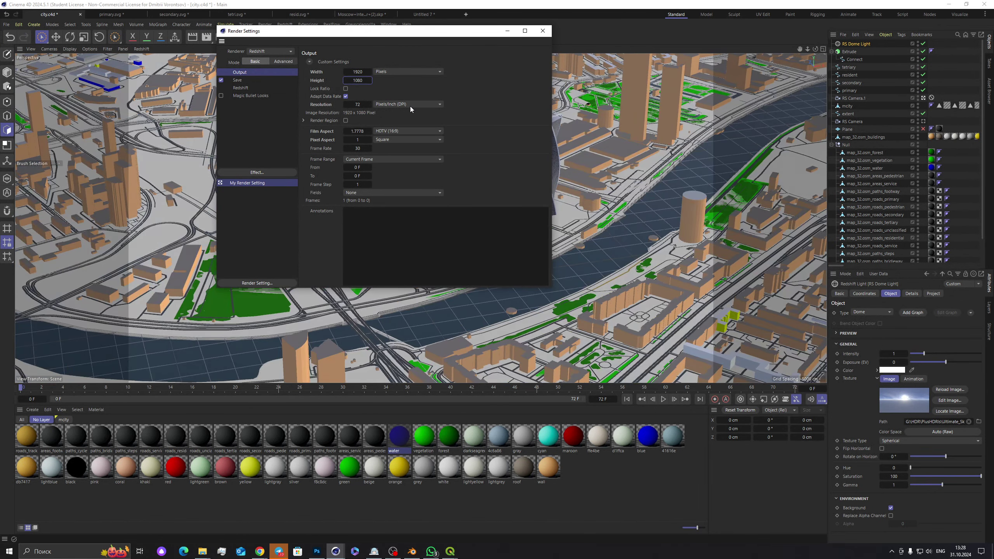
pyautogui.click(249, 88)
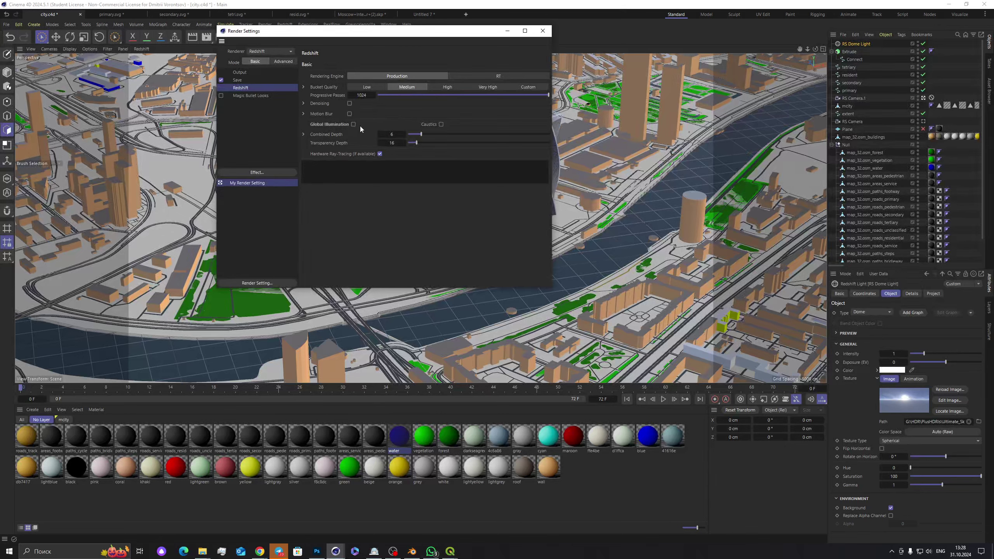
pyautogui.click(543, 31)
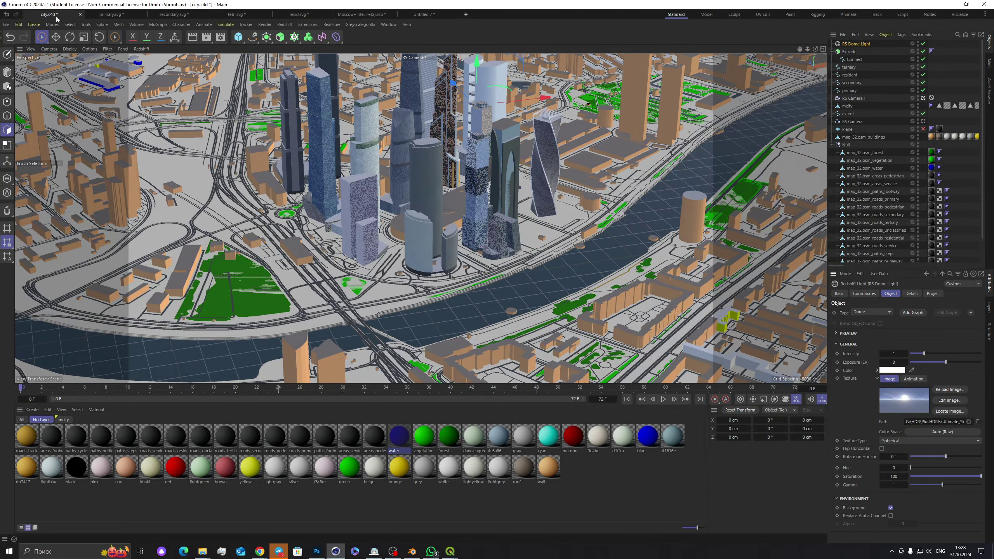
pyautogui.click(8, 24)
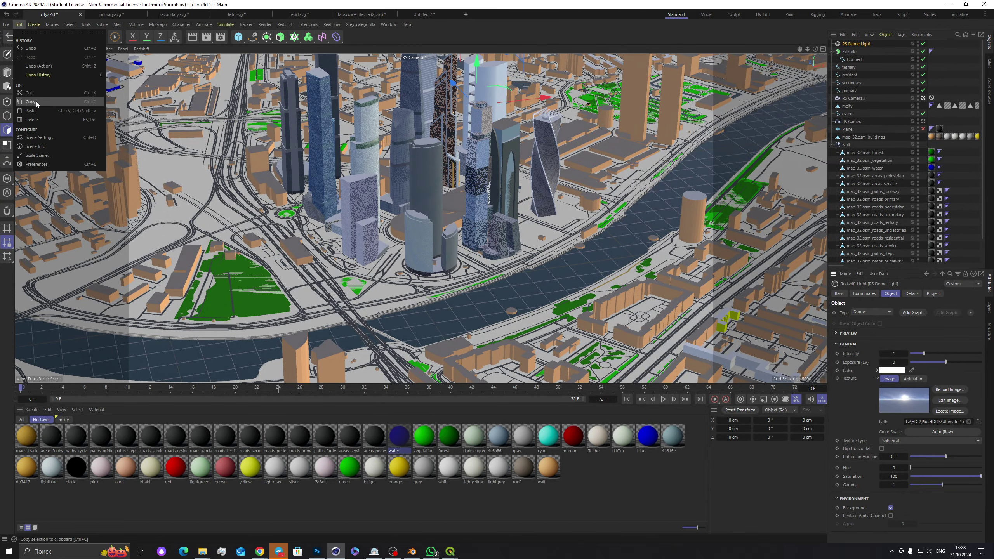
pyautogui.click(36, 123)
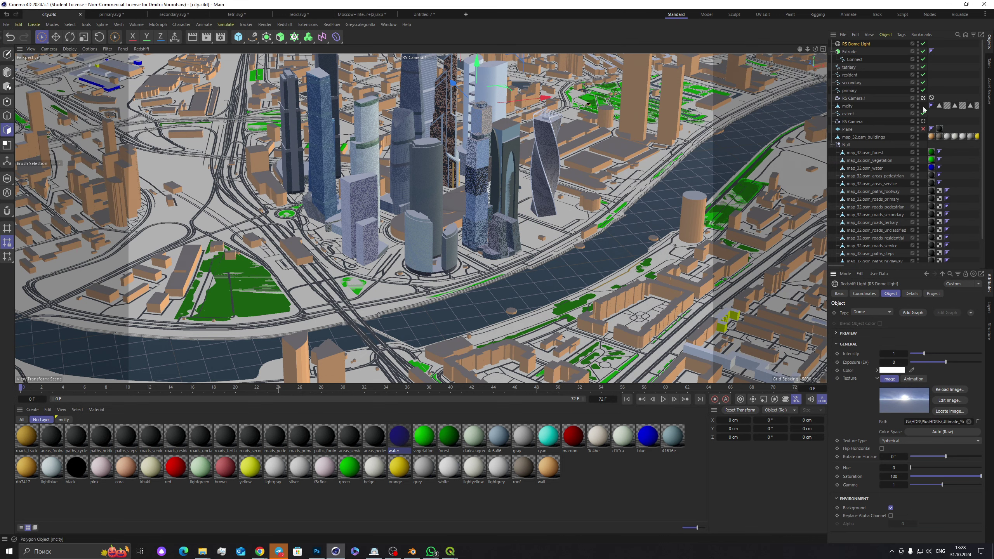
# Step: Move the protection tag off RS Camera.1 onto the primary object and reframe the camera on a wider view of the skyscrapers and river
pyautogui.moveTo(935, 92); pyautogui.dragTo(932, 90)
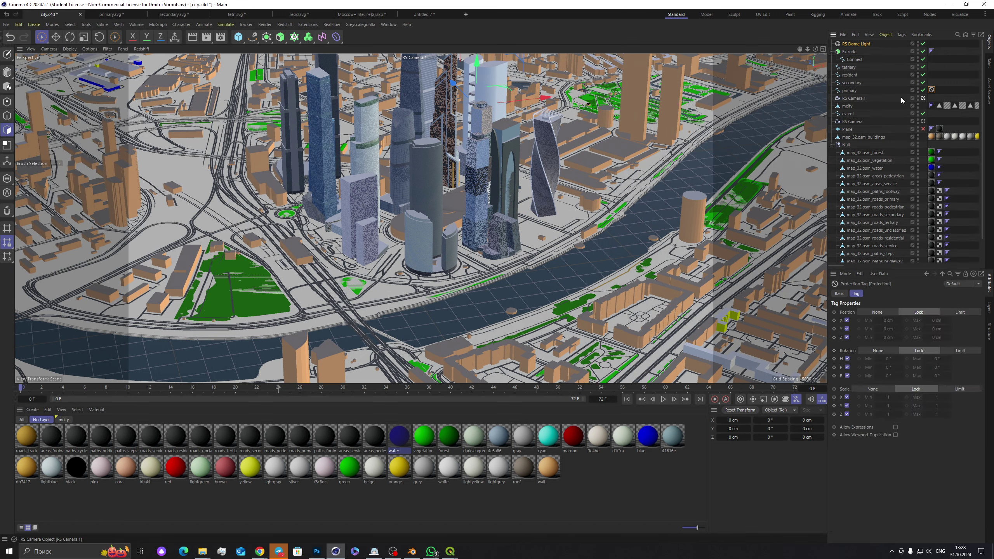
pyautogui.click(854, 98)
pyautogui.keyDown('alt'); pyautogui.moveTo(485, 211); pyautogui.dragTo(501, 220); pyautogui.keyUp('alt')
pyautogui.keyDown('alt'); pyautogui.moveTo(501, 220); pyautogui.dragTo(817, 105, button='right'); pyautogui.keyUp('alt')
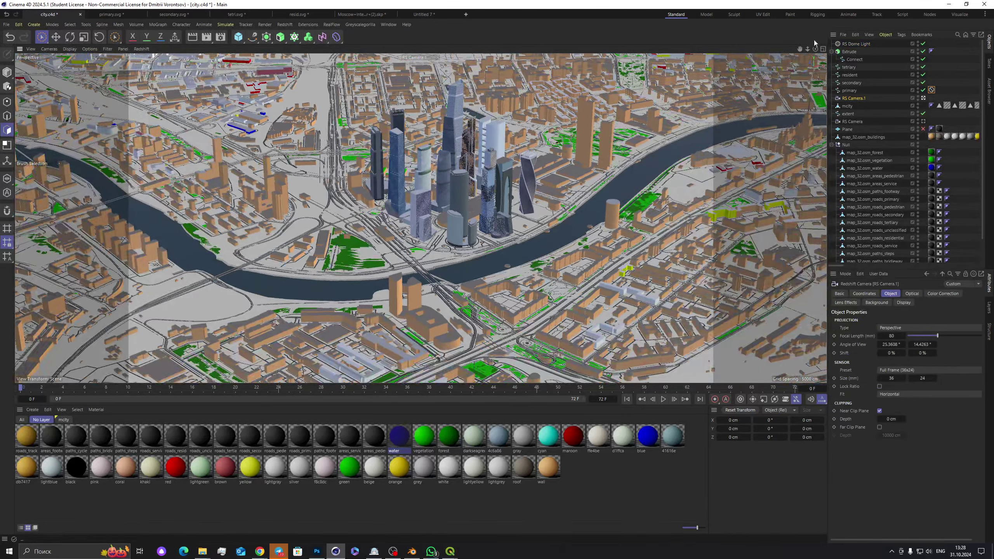
pyautogui.keyDown('alt'); pyautogui.moveTo(501, 206); pyautogui.dragTo(421, 219, button='middle'); pyautogui.keyUp('alt')
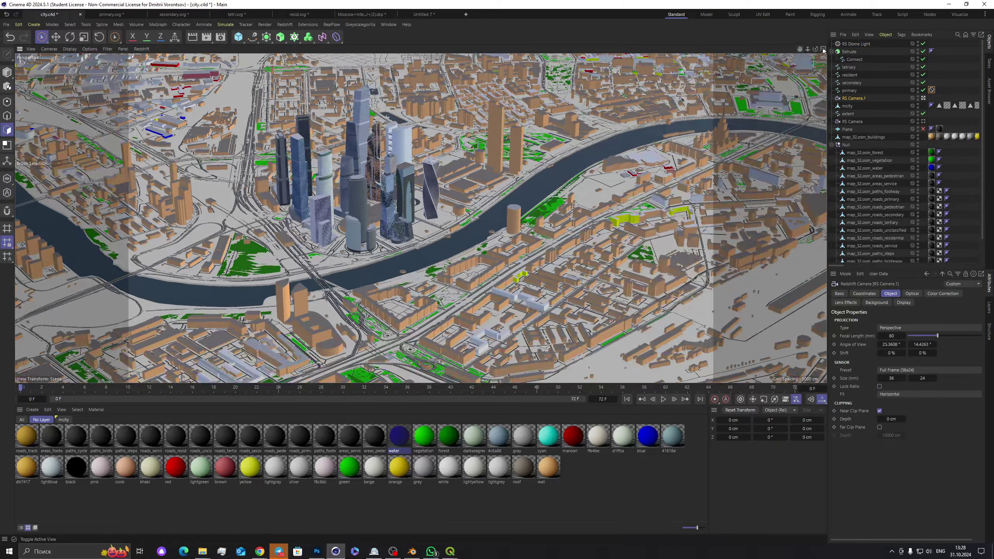
pyautogui.keyDown('alt'); pyautogui.moveTo(422, 219); pyautogui.dragTo(421, 218); pyautogui.keyUp('alt')
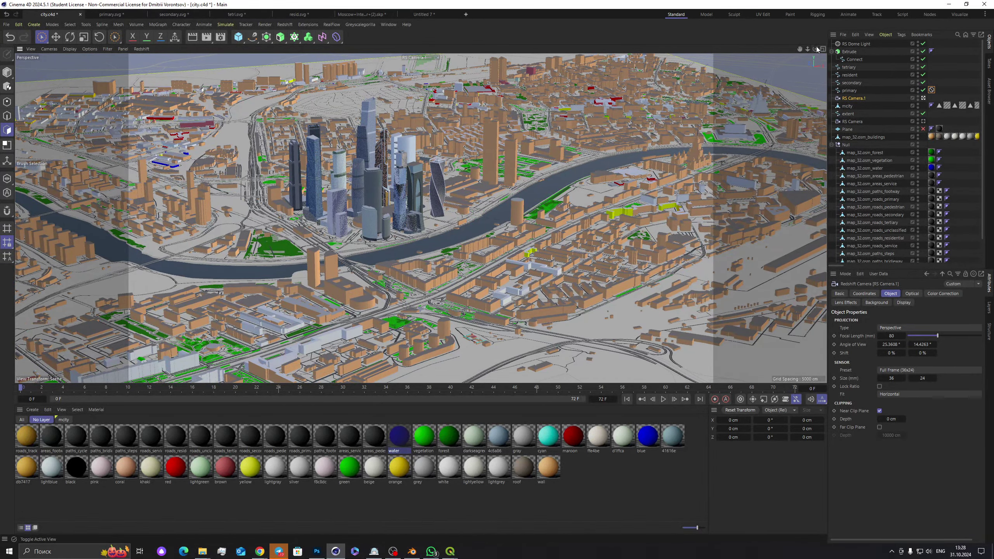
pyautogui.keyDown('alt'); pyautogui.moveTo(420, 217); pyautogui.dragTo(420, 218); pyautogui.keyUp('alt')
pyautogui.moveTo(798, 47); pyautogui.dragTo(687, 113)
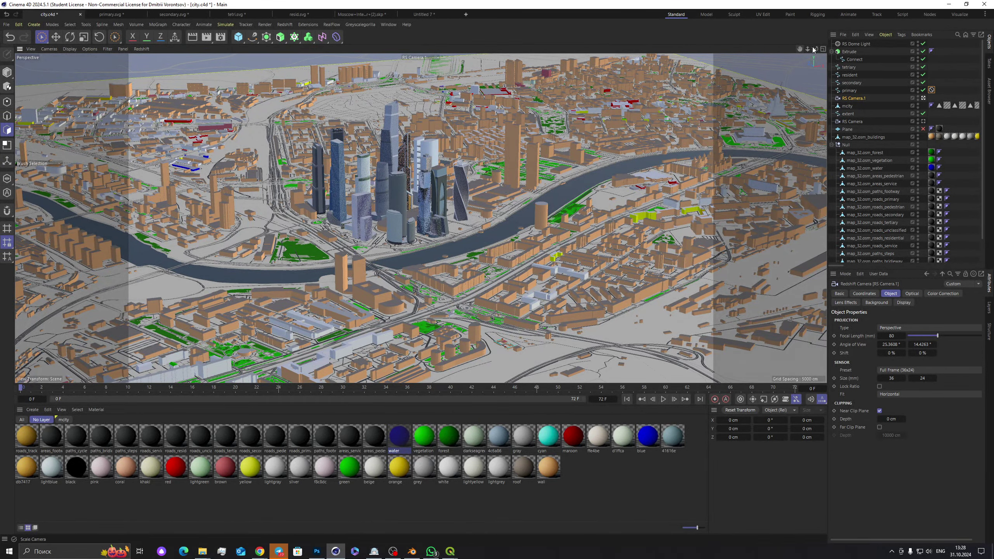
pyautogui.moveTo(815, 62); pyautogui.dragTo(757, 68)
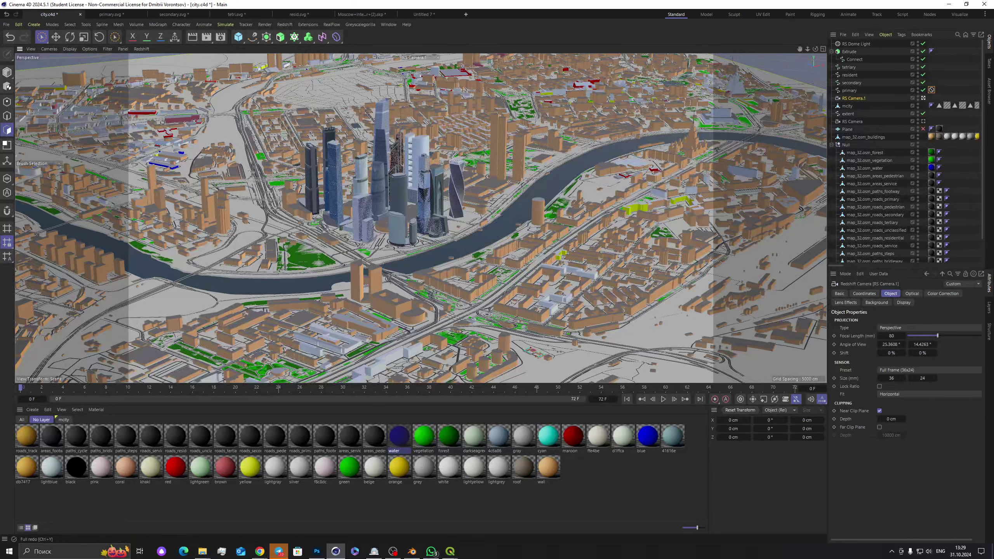
# Step: Move the protection tag from the primary object back onto RS Camera.1 and save the project
pyautogui.moveTo(932, 89); pyautogui.dragTo(932, 98)
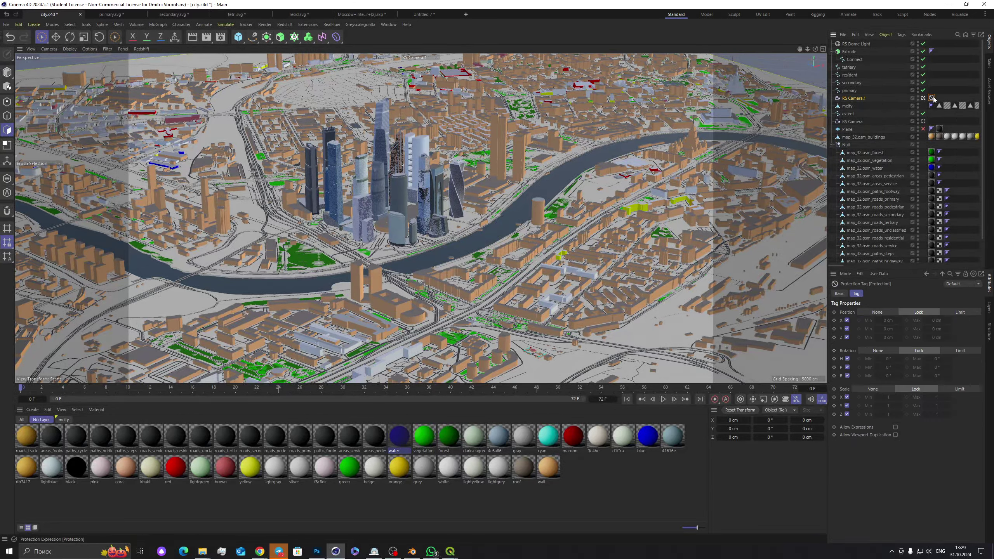
pyautogui.click(6, 26)
pyautogui.click(34, 123)
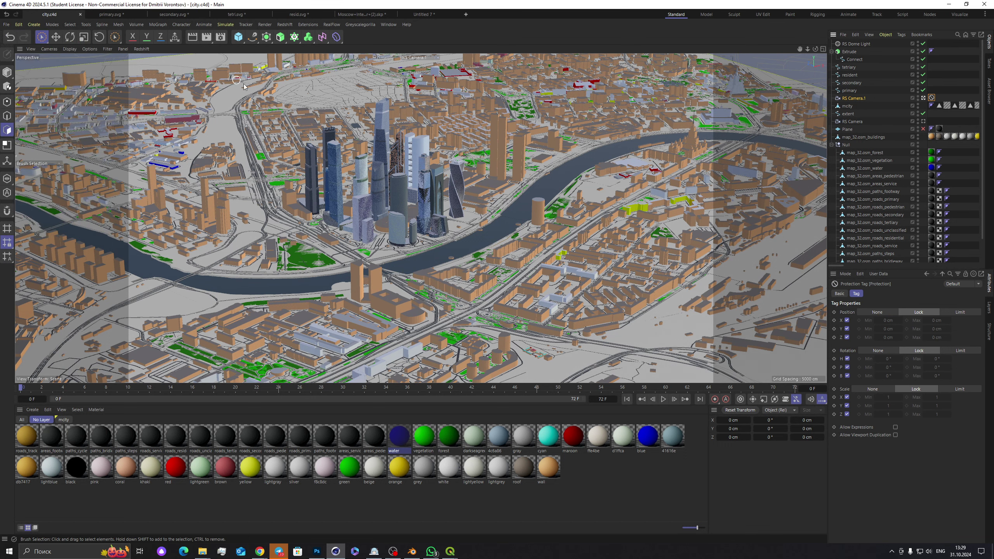
# Step: Start an interactive render in Redshift RenderView, then enlarge and reposition its window over the viewport
pyautogui.click(285, 25)
pyautogui.click(312, 90)
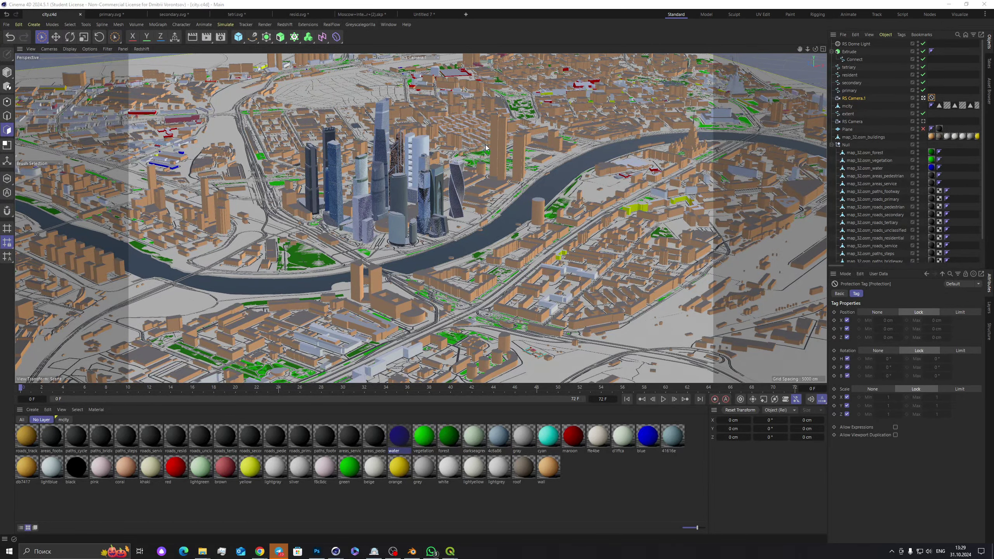
pyautogui.click(332, 111)
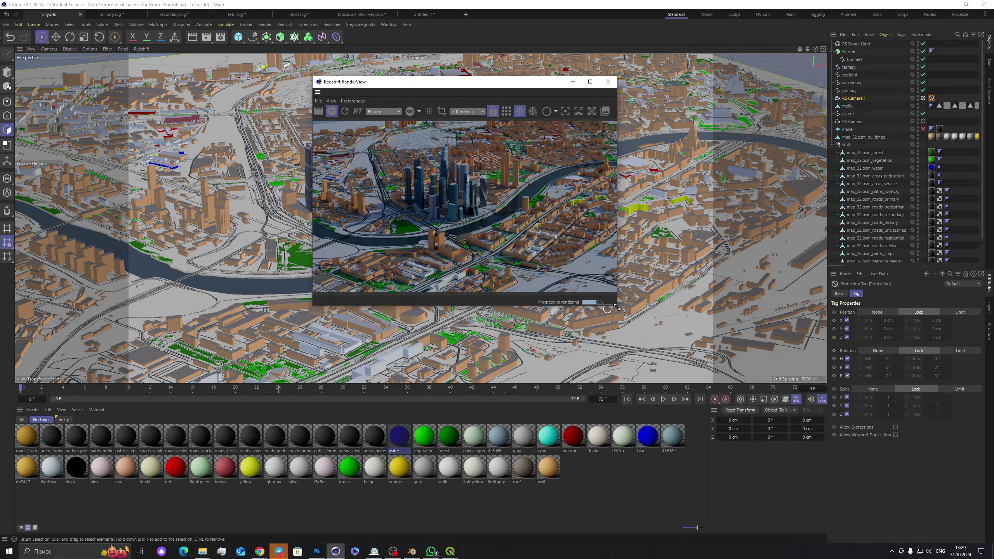
pyautogui.moveTo(616, 307); pyautogui.dragTo(717, 357)
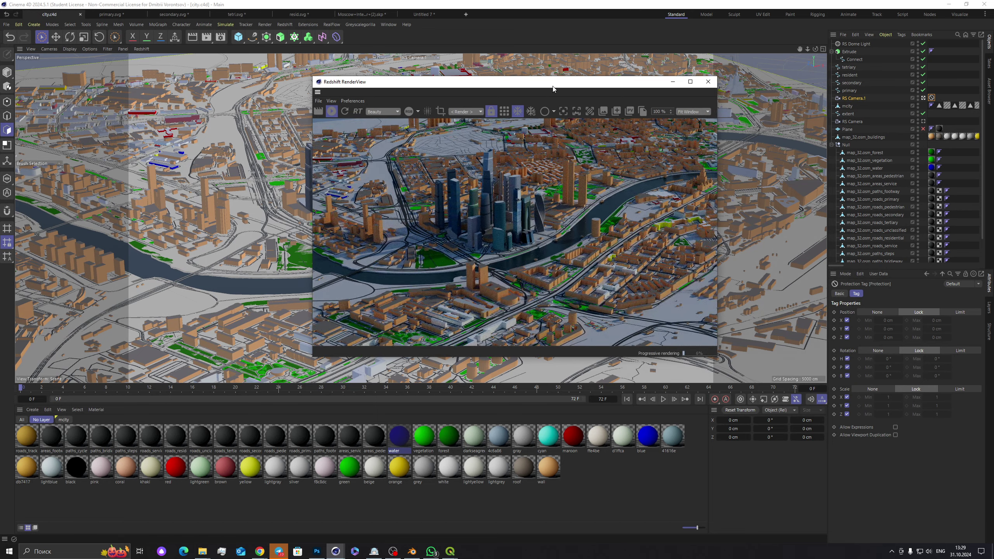
pyautogui.moveTo(553, 89); pyautogui.dragTo(421, 47)
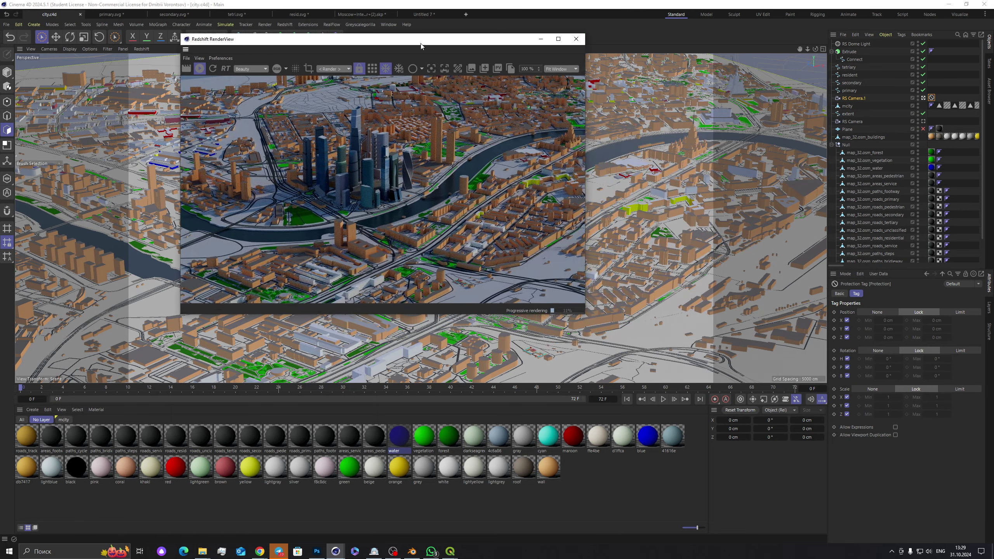
# Step: Open the wall material's node and set its base colour to dark teal (RGB 22, 41, 48)
pyautogui.doubleClick(548, 471)
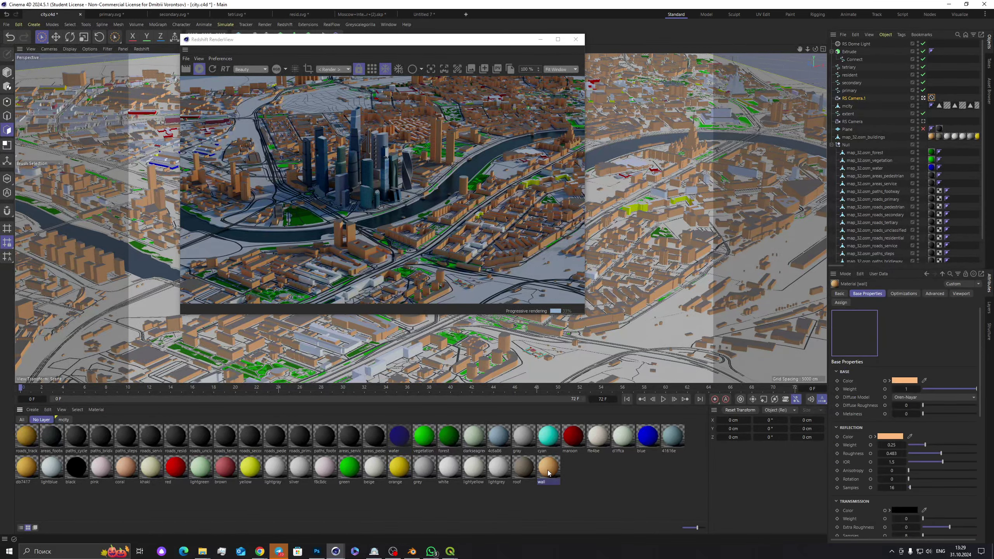
pyautogui.moveTo(666, 282); pyautogui.dragTo(333, 251)
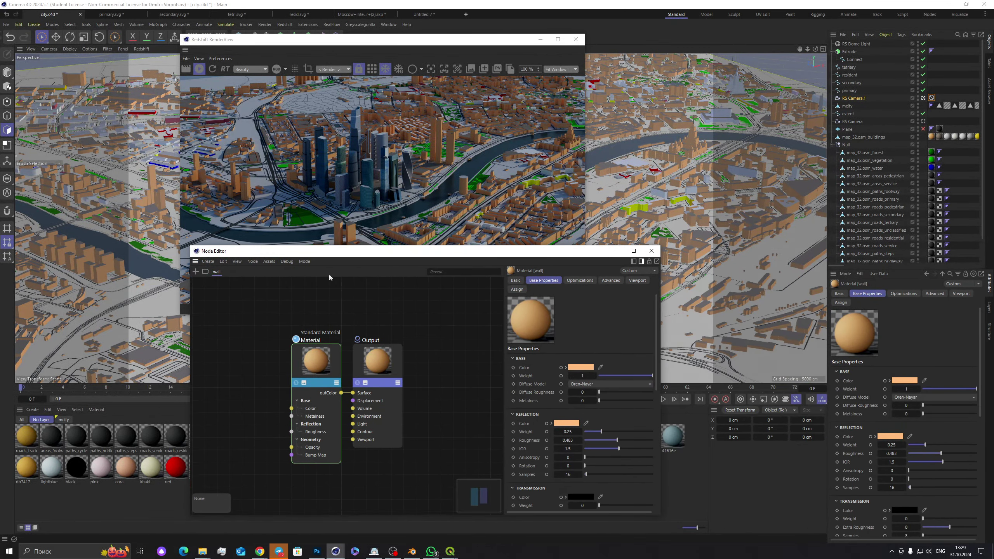
pyautogui.moveTo(314, 364); pyautogui.dragTo(308, 362)
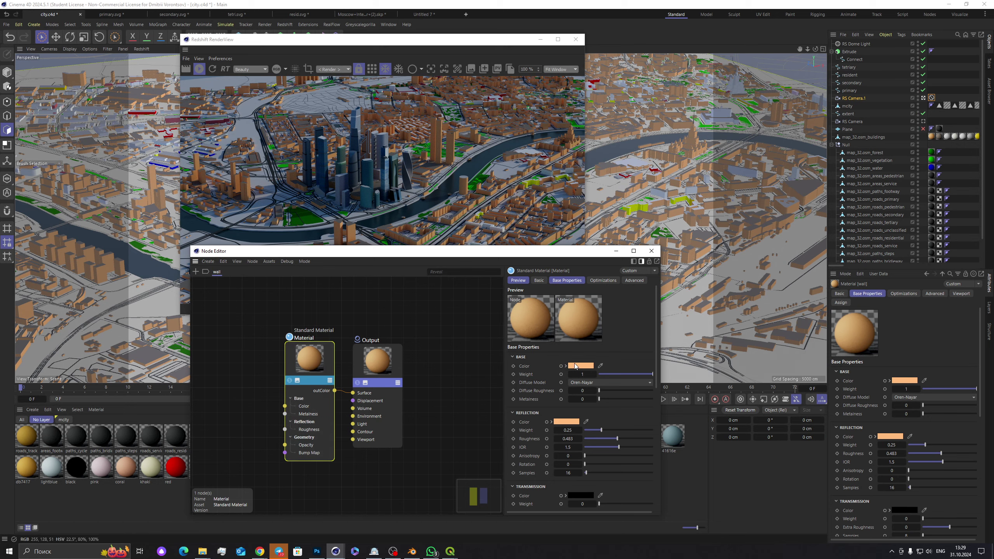
pyautogui.click(574, 365)
pyautogui.moveTo(618, 438); pyautogui.dragTo(629, 439)
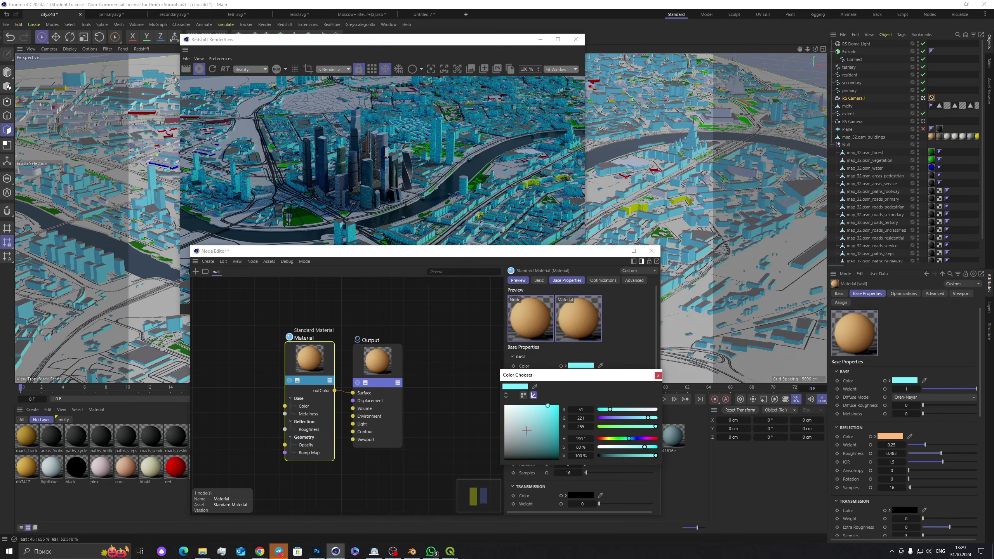
pyautogui.moveTo(546, 415); pyautogui.dragTo(533, 449)
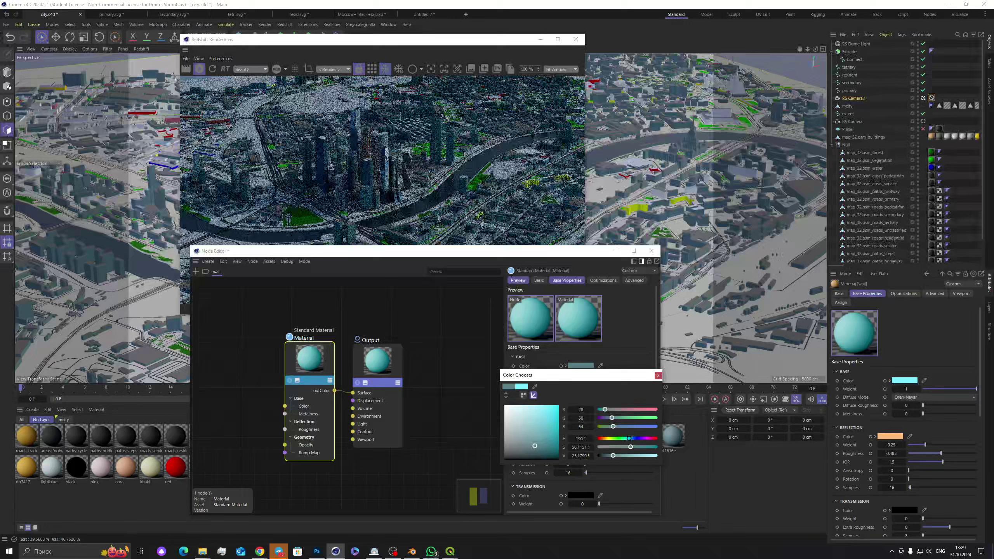
pyautogui.click(629, 438)
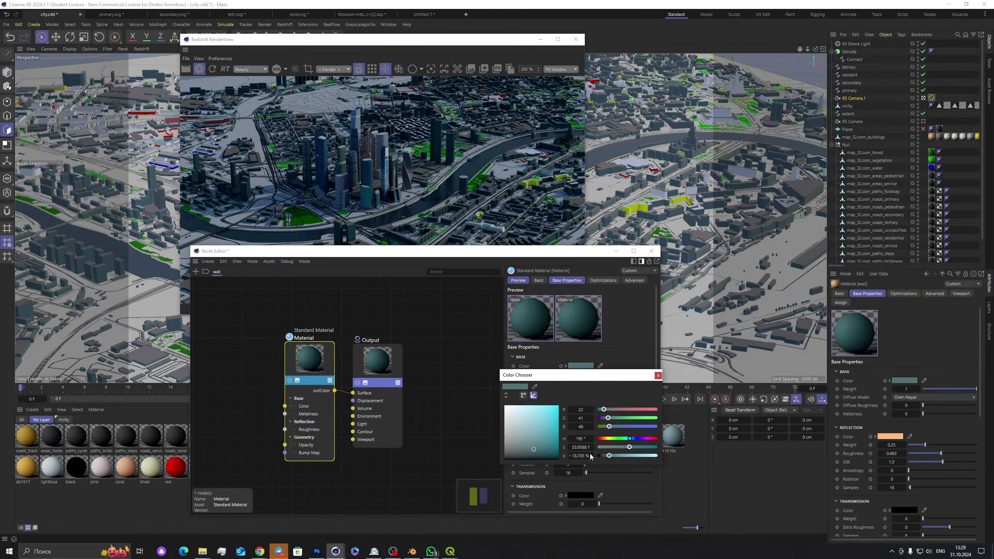
pyautogui.click(532, 450)
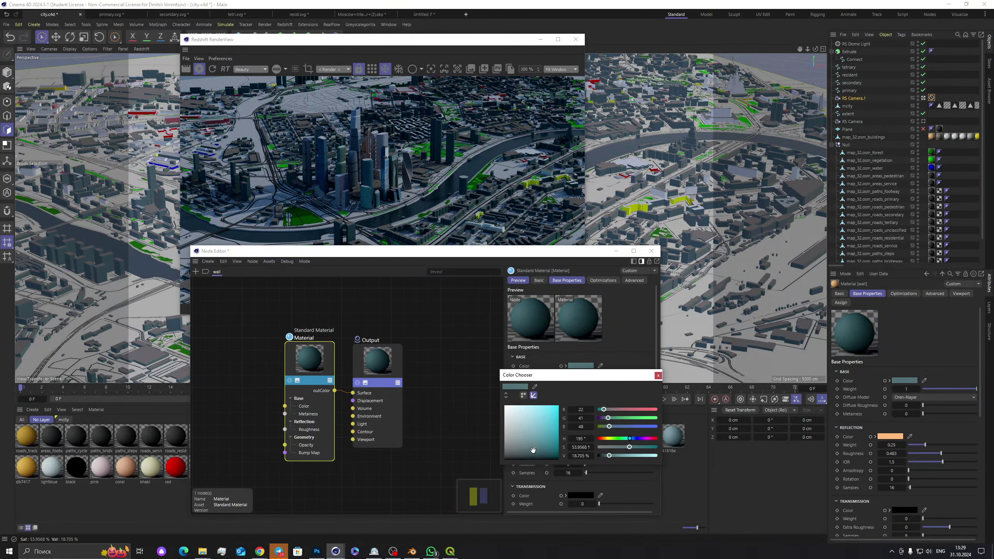
pyautogui.click(658, 376)
# Step: Set the wall material's reflection colour to white
pyautogui.click(566, 421)
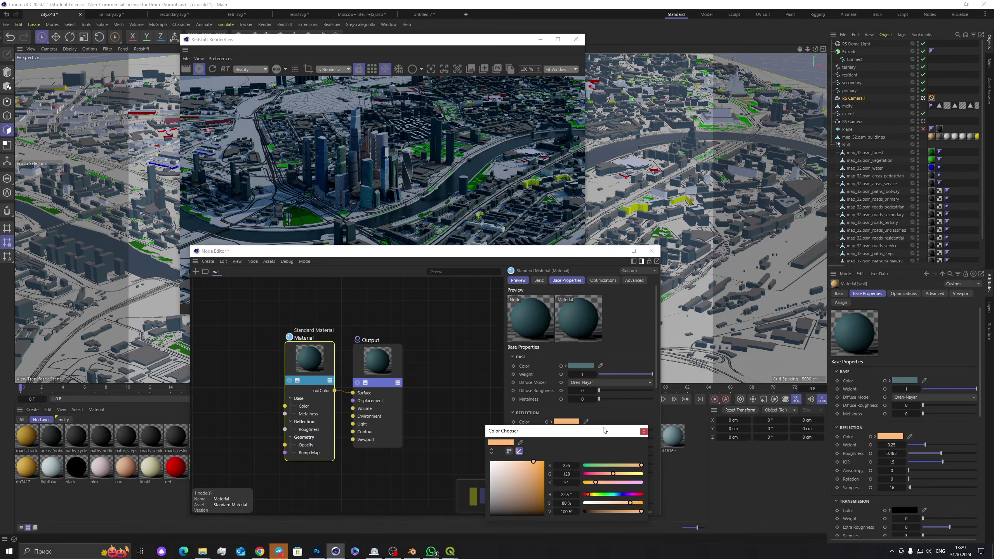
pyautogui.click(490, 462)
pyautogui.click(644, 431)
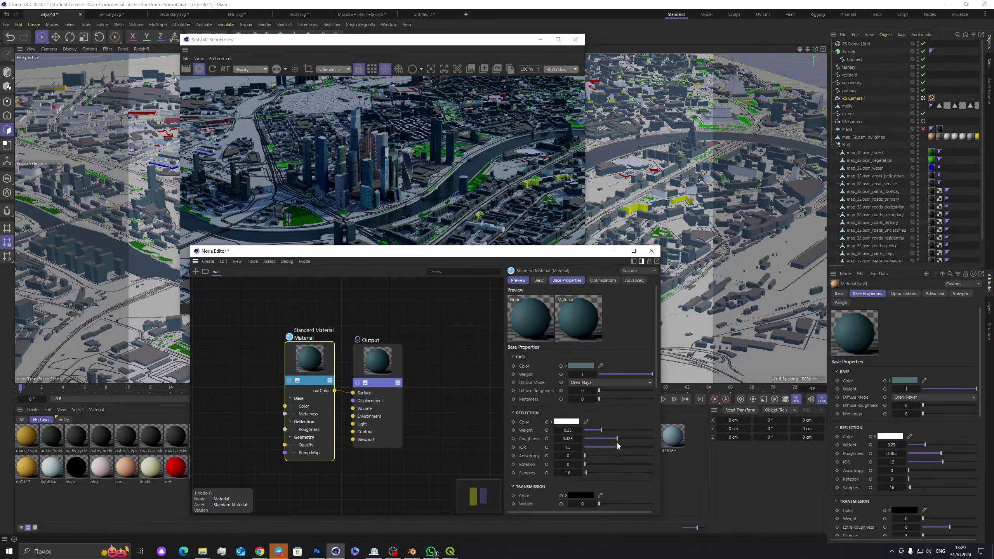
# Step: Set the wall material's reflection weight to 0.98 and its IOR to 1.835, keeping the render visible
pyautogui.moveTo(619, 429); pyautogui.dragTo(652, 429)
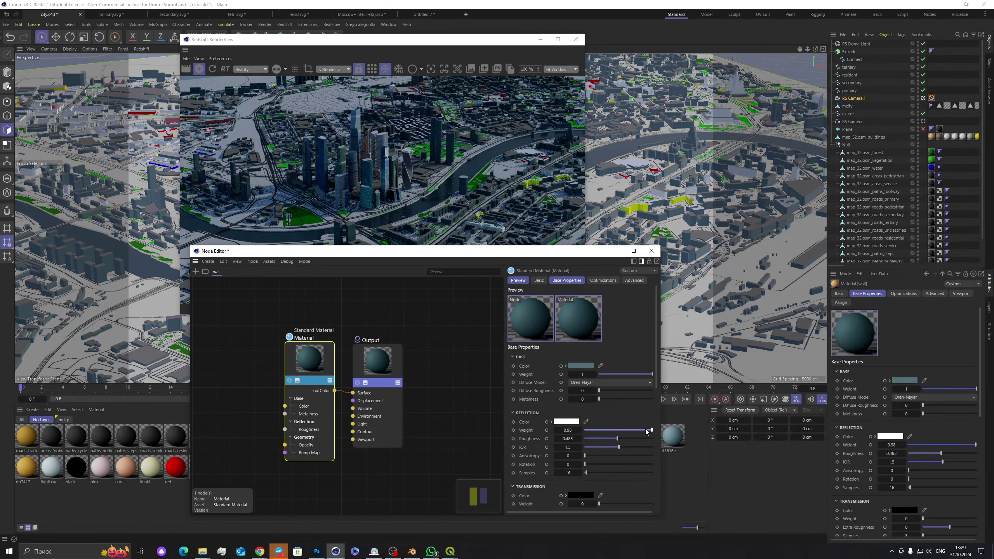
pyautogui.moveTo(531, 251); pyautogui.dragTo(556, 199)
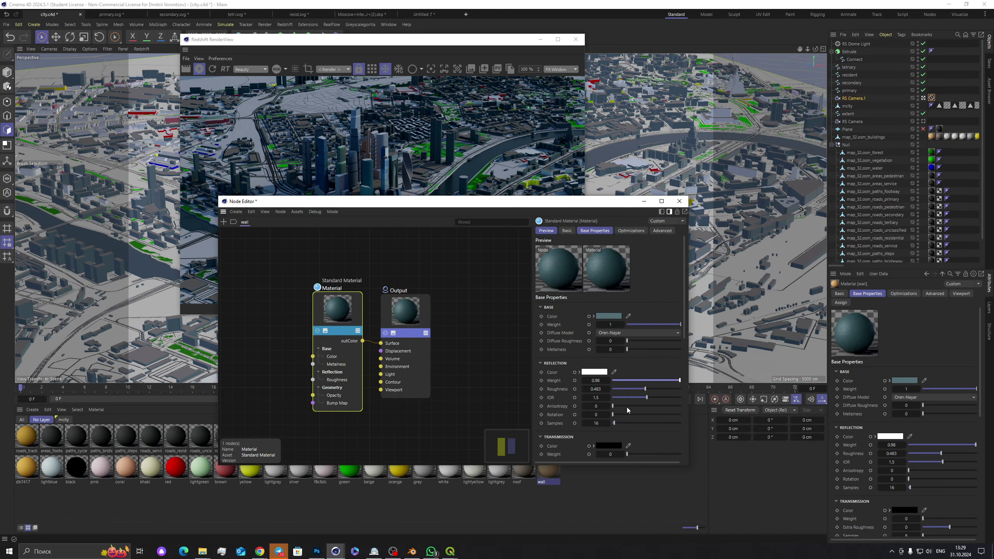
pyautogui.moveTo(650, 397); pyautogui.dragTo(657, 399)
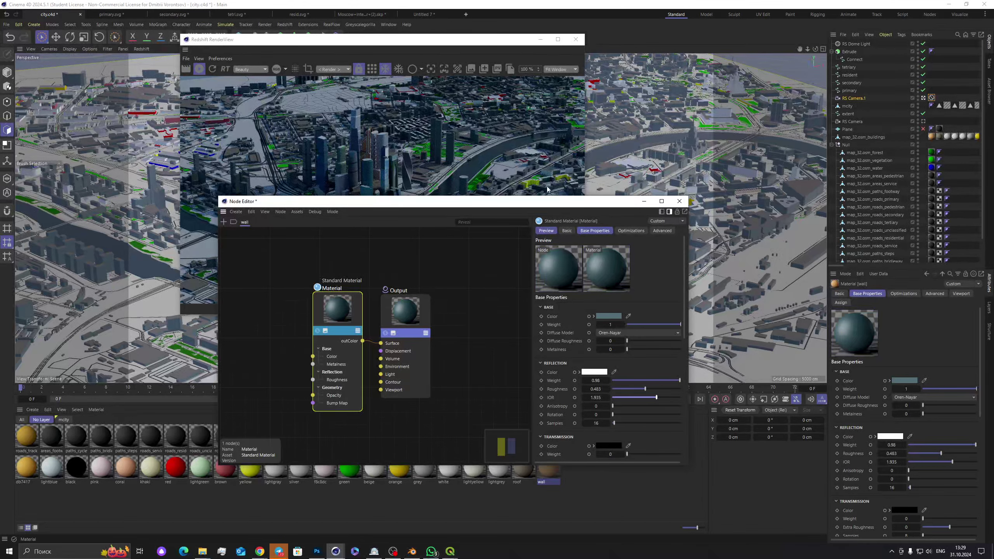
pyautogui.moveTo(547, 204); pyautogui.dragTo(565, 282)
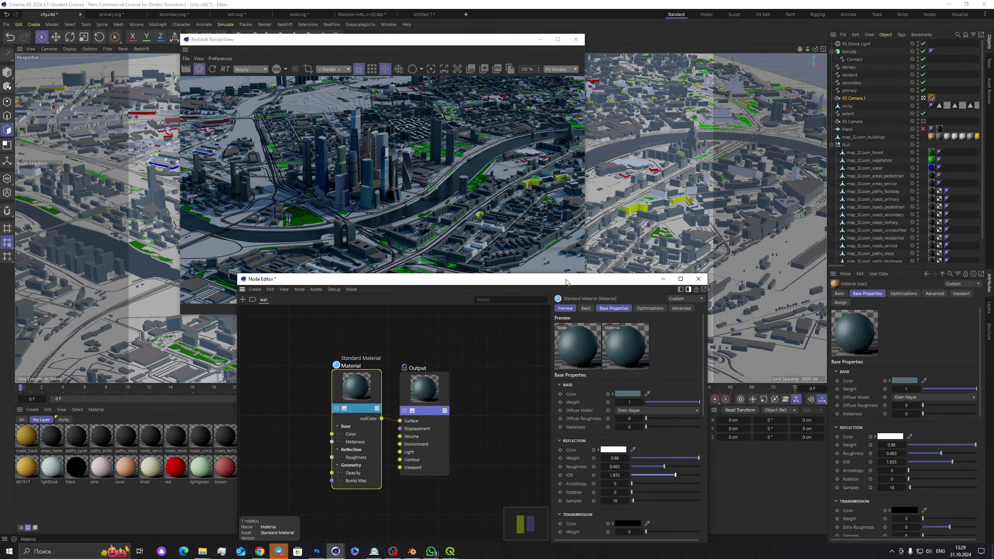
# Step: Select the RS Dome Light and close the wall material's node editor
pyautogui.click(856, 45)
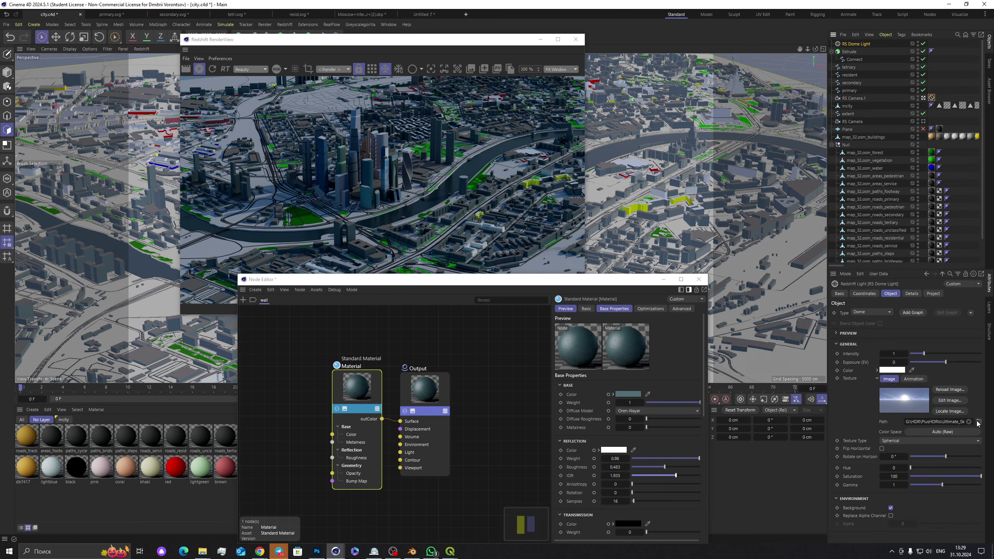
pyautogui.moveTo(493, 283); pyautogui.dragTo(419, 178)
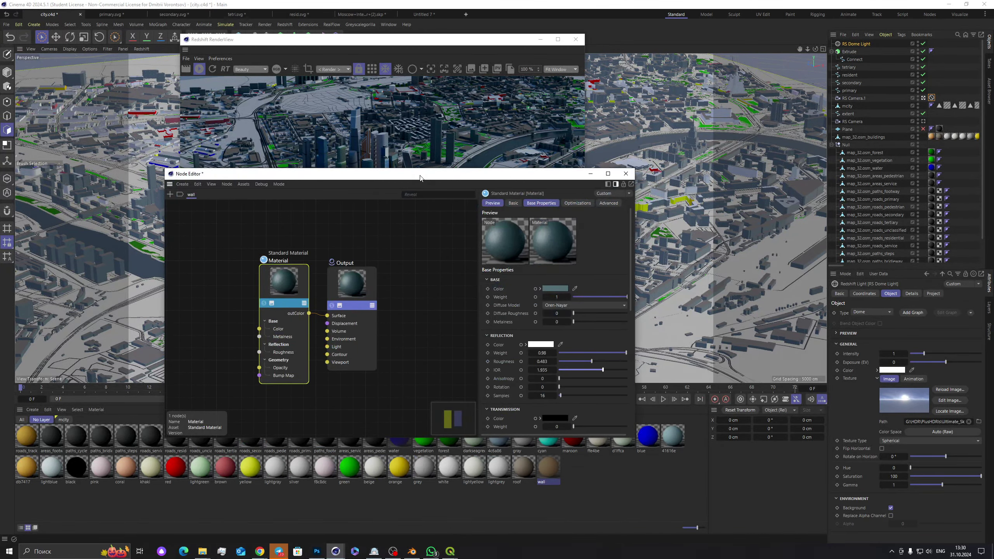
pyautogui.click(627, 176)
# Step: Load Ultimate_Skies_4k_0064_sm.exr from the PlusHDRIs folder as the dome light's texture
pyautogui.click(979, 421)
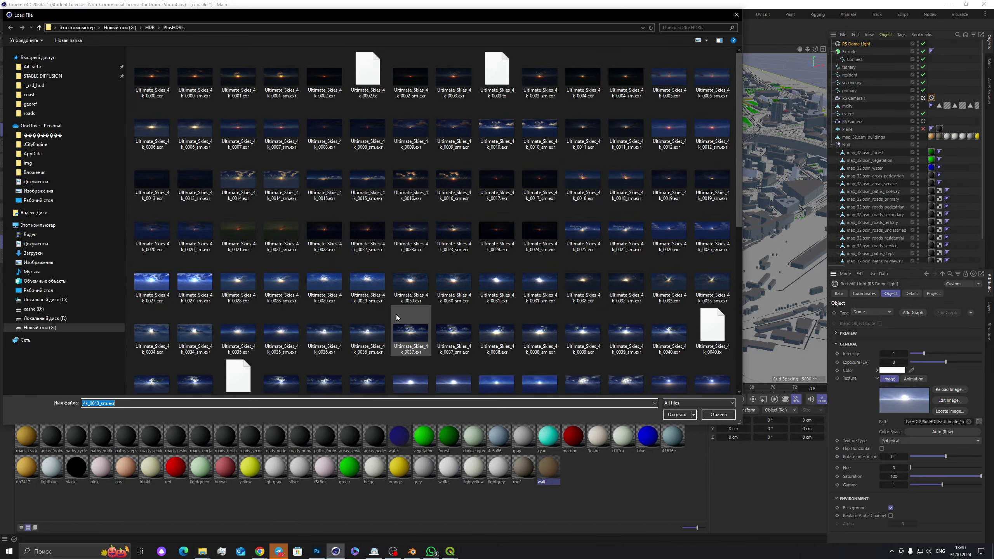
pyautogui.scroll(-5, 411, 333)
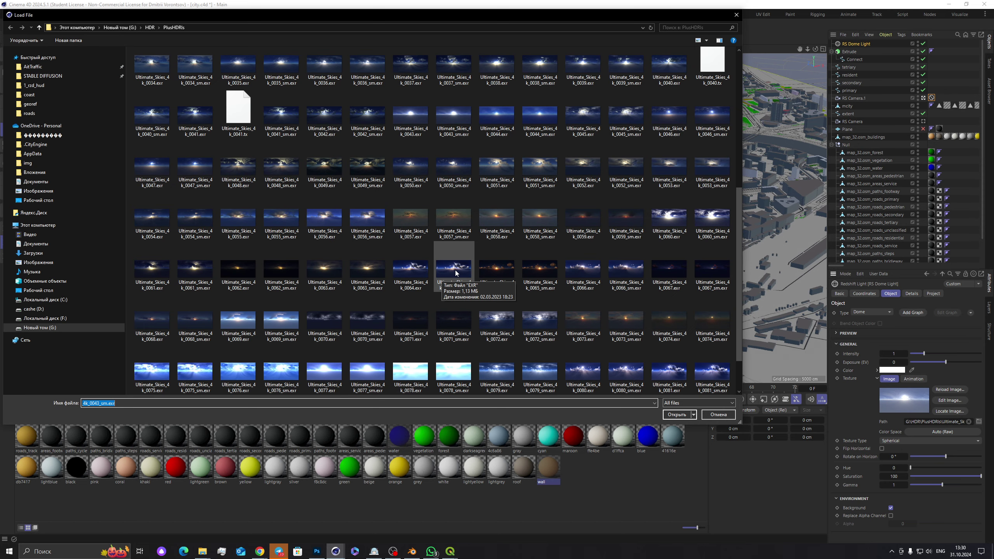
pyautogui.doubleClick(456, 270)
pyautogui.click(559, 308)
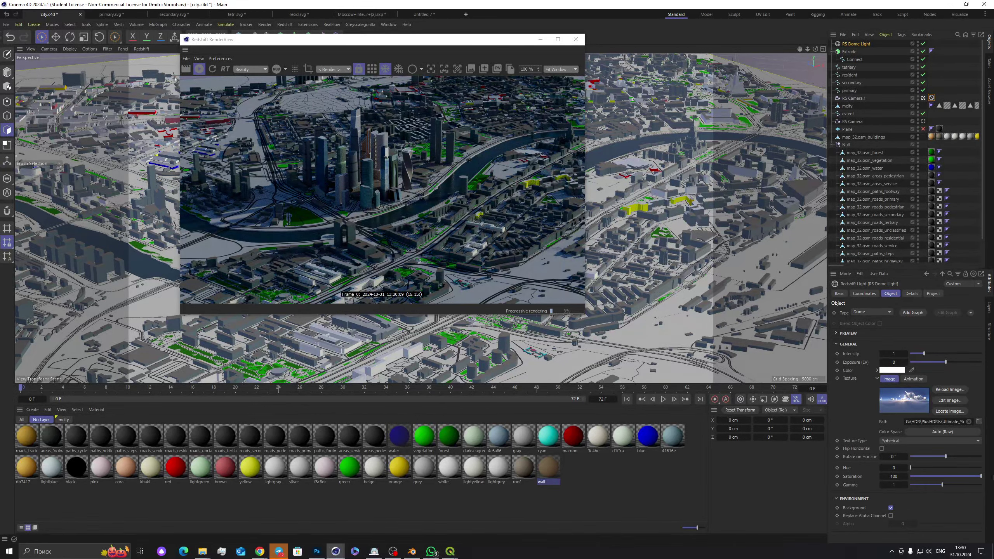
# Step: Replace the dome light's texture with Ultimate_Skies_4k_0015.exr from the PlusHDRIs folder
pyautogui.click(979, 421)
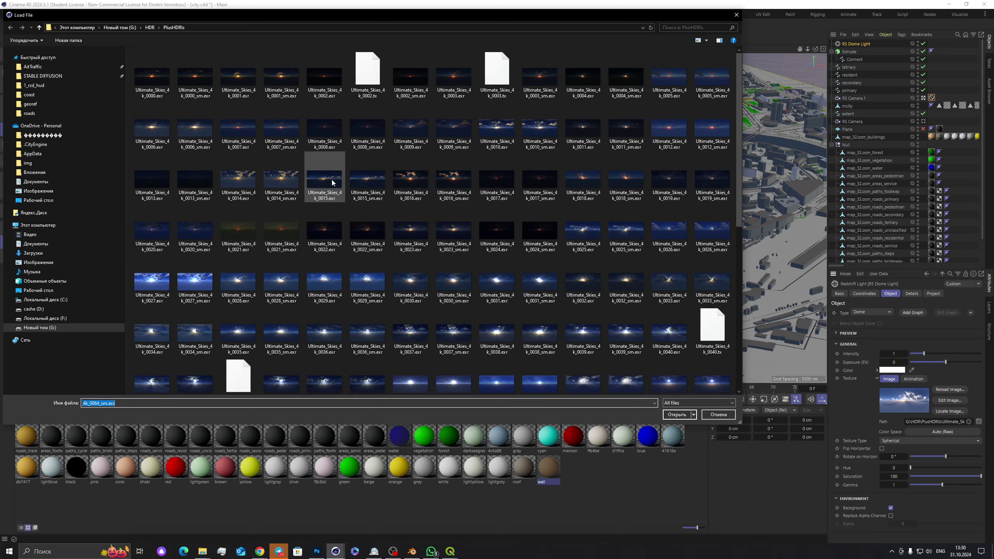
pyautogui.doubleClick(339, 191)
pyautogui.click(552, 310)
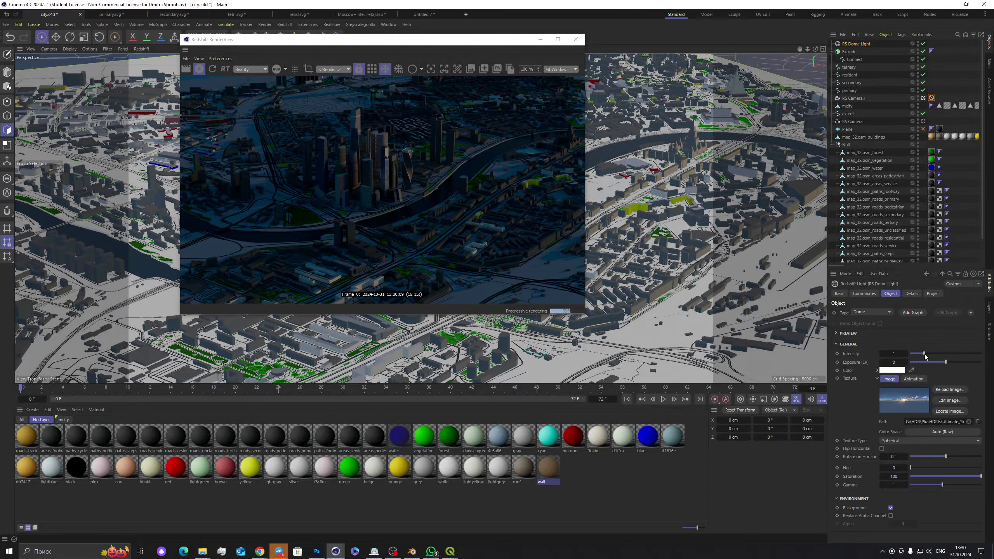
# Step: Rotate the dome light's heading to 413° and save the project
pyautogui.moveTo(925, 354); pyautogui.dragTo(926, 354)
pyautogui.click(863, 294)
pyautogui.moveTo(911, 322); pyautogui.dragTo(978, 323)
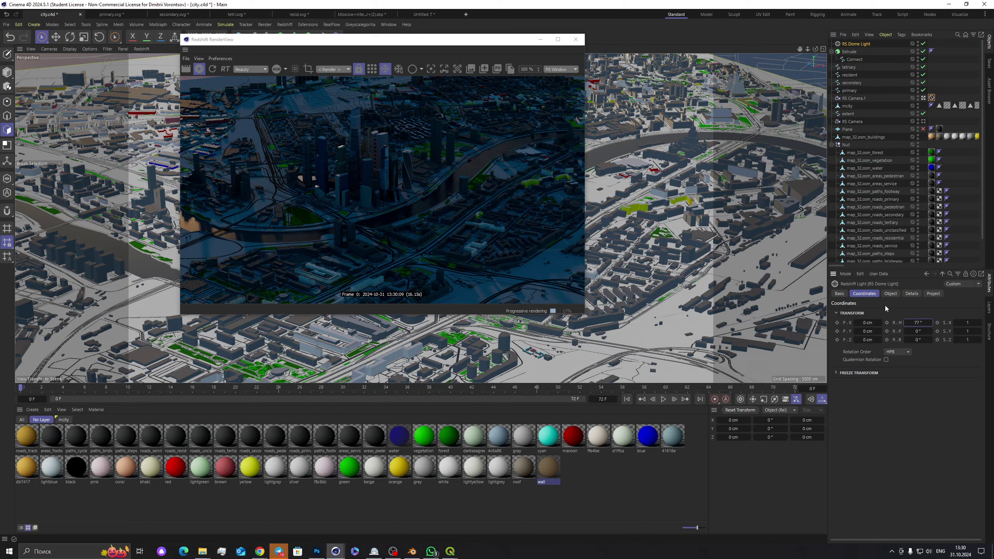
pyautogui.moveTo(917, 322); pyautogui.dragTo(993, 323)
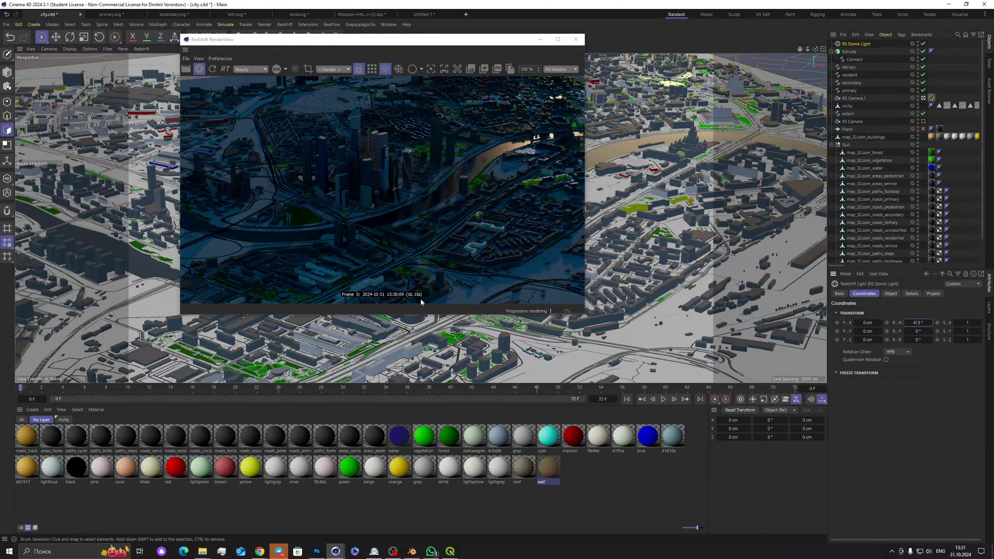
pyautogui.click(6, 25)
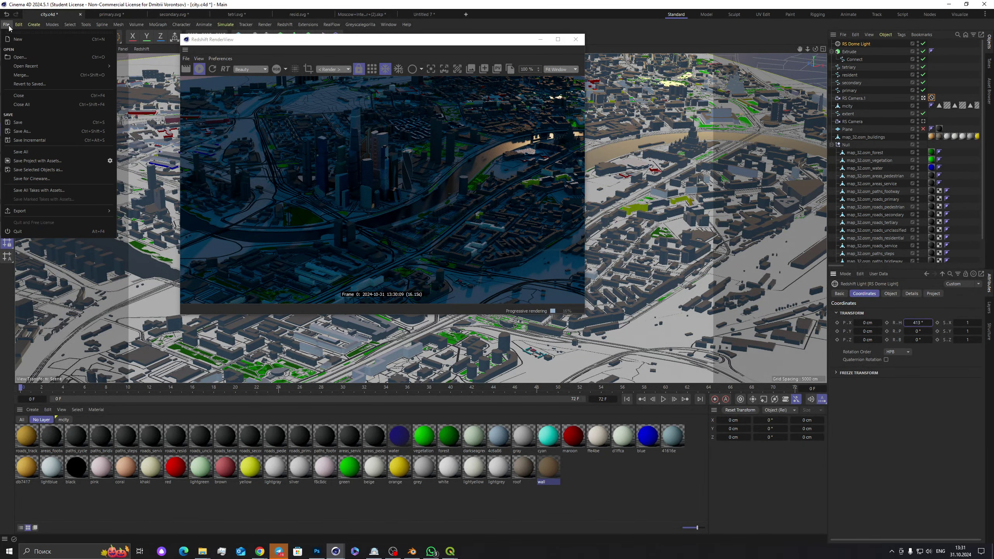
pyautogui.click(40, 125)
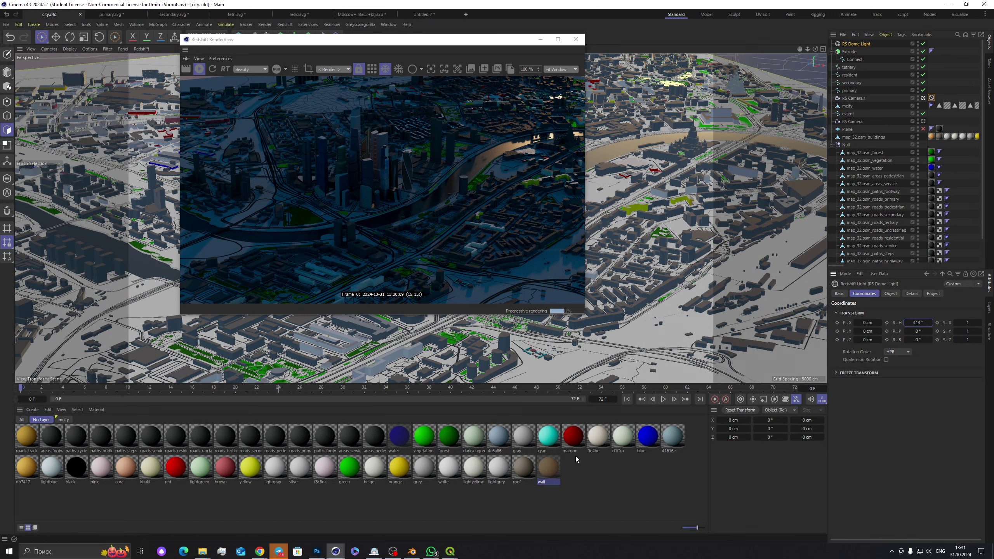
# Step: Open the roof material's node and set its base colour to dark blue (RGB 10, 59, 116) with a base weight of 0.306
pyautogui.click(495, 471)
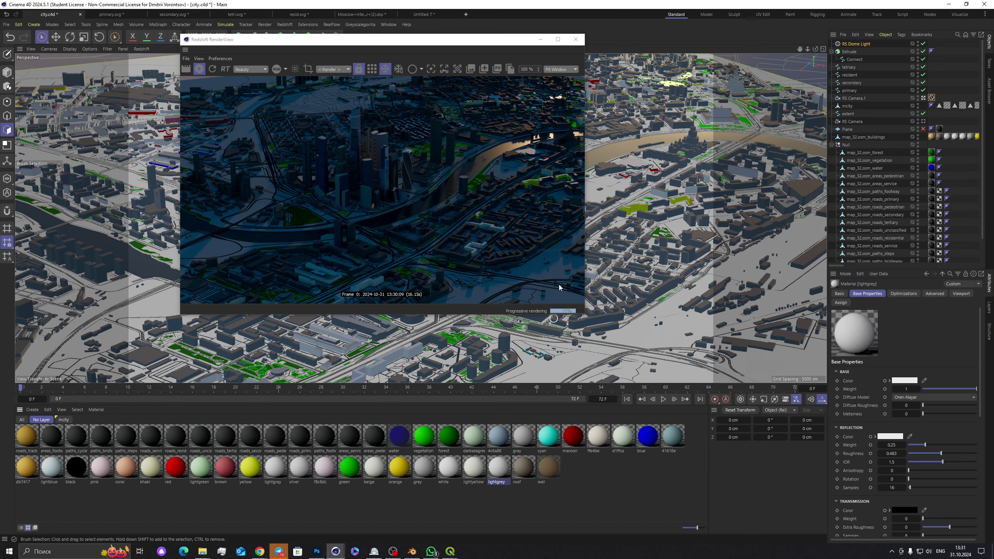
pyautogui.click(525, 466)
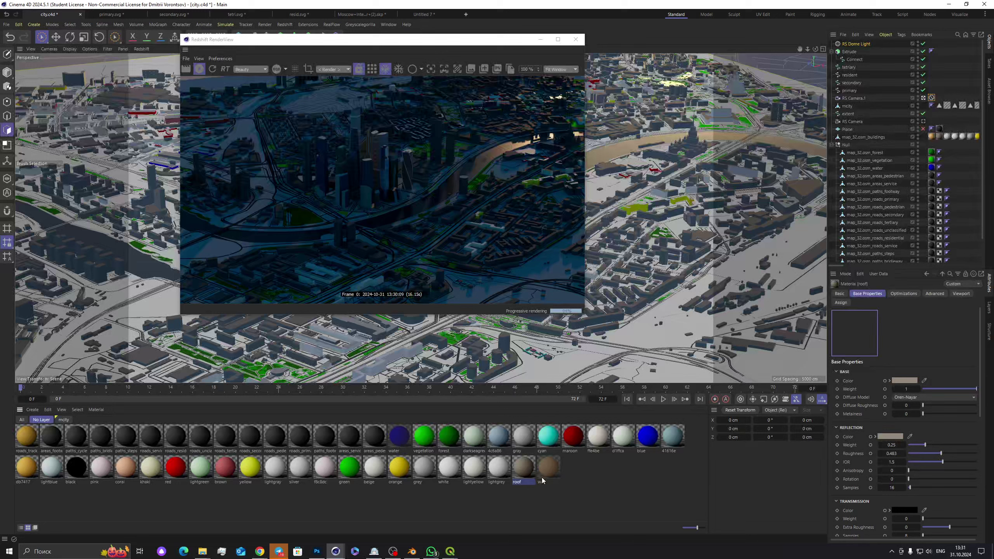
pyautogui.doubleClick(524, 468)
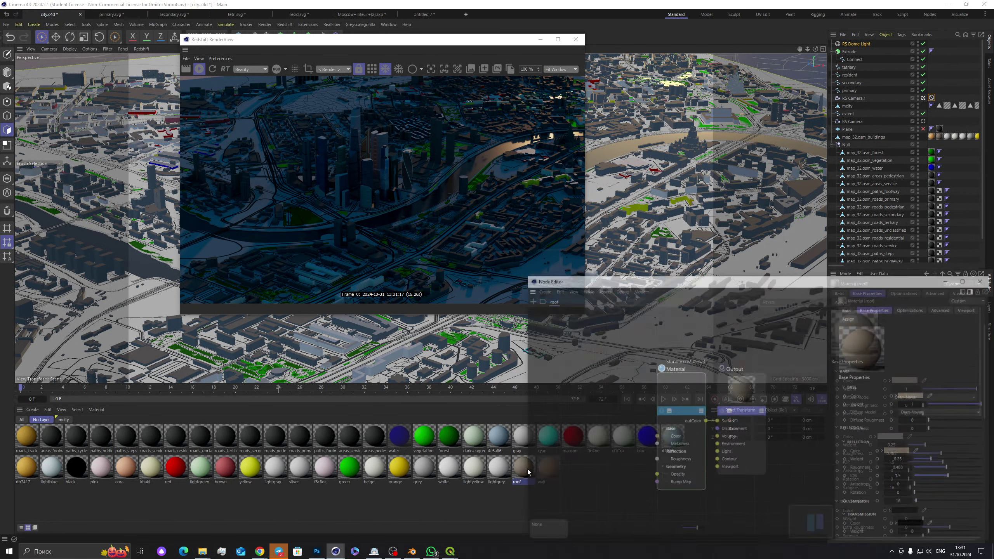
pyautogui.moveTo(713, 283); pyautogui.dragTo(501, 227)
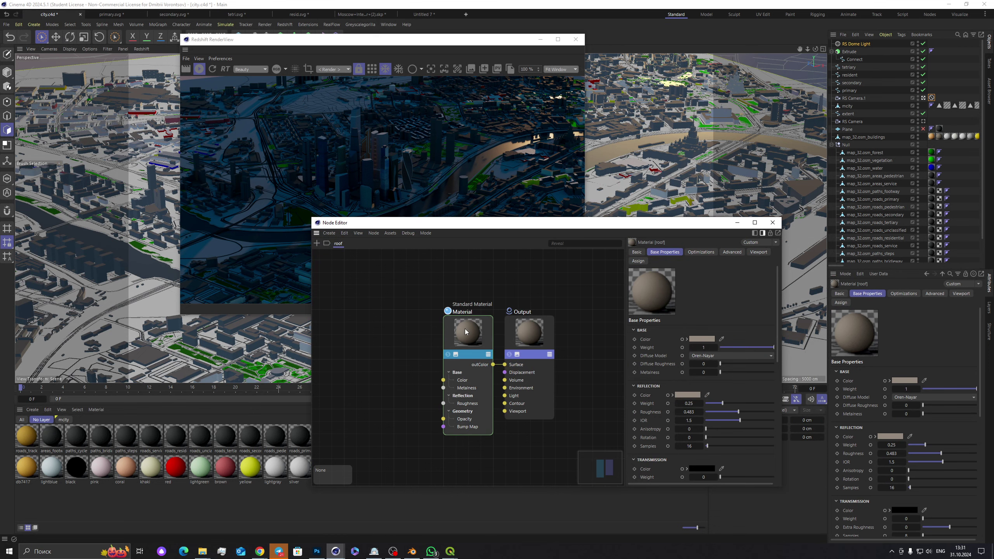
pyautogui.moveTo(465, 331); pyautogui.dragTo(451, 329)
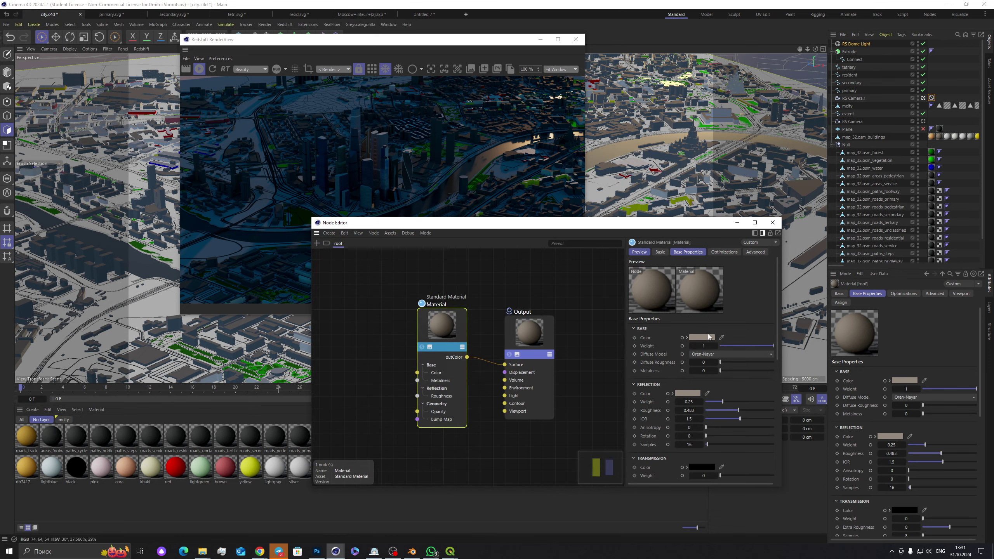
pyautogui.moveTo(434, 323); pyautogui.dragTo(432, 318)
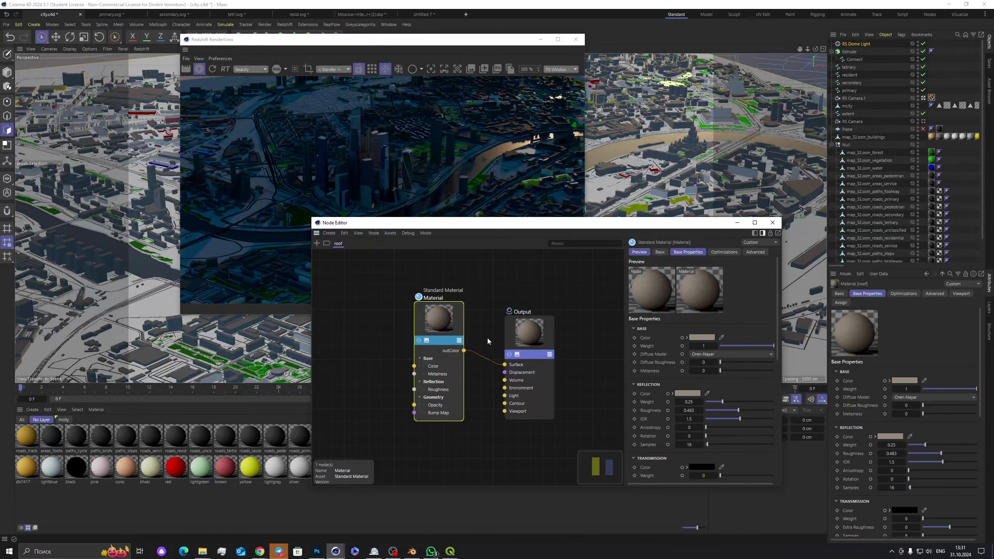
pyautogui.click(702, 337)
pyautogui.moveTo(725, 410); pyautogui.dragTo(753, 411)
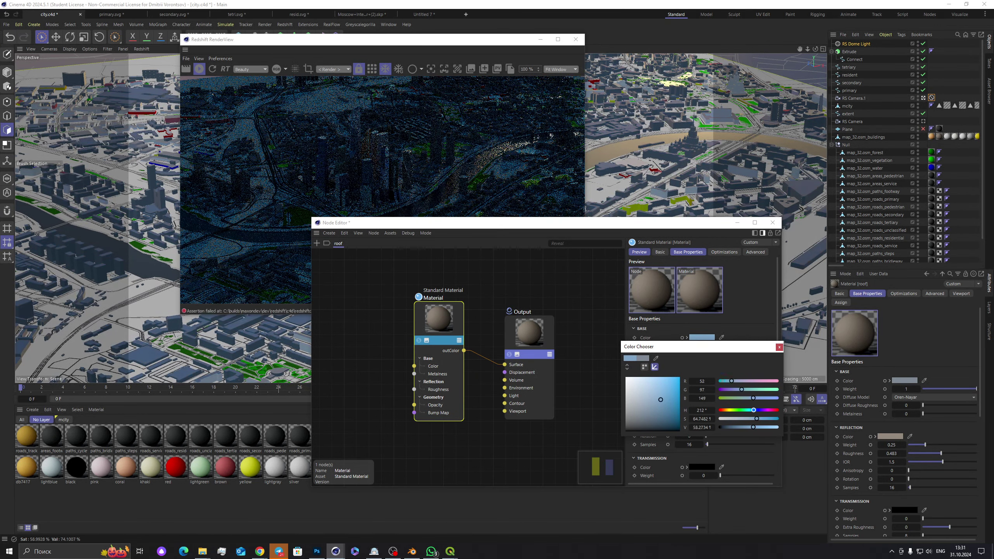
pyautogui.moveTo(640, 415); pyautogui.dragTo(674, 410)
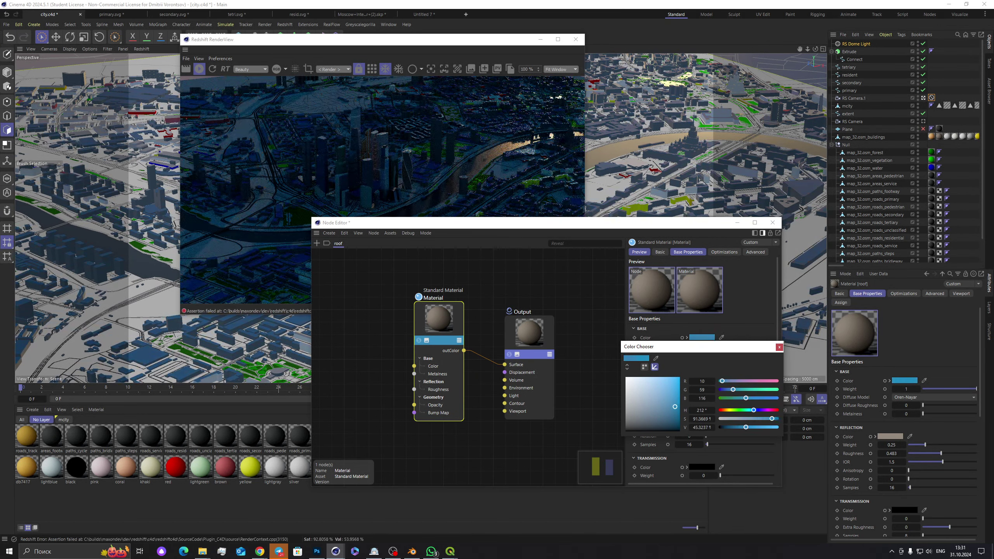
pyautogui.click(779, 347)
pyautogui.moveTo(739, 346); pyautogui.dragTo(737, 346)
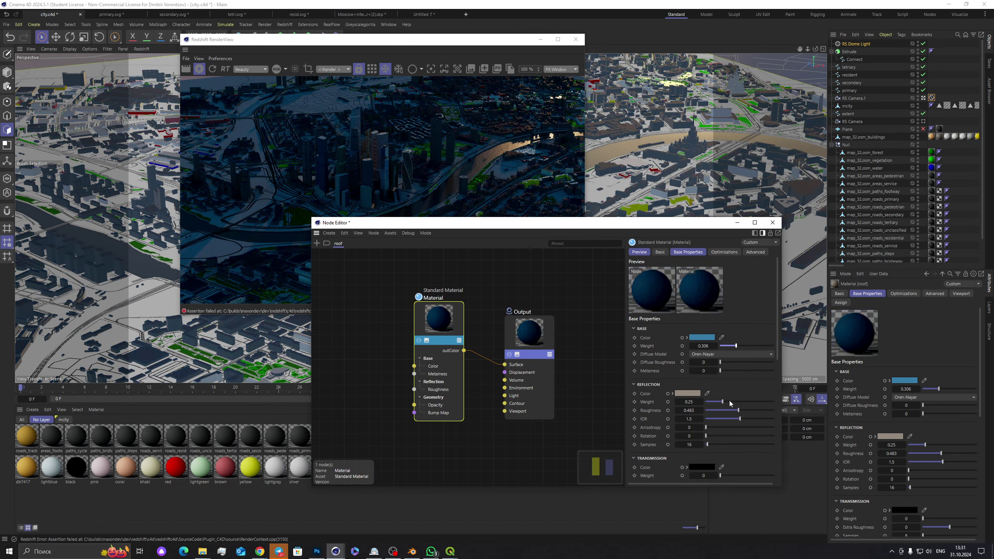
# Step: Give the roof material a white reflection with weight 0.589 and roughness 0.757, and close its node editor
pyautogui.moveTo(722, 402); pyautogui.dragTo(745, 401)
pyautogui.click(687, 393)
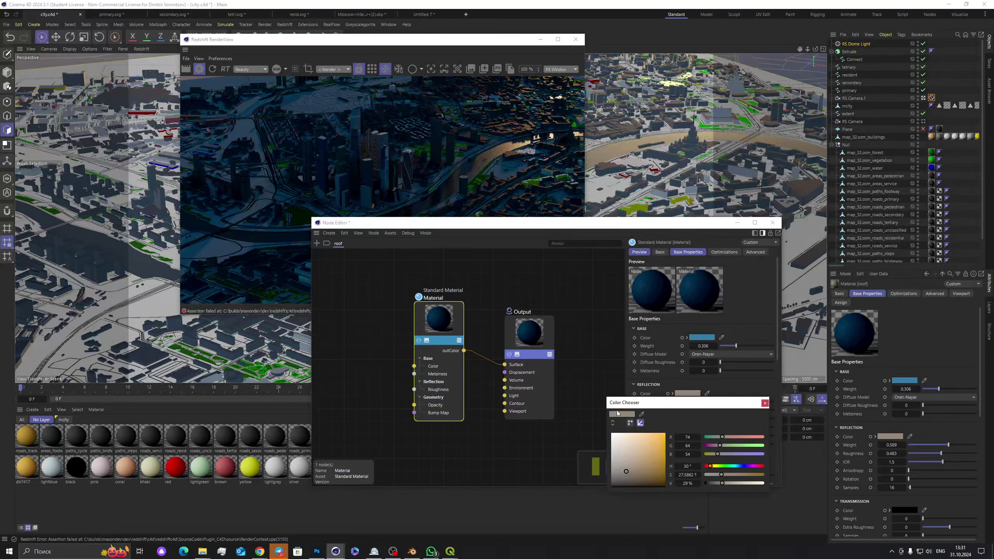
pyautogui.click(611, 433)
pyautogui.click(765, 403)
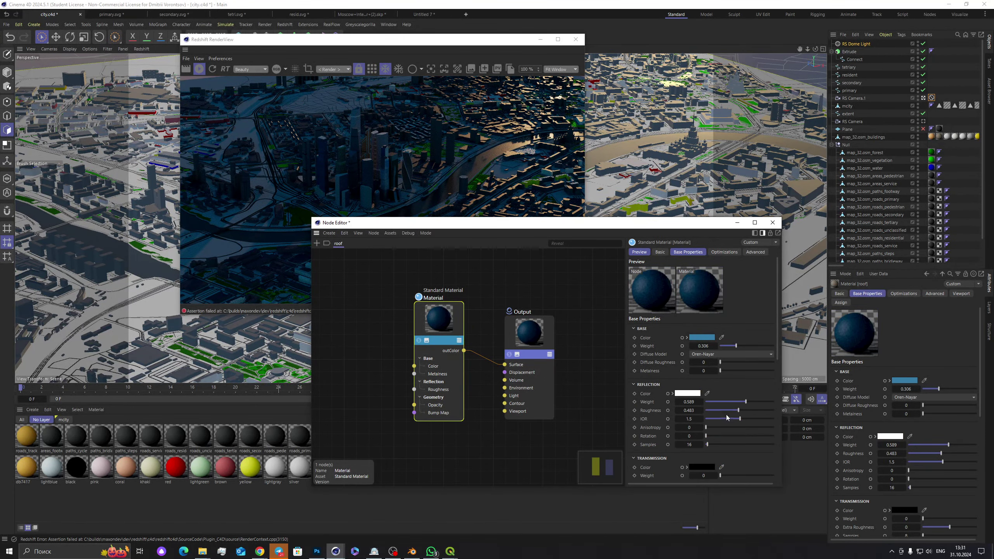
pyautogui.moveTo(738, 410); pyautogui.dragTo(757, 410)
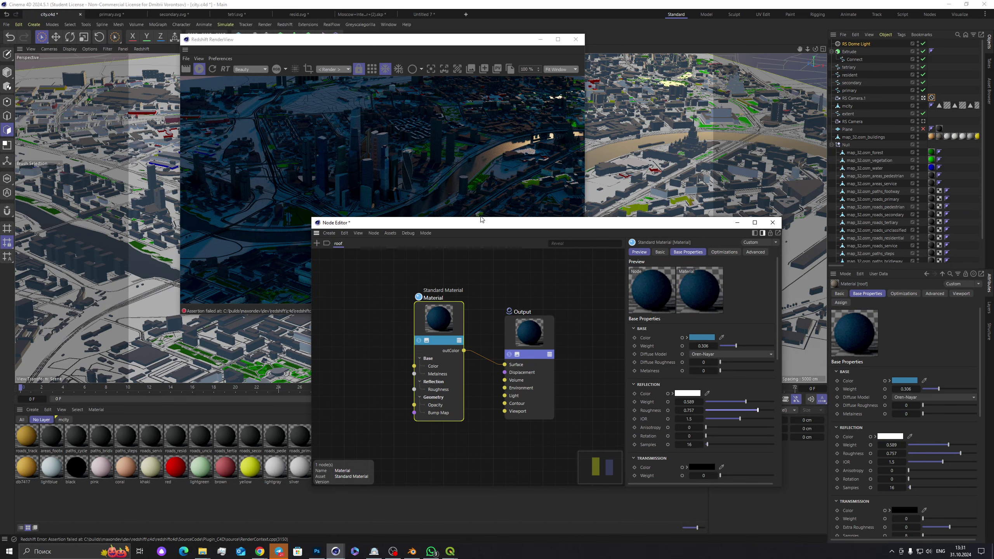
pyautogui.moveTo(499, 229); pyautogui.dragTo(364, 189)
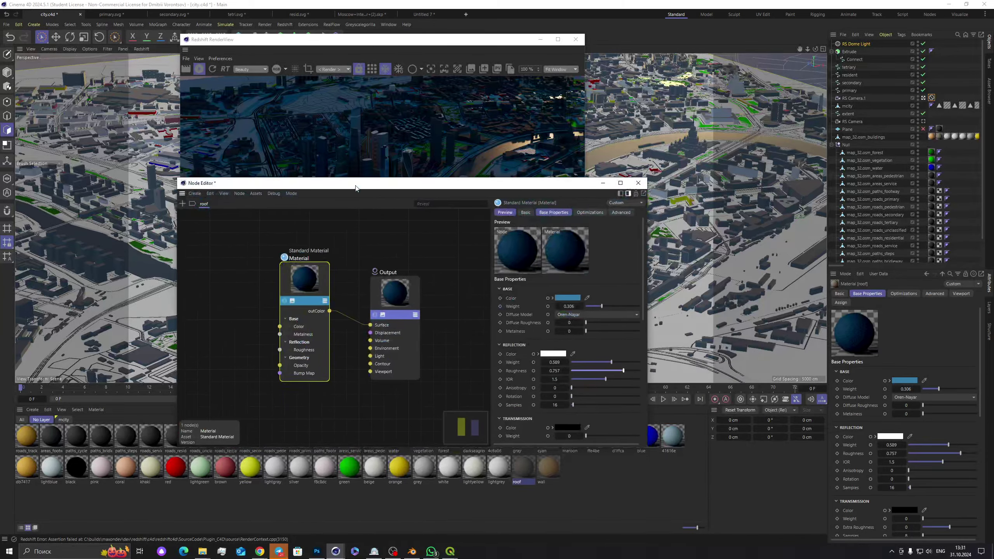
pyautogui.click(639, 182)
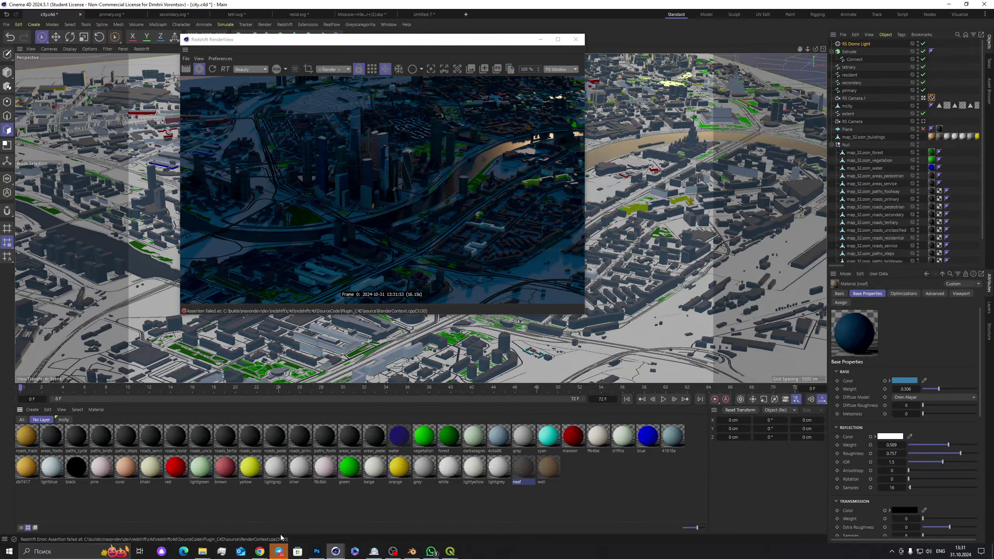
# Step: Switch to Chrome to examine the night city reference on the RZD-TSM Behance page, and return to Cinema 4D
pyautogui.moveTo(261, 553)
pyautogui.click(298, 520)
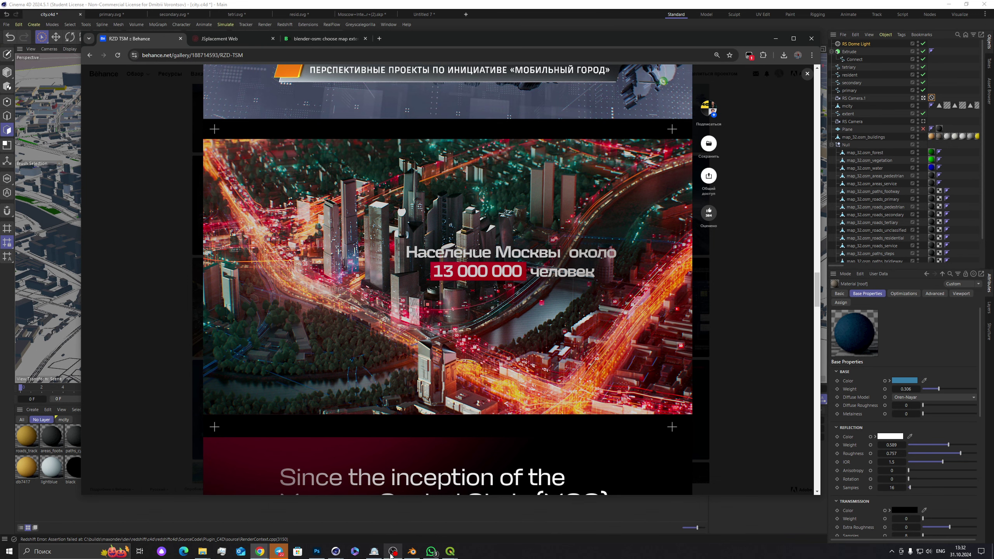
pyautogui.moveTo(336, 552)
pyautogui.click(375, 520)
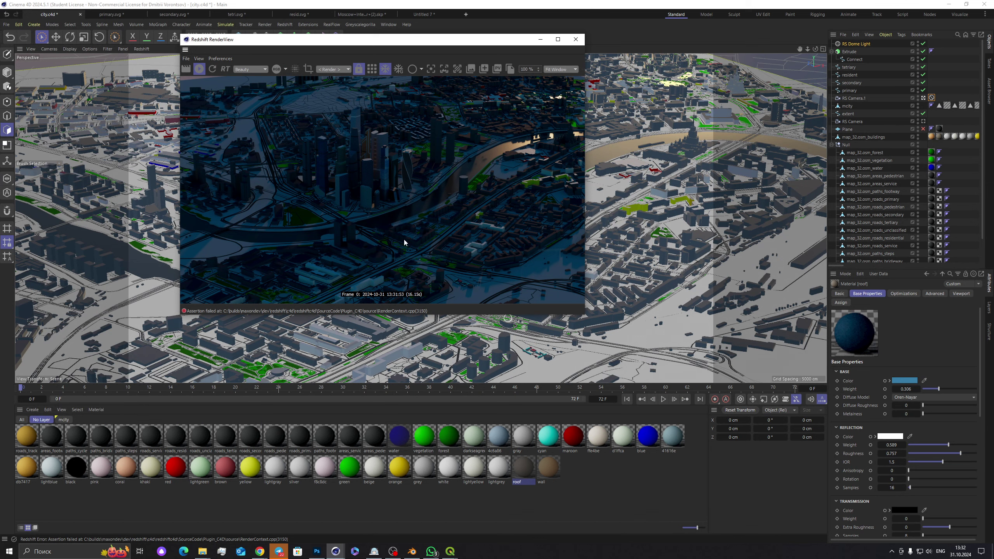
# Step: Hide the map_32.osm_forest object in the viewport and render, and toggle the map_32.osm_vegetation object off and back on
pyautogui.click(398, 471)
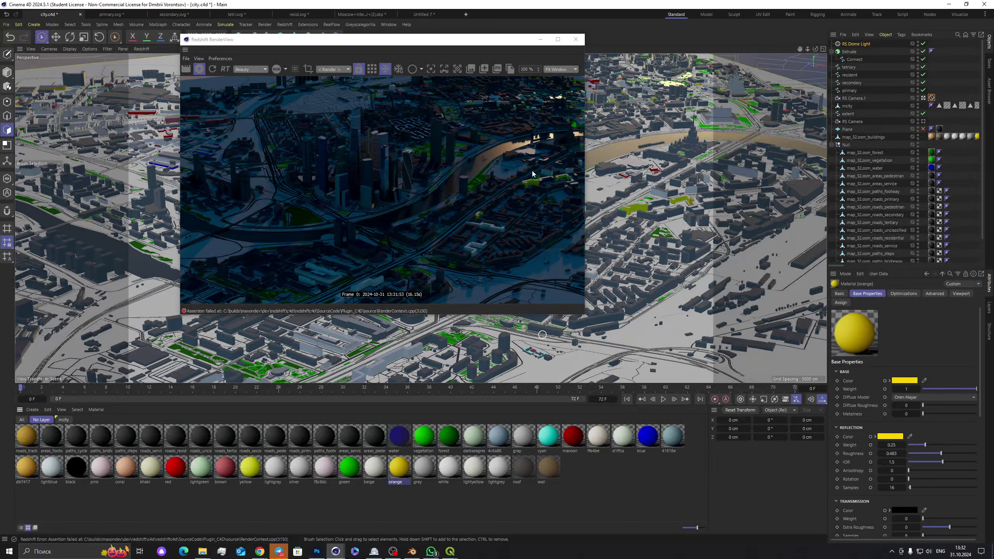
pyautogui.click(425, 439)
pyautogui.click(449, 436)
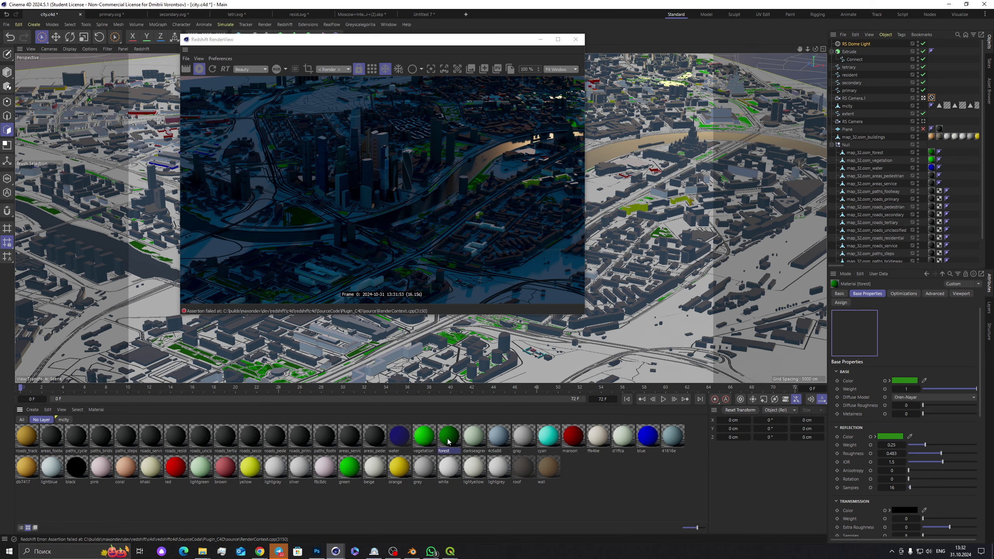
pyautogui.click(916, 161)
pyautogui.click(917, 159)
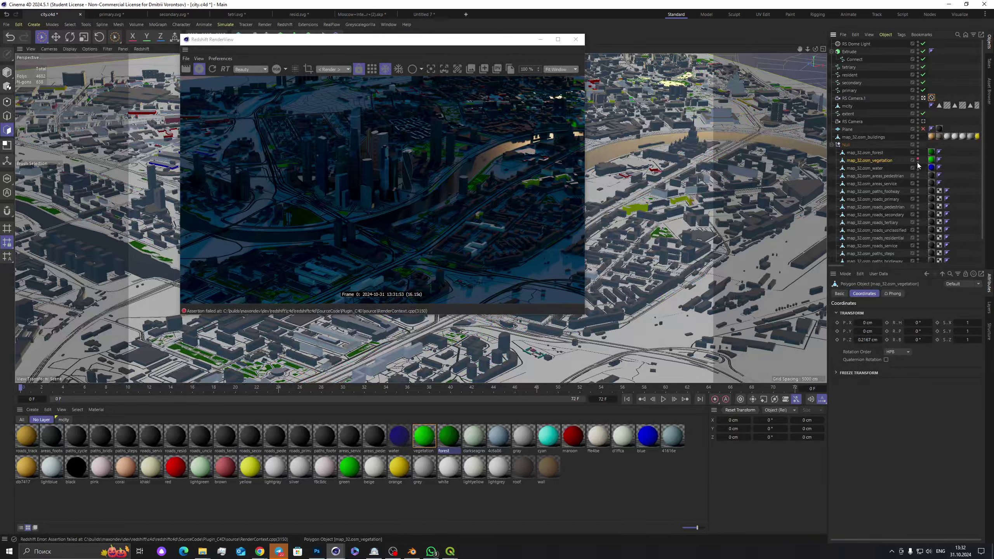
pyautogui.click(917, 153)
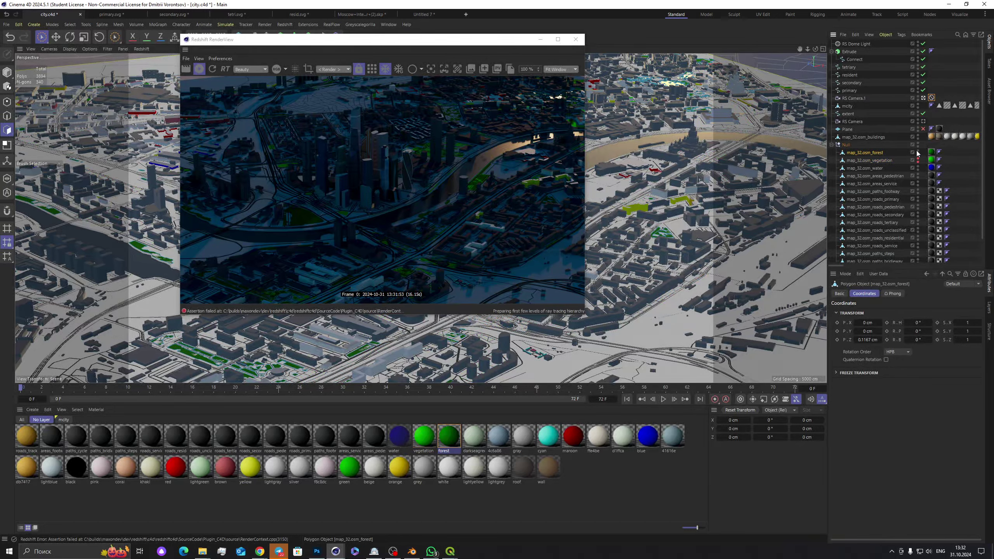
pyautogui.click(917, 153)
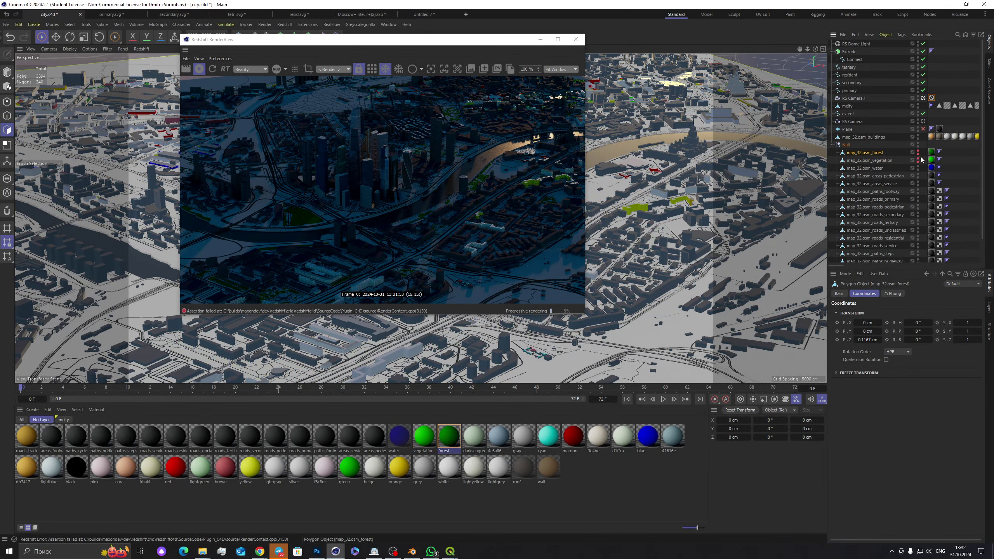
pyautogui.click(918, 160)
pyautogui.click(893, 161)
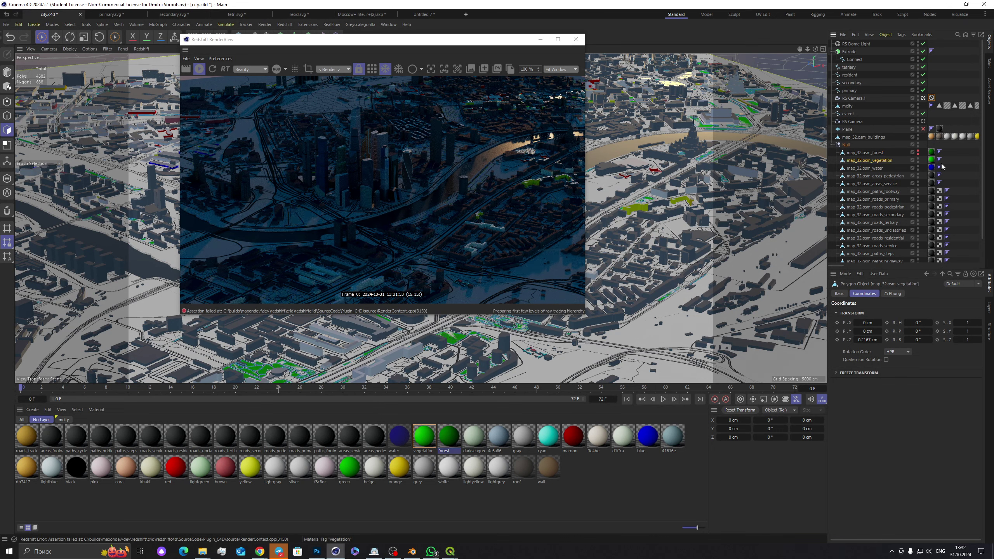
# Step: Replace the vegetation material with the roof material, and open the water material's node to review its base and reflection settings
pyautogui.click(521, 469)
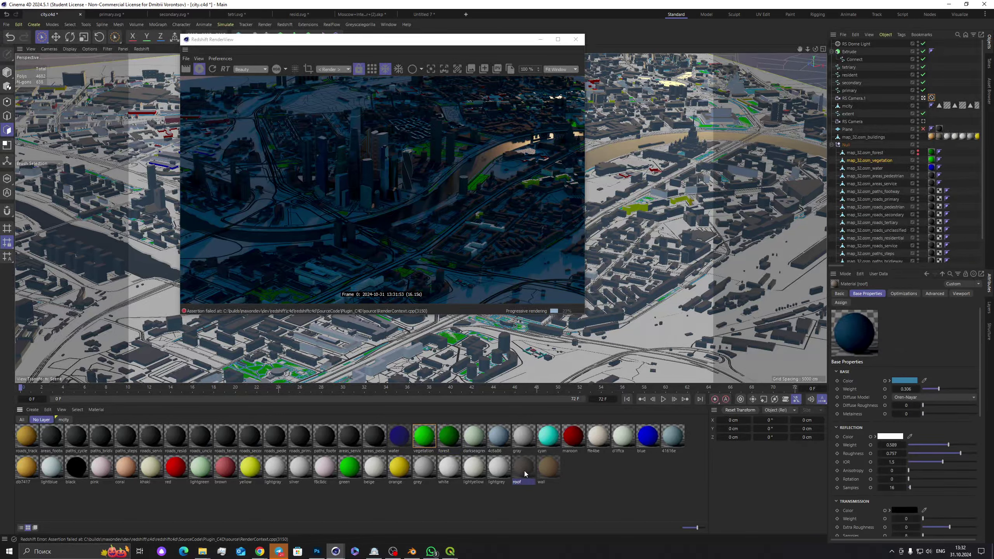
pyautogui.moveTo(524, 471); pyautogui.dragTo(424, 436)
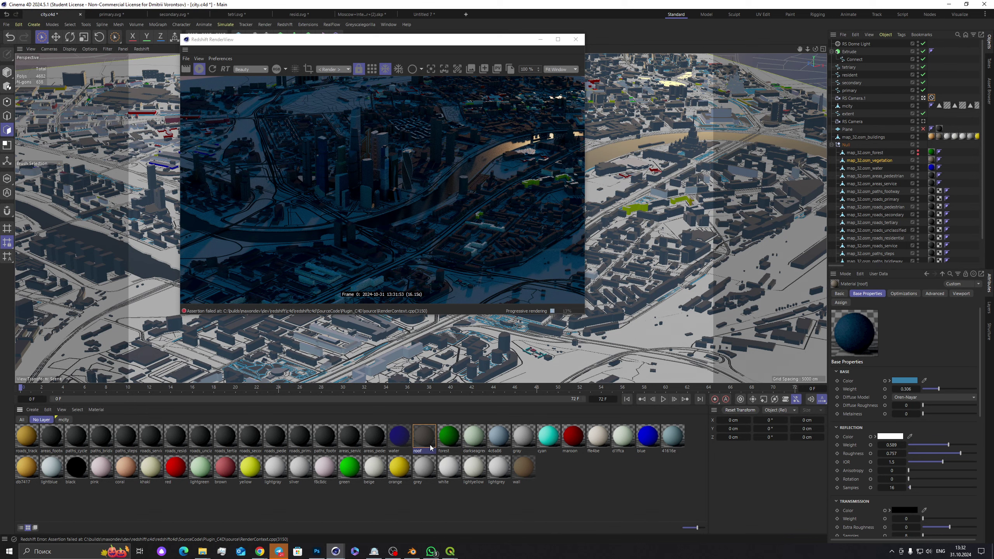
pyautogui.click(396, 446)
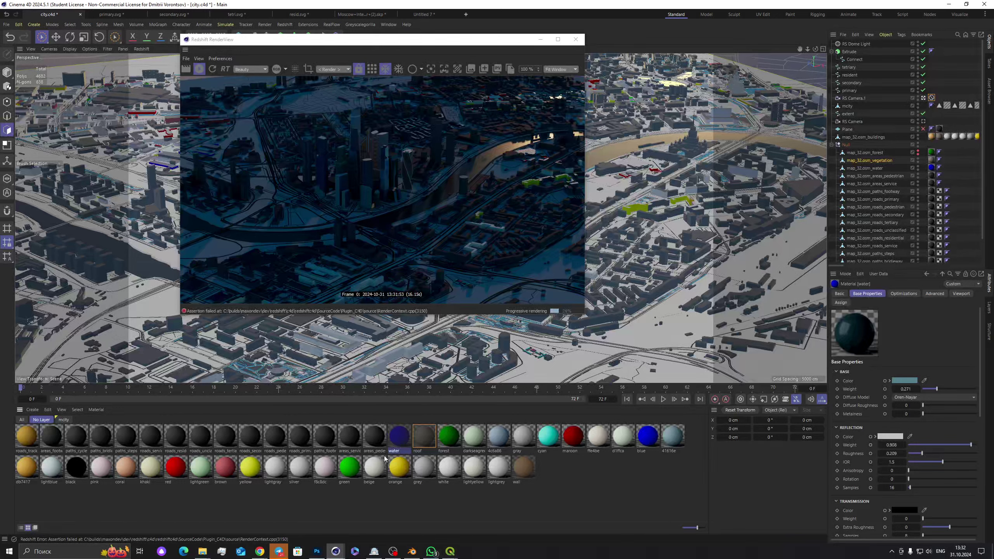
pyautogui.doubleClick(399, 438)
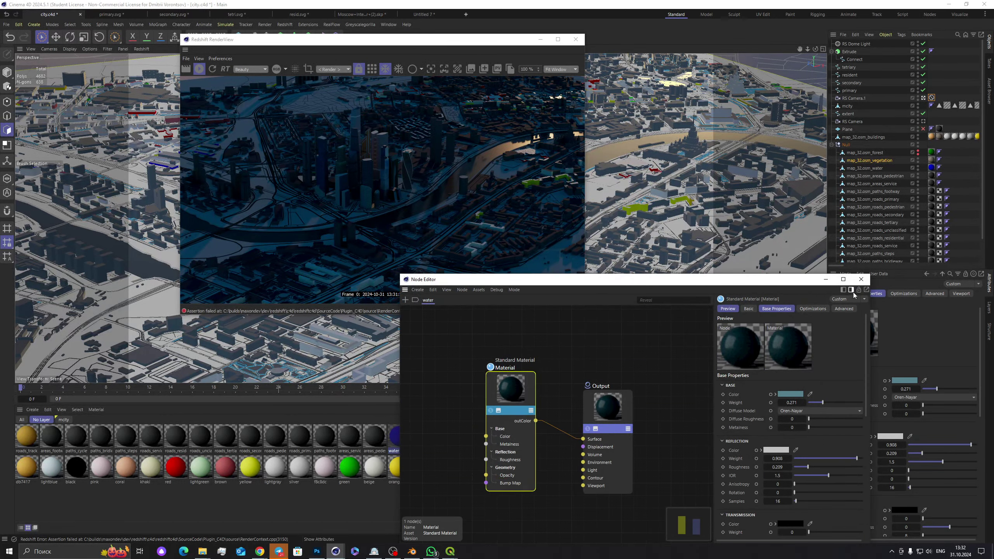
pyautogui.click(861, 279)
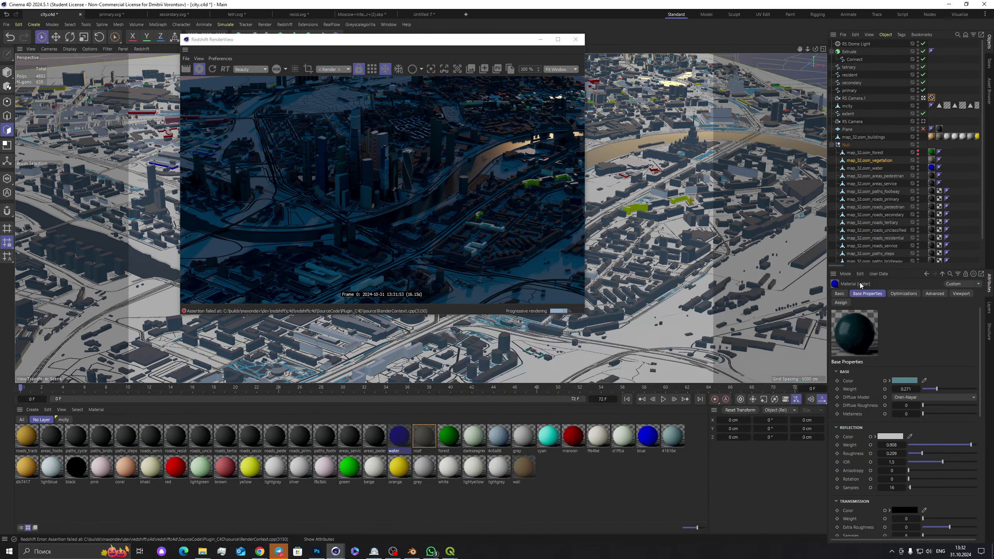
# Step: Replace the second-row materials from lightblue through lightgrey with the wall material, leaving out db7417 and black
pyautogui.click(199, 468)
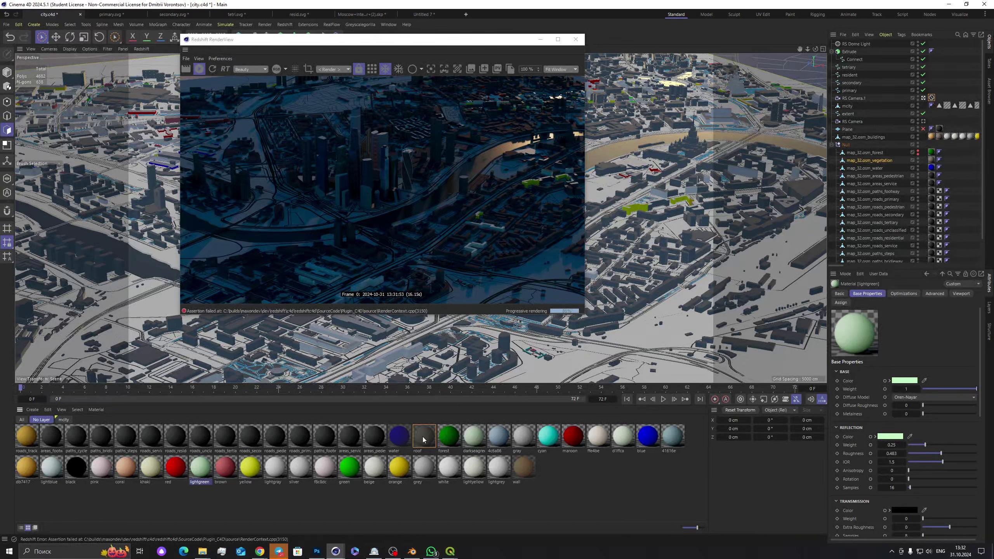
pyautogui.click(518, 469)
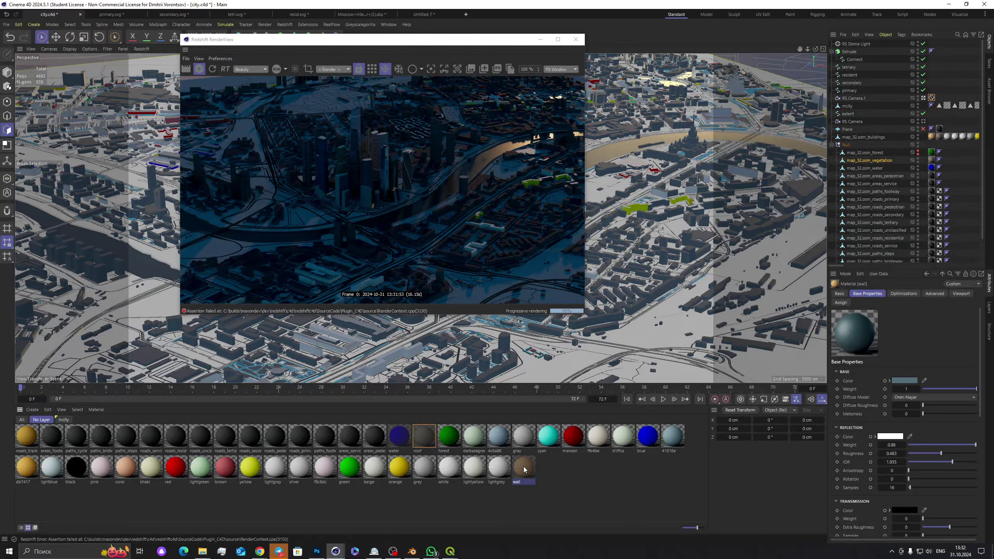
pyautogui.moveTo(356, 481); pyautogui.dragTo(353, 470)
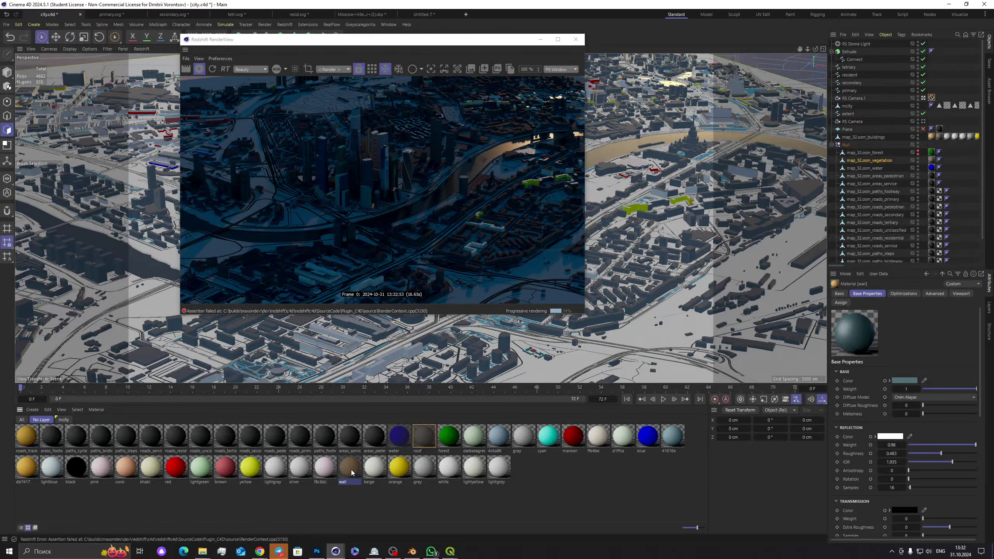
pyautogui.moveTo(351, 468); pyautogui.dragTo(126, 464)
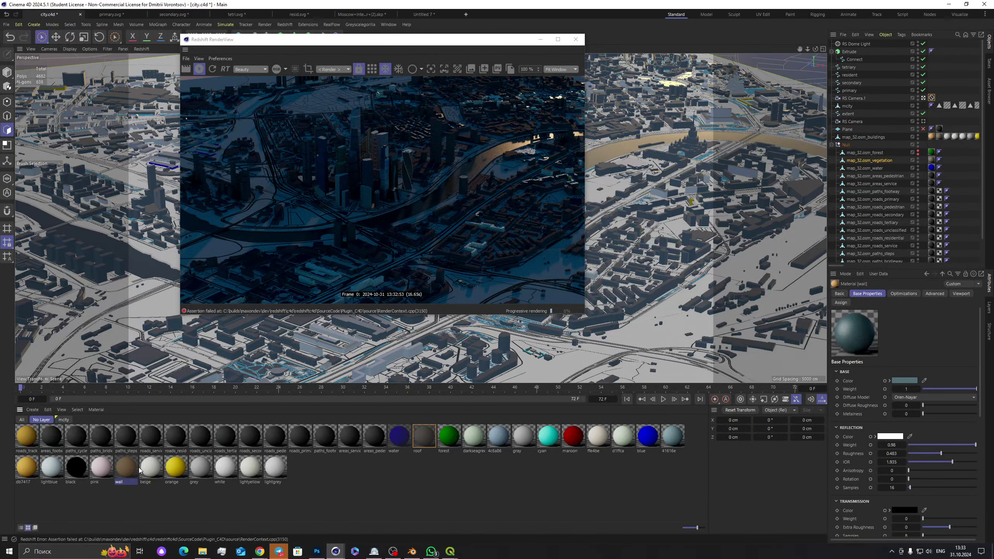
pyautogui.moveTo(132, 471); pyautogui.dragTo(52, 469)
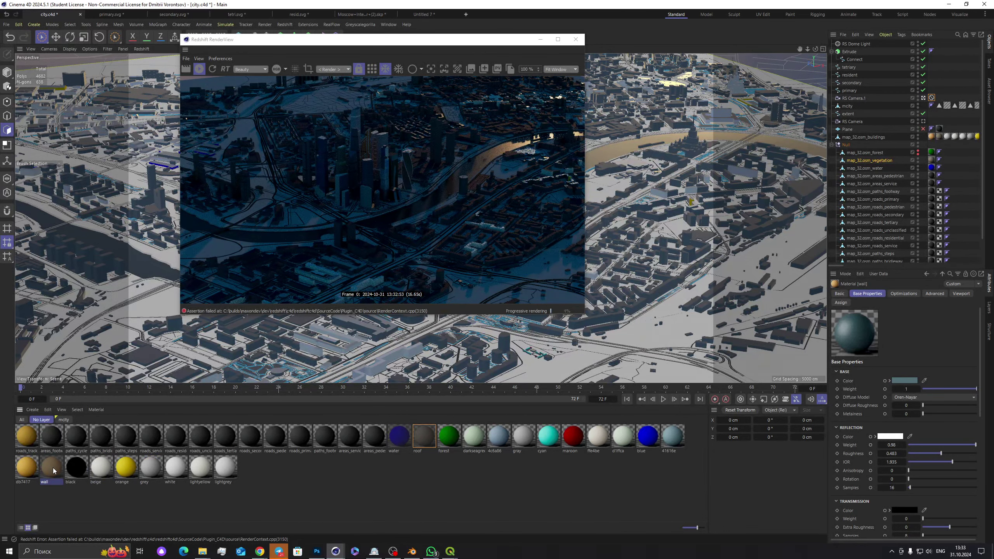
pyautogui.moveTo(57, 470)
pyautogui.mouseDown()
pyautogui.moveTo(126, 488)
pyautogui.moveTo(177, 468)
pyautogui.mouseUp()
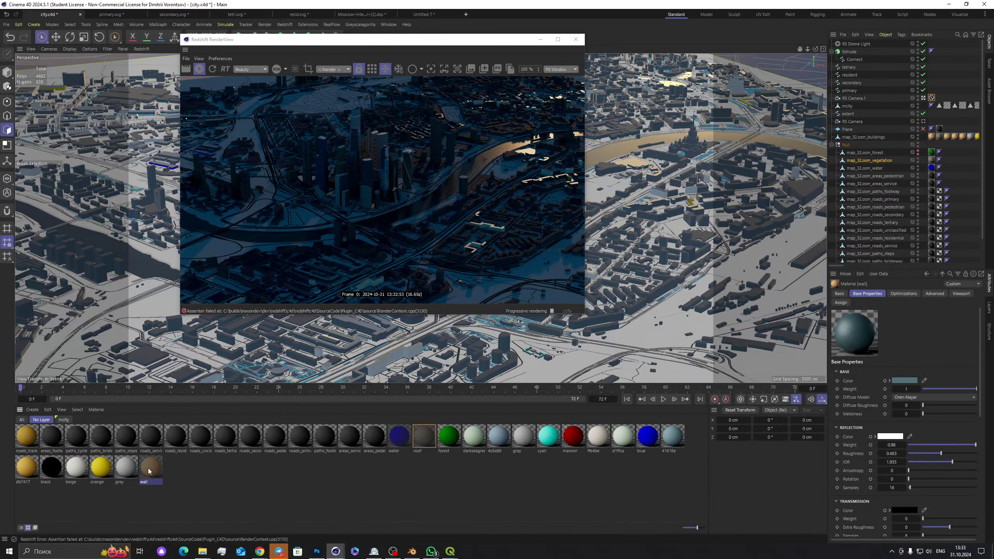
pyautogui.moveTo(129, 466); pyautogui.dragTo(79, 464)
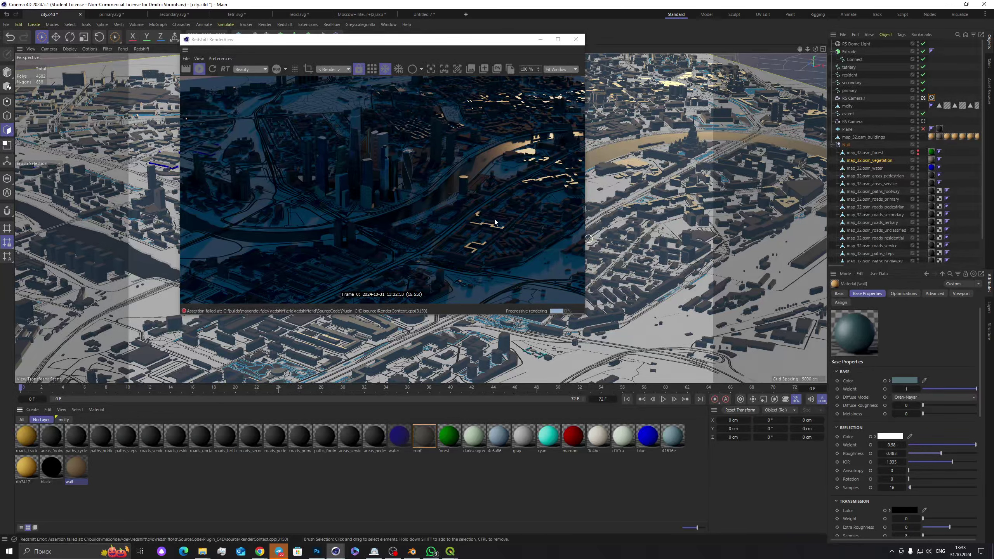
# Step: Raise the RS Dome Light's intensity to 1.419
pyautogui.click(854, 44)
pyautogui.click(890, 293)
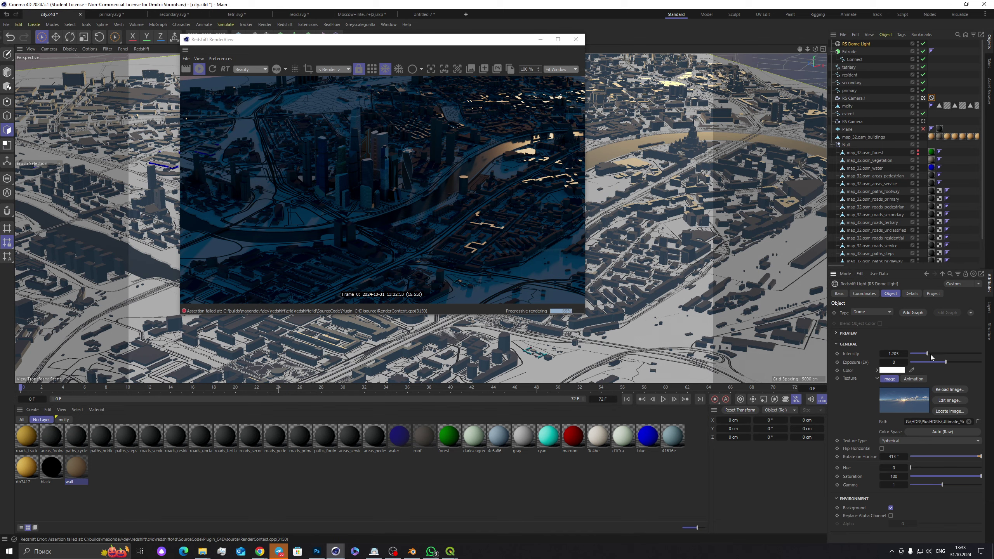
pyautogui.click(930, 354)
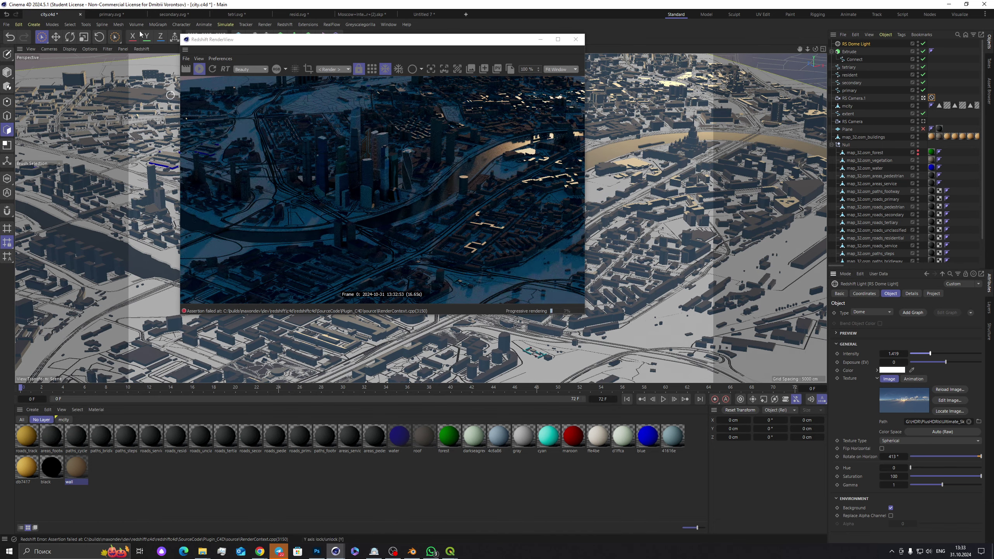
# Step: Save the project as a new file named city2.c4d in the 1_rzd_hud folder
pyautogui.click(6, 25)
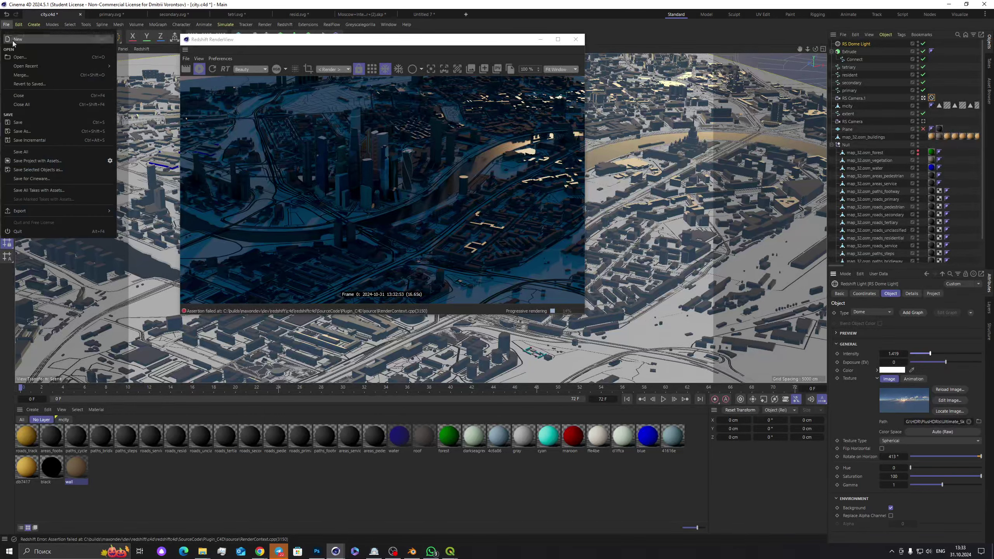
pyautogui.click(38, 132)
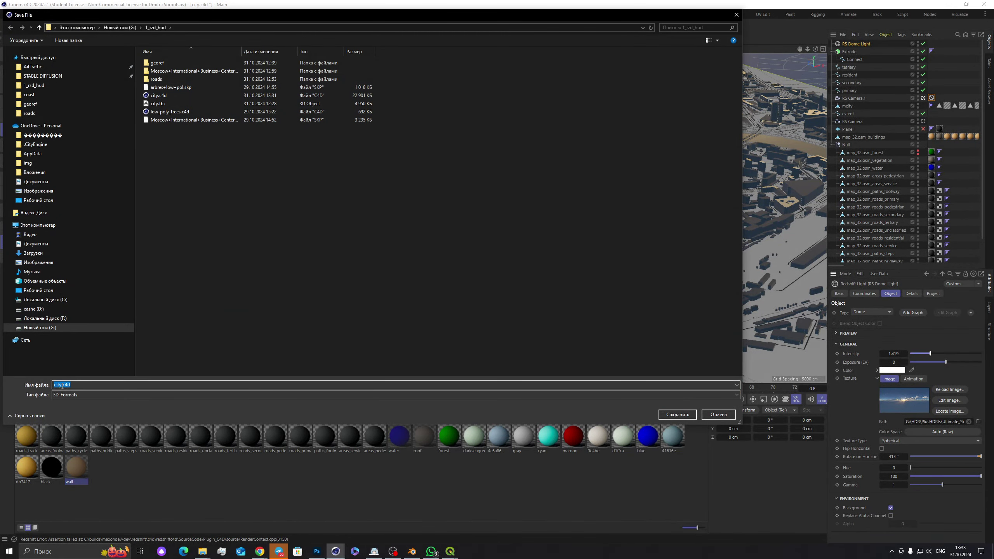
pyautogui.click(62, 384)
pyautogui.write('2')
pyautogui.click(678, 415)
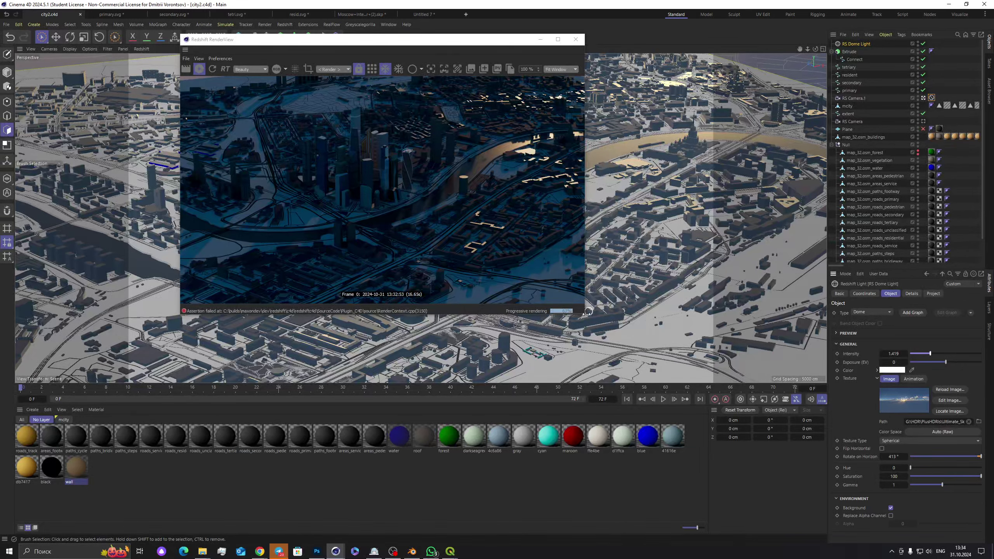
# Step: Enlarge the Redshift RenderView window and set the wall material's reflection roughness to 0.545 in its node settings
pyautogui.moveTo(588, 312); pyautogui.dragTo(697, 336)
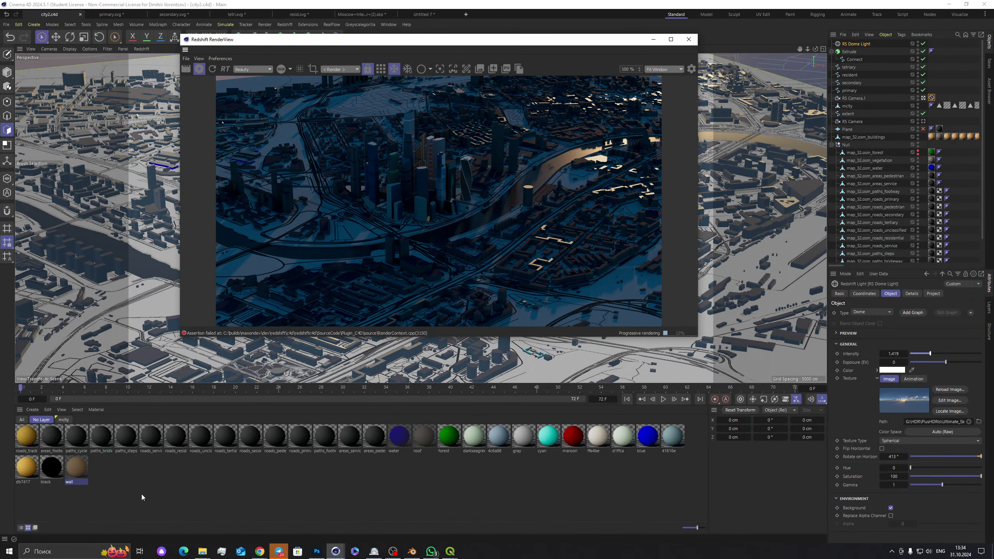
pyautogui.doubleClick(71, 471)
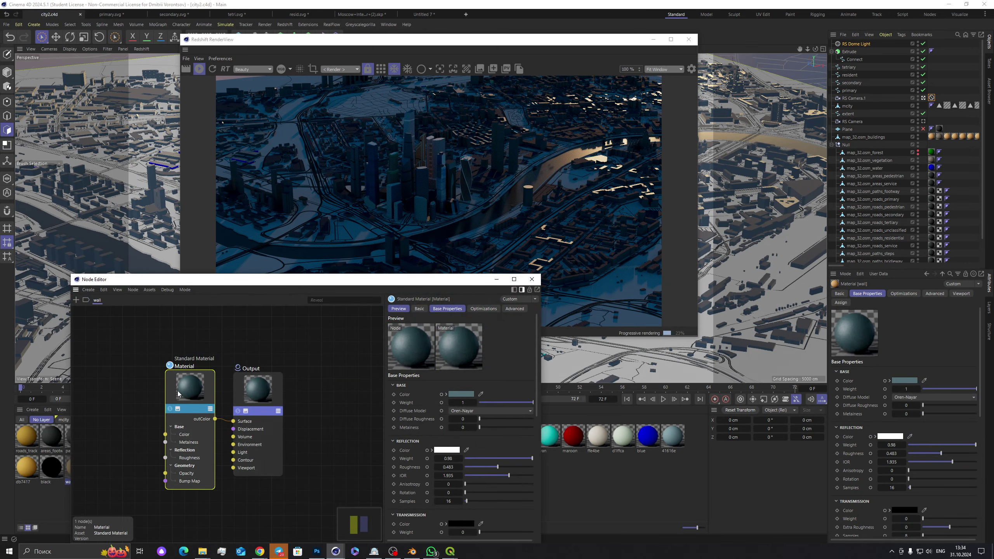
pyautogui.moveTo(178, 393); pyautogui.dragTo(174, 388)
pyautogui.moveTo(500, 468); pyautogui.dragTo(502, 470)
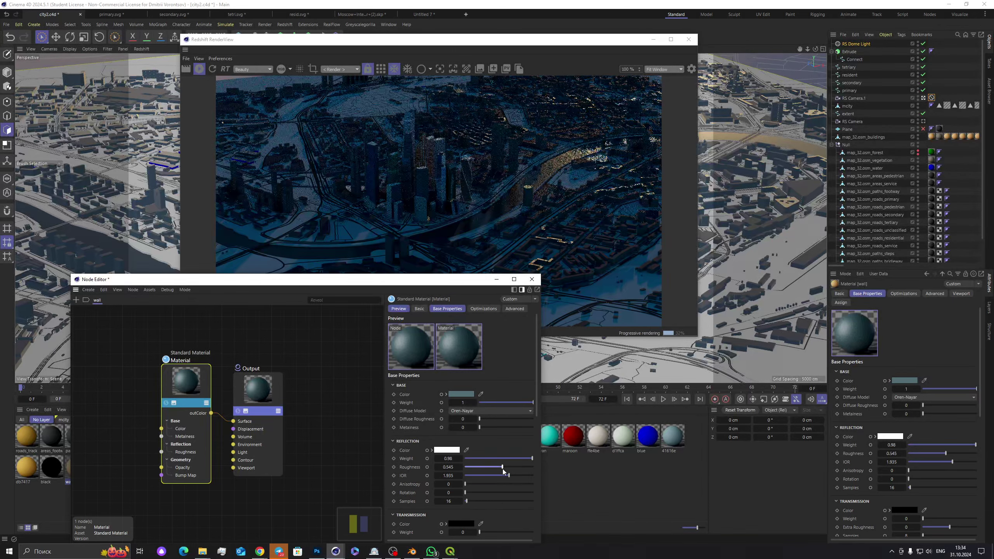
pyautogui.click(532, 279)
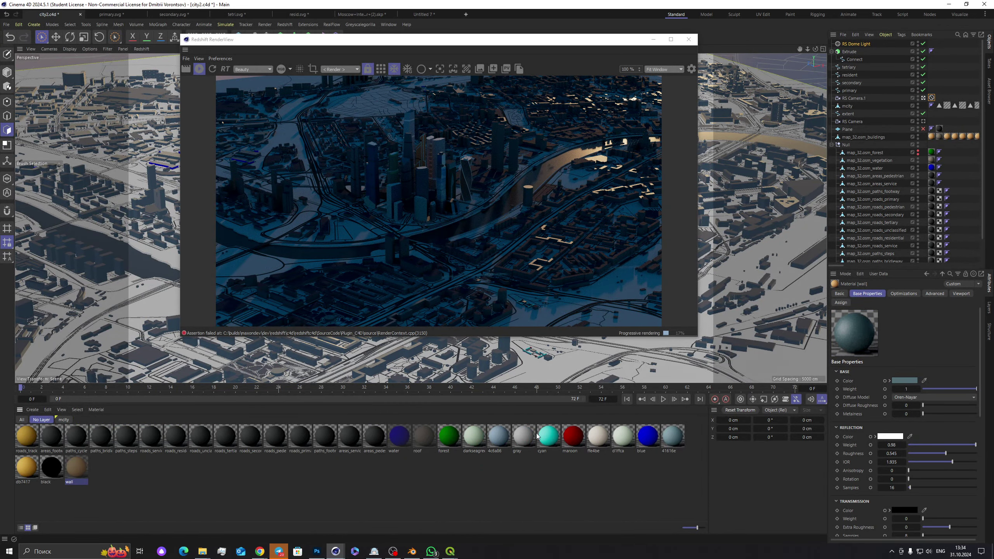
# Step: Replace the darkseagreen material and the colour materials following it with the roof material
pyautogui.click(473, 435)
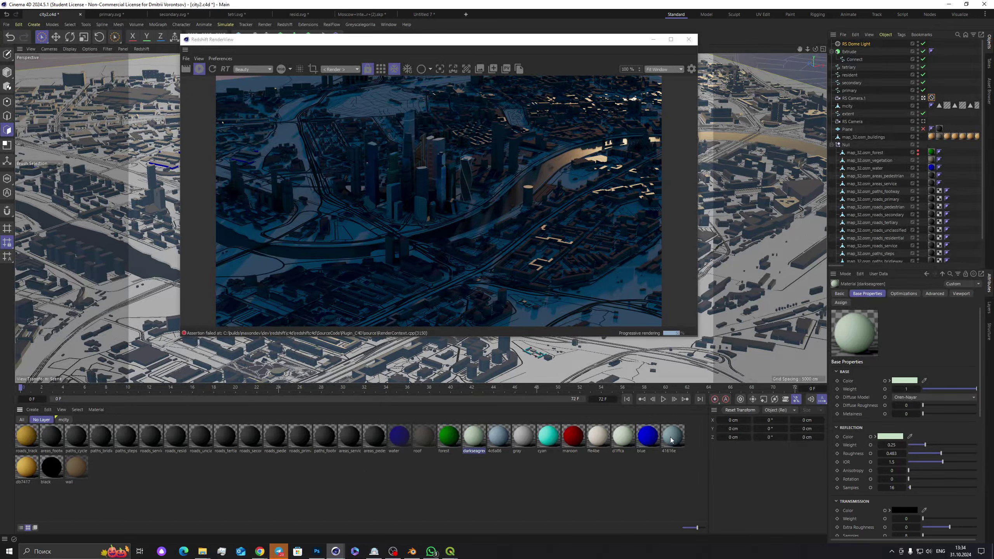
pyautogui.click(426, 436)
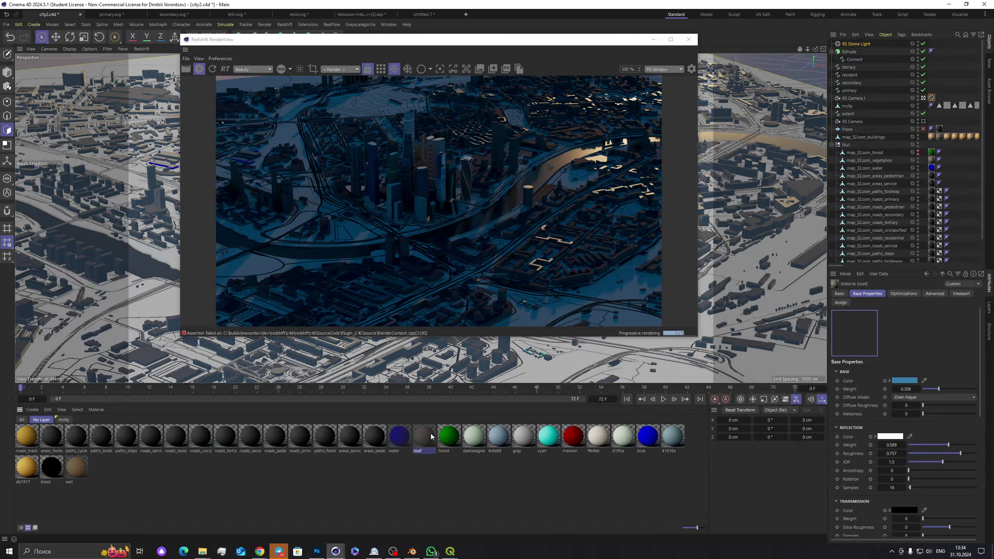
pyautogui.moveTo(431, 435); pyautogui.dragTo(471, 445)
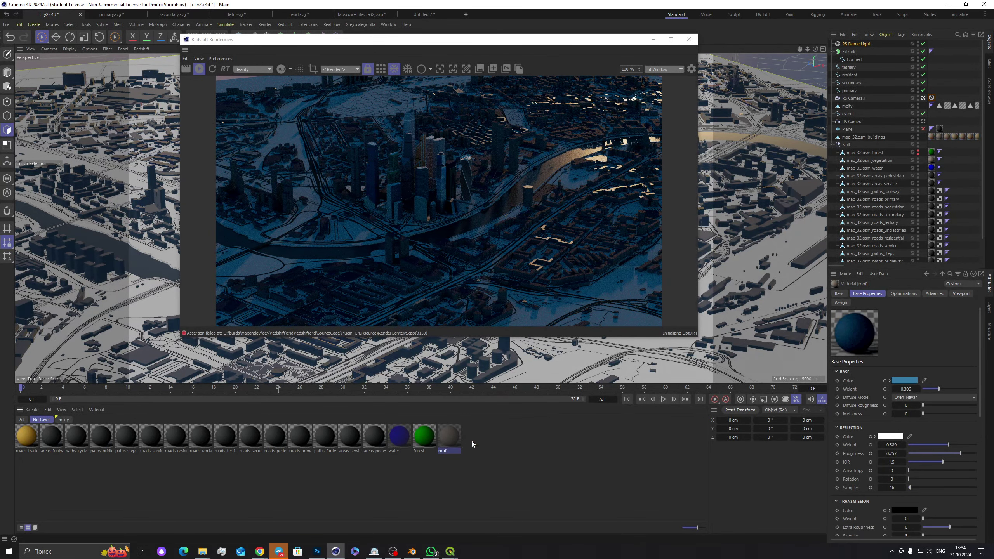
pyautogui.click(515, 452)
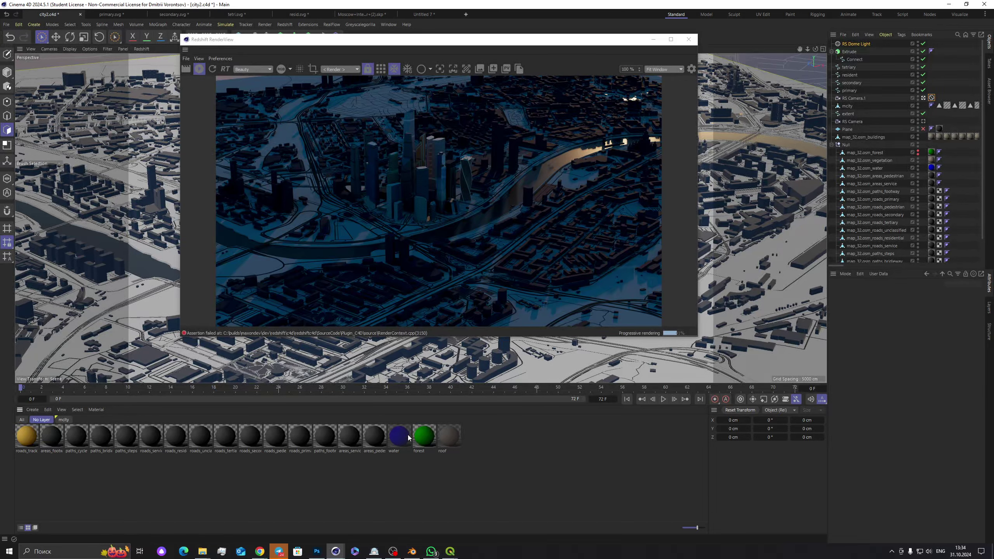
# Step: Replace the cyan, maroon, ffe4be, d1ffca, blue and 41616e materials with the roof material
pyautogui.click(456, 437)
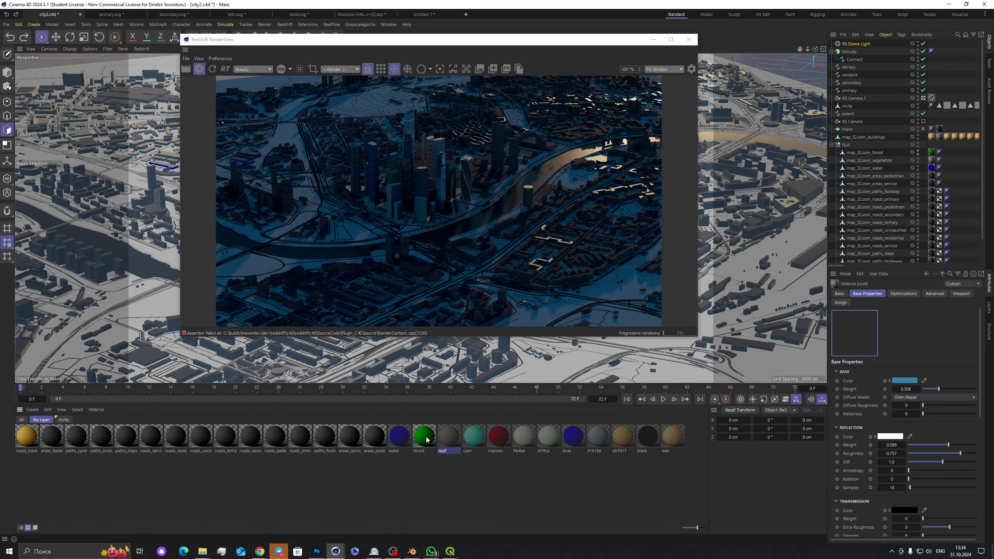
pyautogui.click(425, 437)
pyautogui.click(457, 444)
pyautogui.click(474, 436)
pyautogui.press('Delete')
pyautogui.click(475, 438)
pyautogui.press('Delete')
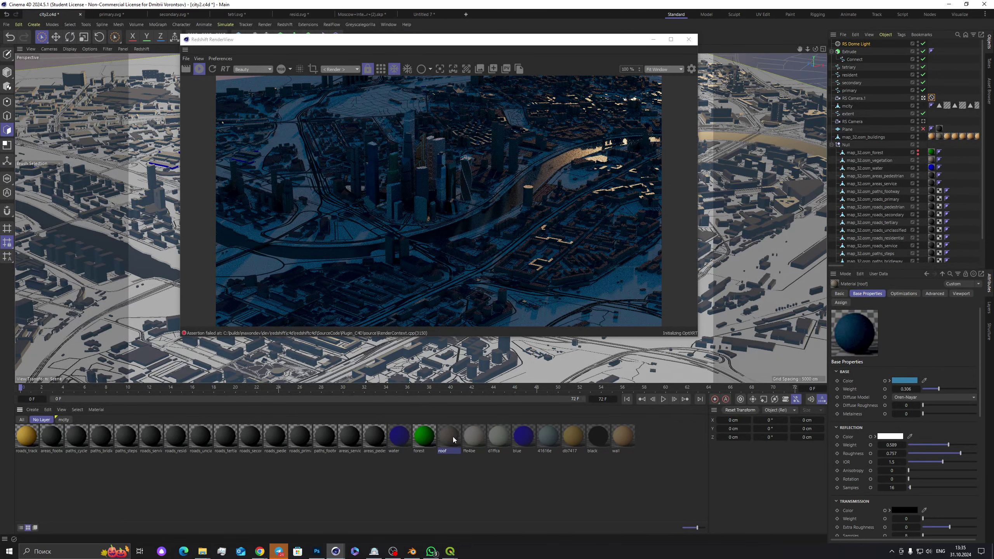
pyautogui.click(473, 437)
pyautogui.press('Delete')
pyautogui.click(474, 437)
pyautogui.press('Delete')
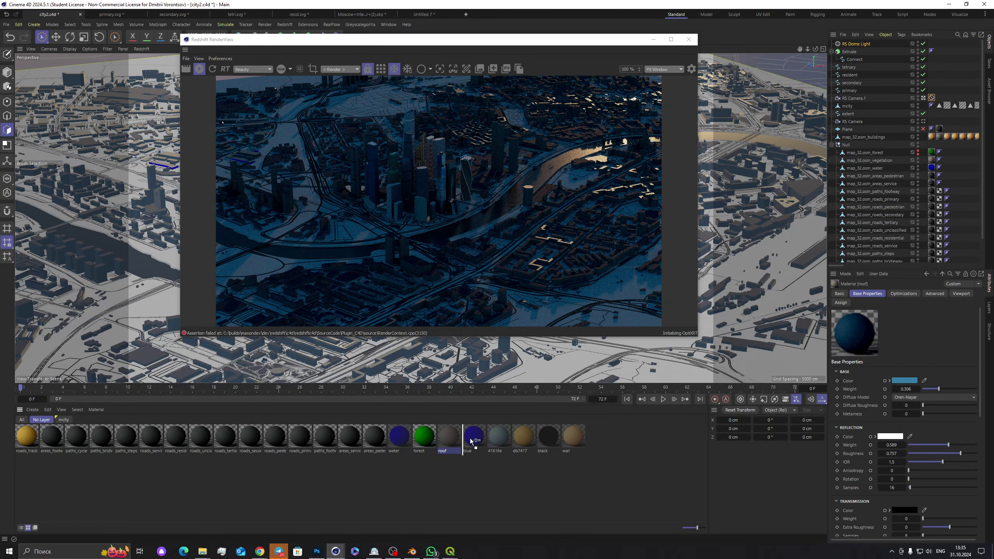
pyautogui.click(473, 440)
pyautogui.press('Delete')
pyautogui.click(472, 438)
pyautogui.press('Delete')
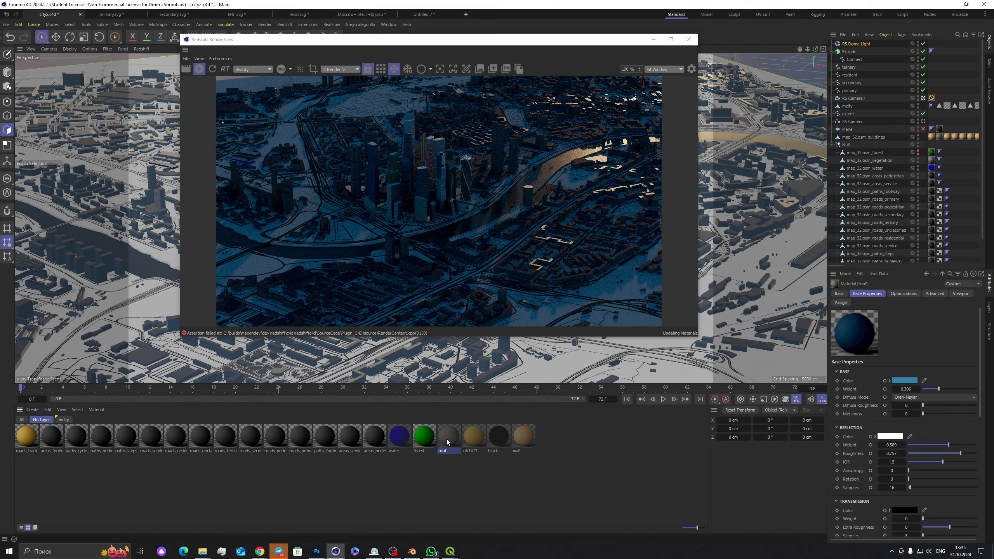
# Step: Replace the db7417 and black materials with the roof material, leaving the wall material selected
pyautogui.click(473, 436)
pyautogui.press('Delete')
pyautogui.click(474, 440)
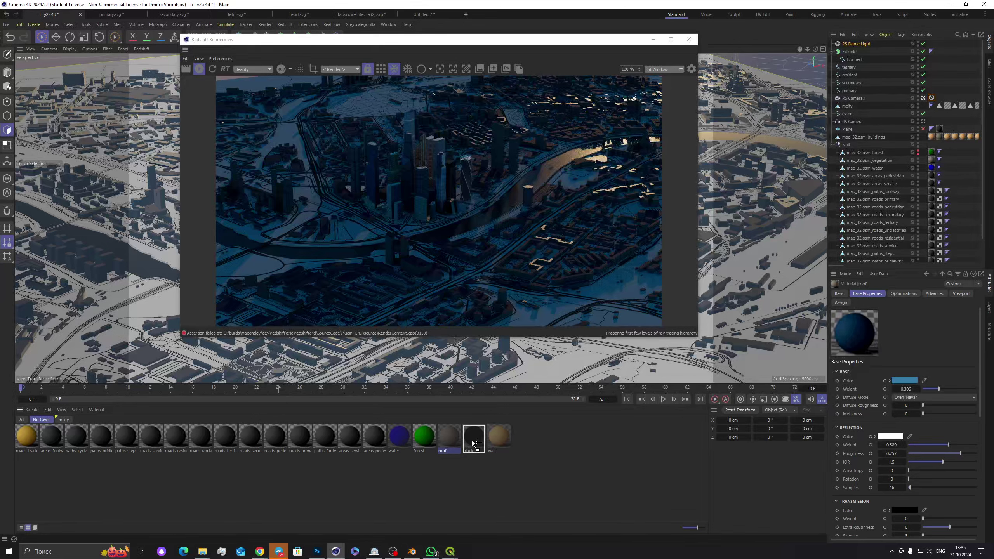
pyautogui.press('Delete')
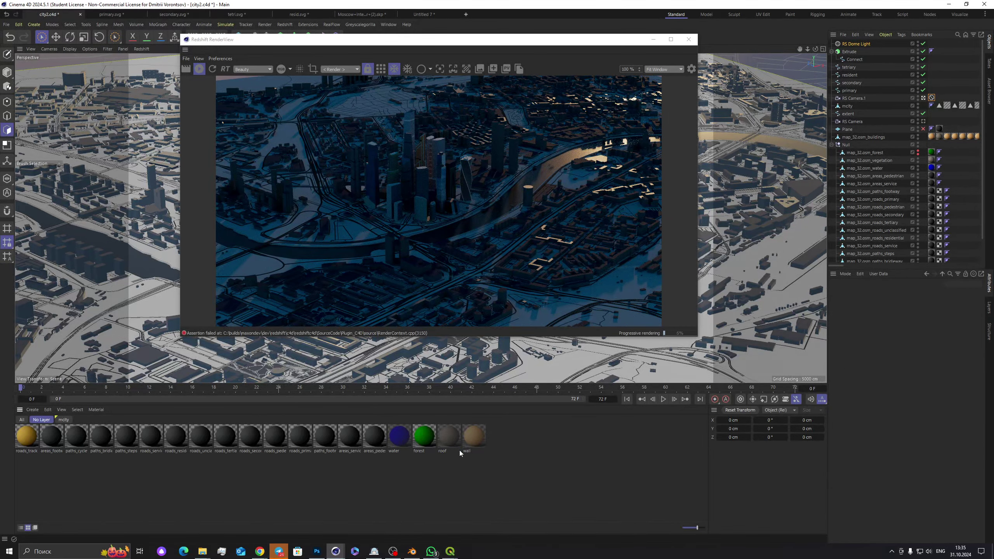
pyautogui.click(472, 438)
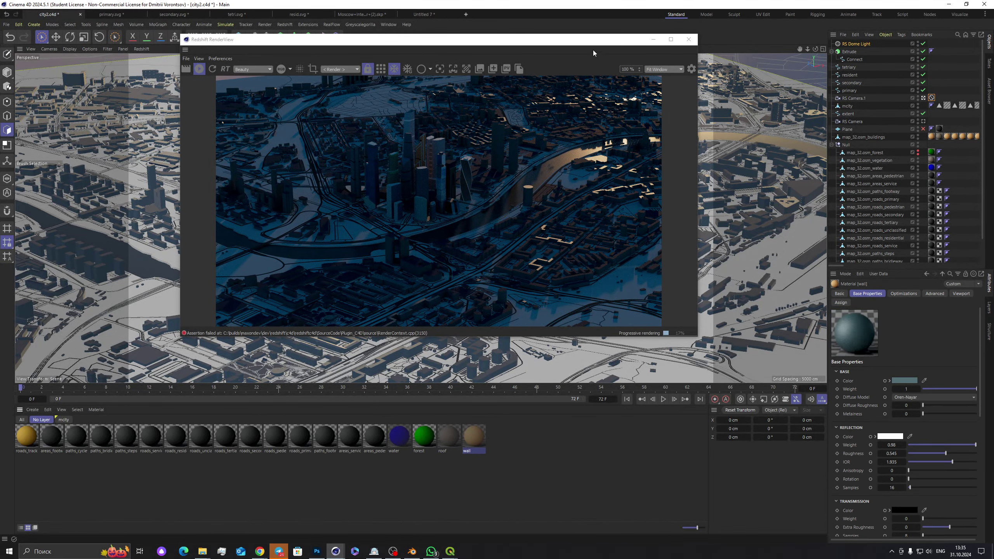
# Step: Reposition the Redshift RenderView window over the viewport and save the project
pyautogui.moveTo(595, 45); pyautogui.dragTo(636, 75)
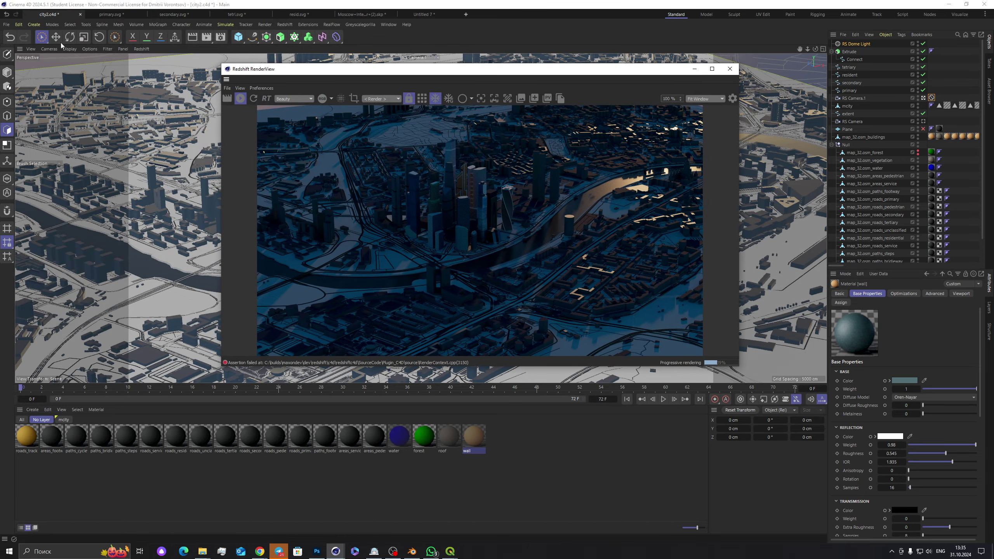
pyautogui.click(6, 25)
pyautogui.click(28, 123)
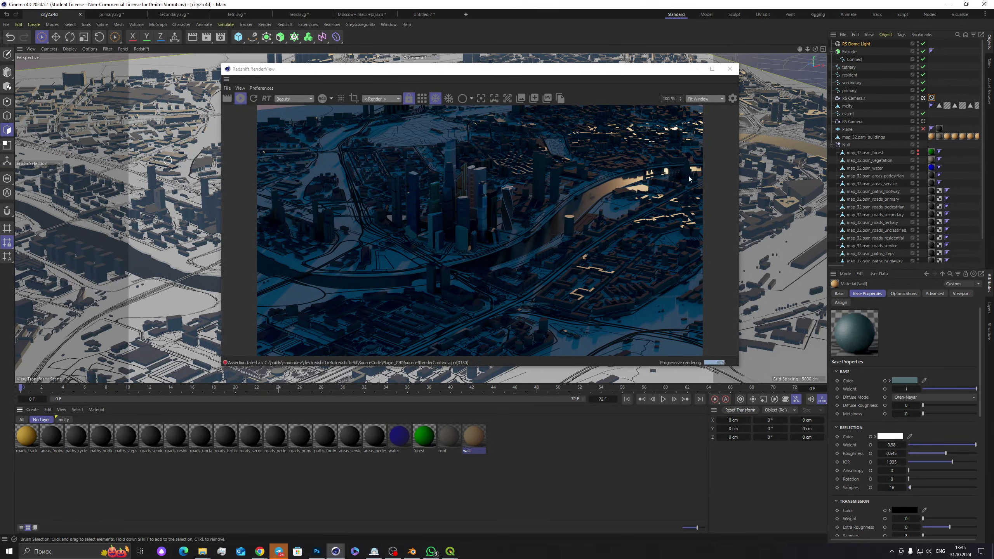
# Step: Show the materials of the mcity layer and examine the texture and node setup of material *12
pyautogui.click(63, 420)
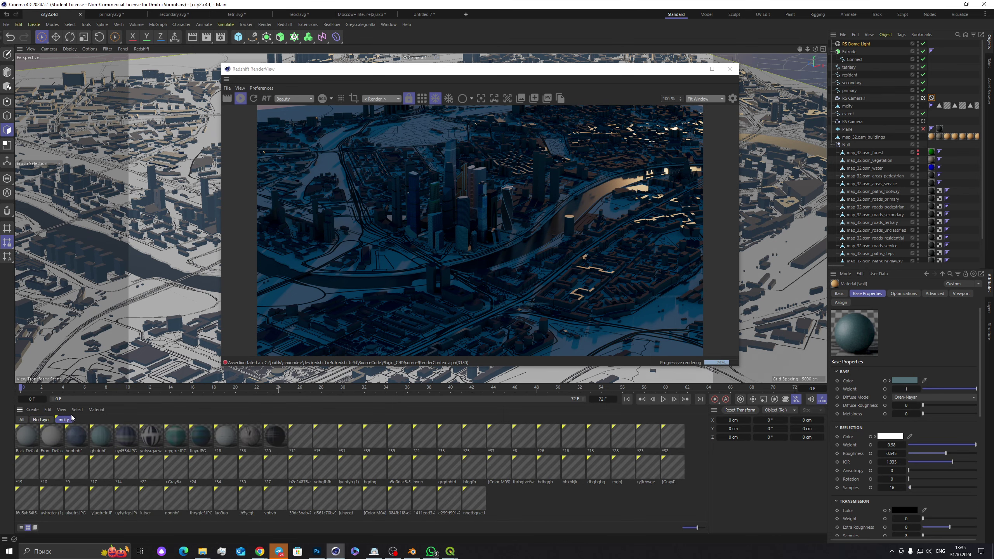
pyautogui.click(529, 516)
pyautogui.doubleClick(308, 437)
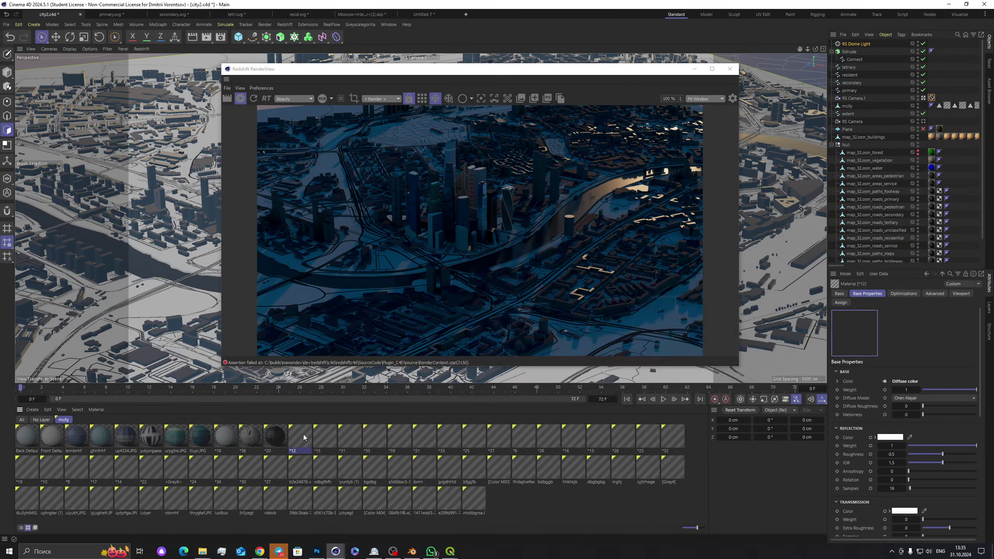
pyautogui.moveTo(460, 389); pyautogui.dragTo(441, 383)
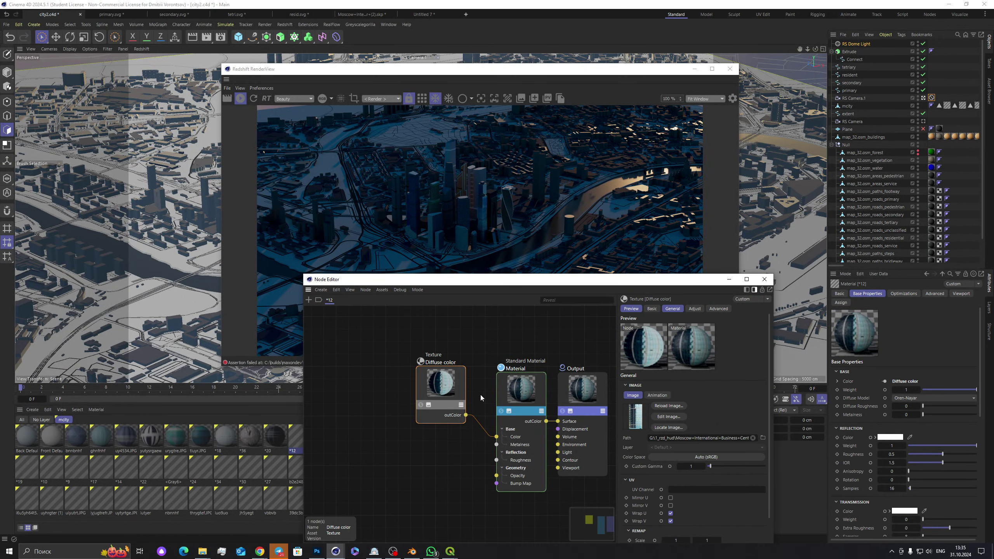
pyautogui.moveTo(520, 391); pyautogui.dragTo(501, 373)
pyautogui.click(764, 279)
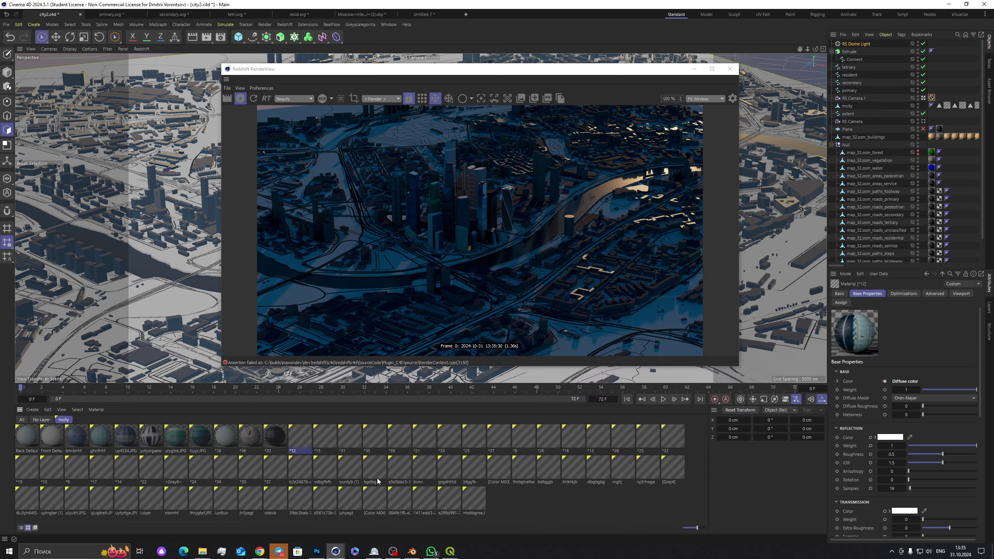
# Step: In the node settings of the [Color M04] material, darken the base color to a dark grey and set the reflection weight to 0.411
pyautogui.doubleClick(382, 494)
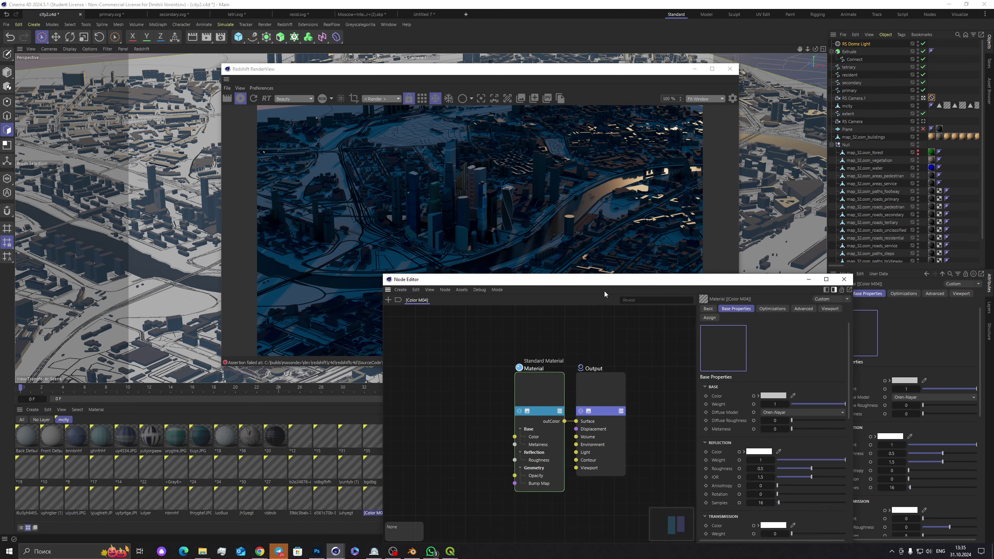
pyautogui.moveTo(604, 279); pyautogui.dragTo(473, 261)
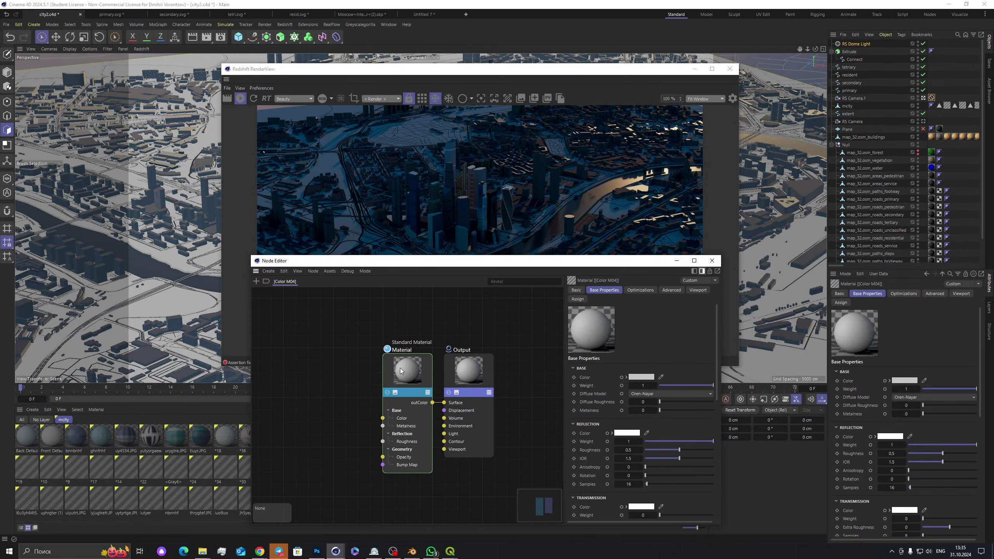
pyautogui.moveTo(400, 371); pyautogui.dragTo(403, 372)
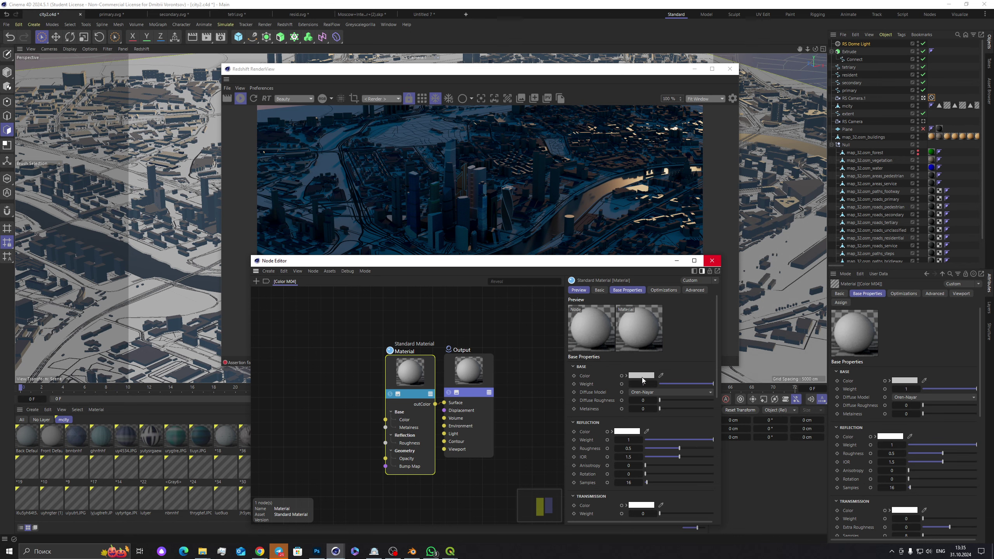
pyautogui.click(643, 375)
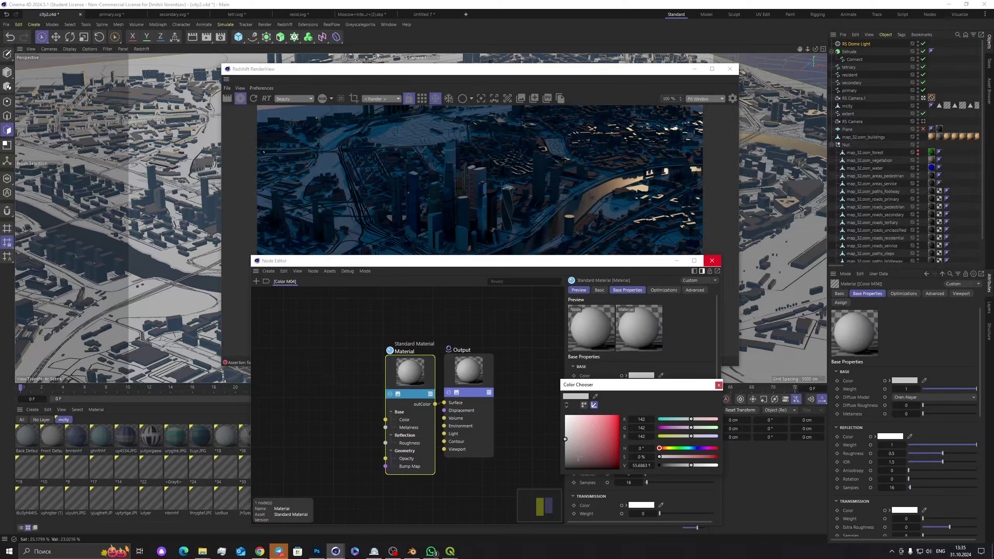
pyautogui.moveTo(578, 457); pyautogui.dragTo(565, 463)
pyautogui.click(718, 385)
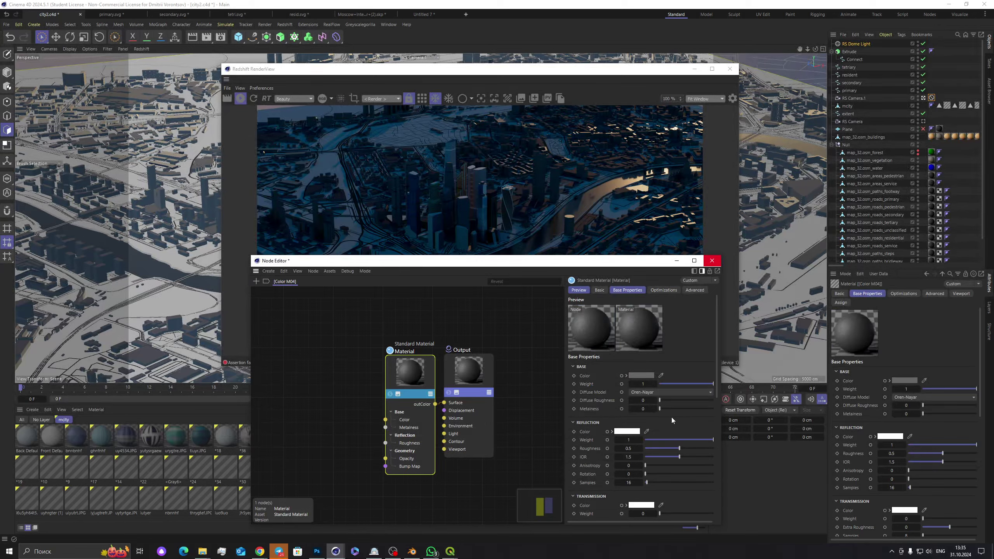
pyautogui.click(673, 439)
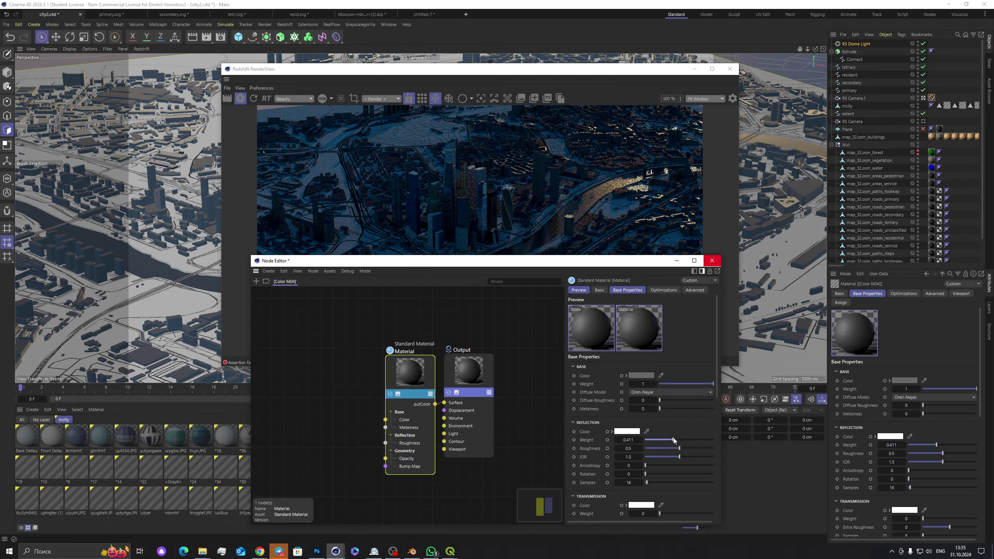
pyautogui.click(712, 261)
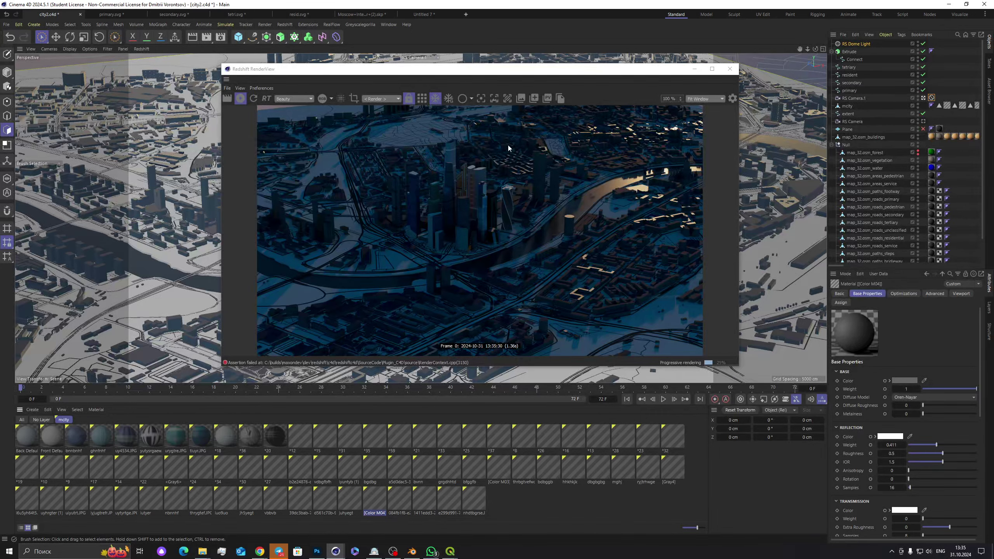
# Step: Close the Redshift RenderView, switch to JSplacement Web in the browser and open its dotGrid generator
pyautogui.click(730, 70)
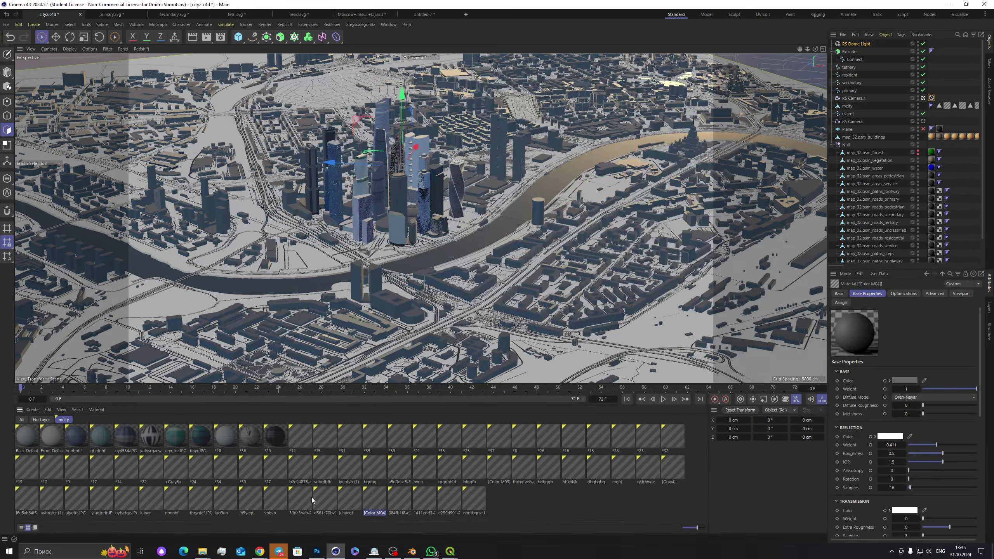
pyautogui.moveTo(259, 552)
pyautogui.click(299, 531)
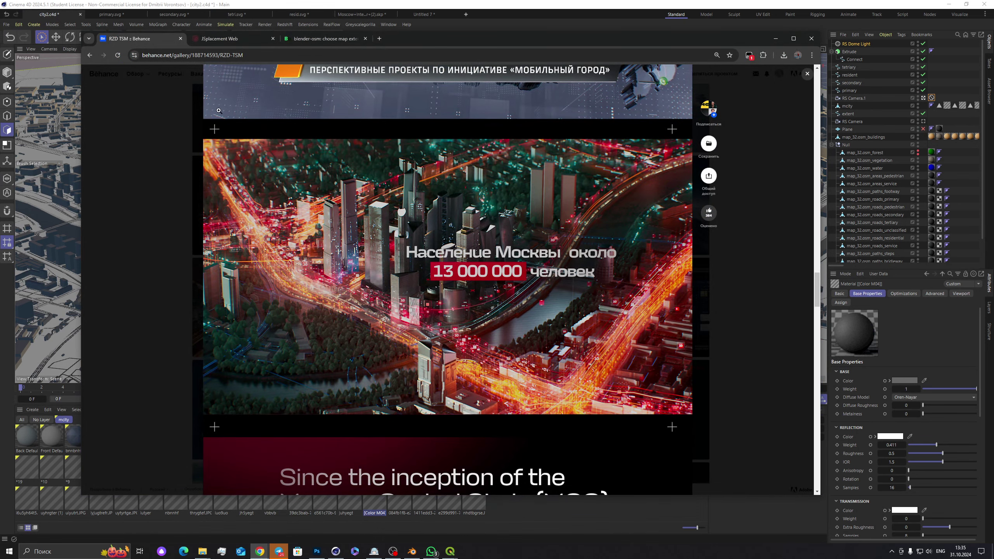
pyautogui.click(236, 38)
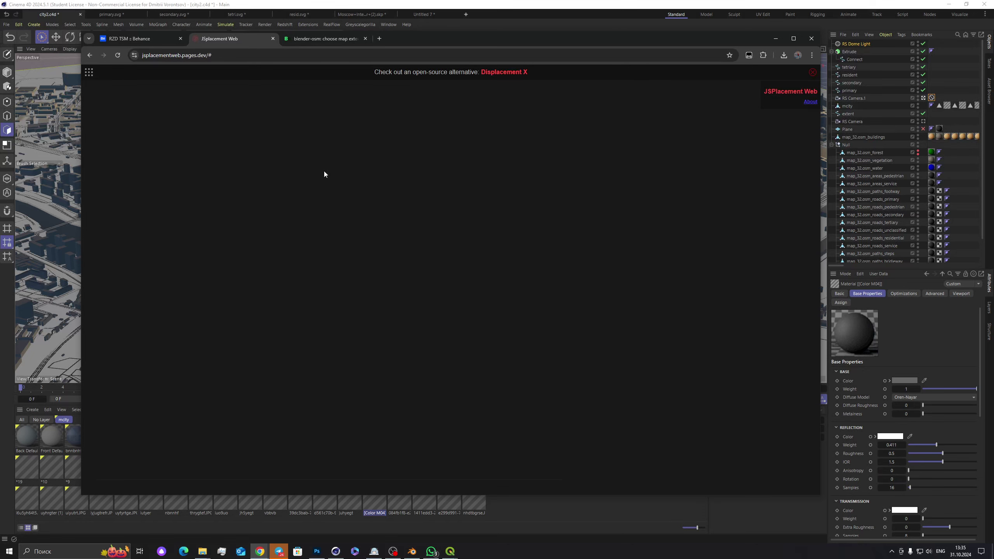
pyautogui.click(89, 72)
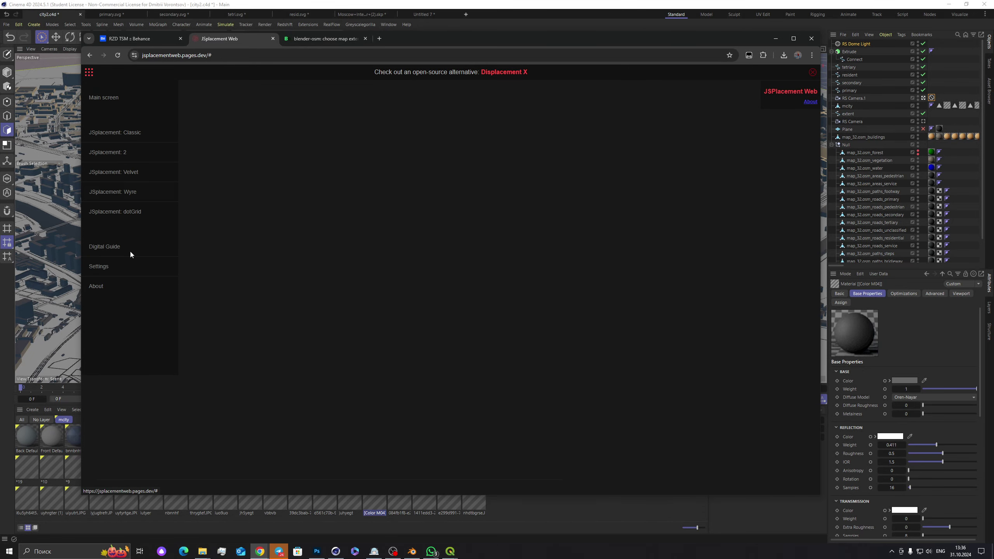
pyautogui.click(131, 215)
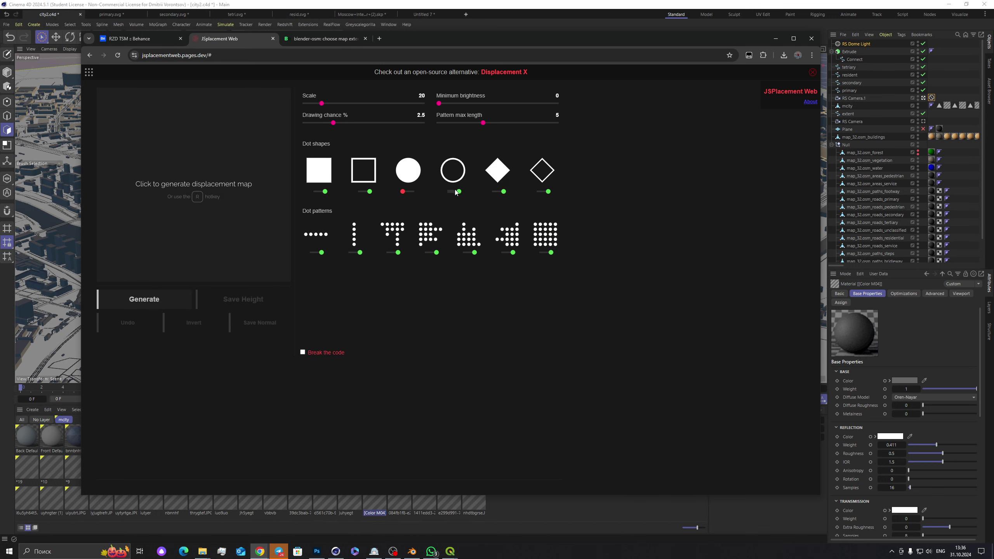
# Step: Restrict the dot shapes to filled and outlined squares, set the scale to 14 and generate the displacement map
pyautogui.click(503, 192)
pyautogui.click(138, 308)
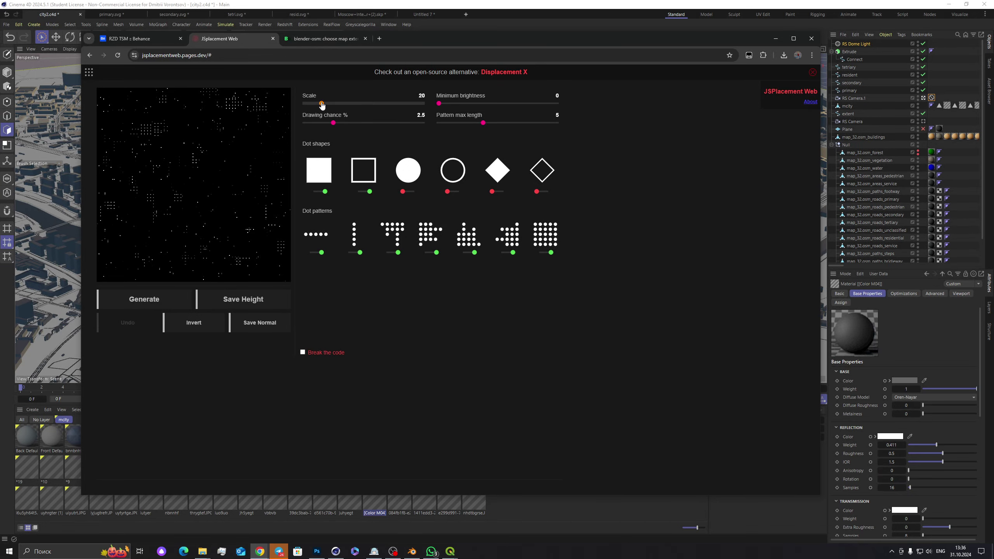
pyautogui.moveTo(321, 104); pyautogui.dragTo(311, 104)
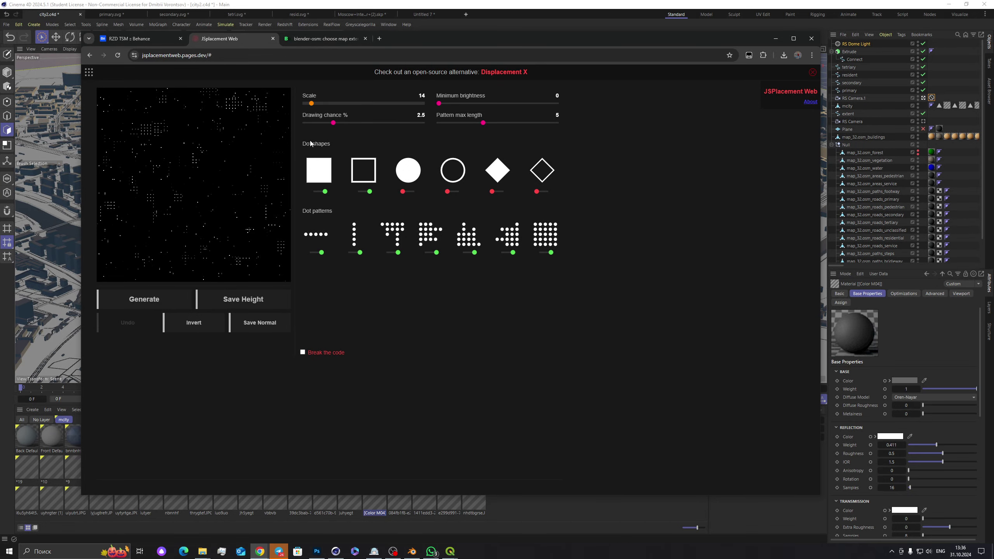
pyautogui.click(153, 300)
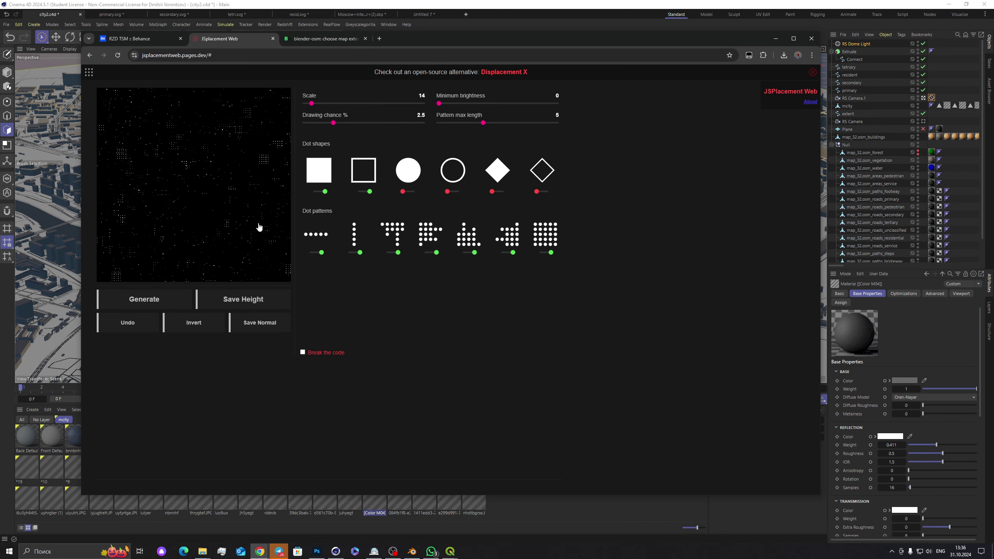
# Step: Save the generated height map and show the downloaded PNG in its folder
pyautogui.click(260, 299)
pyautogui.click(783, 56)
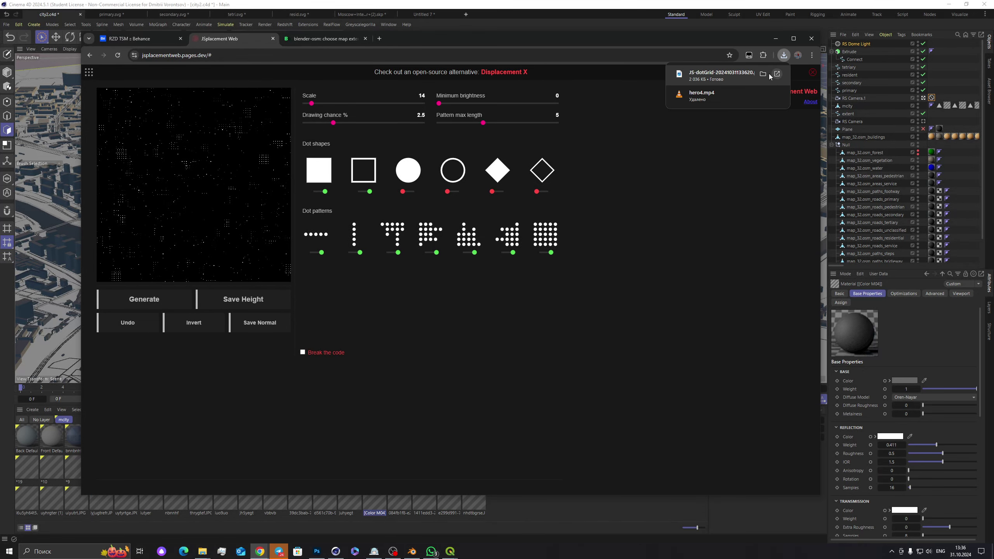
pyautogui.click(762, 75)
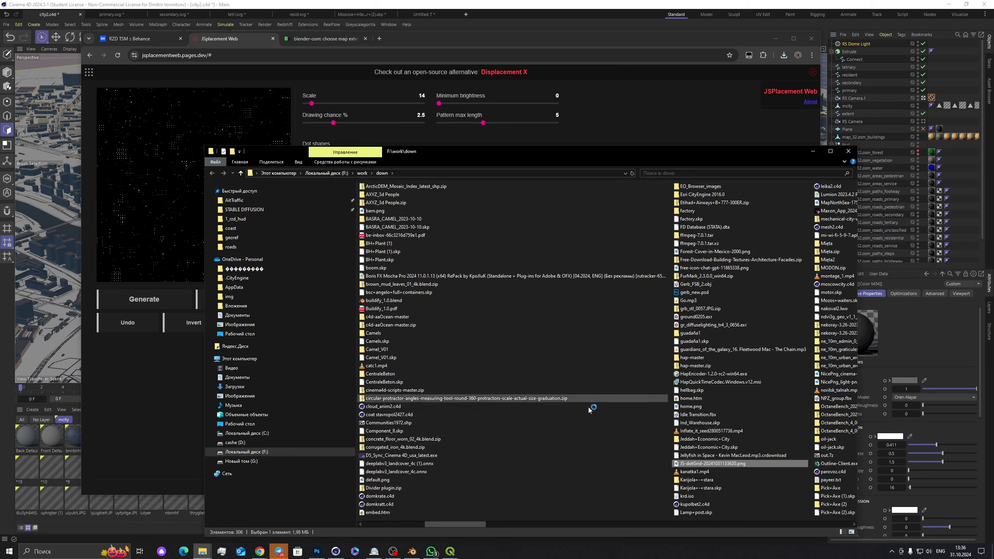
# Step: Move the downloaded JS-dotGrid PNG from the download folder to the 1_rzd_hud folder on drive G
pyautogui.rightClick(699, 465)
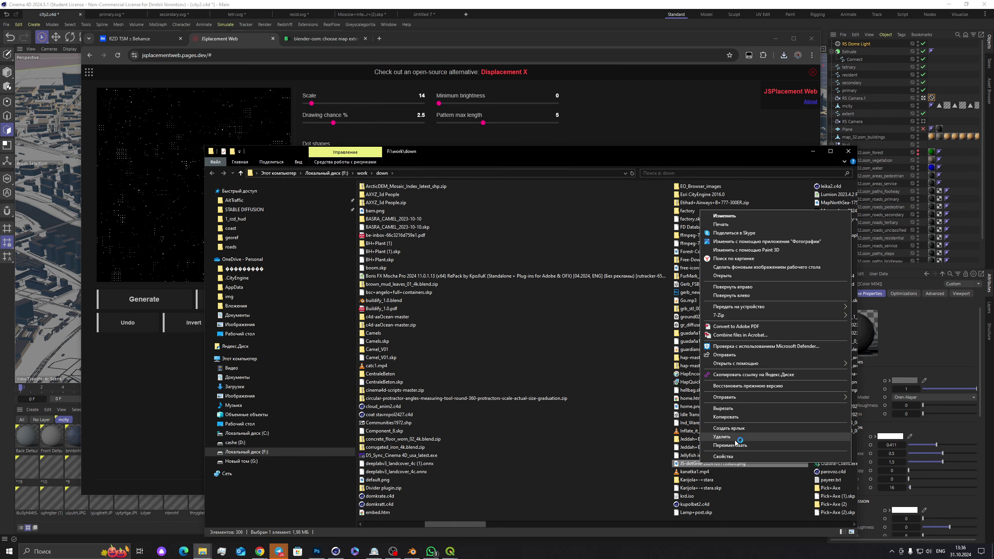
pyautogui.click(736, 409)
pyautogui.click(268, 461)
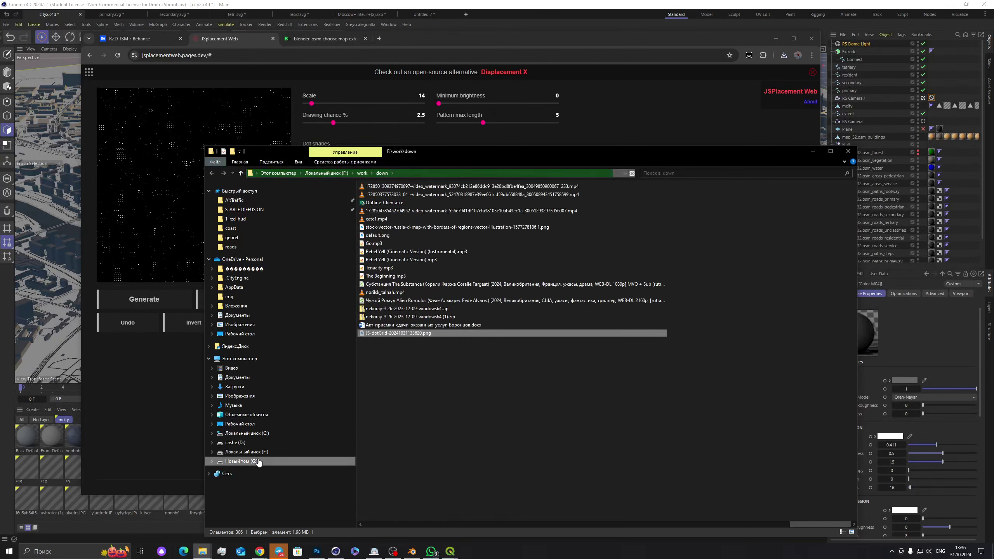
pyautogui.doubleClick(388, 205)
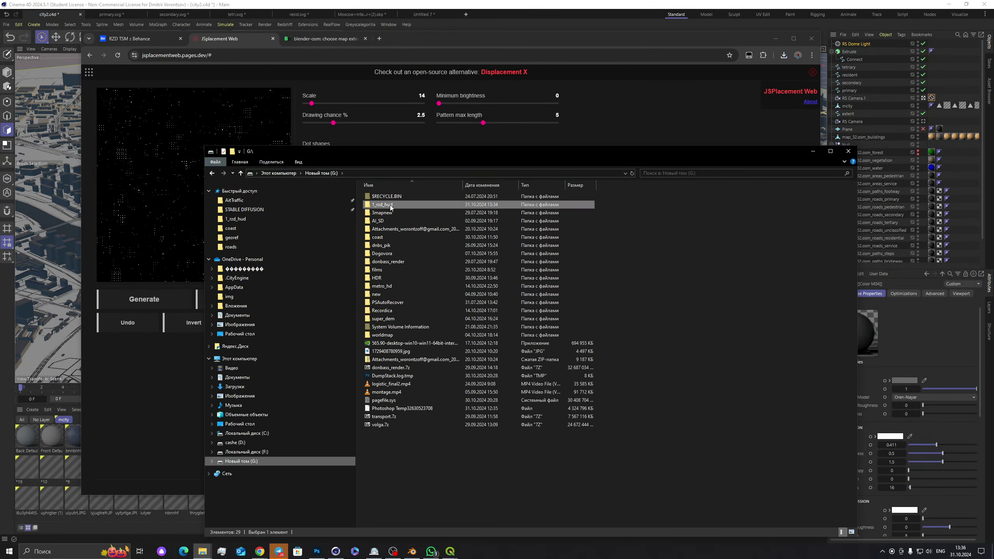
pyautogui.rightClick(443, 353)
pyautogui.click(486, 409)
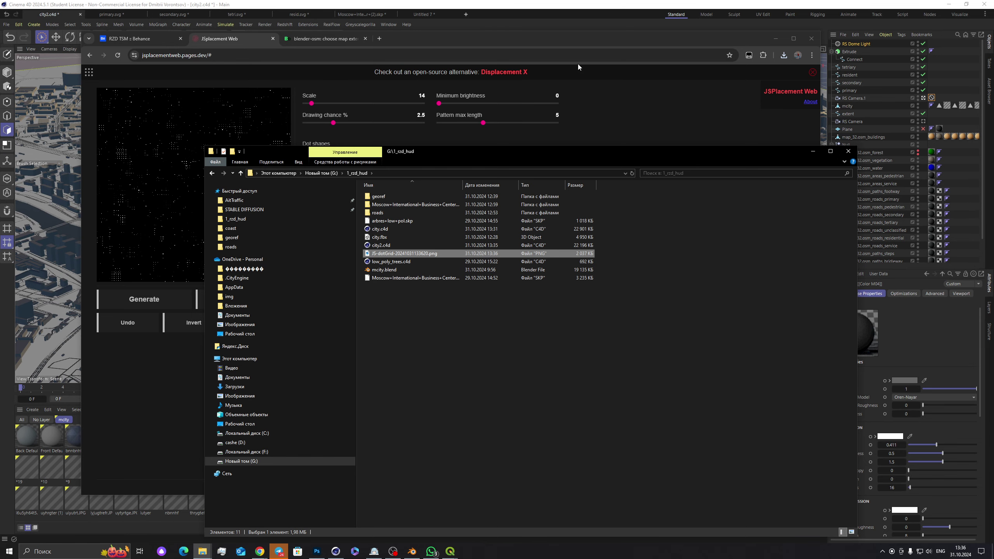
# Step: Switch back to Cinema 4D, open the mcity layer's yutysrgaew.JPG material in the node editor and select its Standard Material node
pyautogui.click(335, 551)
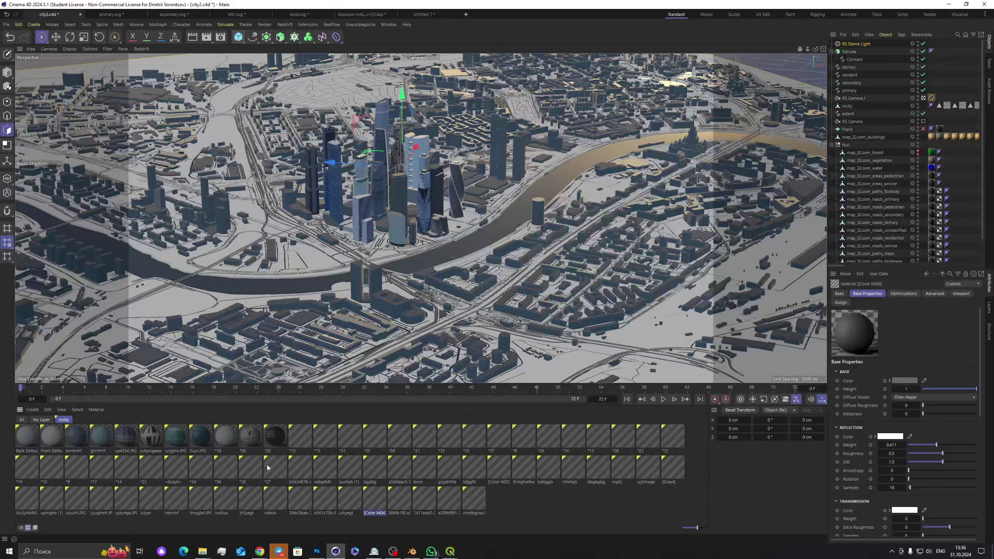
pyautogui.doubleClick(151, 435)
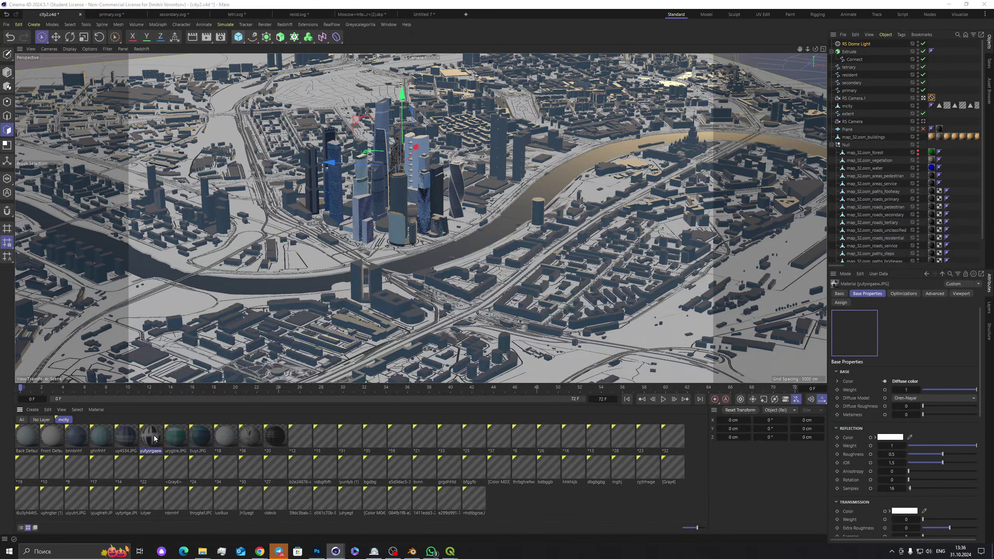
pyautogui.moveTo(316, 384); pyautogui.dragTo(303, 374)
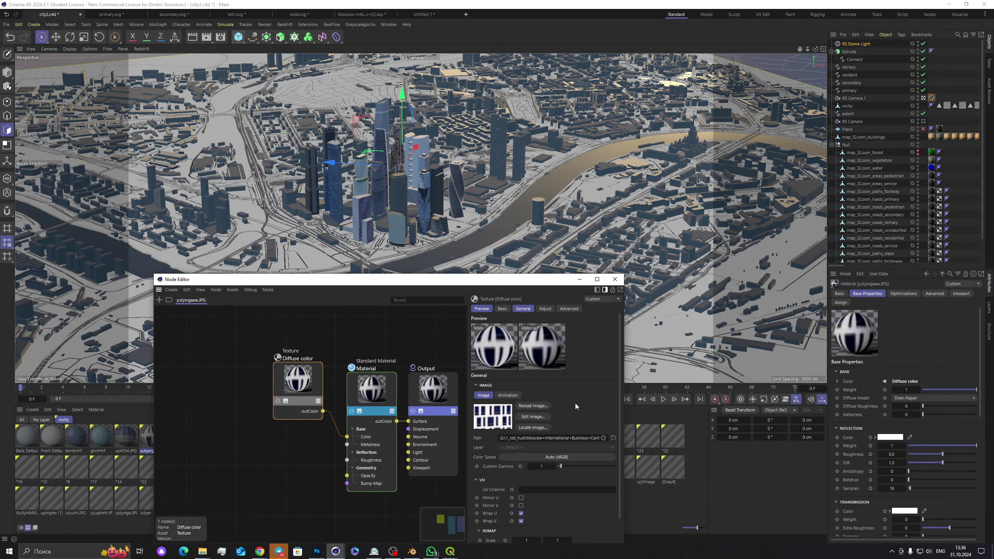
pyautogui.click(376, 380)
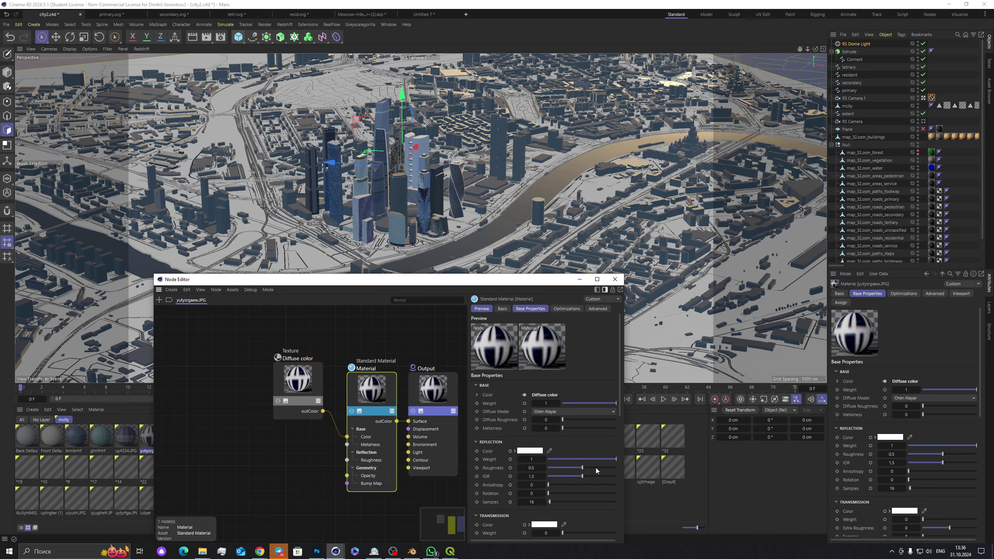
# Step: Add the JS-dotGrid PNG from the 1_rzd_hud folder as a texture node beside the Diffuse color node, then close the node editor
pyautogui.click(208, 550)
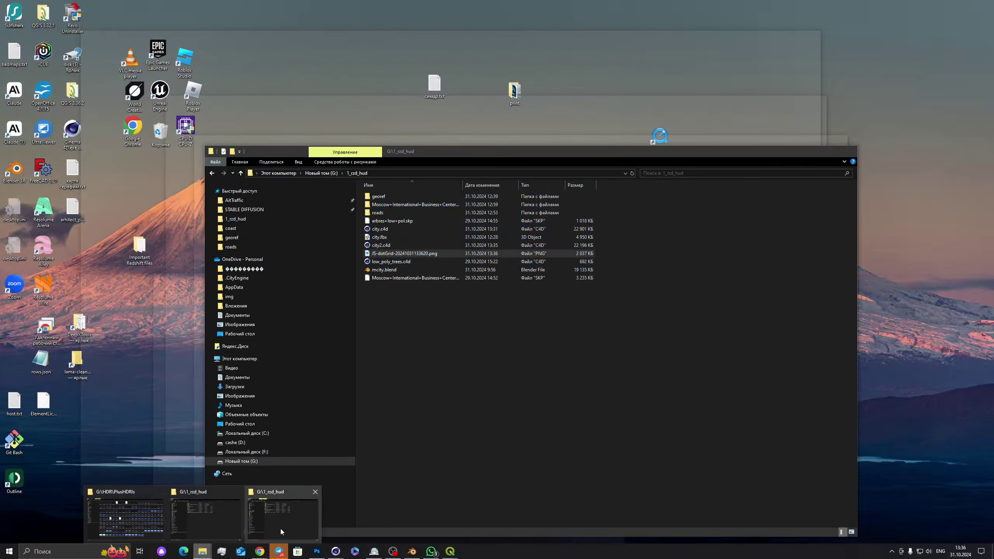
pyautogui.click(204, 525)
pyautogui.moveTo(380, 255); pyautogui.dragTo(178, 373)
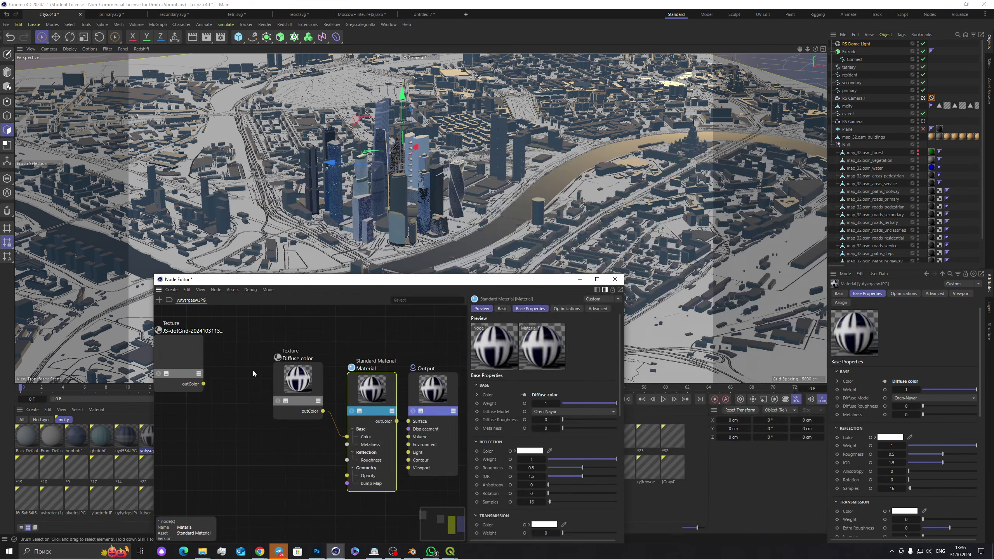
pyautogui.click(848, 150)
pyautogui.click(193, 388)
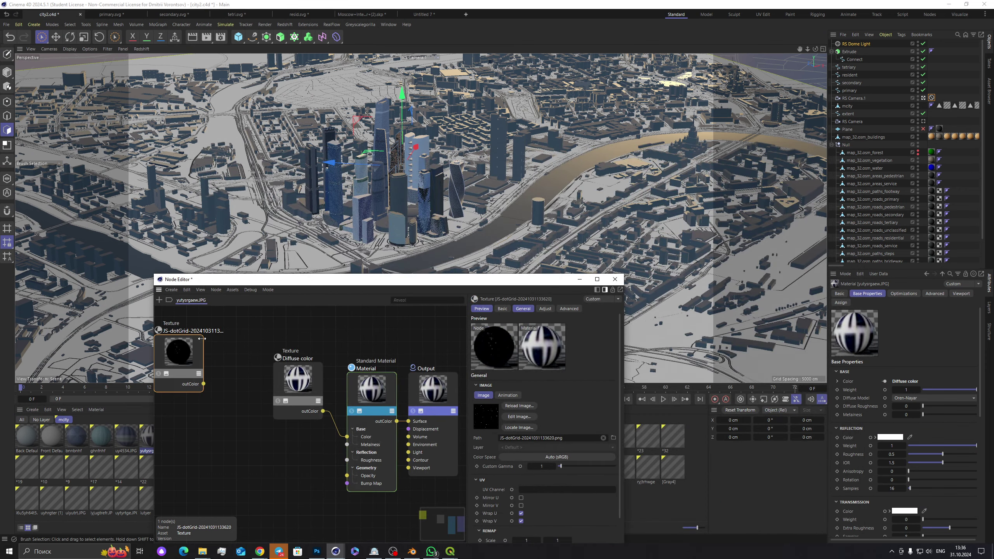
pyautogui.moveTo(202, 339); pyautogui.dragTo(213, 354)
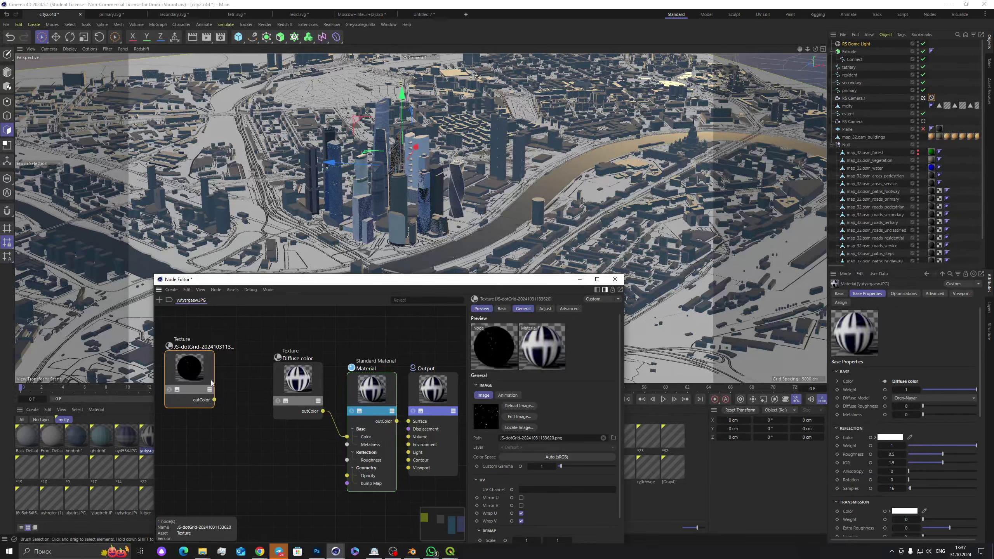
pyautogui.moveTo(192, 367); pyautogui.dragTo(197, 373)
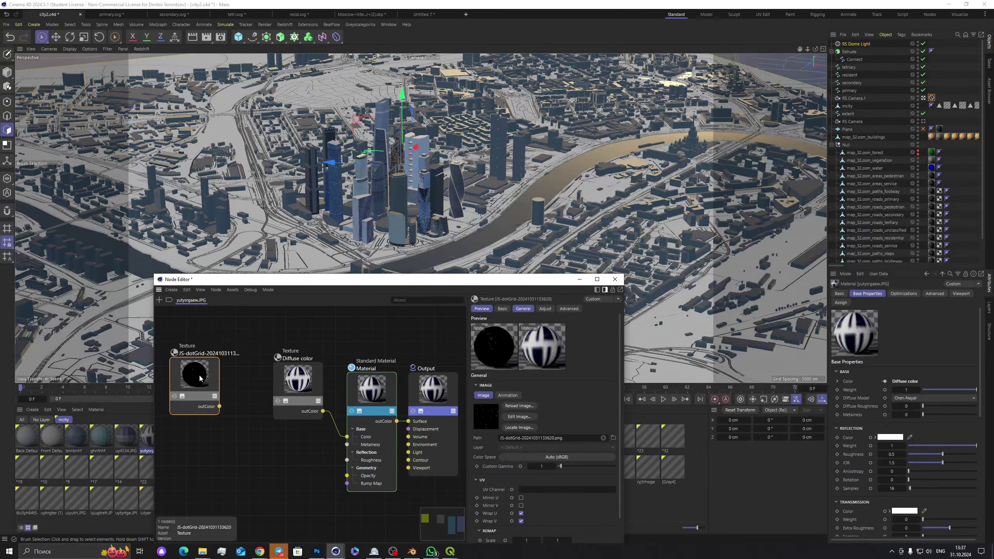
pyautogui.click(614, 278)
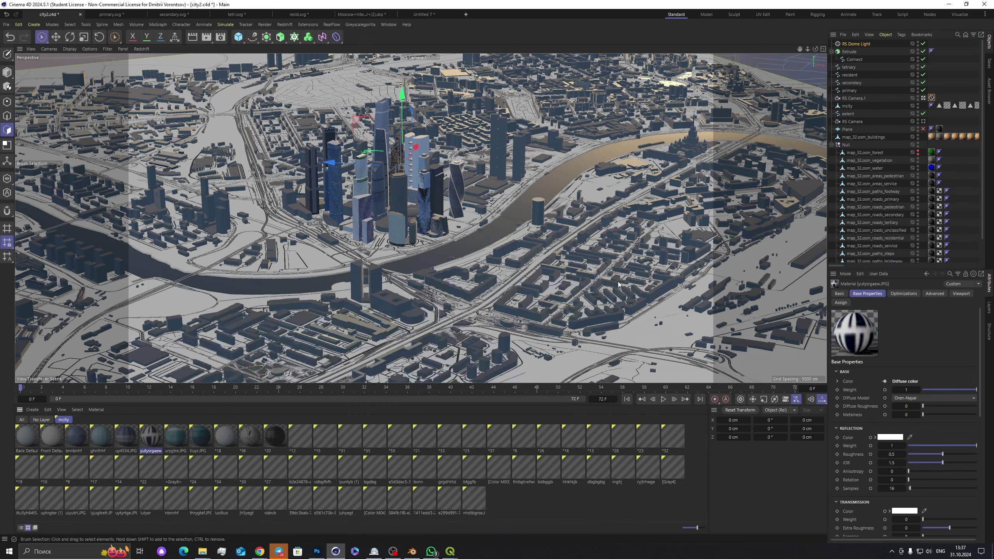
# Step: Show the materials without a layer and open the wall material in the node editor
pyautogui.click(96, 410)
pyautogui.click(77, 410)
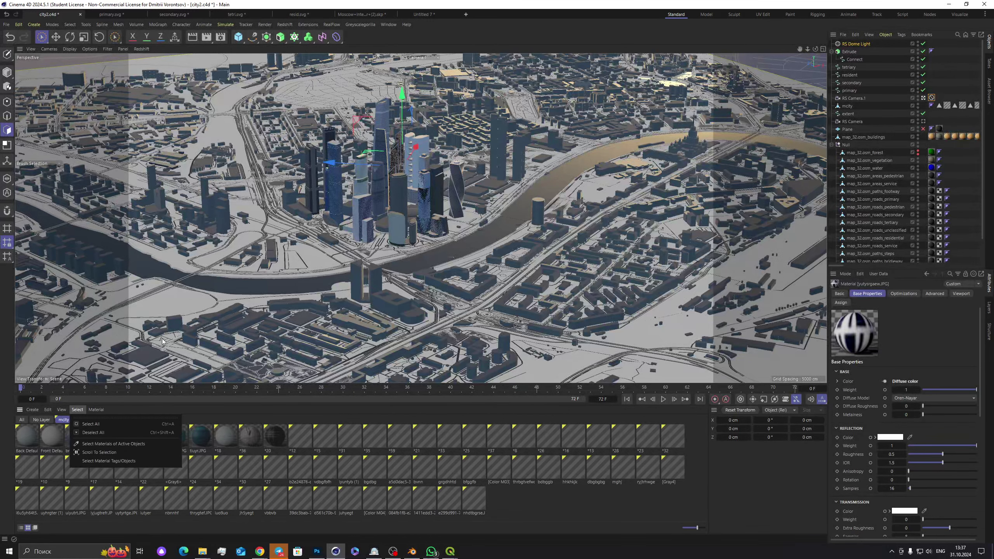
pyautogui.click(42, 419)
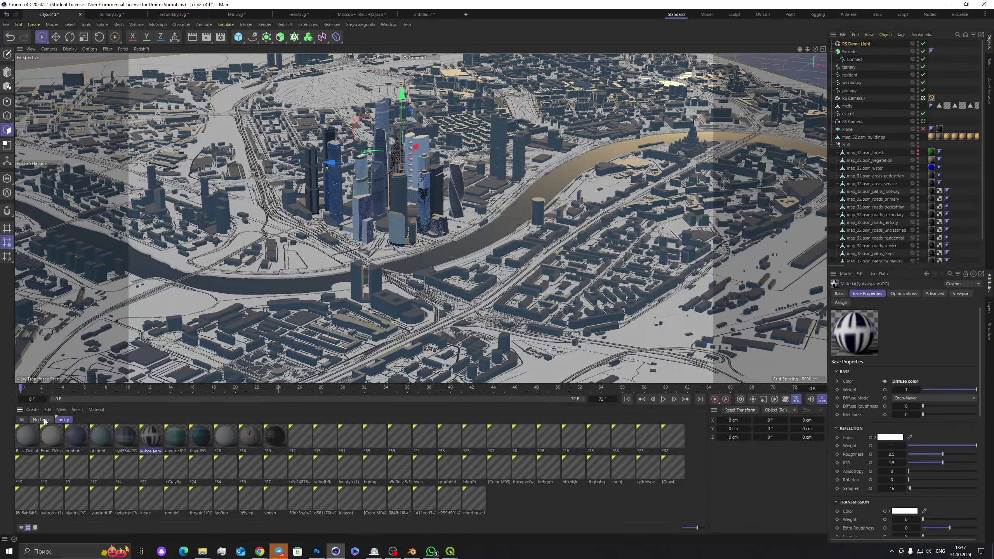
pyautogui.doubleClick(476, 434)
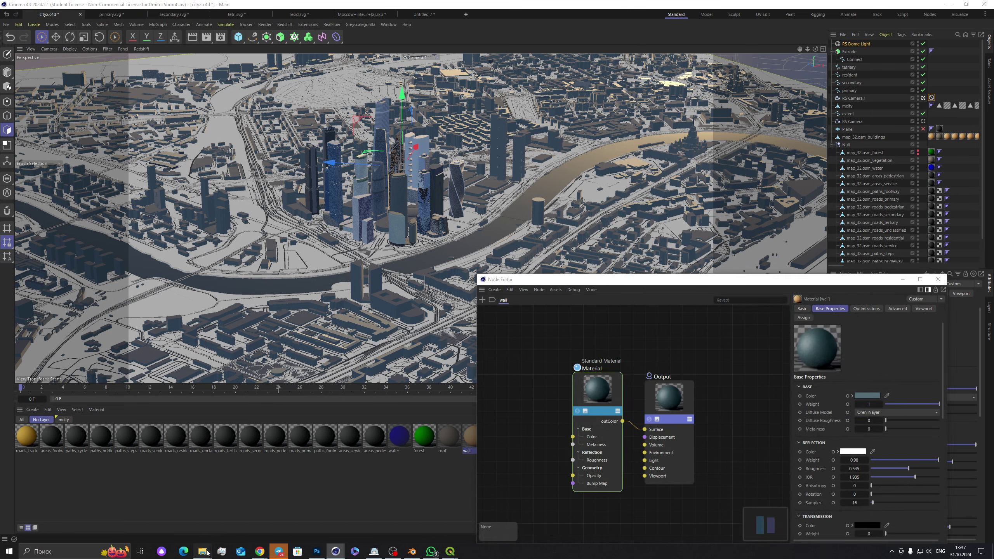
# Step: Add the JS-dotGrid PNG from the 1_rzd_hud folder to the wall material as a texture node
pyautogui.moveTo(202, 551)
pyautogui.click(257, 521)
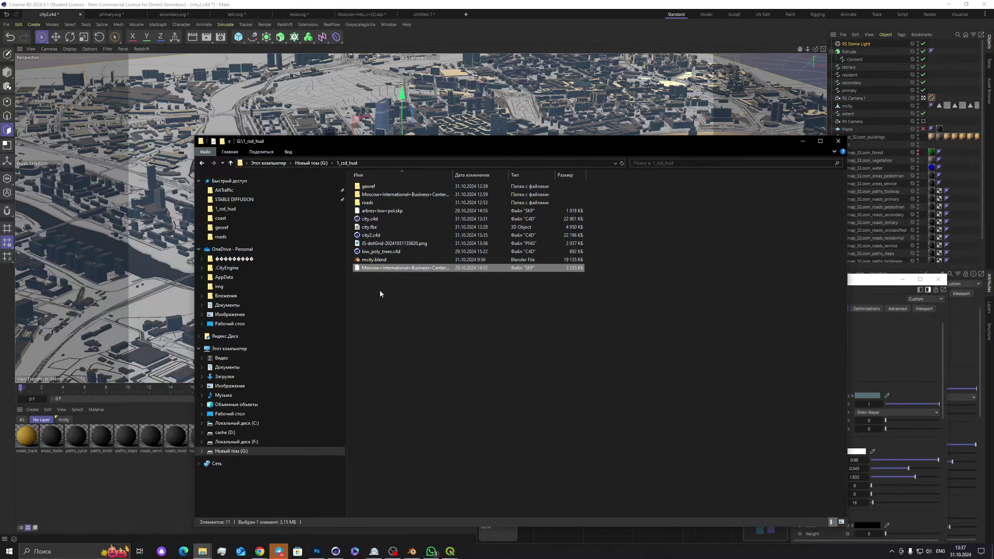
pyautogui.moveTo(500, 144); pyautogui.dragTo(479, 387)
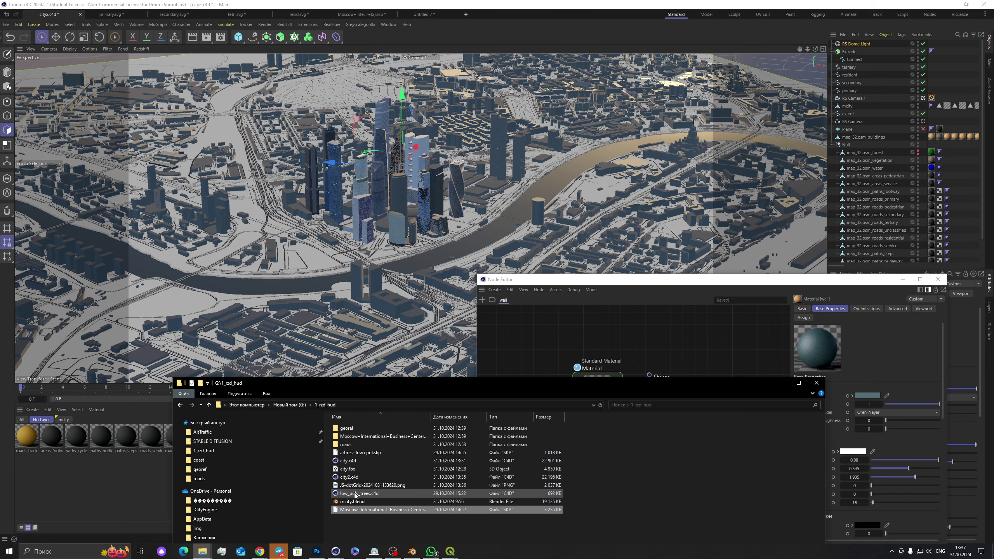
pyautogui.moveTo(356, 485); pyautogui.dragTo(554, 348)
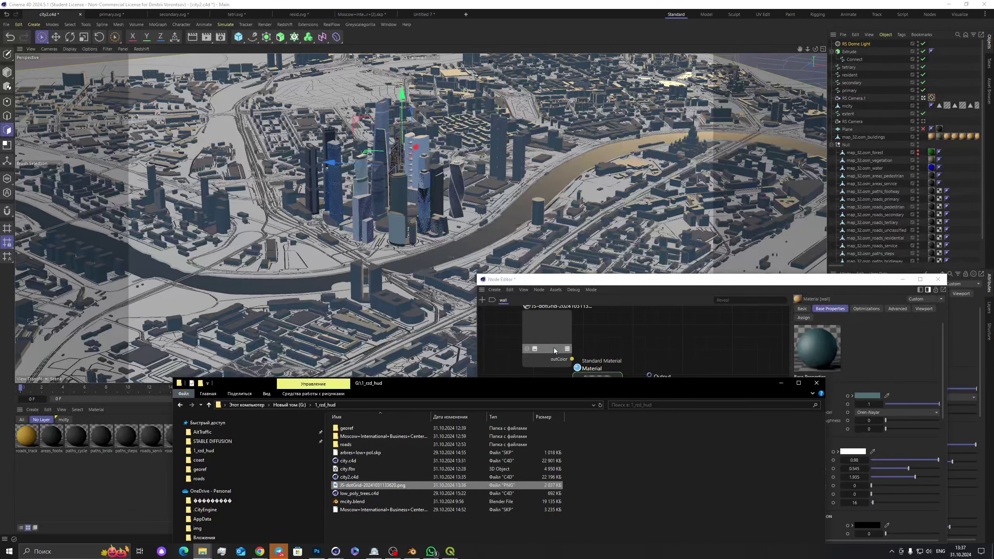
pyautogui.click(588, 360)
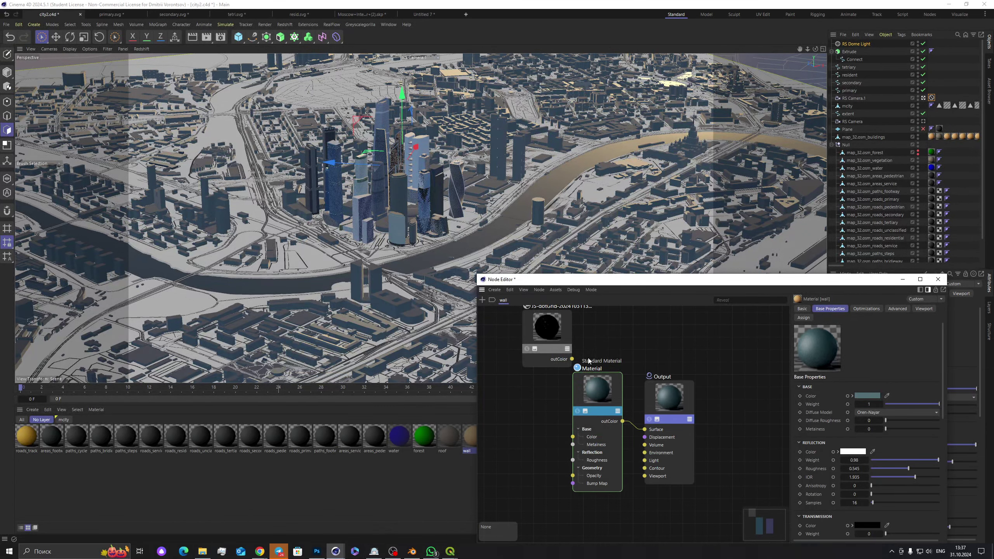
pyautogui.click(556, 331)
pyautogui.scroll(-2, 543, 352)
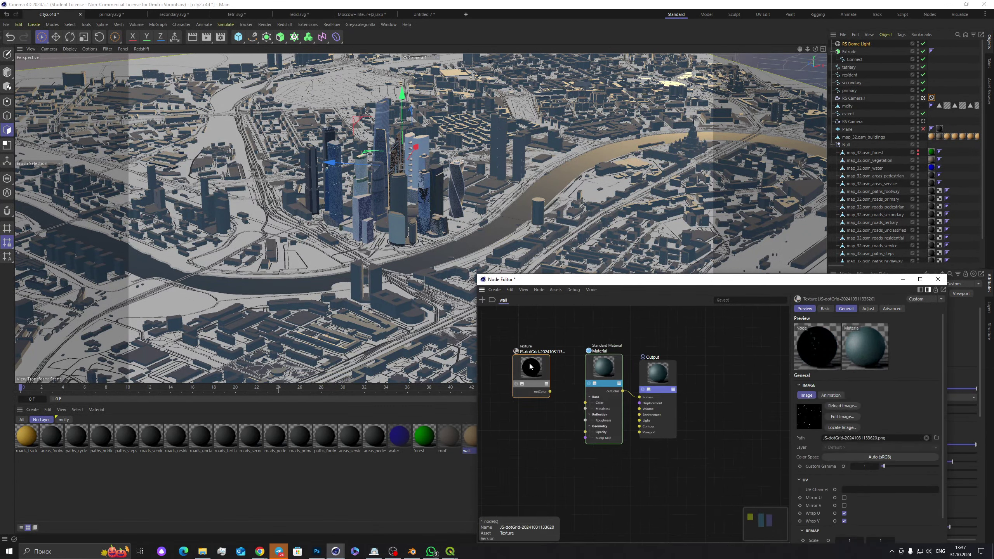
pyautogui.click(482, 300)
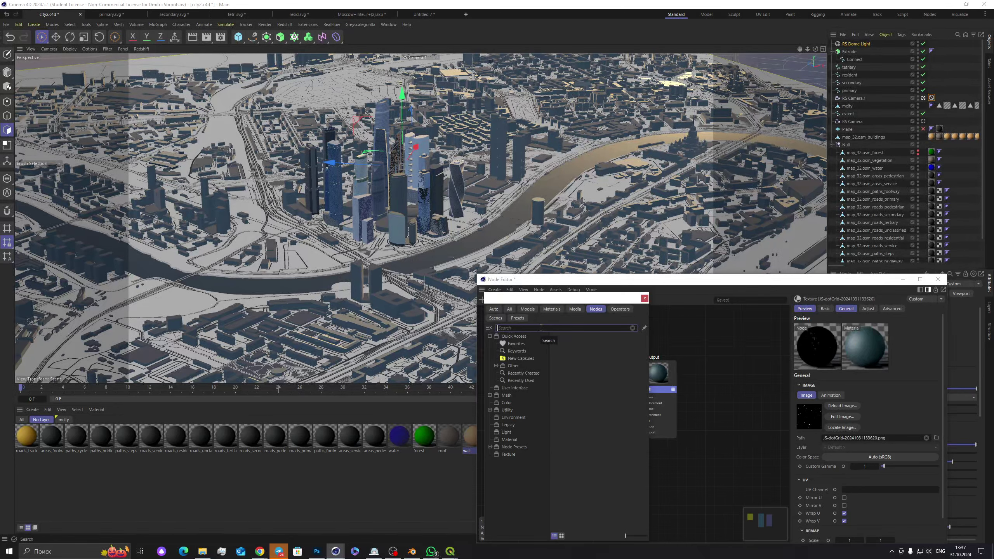
pyautogui.click(645, 298)
pyautogui.scroll(3, 671, 397)
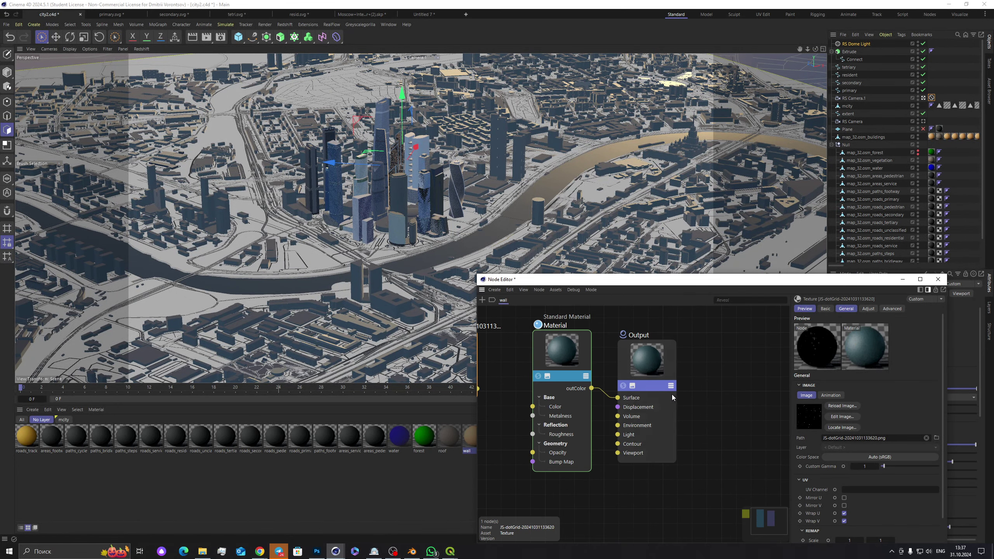
pyautogui.scroll(-3, 499, 397)
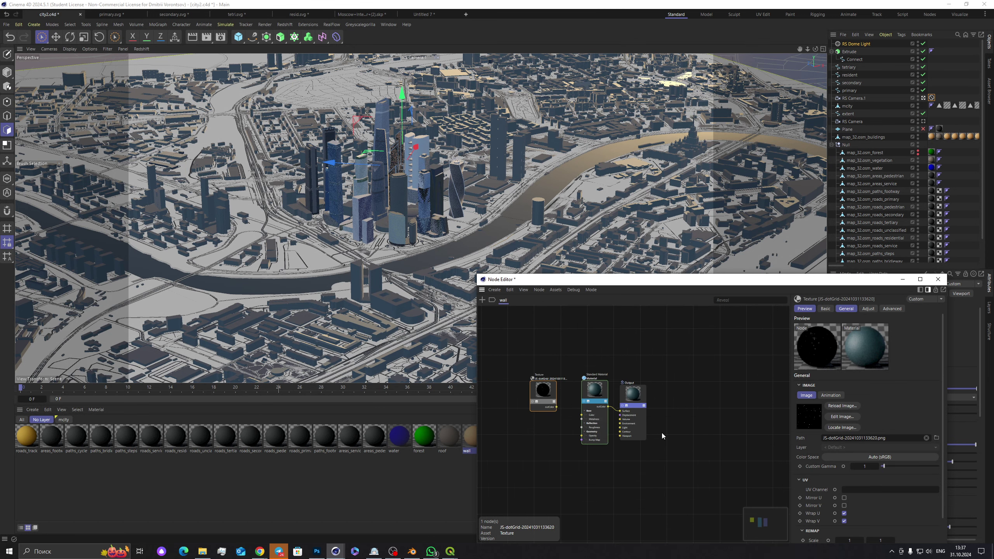
pyautogui.scroll(2, 540, 387)
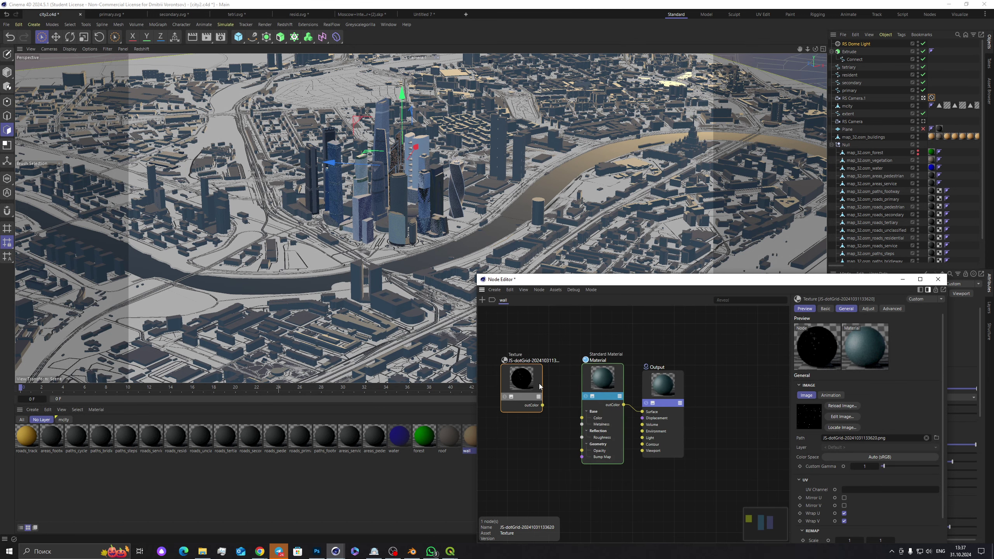
# Step: Find the Ramp node in the node library and add it to the wall material's graph
pyautogui.click(482, 299)
pyautogui.write('co')
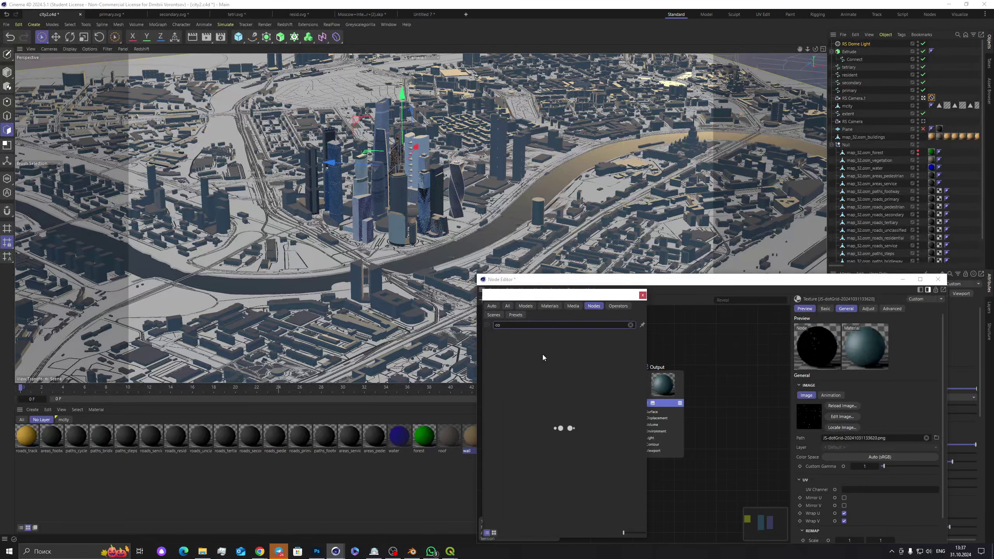
pyautogui.press('BackSpace')
pyautogui.press('BackSpace')
pyautogui.write('ram')
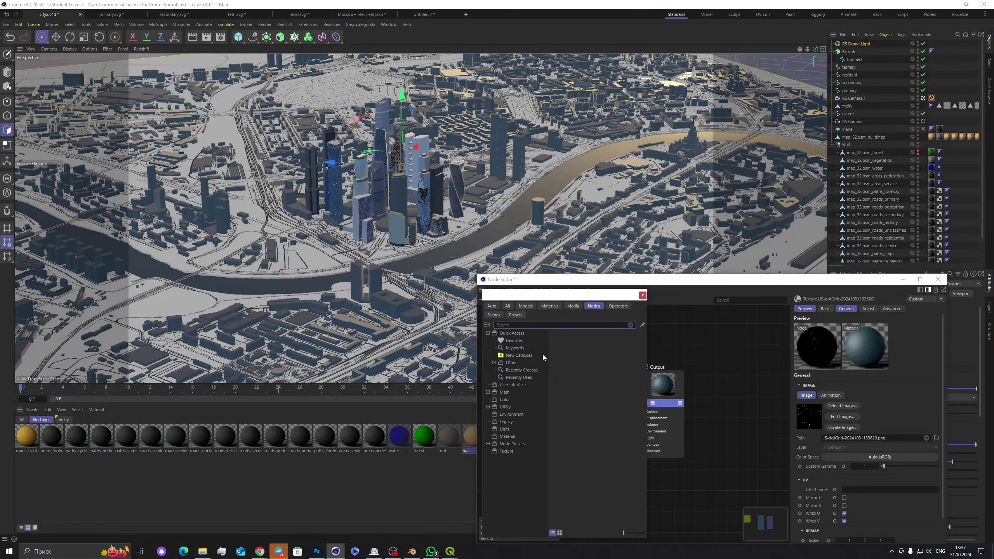
pyautogui.write('p')
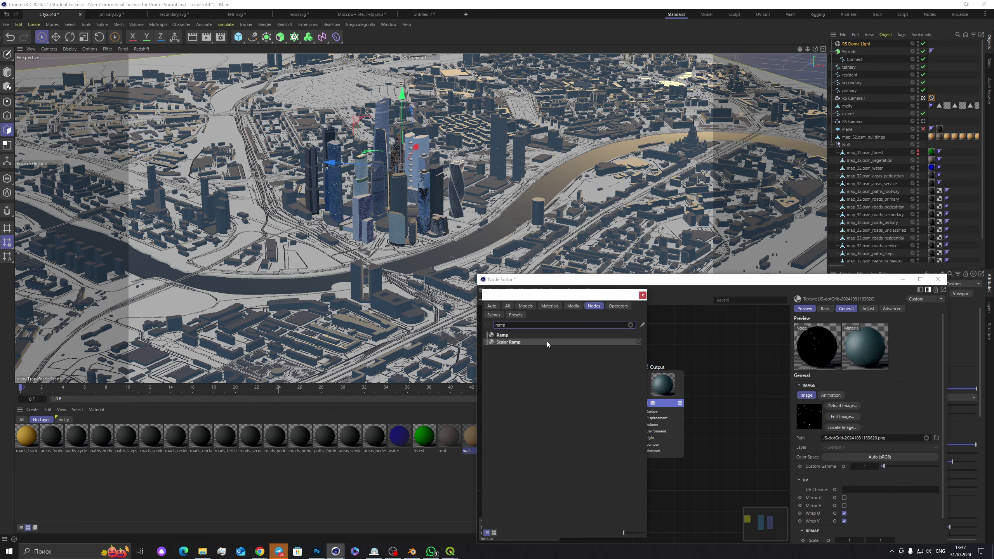
pyautogui.moveTo(505, 336); pyautogui.dragTo(663, 311)
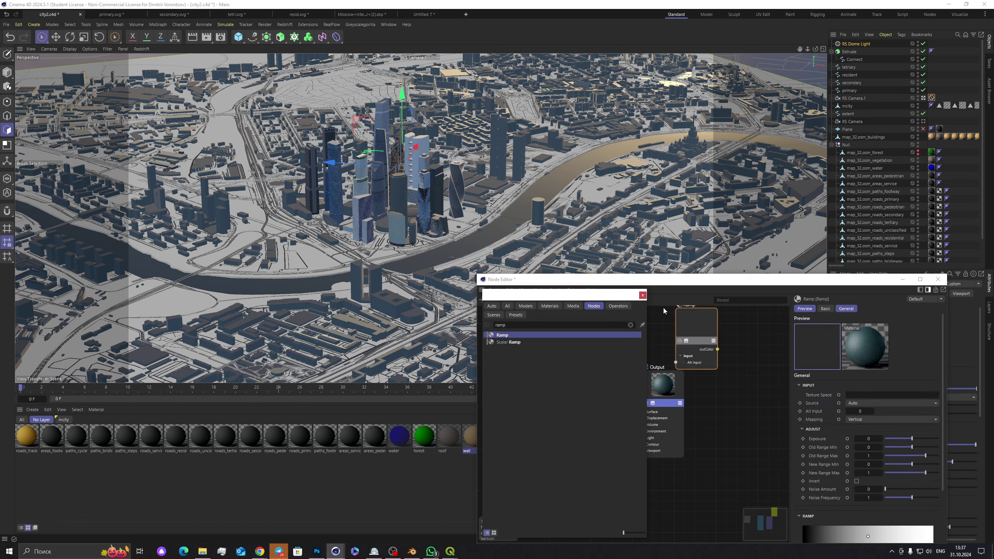
pyautogui.click(642, 296)
# Step: Rearrange the wall graph so the Ramp node sits between the dot-grid texture and the Standard Material node
pyautogui.scroll(-2, 634, 391)
pyautogui.click(581, 366)
pyautogui.moveTo(581, 366); pyautogui.dragTo(527, 366)
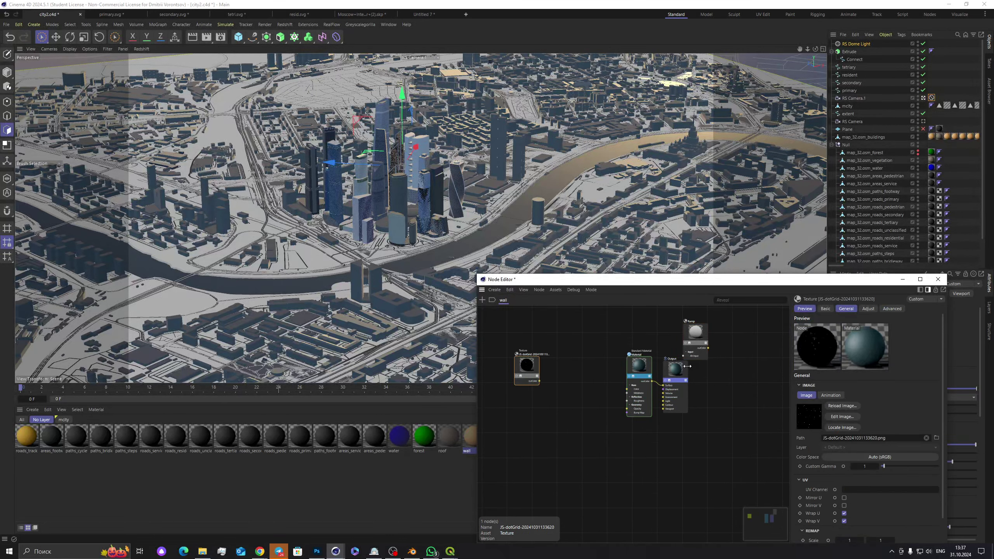
pyautogui.moveTo(689, 336); pyautogui.dragTo(579, 373)
pyautogui.scroll(2, 578, 376)
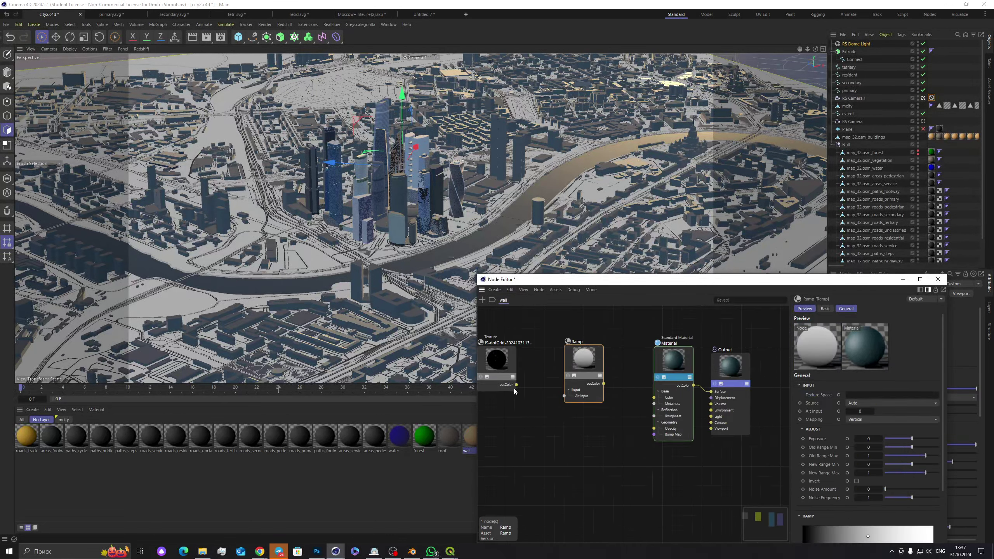
# Step: Connect the dot-grid texture to the Ramp's Alt Input and the Ramp's output to the Standard Material's Emission Color
pyautogui.moveTo(517, 385); pyautogui.dragTo(674, 363)
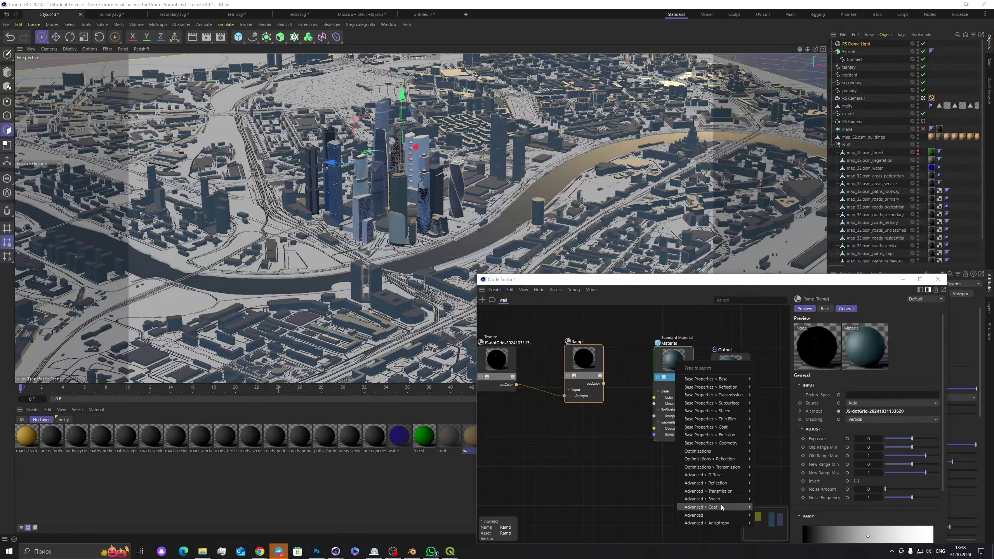
pyautogui.moveTo(720, 508)
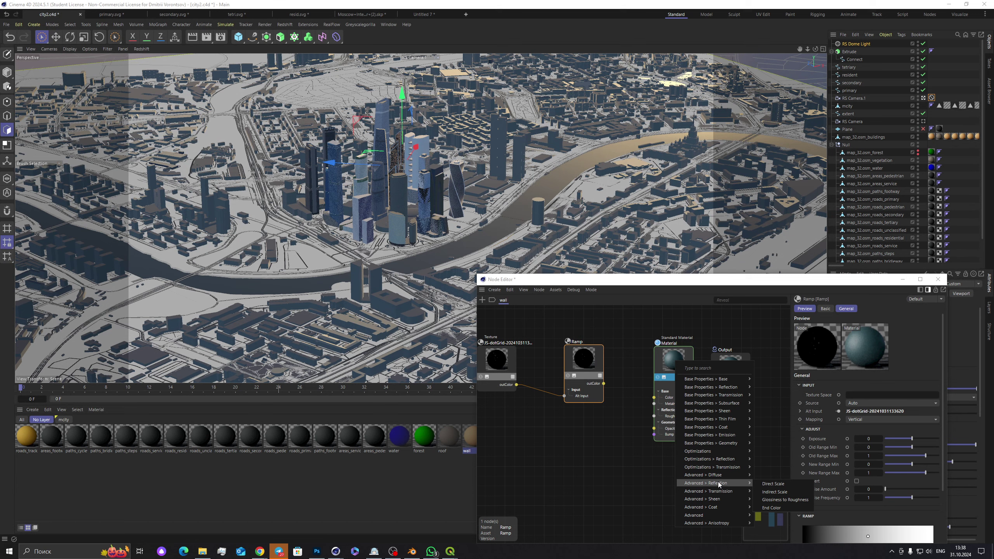
pyautogui.moveTo(719, 446)
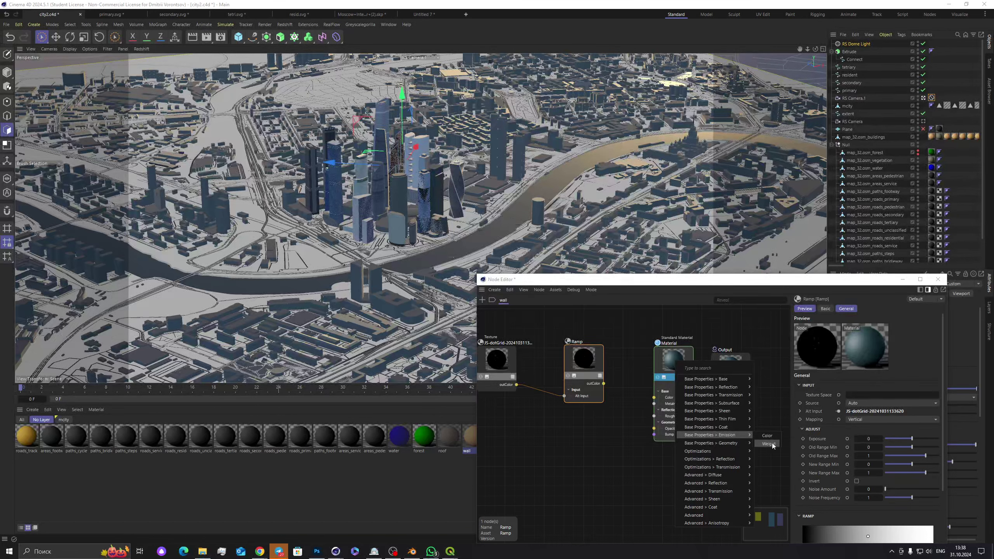
pyautogui.click(767, 435)
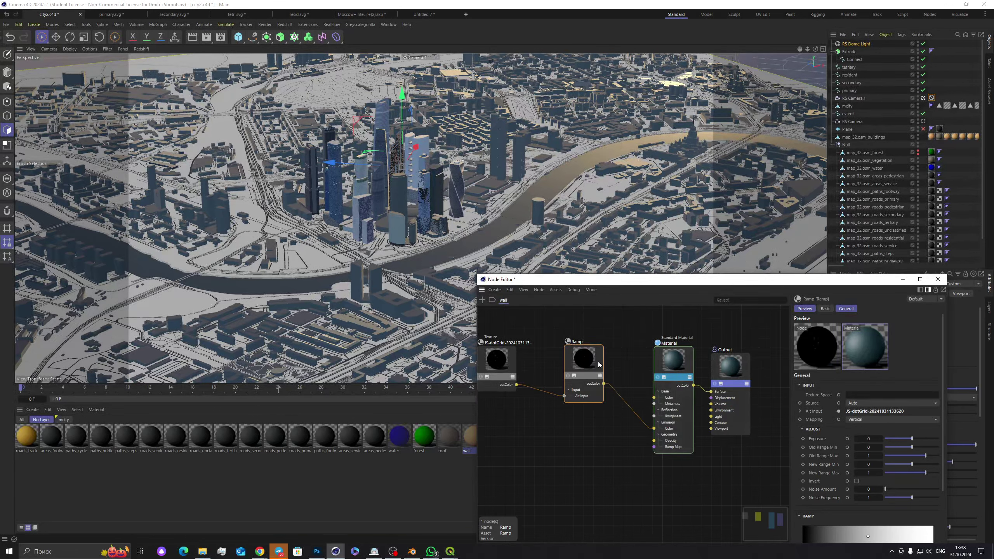
# Step: Recolor the white end knot of the Ramp node to a pale yellow, about RGB 207, 205, 143
pyautogui.scroll(-3, 944, 434)
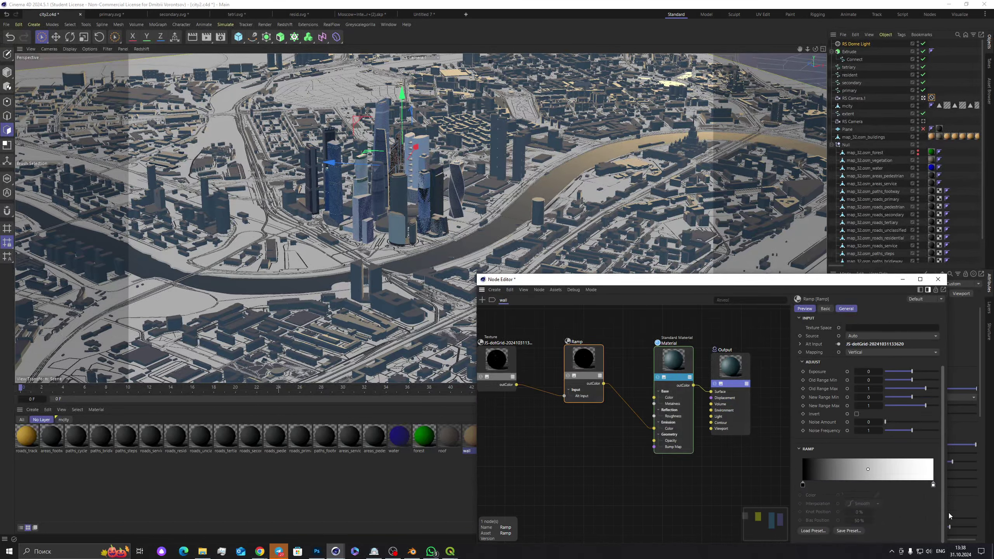
pyautogui.click(859, 495)
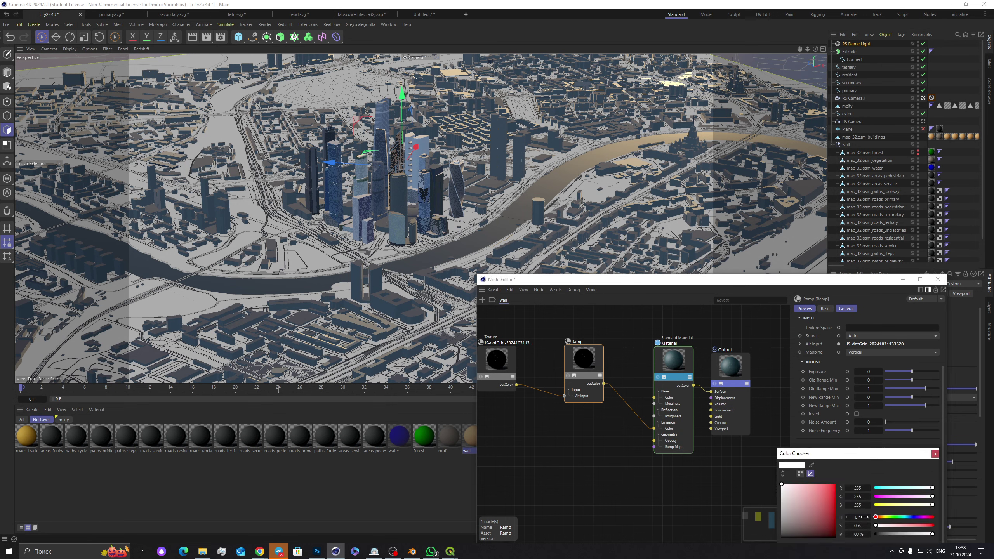
pyautogui.moveTo(806, 509)
pyautogui.mouseDown()
pyautogui.moveTo(818, 494)
pyautogui.moveTo(795, 493)
pyautogui.mouseUp()
pyautogui.click(886, 518)
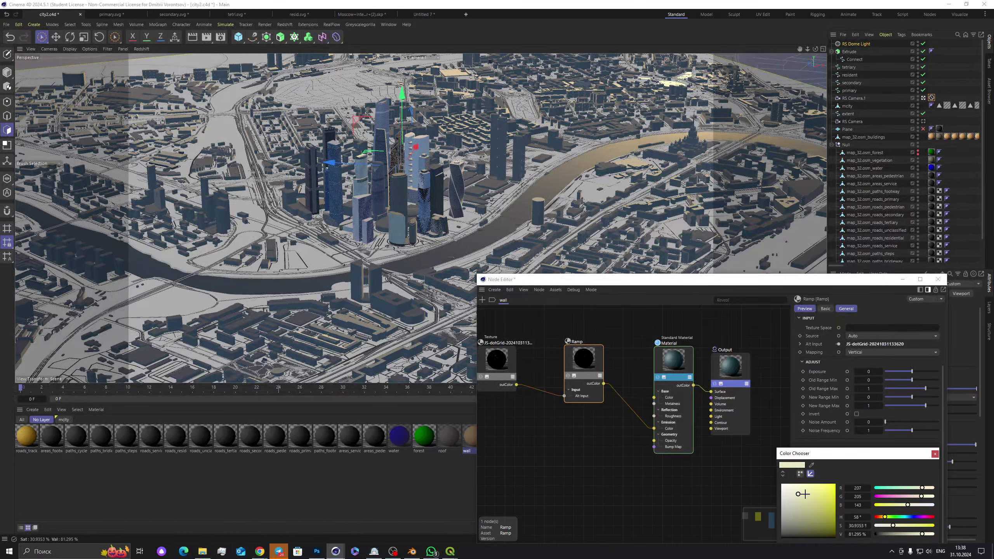
pyautogui.click(935, 454)
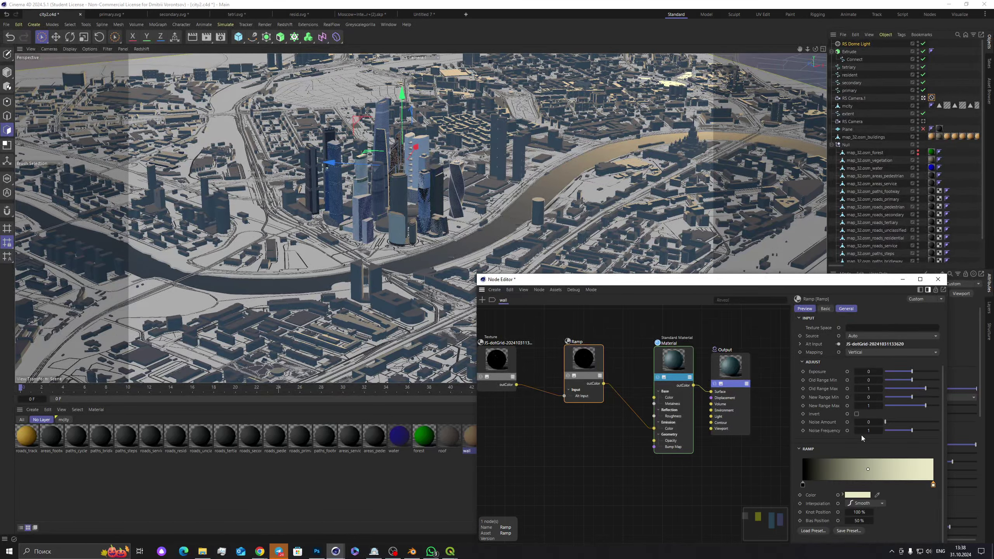
# Step: Adjust the Emission Weight of the wall's Standard Material and close the Node Editor
pyautogui.click(680, 378)
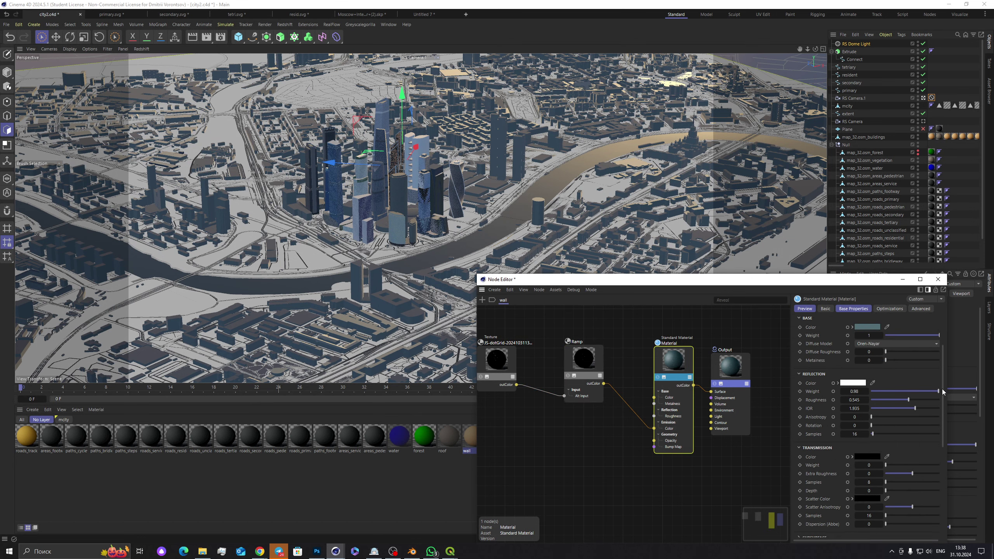
pyautogui.moveTo(942, 391); pyautogui.dragTo(947, 503)
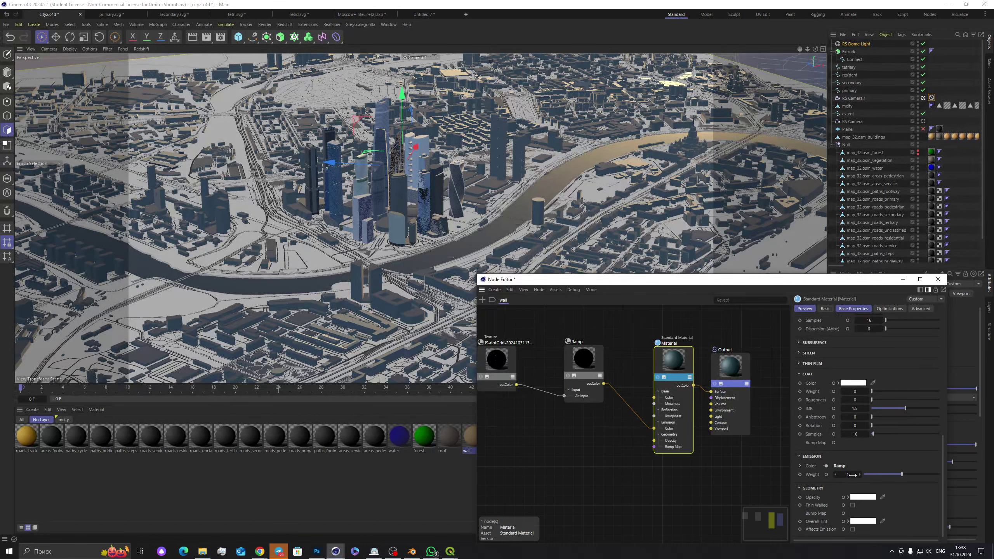
pyautogui.click(909, 474)
pyautogui.click(938, 279)
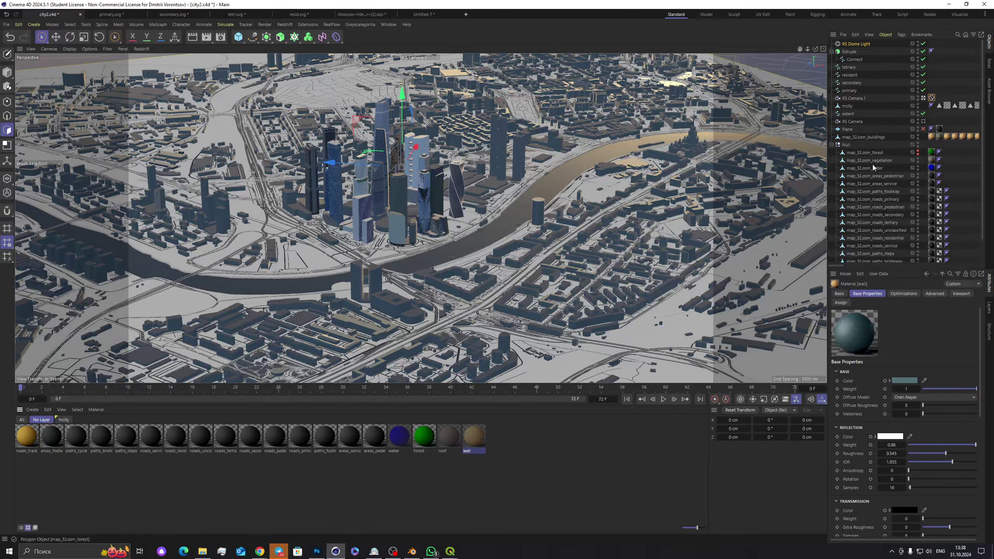
# Step: Set the projection of the first wall material tag on the map_32.osm_buildings object to Cubic
pyautogui.moveTo(839, 267); pyautogui.dragTo(820, 288)
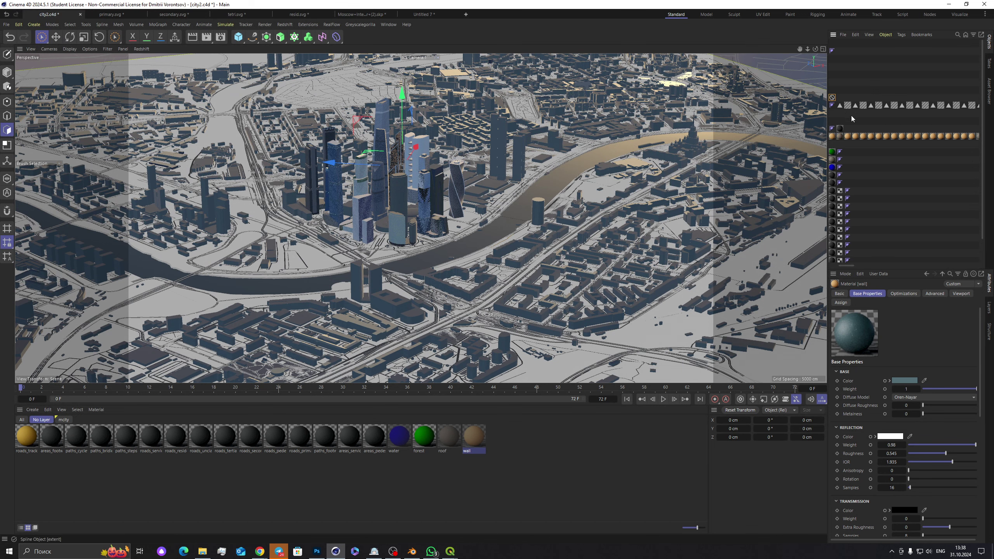
pyautogui.click(831, 136)
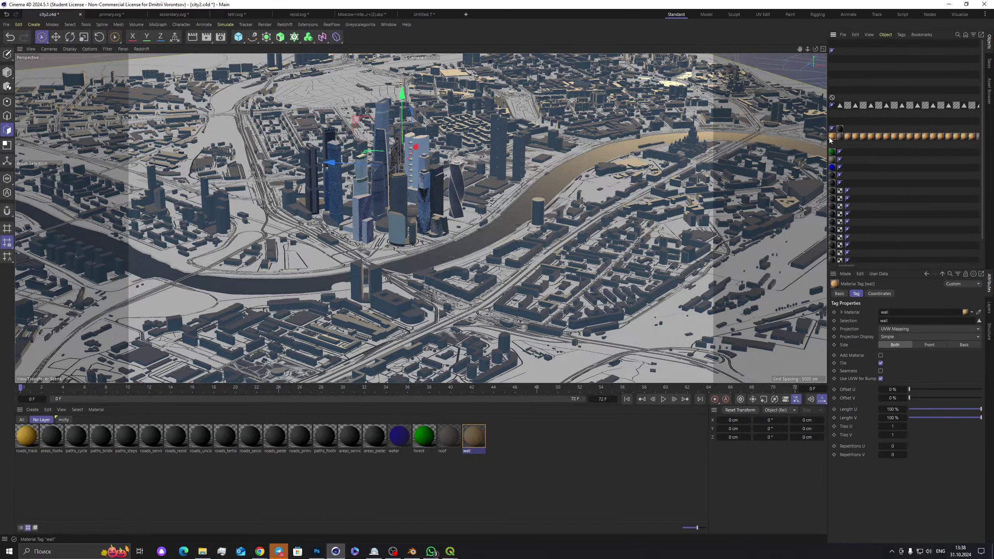
pyautogui.click(905, 329)
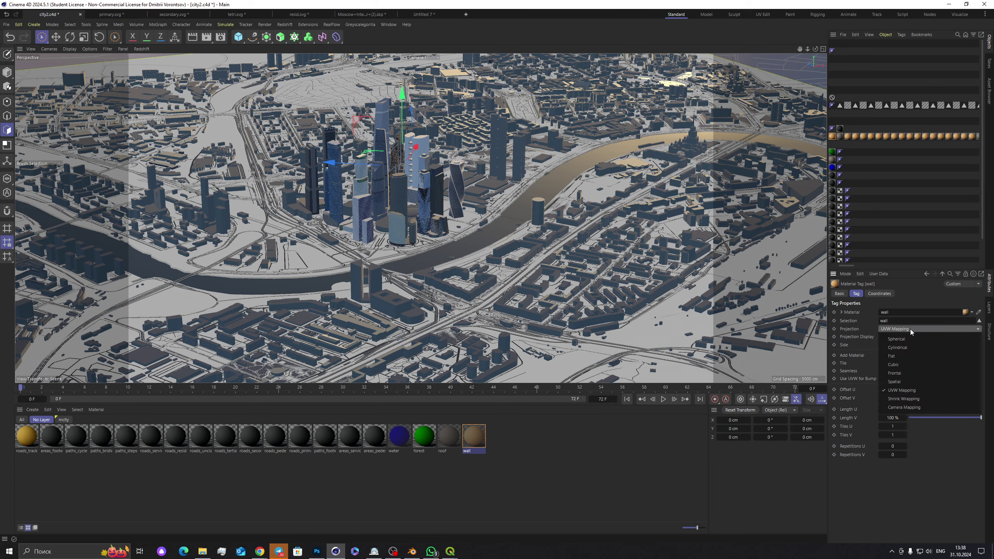
pyautogui.click(906, 364)
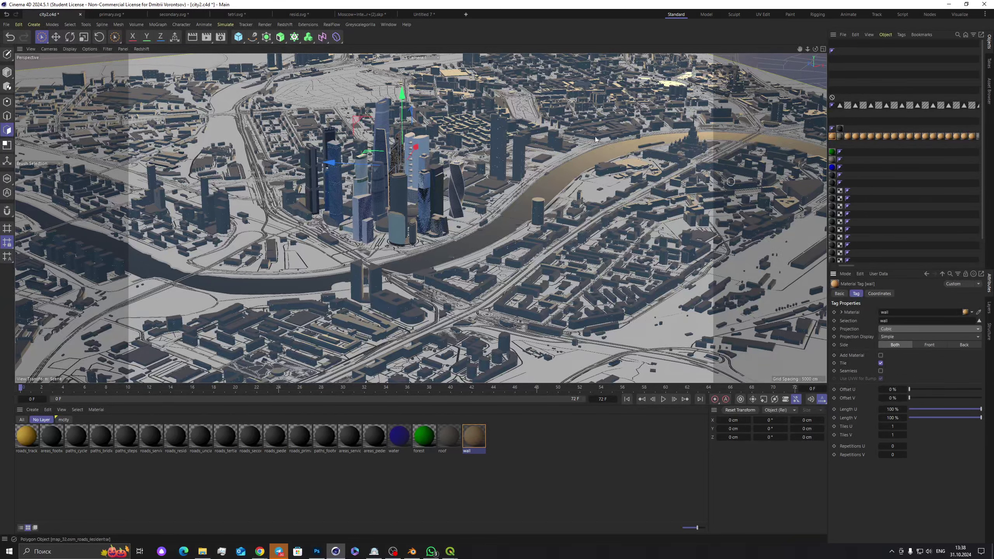
# Step: Enter Texture mode, set the wall tag's projection display to Grid, and scale the projection uniformly down to 74 cm
pyautogui.click(7, 86)
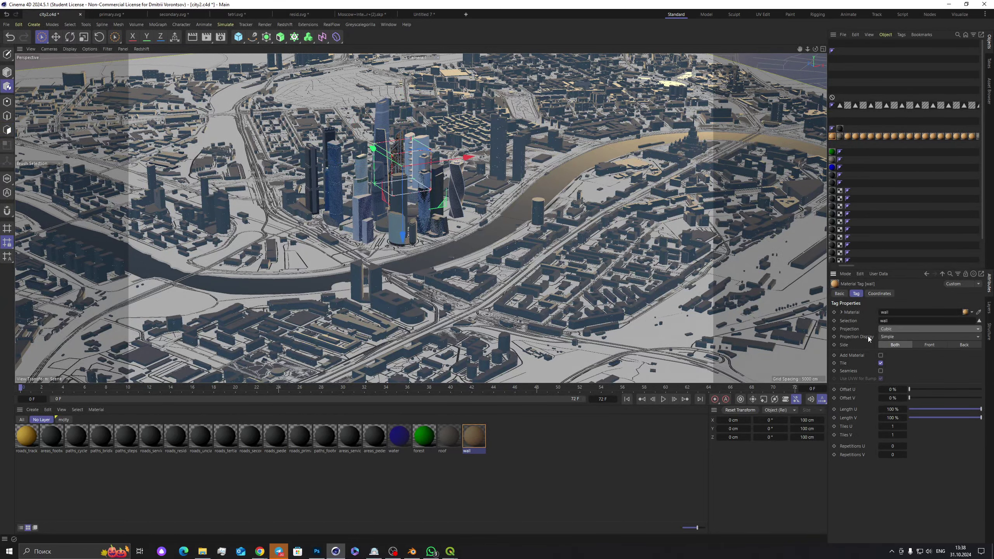
pyautogui.click(899, 338)
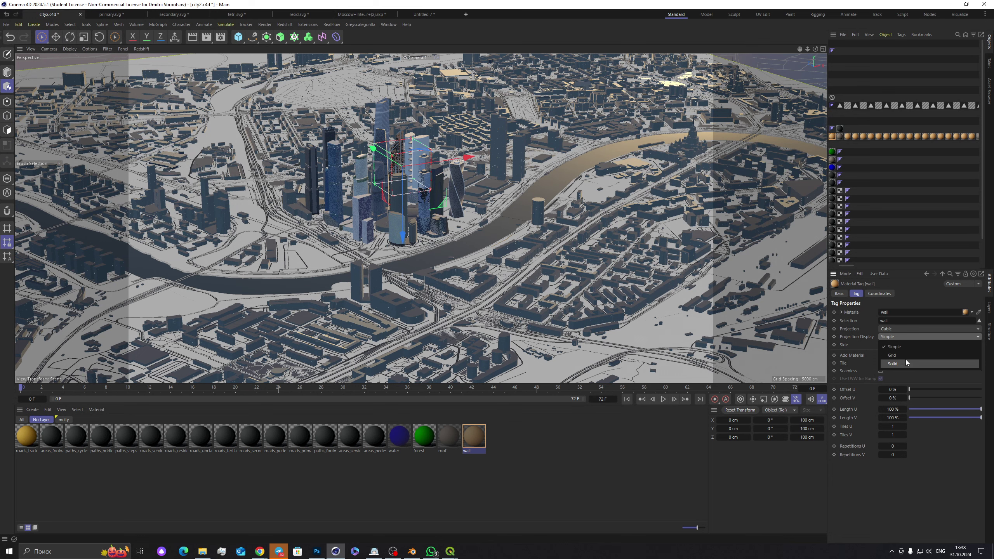
pyautogui.click(905, 357)
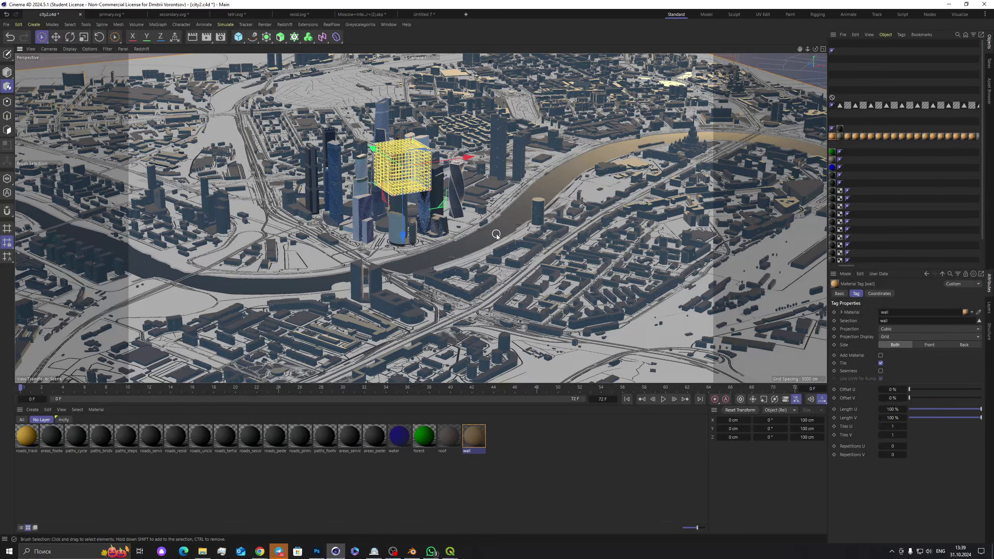
pyautogui.click(479, 229)
pyautogui.press('t')
pyautogui.moveTo(498, 214); pyautogui.dragTo(415, 239)
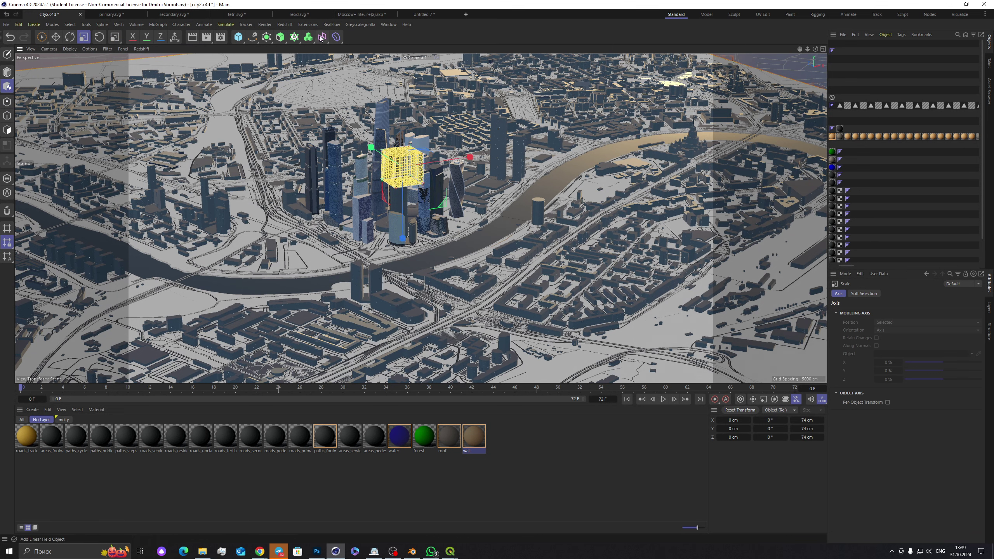
# Step: Open the Redshift RenderView, start the interactive render, and move its window clear of the projection cube in the viewport
pyautogui.click(284, 25)
pyautogui.click(310, 87)
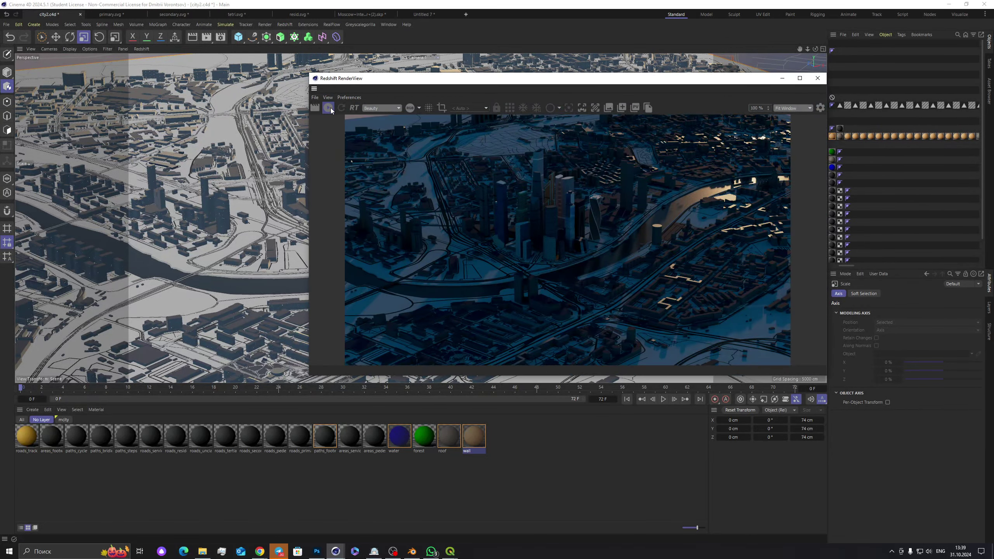
pyautogui.click(331, 107)
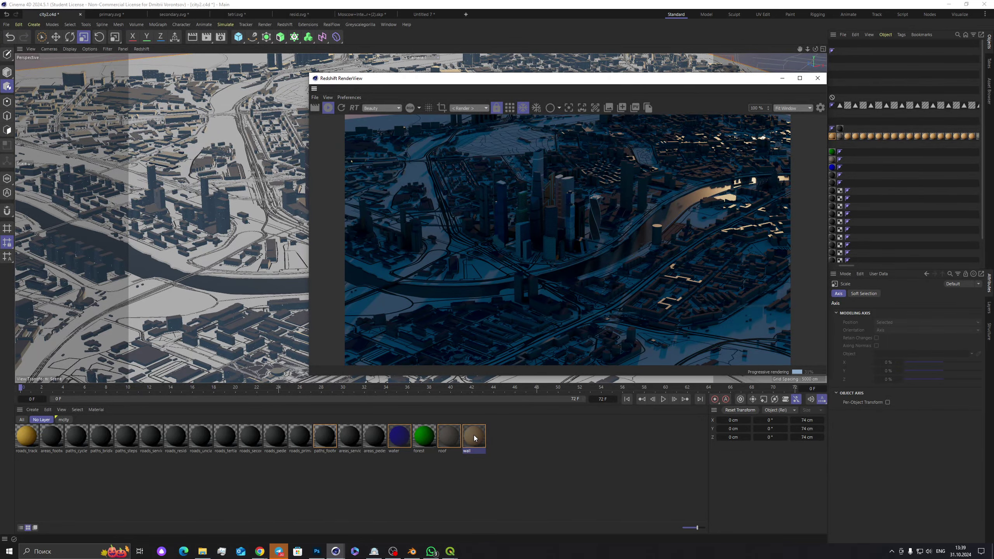
pyautogui.moveTo(603, 82); pyautogui.dragTo(504, 316)
# Step: Scale the wall texture projection uniformly up to about 223 cm and examine the window lights on the buildings in the render
pyautogui.moveTo(471, 159); pyautogui.dragTo(577, 141)
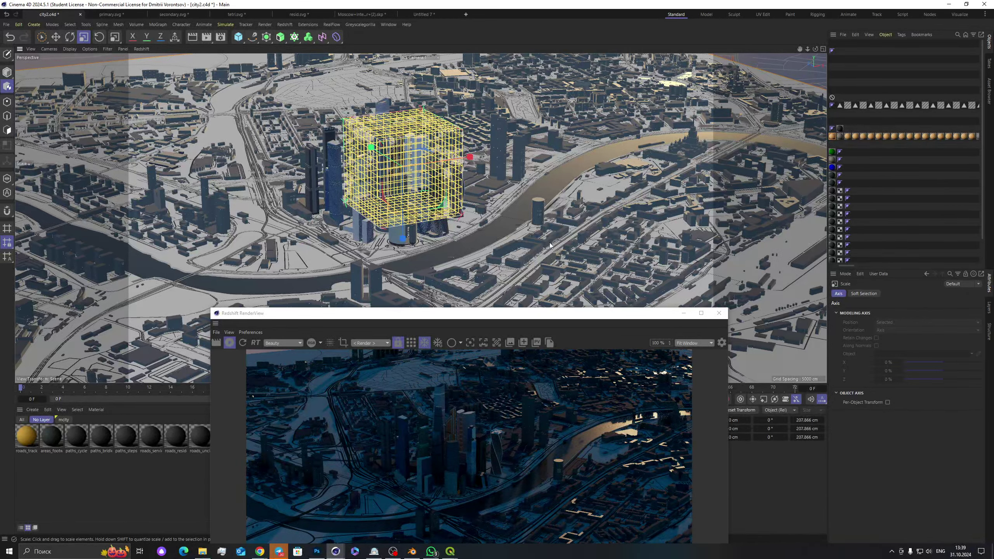
pyautogui.moveTo(549, 245); pyautogui.dragTo(590, 254)
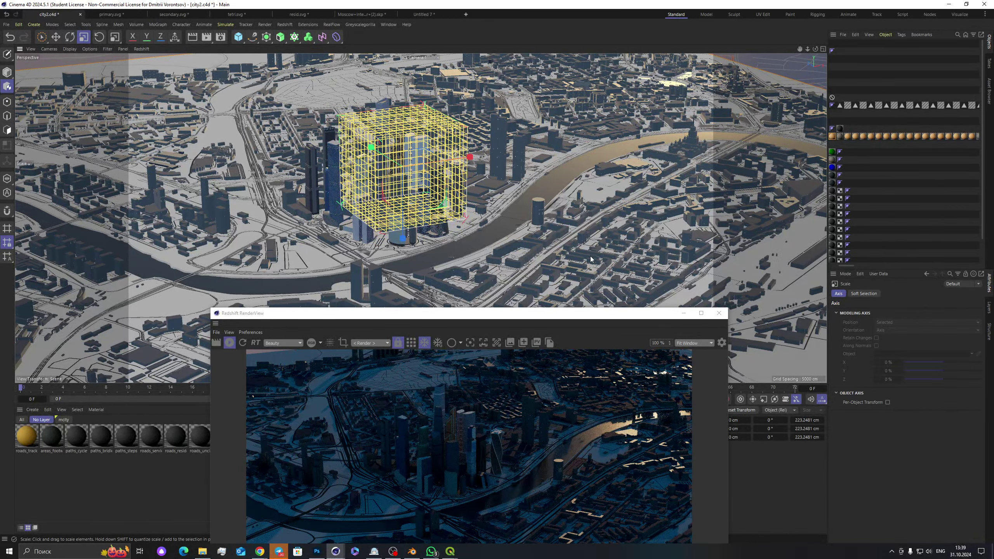
pyautogui.moveTo(452, 317); pyautogui.dragTo(561, 161)
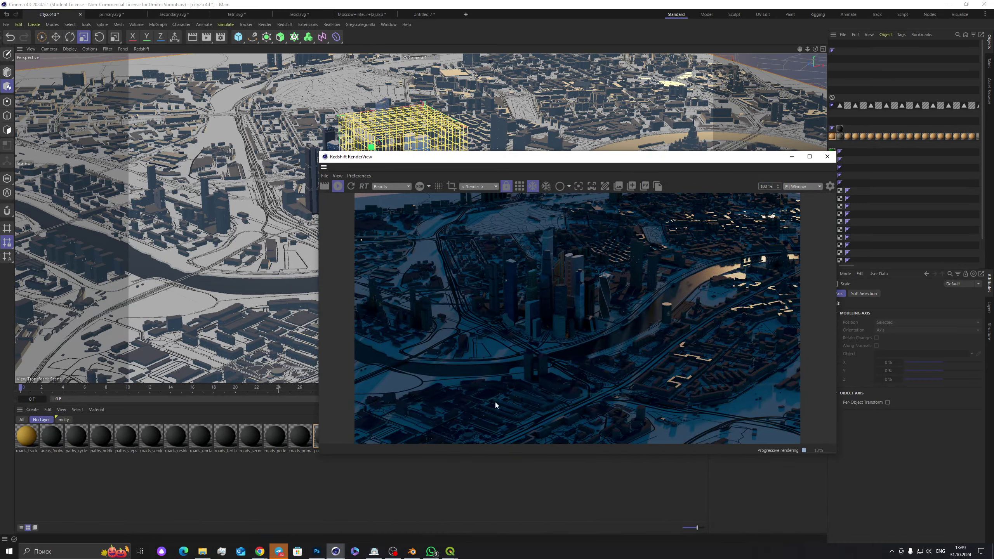
pyautogui.scroll(5, 496, 404)
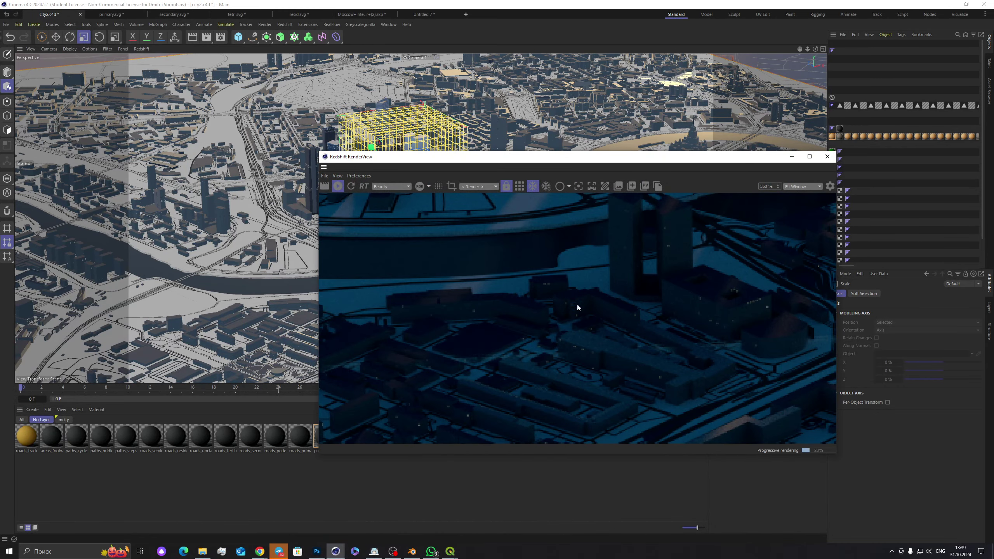
pyautogui.scroll(-4, 561, 308)
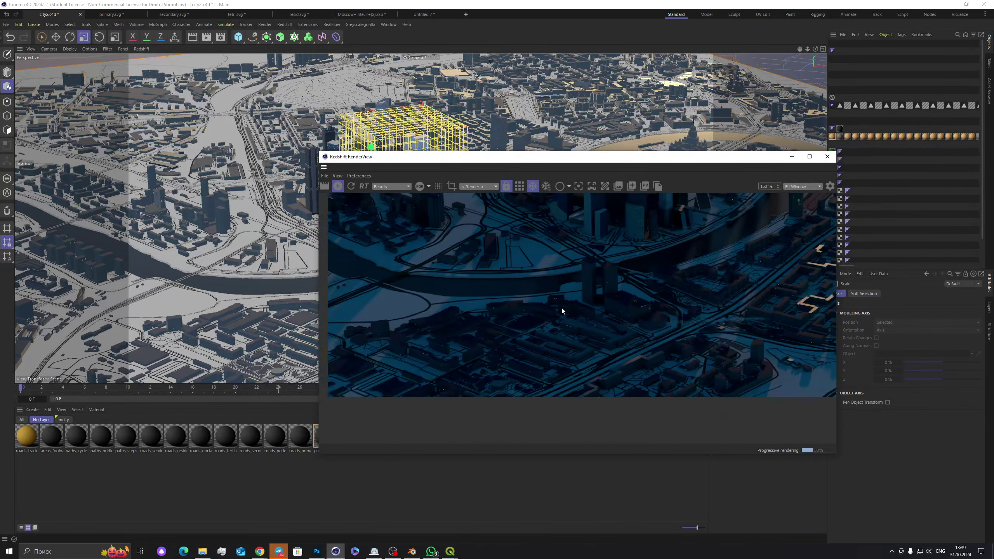
# Step: Switch to Photoshop, close pik.png, and open JS-dotGrid-20241031133620.png from the 1_rzd_hud folder
pyautogui.click(317, 551)
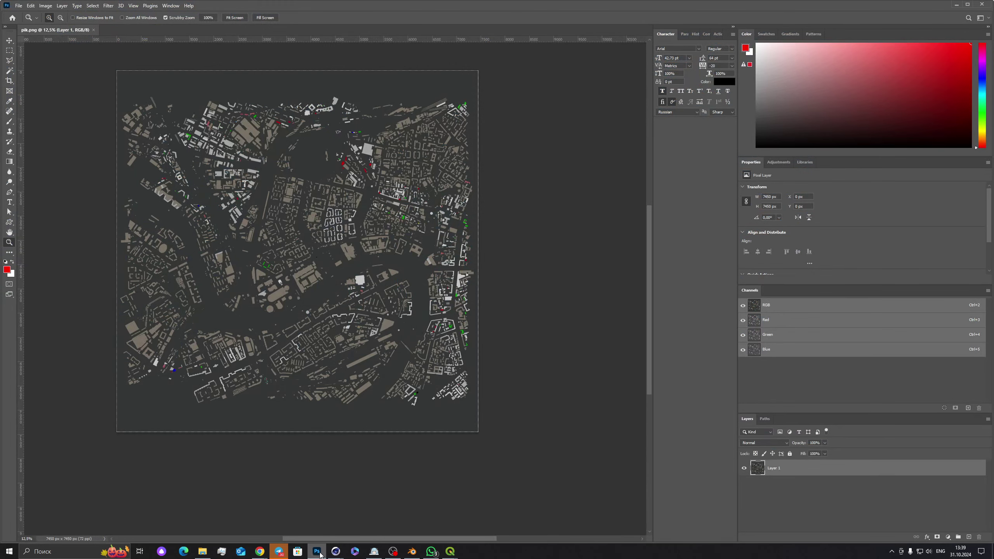
pyautogui.click(93, 31)
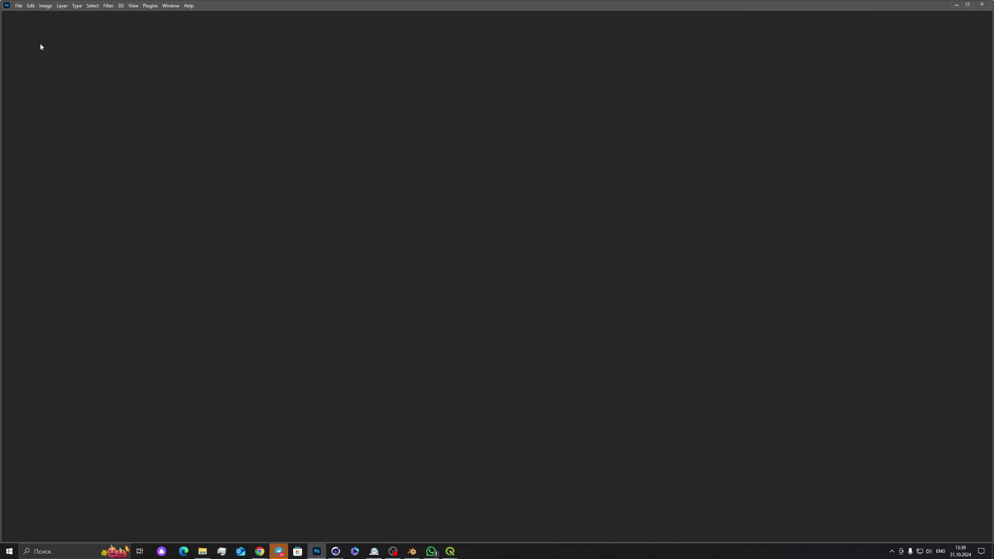
pyautogui.click(18, 5)
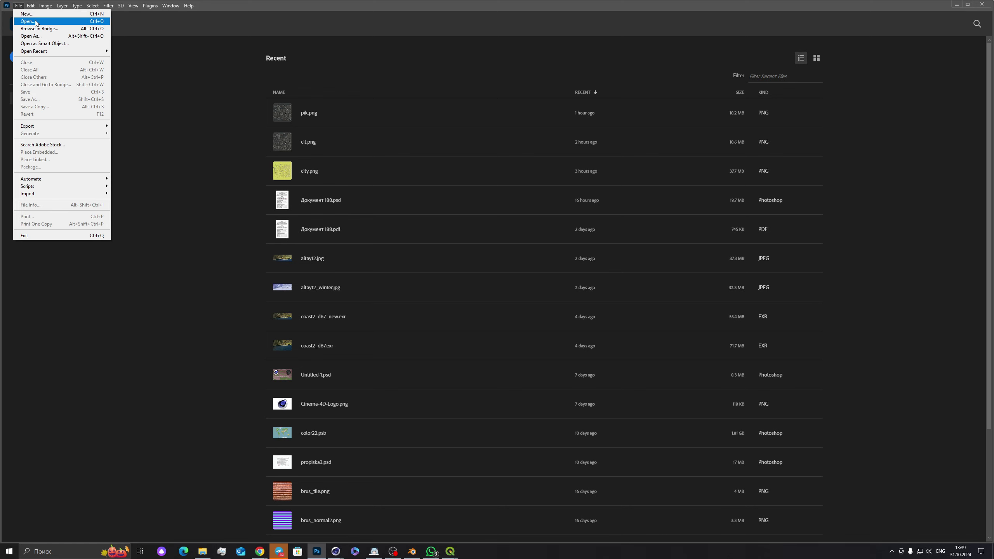
pyautogui.click(27, 25)
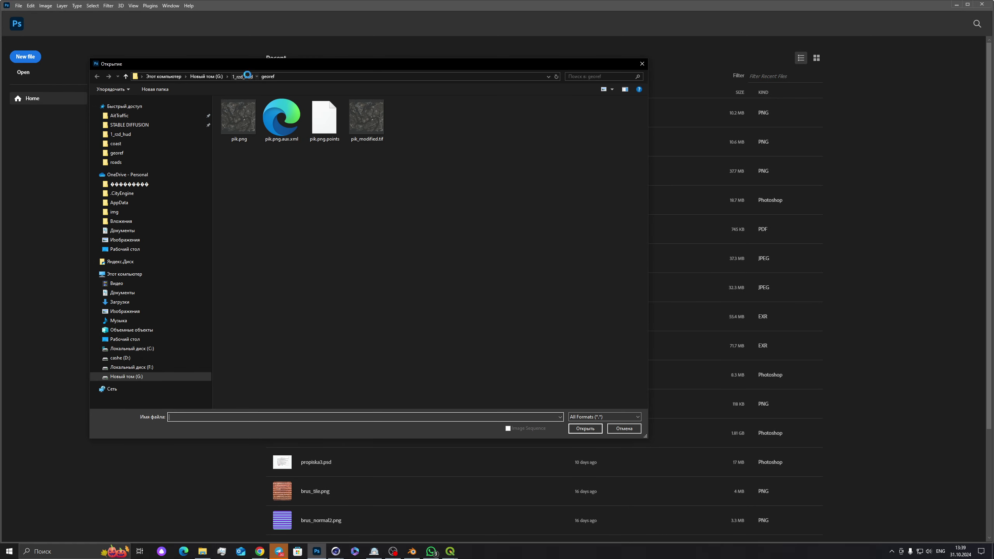
pyautogui.click(242, 76)
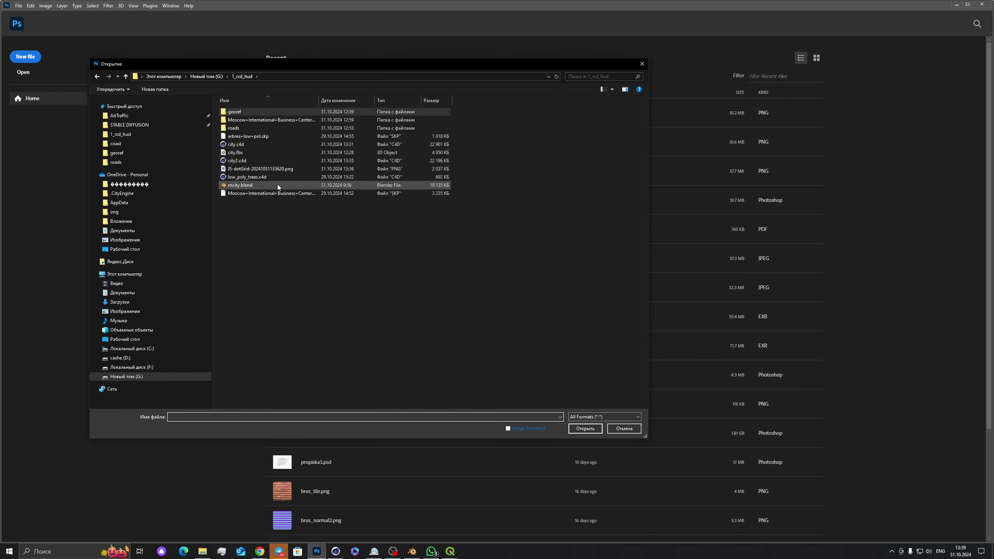
pyautogui.doubleClick(240, 169)
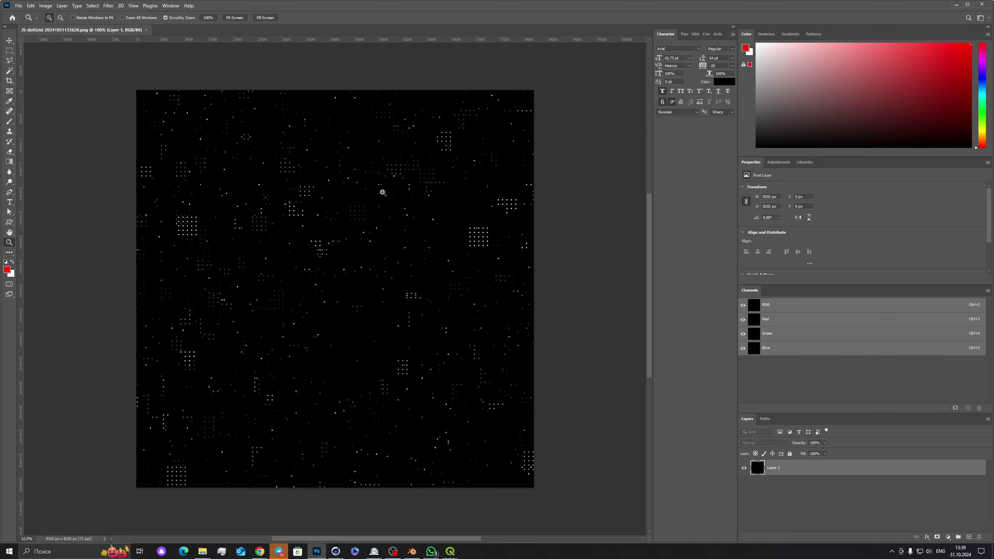
# Step: Duplicate the dot-grid layer and rotate the copy 90 degrees with Free Transform
pyautogui.moveTo(794, 471); pyautogui.dragTo(969, 537)
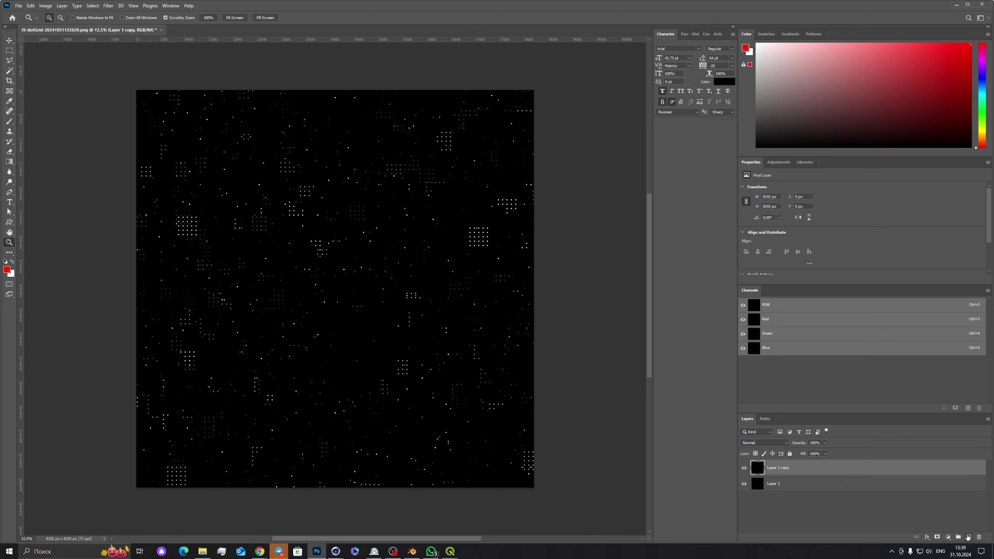
pyautogui.click(30, 5)
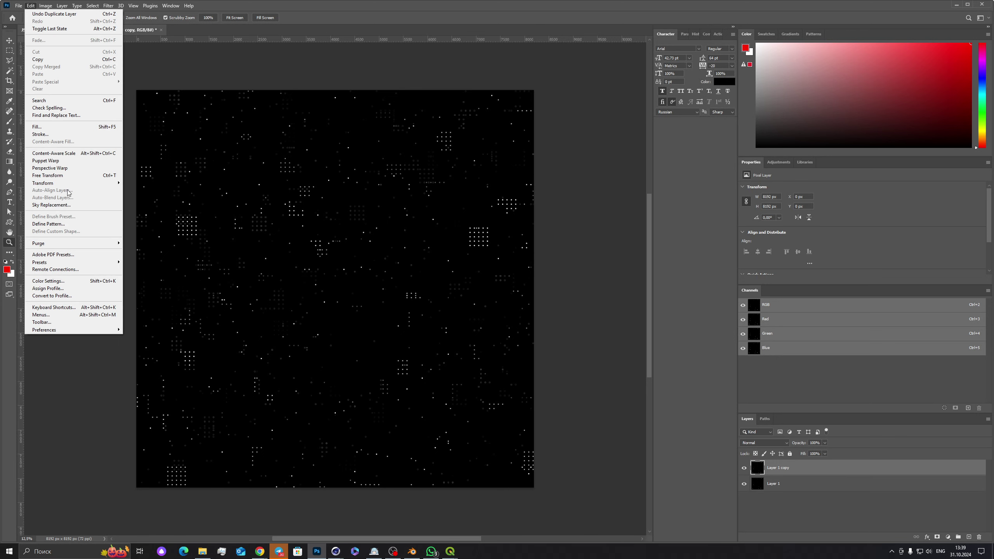
pyautogui.click(239, 218)
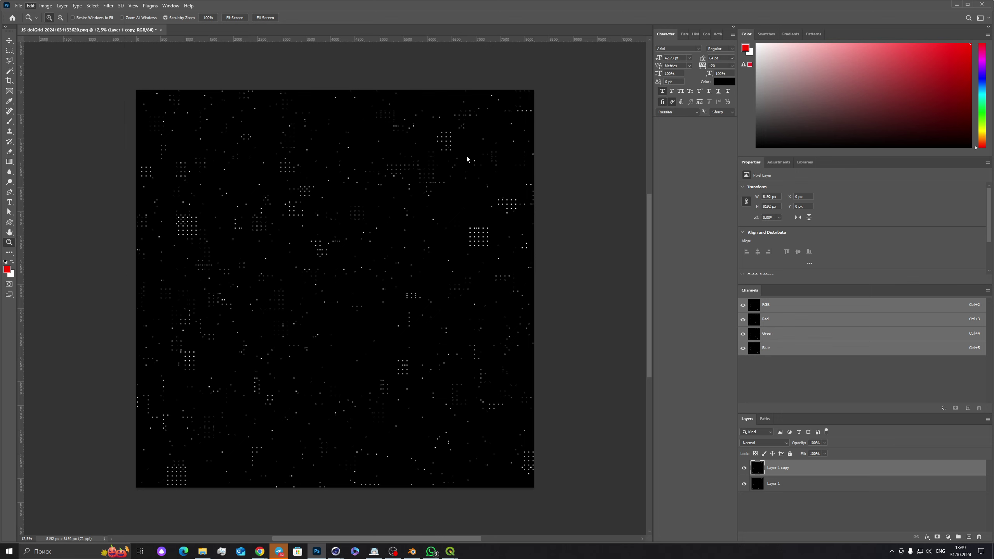
pyautogui.hotkey('ctrl', 't')
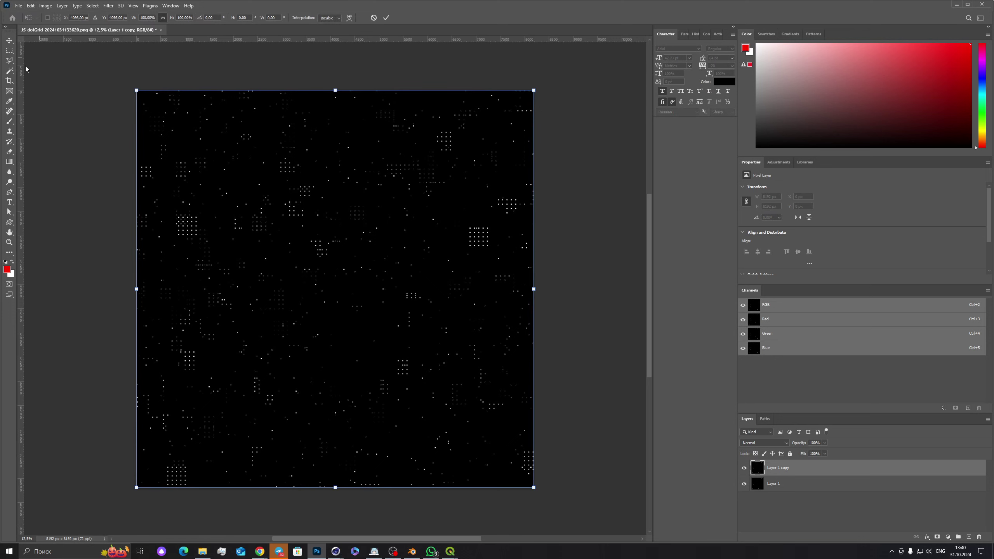
pyautogui.moveTo(535, 91); pyautogui.dragTo(487, 434)
pyautogui.press('Return')
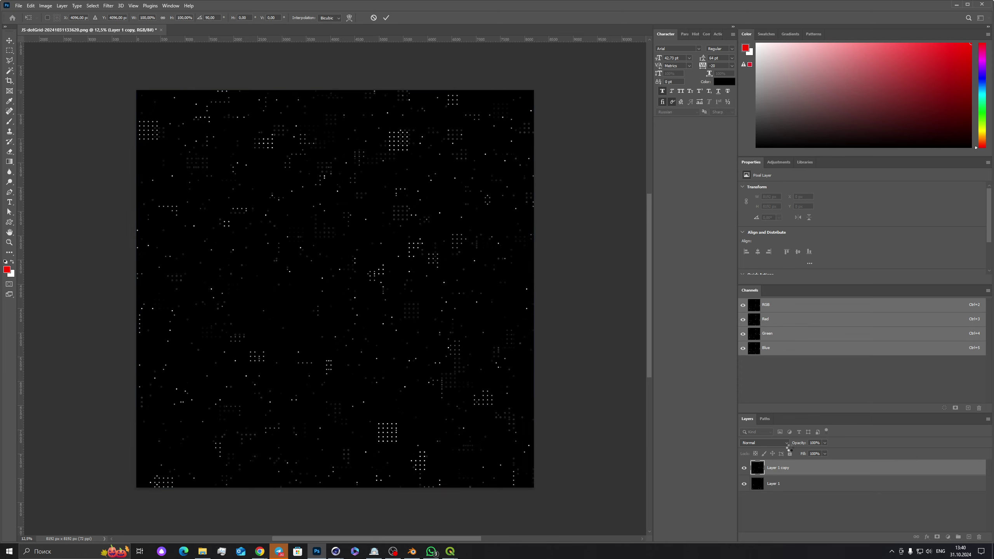
# Step: Set the rotated layer copy's blend mode to Screen so both dot patterns combine
pyautogui.click(788, 443)
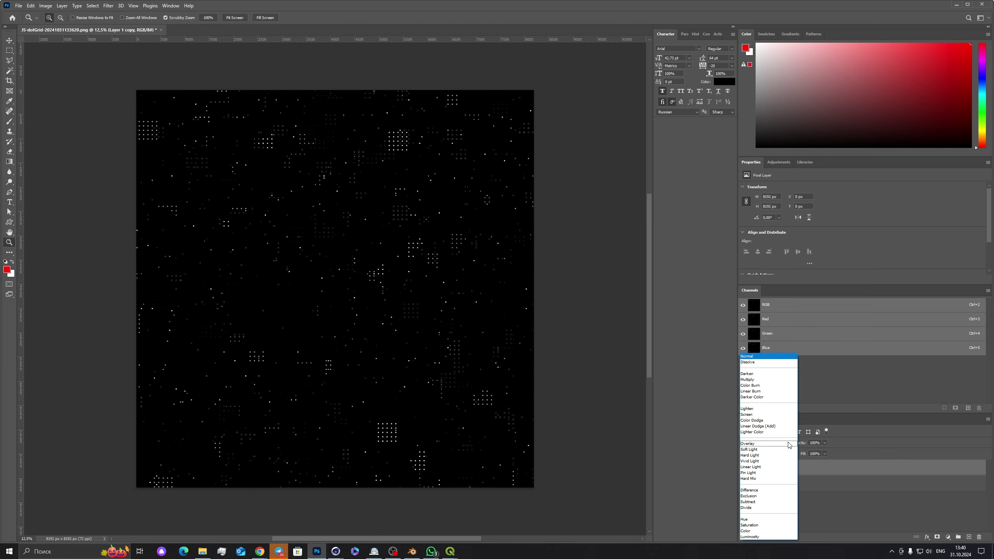
pyautogui.click(764, 414)
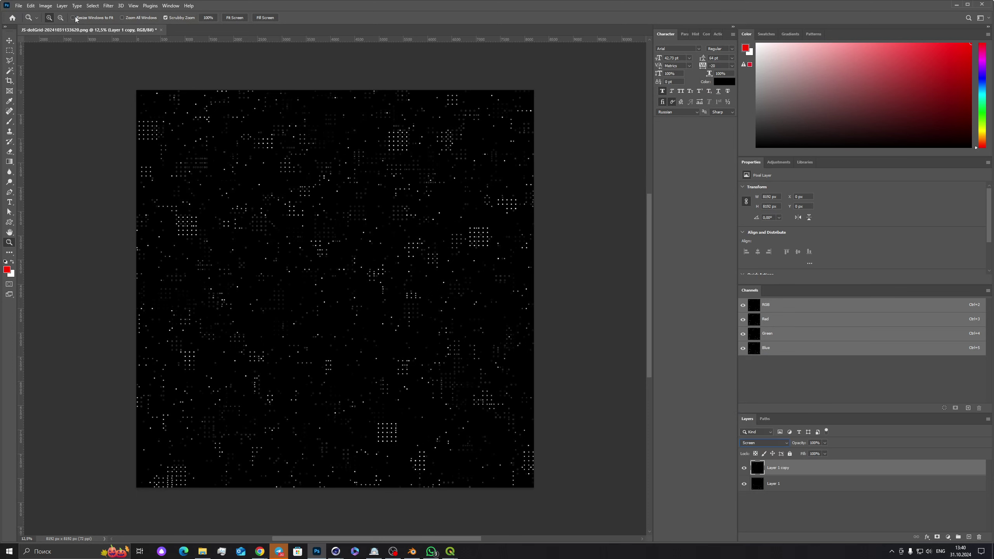
pyautogui.click(19, 6)
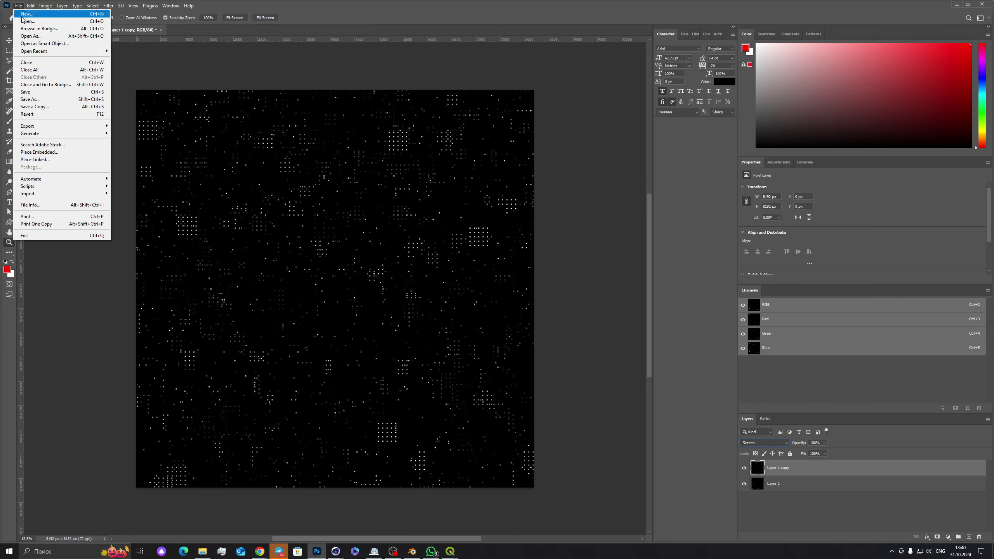
pyautogui.click(42, 101)
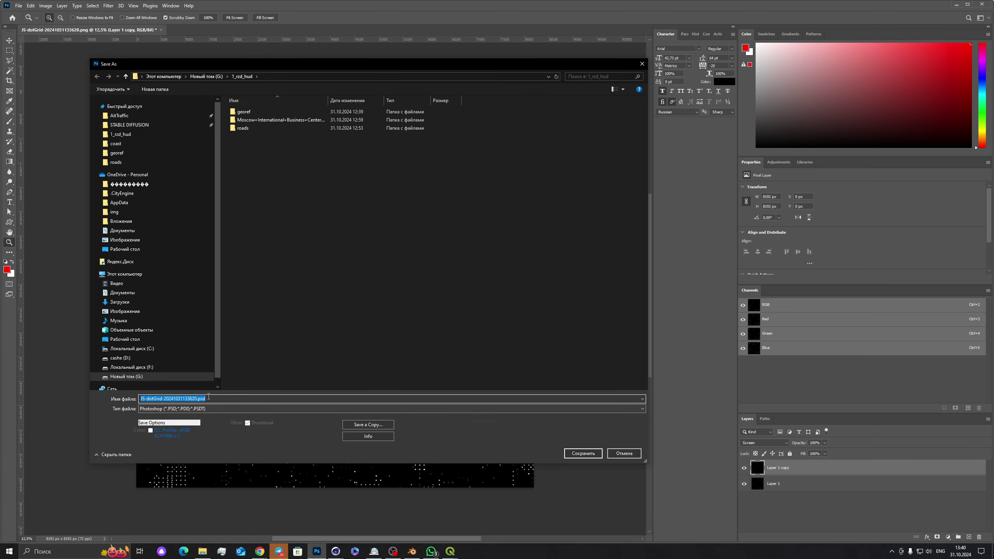
pyautogui.click(273, 409)
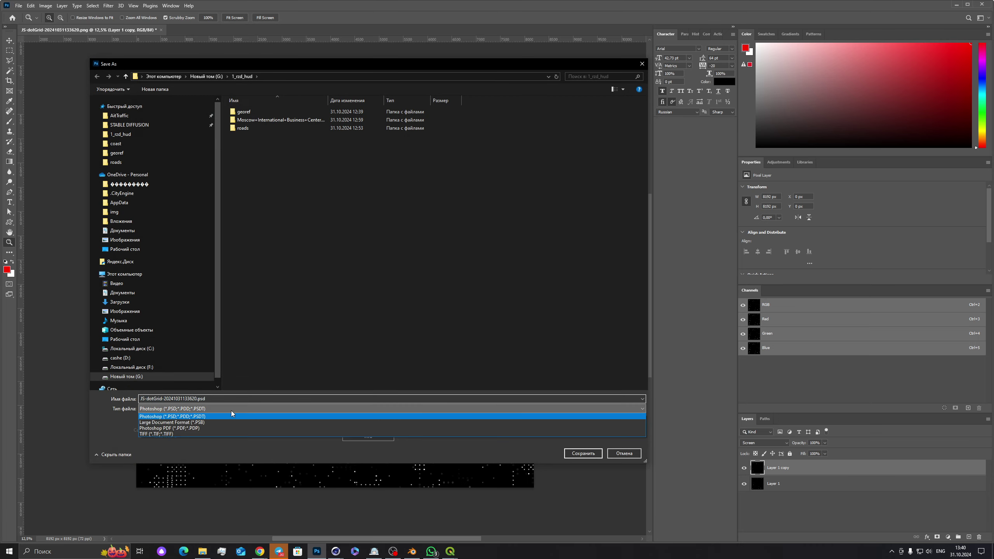
pyautogui.click(272, 415)
pyautogui.click(377, 426)
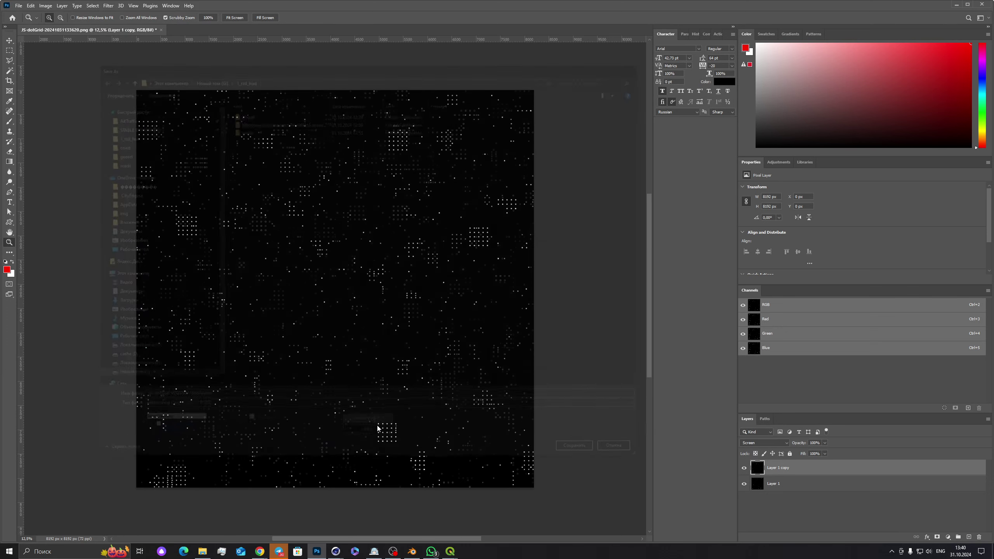
pyautogui.click(207, 409)
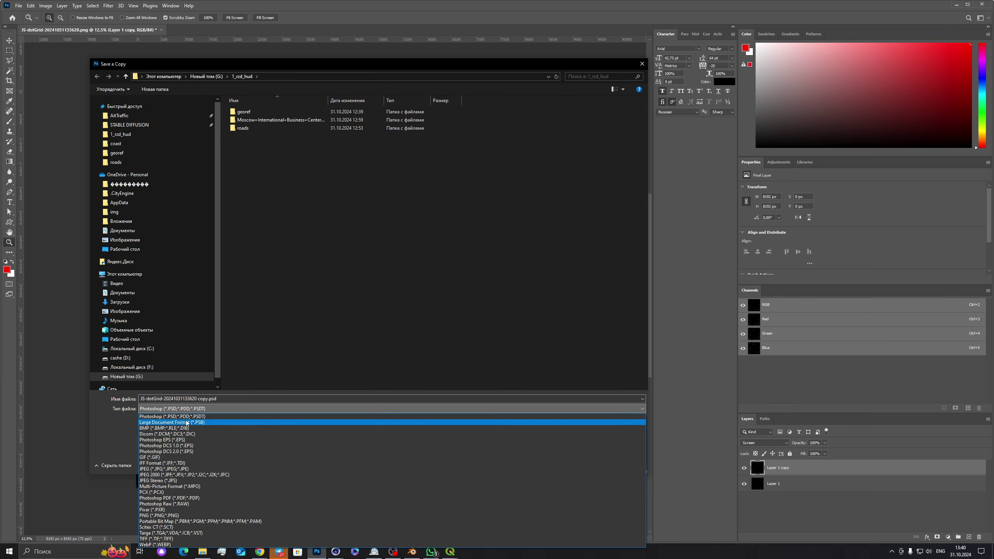
pyautogui.click(184, 469)
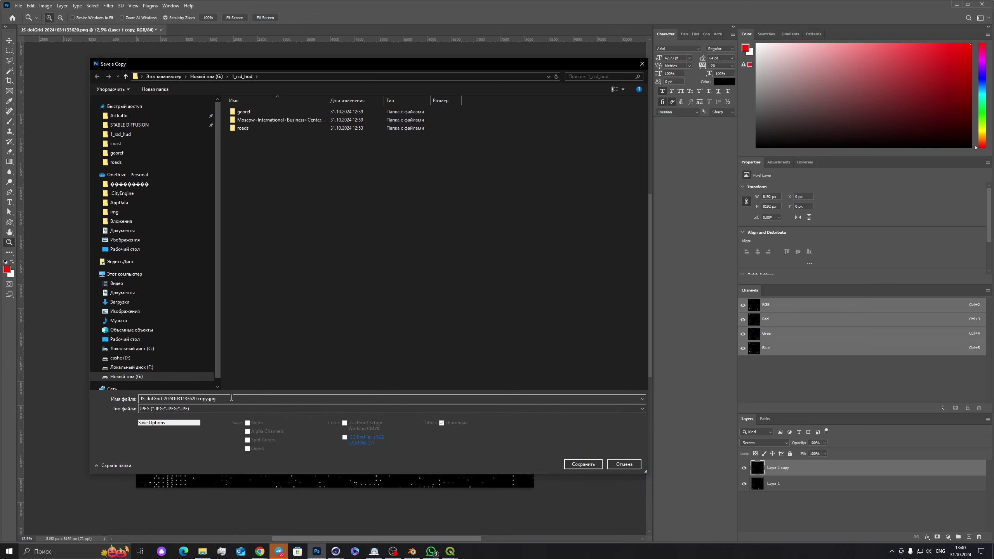
pyautogui.click(581, 465)
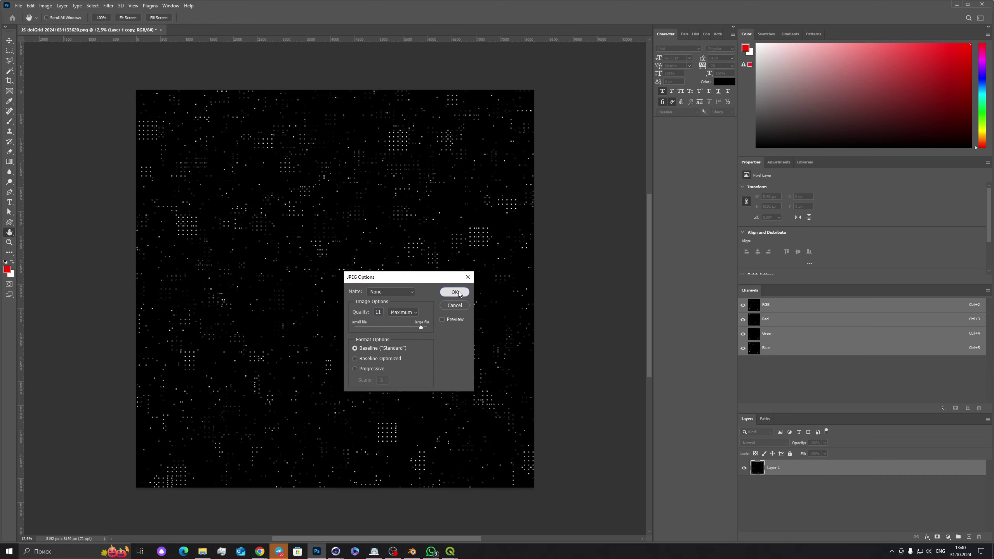
pyautogui.click(464, 294)
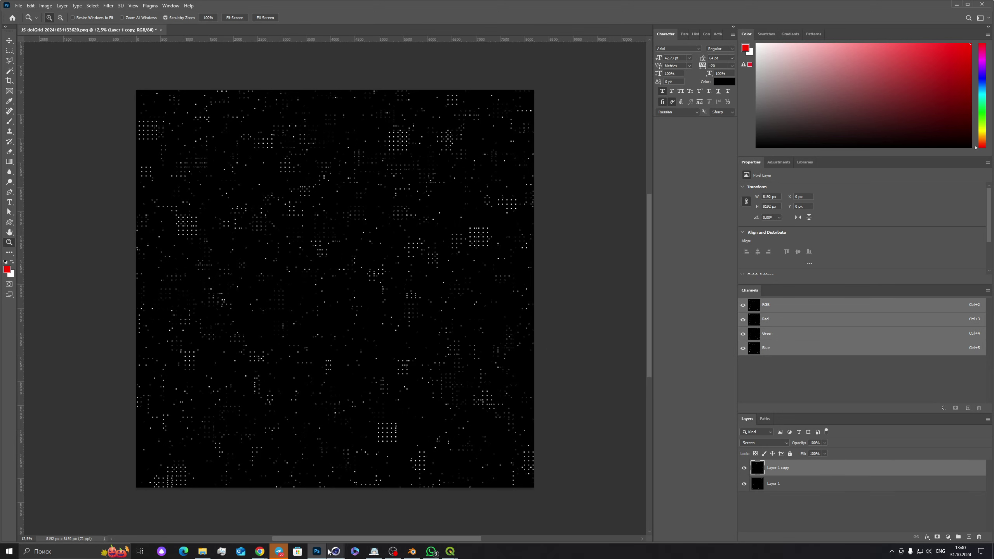
# Step: Switch to Cinema 4D, move the Redshift RenderView clear of the material list, and open the wall material in the Node Editor
pyautogui.moveTo(335, 552)
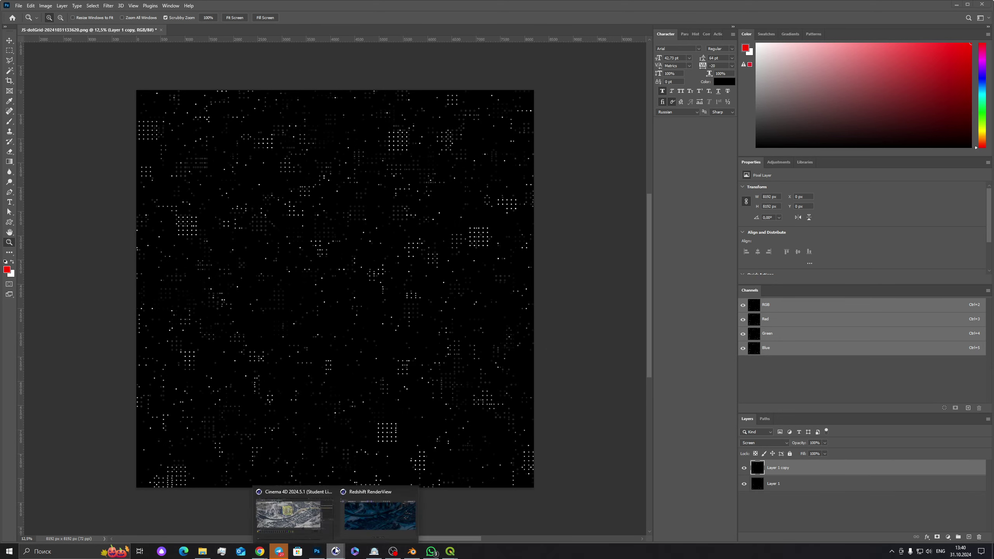
pyautogui.click(376, 519)
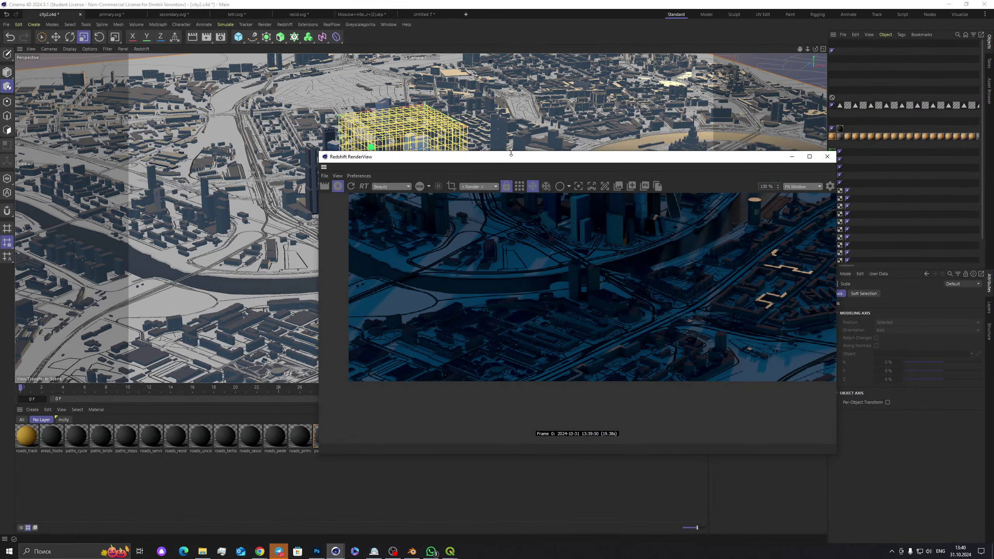
pyautogui.moveTo(511, 155); pyautogui.dragTo(294, 71)
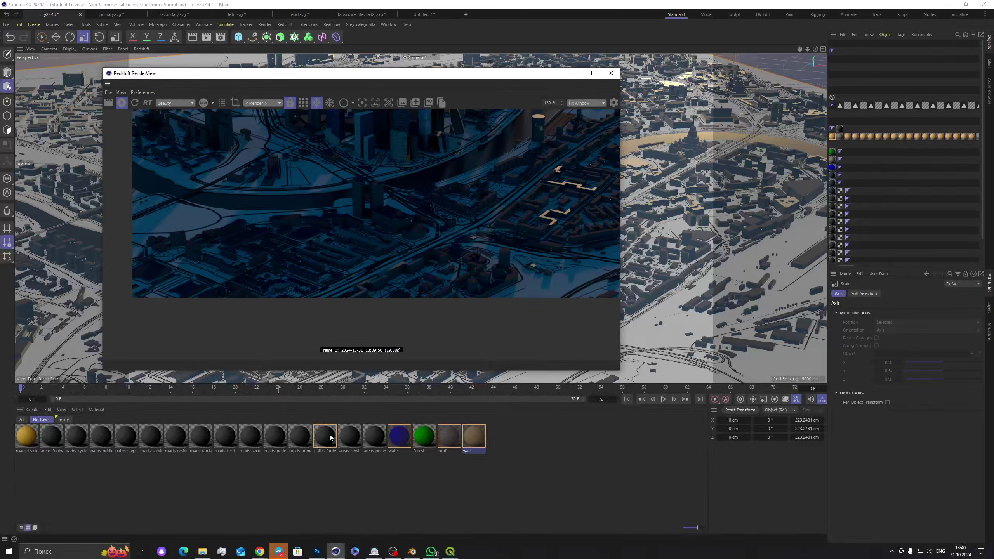
pyautogui.doubleClick(469, 437)
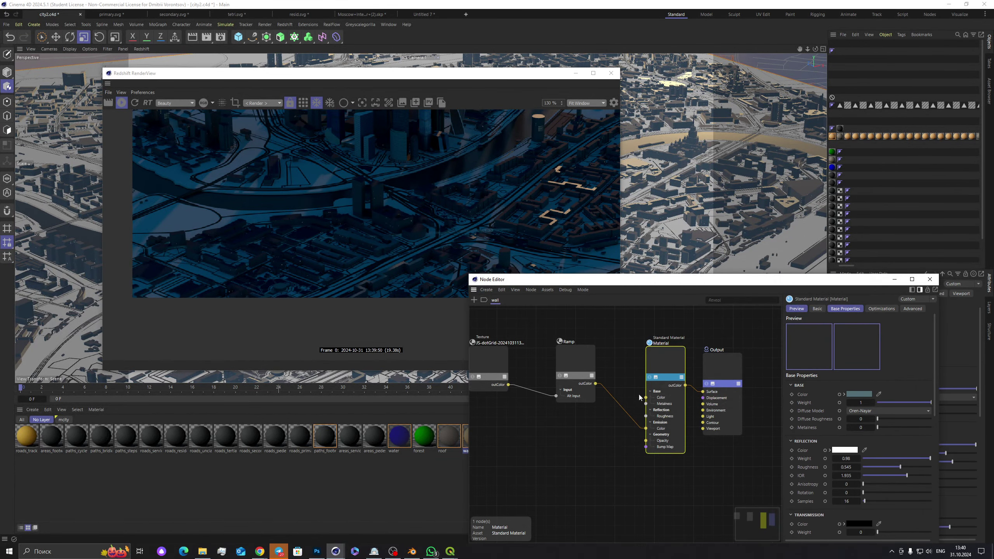
pyautogui.moveTo(636, 282); pyautogui.dragTo(451, 246)
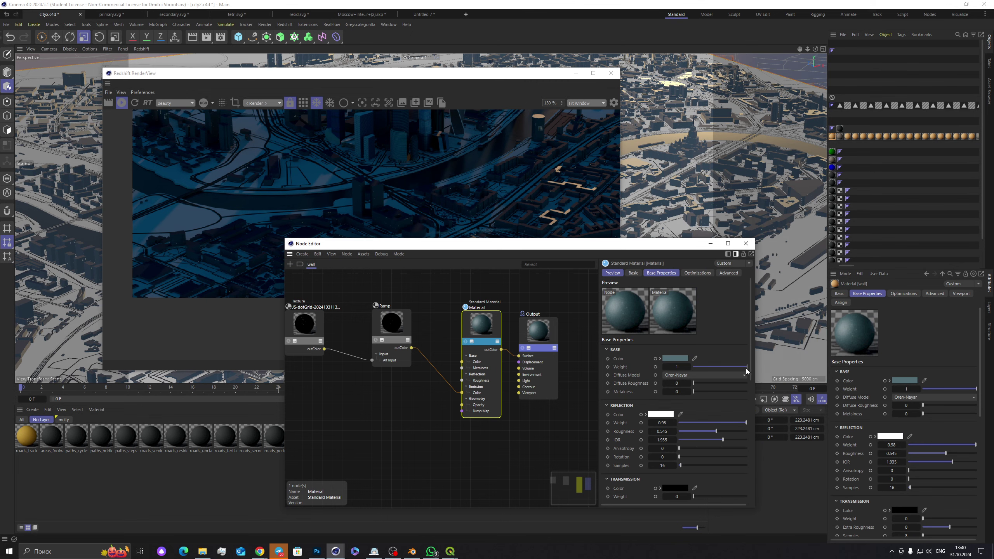
pyautogui.scroll(-2, 749, 352)
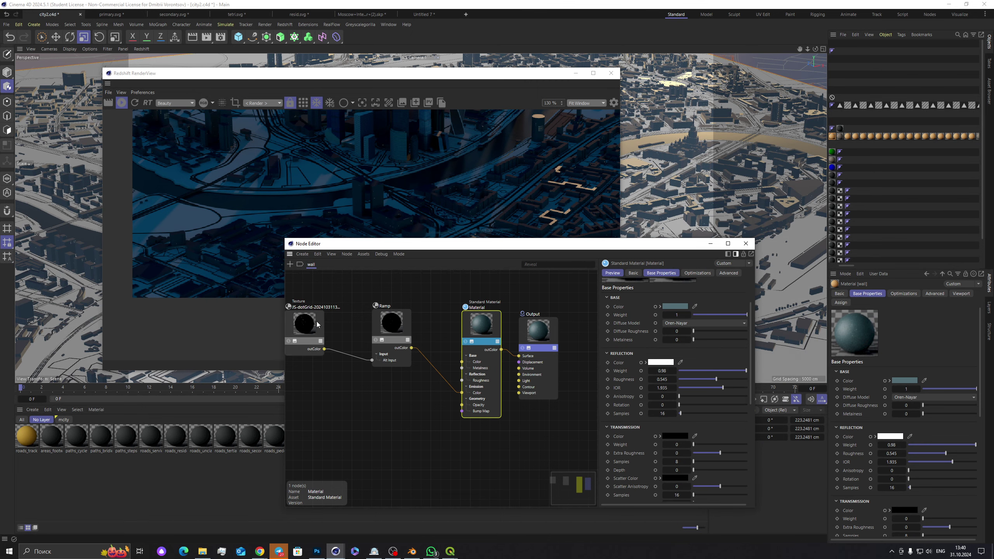
pyautogui.click(317, 324)
pyautogui.click(744, 373)
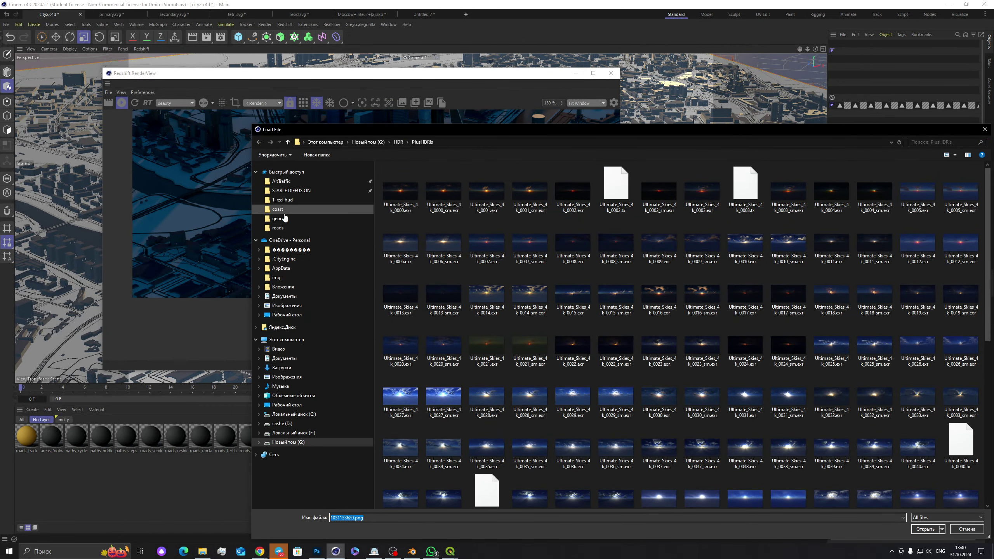
pyautogui.click(284, 228)
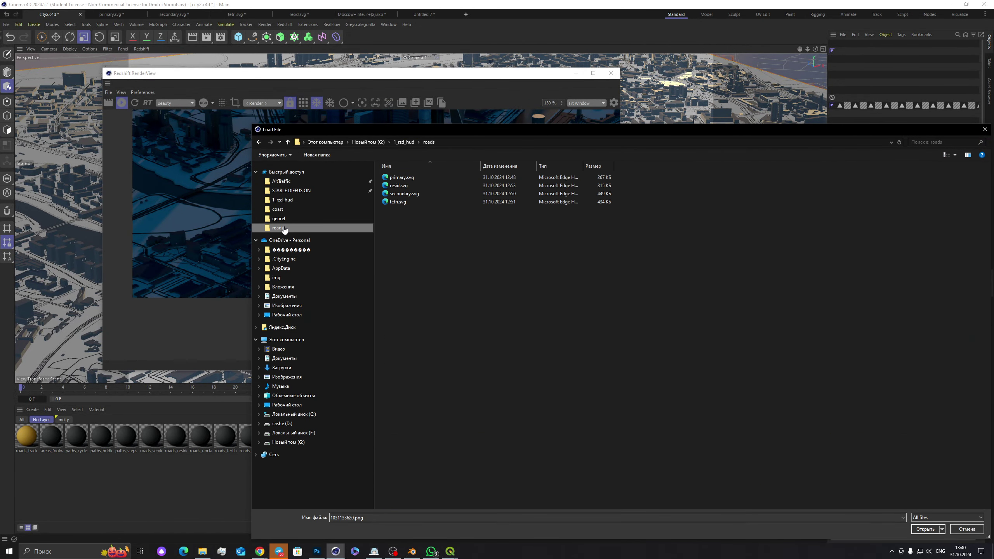
pyautogui.click(408, 142)
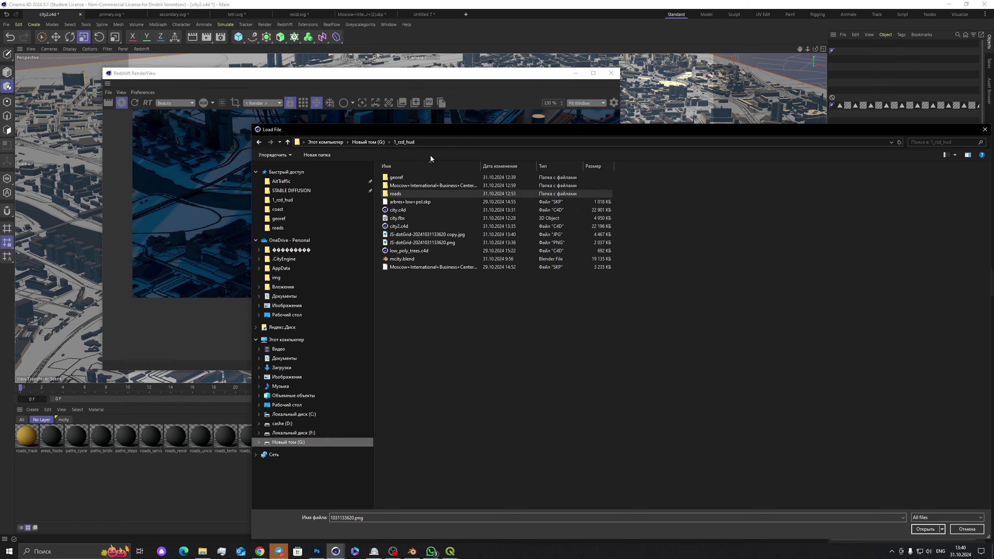
pyautogui.doubleClick(442, 234)
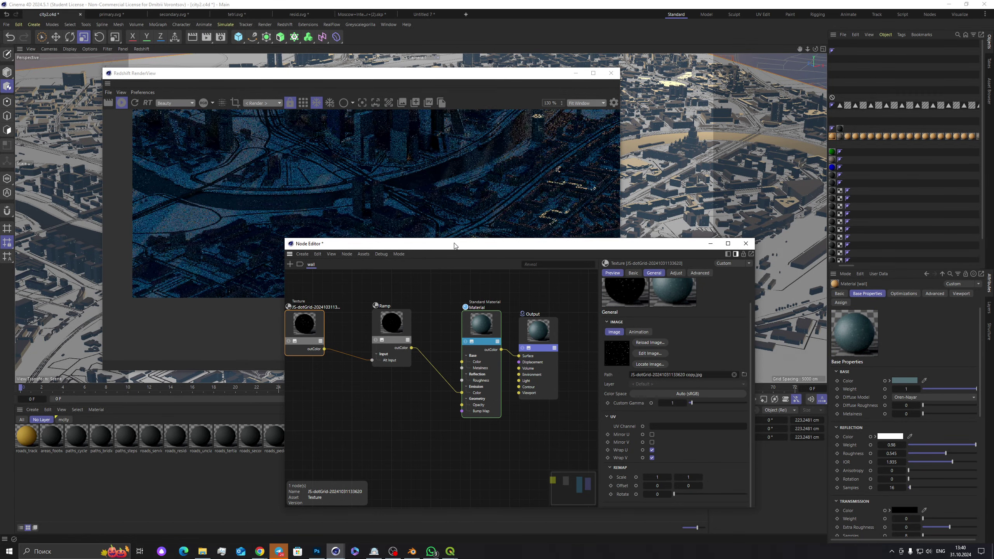
# Step: Examine the city render at full extent and close up, and show the Extrude object's caps settings
pyautogui.moveTo(452, 249); pyautogui.dragTo(471, 204)
pyautogui.moveTo(447, 79); pyautogui.dragTo(512, 91)
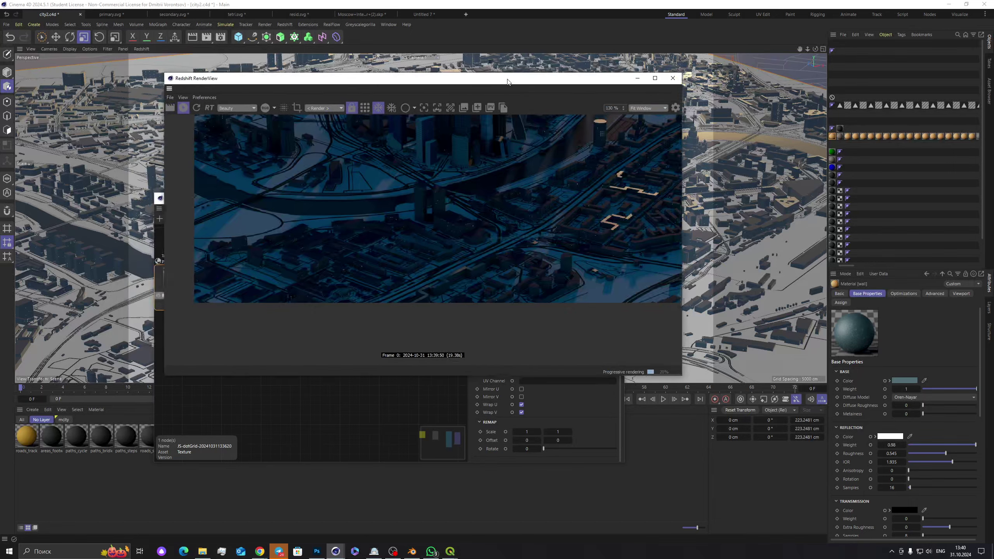
pyautogui.scroll(-5, 448, 192)
pyautogui.scroll(-2, 455, 211)
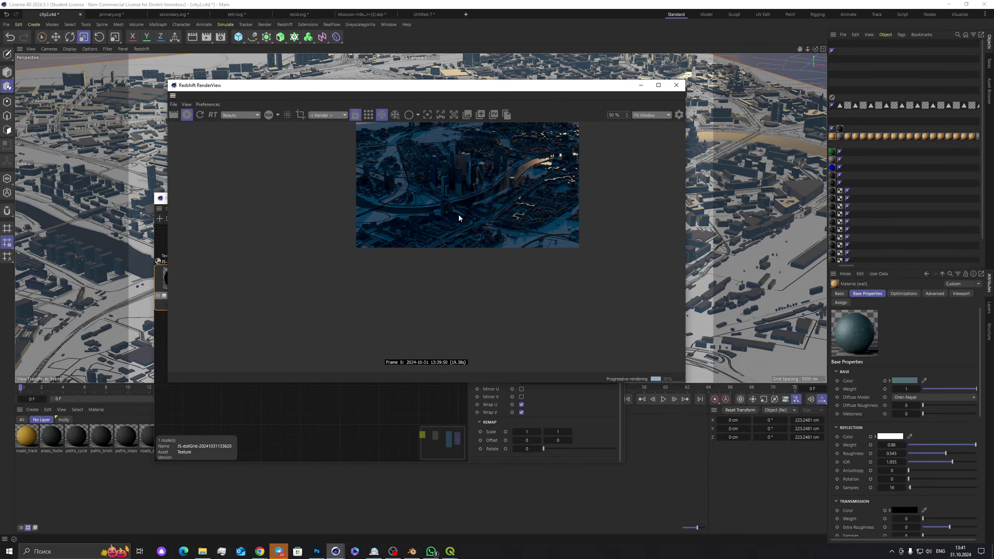
pyautogui.moveTo(524, 87); pyautogui.dragTo(446, 73)
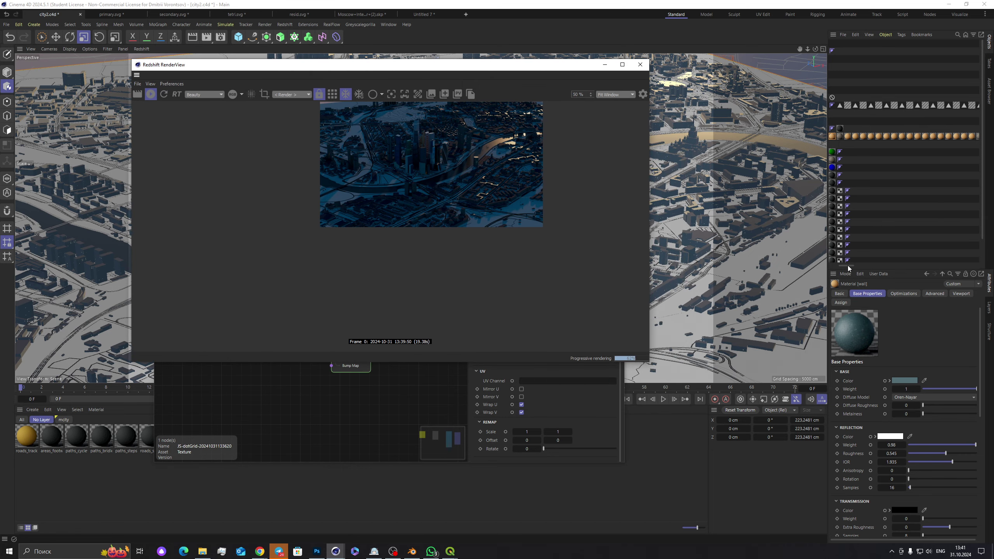
pyautogui.moveTo(848, 266); pyautogui.dragTo(837, 267)
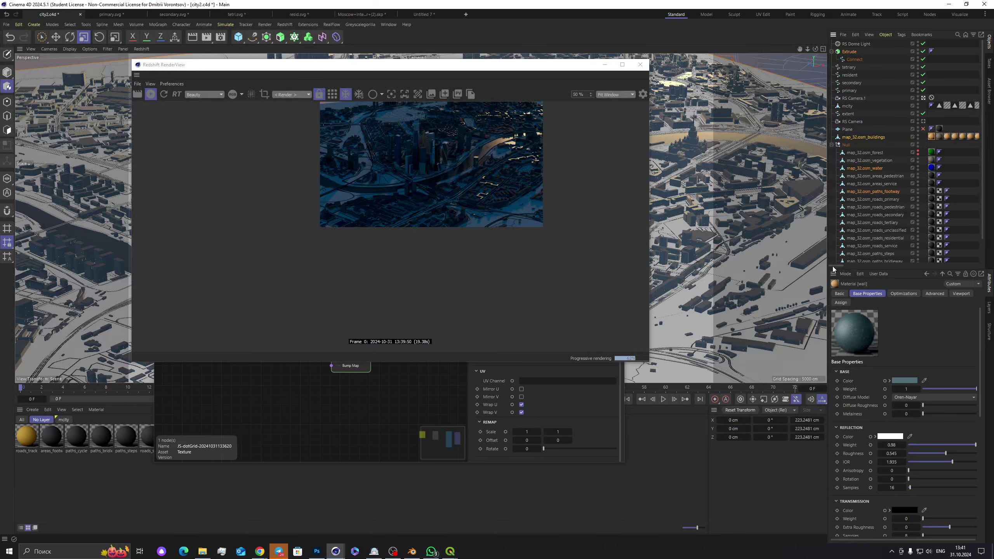
pyautogui.click(847, 52)
pyautogui.scroll(8, 390, 190)
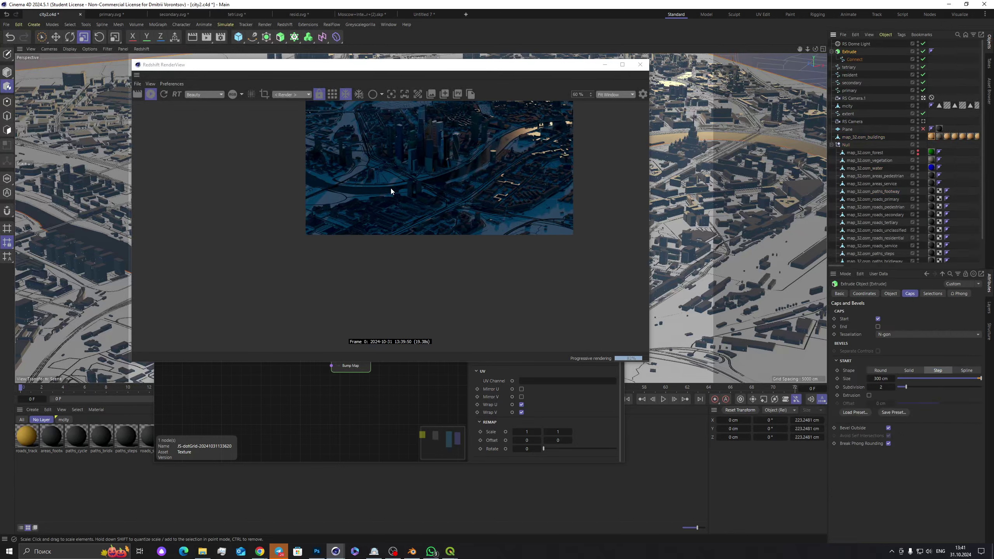
pyautogui.scroll(-4, 390, 188)
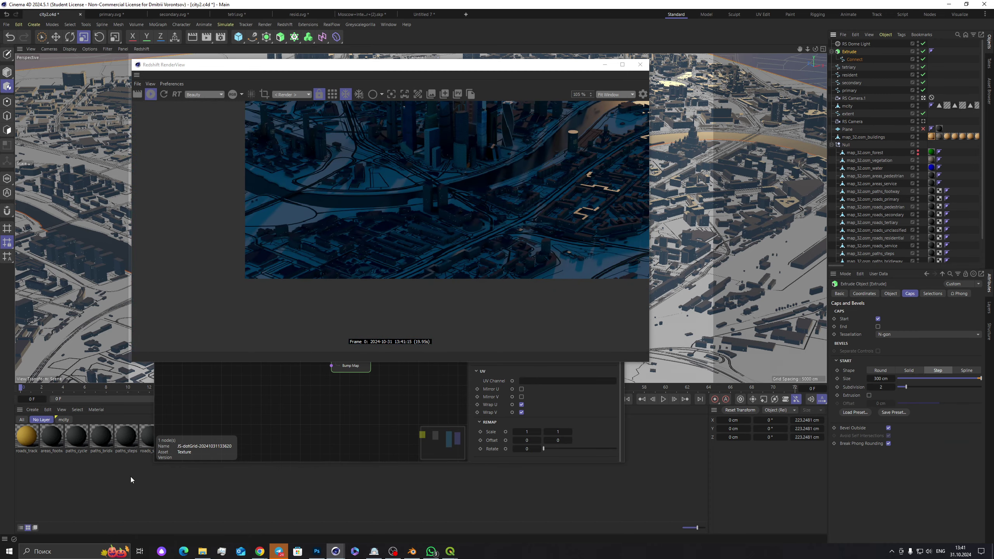
# Step: Show the materials of all layers and create a new Redshift Standard material, leaving its node graph at the defaults
pyautogui.click(22, 420)
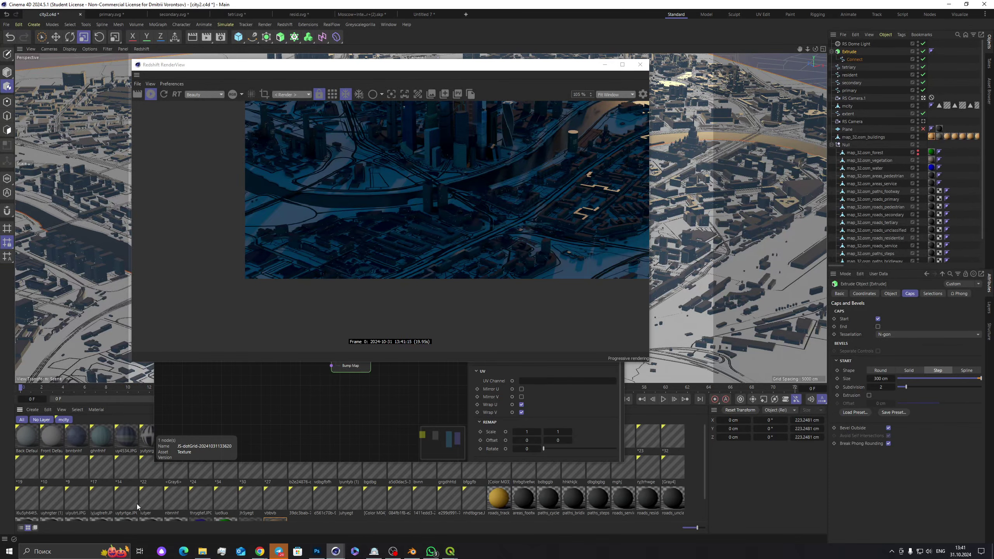
pyautogui.doubleClick(389, 521)
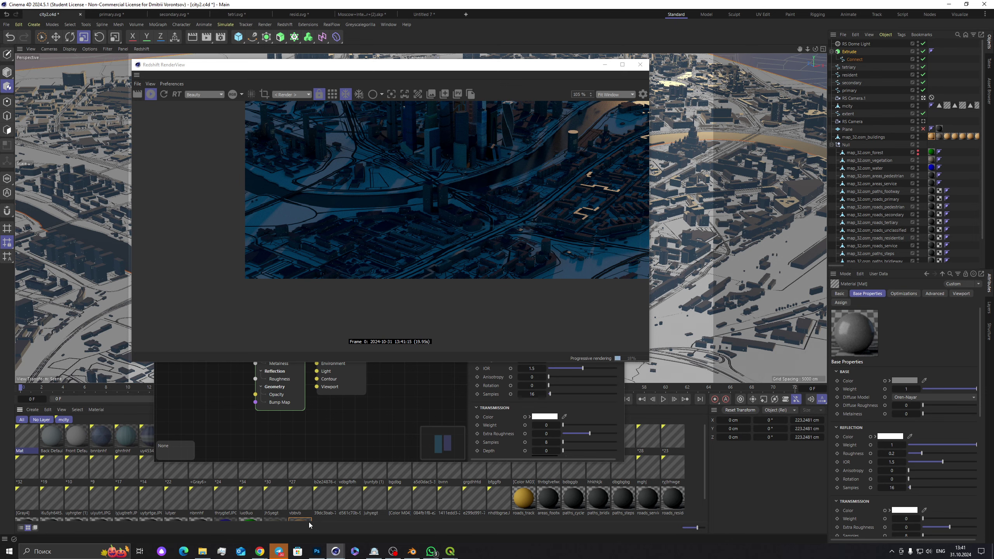
pyautogui.scroll(-1, 309, 522)
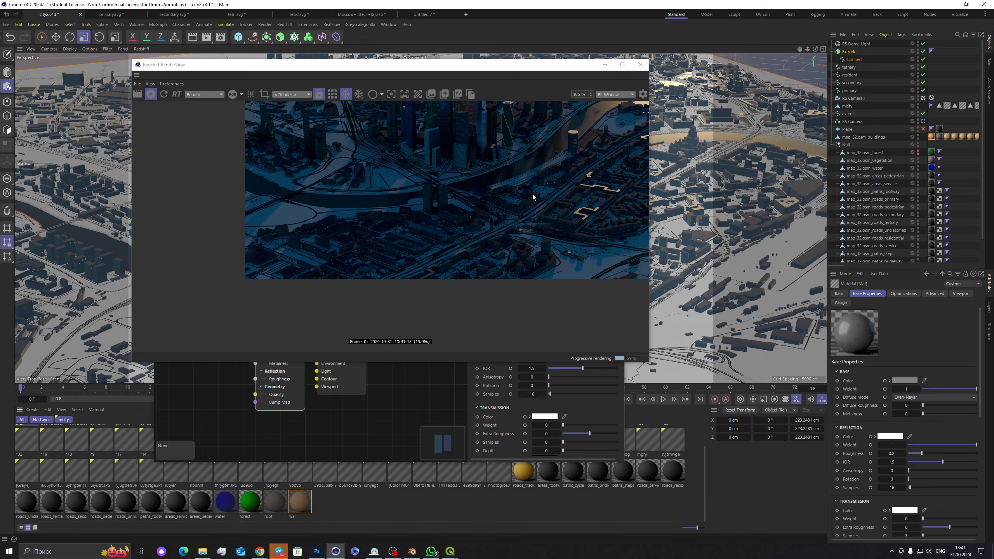
pyautogui.moveTo(500, 69); pyautogui.dragTo(692, 90)
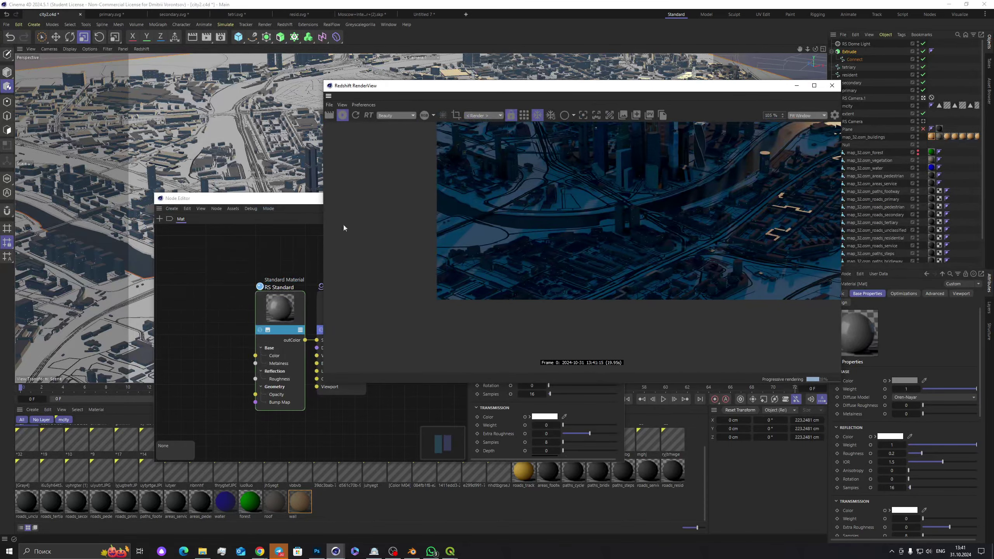
pyautogui.moveTo(291, 204); pyautogui.dragTo(241, 166)
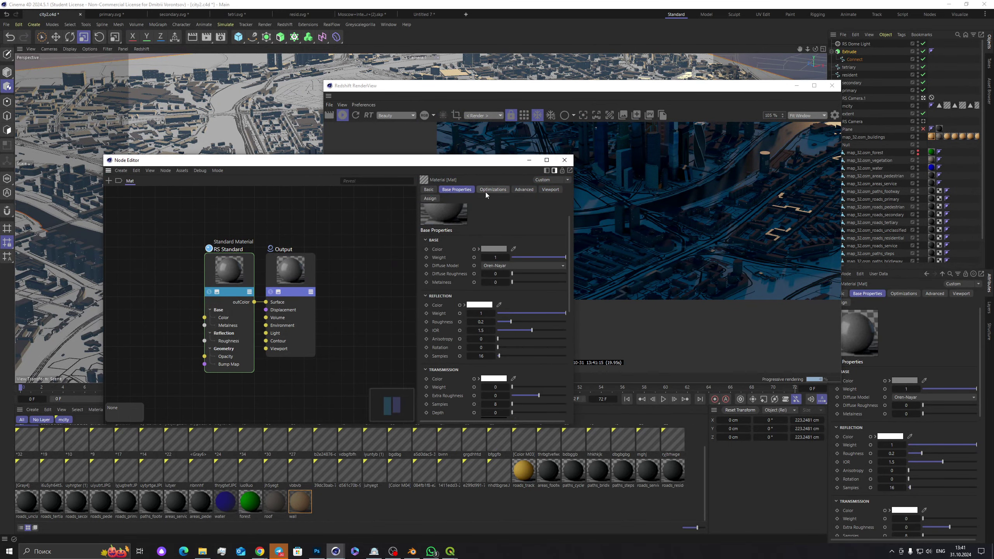
pyautogui.click(564, 160)
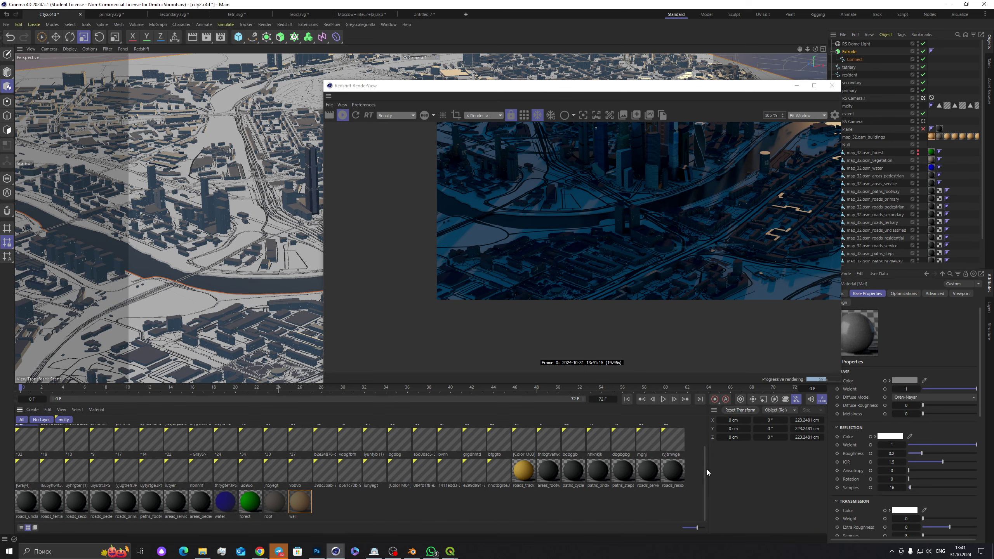
# Step: Assign the new Mat material to the Extrude object
pyautogui.scroll(2, 706, 470)
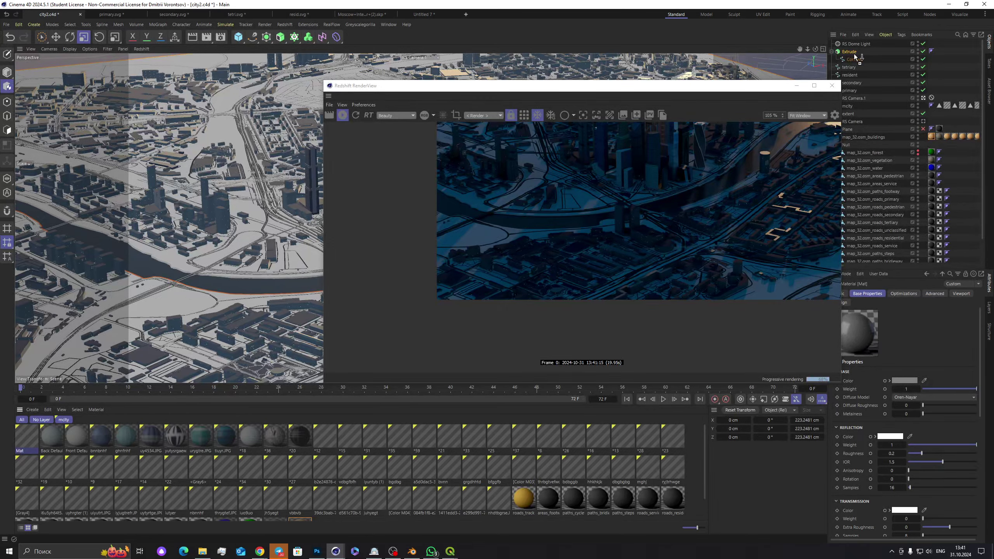
pyautogui.moveTo(854, 56); pyautogui.dragTo(853, 52)
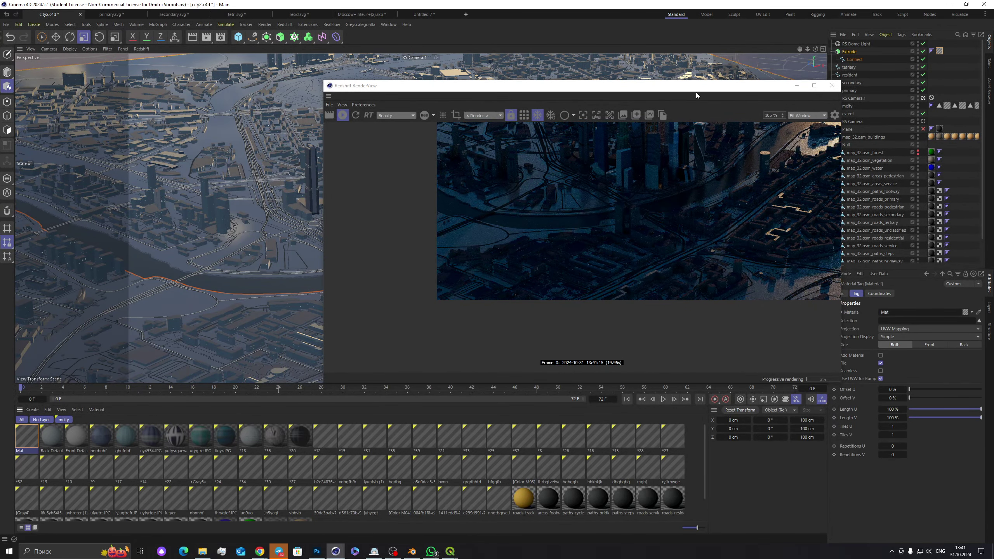
pyautogui.moveTo(696, 93); pyautogui.dragTo(582, 68)
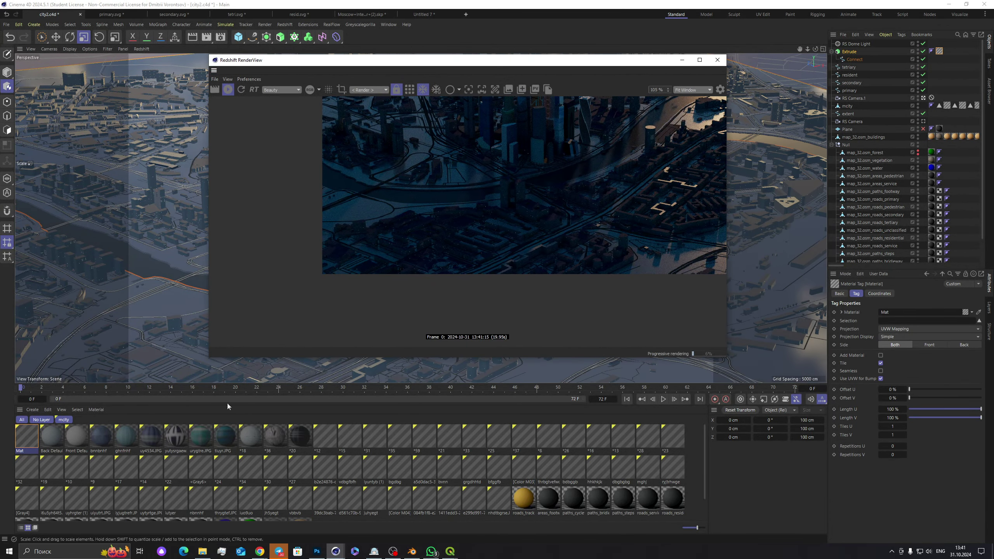
# Step: Darken the Mat material by setting its base color weight to 0.13 and its reflection roughness to 0.383
pyautogui.doubleClick(31, 438)
pyautogui.moveTo(156, 390); pyautogui.dragTo(143, 379)
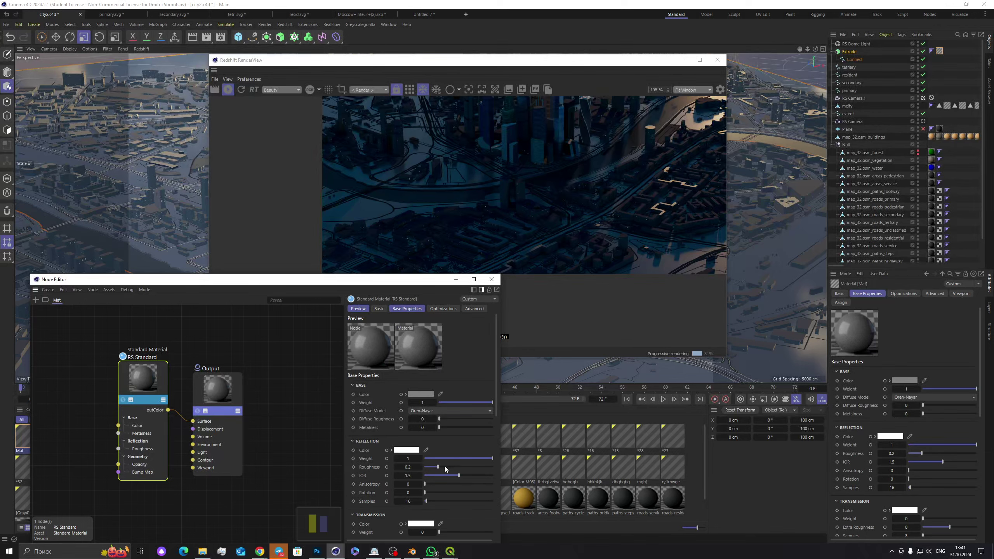
pyautogui.moveTo(444, 466); pyautogui.dragTo(451, 471)
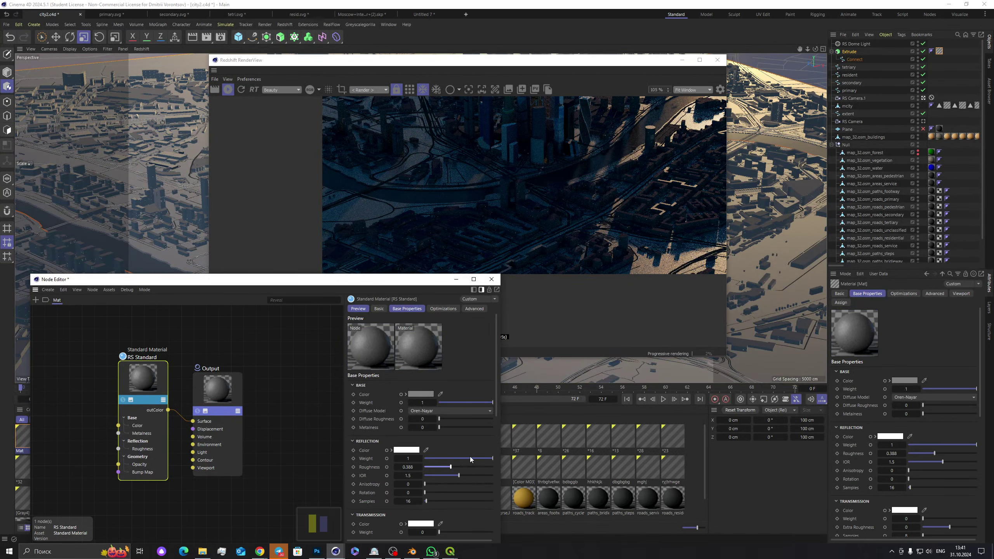
pyautogui.click(460, 401)
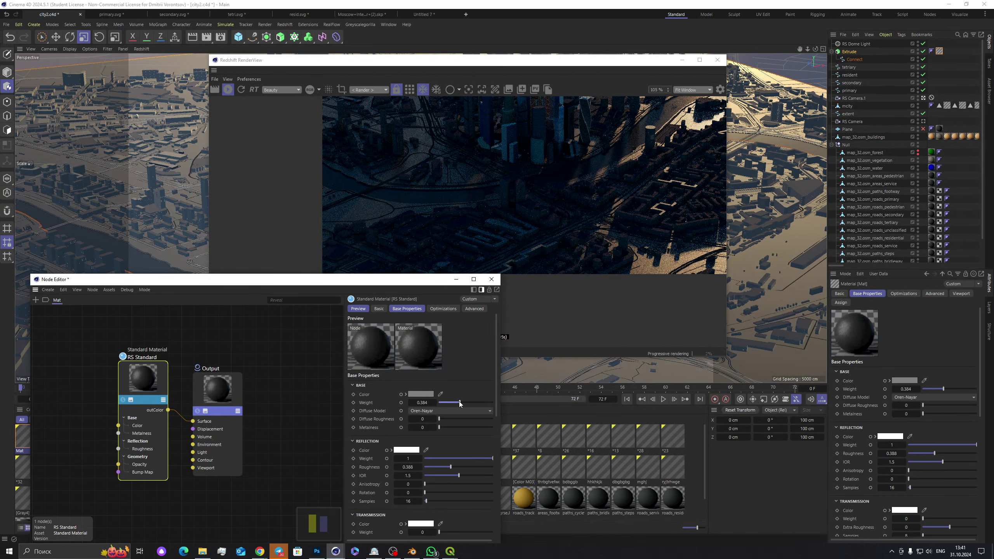
pyautogui.moveTo(459, 401); pyautogui.dragTo(446, 400)
pyautogui.click(450, 468)
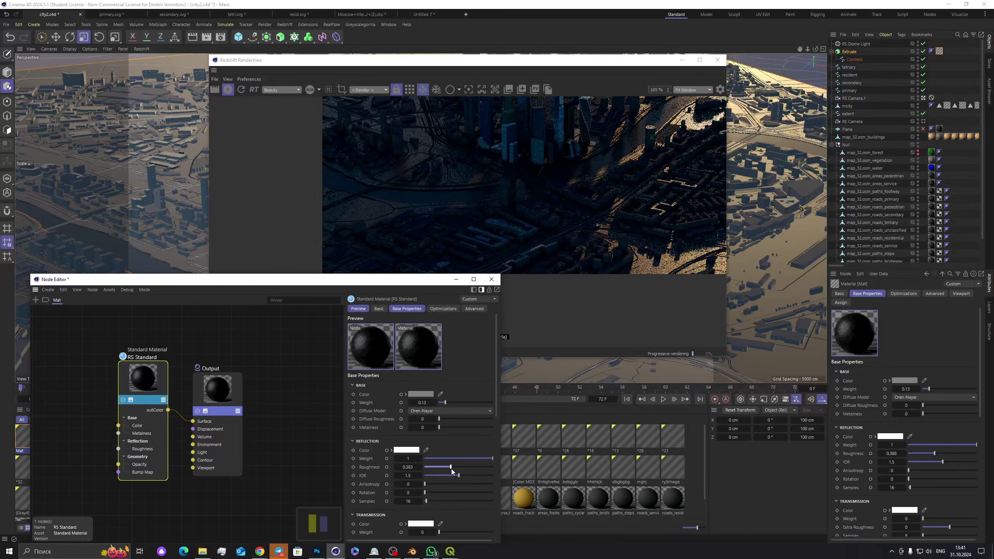
pyautogui.scroll(-2, 562, 216)
pyautogui.scroll(-2, 564, 218)
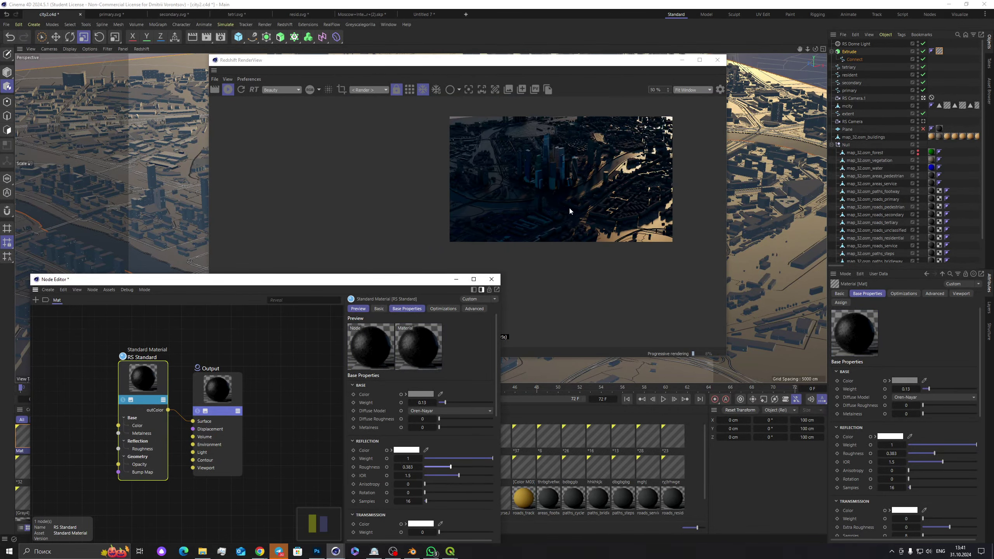
pyautogui.click(490, 279)
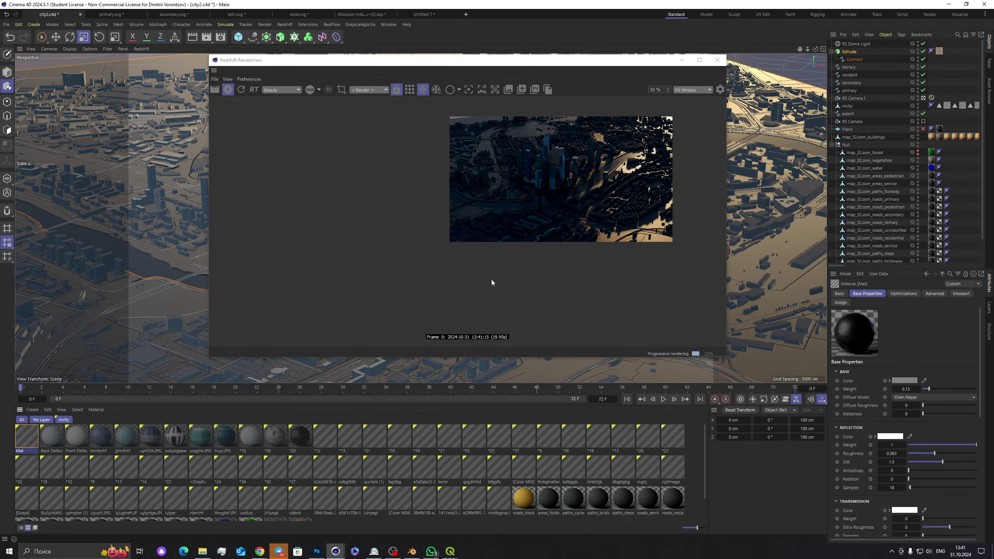
# Step: Rotate the RS Dome Light to a heading of 396° and check the lighting across the whole city render
pyautogui.click(856, 44)
pyautogui.click(864, 293)
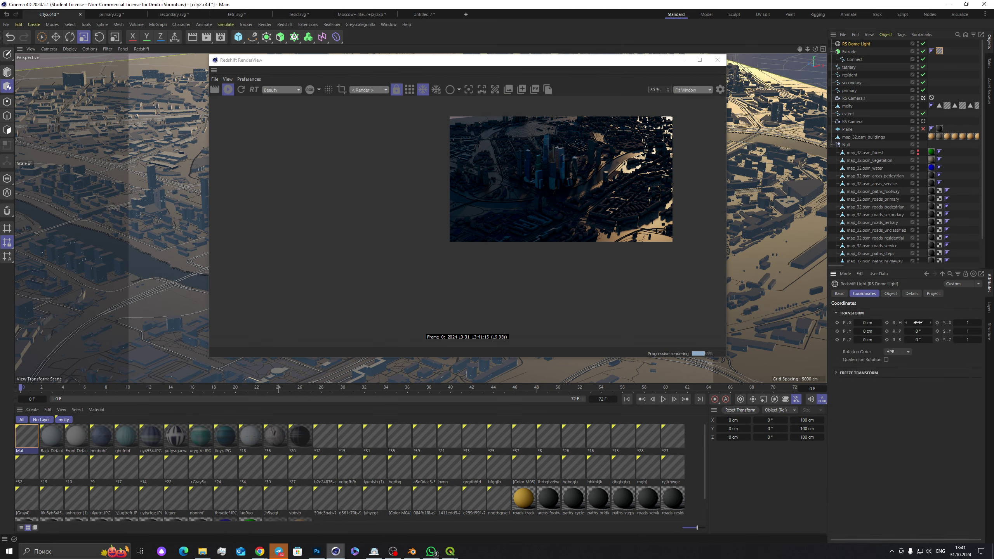
pyautogui.moveTo(918, 322); pyautogui.dragTo(978, 322)
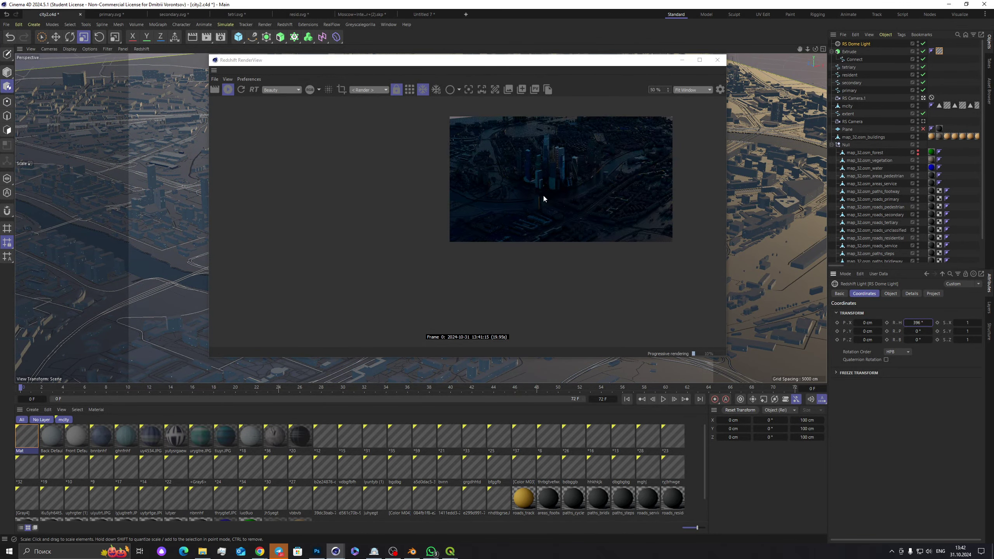
pyautogui.scroll(3, 543, 197)
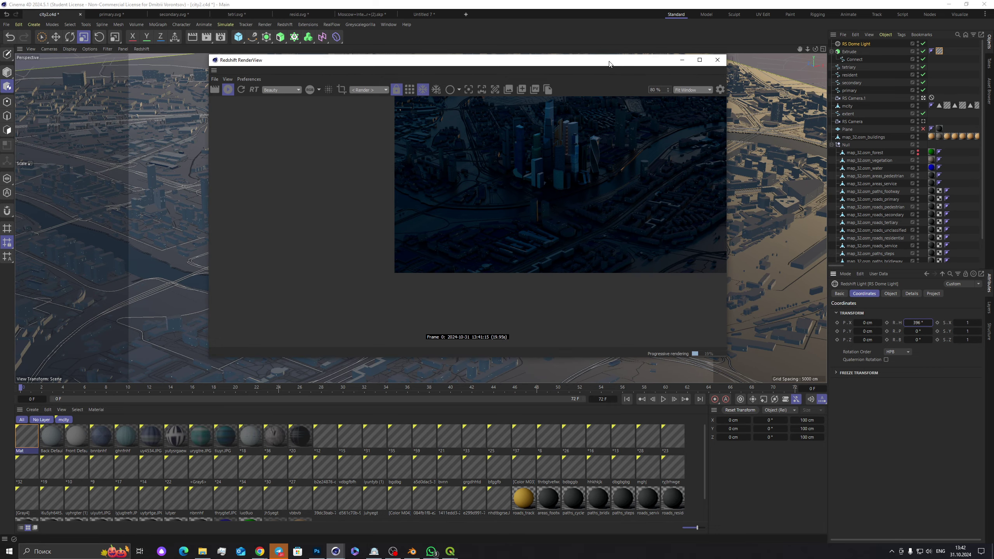
pyautogui.moveTo(611, 60); pyautogui.dragTo(536, 48)
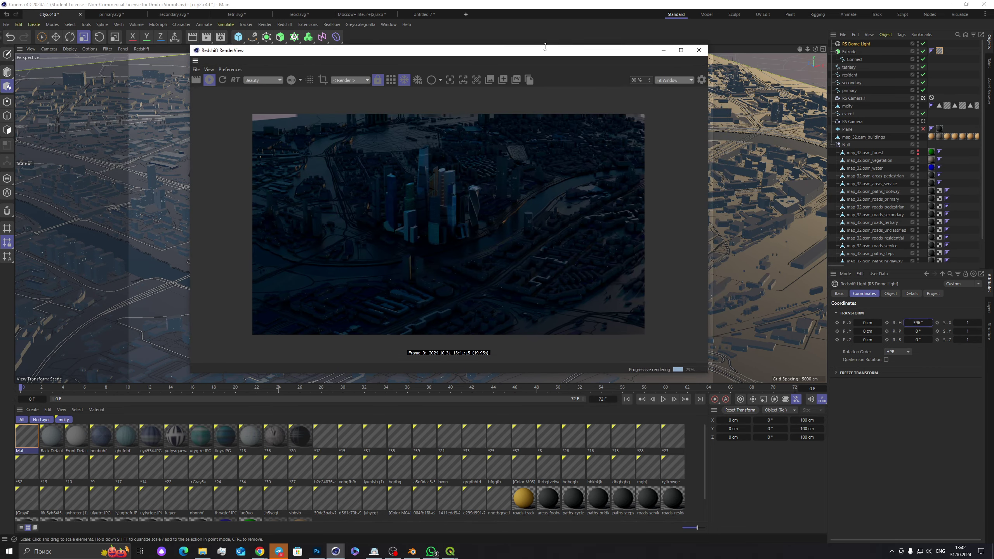
pyautogui.scroll(3, 440, 226)
pyautogui.scroll(-2, 441, 231)
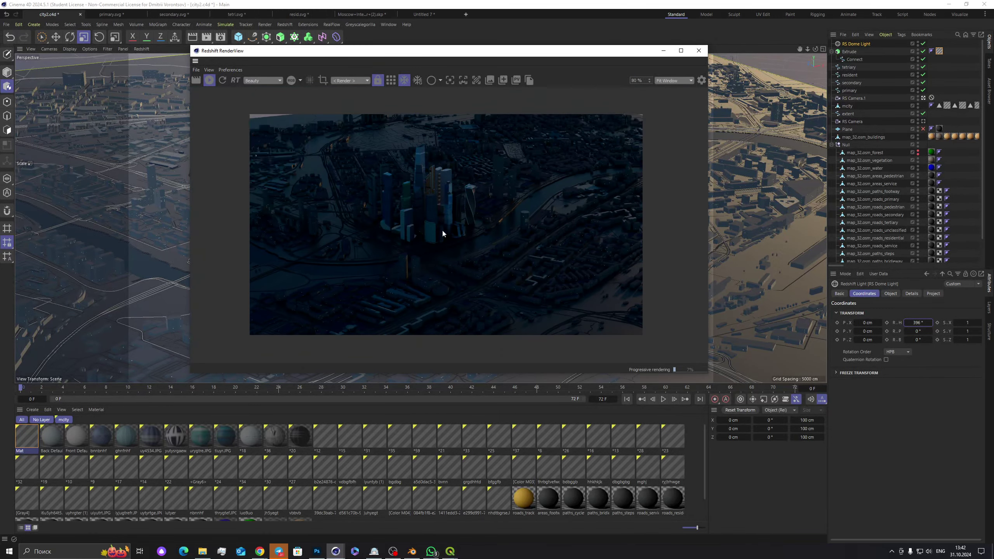
pyautogui.moveTo(516, 55); pyautogui.dragTo(564, 105)
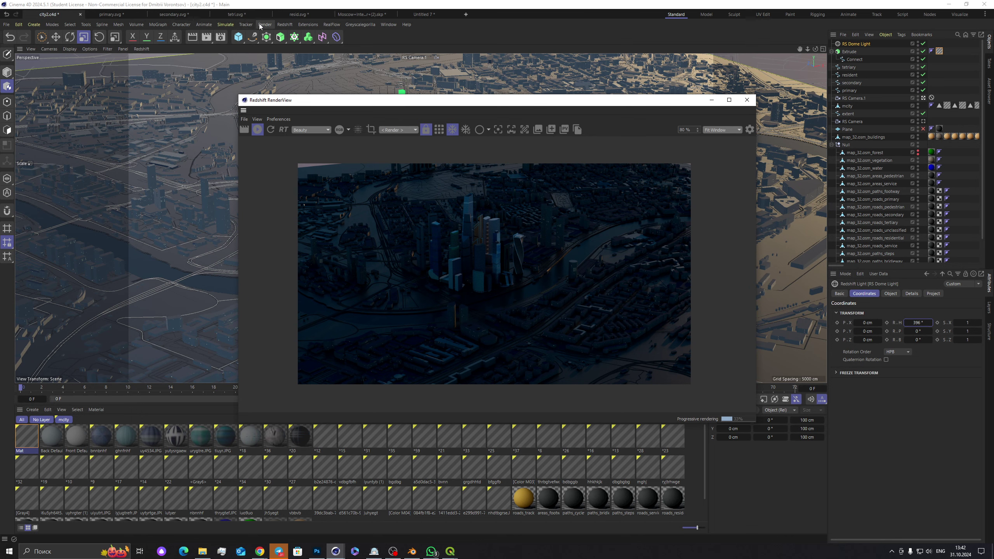
# Step: Add a Redshift Area Light to the scene
pyautogui.click(288, 26)
pyautogui.moveTo(309, 47)
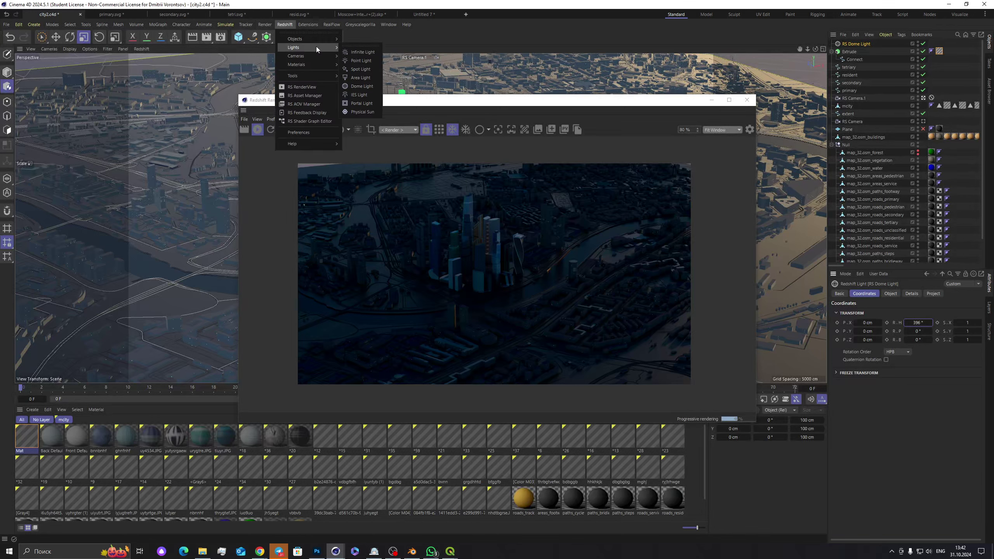
pyautogui.click(361, 77)
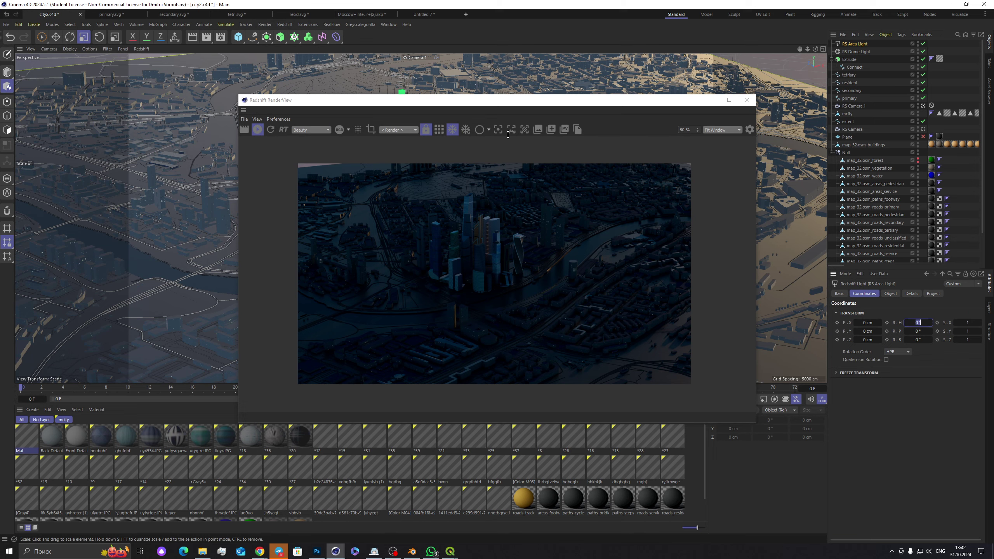
# Step: Move the RS Area Light in the top view to the northeast of the tower cluster
pyautogui.moveTo(565, 100); pyautogui.dragTo(617, 268)
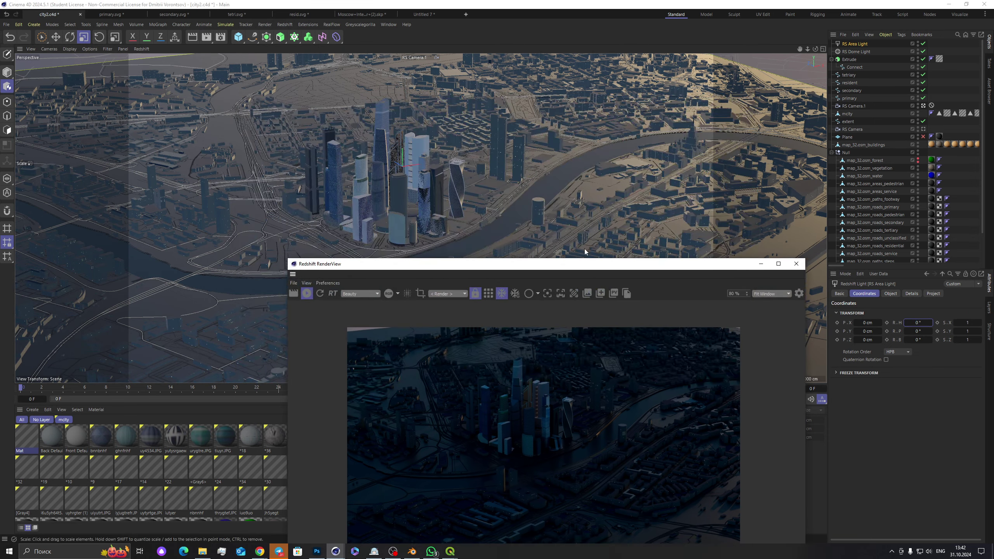
pyautogui.middleClick(570, 194)
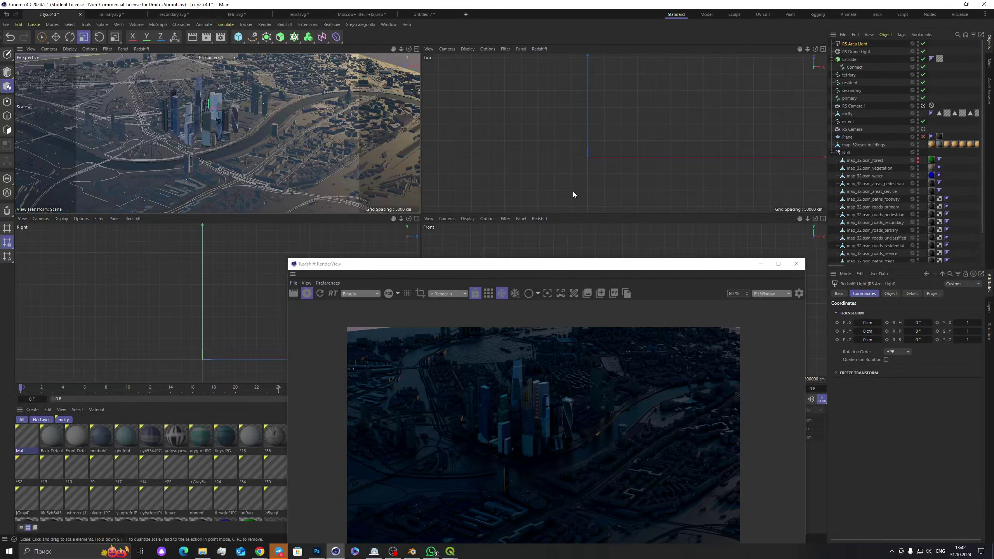
pyautogui.scroll(-8, 614, 153)
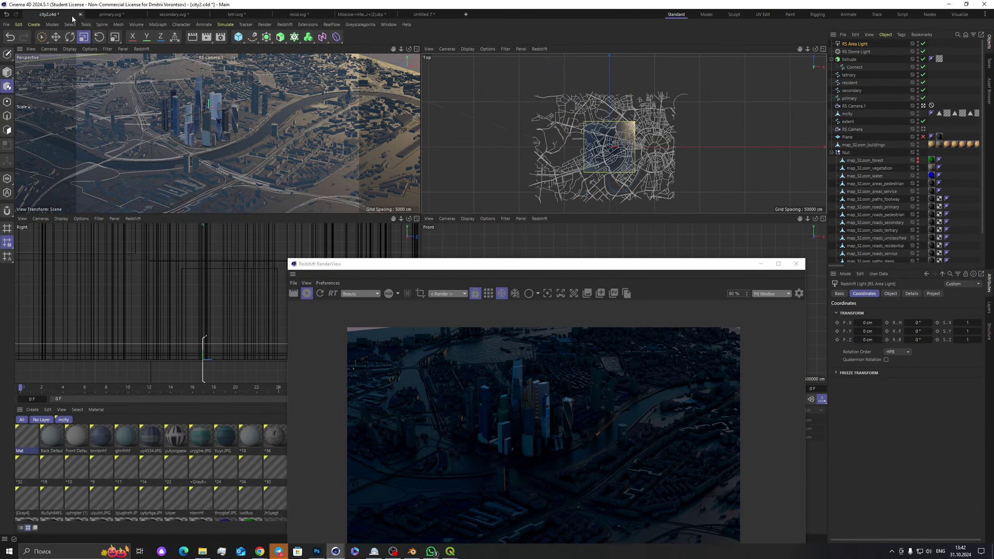
pyautogui.click(42, 36)
pyautogui.click(72, 39)
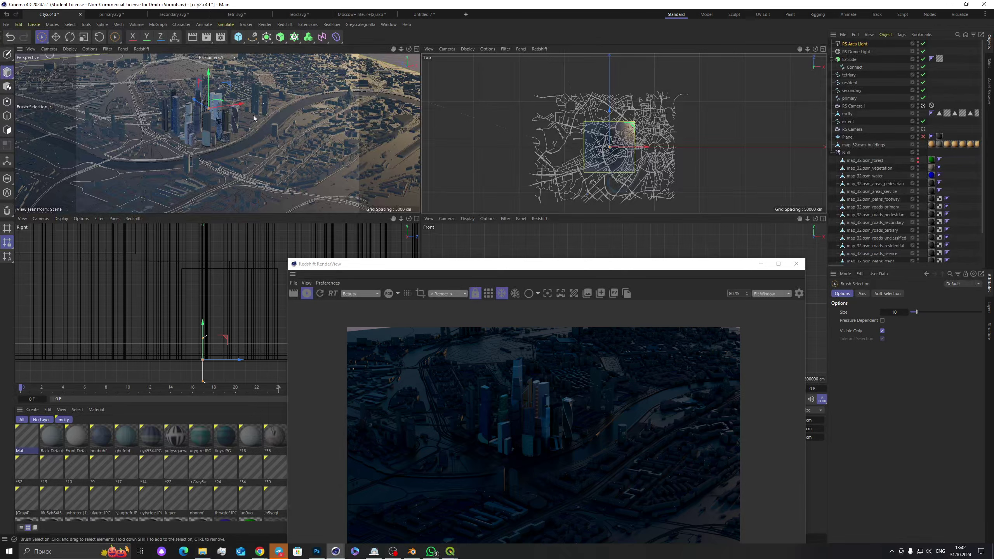
pyautogui.scroll(5, 610, 150)
pyautogui.moveTo(668, 139); pyautogui.dragTo(657, 102)
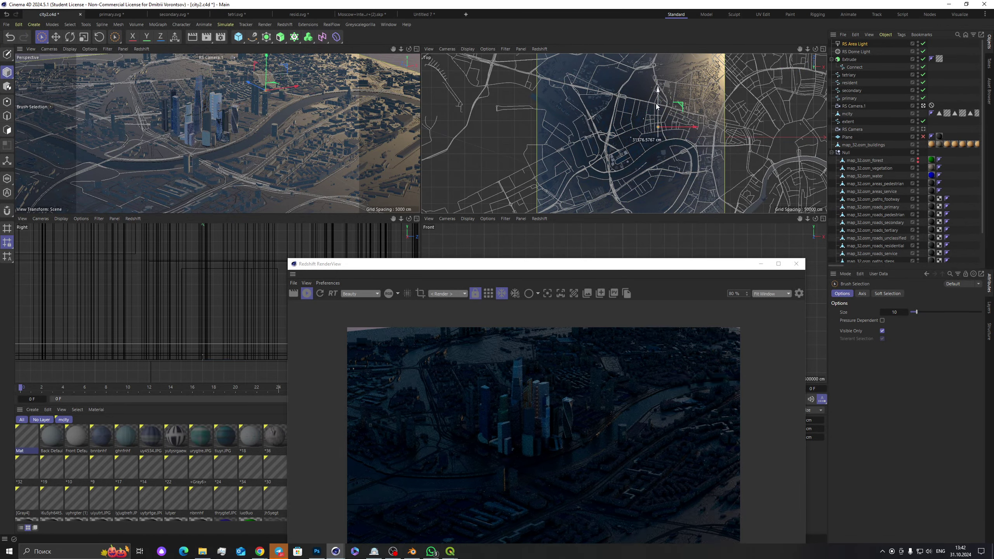
# Step: Scale up the RS Area Light to a square of about 24260 cm per side
pyautogui.moveTo(584, 270); pyautogui.dragTo(690, 259)
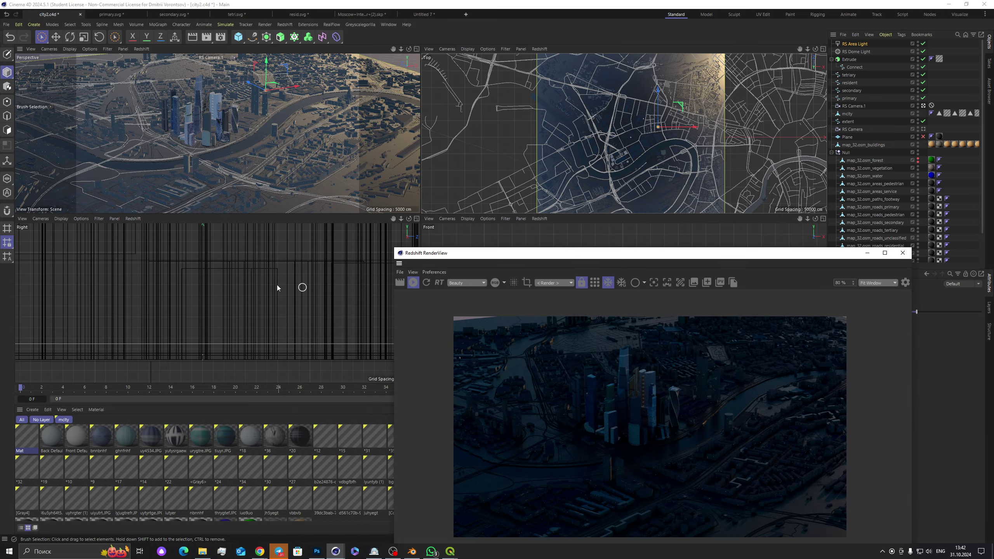
pyautogui.scroll(-5, 271, 291)
pyautogui.scroll(-5, 264, 303)
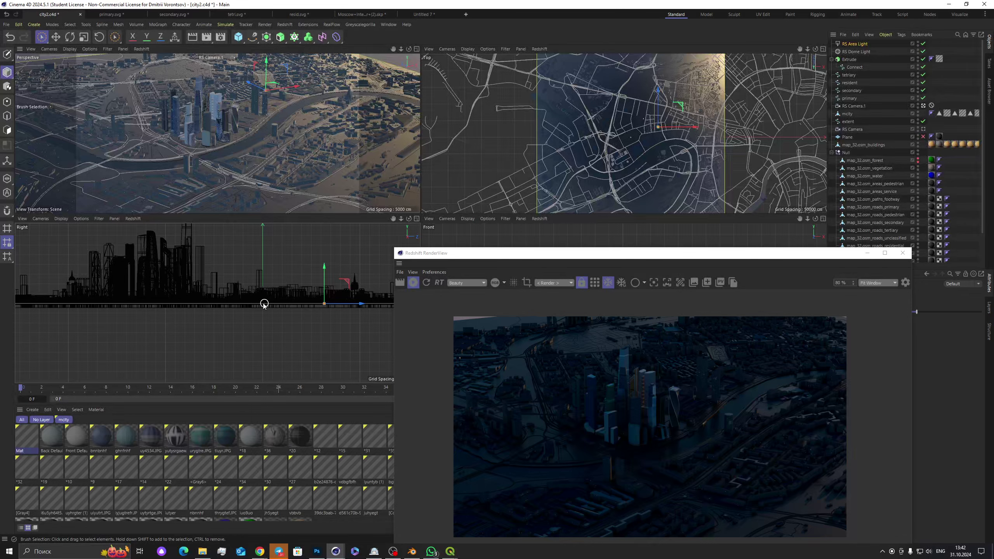
pyautogui.press('t')
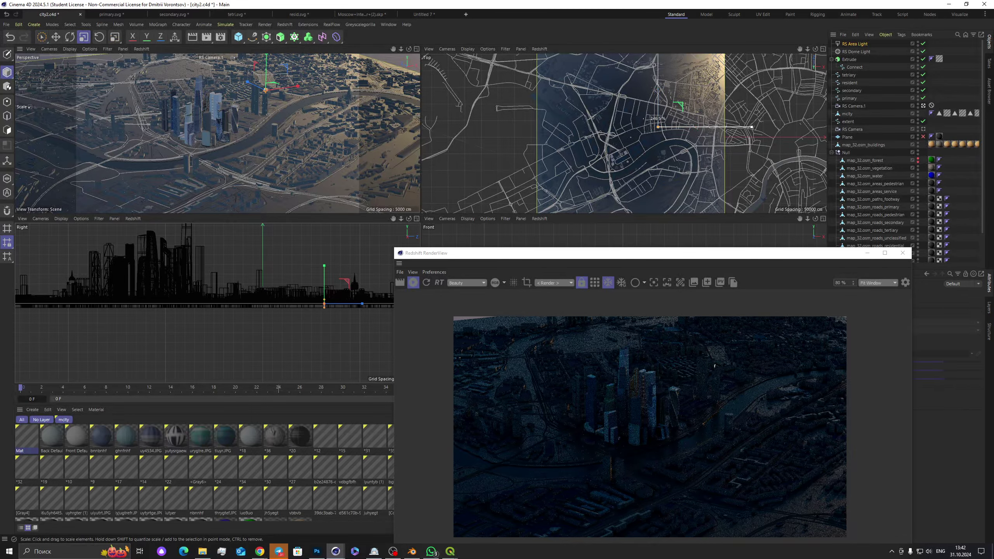
pyautogui.moveTo(264, 308); pyautogui.dragTo(313, 325)
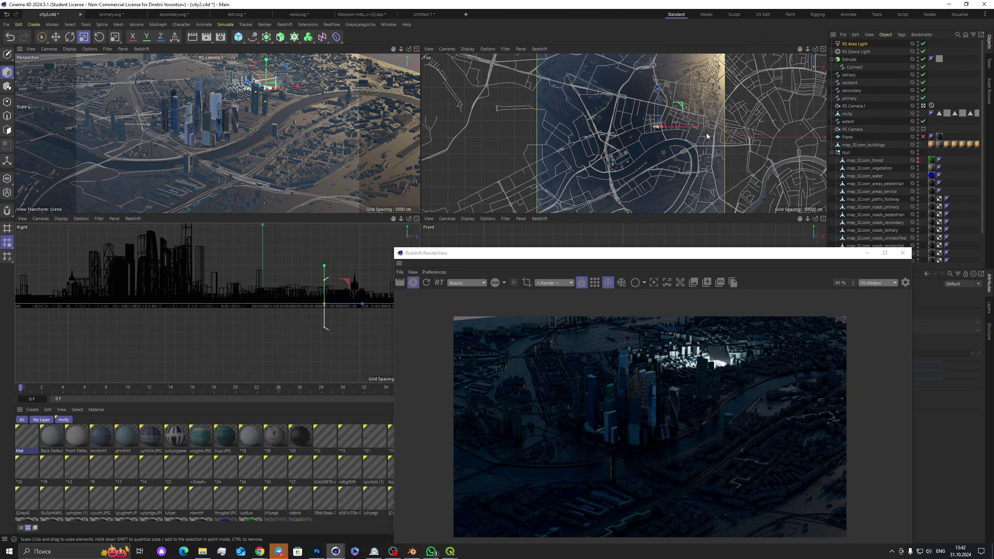
# Step: Rotate the RS Dome Light to a heading of 309° and check the result in the render
pyautogui.press('r')
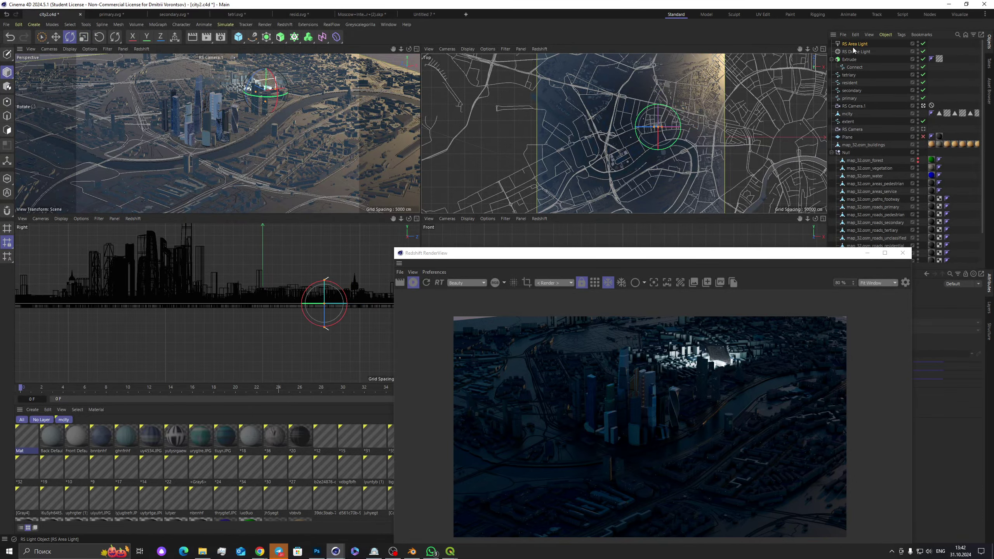
pyautogui.press('Down')
pyautogui.moveTo(762, 253); pyautogui.dragTo(599, 132)
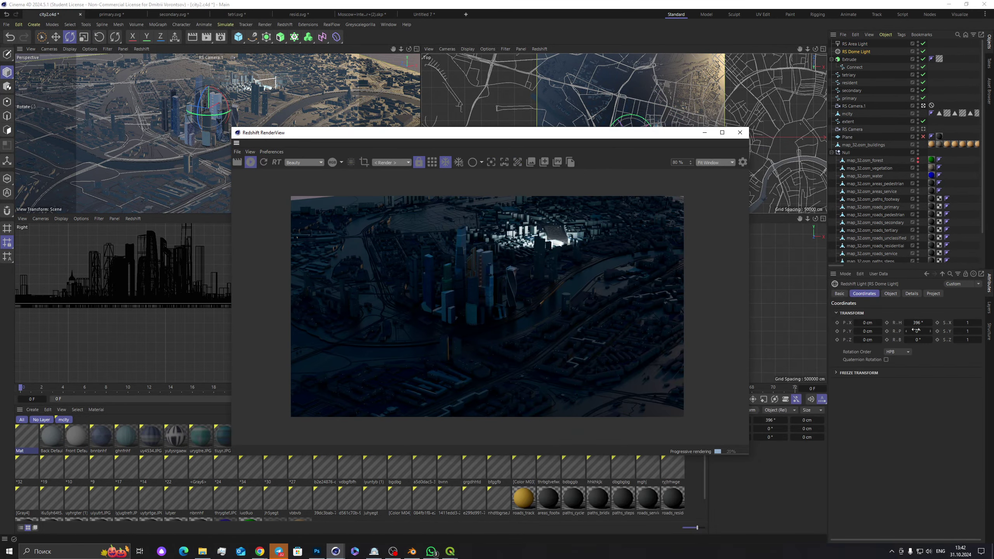
pyautogui.moveTo(917, 322); pyautogui.dragTo(891, 322)
pyautogui.moveTo(640, 134); pyautogui.dragTo(764, 186)
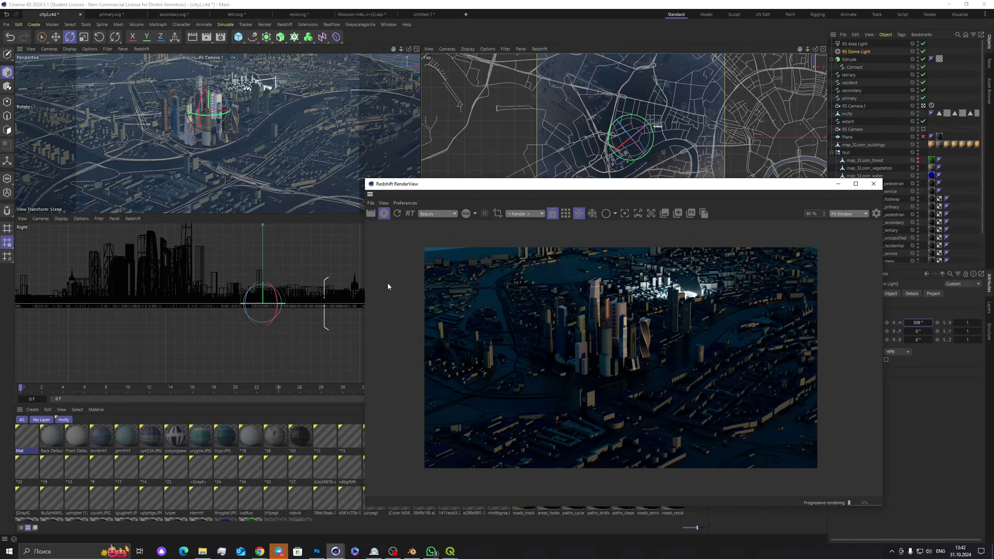
# Step: Raise the RS Area Light above the buildings and shift it to the city's west side, at about X -128645 cm
pyautogui.click(854, 43)
pyautogui.press('e')
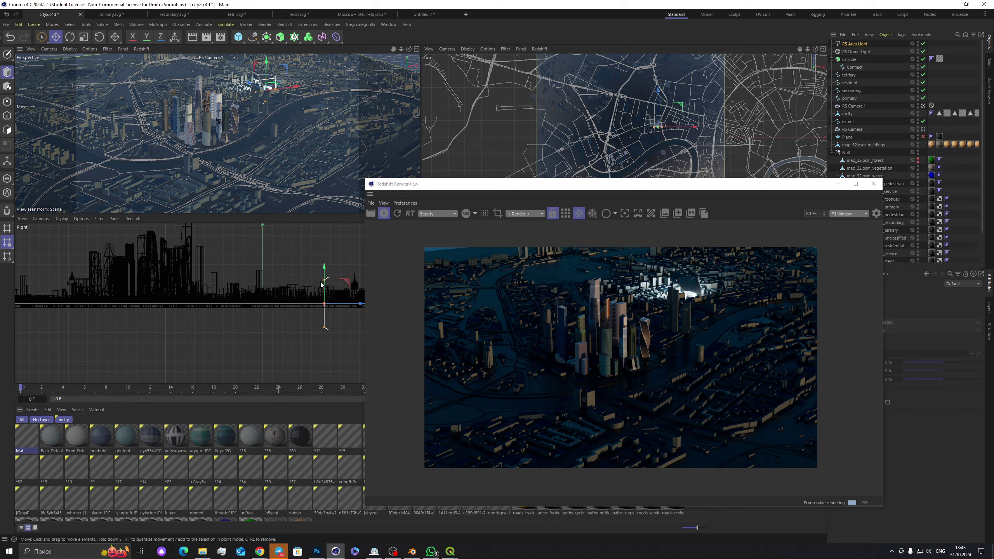
pyautogui.moveTo(325, 300); pyautogui.dragTo(336, 223)
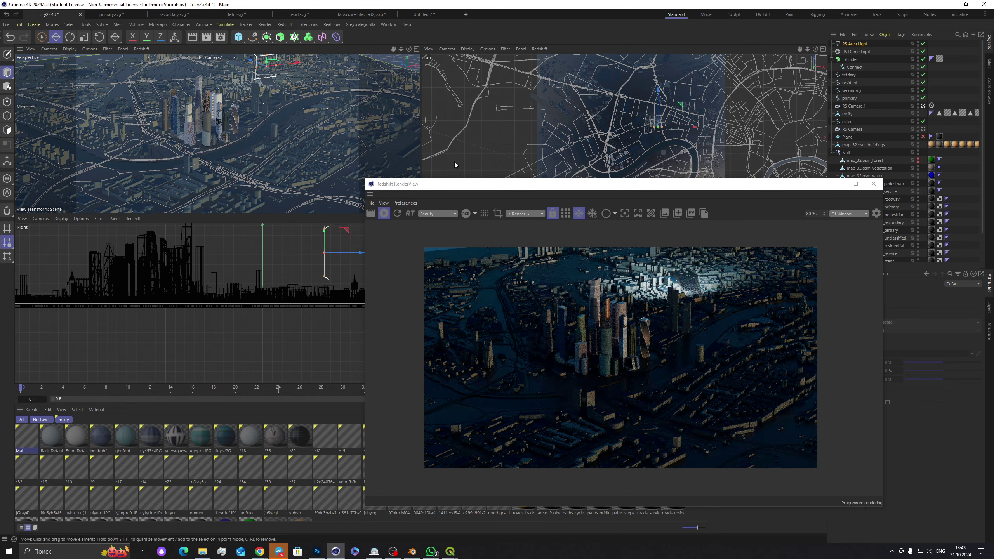
pyautogui.moveTo(687, 129); pyautogui.dragTo(615, 147)
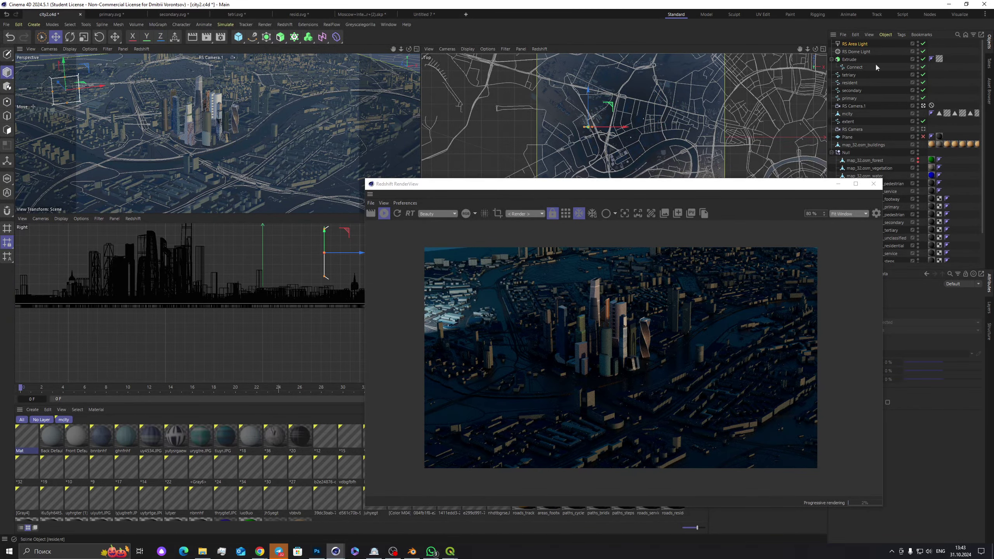
# Step: Rotate the RS Area Light to a heading of -93° and a pitch of -23° so it faces the towers
pyautogui.moveTo(769, 180); pyautogui.dragTo(638, 160)
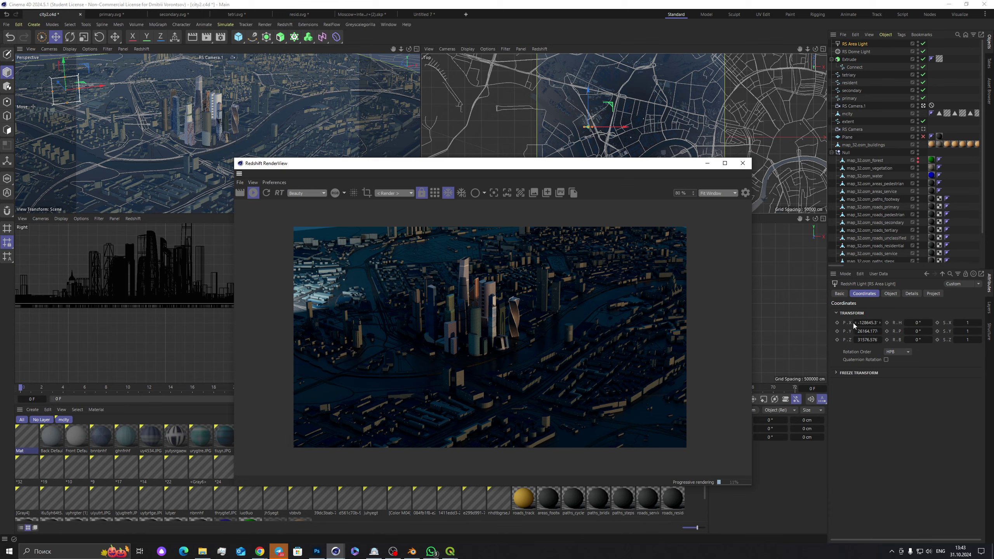
pyautogui.moveTo(918, 323); pyautogui.dragTo(881, 322)
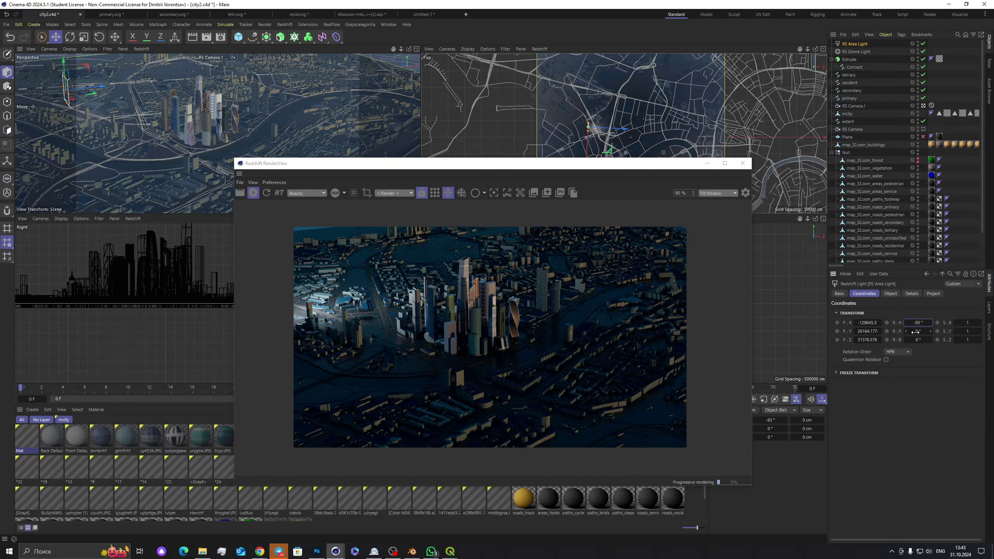
pyautogui.moveTo(915, 331); pyautogui.dragTo(906, 332)
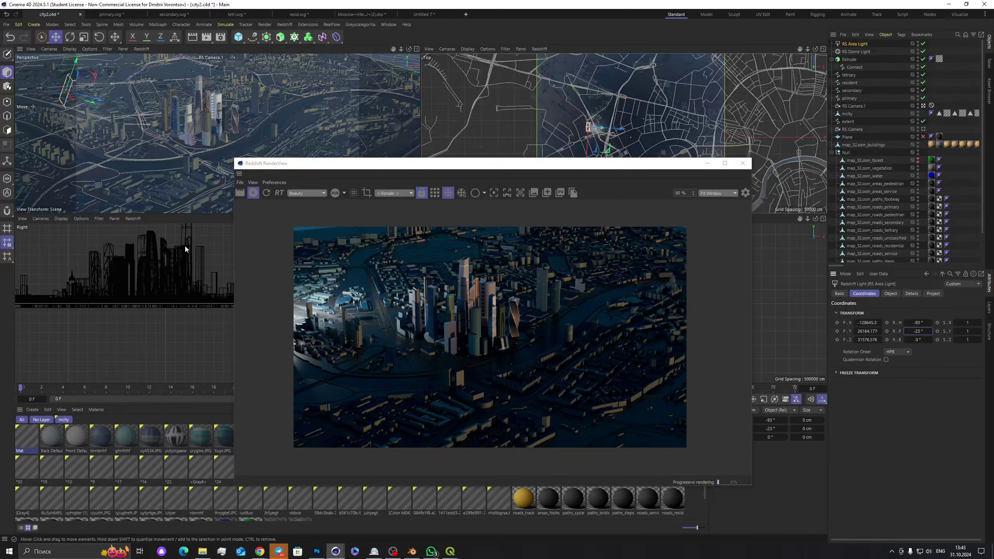
# Step: Raise the RS Area Light high above the skyline to about Y 76188 cm, at about X -107441 cm
pyautogui.scroll(-3, 162, 299)
pyautogui.scroll(1, 201, 270)
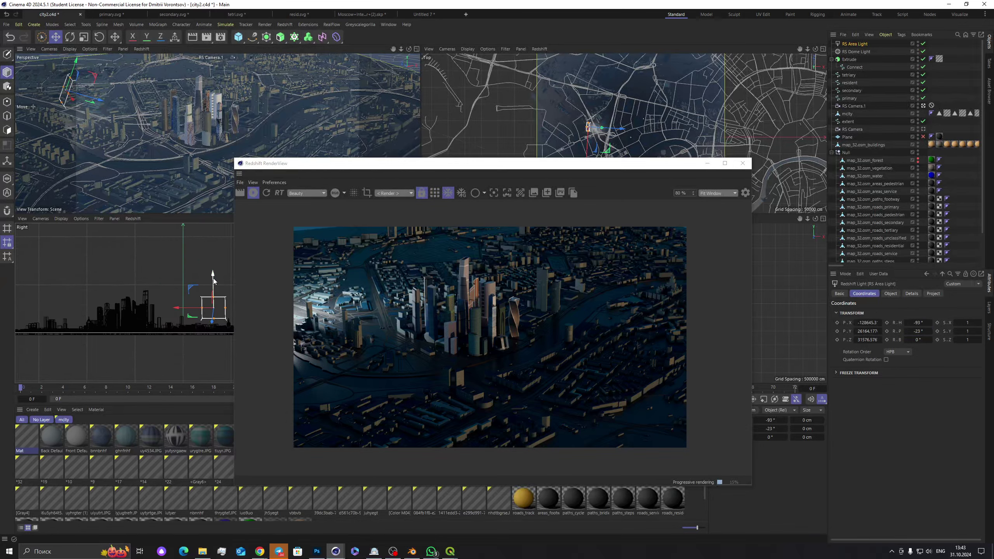
pyautogui.moveTo(214, 281); pyautogui.dragTo(232, 228)
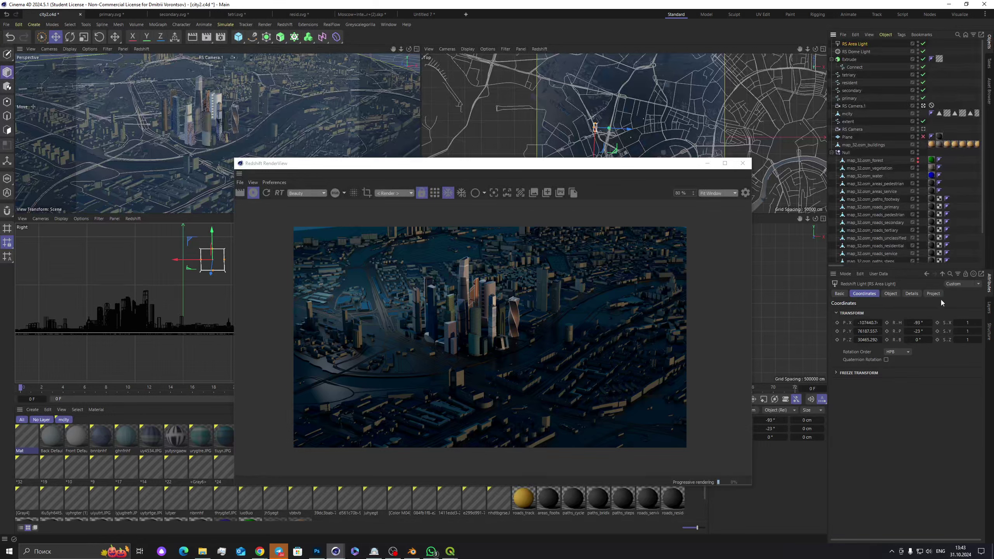
# Step: Switch the RS Area Light's color mode to Temperature, set it to 23750 K, and check the city render
pyautogui.click(891, 293)
pyautogui.click(916, 399)
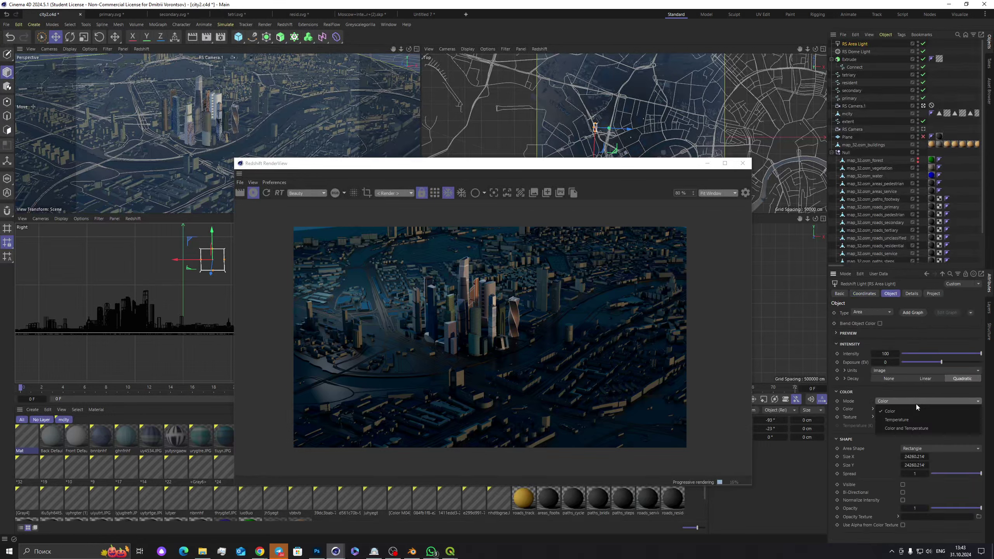
pyautogui.click(914, 421)
pyautogui.moveTo(930, 430); pyautogui.dragTo(975, 432)
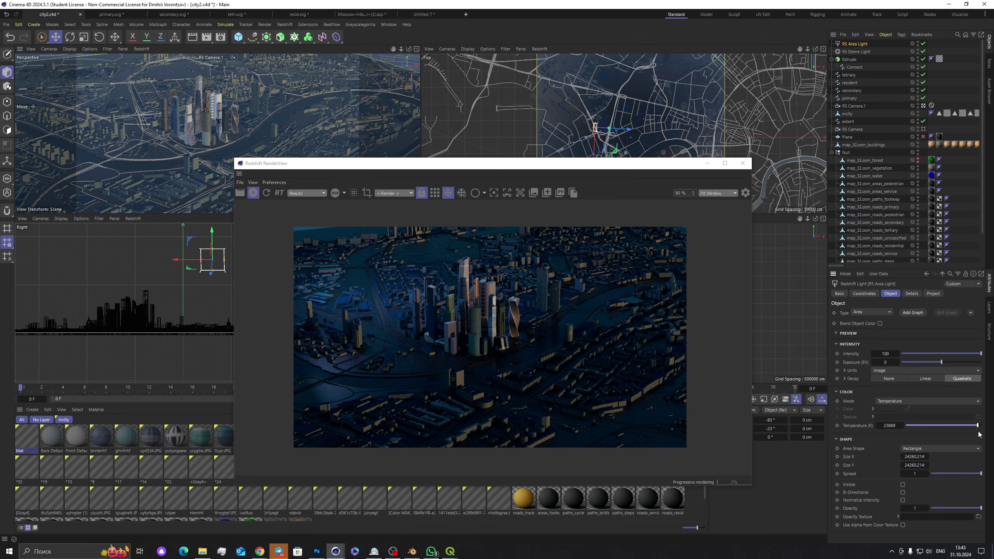
pyautogui.moveTo(529, 166); pyautogui.dragTo(445, 59)
pyautogui.scroll(-2, 394, 245)
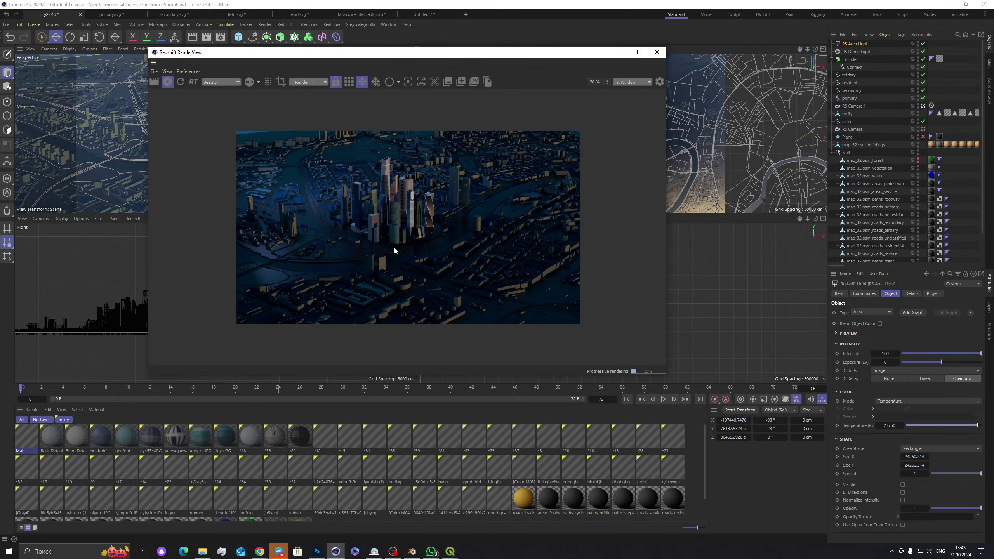
pyautogui.scroll(3, 394, 246)
pyautogui.scroll(2, 394, 249)
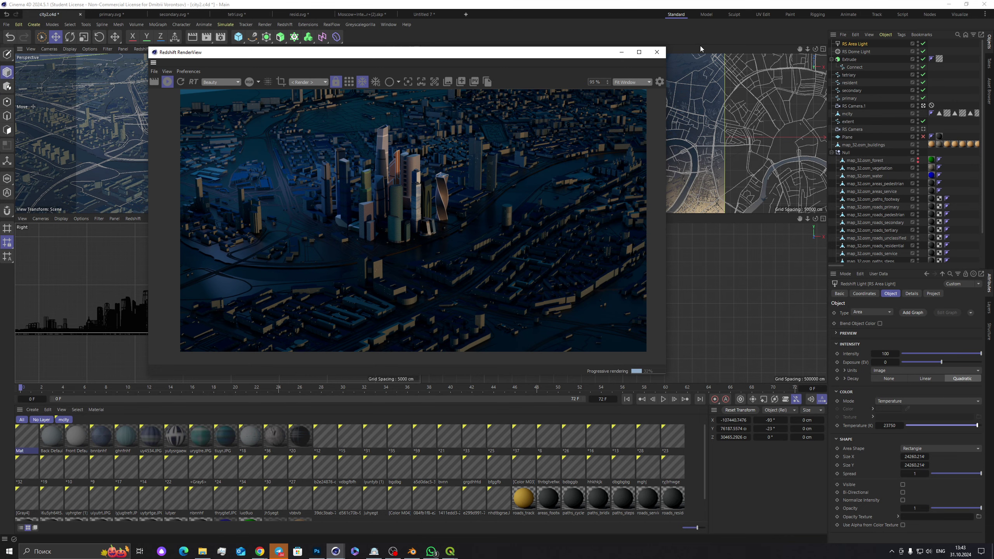
# Step: Duplicate the RS Area Light and move the copy along world axes to the southeast side, about X 175579 cm, Z -125079 cm
pyautogui.moveTo(576, 56); pyautogui.dragTo(438, 90)
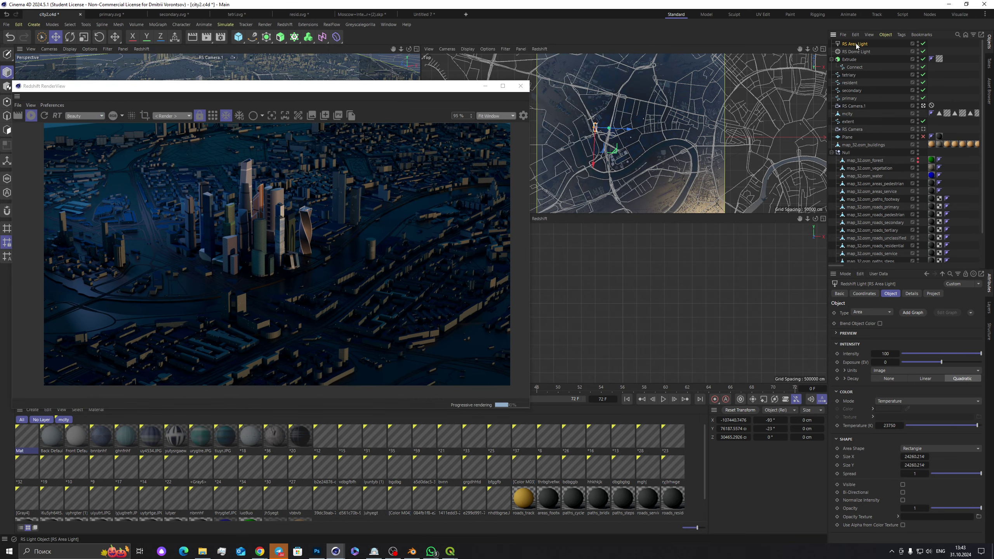
pyautogui.hotkey('ctrl', 'c')
pyautogui.hotkey('ctrl', 'v')
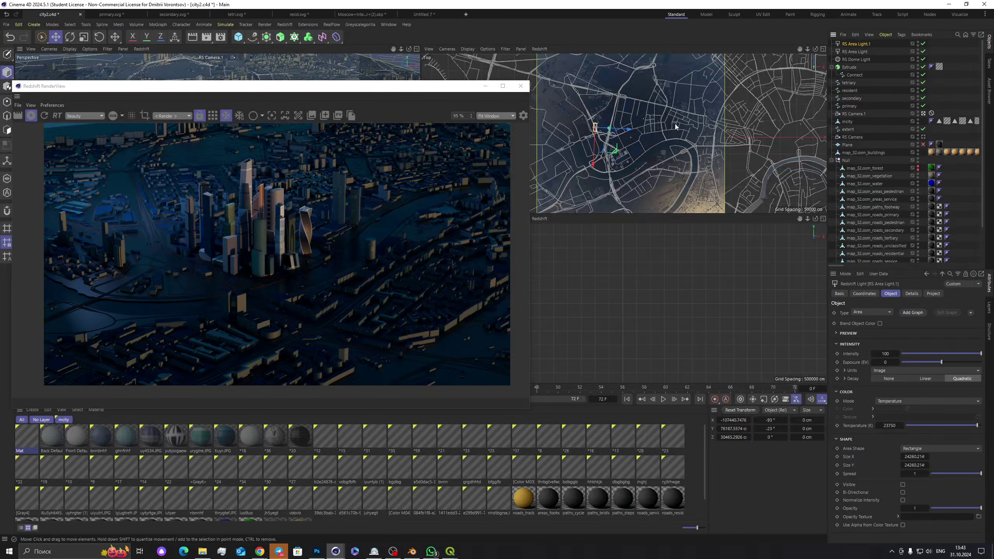
pyautogui.click(174, 37)
pyautogui.moveTo(633, 129); pyautogui.dragTo(804, 129)
pyautogui.moveTo(766, 95); pyautogui.dragTo(706, 180)
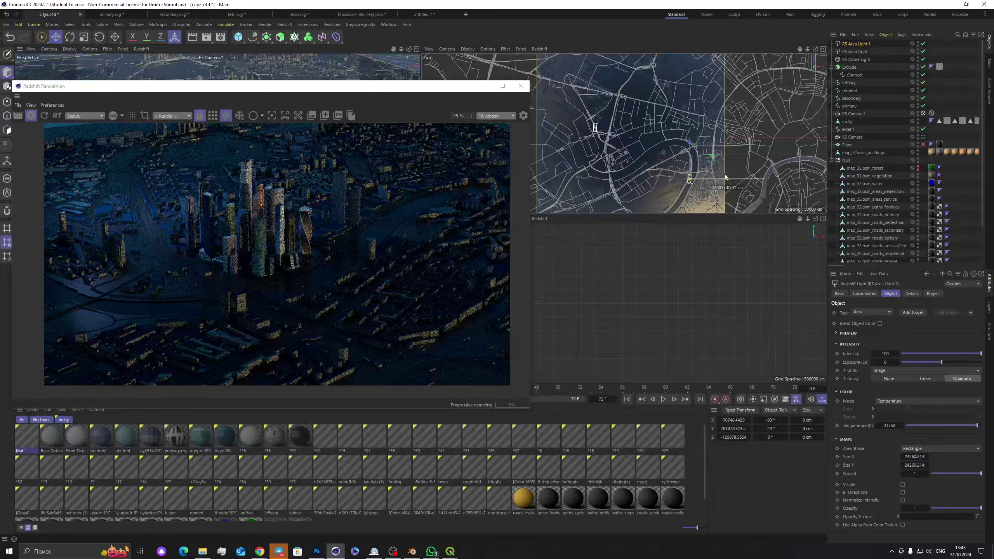
# Step: Turn RS Area Light.1 to a heading of 64° and set its exposure to 1.353 and color temperature to 2322 K
pyautogui.click(876, 294)
pyautogui.moveTo(920, 322); pyautogui.dragTo(972, 322)
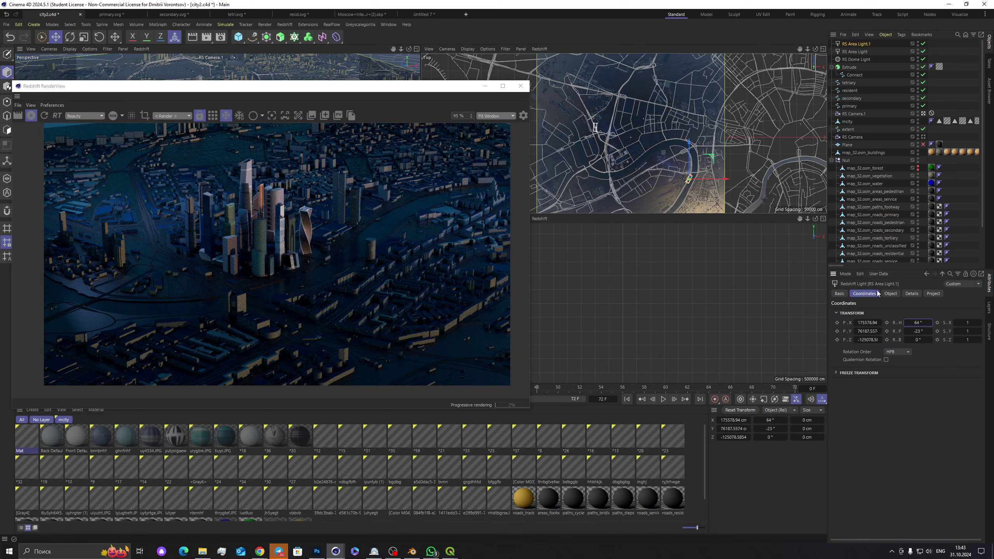
pyautogui.click(894, 295)
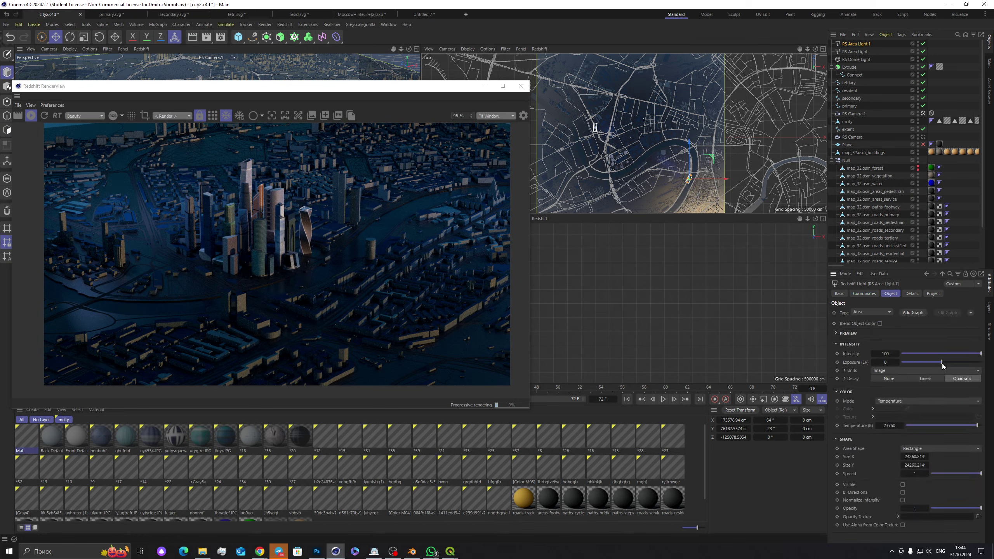
pyautogui.moveTo(942, 364); pyautogui.dragTo(948, 363)
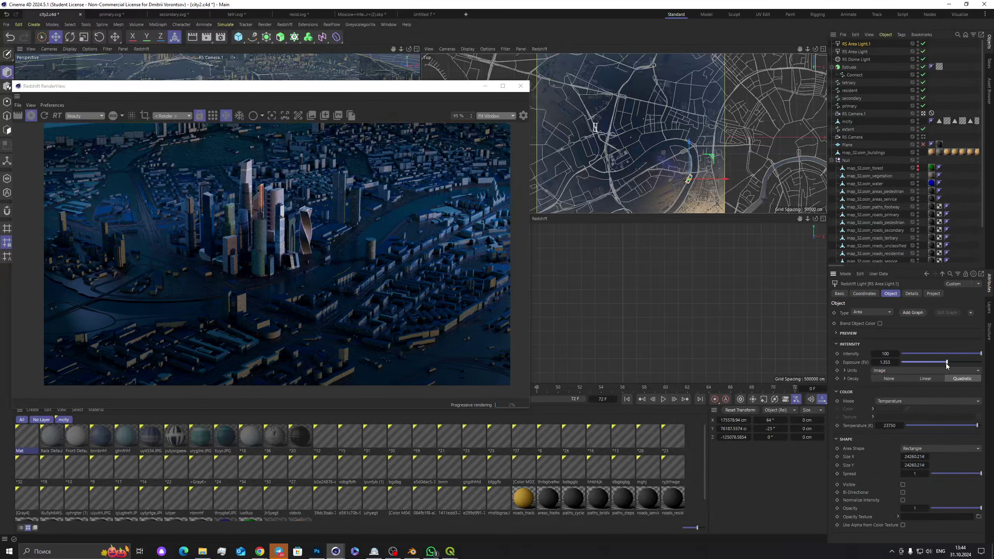
pyautogui.moveTo(920, 425); pyautogui.dragTo(907, 429)
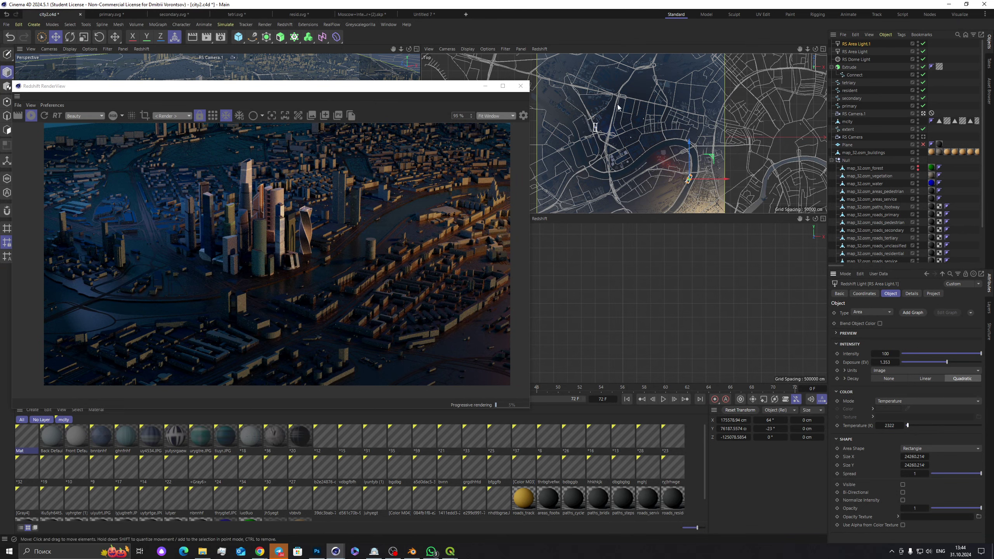
# Step: Set the original RS Area Light's intensity to 85.75 and save the project
pyautogui.click(853, 52)
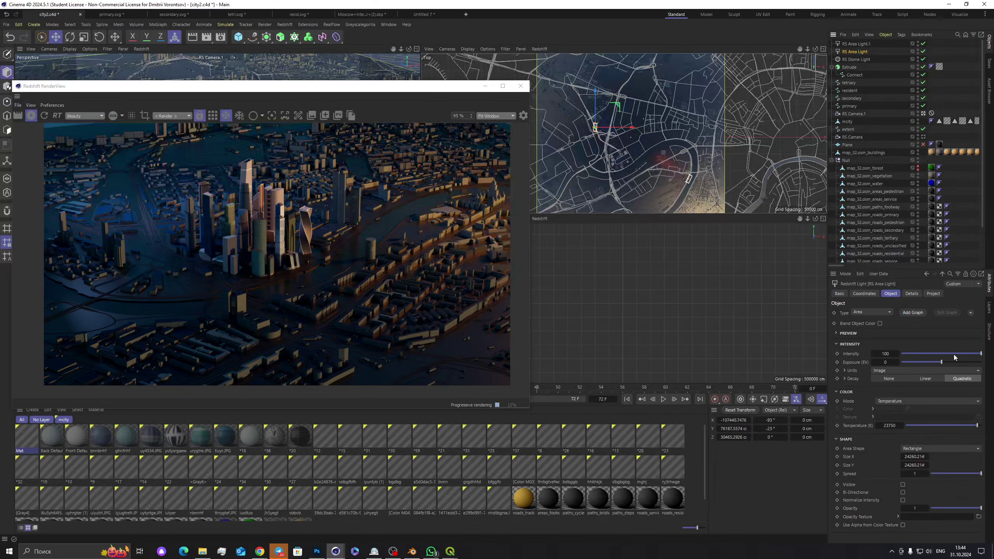
pyautogui.moveTo(981, 355); pyautogui.dragTo(971, 355)
pyautogui.moveTo(412, 93); pyautogui.dragTo(595, 74)
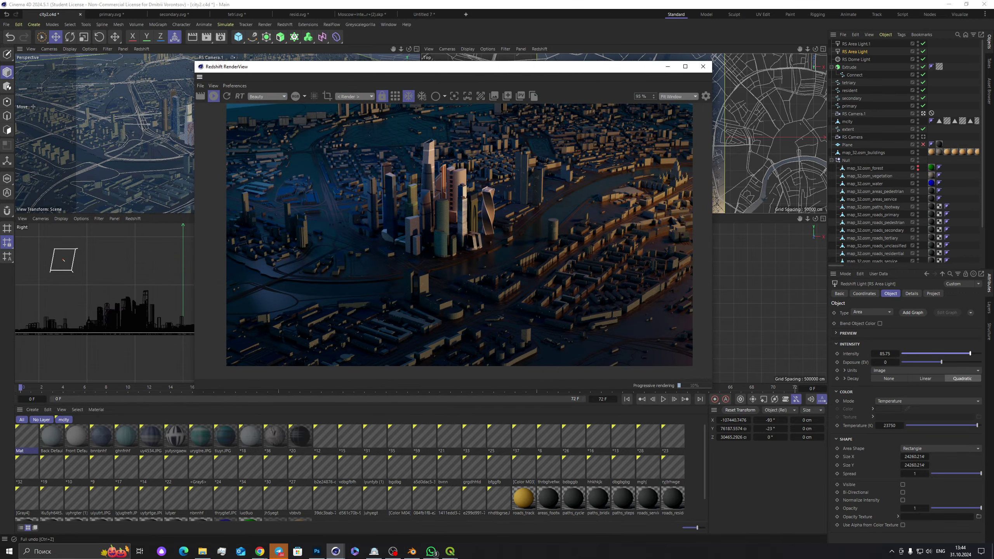
pyautogui.click(7, 26)
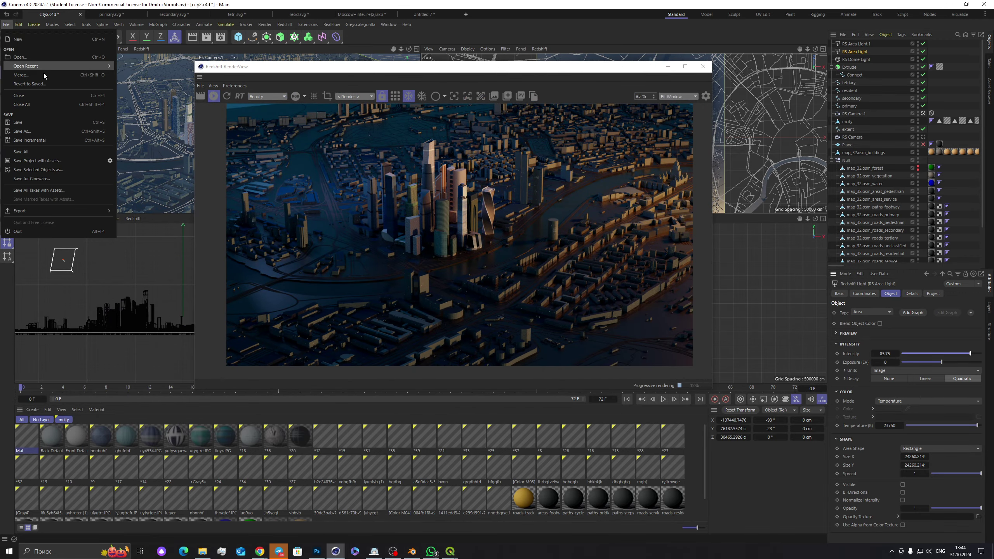
pyautogui.click(30, 124)
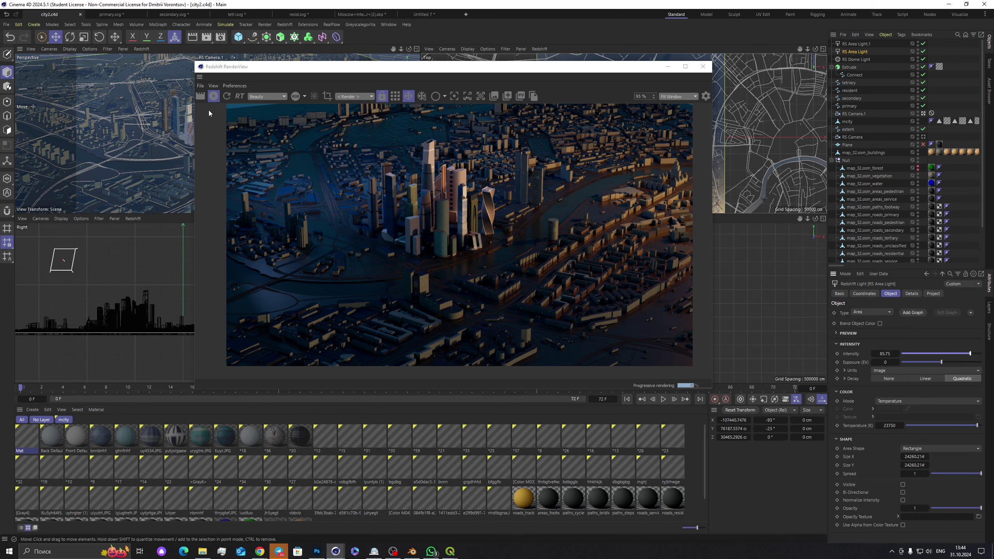
# Step: Save the city project and shift the Redshift RenderView window aside to uncover more of the top view
pyautogui.click(6, 26)
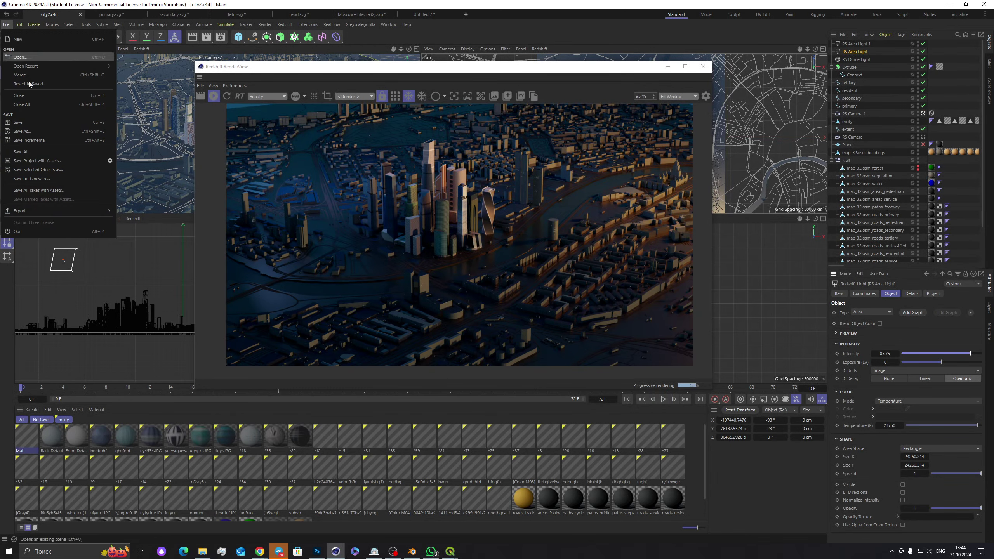
pyautogui.click(42, 123)
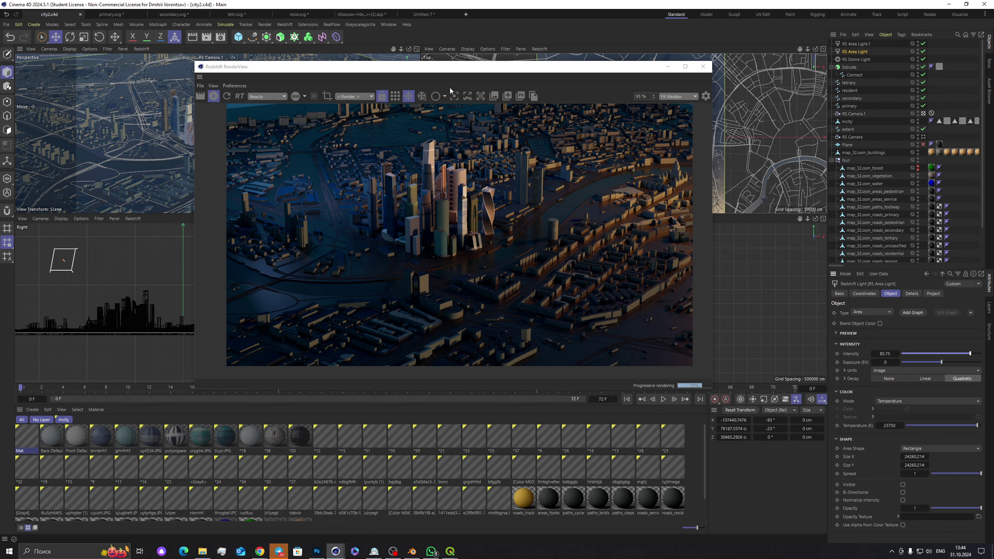
pyautogui.moveTo(487, 73); pyautogui.dragTo(410, 75)
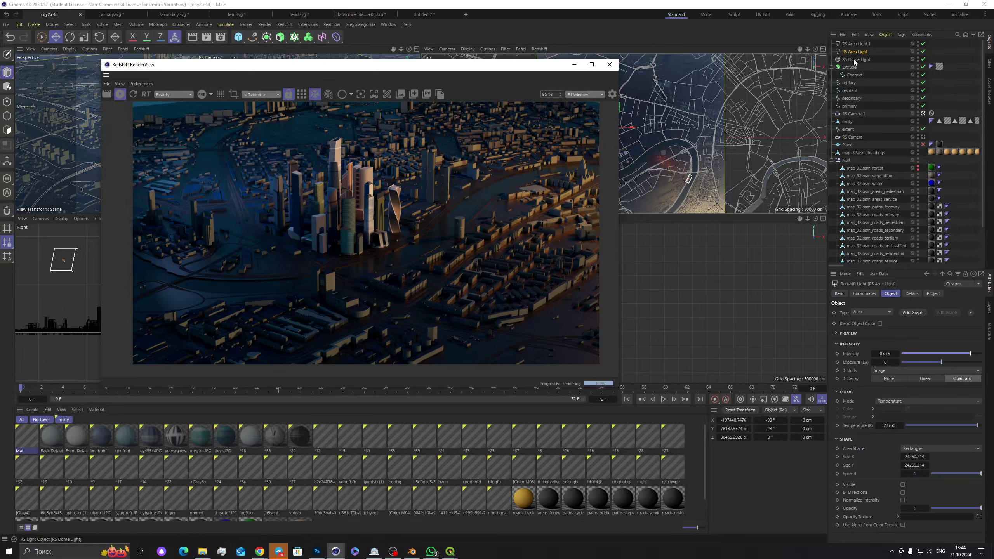
# Step: Add a Redshift Object tag to the primary road spline and set its curve mode to Hair Strands
pyautogui.click(852, 105)
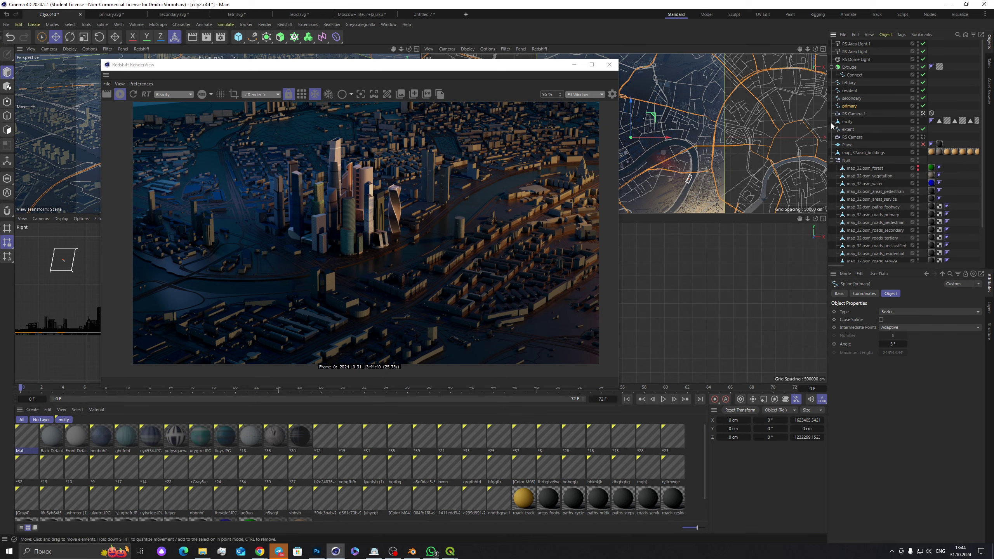
pyautogui.rightClick(847, 108)
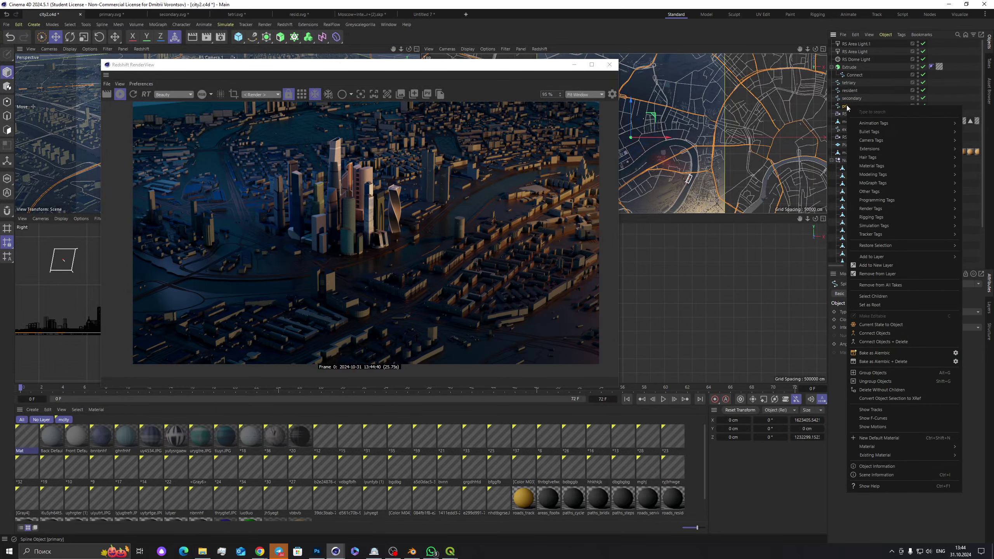
pyautogui.moveTo(879, 225)
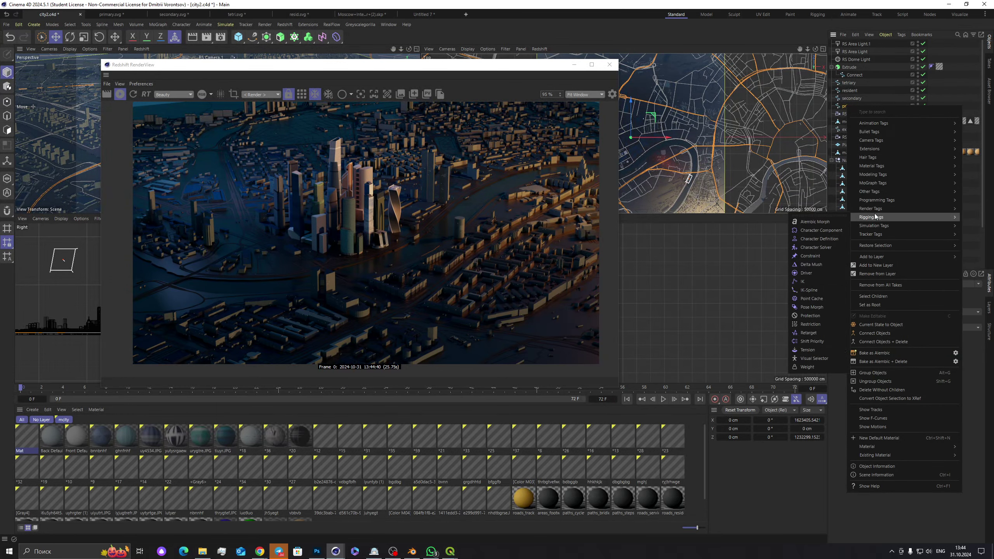
pyautogui.click(829, 242)
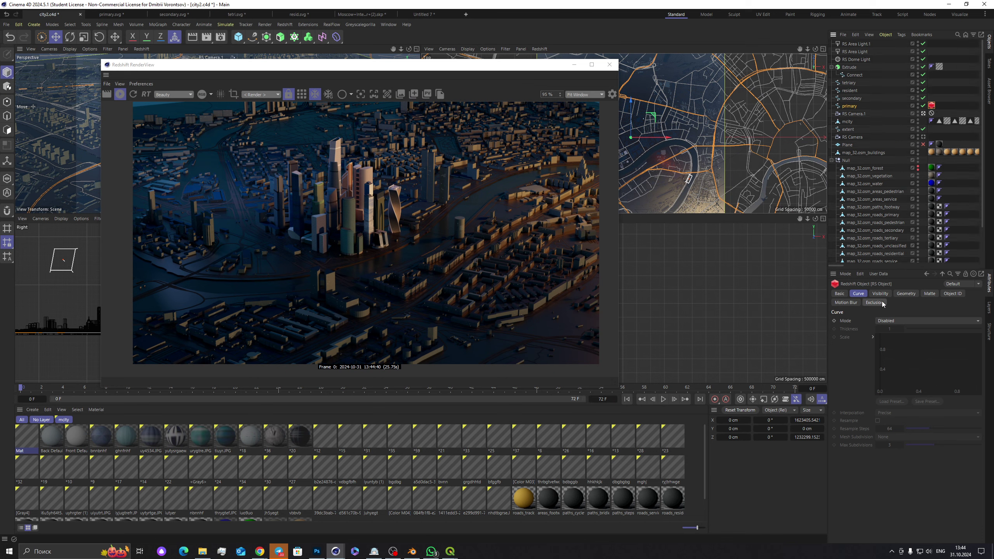
pyautogui.click(907, 320)
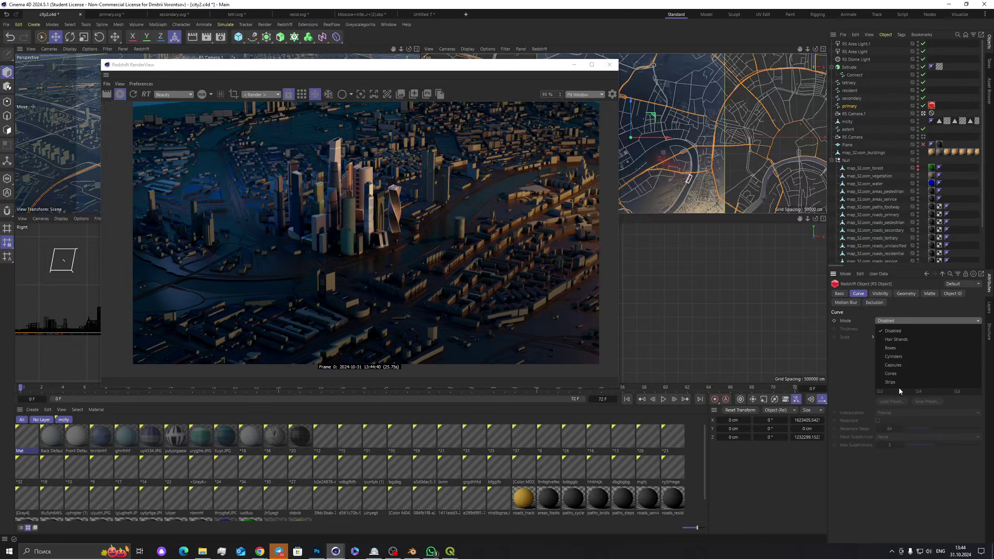
pyautogui.click(908, 339)
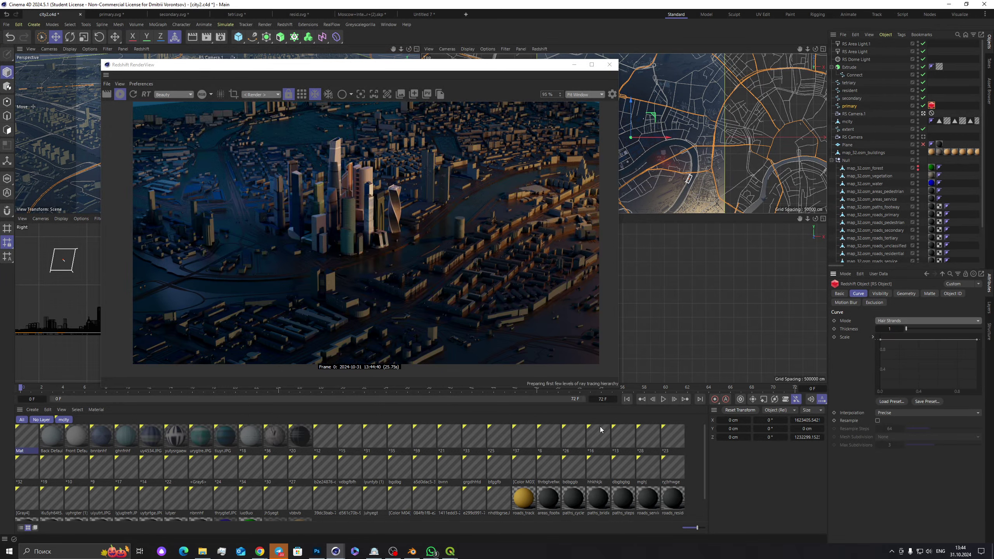
# Step: Create a new Redshift material among the materials without a layer and open it in the Node Editor
pyautogui.click(41, 420)
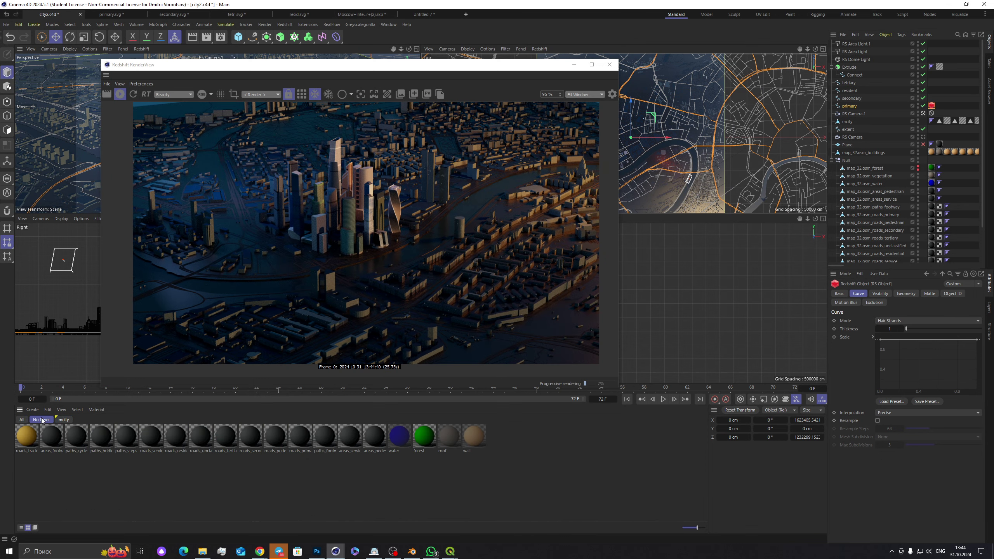
pyautogui.doubleClick(63, 471)
pyautogui.doubleClick(28, 437)
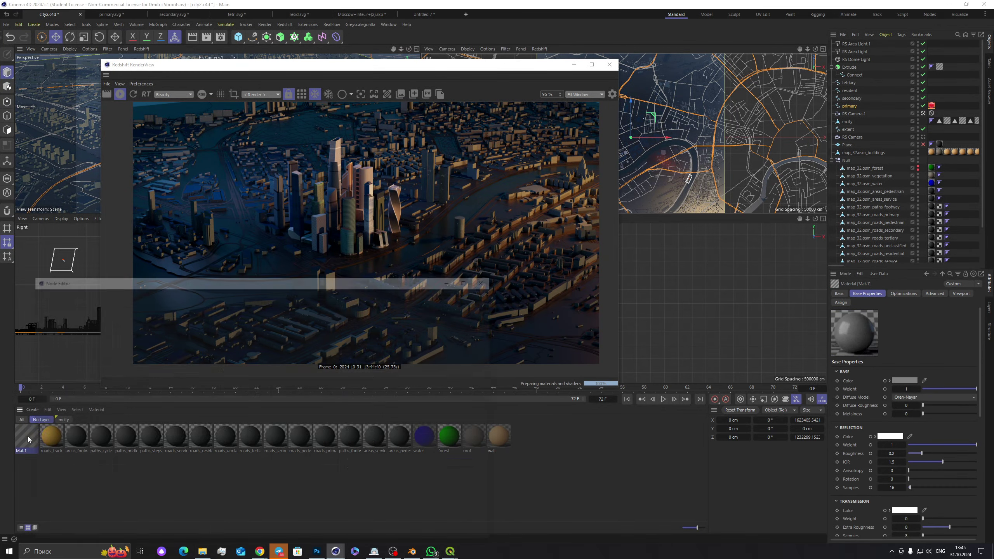
pyautogui.moveTo(193, 387); pyautogui.dragTo(183, 378)
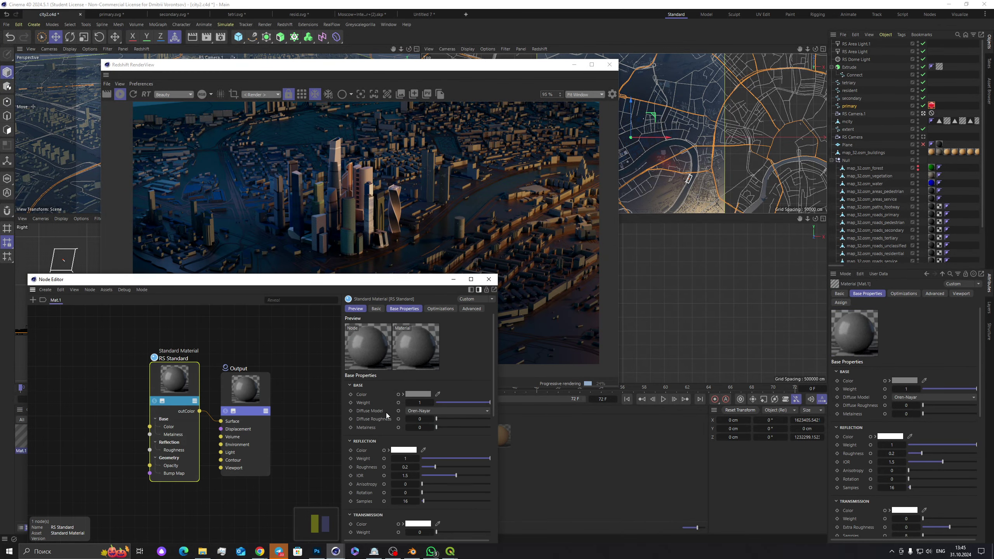
# Step: Search the node library for "mate" and add an Incandescent node to the new material's graph
pyautogui.click(32, 300)
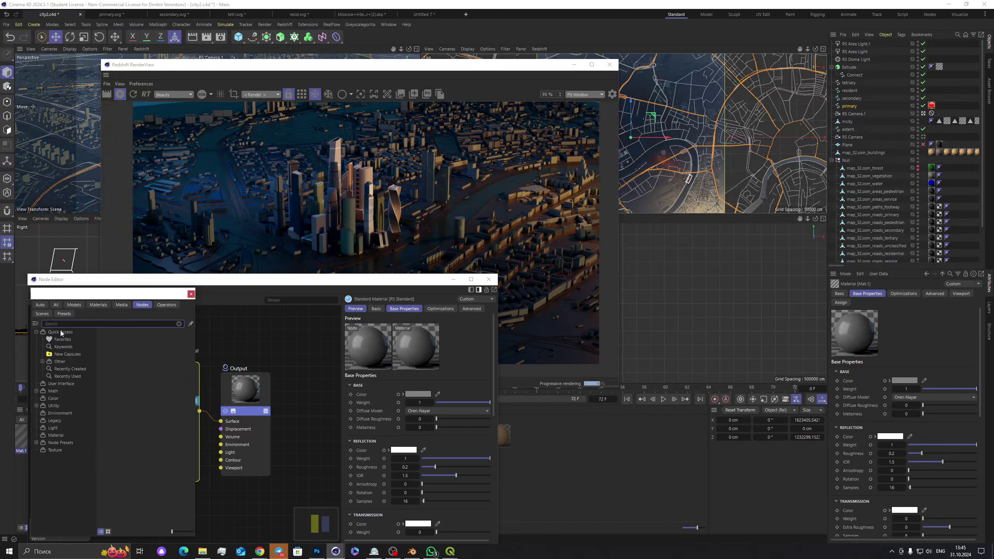
pyautogui.write('e')
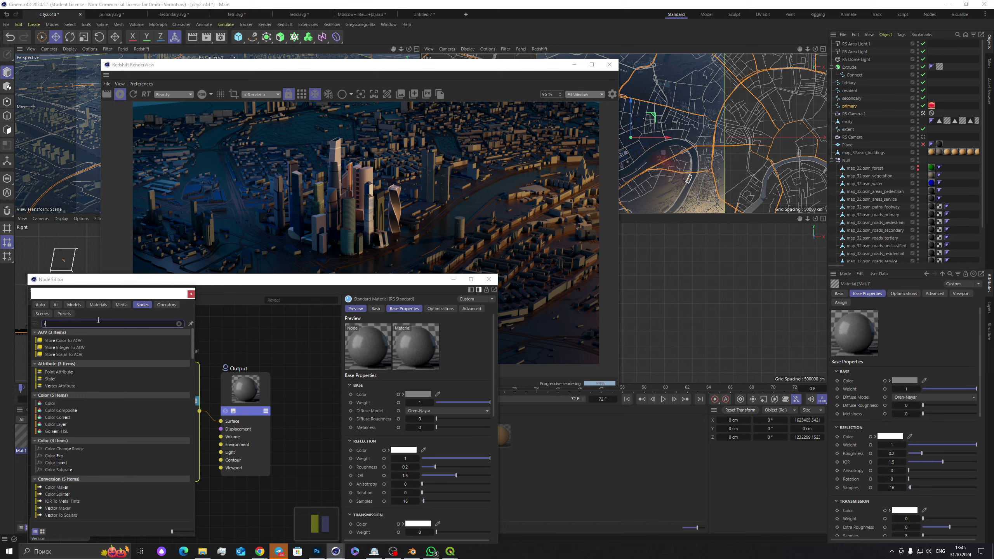
pyautogui.write('ma')
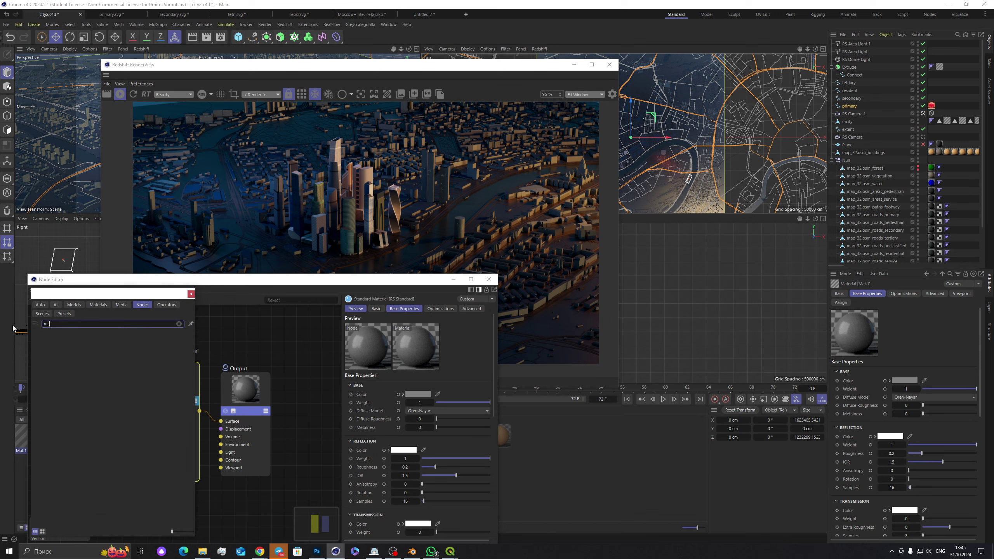
pyautogui.write('te')
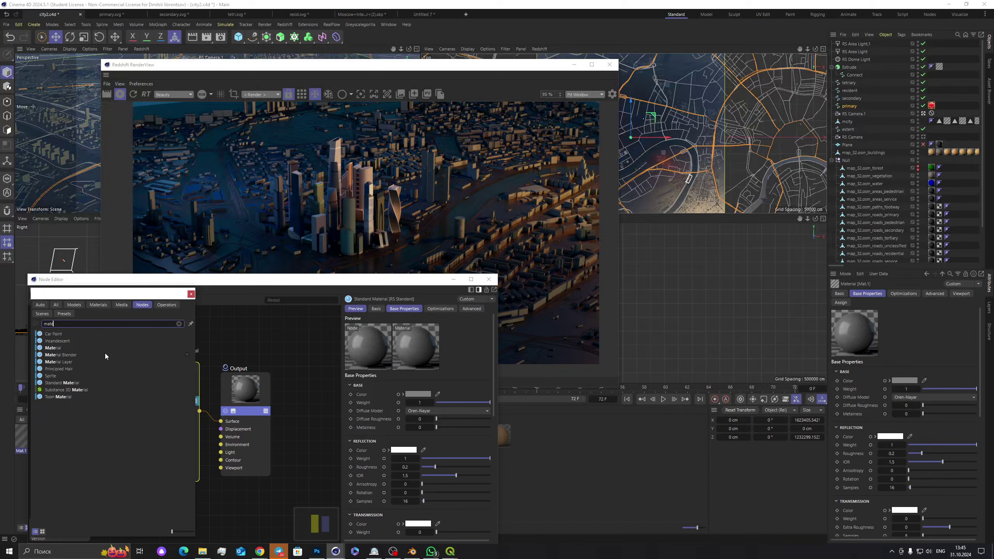
pyautogui.moveTo(67, 341); pyautogui.dragTo(242, 343)
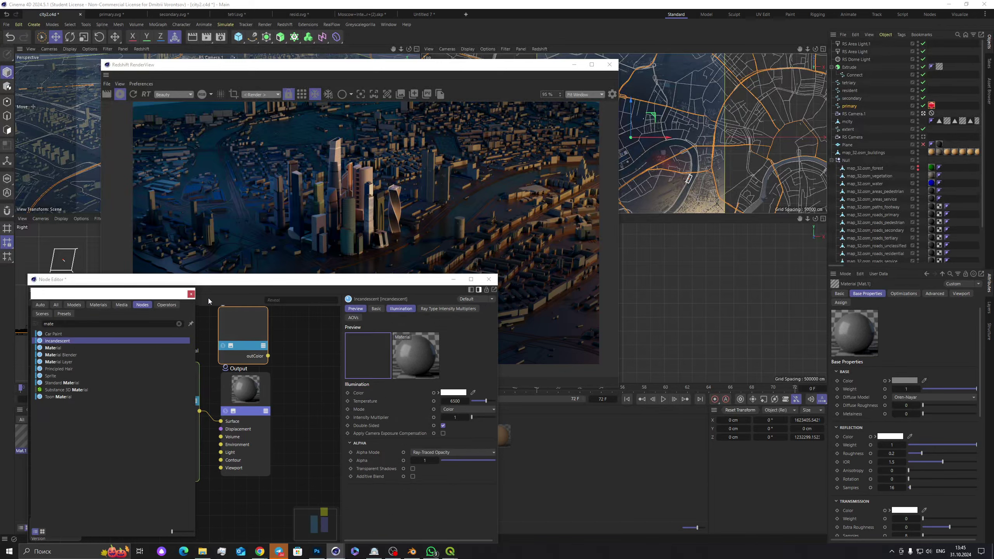
# Step: Connect the Incandescent node to the Output's Surface, delete the Standard Material node and space out the remaining nodes
pyautogui.moveTo(185, 390); pyautogui.dragTo(144, 441)
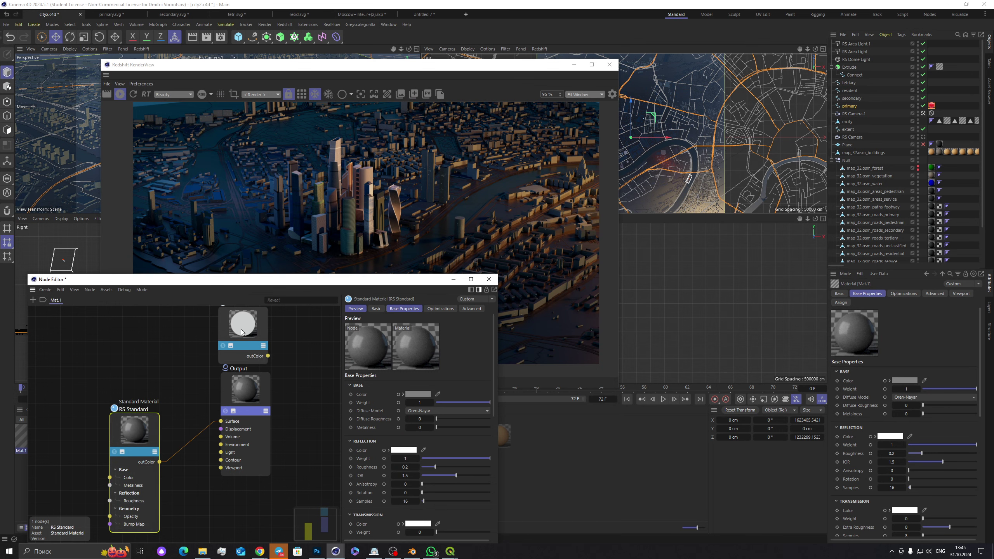
pyautogui.moveTo(251, 339); pyautogui.dragTo(220, 421)
pyautogui.click(140, 421)
pyautogui.press('Delete')
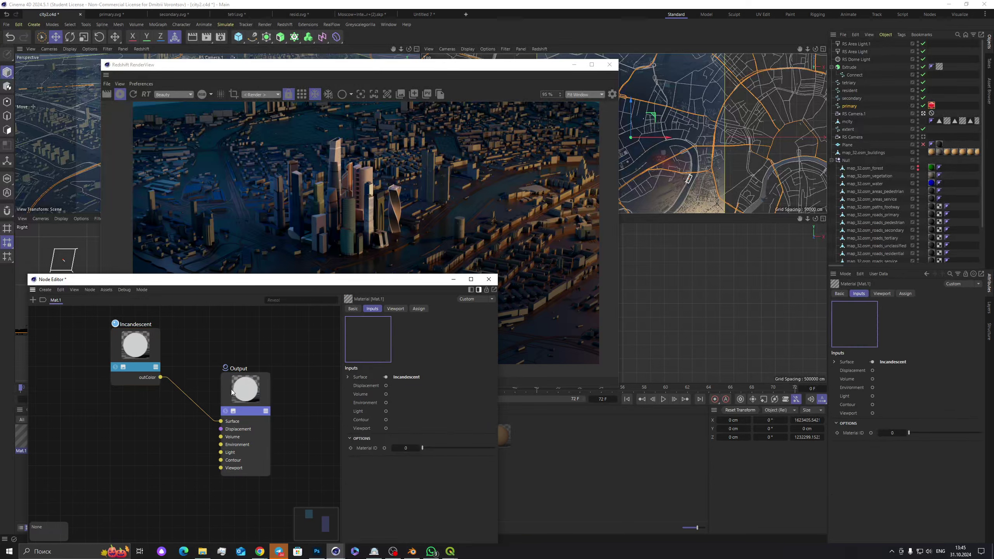
pyautogui.moveTo(245, 389); pyautogui.dragTo(281, 381)
pyautogui.moveTo(148, 346); pyautogui.dragTo(161, 368)
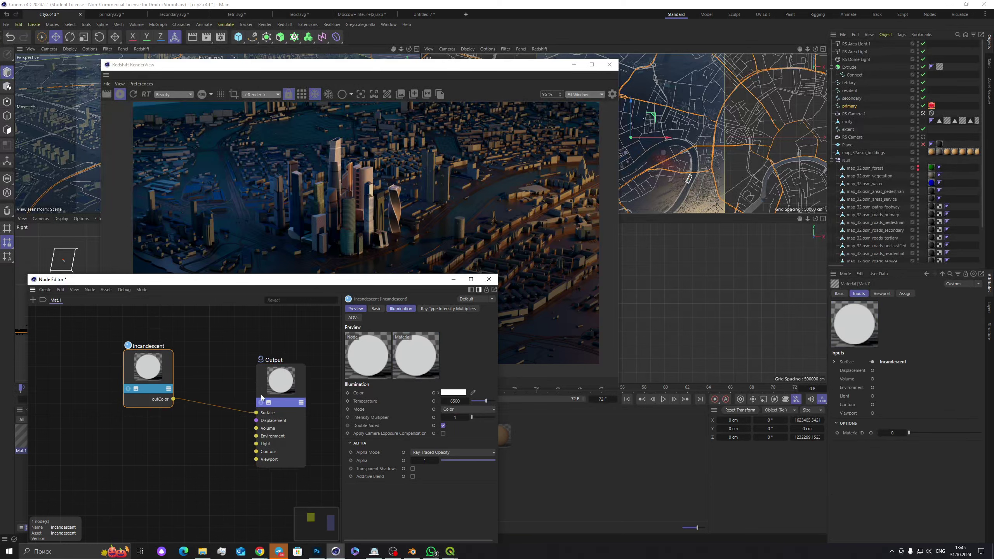
# Step: Add Color and Color Correct nodes to the graph and arrange them ahead of the Incandescent node
pyautogui.doubleClick(58, 319)
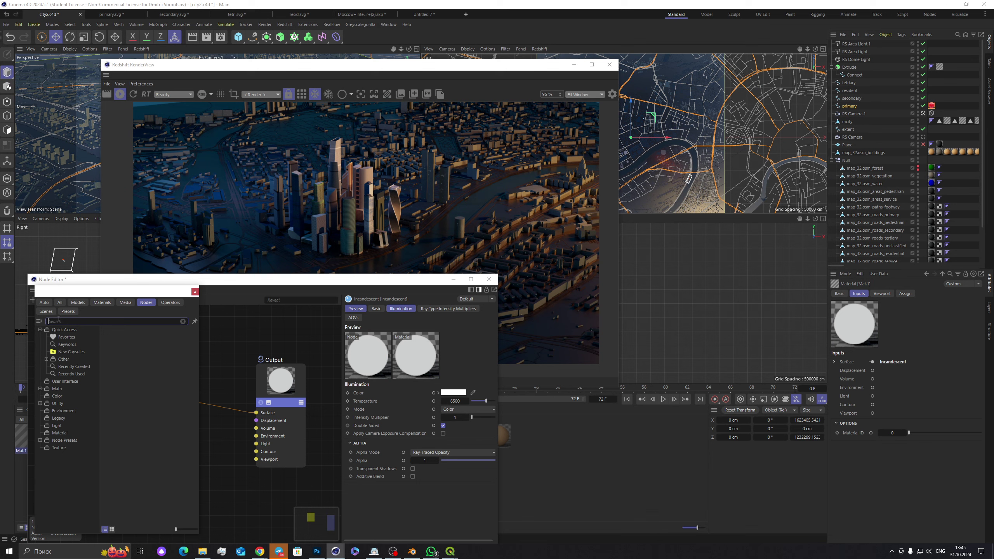
pyautogui.write('colo')
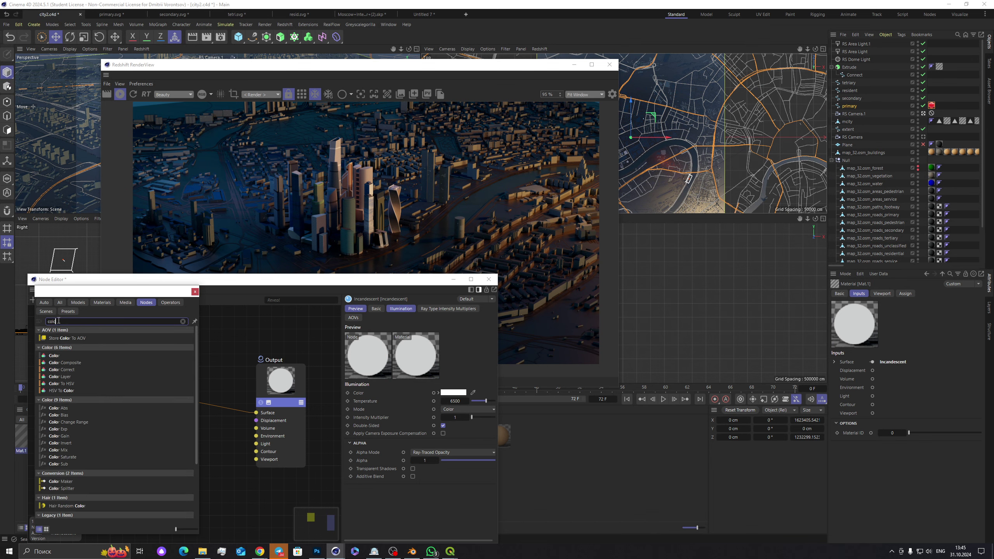
pyautogui.moveTo(54, 355); pyautogui.dragTo(257, 336)
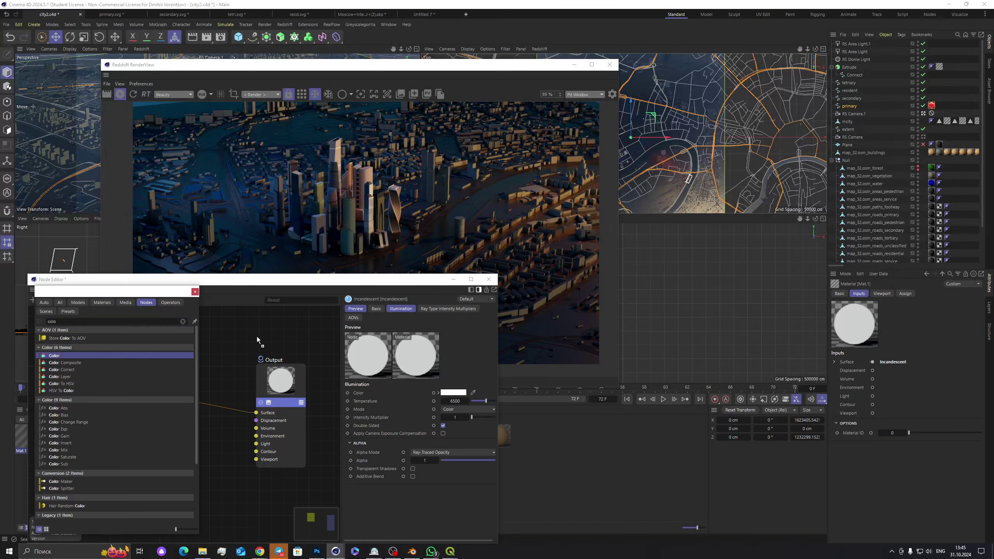
pyautogui.moveTo(72, 371); pyautogui.dragTo(93, 354)
pyautogui.scroll(-3, 282, 438)
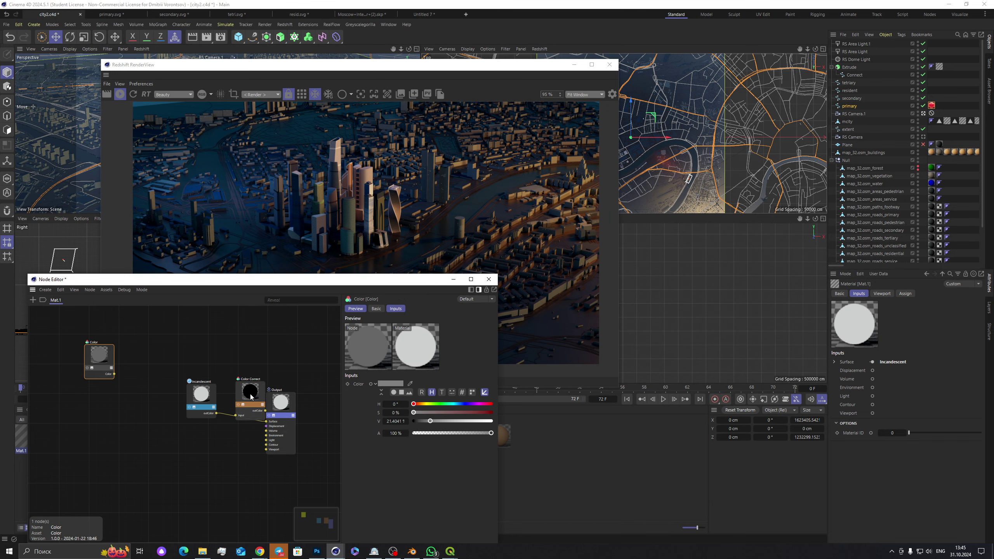
pyautogui.moveTo(251, 398); pyautogui.dragTo(145, 382)
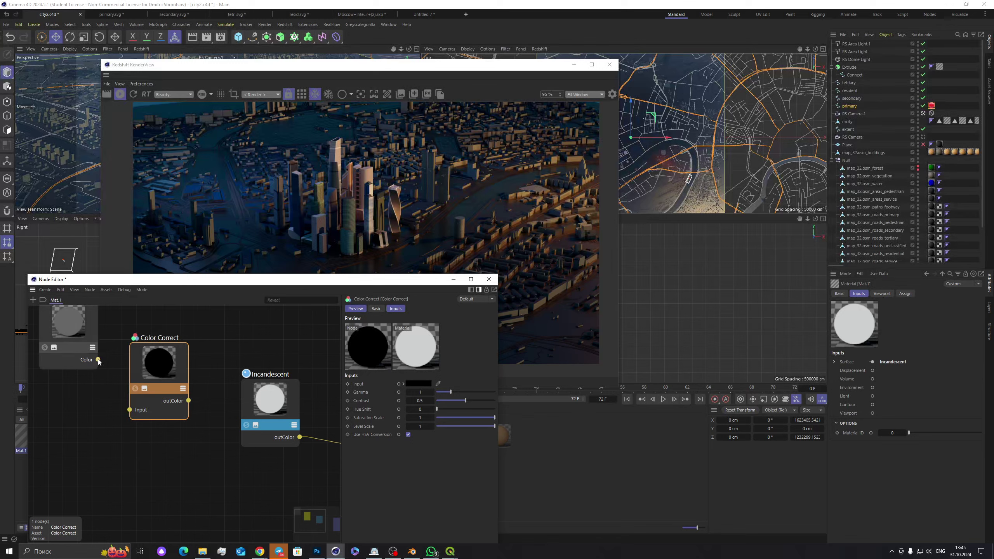
# Step: Link the Color node into Color Correct's input and Color Correct's output into the Incandescent node's illumination Color
pyautogui.moveTo(98, 359); pyautogui.dragTo(129, 410)
pyautogui.moveTo(188, 401); pyautogui.dragTo(272, 398)
pyautogui.moveTo(315, 418)
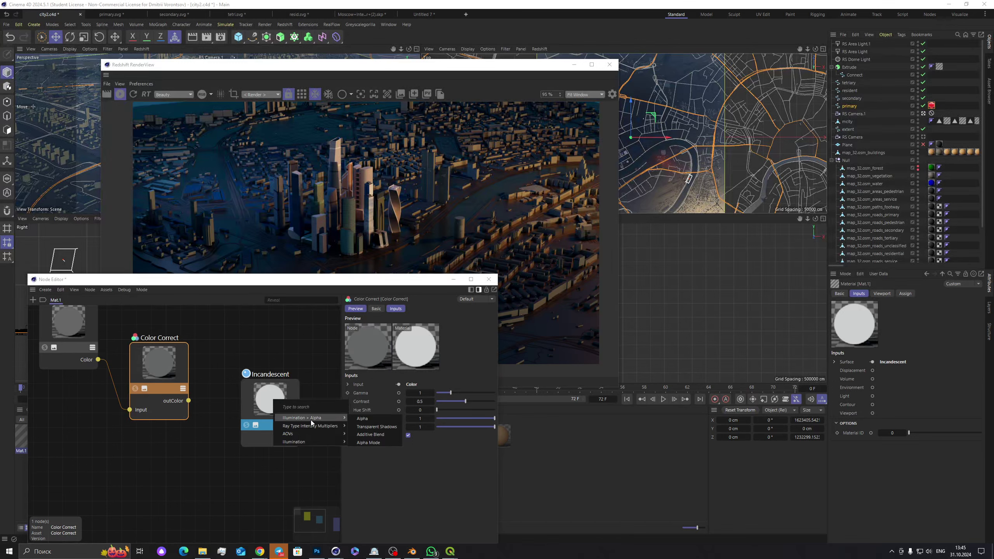
pyautogui.moveTo(301, 441)
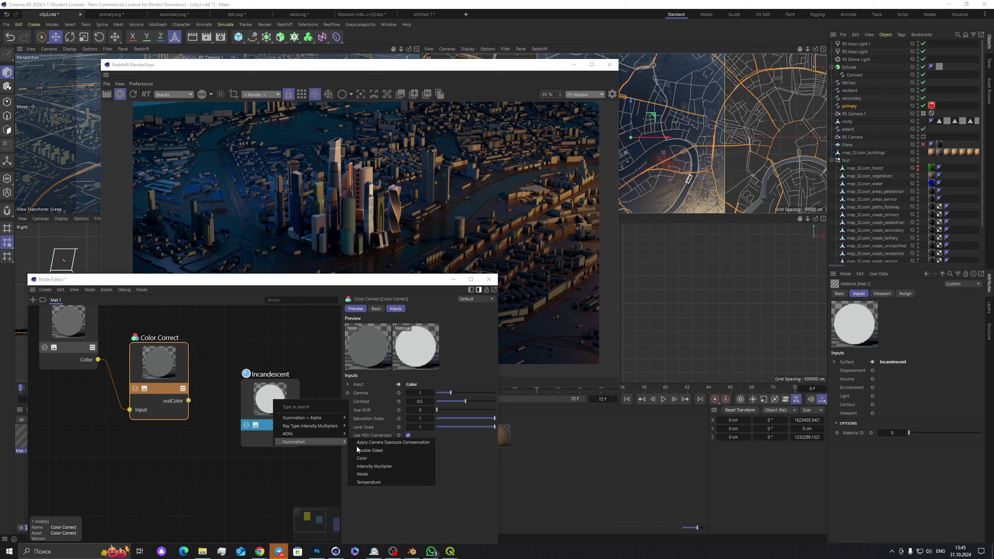
pyautogui.click(376, 459)
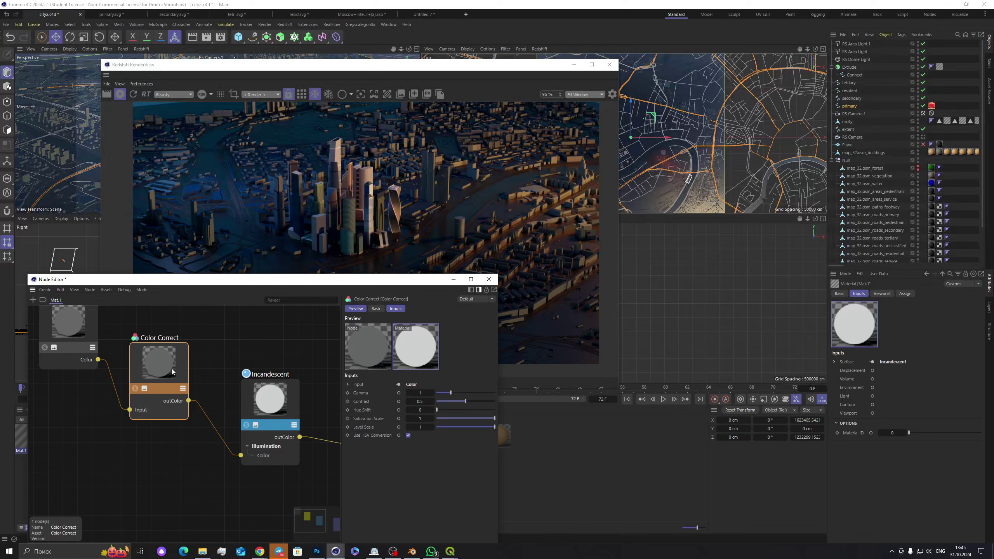
# Step: Set the Incandescent node's intensity multiplier to 40 and select the Color node
pyautogui.click(266, 401)
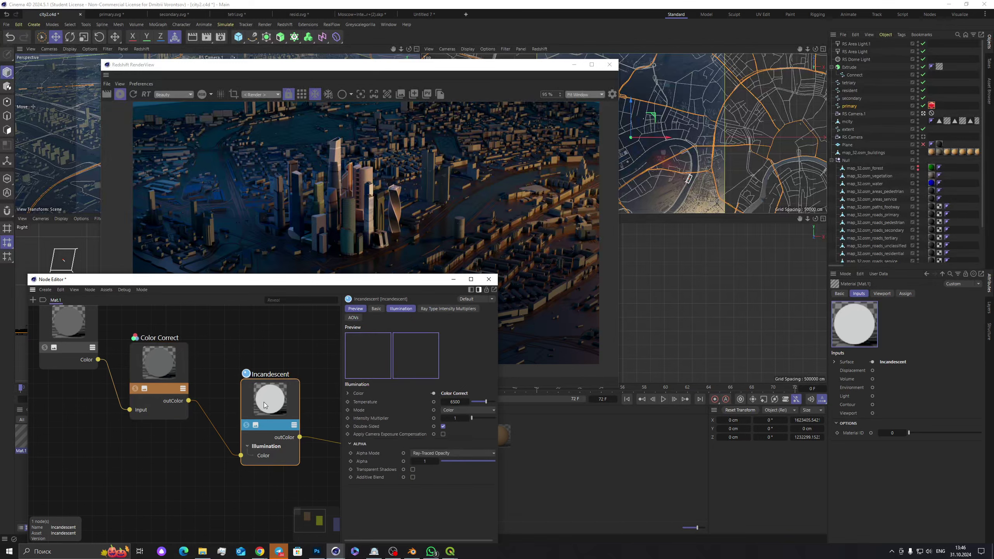
pyautogui.click(455, 417)
pyautogui.write('40')
pyautogui.press('Return')
pyautogui.moveTo(76, 324); pyautogui.dragTo(68, 323)
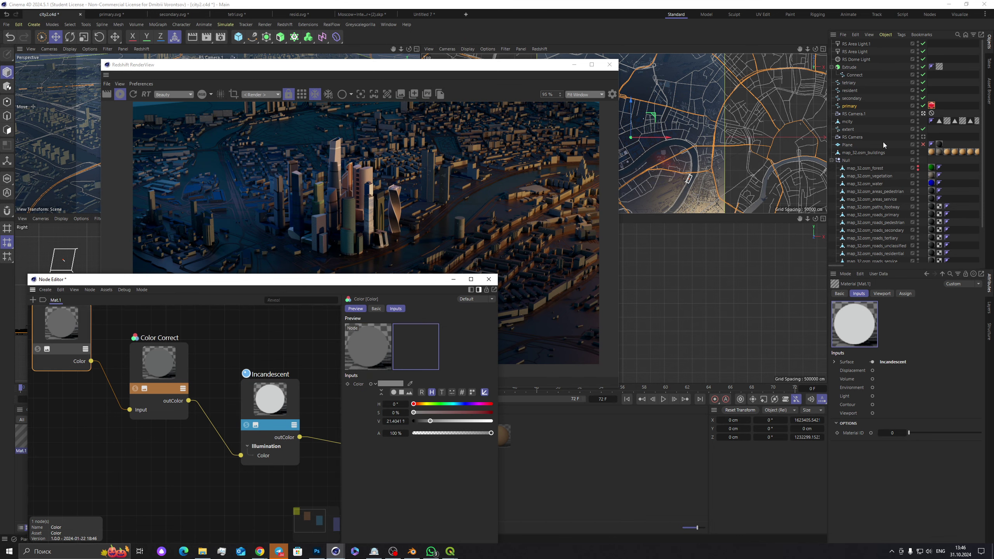
# Step: Set the hair strand thickness in the primary spline's Redshift Object tag to 100
pyautogui.click(932, 113)
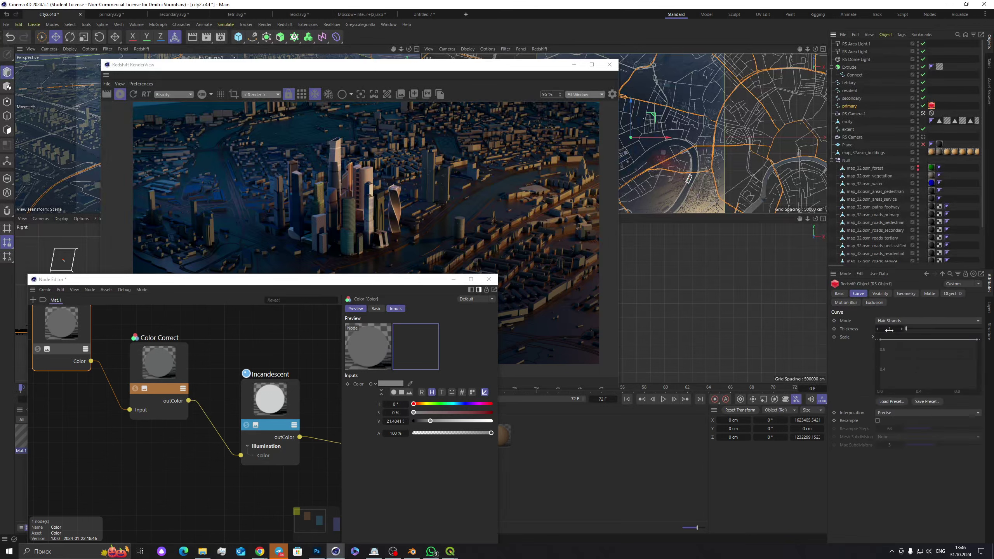
pyautogui.click(889, 329)
pyautogui.write('10')
pyautogui.press('Return')
pyautogui.click(894, 328)
pyautogui.write('100')
pyautogui.press('Return')
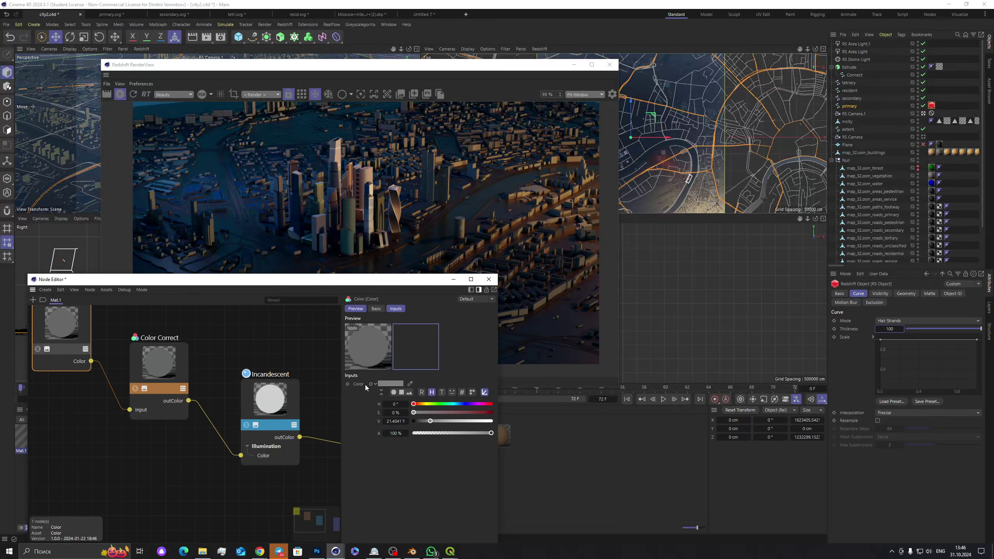
# Step: Set the Color node to orange with hue 30°, saturation 100% and value 100%, and lower Color Correct's gamma to 0.436
pyautogui.click(421, 405)
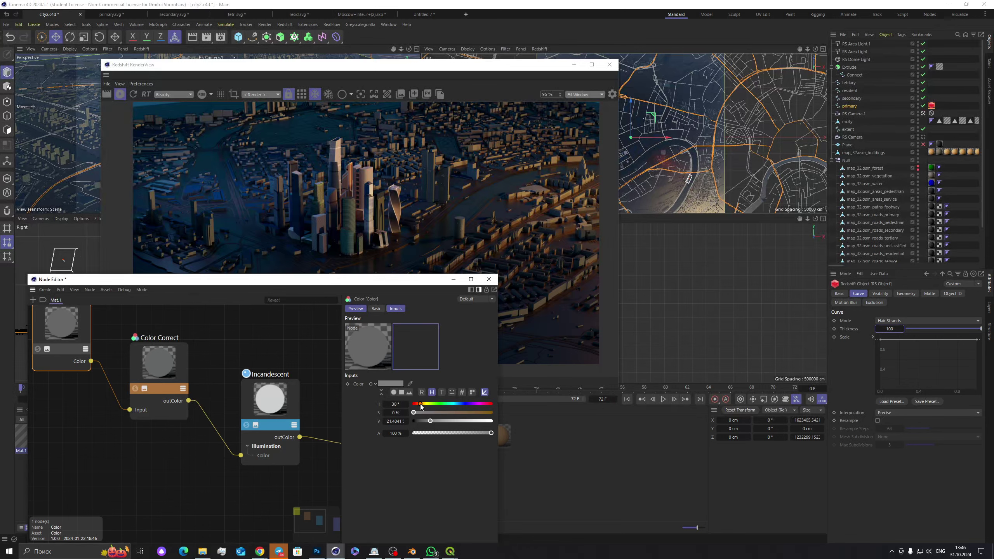
pyautogui.click(489, 421)
pyautogui.click(492, 413)
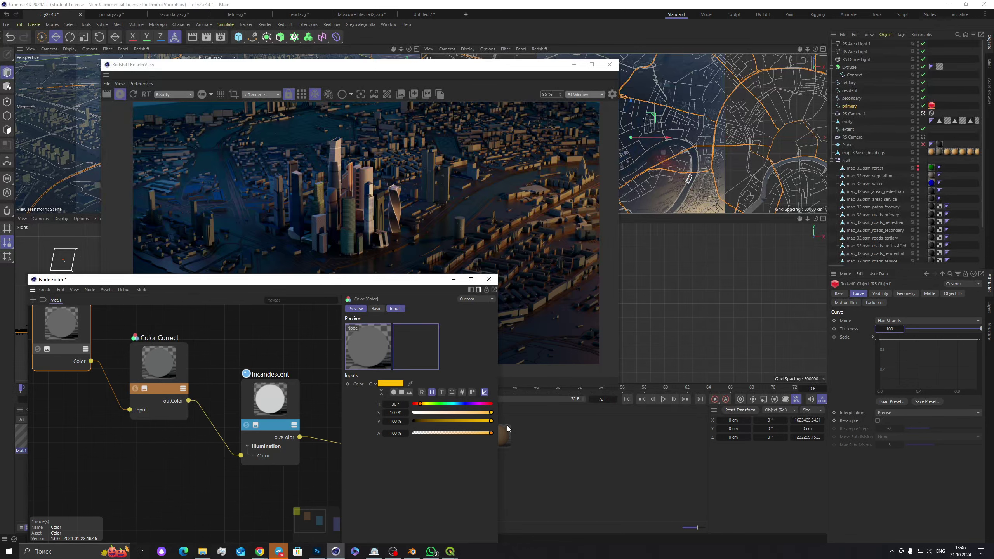
pyautogui.click(151, 352)
pyautogui.moveTo(451, 392)
pyautogui.mouseDown()
pyautogui.moveTo(467, 393)
pyautogui.moveTo(443, 393)
pyautogui.mouseUp()
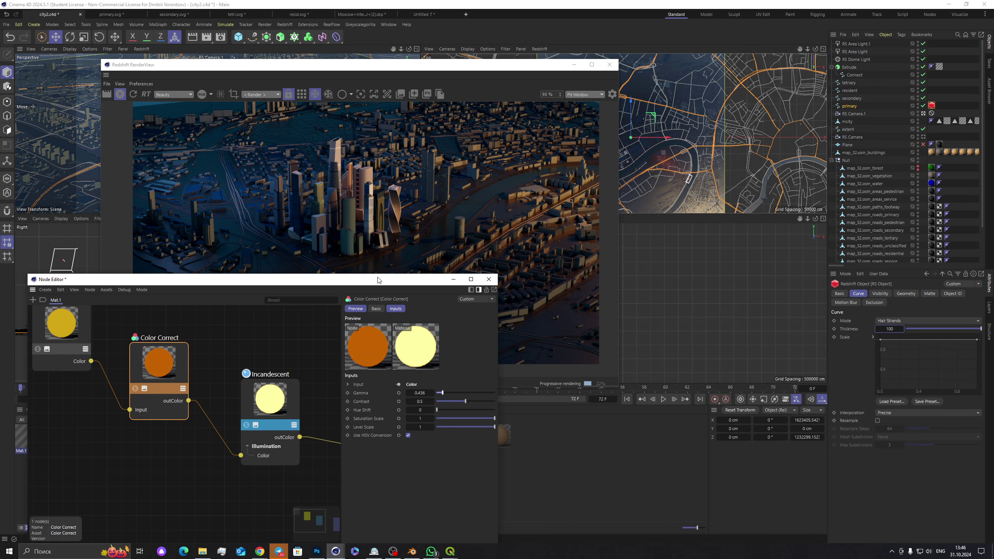
# Step: Set the Incandescent node's intensity multiplier to 70 and close the Node Editor
pyautogui.moveTo(391, 283); pyautogui.dragTo(439, 277)
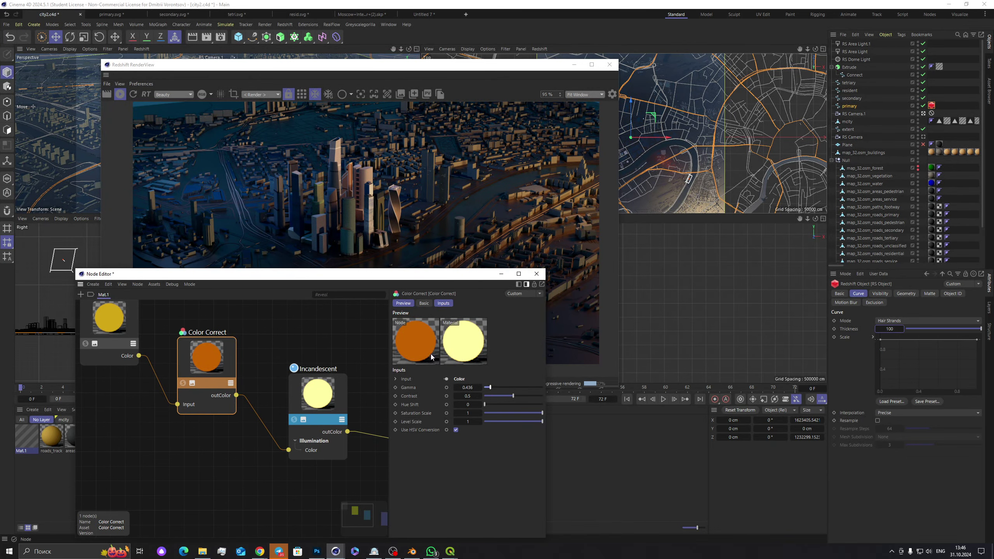
pyautogui.click(328, 393)
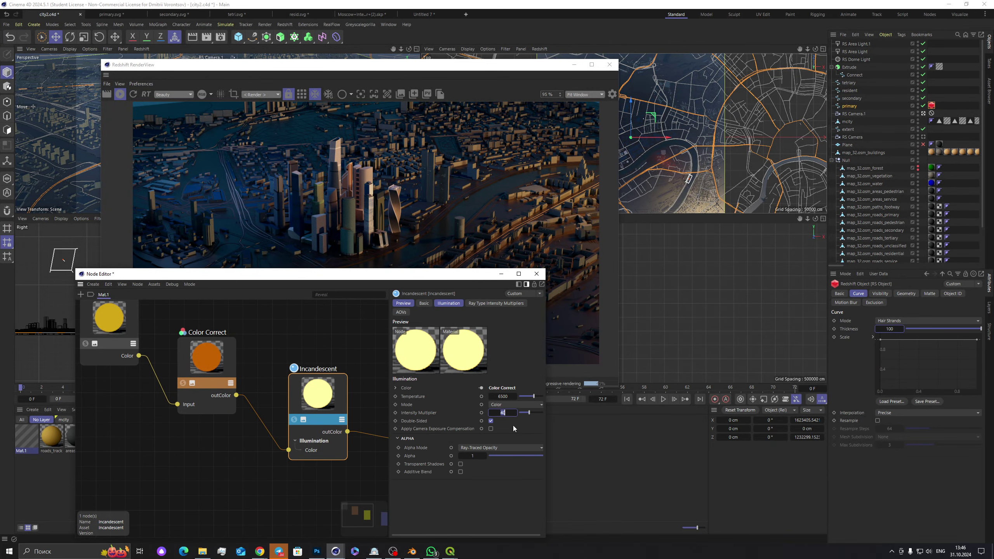
pyautogui.write('70')
pyautogui.press('Return')
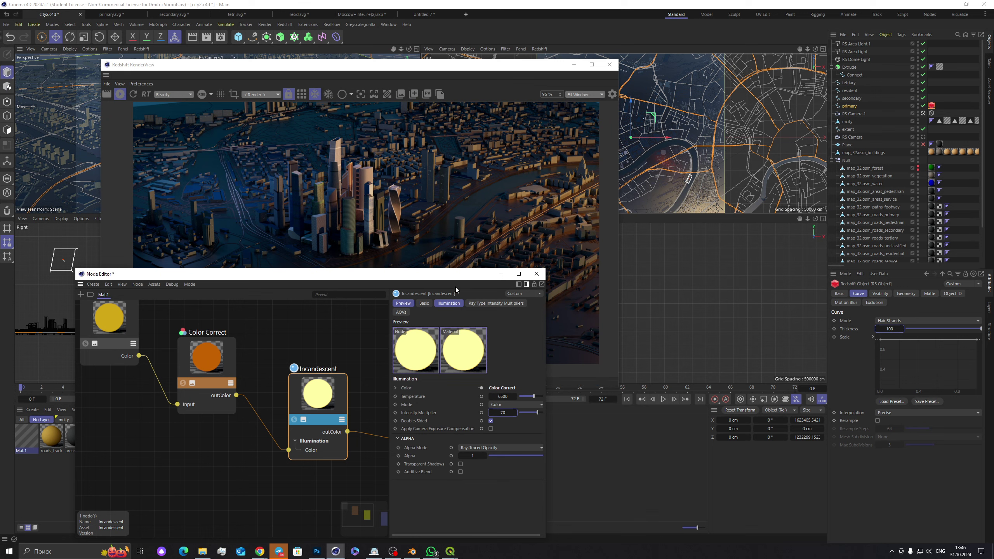
pyautogui.click(537, 274)
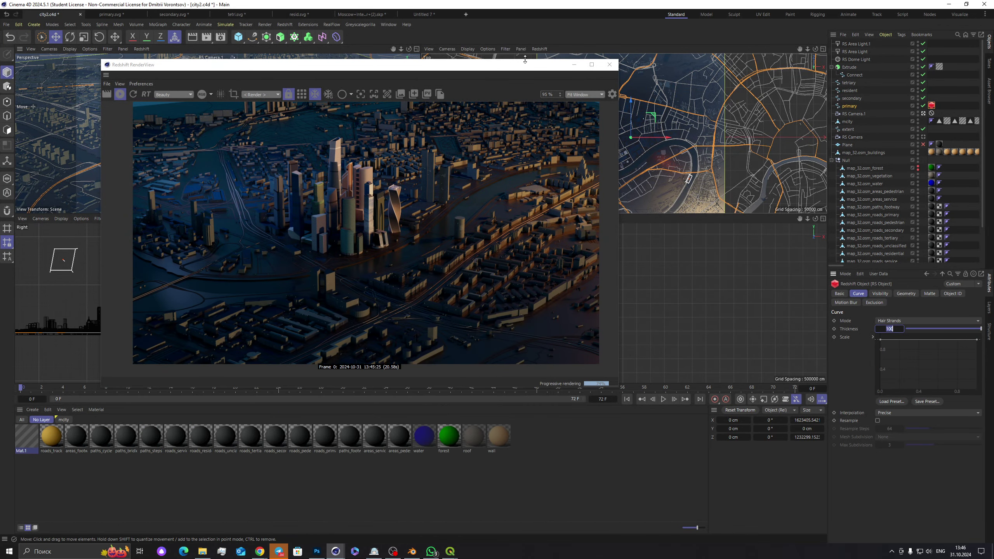
# Step: Raise the primary spline to a Y position of 582 cm and assign the Mat.1 material to it
pyautogui.moveTo(509, 64); pyautogui.dragTo(451, 59)
pyautogui.click(848, 106)
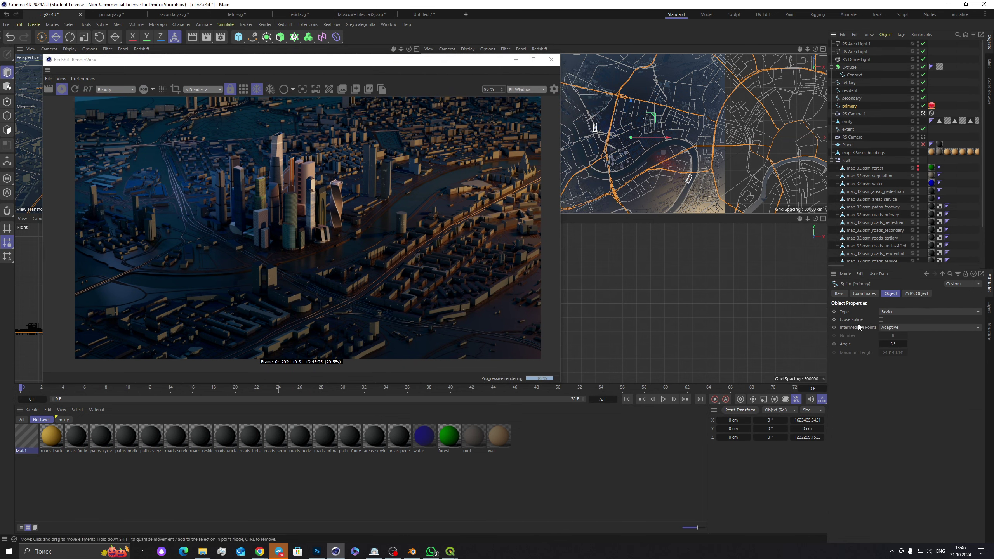
pyautogui.click(864, 293)
pyautogui.moveTo(868, 333); pyautogui.dragTo(883, 332)
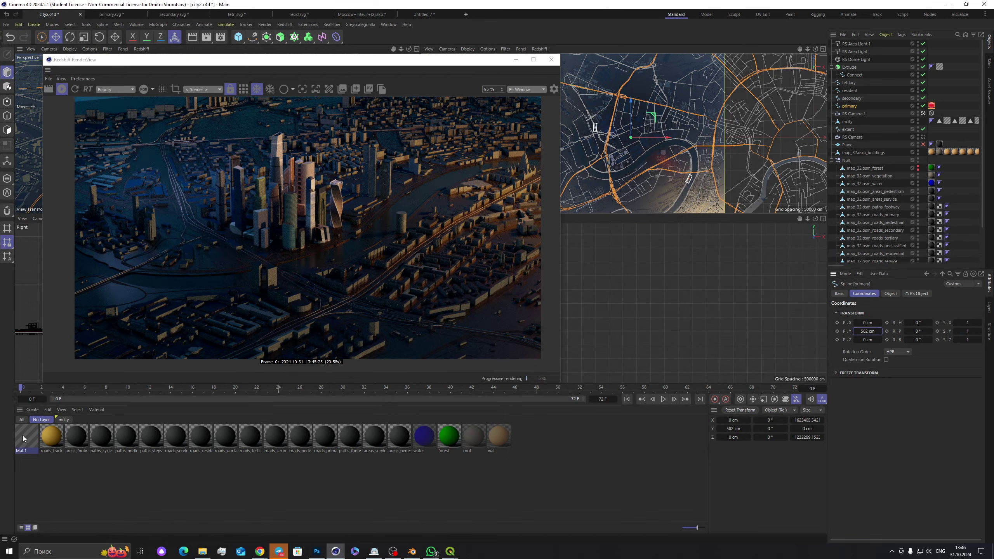
pyautogui.moveTo(23, 439); pyautogui.dragTo(855, 109)
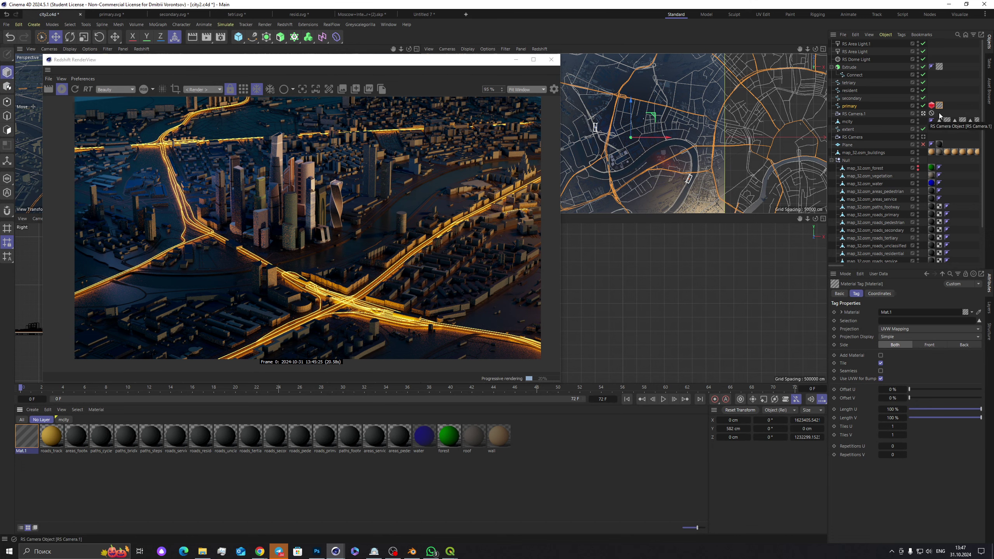
# Step: Reduce the hair strand thickness in the primary spline's Redshift Object tag, trying 50 and settling on 40
pyautogui.click(931, 105)
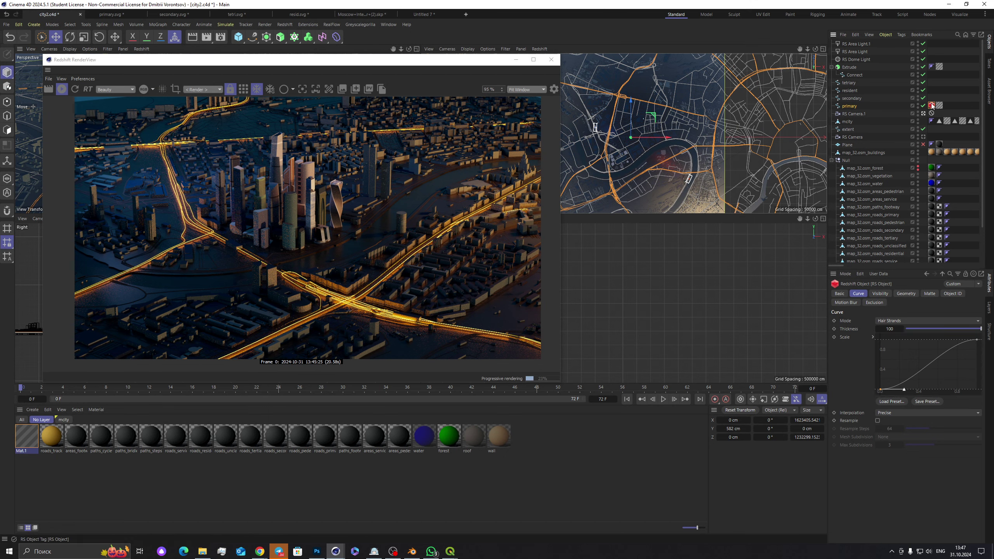
pyautogui.click(890, 329)
pyautogui.write('50')
pyautogui.press('Return')
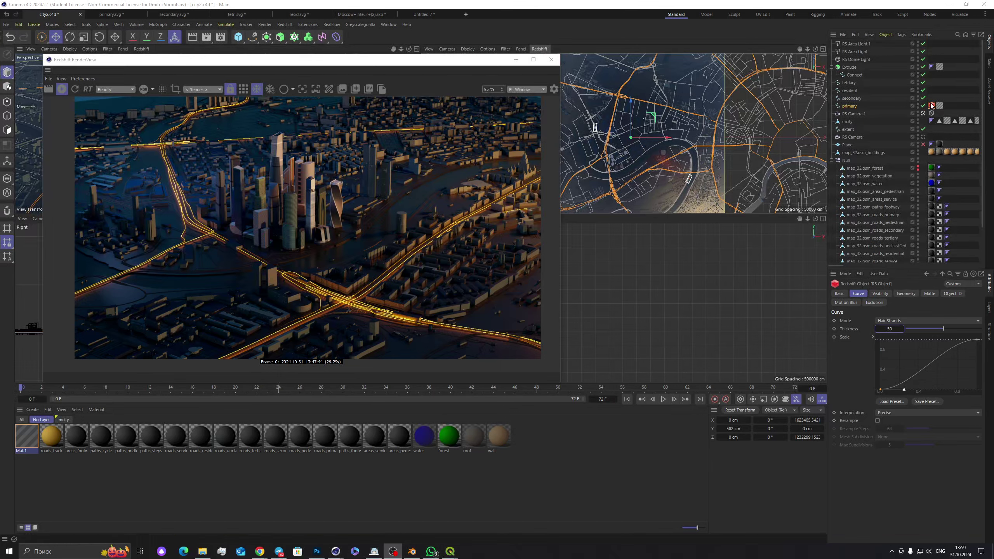
pyautogui.click(893, 330)
pyautogui.write('4')
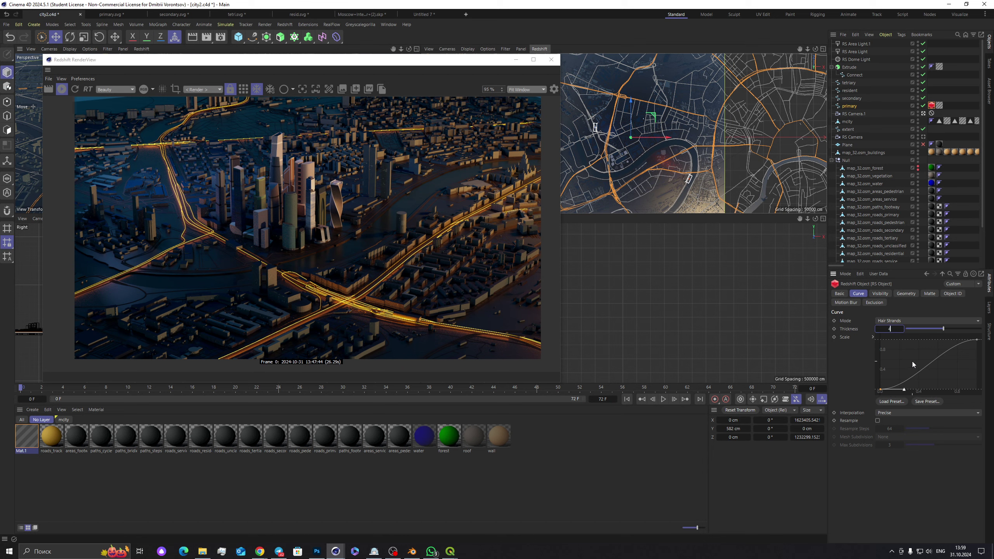
pyautogui.press('Return')
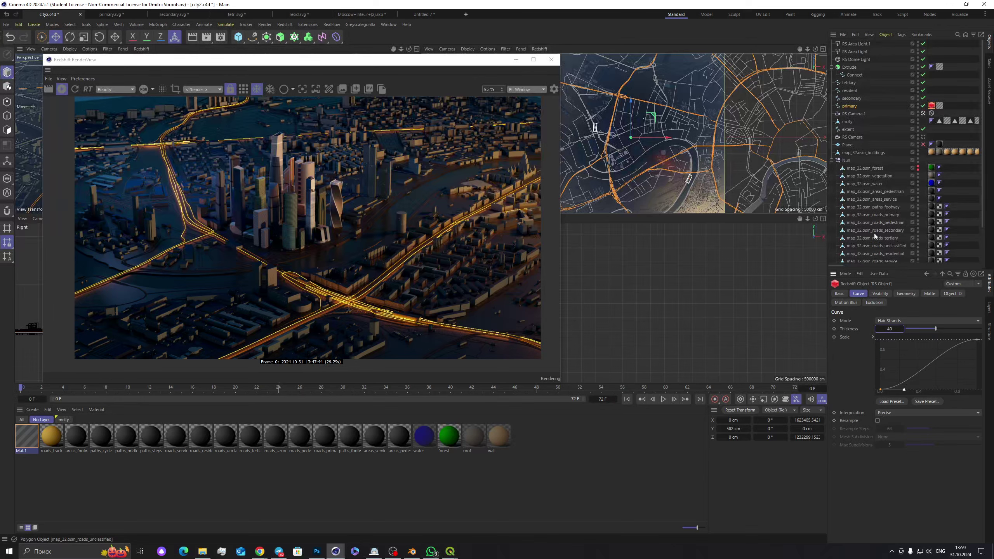
# Step: Set the primary spline's Y position to 100 cm
pyautogui.click(844, 106)
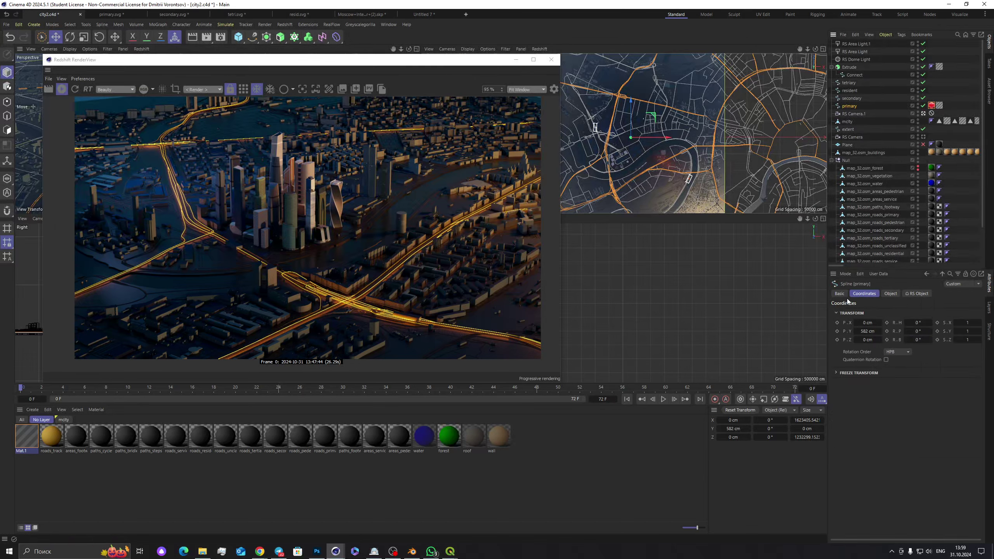
pyautogui.click(868, 331)
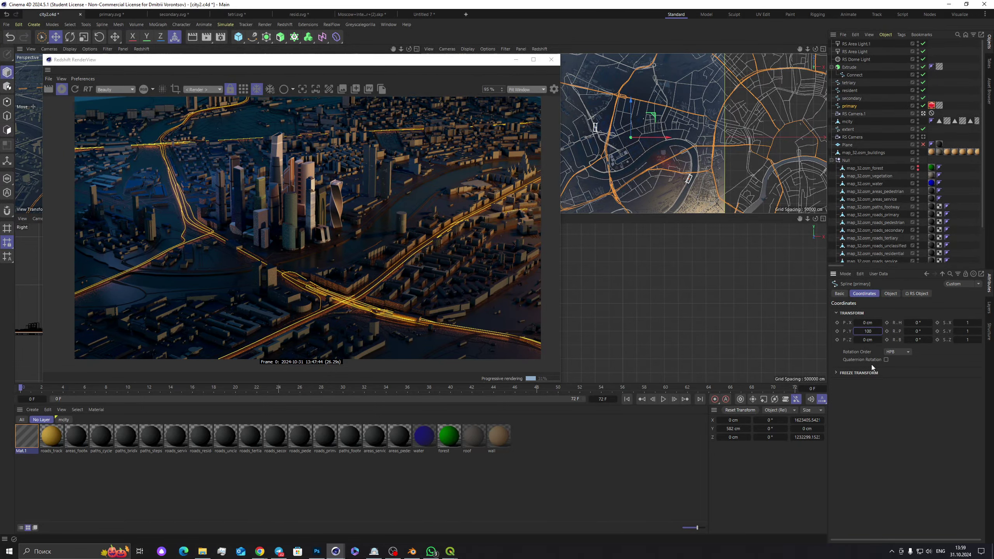
pyautogui.write('100')
pyautogui.press('Return')
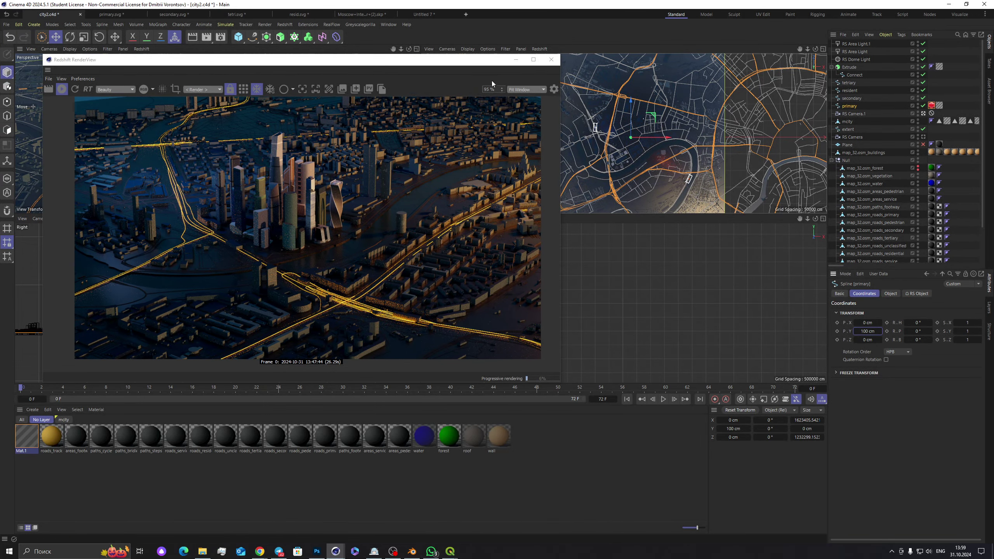
# Step: Close the Redshift RenderView, maximise the Top view and enter point mode on the primary spline with Rectangle Selection
pyautogui.click(550, 59)
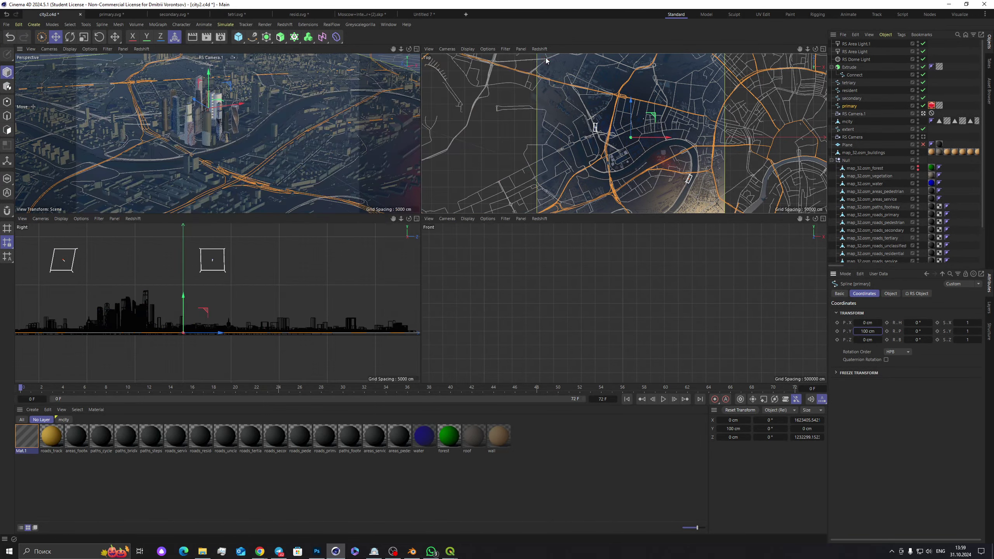
pyautogui.middleClick(674, 146)
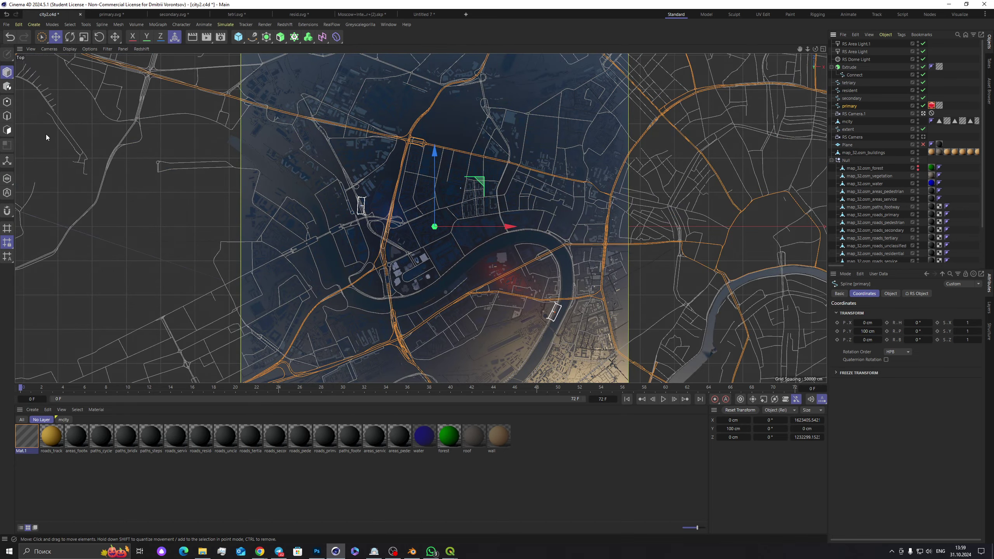
pyautogui.click(7, 101)
pyautogui.scroll(-10, 367, 218)
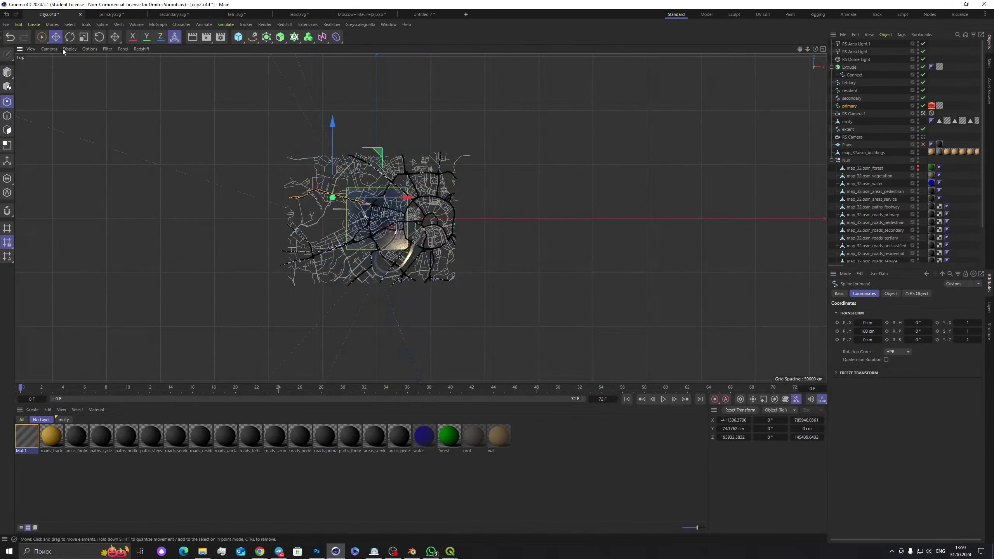
pyautogui.moveTo(42, 37); pyautogui.dragTo(64, 65)
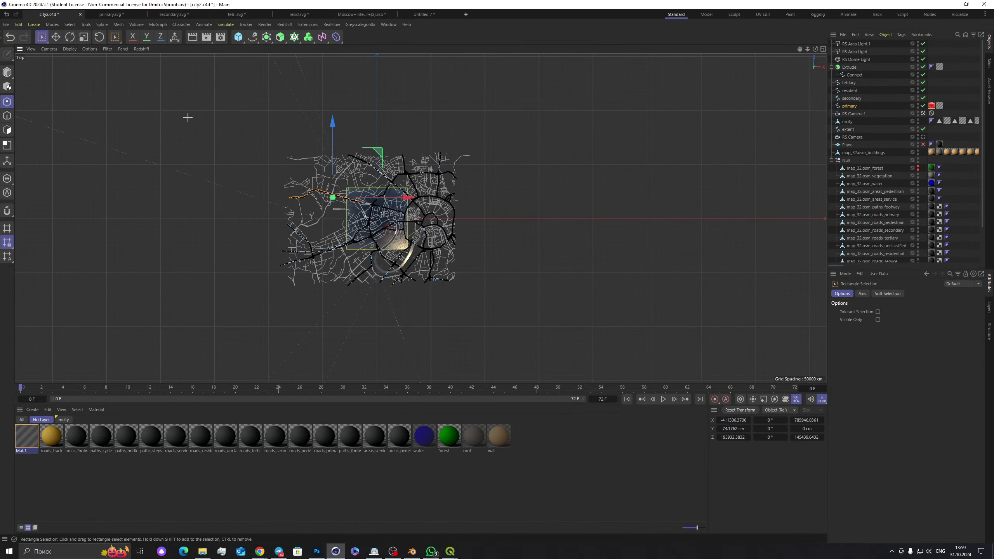
# Step: Outline the primary spline with Create Outline as new objects, adding offset copies on both sides of the road lines
pyautogui.scroll(10, 352, 195)
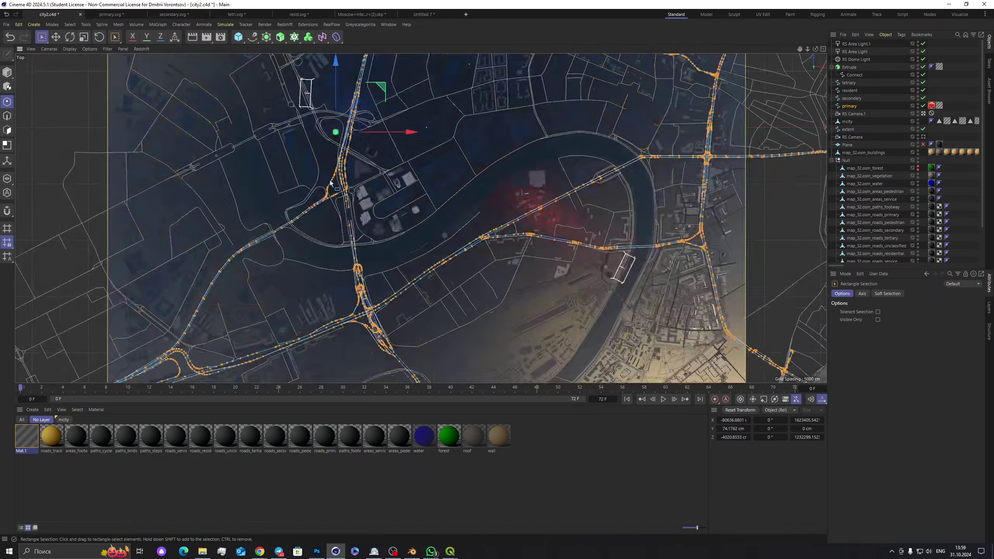
pyautogui.scroll(6, 364, 157)
pyautogui.scroll(-3, 362, 233)
pyautogui.scroll(2, 378, 154)
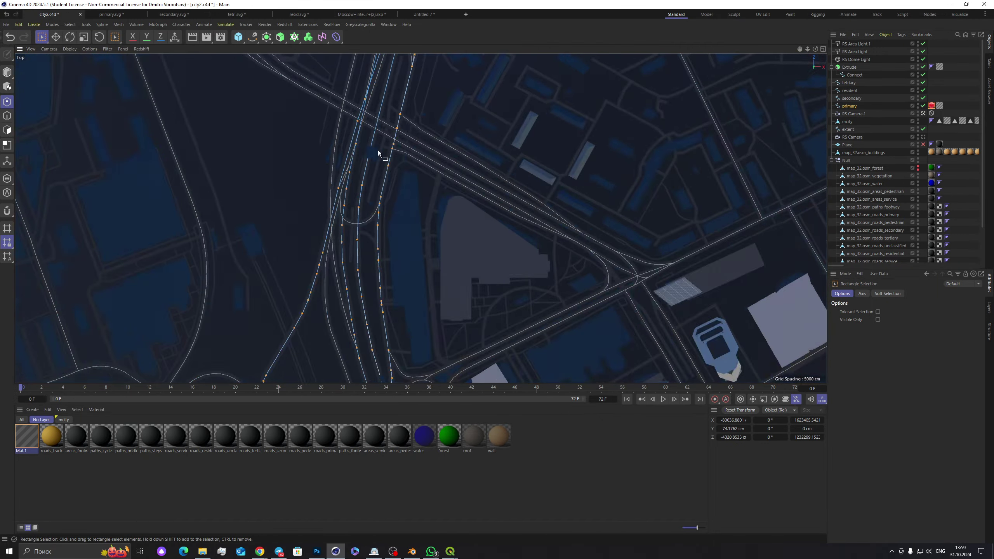
pyautogui.scroll(5, 378, 153)
pyautogui.rightClick(293, 230)
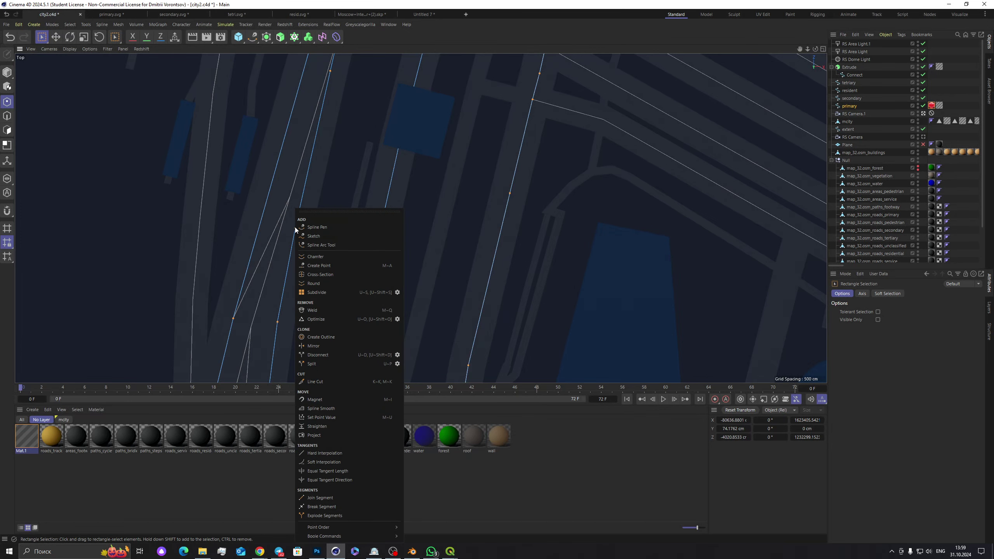
pyautogui.click(340, 336)
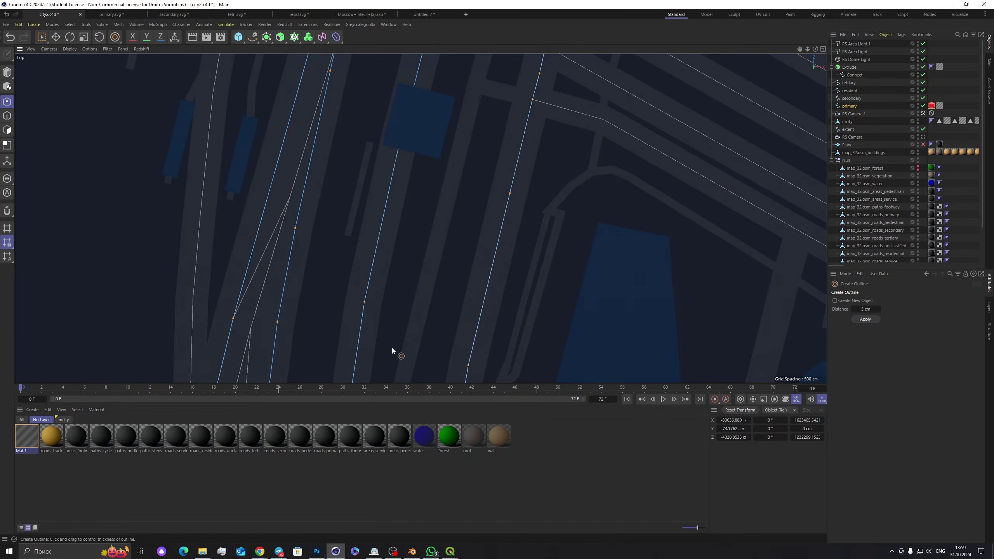
pyautogui.click(835, 300)
pyautogui.moveTo(391, 235); pyautogui.dragTo(290, 213)
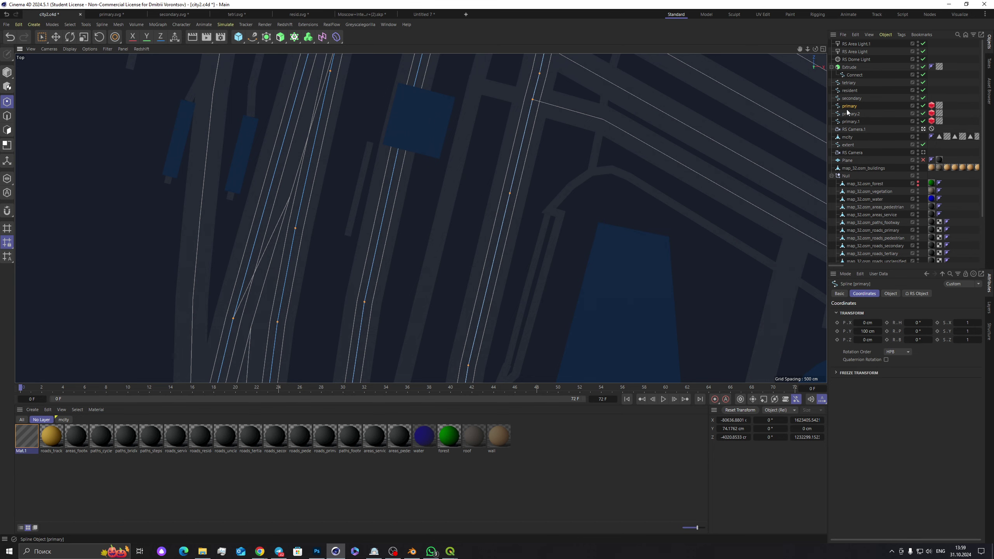
# Step: Maximise the perspective camera view and reopen the Redshift RenderView to render the outlined road splines
pyautogui.middleClick(503, 110)
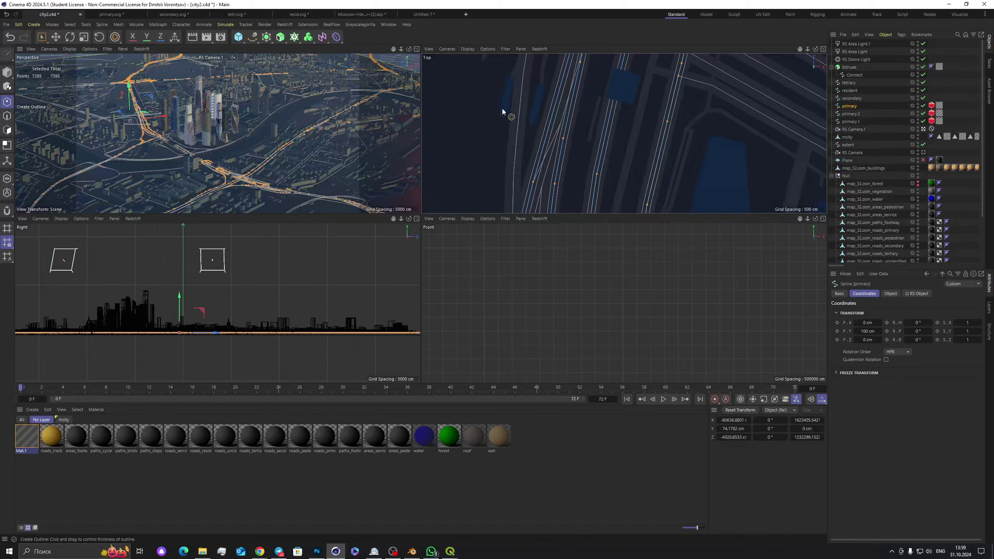
pyautogui.middleClick(290, 114)
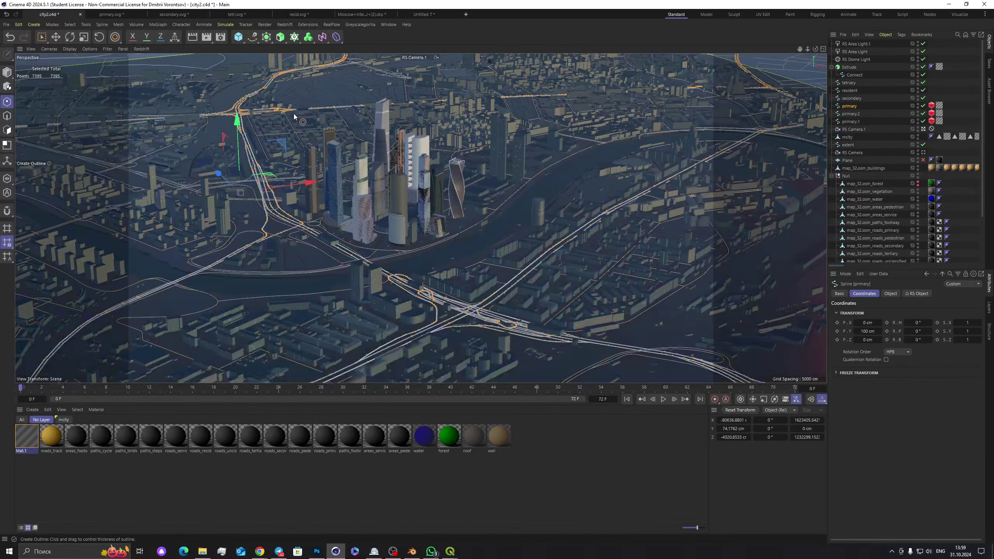
pyautogui.click(282, 26)
pyautogui.press('Escape')
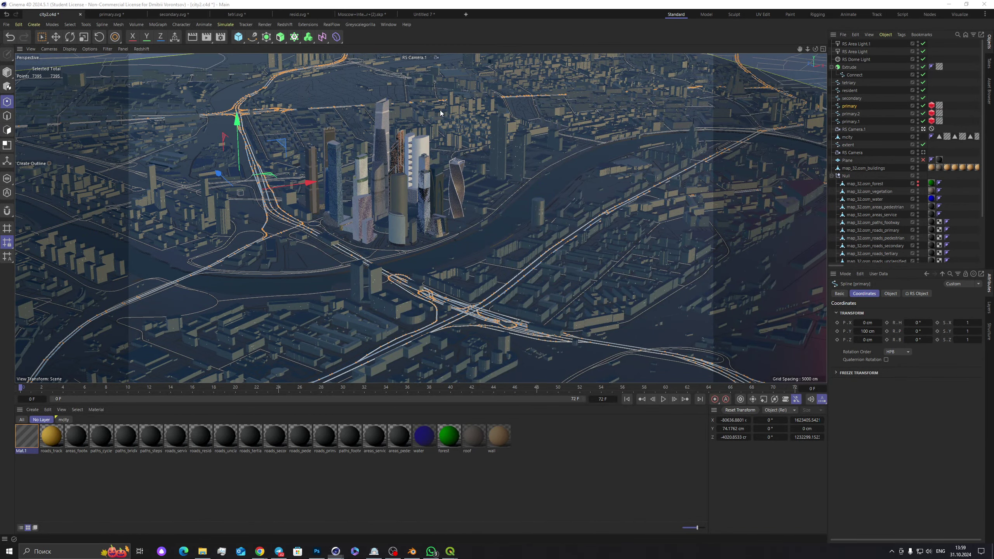
pyautogui.click(334, 109)
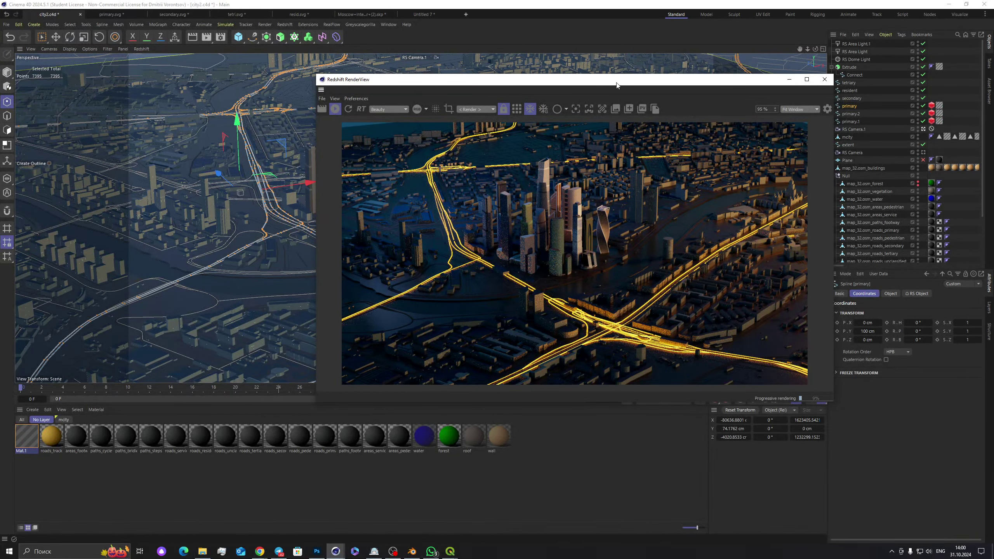
pyautogui.moveTo(616, 85); pyautogui.dragTo(384, 45)
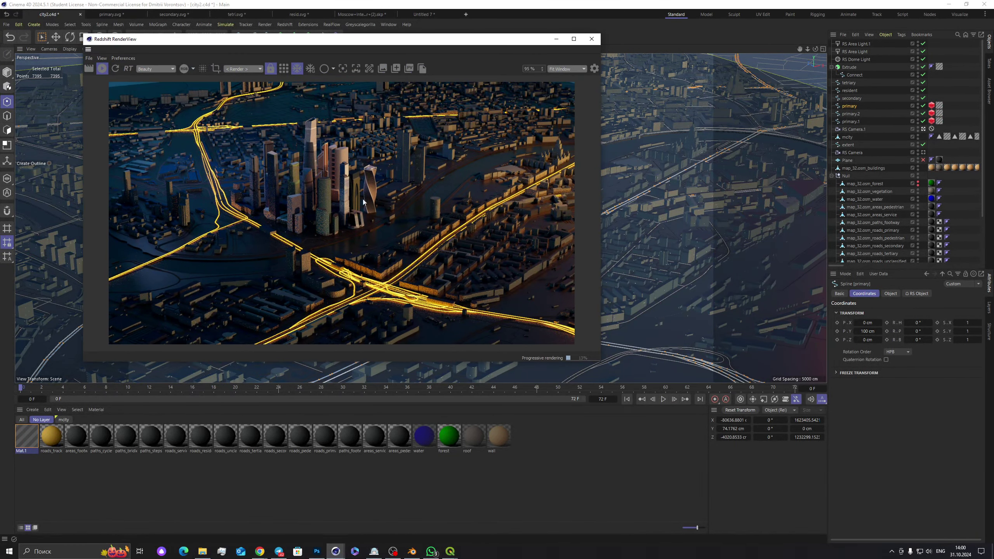
# Step: Duplicate the Mat.1 material and set the first copy's Color node to red-orange with hue 7°
pyautogui.click(21, 450)
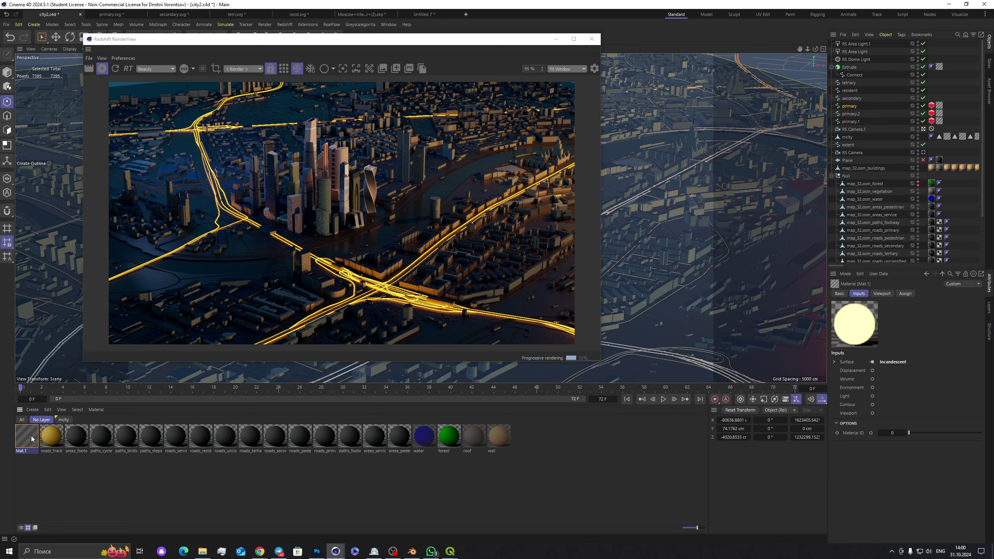
pyautogui.keyDown('ctrl'); pyautogui.moveTo(28, 438); pyautogui.dragTo(45, 437); pyautogui.keyUp('ctrl')
pyautogui.doubleClick(23, 442)
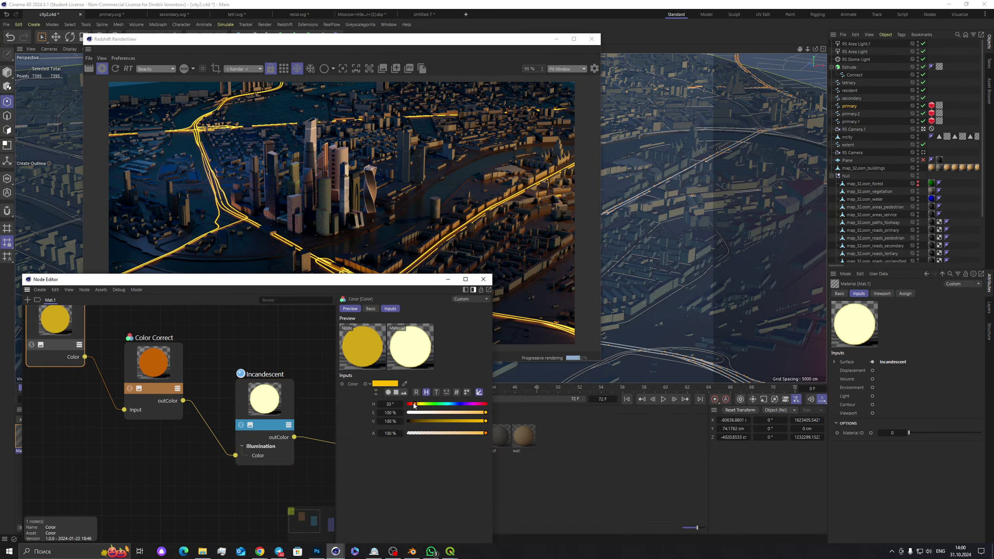
pyautogui.moveTo(414, 404); pyautogui.dragTo(412, 404)
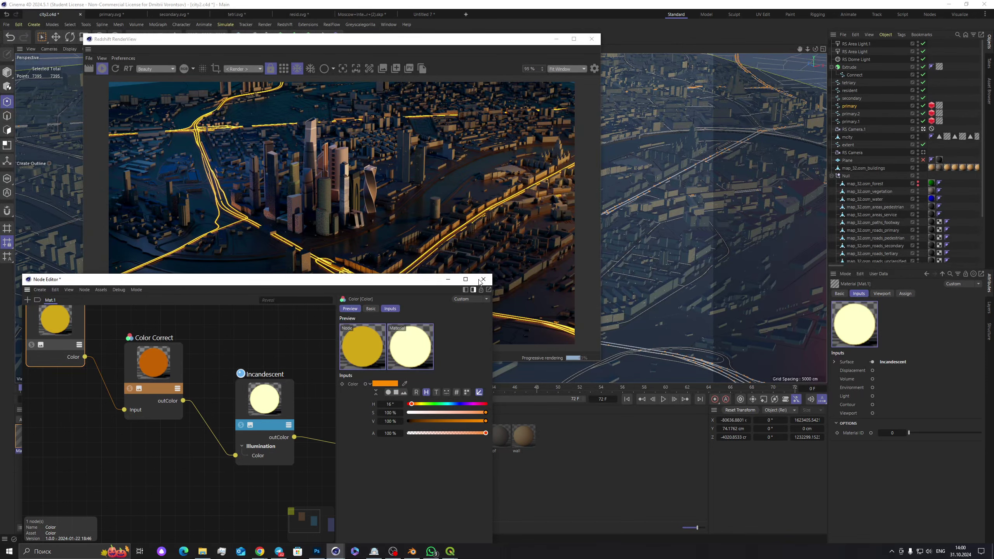
pyautogui.hotkey('ctrl', 'z')
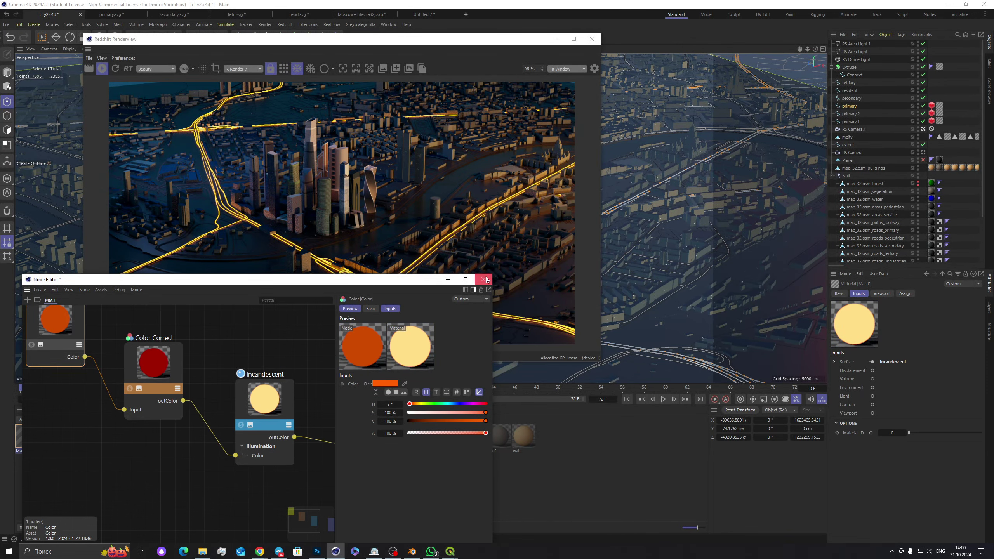
pyautogui.click(483, 279)
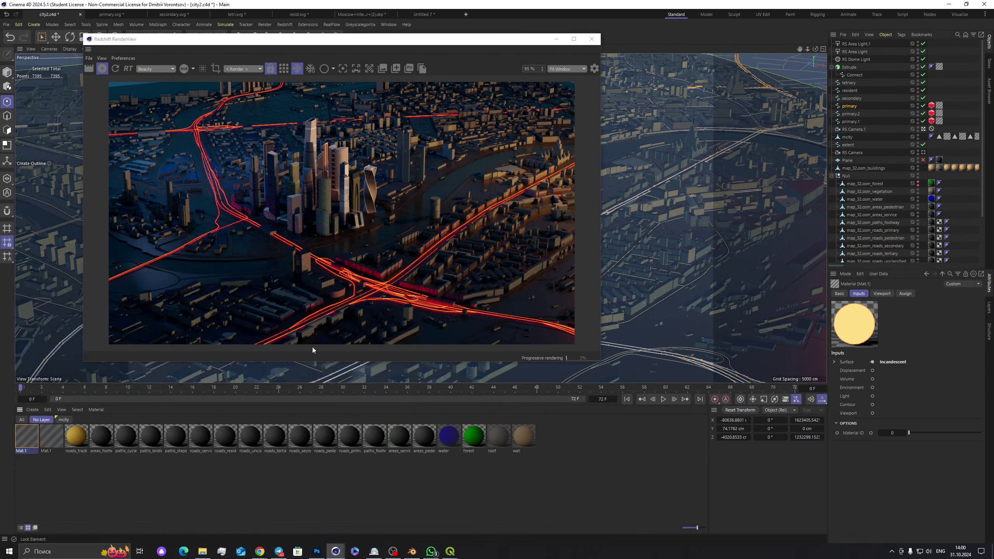
# Step: Set the second Mat.1 copy's Color node to pale cyan with hue 186° and saturation 31%
pyautogui.doubleClick(52, 436)
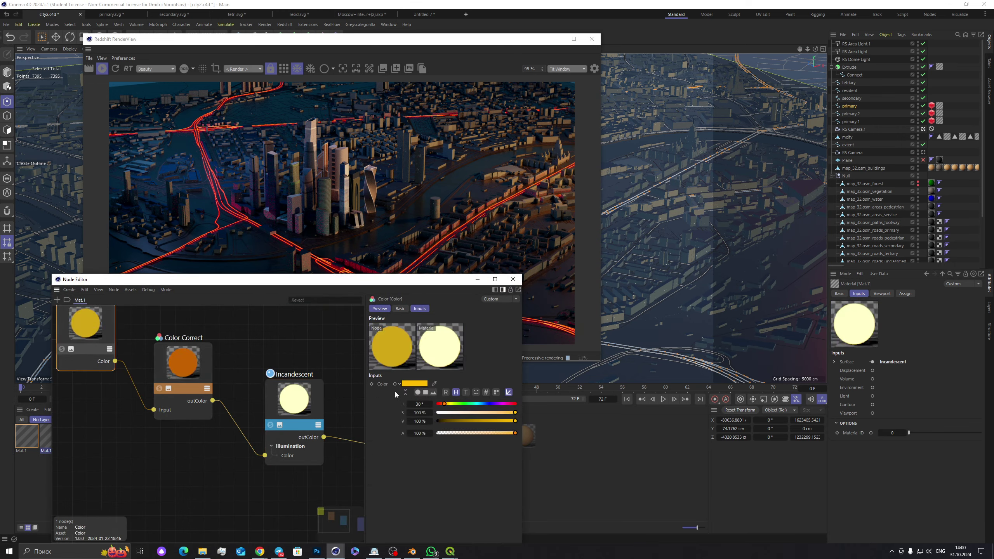
pyautogui.moveTo(453, 406)
pyautogui.mouseDown()
pyautogui.moveTo(480, 411)
pyautogui.moveTo(461, 414)
pyautogui.mouseUp()
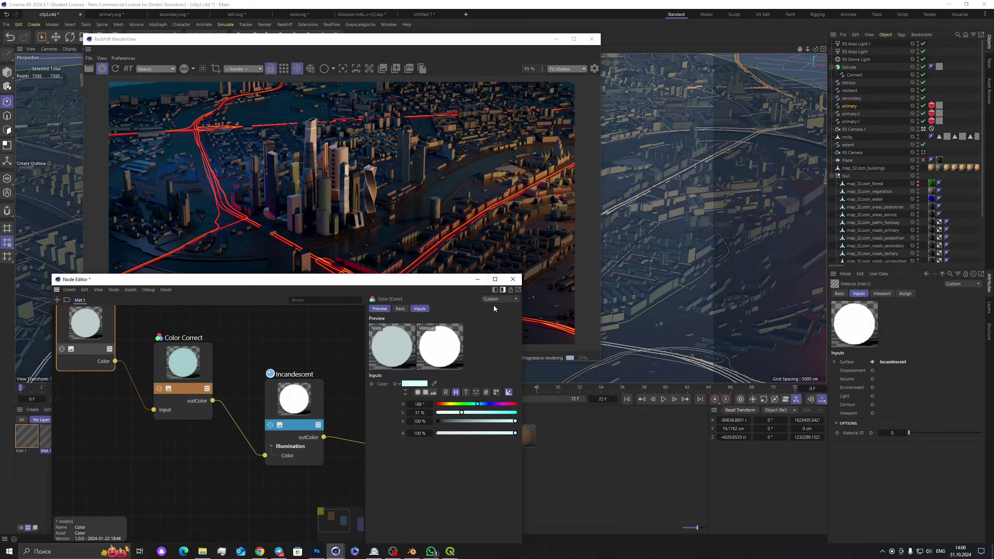
# Step: Assign the pale cyan Mat.1 copy to the primary.2 outline spline, replacing its current material
pyautogui.click(512, 280)
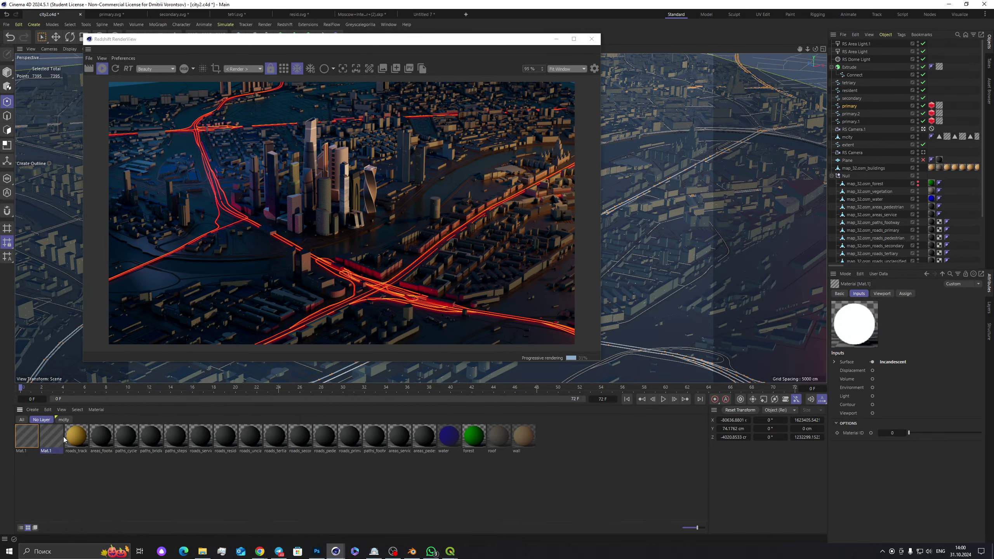
pyautogui.moveTo(54, 436); pyautogui.dragTo(933, 114)
pyautogui.moveTo(933, 112); pyautogui.dragTo(943, 126)
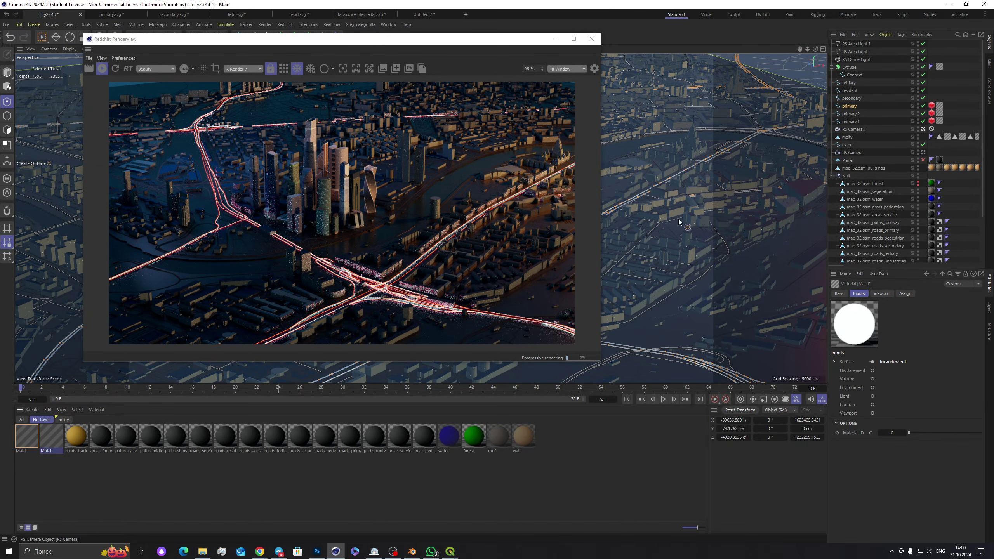
# Step: Change the pale Mat.1 copy's Color node to warm yellow with hue 45° and saturation 65%
pyautogui.doubleClick(51, 435)
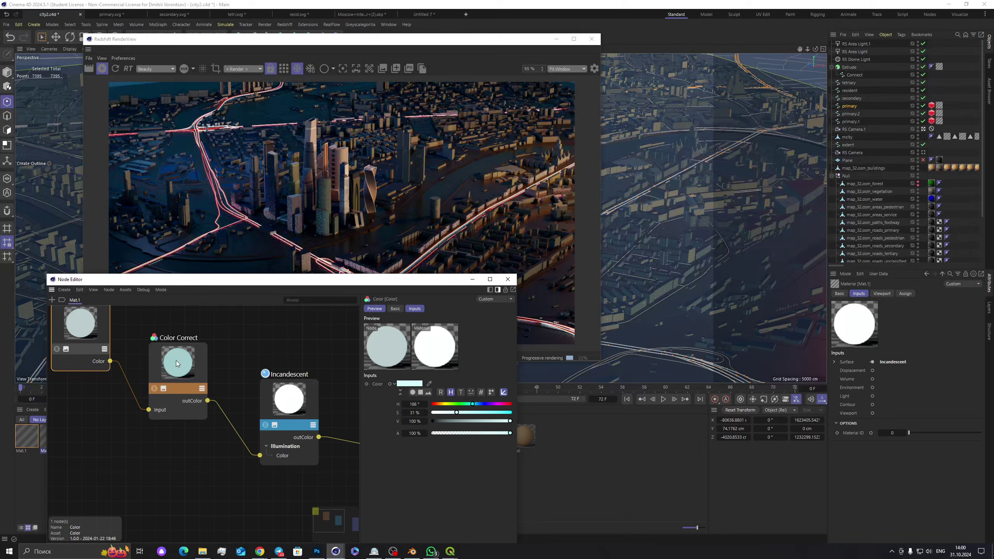
pyautogui.click(446, 403)
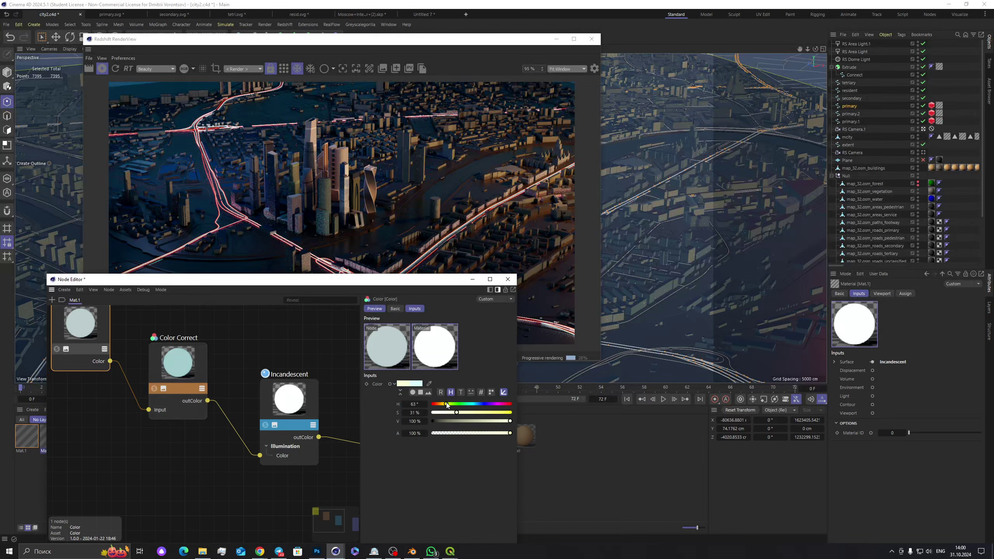
pyautogui.moveTo(456, 412); pyautogui.dragTo(483, 413)
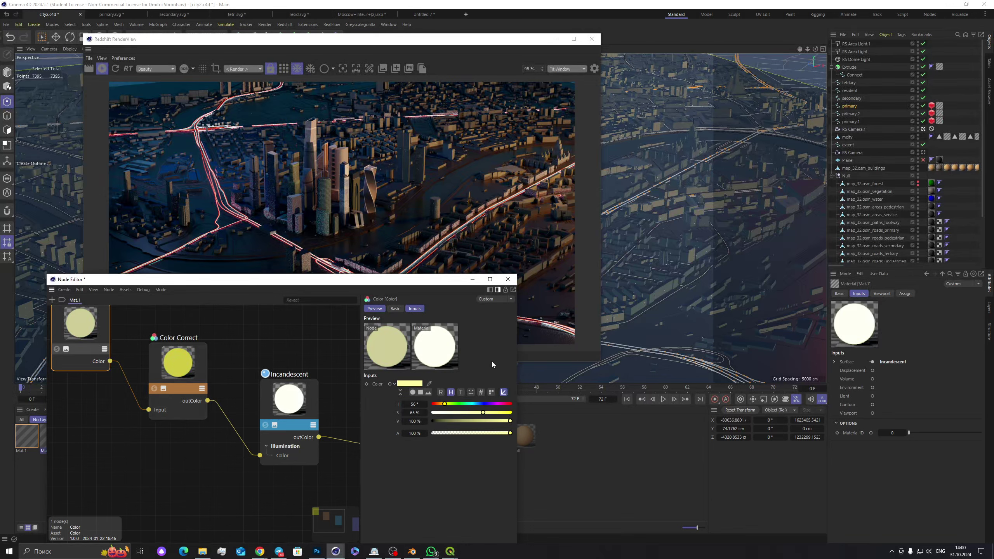
pyautogui.click(443, 405)
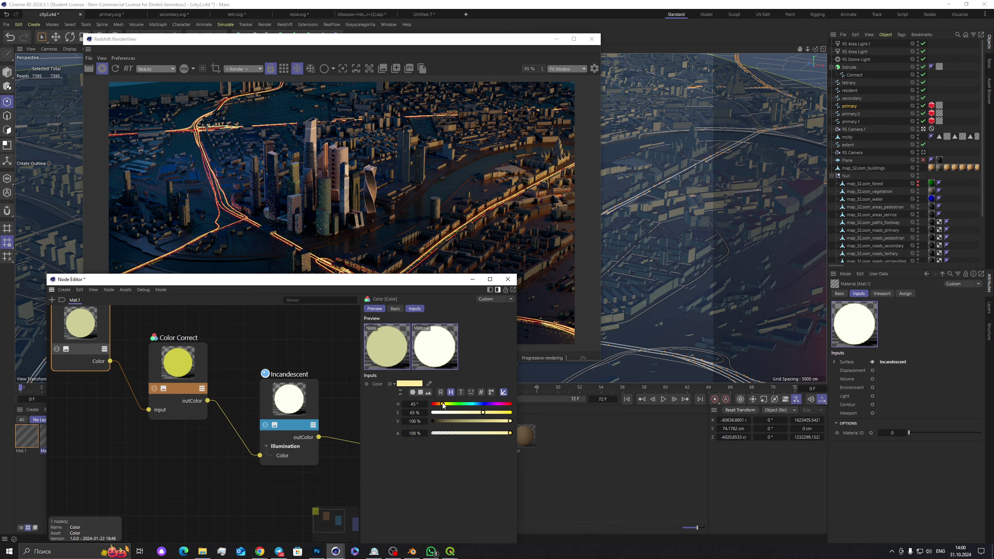
pyautogui.click(508, 279)
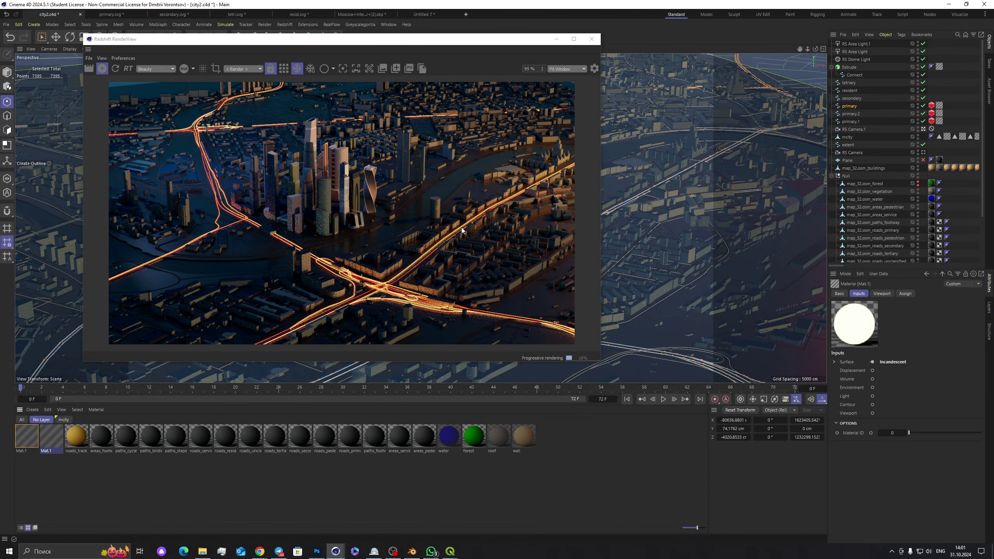
# Step: Reshape the hair strand Scale curve of primary.2's Redshift Object tag with alternating peaks and dips
pyautogui.click(932, 114)
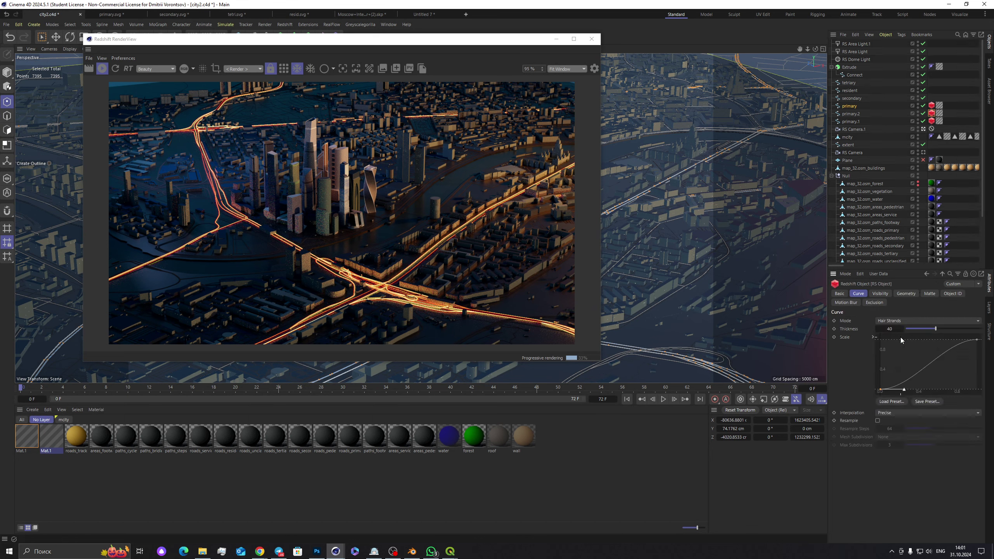
pyautogui.keyDown('ctrl'); pyautogui.click(898, 354); pyautogui.keyUp('ctrl')
pyautogui.keyDown('ctrl'); pyautogui.click(930, 346); pyautogui.keyUp('ctrl')
pyautogui.keyDown('ctrl'); pyautogui.click(906, 387); pyautogui.keyUp('ctrl')
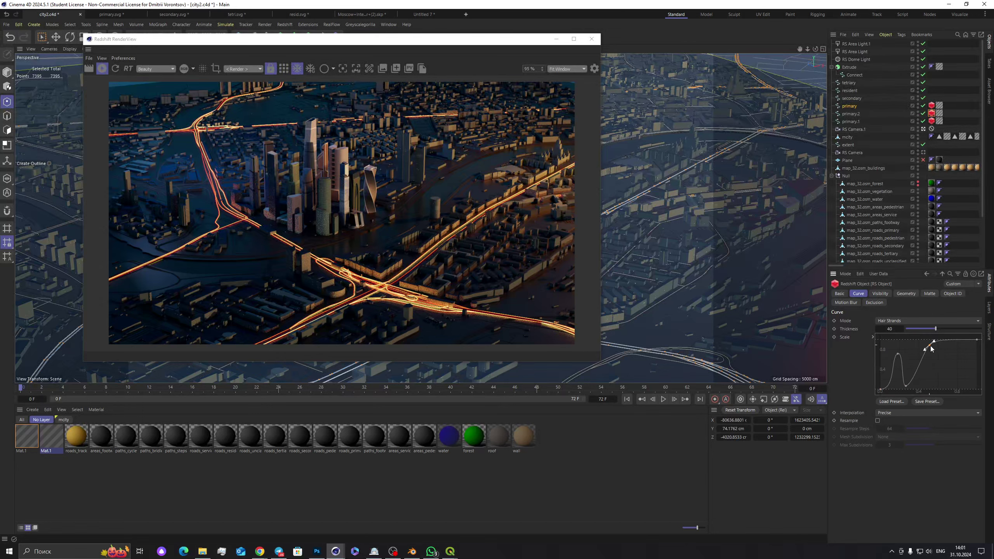
pyautogui.keyDown('ctrl'); pyautogui.click(936, 387); pyautogui.keyUp('ctrl')
pyautogui.keyDown('ctrl'); pyautogui.click(966, 341); pyautogui.keyUp('ctrl')
pyautogui.keyDown('ctrl'); pyautogui.click(964, 389); pyautogui.keyUp('ctrl')
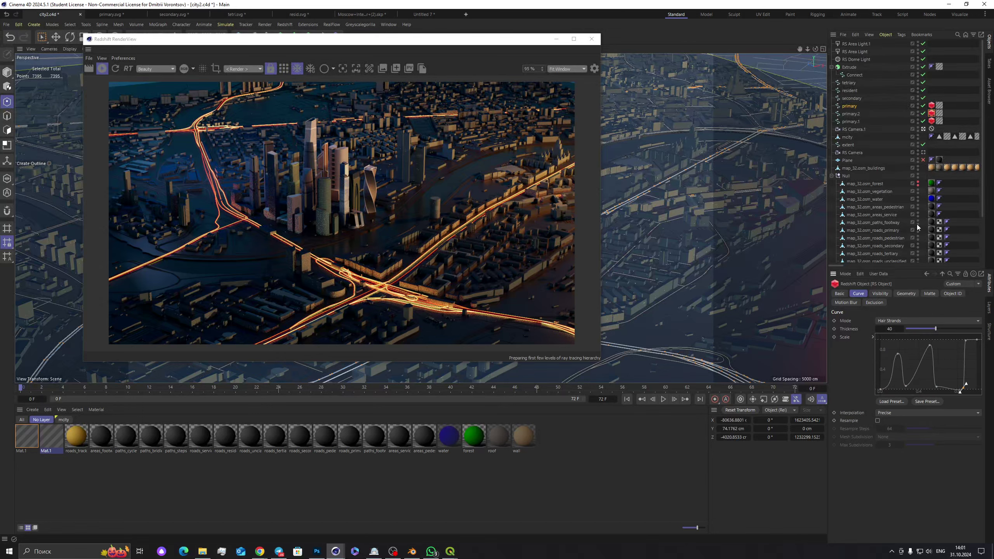
# Step: Add alternating high and low points to the Scale curve of the original primary spline's Redshift Object tag
pyautogui.click(932, 106)
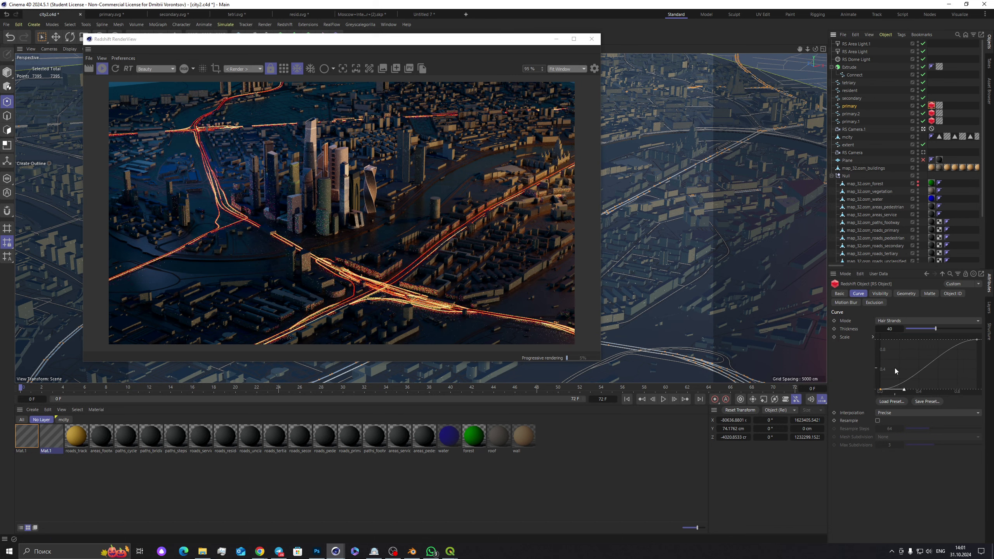
pyautogui.keyDown('ctrl'); pyautogui.click(897, 352); pyautogui.keyUp('ctrl')
pyautogui.keyDown('ctrl'); pyautogui.click(910, 386); pyautogui.keyUp('ctrl')
pyautogui.keyDown('ctrl'); pyautogui.click(930, 343); pyautogui.keyUp('ctrl')
pyautogui.keyDown('ctrl'); pyautogui.click(938, 381); pyautogui.keyUp('ctrl')
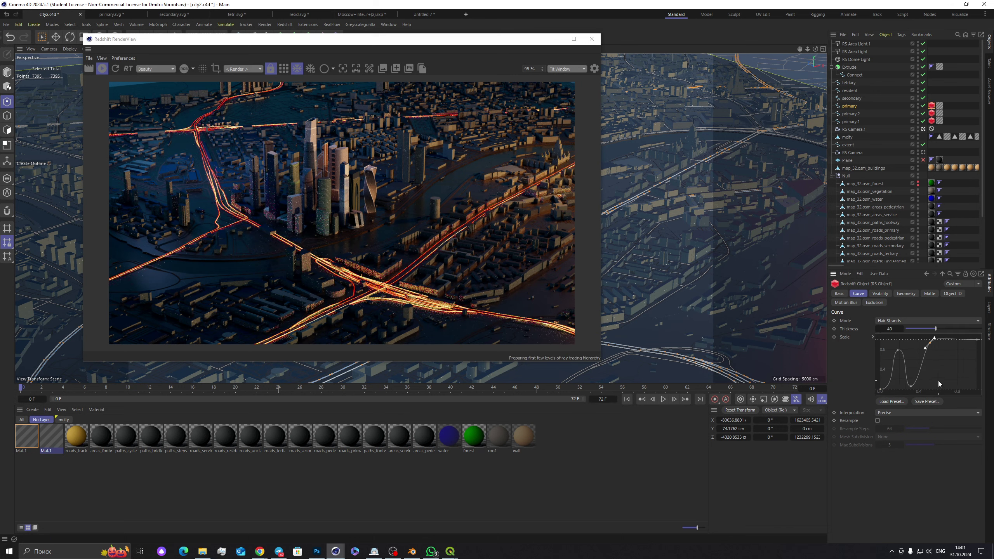
# Step: Shape primary.1's strand Scale curve into alternating peaks and dips, check the roads up close in the render, and close the RenderView
pyautogui.click(932, 121)
pyautogui.keyDown('ctrl'); pyautogui.click(892, 344); pyautogui.keyUp('ctrl')
pyautogui.keyDown('ctrl'); pyautogui.click(906, 381); pyautogui.keyUp('ctrl')
pyautogui.keyDown('ctrl'); pyautogui.click(921, 340); pyautogui.keyUp('ctrl')
pyautogui.keyDown('ctrl'); pyautogui.click(945, 386); pyautogui.keyUp('ctrl')
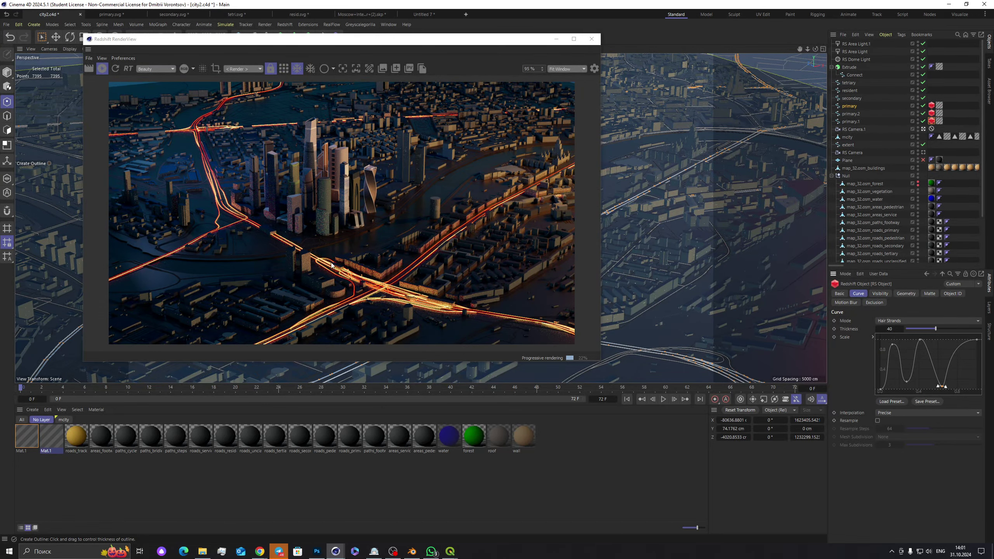
pyautogui.scroll(1, 333, 276)
pyautogui.scroll(4, 333, 276)
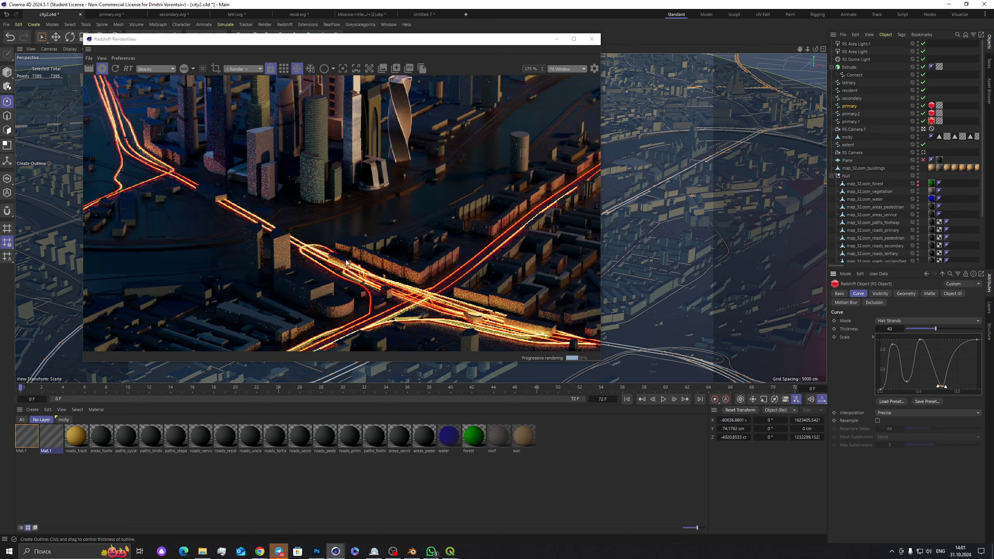
pyautogui.click(593, 39)
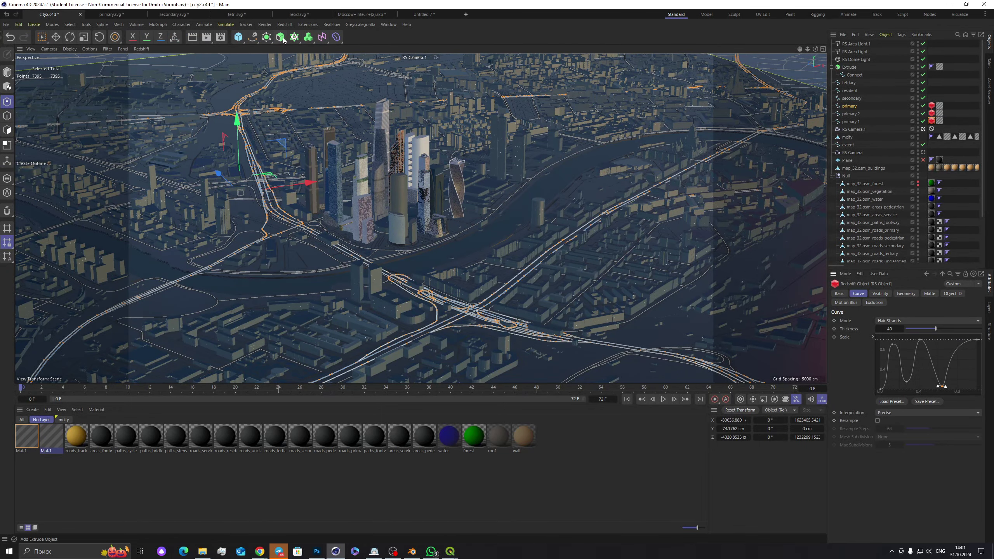
# Step: Add a Cube primitive and set its X, Y and Z sizes to 100 cm
pyautogui.click(236, 37)
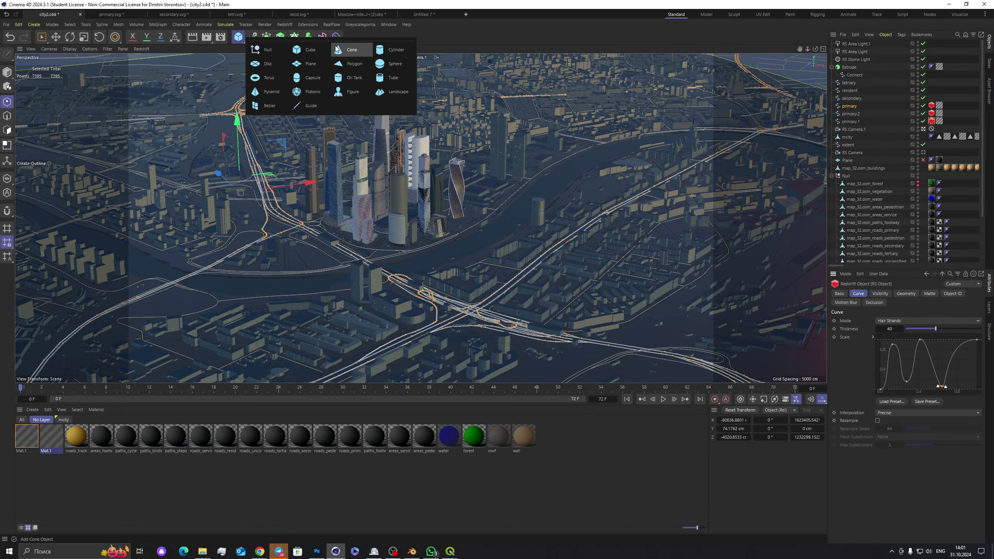
pyautogui.click(309, 50)
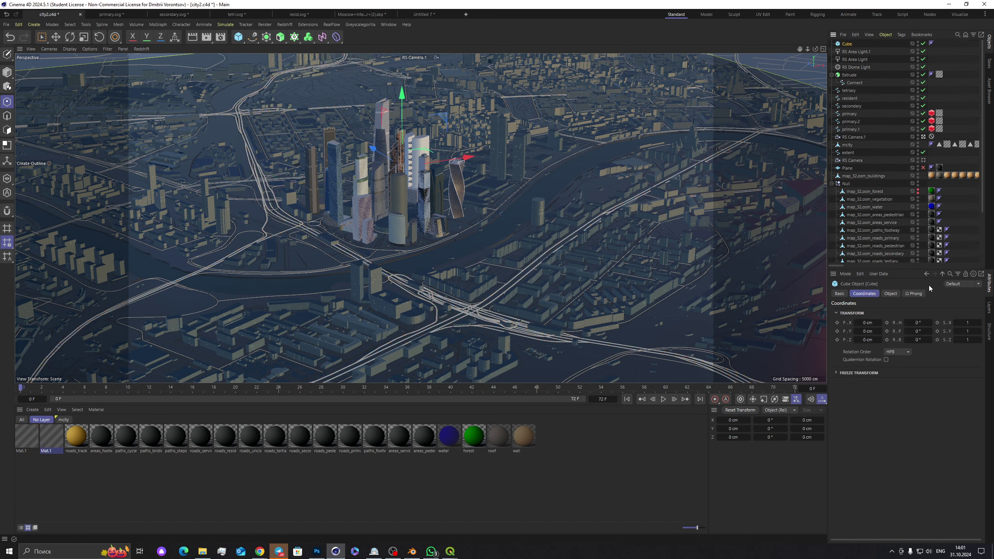
pyautogui.click(890, 293)
pyautogui.click(886, 312)
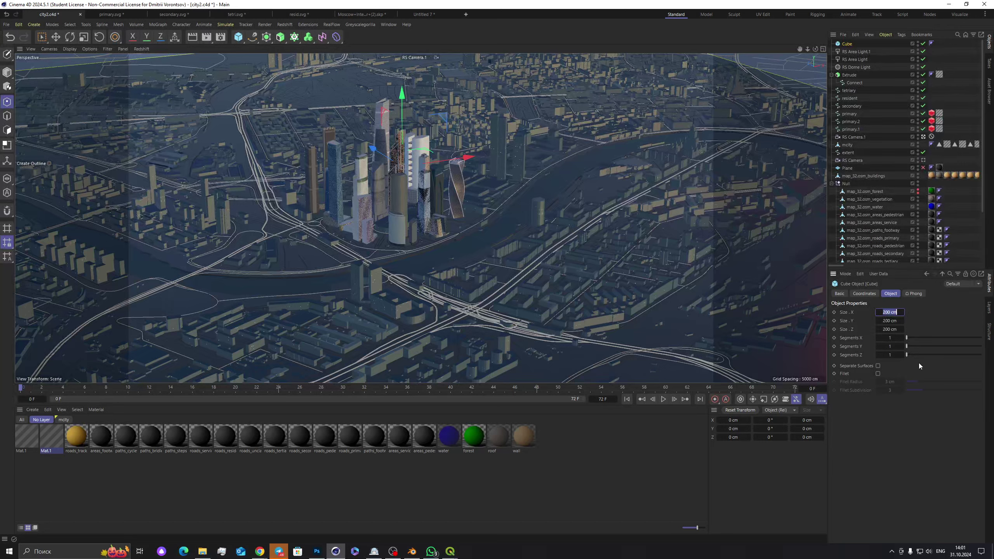
pyautogui.write('100')
pyautogui.click(900, 321)
pyautogui.write('100')
pyautogui.press('Return')
pyautogui.press('Return')
# Step: Add a MoGraph Cloner and make the Cube its child
pyautogui.click(157, 24)
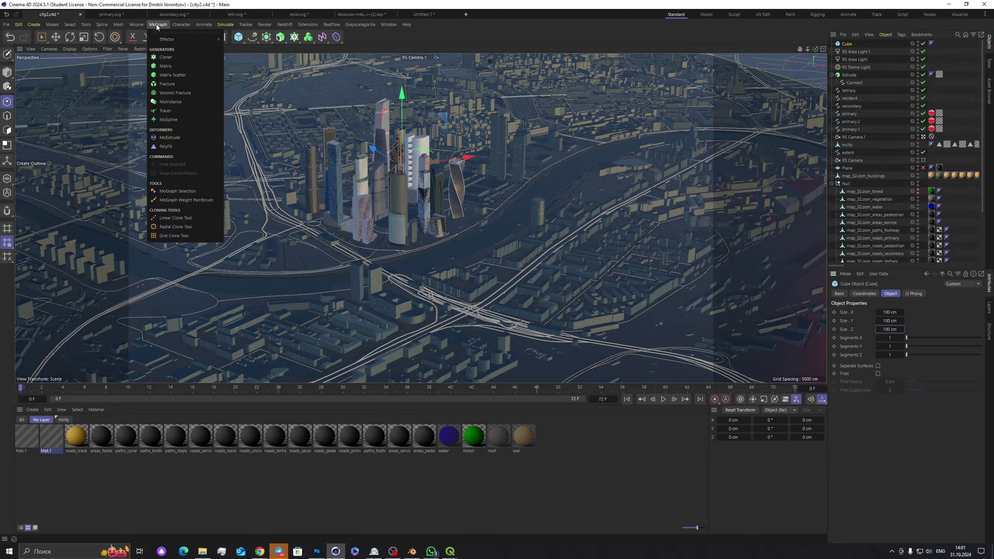
pyautogui.click(188, 59)
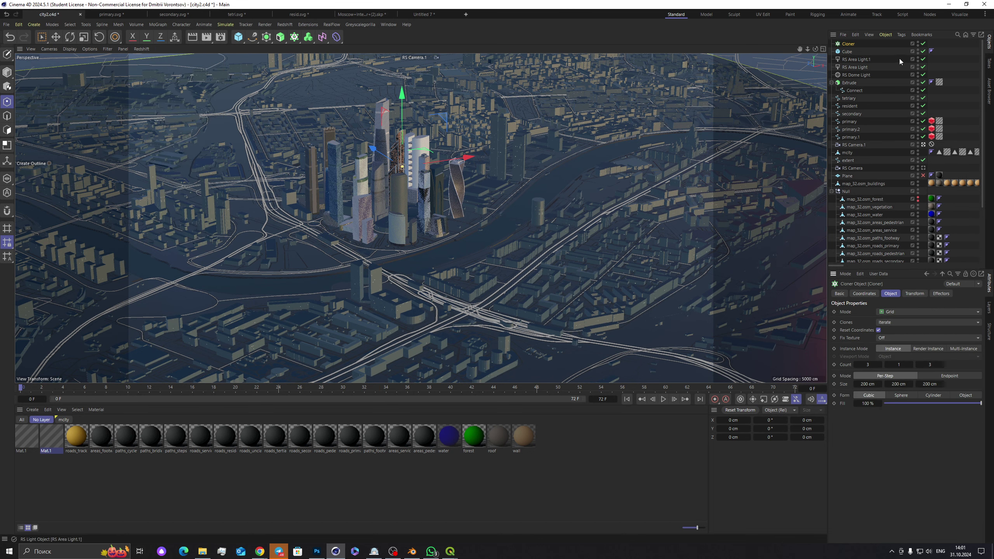
pyautogui.moveTo(848, 52); pyautogui.dragTo(852, 43)
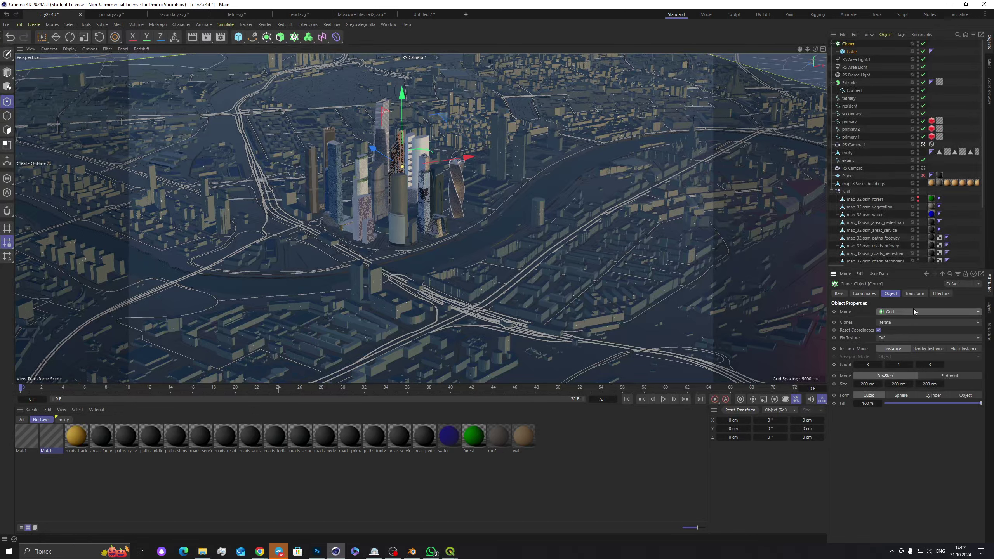
# Step: Set the Cloner to Object mode on the primary.2 spline with Step distribution
pyautogui.click(912, 313)
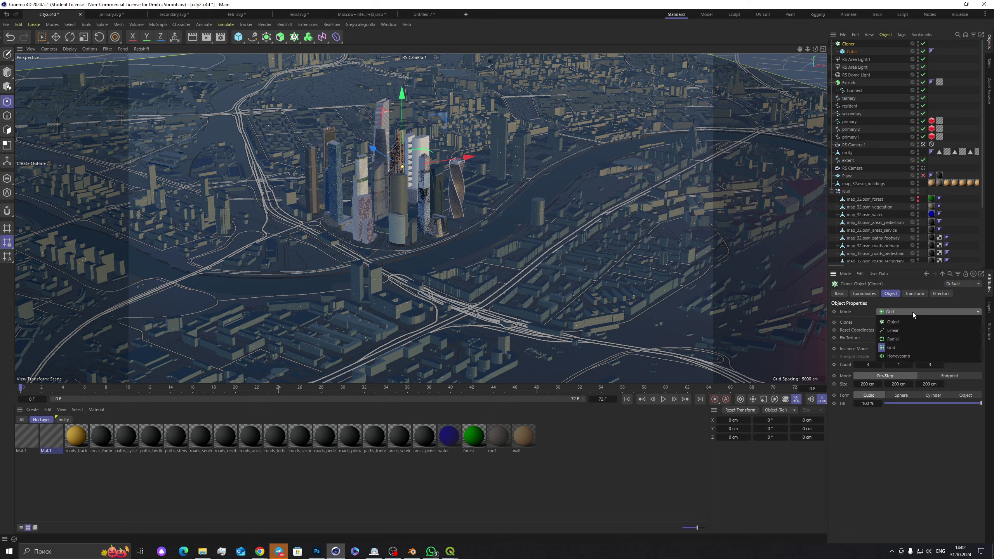
pyautogui.click(912, 319)
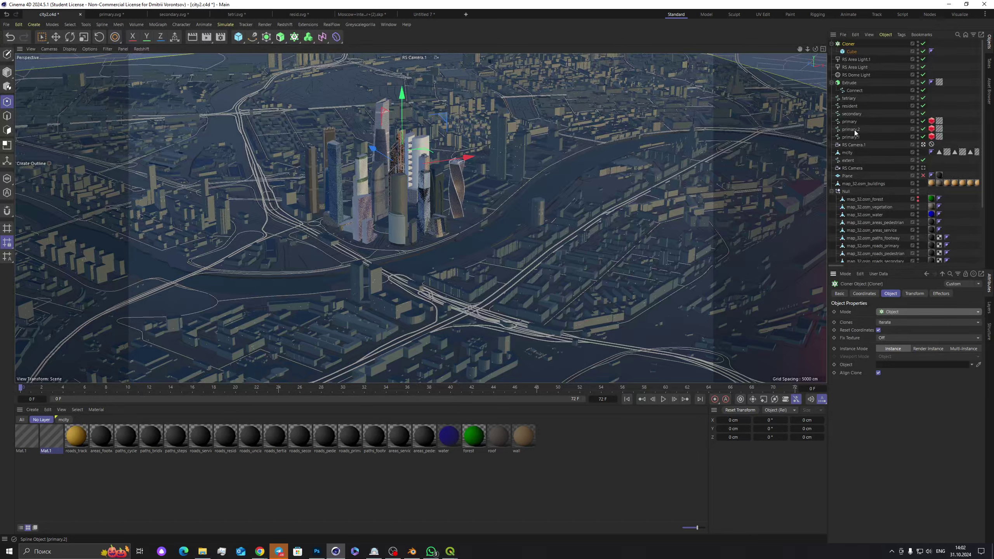
pyautogui.moveTo(855, 133); pyautogui.dragTo(868, 153)
pyautogui.moveTo(900, 358); pyautogui.dragTo(899, 363)
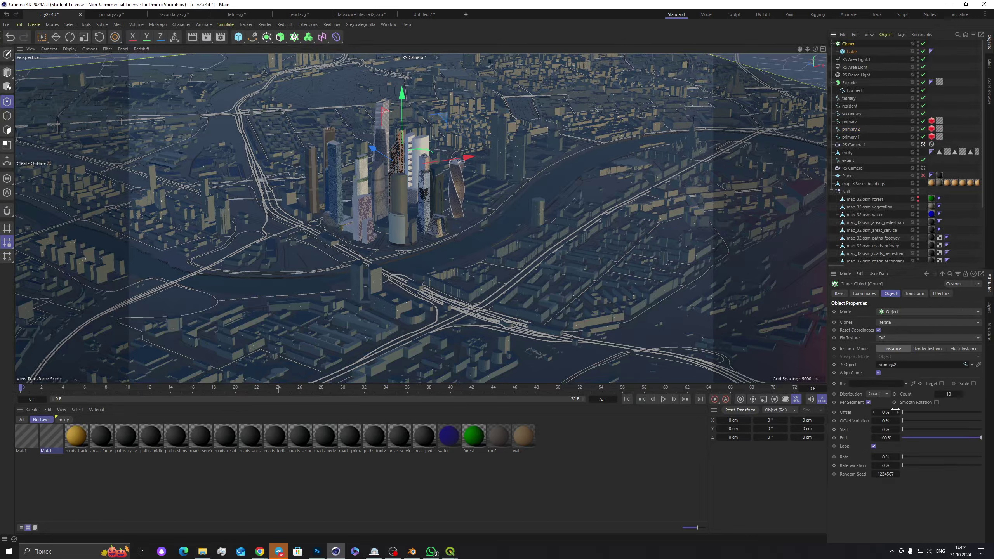
pyautogui.click(883, 394)
pyautogui.click(890, 409)
# Step: Examine the cloned cubes along the primary.2 road lines in the maximised Top view and check the Cloner's step distance
pyautogui.middleClick(564, 157)
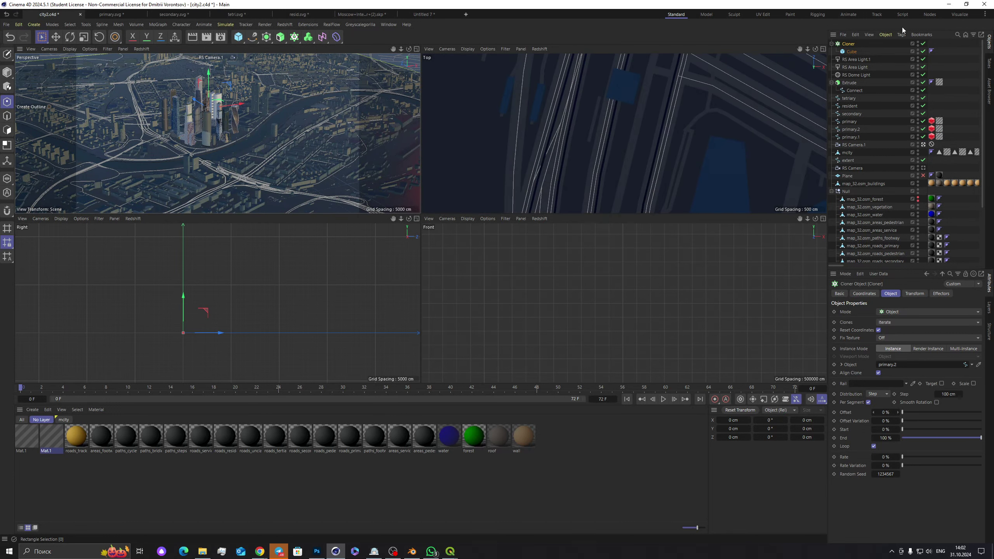
pyautogui.press('F1')
pyautogui.press('F2')
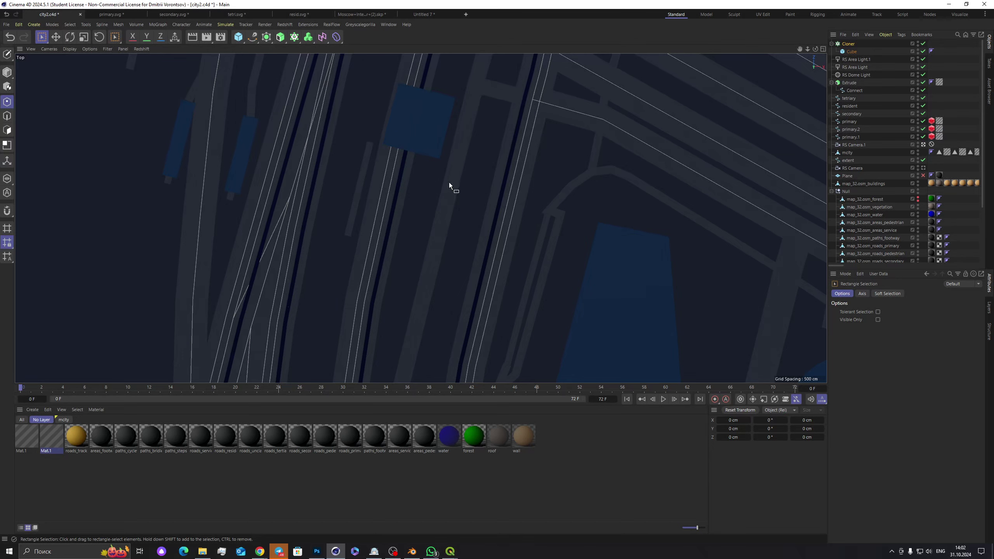
pyautogui.scroll(-2, 456, 181)
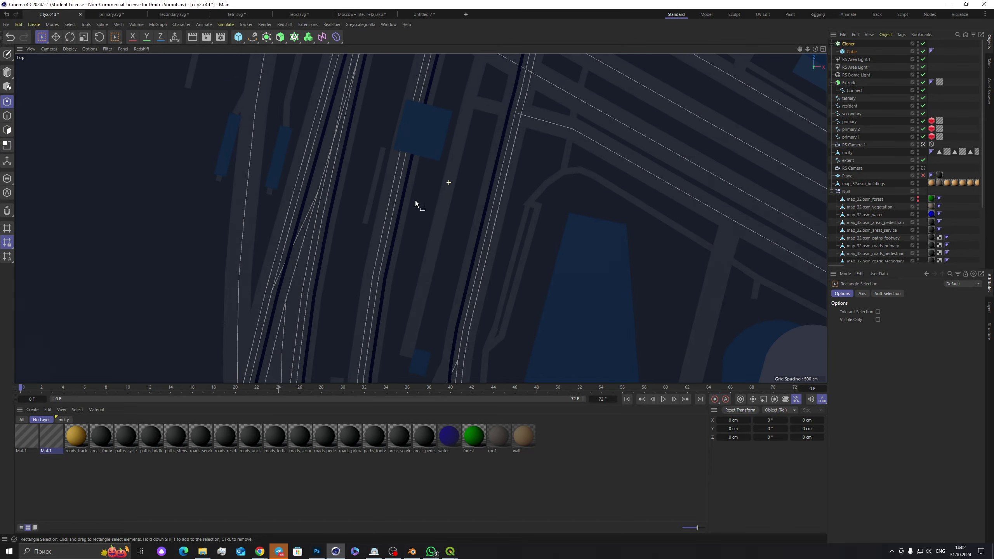
pyautogui.scroll(-3, 417, 192)
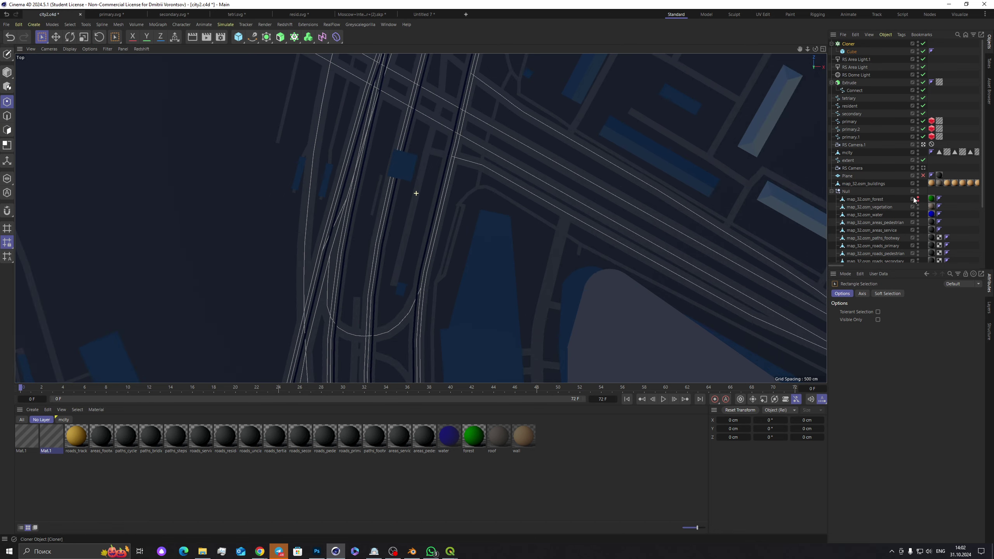
pyautogui.click(891, 294)
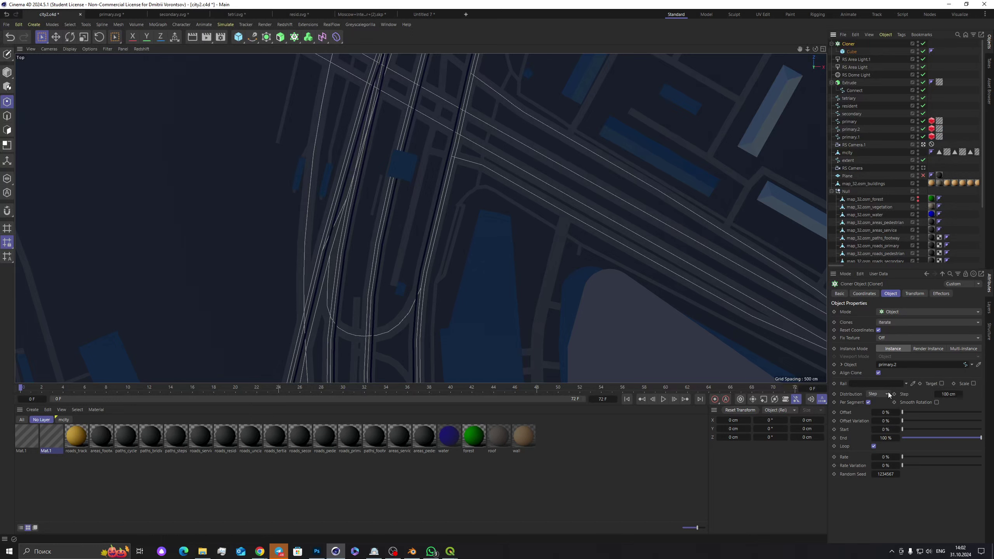
pyautogui.click(951, 394)
pyautogui.click(854, 129)
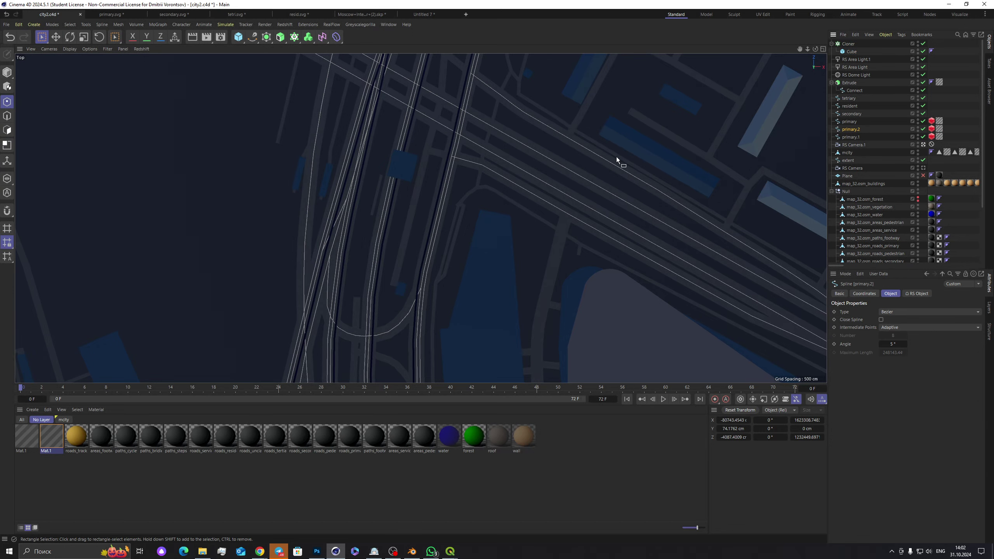
pyautogui.press('9')
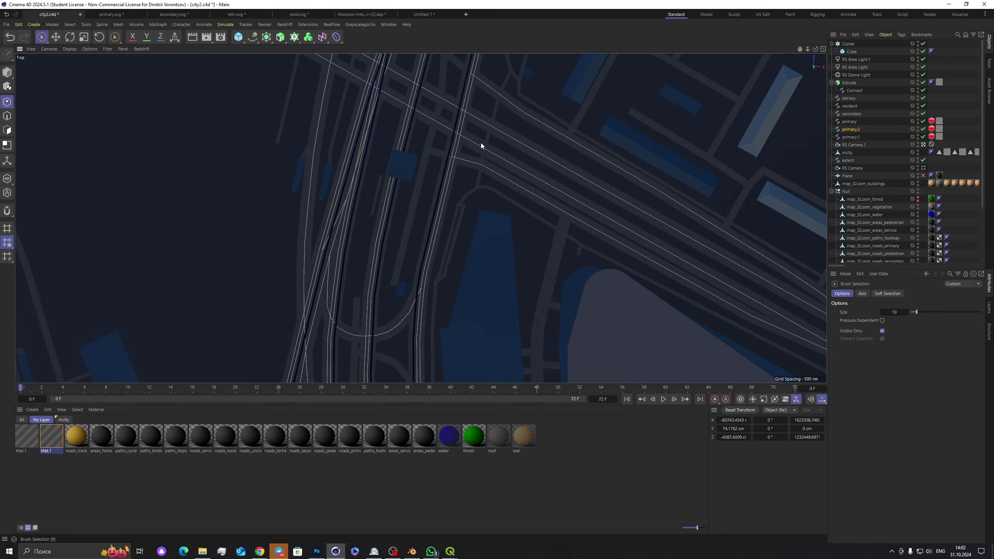
pyautogui.scroll(-2, 481, 134)
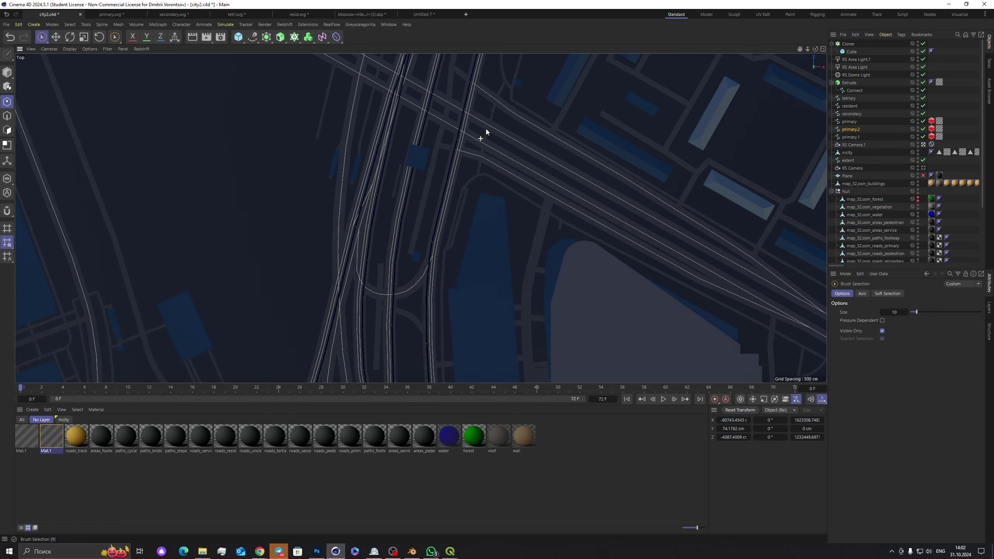
pyautogui.scroll(-2, 505, 59)
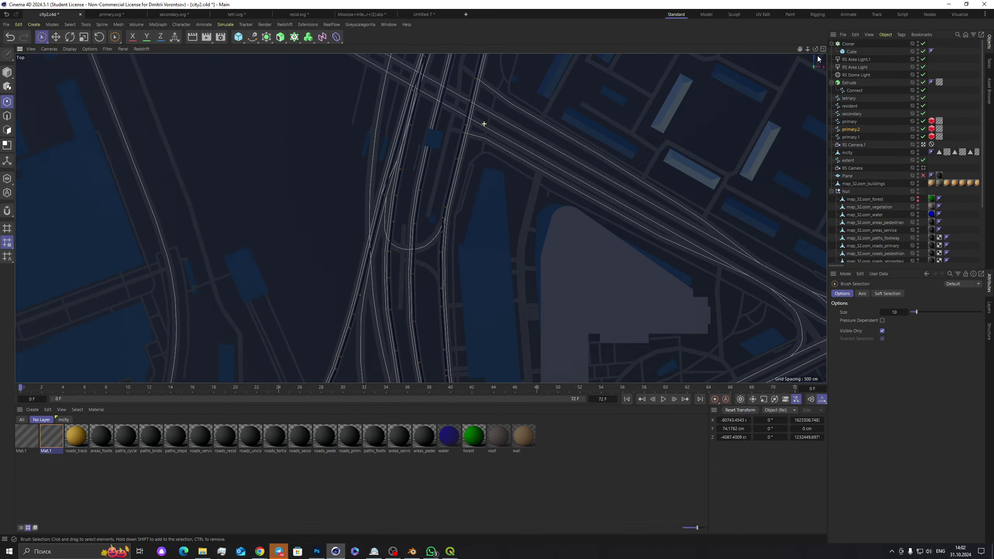
# Step: Set the cloned Cube's X size to 200 cm and open its Y size for editing
pyautogui.click(848, 44)
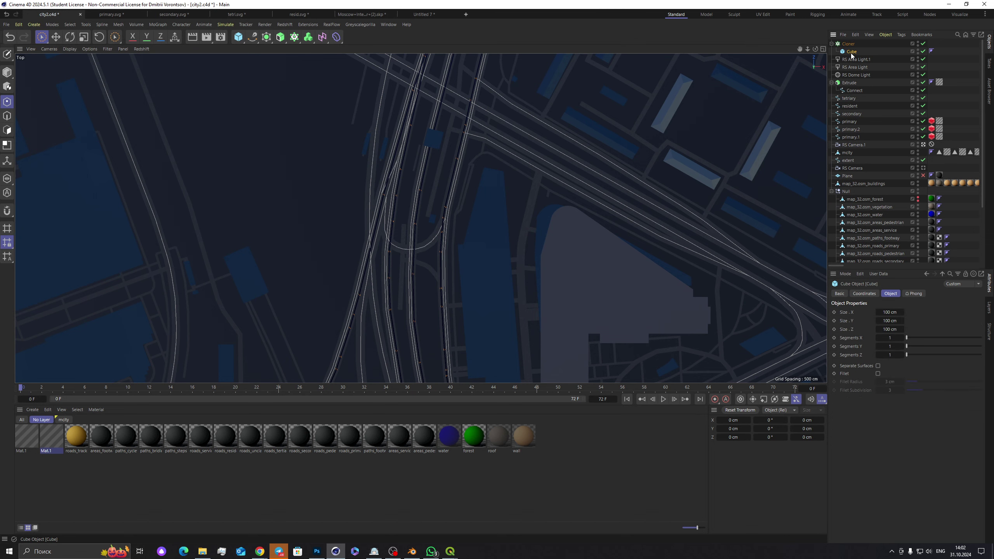
pyautogui.click(852, 51)
pyautogui.click(890, 312)
pyautogui.write('200')
pyautogui.click(899, 321)
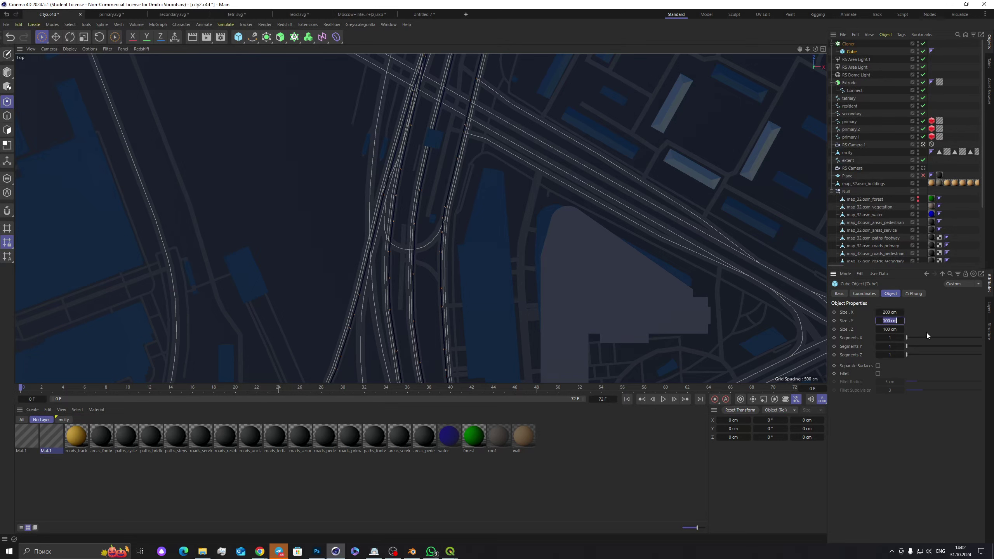
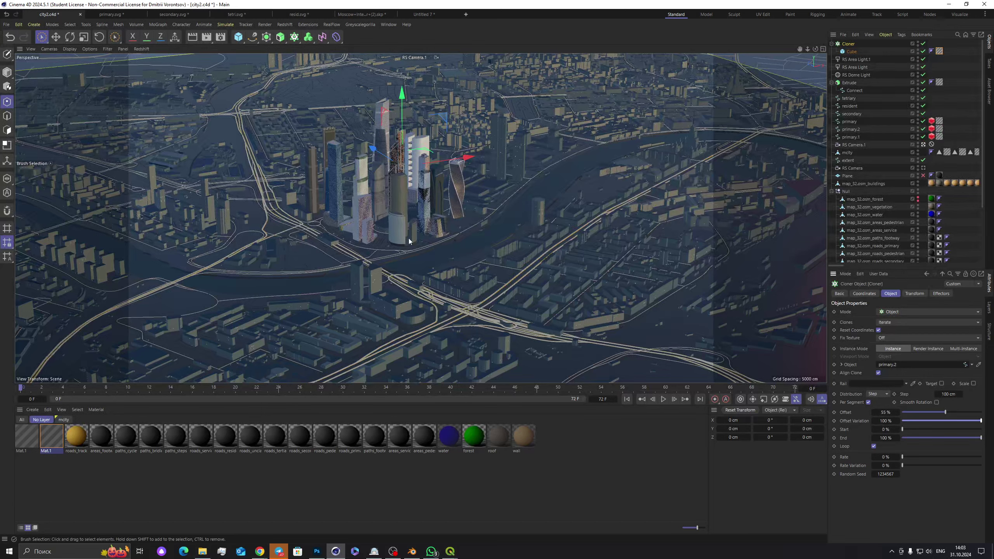
# Step: Save the project and open the Redshift RenderView to preview the cubes along the roads
pyautogui.click(7, 25)
pyautogui.click(40, 122)
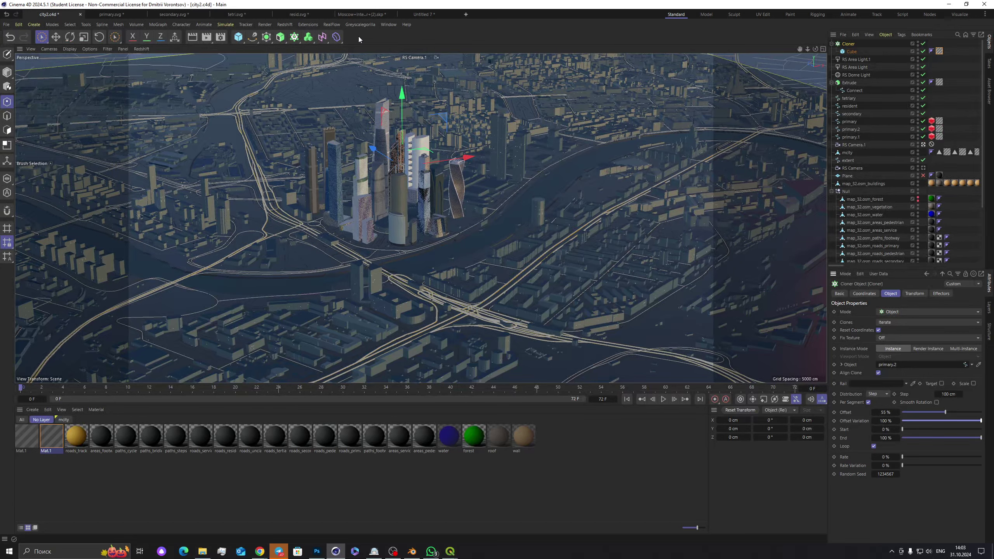
pyautogui.click(285, 24)
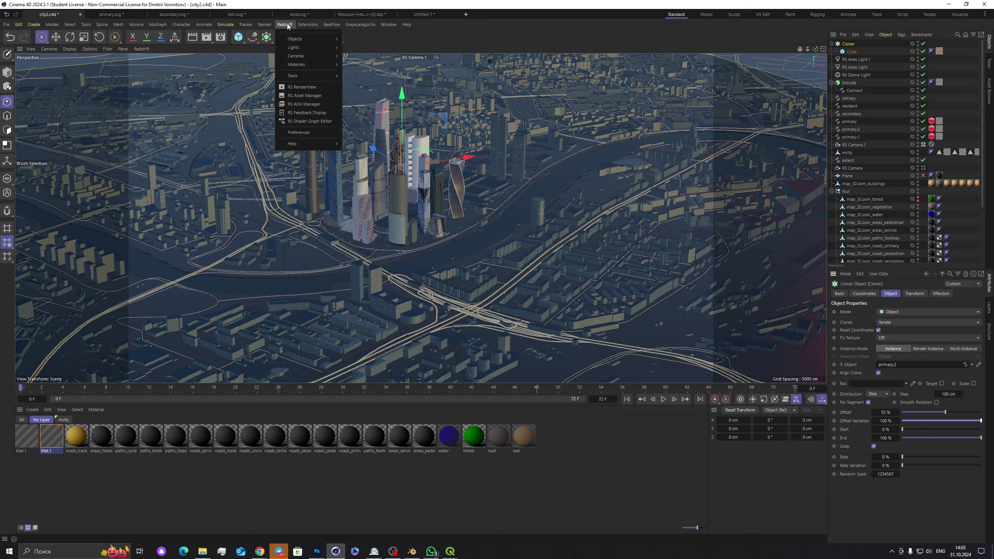
pyautogui.click(307, 86)
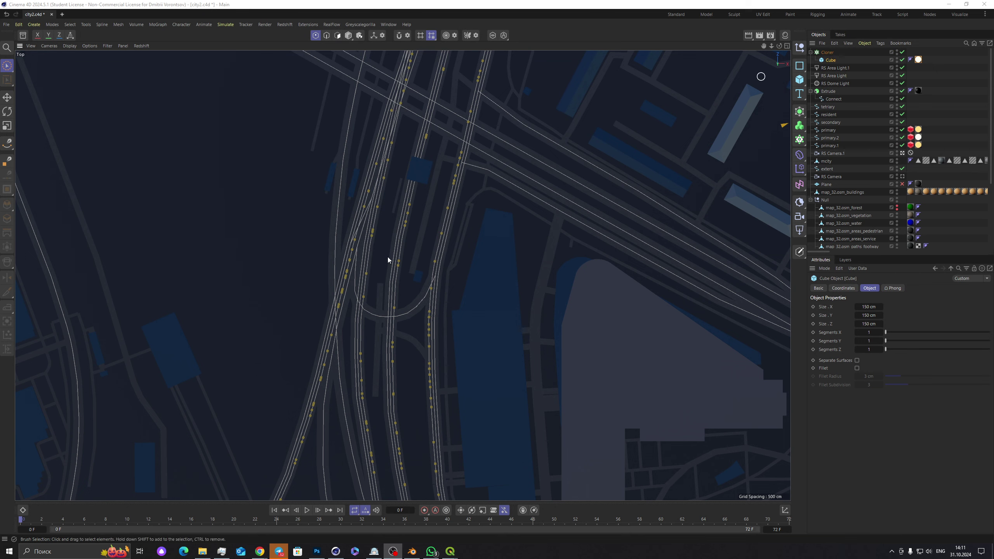
# Step: Disable the Cloner and its child Cube in the scene
pyautogui.scroll(-2, 408, 240)
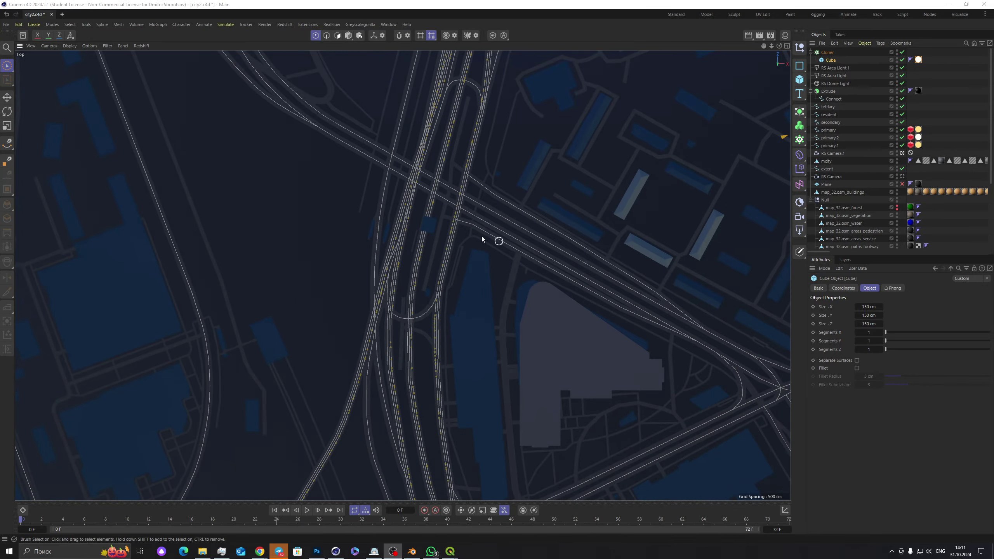
pyautogui.scroll(3, 434, 224)
pyautogui.scroll(2, 434, 224)
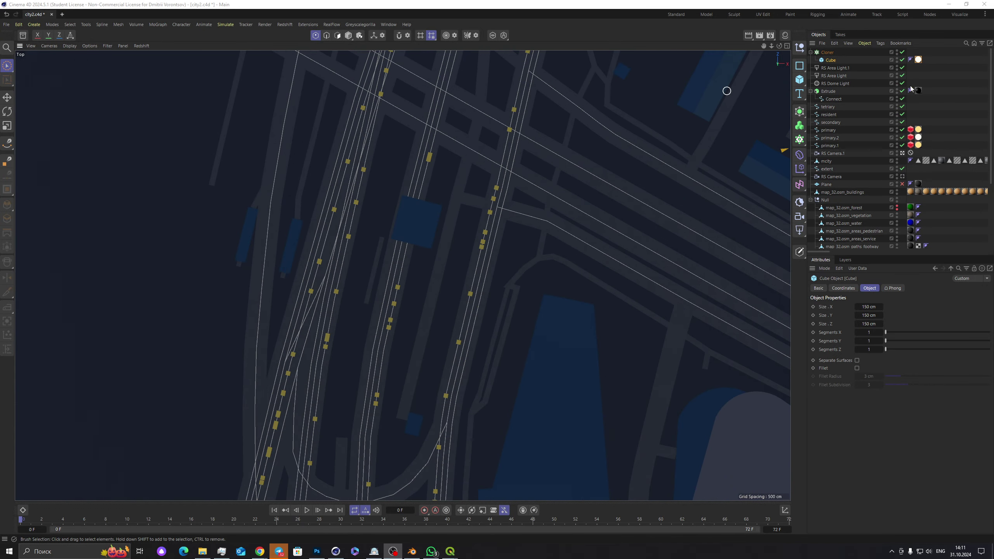
pyautogui.click(901, 52)
pyautogui.click(902, 60)
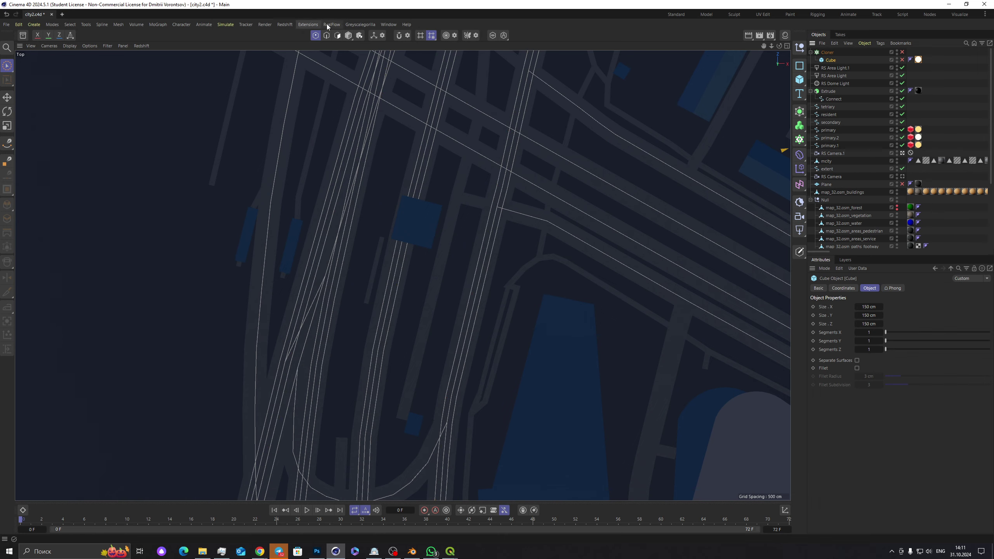
pyautogui.press('super+Down')
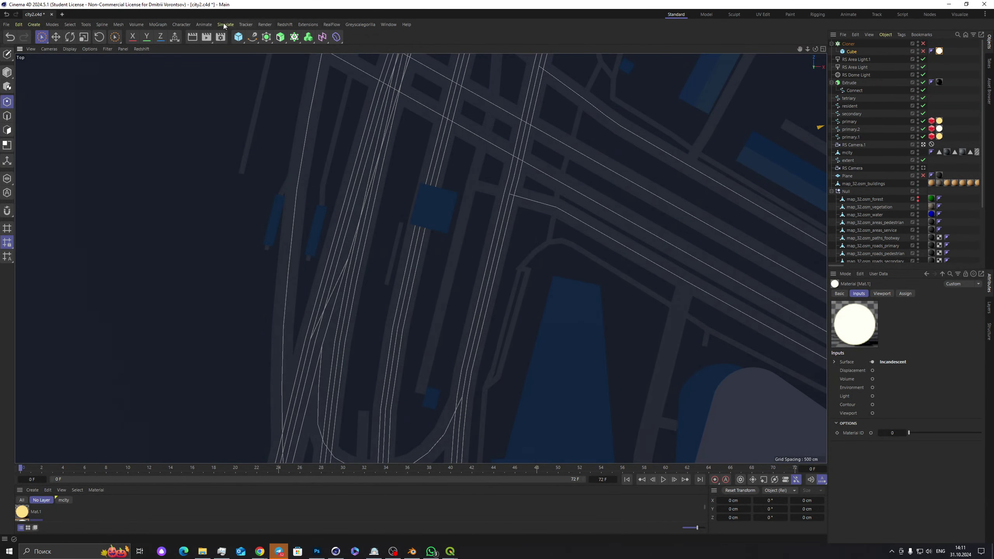
# Step: Add a MoGraph Matrix object, set it to Object mode and link the primary.2 spline as its object
pyautogui.click(158, 24)
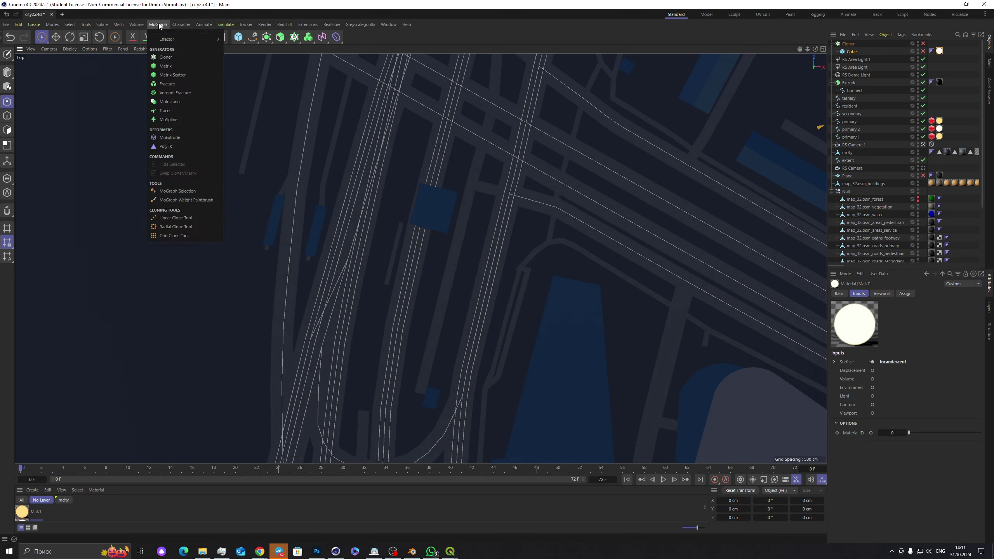
pyautogui.click(183, 67)
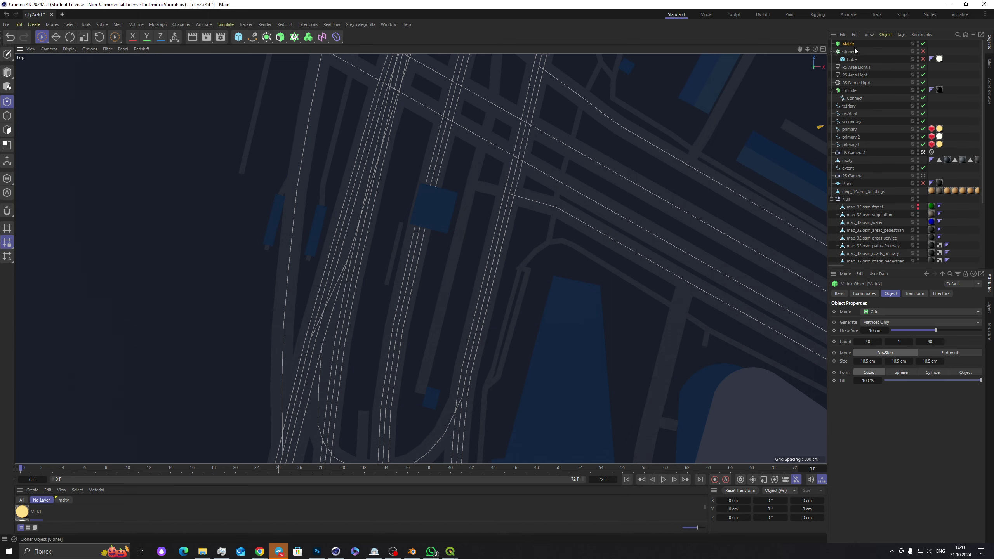
pyautogui.click(907, 312)
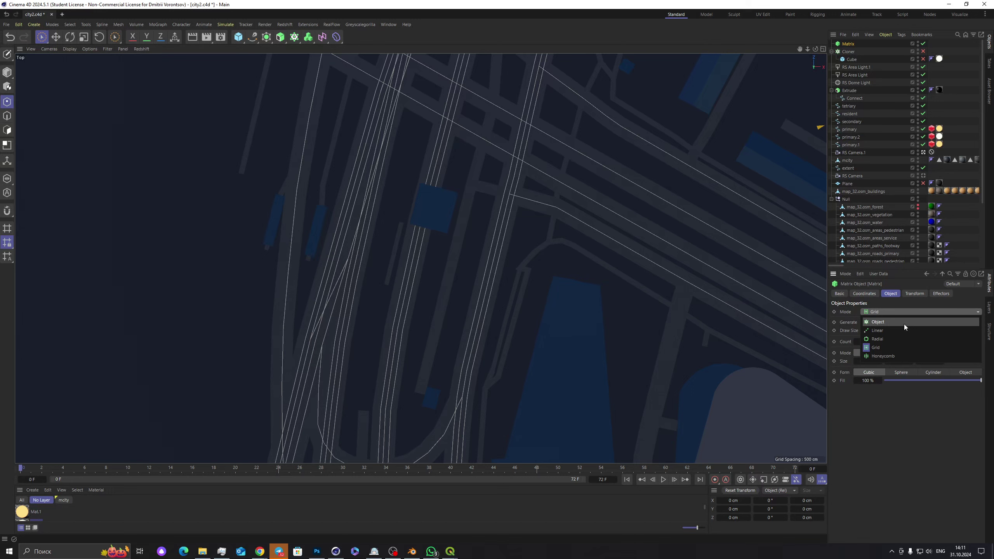
pyautogui.click(903, 323)
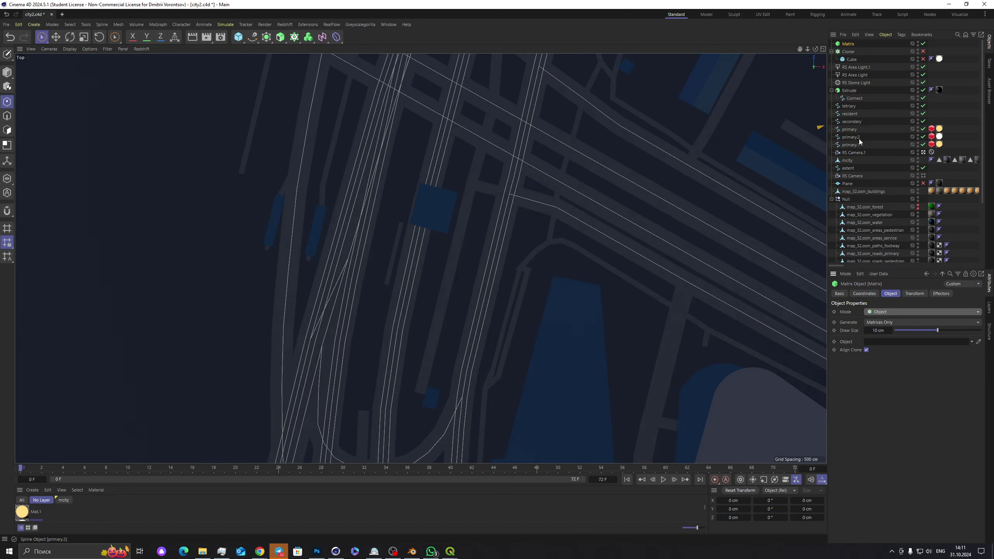
pyautogui.moveTo(858, 138)
pyautogui.mouseDown()
pyautogui.moveTo(886, 224)
pyautogui.moveTo(887, 341)
pyautogui.mouseUp()
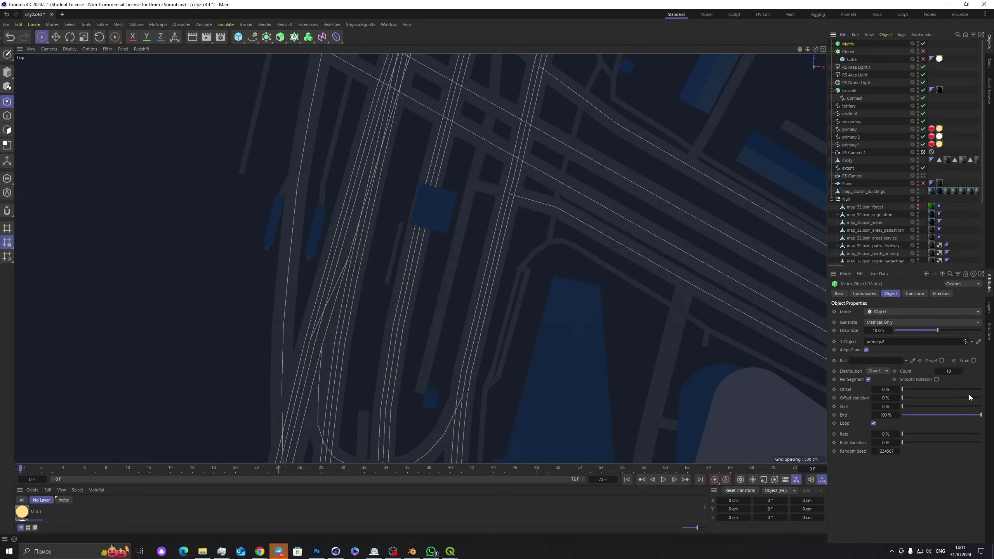
# Step: Set the Matrix distribution to Step at 1000 cm, with an Offset of 53% and an Offset Variation of 100%
pyautogui.moveTo(902, 389); pyautogui.dragTo(909, 389)
pyautogui.click(879, 372)
pyautogui.click(885, 389)
pyautogui.click(947, 372)
pyautogui.write('1000')
pyautogui.press('Return')
pyautogui.click(886, 398)
pyautogui.moveTo(980, 398); pyautogui.dragTo(982, 398)
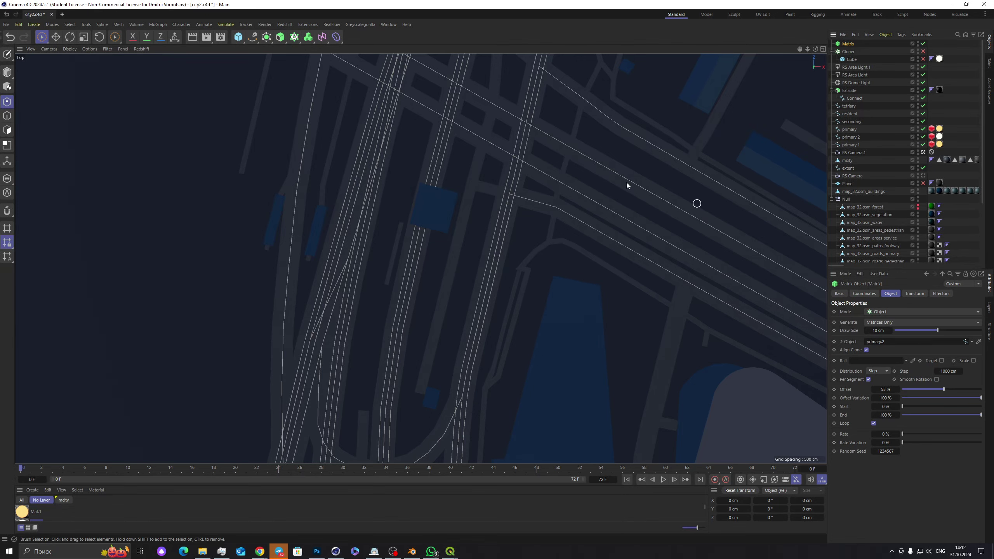
# Step: Duplicate the yellow incandescent Mat.1 material and shift the copy's Color node hue to red
pyautogui.middleClick(589, 162)
pyautogui.middleClick(202, 126)
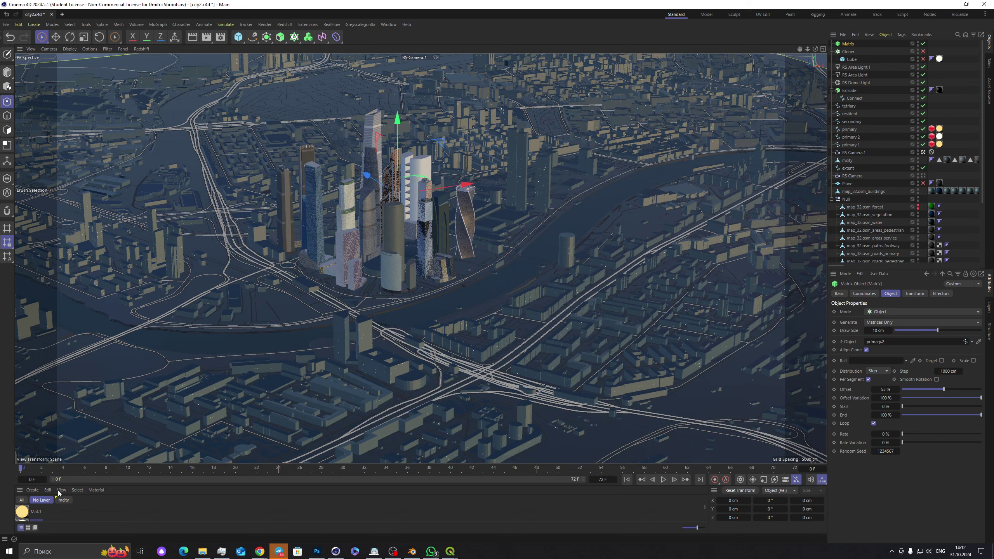
pyautogui.click(28, 528)
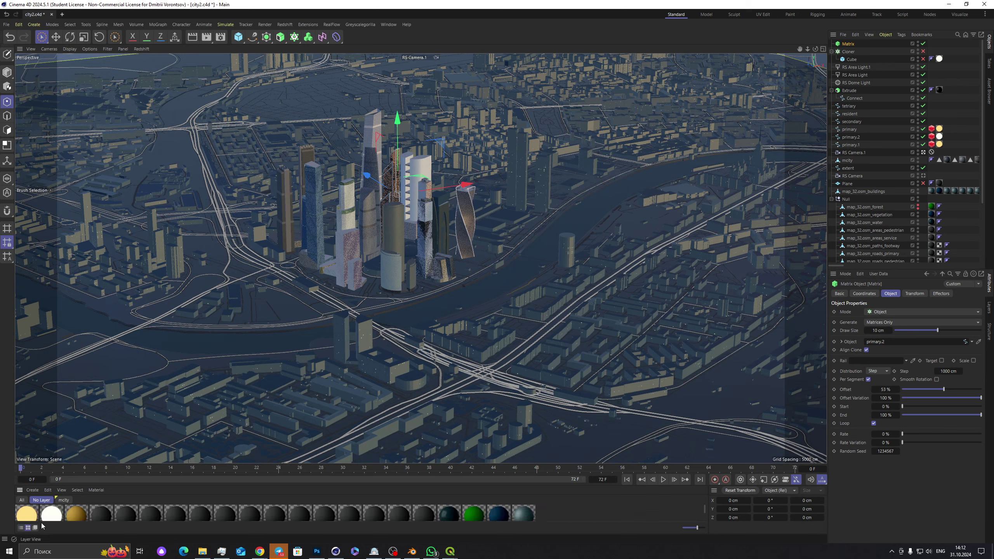
pyautogui.click(28, 515)
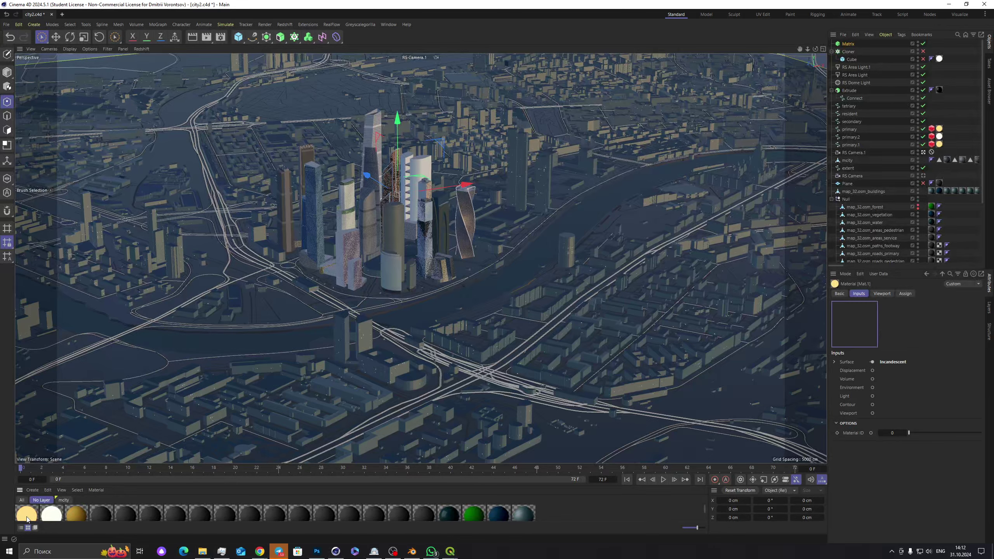
pyautogui.hotkey('ctrl', 'c')
pyautogui.hotkey('ctrl', 'v')
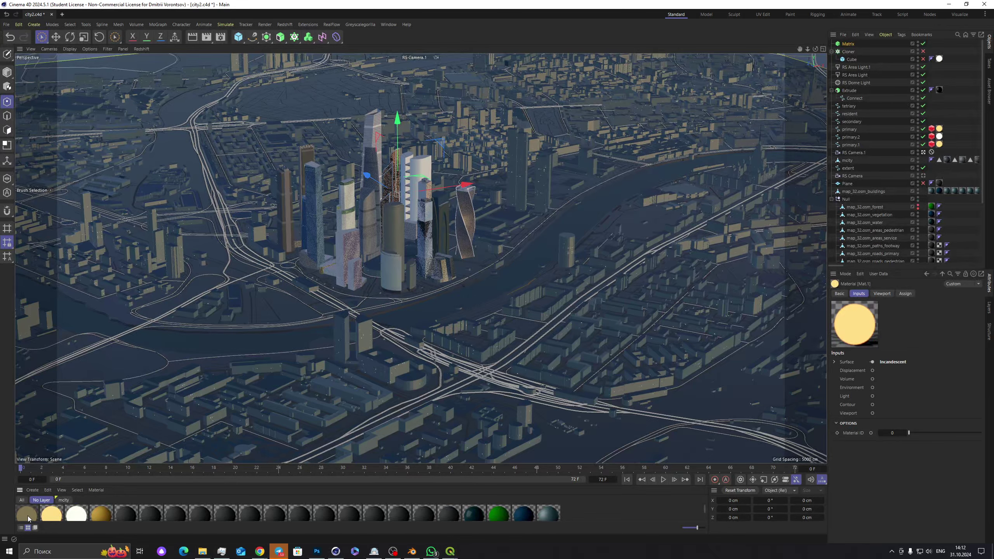
pyautogui.doubleClick(27, 514)
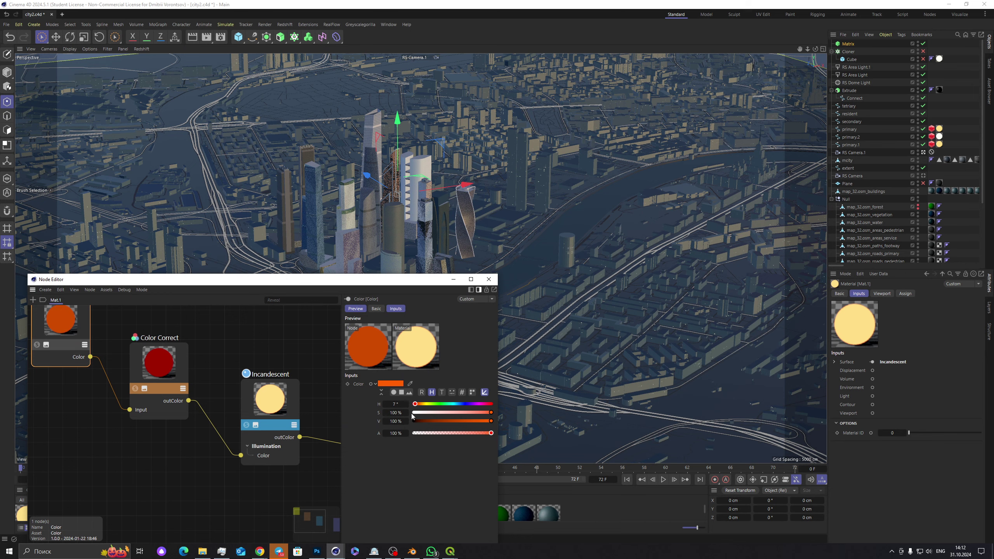
pyautogui.click(413, 404)
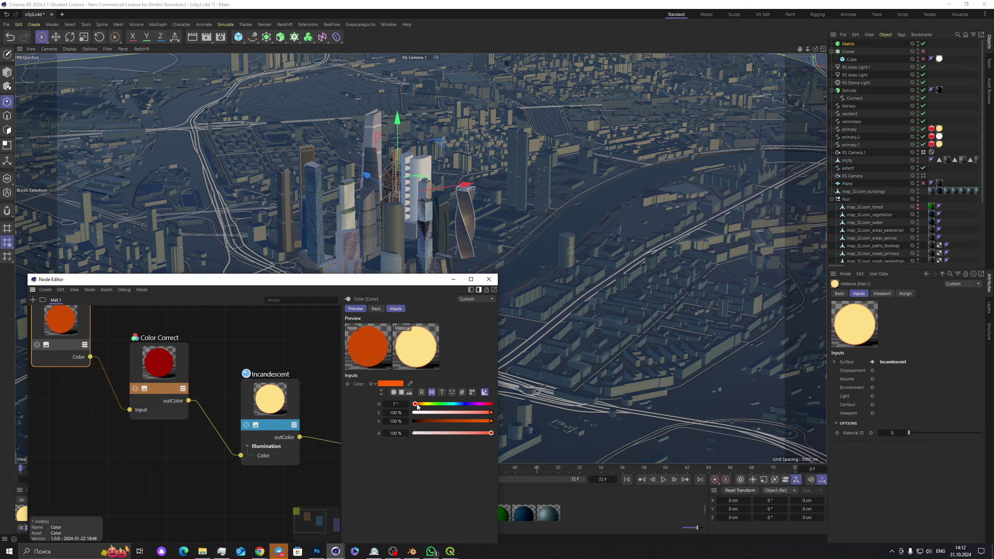
pyautogui.click(489, 278)
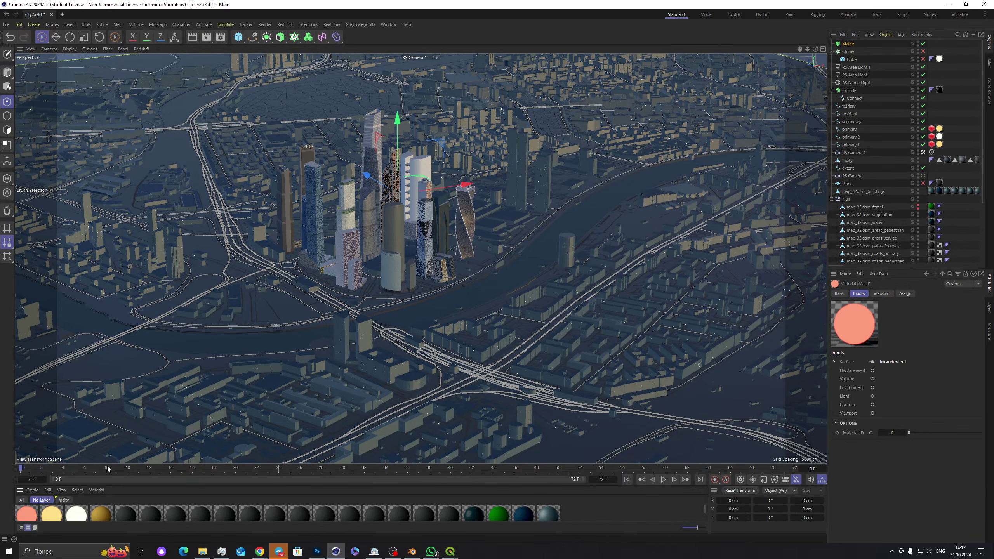
# Step: Assign the new red Mat.1 material to the Matrix and add a Redshift Object tag to it
pyautogui.moveTo(59, 486); pyautogui.dragTo(43, 460)
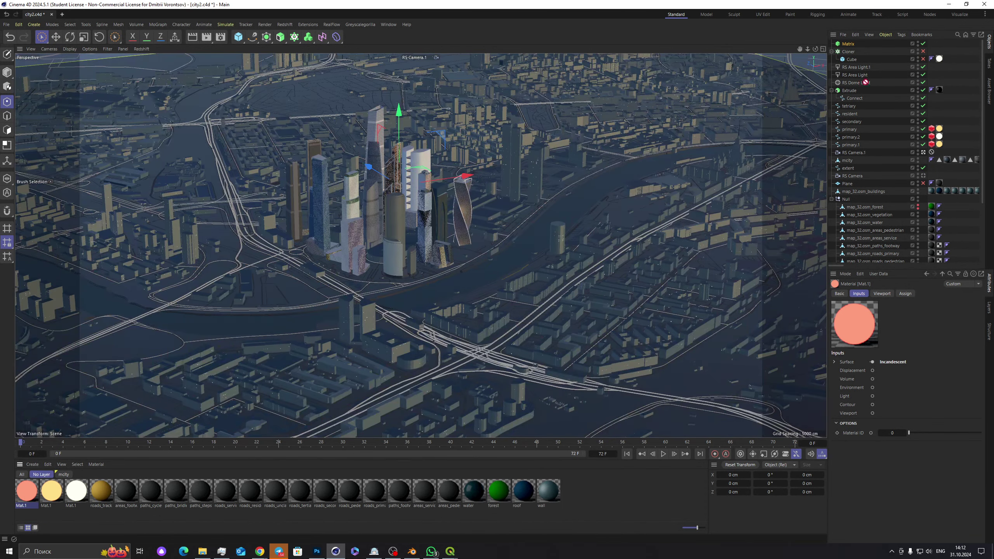
pyautogui.moveTo(865, 82); pyautogui.dragTo(848, 43)
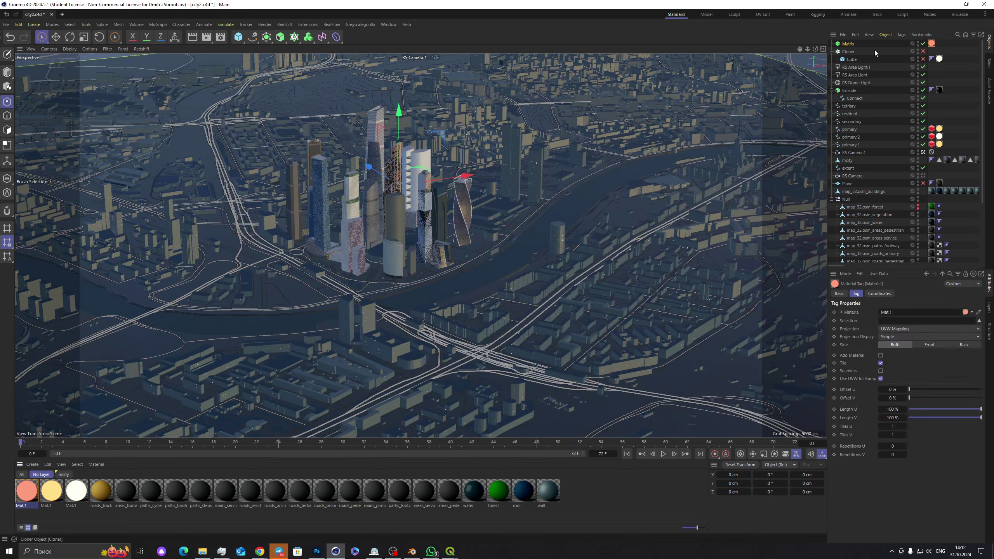
pyautogui.rightClick(846, 44)
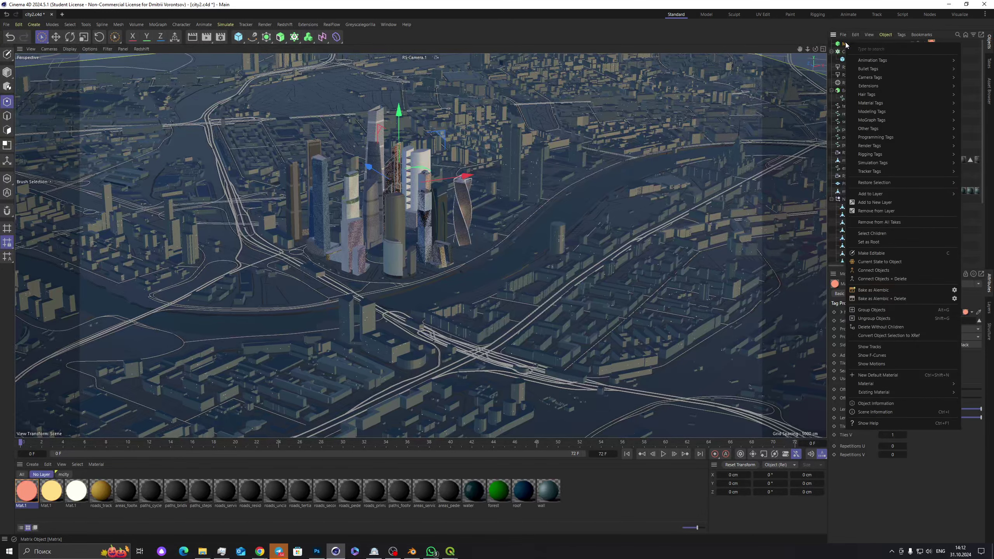
pyautogui.moveTo(878, 163)
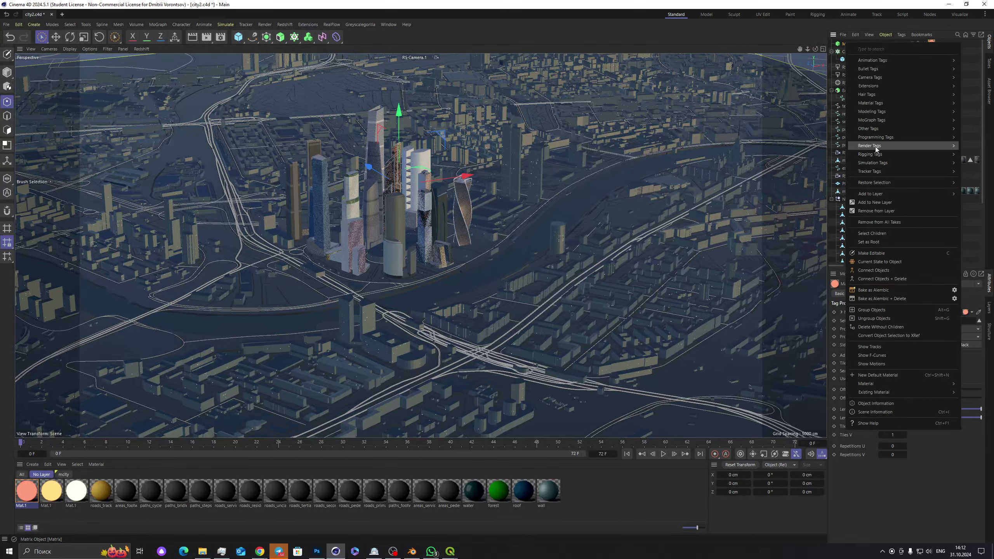
pyautogui.moveTo(874, 146)
pyautogui.click(833, 176)
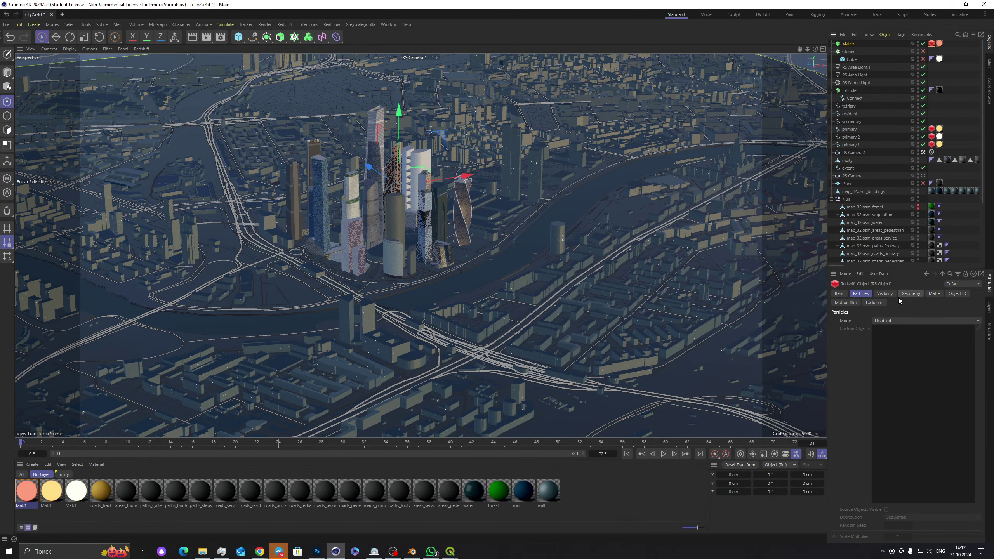
# Step: Set the Redshift Object tag's particle mode to Quad Instances with a Scale Multiplier of 30
pyautogui.click(899, 320)
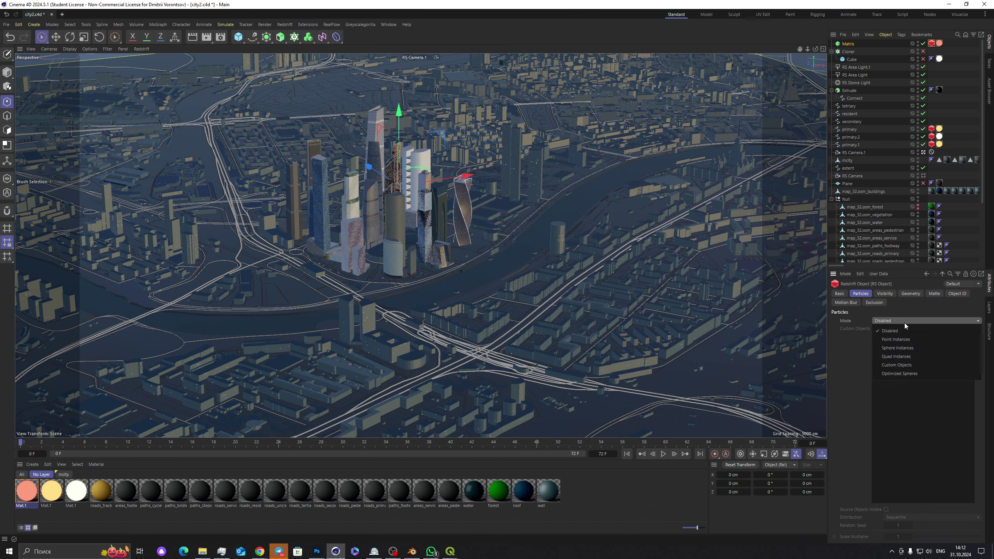
pyautogui.click(902, 356)
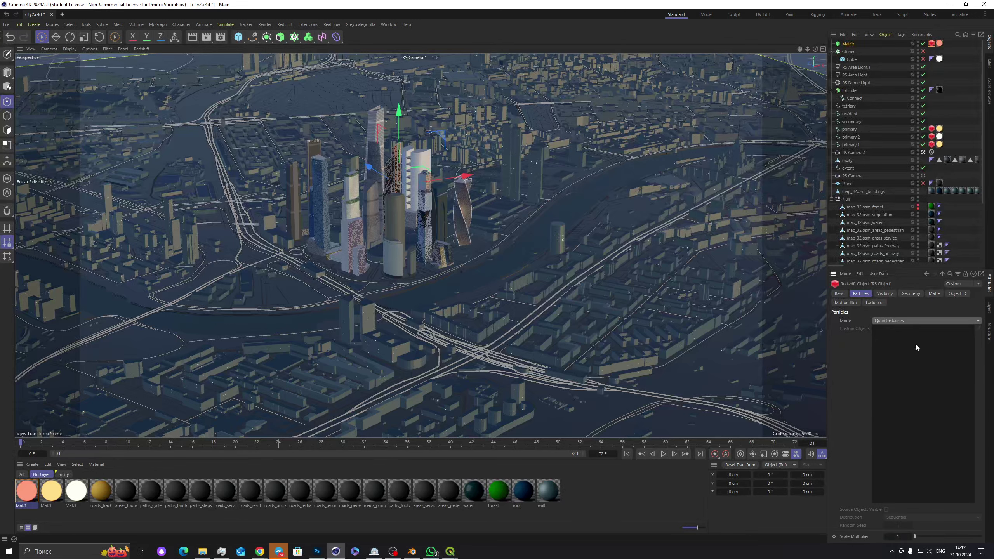
pyautogui.click(903, 321)
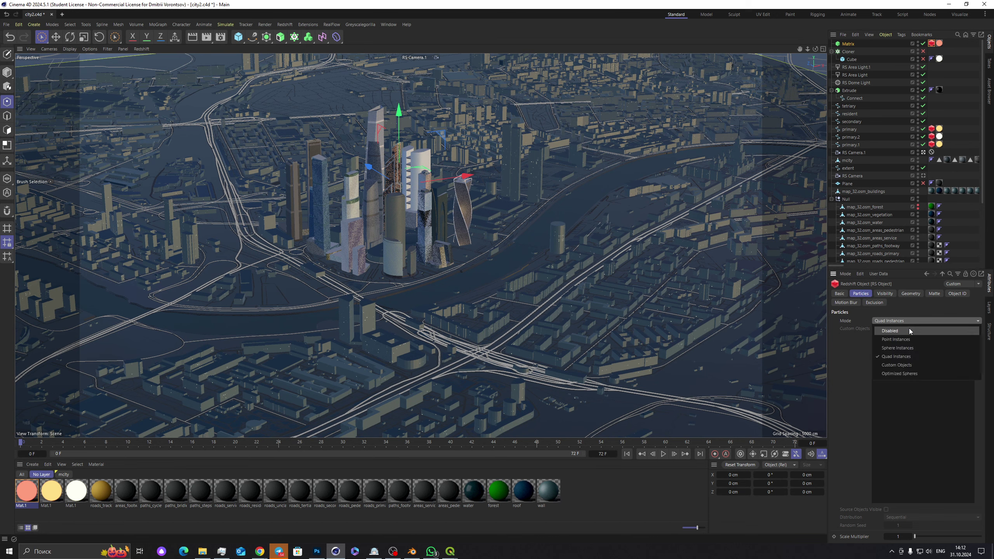
pyautogui.click(896, 356)
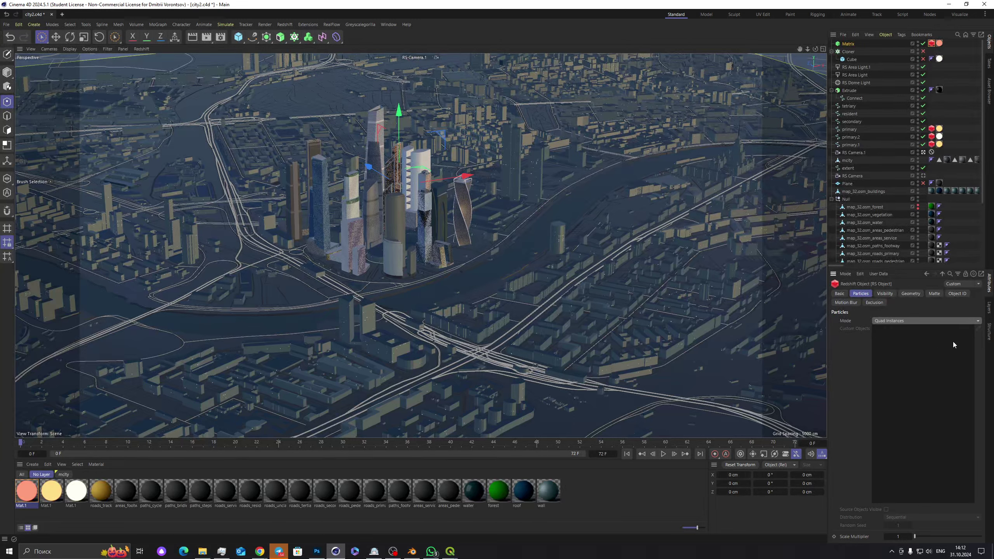
pyautogui.click(900, 537)
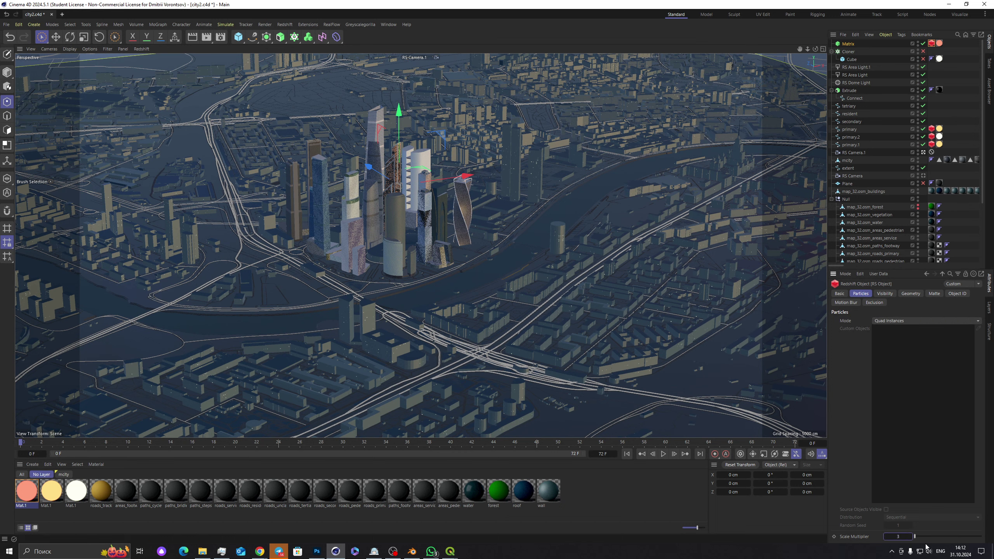
pyautogui.write('30')
pyautogui.press('Return')
# Step: Render the city in an enlarged Redshift RenderView to check the Matrix particles along the roads
pyautogui.click(291, 23)
pyautogui.click(319, 90)
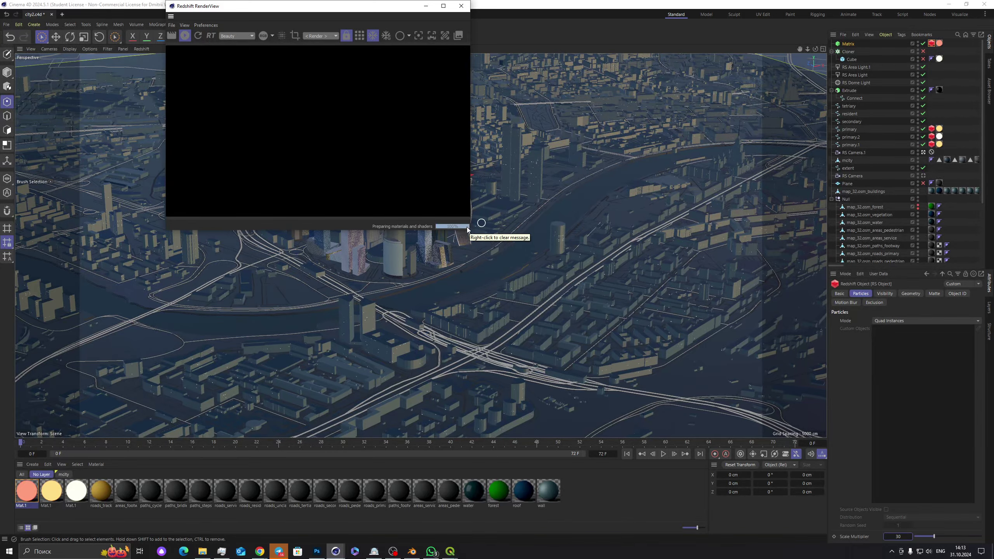
pyautogui.moveTo(470, 232); pyautogui.dragTo(617, 346)
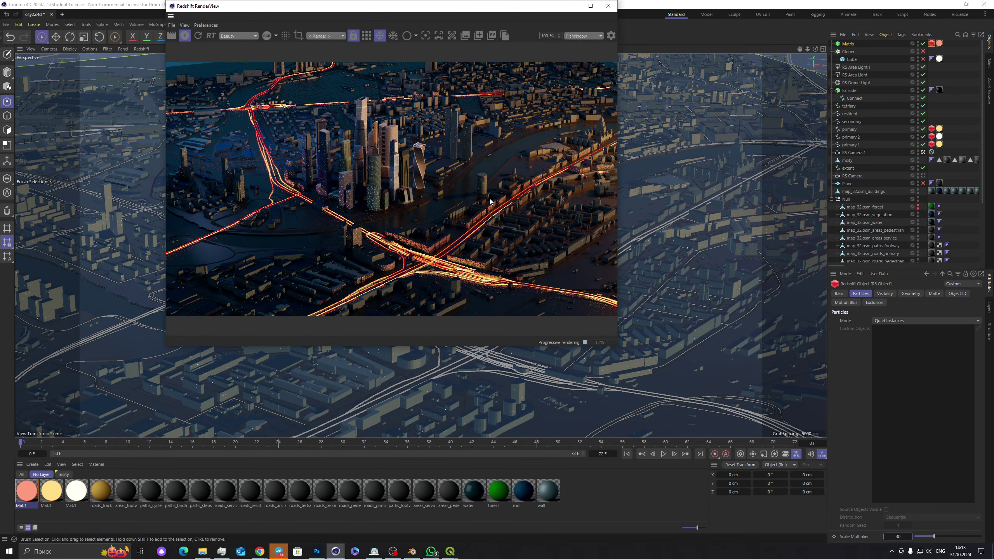
# Step: Set the Redshift hair strand thickness to 27 on the primary and primary.1 splines and to 30 on primary.2
pyautogui.click(932, 129)
pyautogui.doubleClick(889, 329)
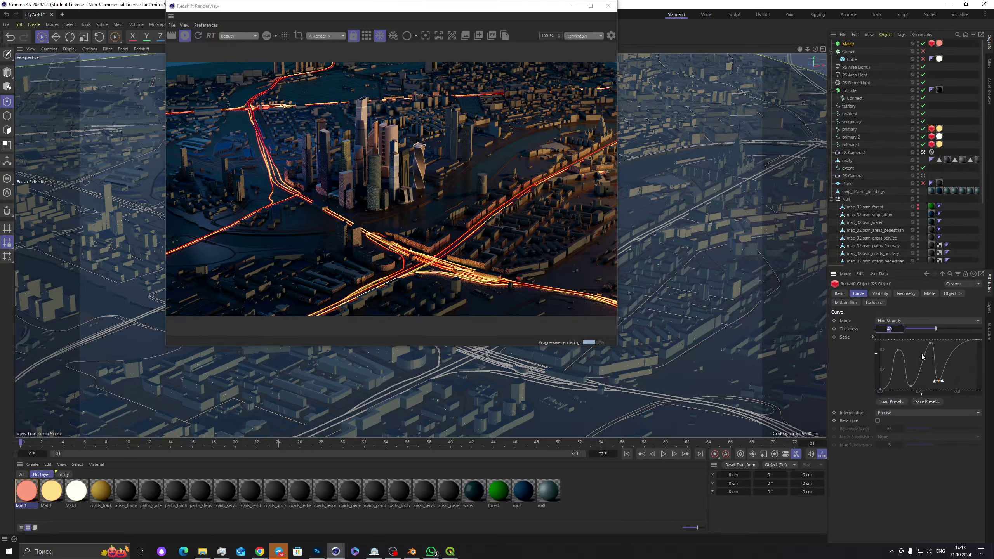
pyautogui.write('2')
pyautogui.click(932, 136)
pyautogui.click(891, 328)
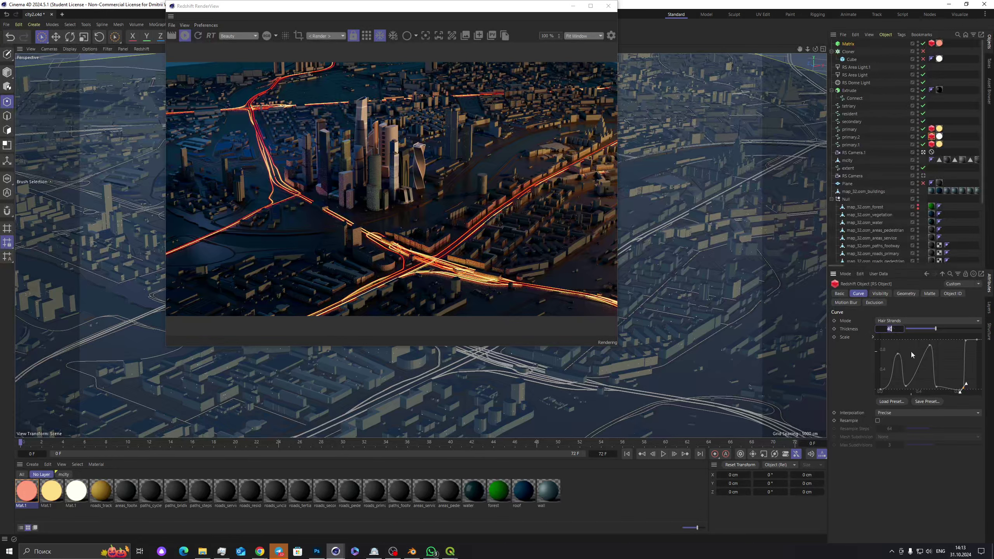
pyautogui.write('30')
pyautogui.press('Return')
pyautogui.hotkey('ctrl', 'z')
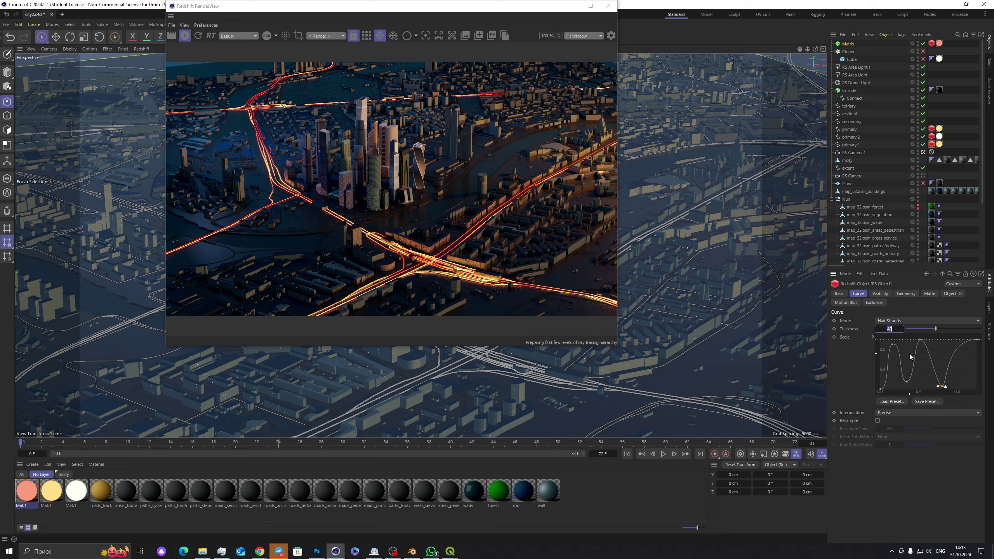
pyautogui.write('27')
pyautogui.press('Return')
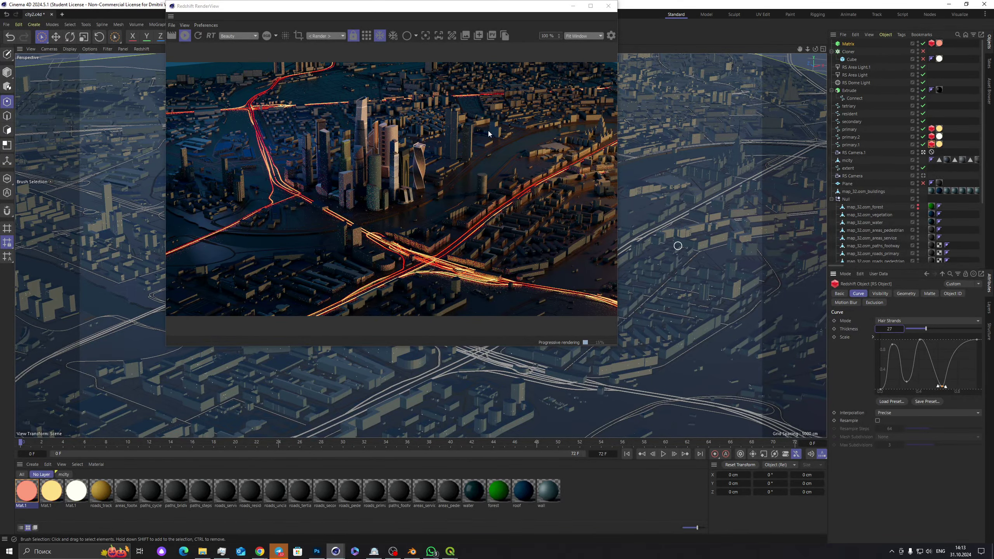
# Step: Thin the Redshift hair strands to 16 on the primary and primary.1 splines and to 15 on primary.2
pyautogui.click(894, 327)
pyautogui.write('16')
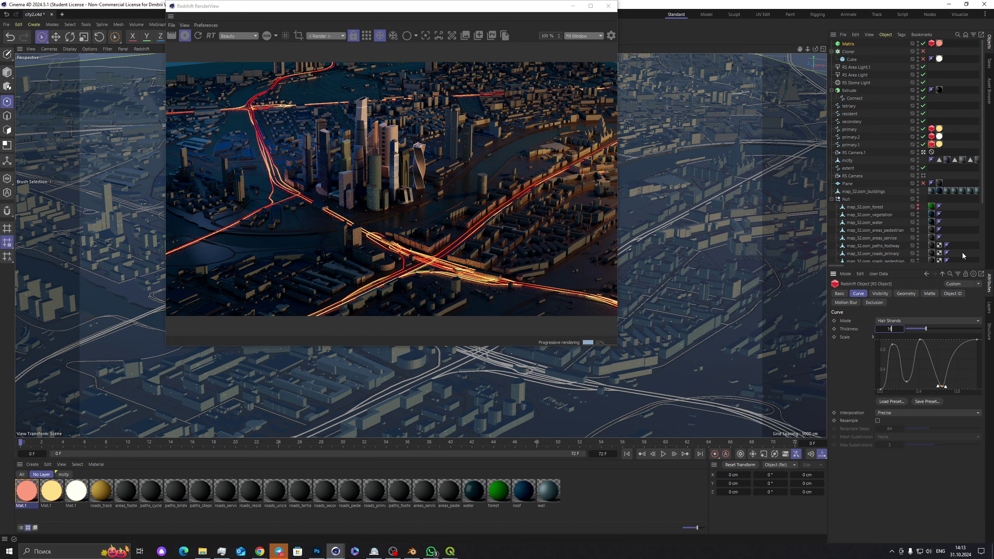
pyautogui.press('BackSpace')
pyautogui.press('BackSpace')
pyautogui.write('30')
pyautogui.click(919, 338)
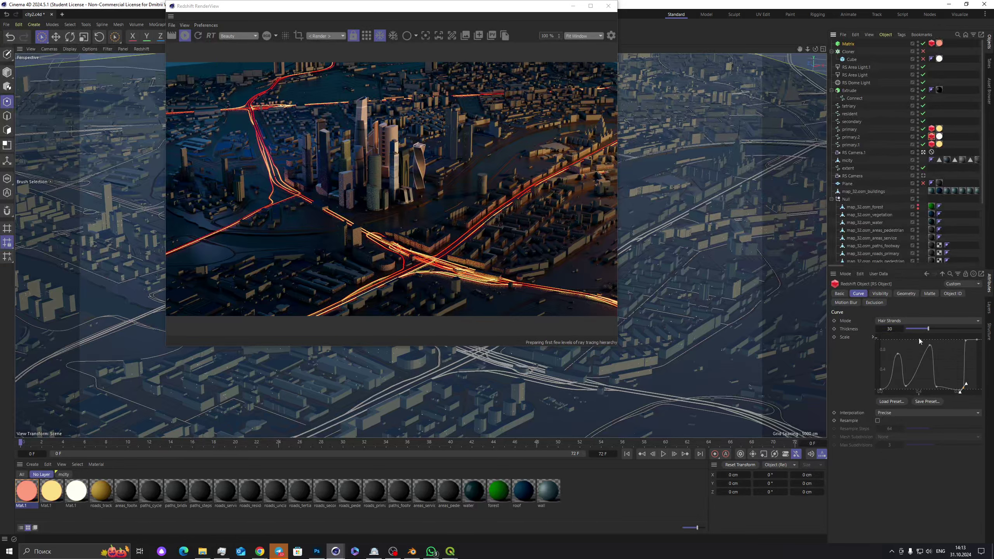
pyautogui.click(891, 328)
pyautogui.write('15')
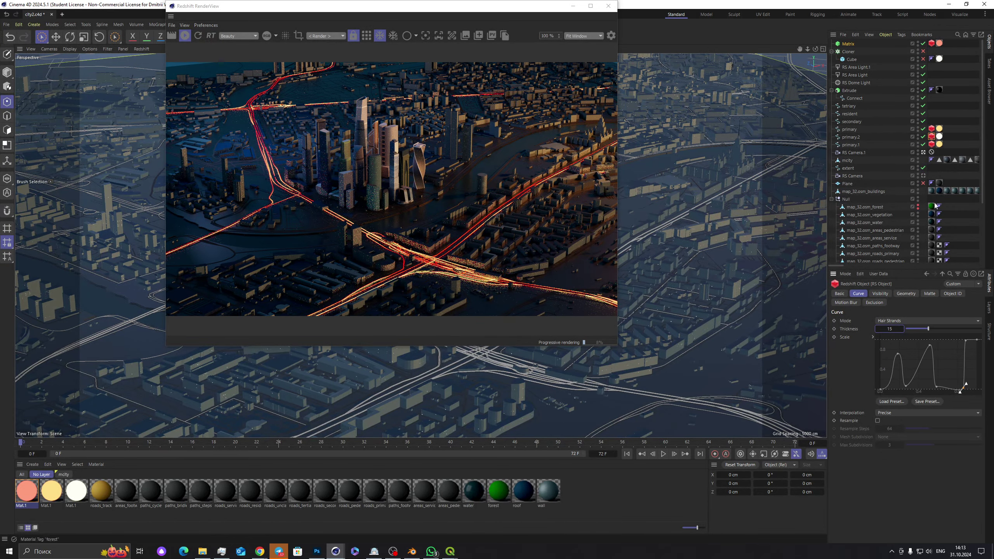
pyautogui.press('Return')
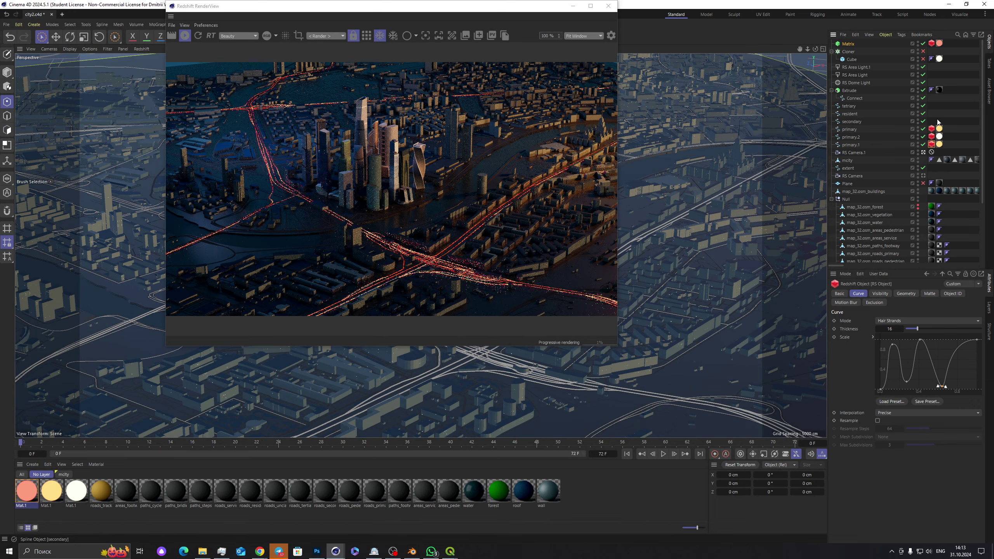
pyautogui.write('27')
pyautogui.press('Return')
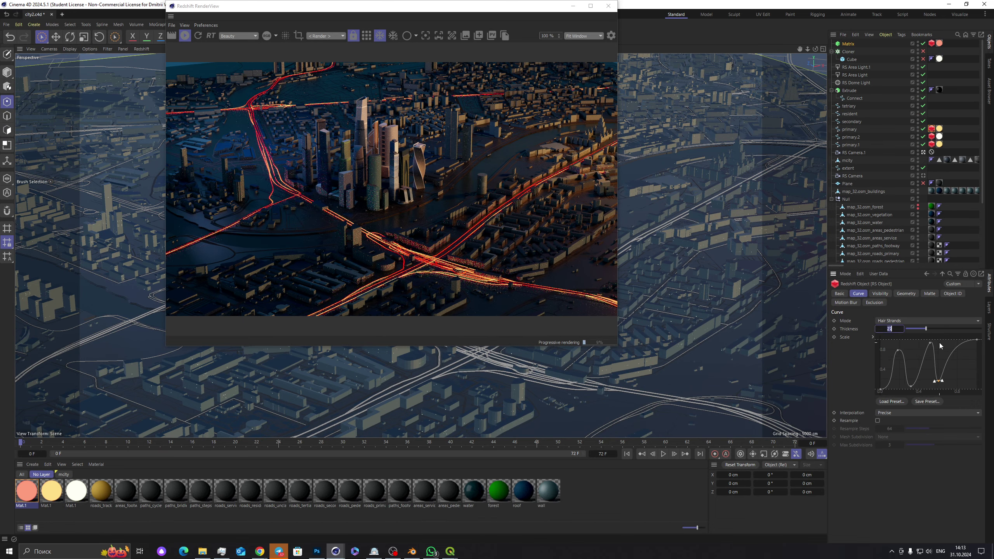
pyautogui.write('16')
pyautogui.press('Return')
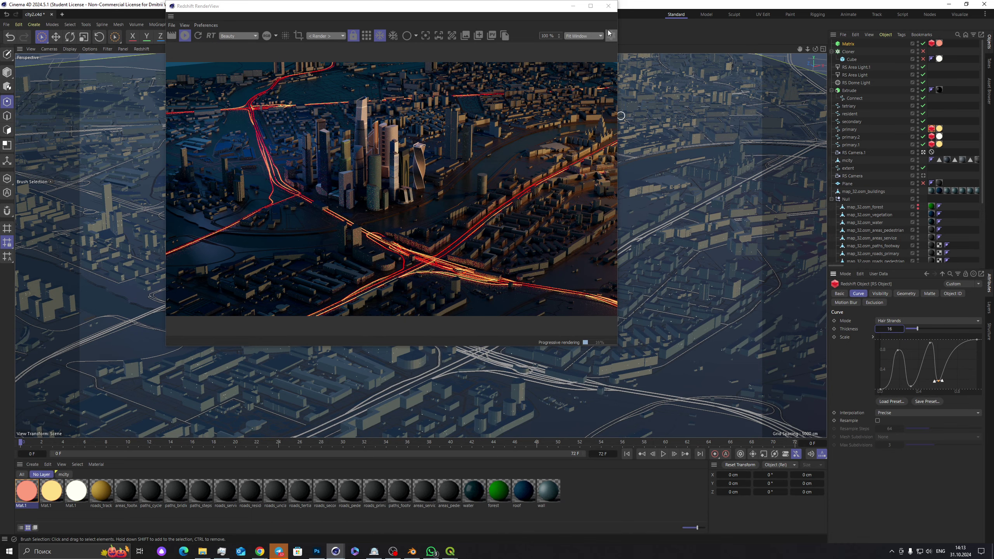
# Step: Leave the RS Camera.1 view and examine the road strands and Matrix particles close up in the render
pyautogui.click(922, 152)
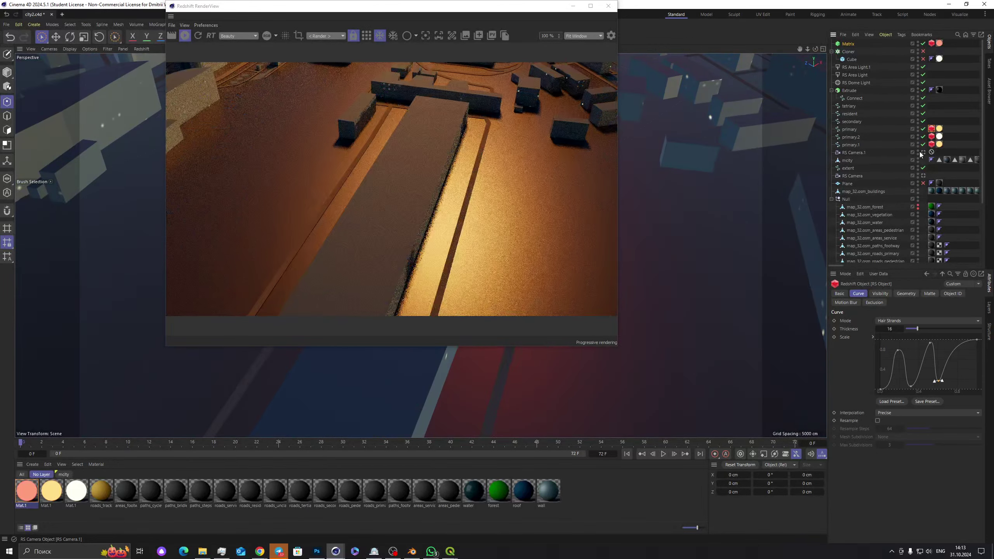
pyautogui.moveTo(528, 15); pyautogui.dragTo(488, 133)
pyautogui.scroll(-5, 681, 181)
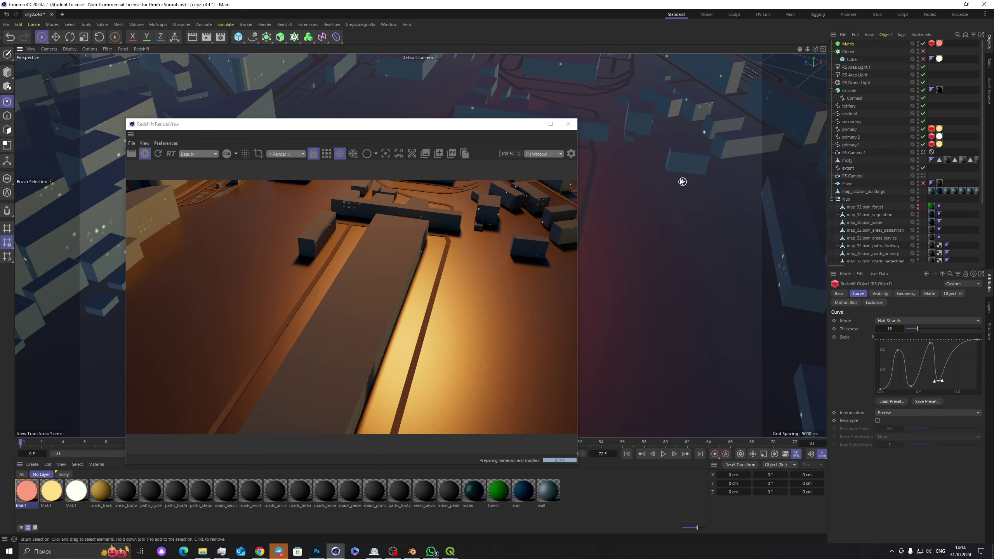
pyautogui.scroll(-5, 674, 172)
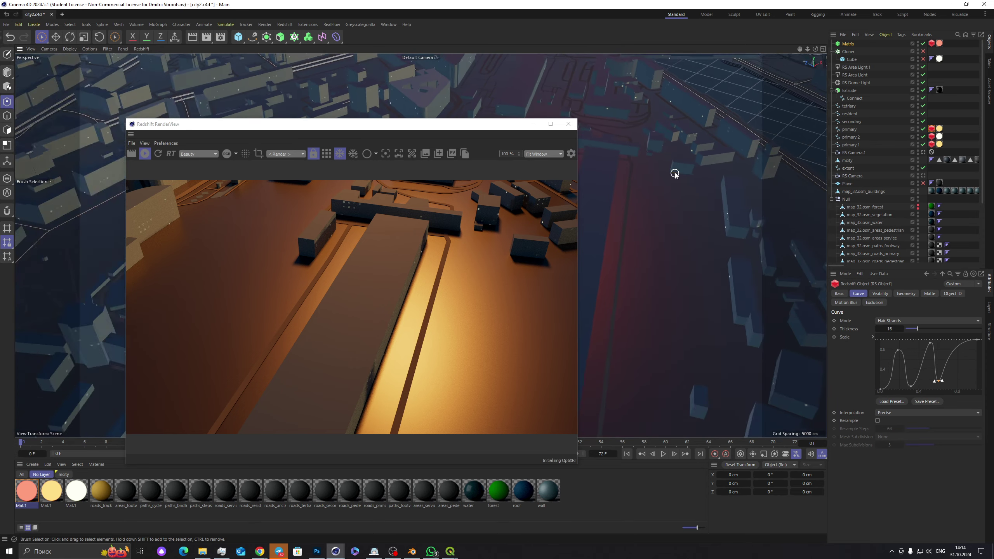
pyautogui.scroll(-8, 676, 170)
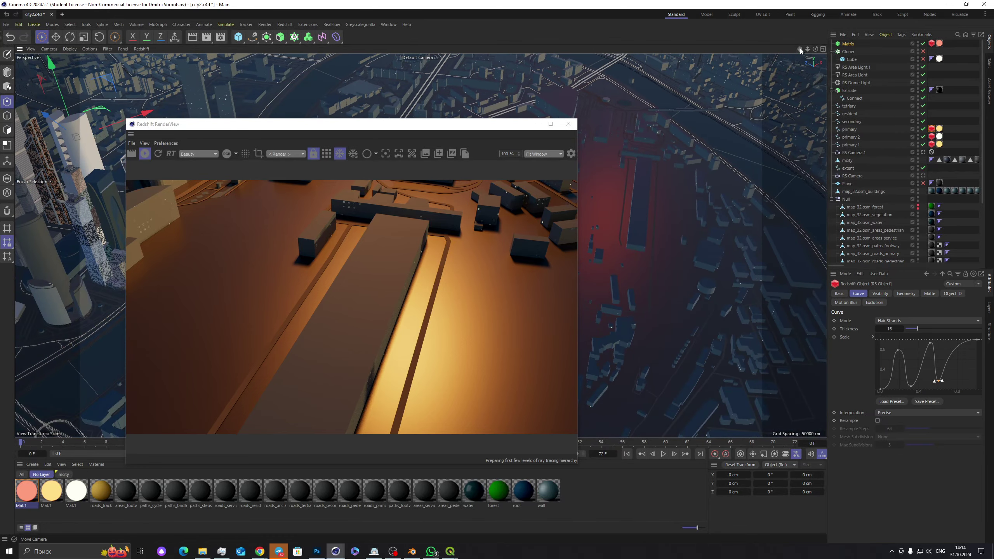
pyautogui.moveTo(800, 47); pyautogui.dragTo(800, 111)
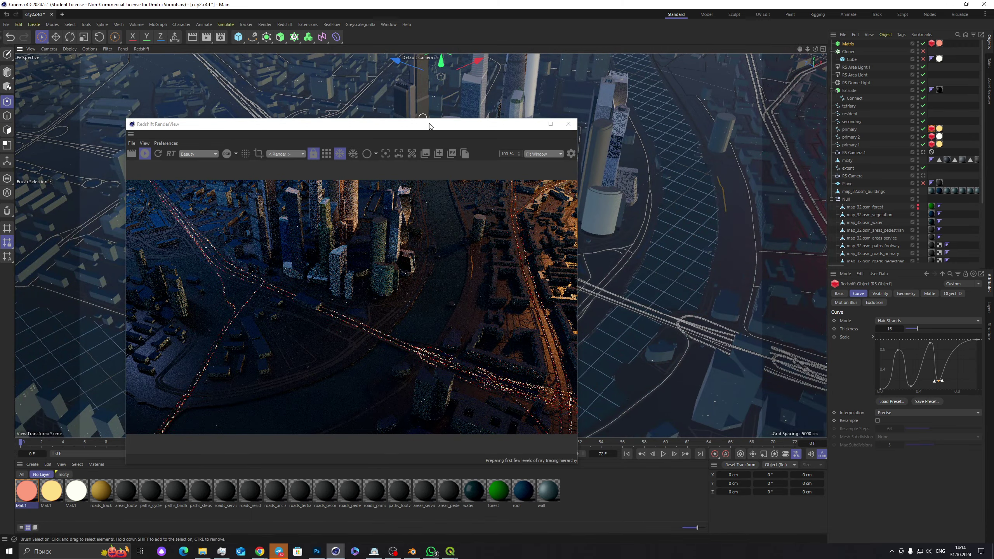
pyautogui.moveTo(424, 129); pyautogui.dragTo(720, 62)
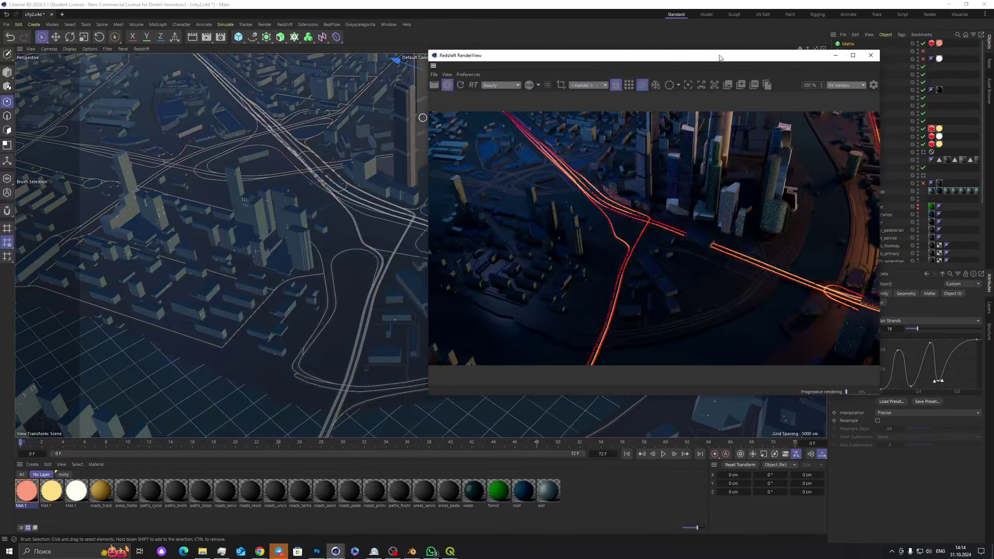
pyautogui.scroll(5, 329, 184)
pyautogui.scroll(6, 329, 184)
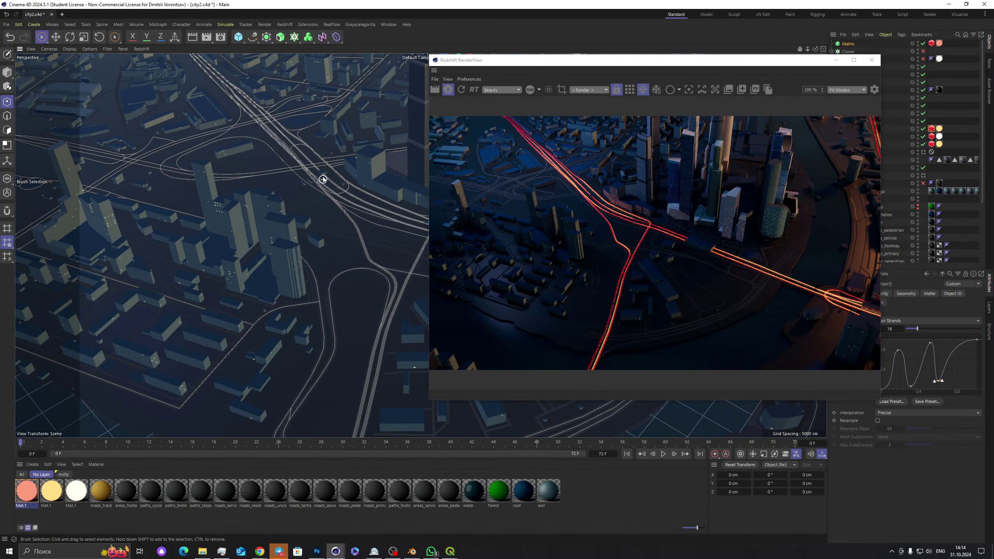
pyautogui.scroll(7, 313, 172)
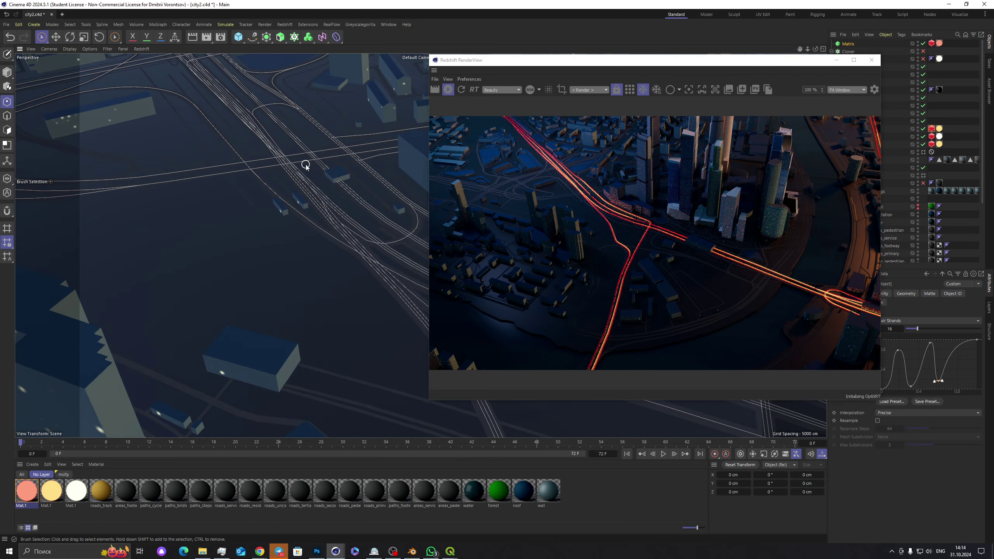
pyautogui.scroll(3, 297, 160)
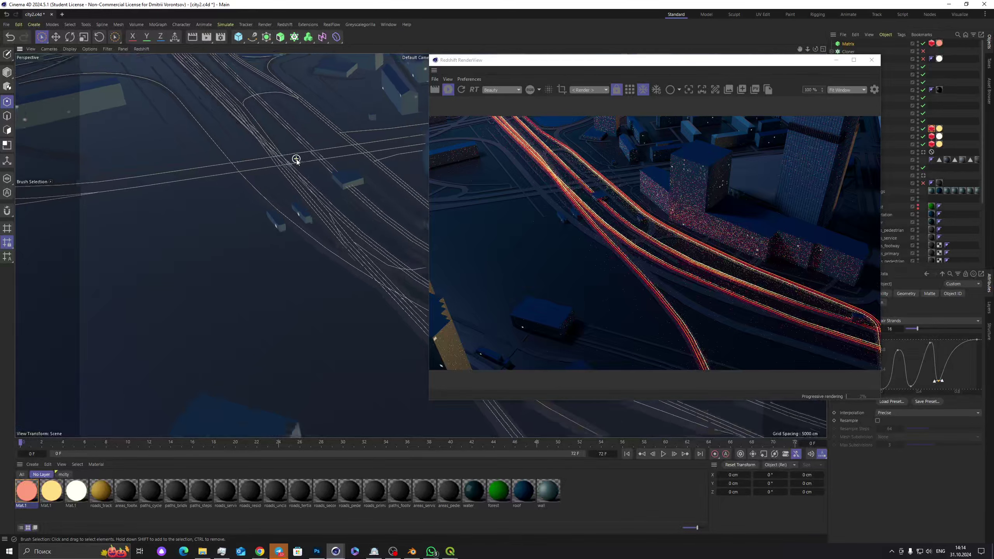
pyautogui.scroll(3, 296, 159)
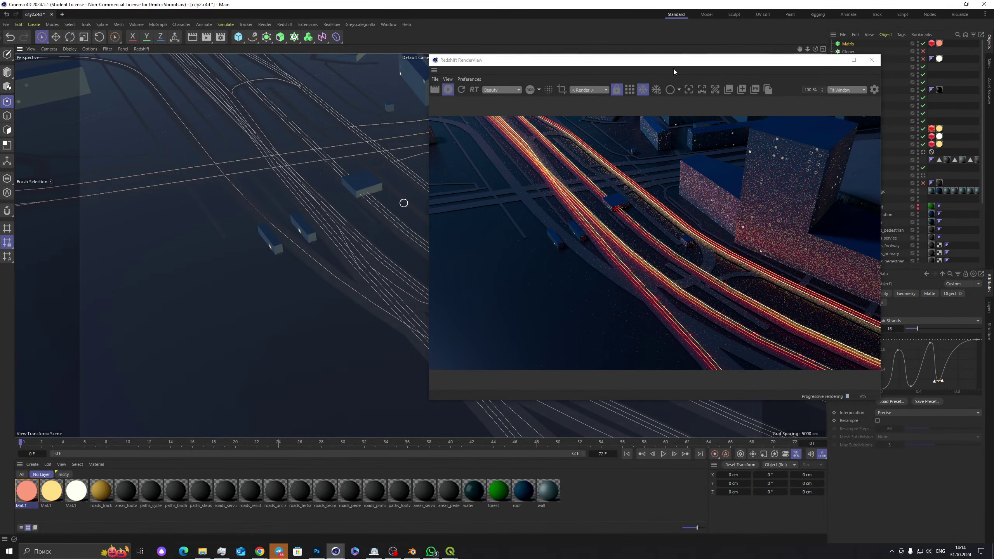
# Step: Try a Scale Multiplier of 100 on the Matrix's Redshift Object tag
pyautogui.moveTo(670, 62); pyautogui.dragTo(381, 53)
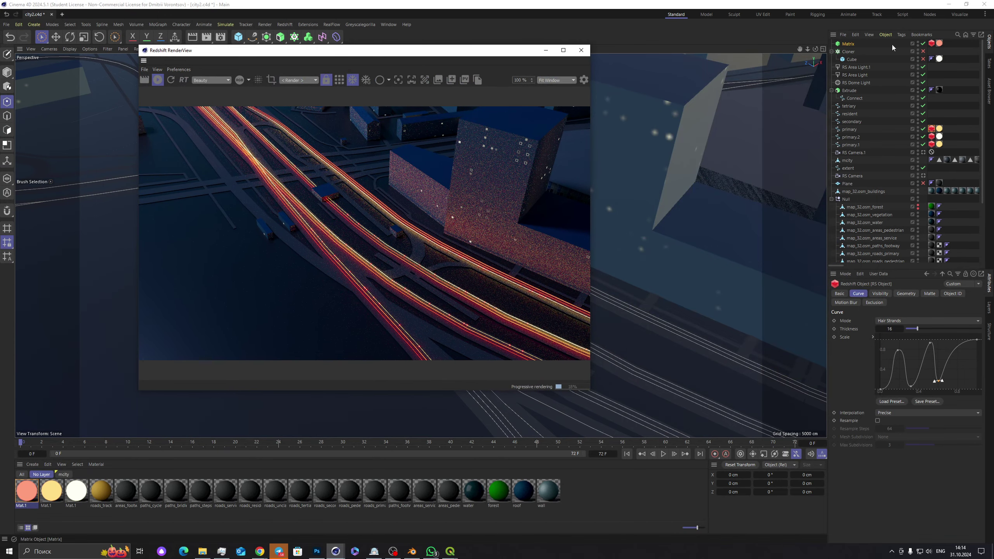
pyautogui.click(932, 43)
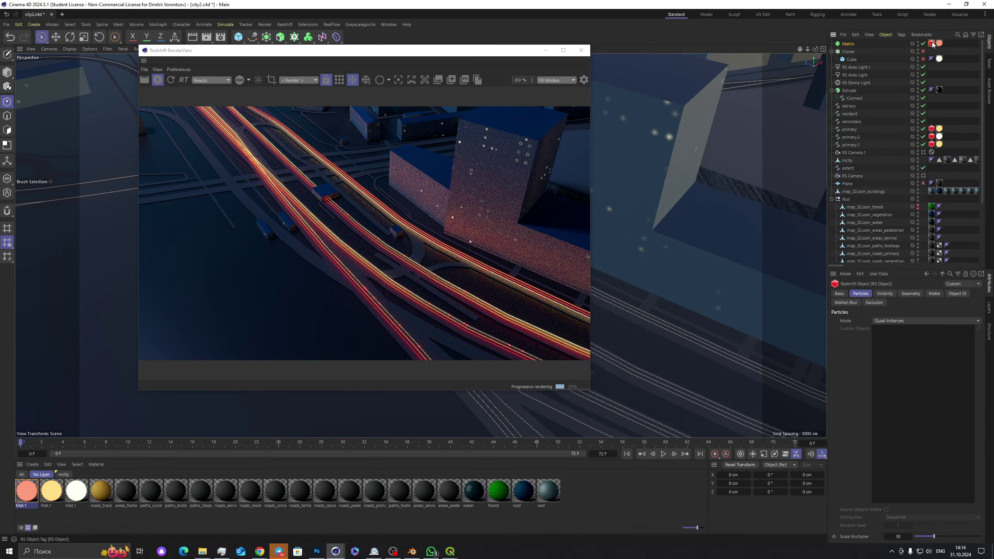
pyautogui.click(907, 535)
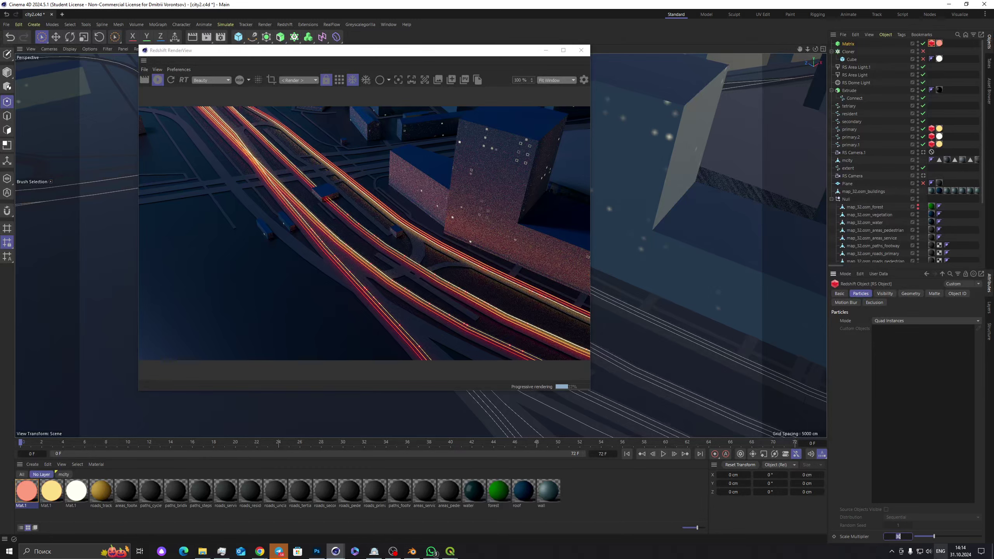
pyautogui.write('100')
pyautogui.press('Return')
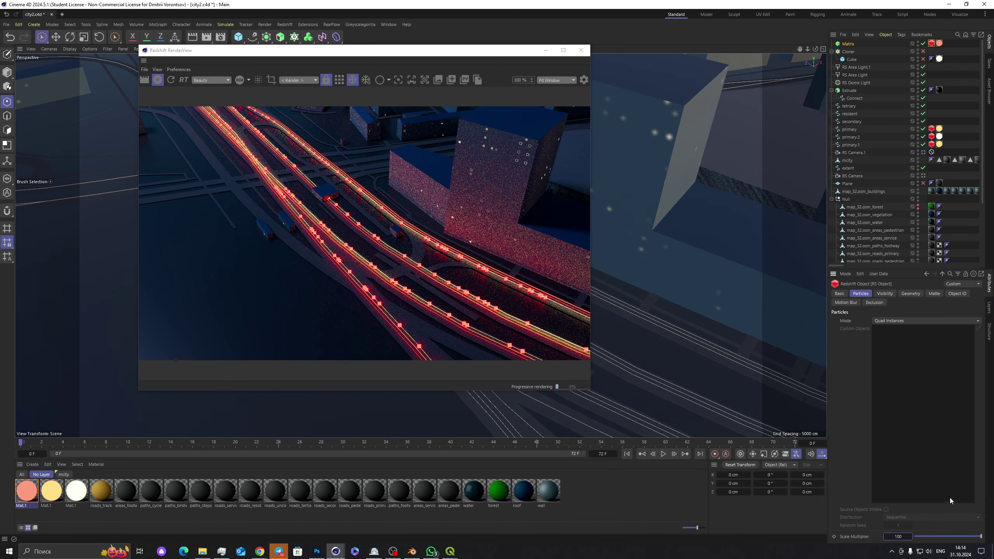
# Step: Set the Scale Multiplier of the Matrix's Redshift Object tag to 70
pyautogui.click(899, 536)
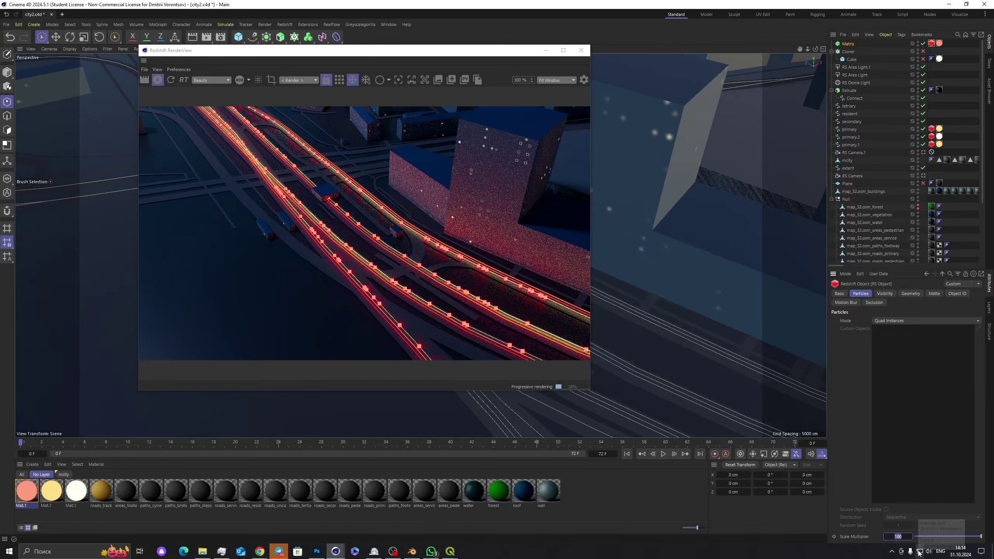
pyautogui.write('70')
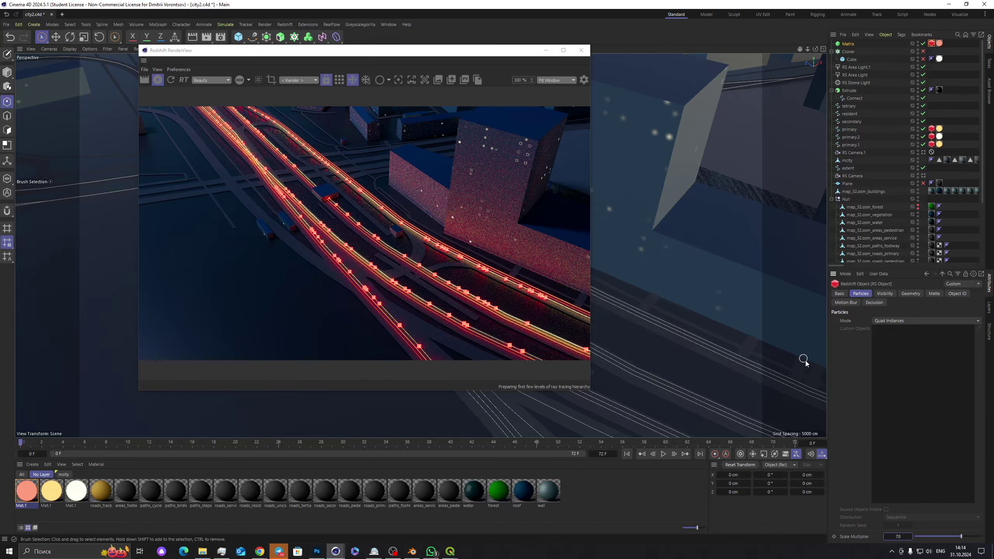
pyautogui.press('Return')
# Step: Add a MoGraph Random effector to the Matrix object
pyautogui.click(848, 44)
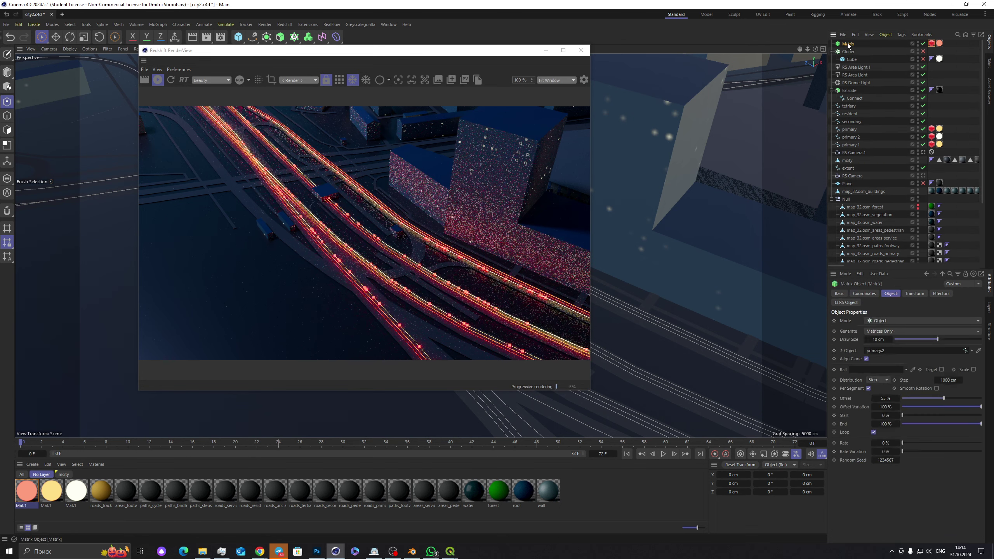
pyautogui.moveTo(365, 53); pyautogui.dragTo(354, 109)
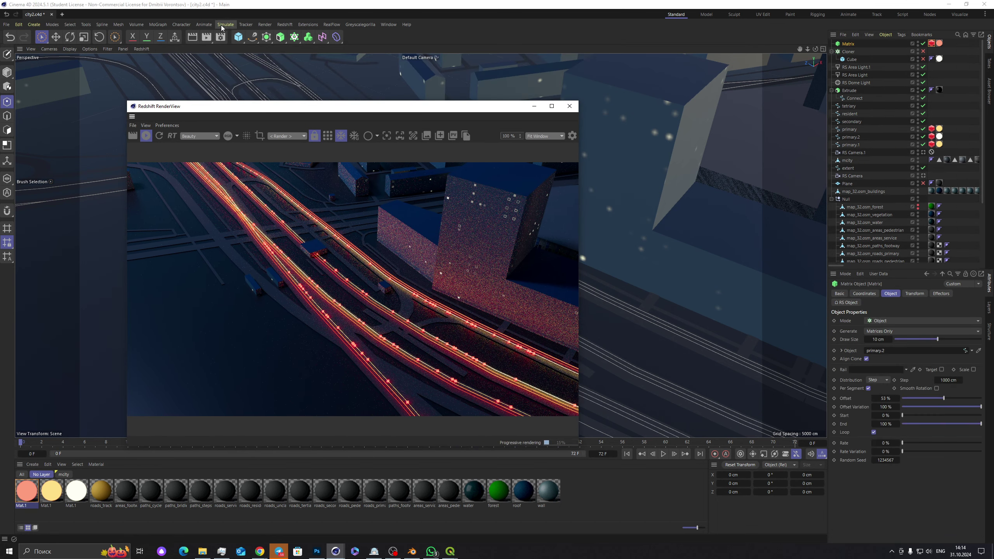
pyautogui.click(158, 24)
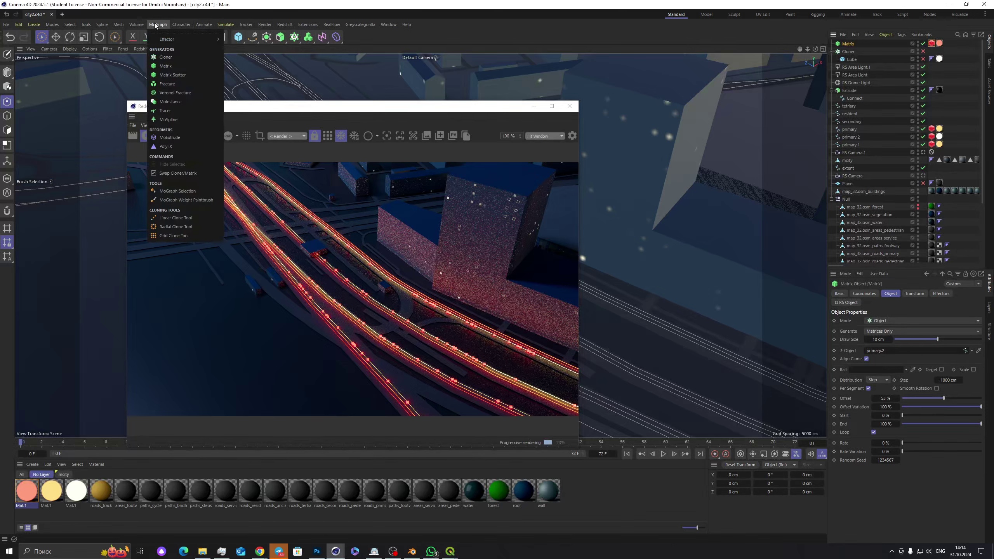
pyautogui.moveTo(179, 41)
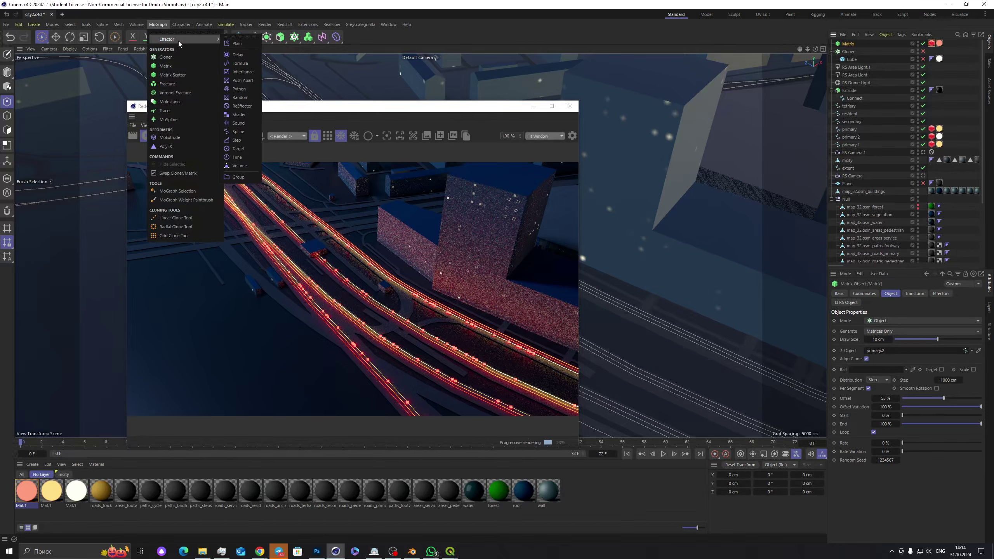
pyautogui.click(241, 98)
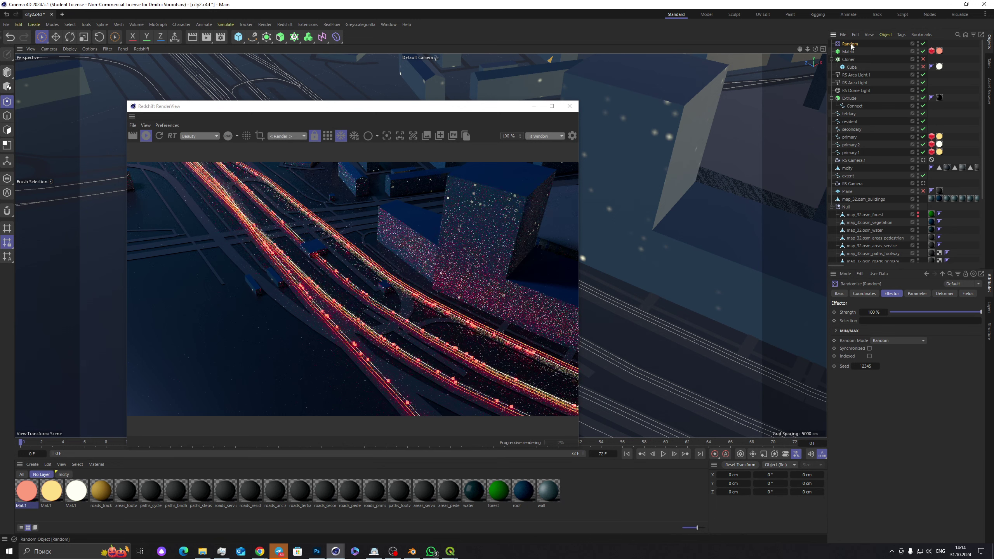
# Step: Disable the Random effector's Position, enable Scale with Uniform Scale, raise the scale amount, and check that the Matrix uses the effector
pyautogui.click(917, 293)
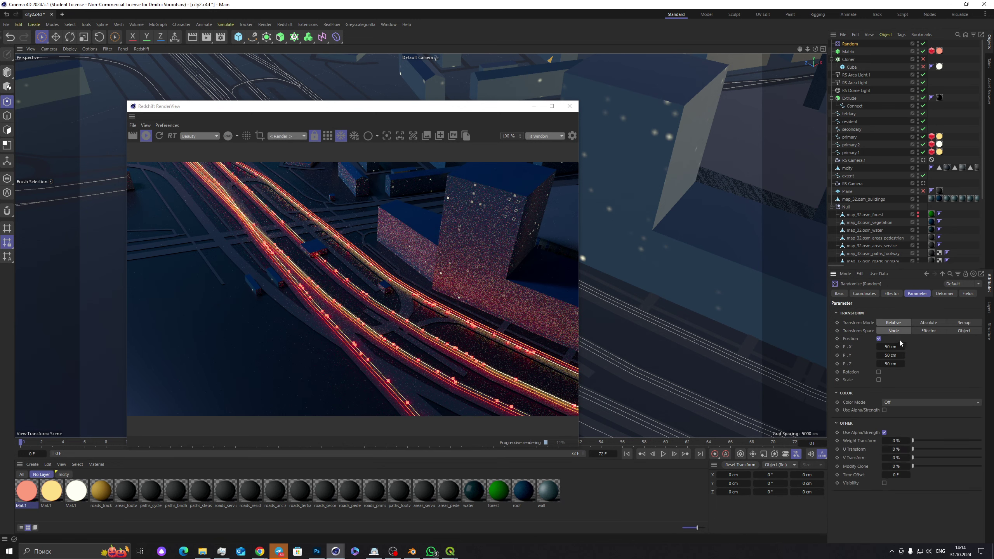
pyautogui.click(879, 338)
pyautogui.click(879, 354)
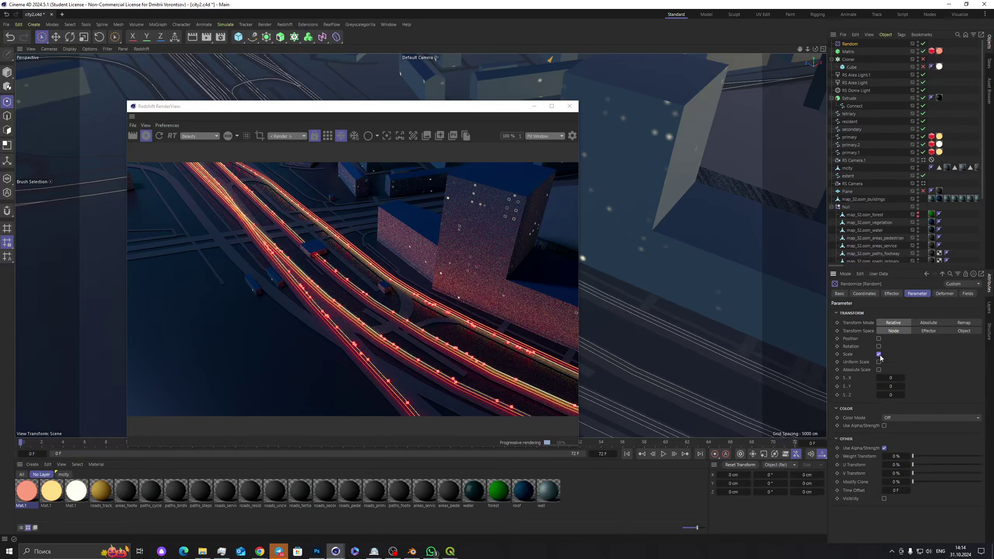
pyautogui.click(879, 362)
pyautogui.moveTo(892, 376); pyautogui.dragTo(896, 376)
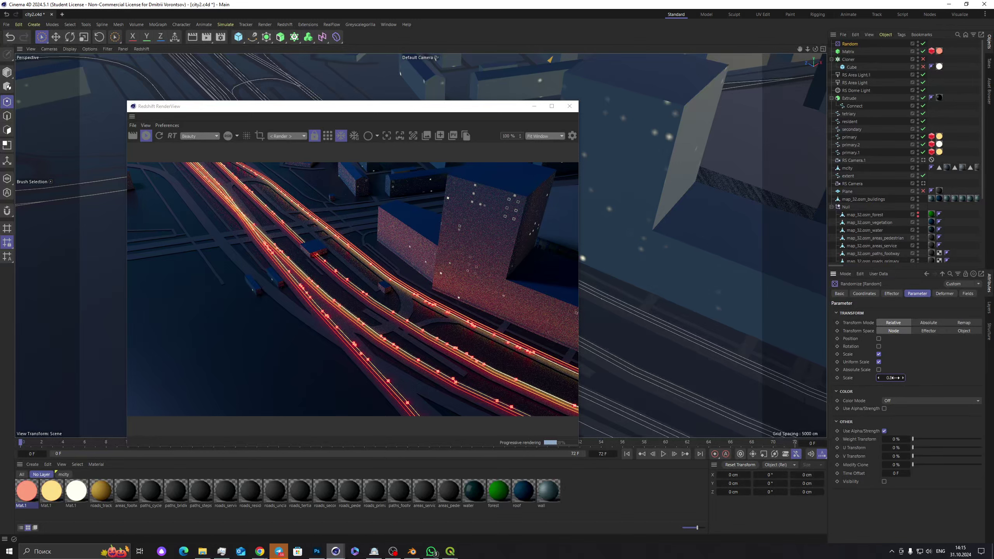
pyautogui.moveTo(890, 377); pyautogui.dragTo(900, 377)
pyautogui.click(849, 51)
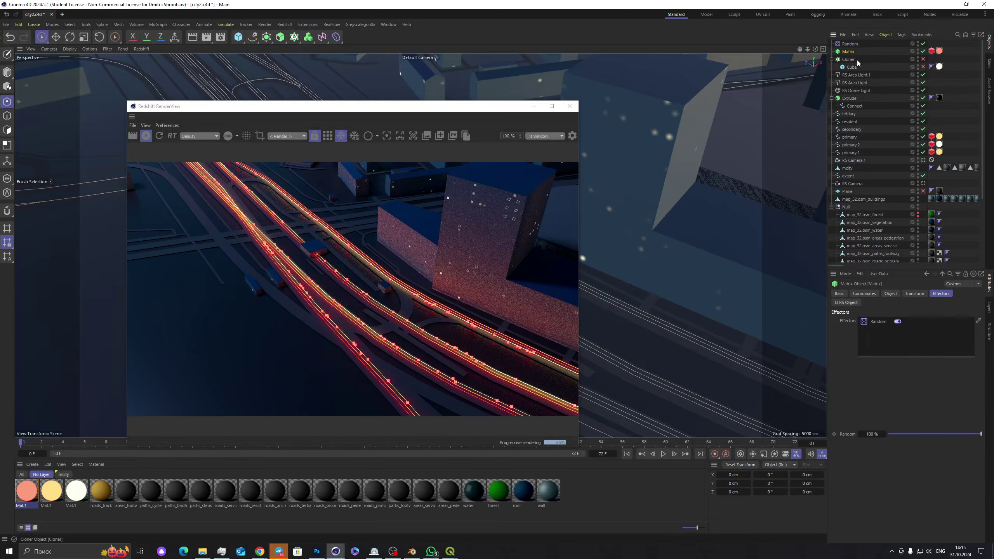
# Step: Duplicate the Matrix object for the primary.1 spline and give the copy the white glowing material
pyautogui.click(890, 293)
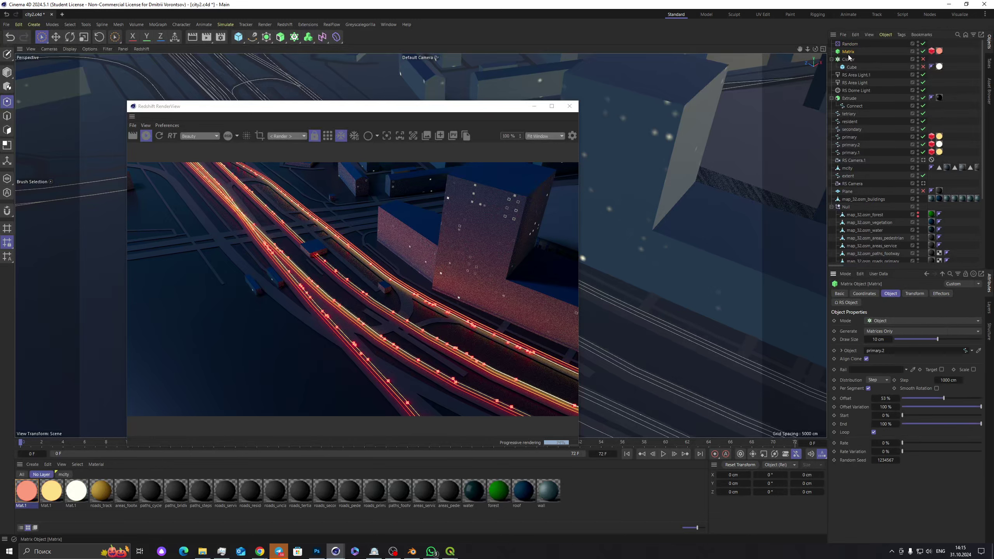
pyautogui.keyDown('ctrl'); pyautogui.moveTo(849, 57); pyautogui.dragTo(849, 47); pyautogui.keyUp('ctrl')
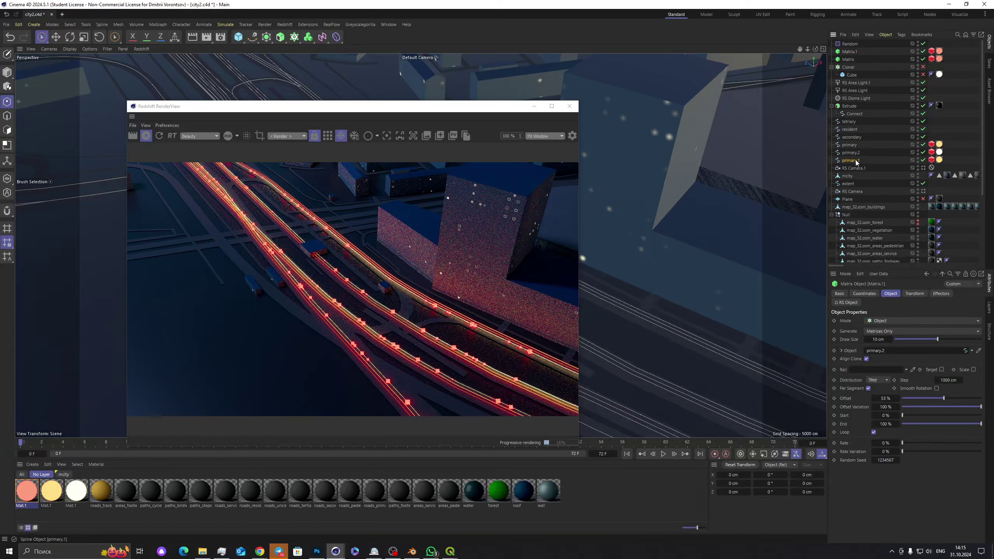
pyautogui.moveTo(856, 162); pyautogui.dragTo(899, 279)
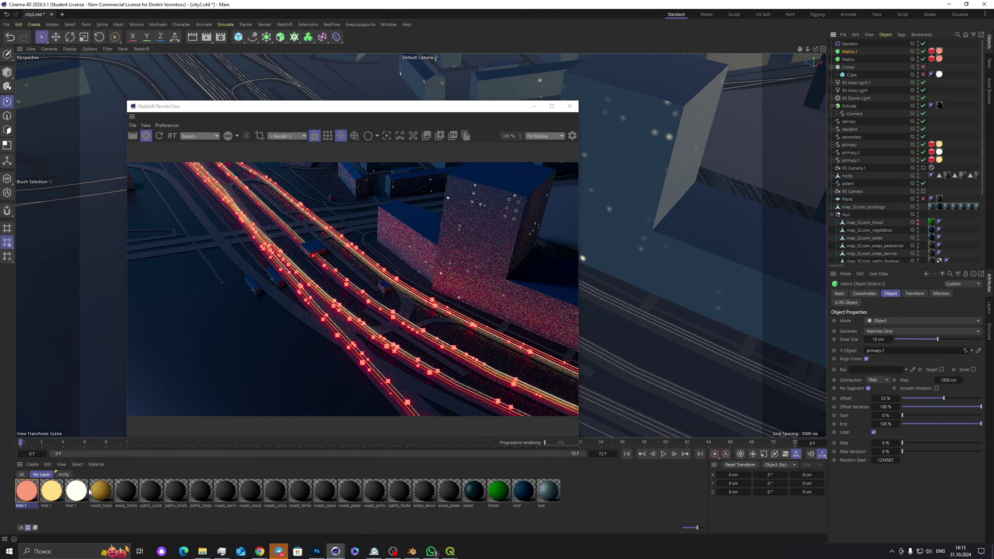
pyautogui.moveTo(77, 489); pyautogui.dragTo(939, 52)
# Step: Lower the Gamma of the red light material's Color Correct node to 0.248 and close the node editor
pyautogui.click(850, 43)
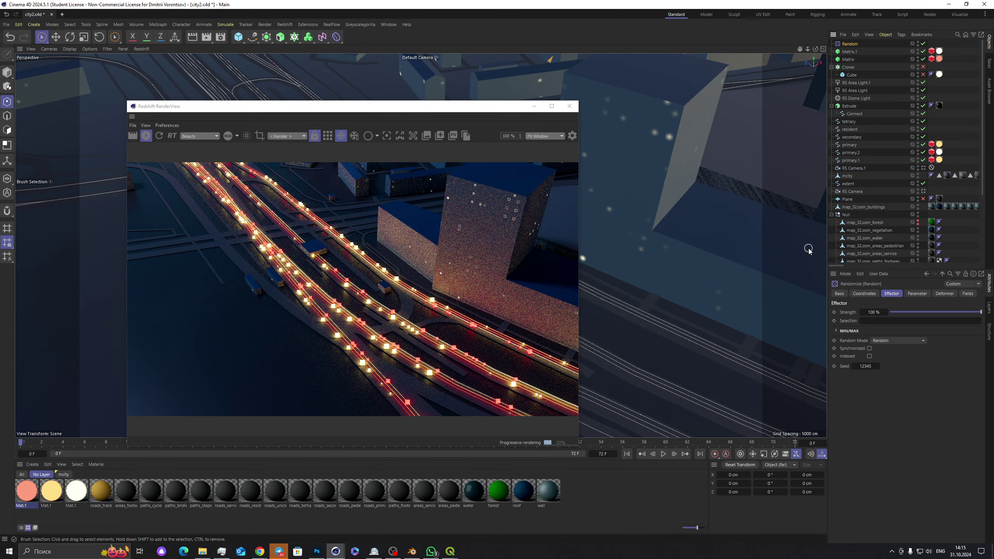
pyautogui.doubleClick(25, 490)
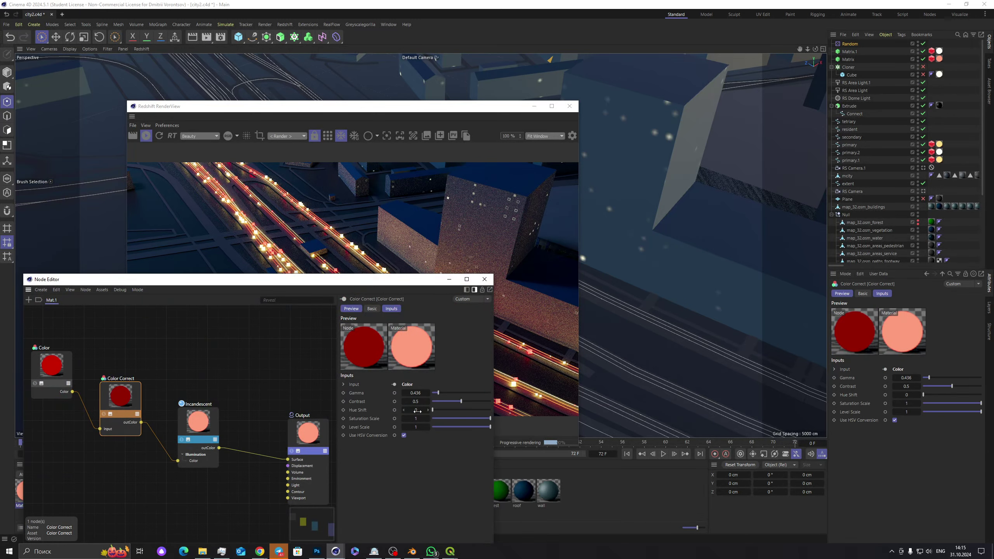
pyautogui.moveTo(438, 393); pyautogui.dragTo(436, 394)
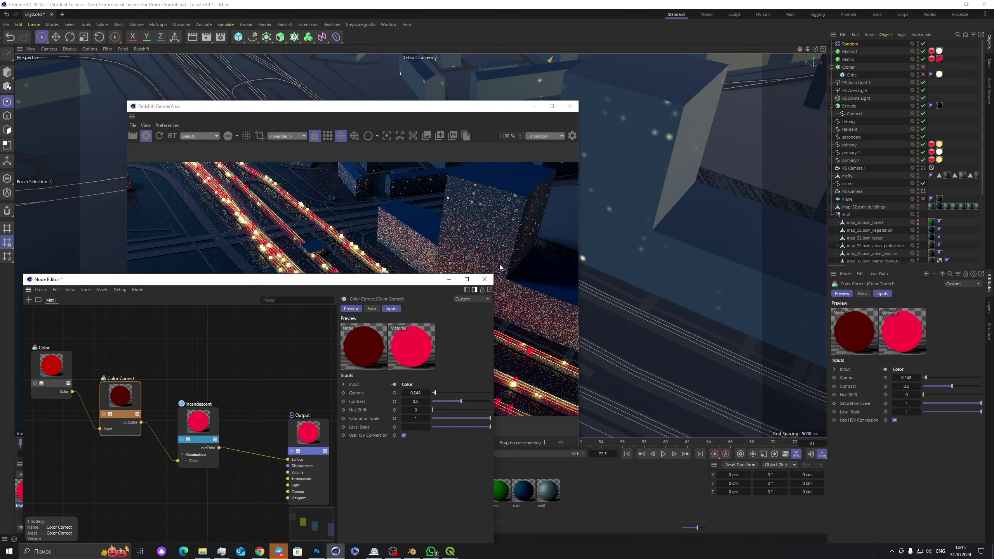
pyautogui.click(485, 279)
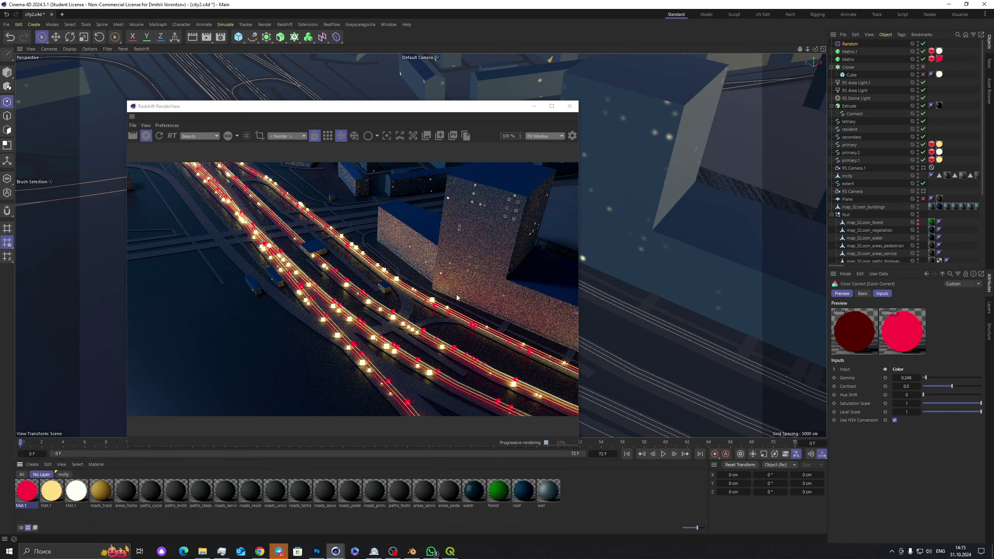
# Step: Raise the Random effector's uniform Scale to 1.42
pyautogui.click(853, 44)
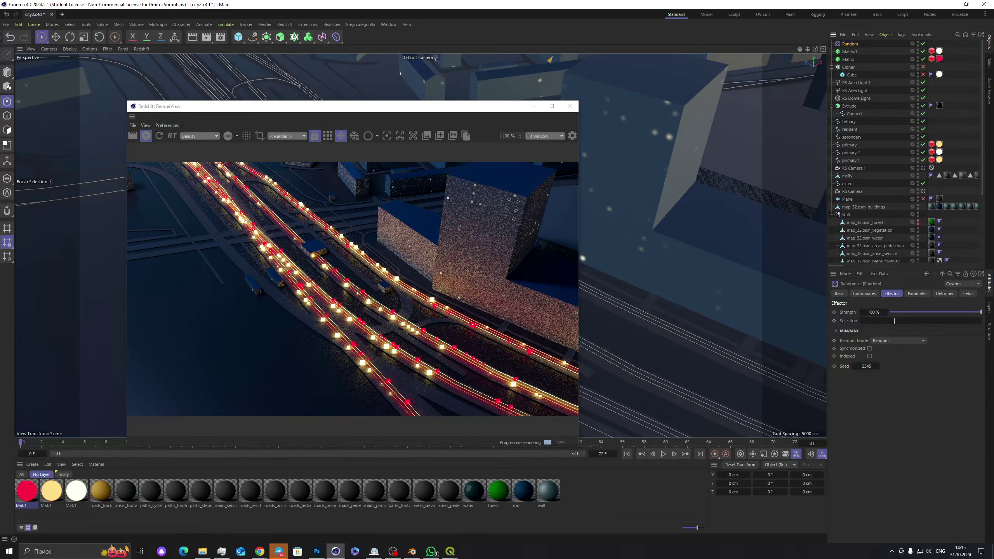
pyautogui.click(920, 294)
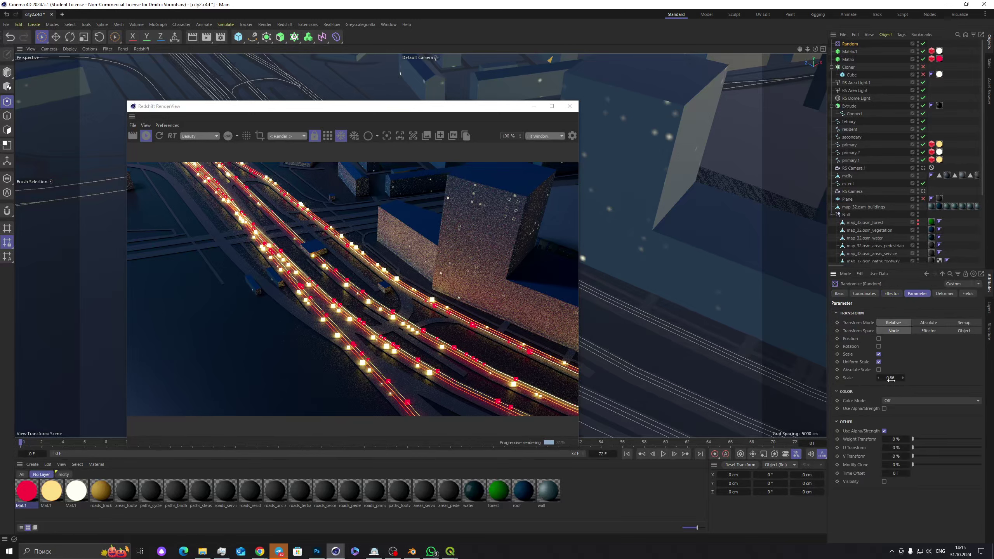
pyautogui.moveTo(891, 379); pyautogui.dragTo(914, 379)
# Step: Look through RS Camera.1 and refresh the Redshift render to show the whole city
pyautogui.scroll(-3, 877, 159)
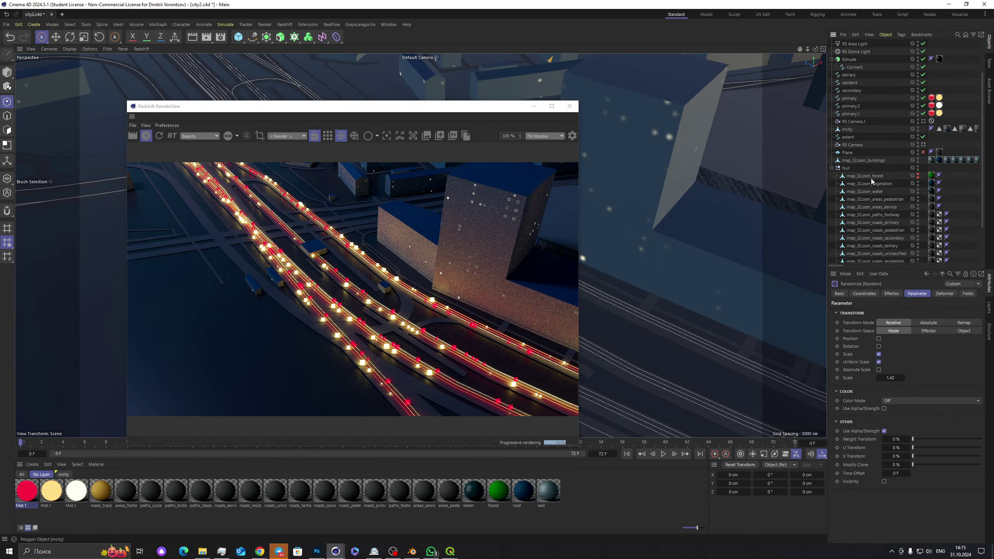
pyautogui.click(923, 122)
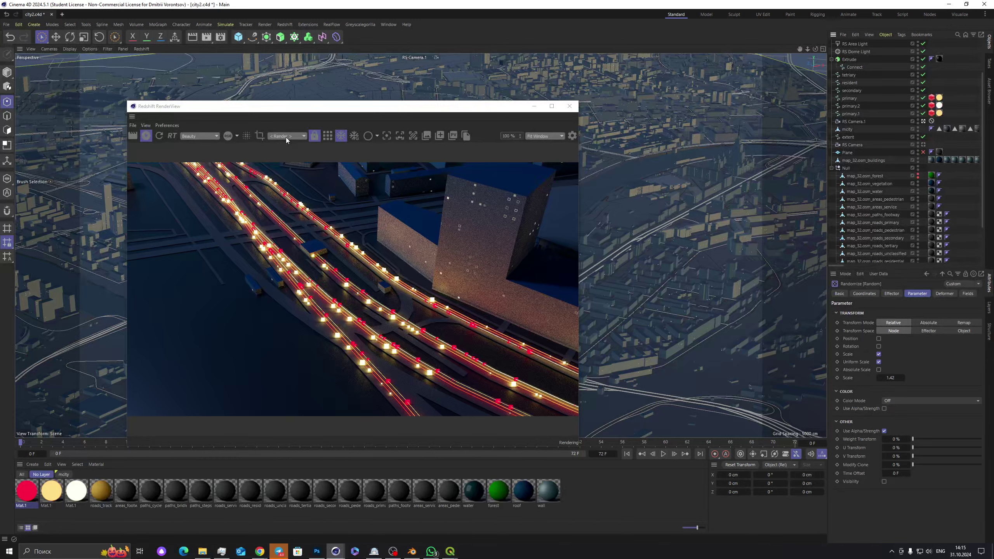
pyautogui.click(159, 135)
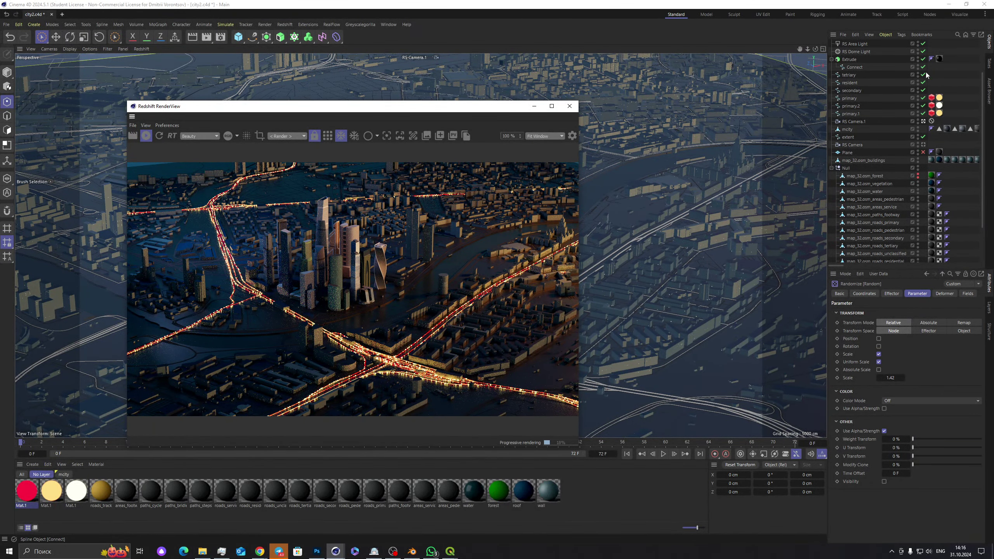
# Step: Set the particle Scale Multiplier to 50 on the Redshift Object tags of both Matrix objects
pyautogui.scroll(3, 980, 119)
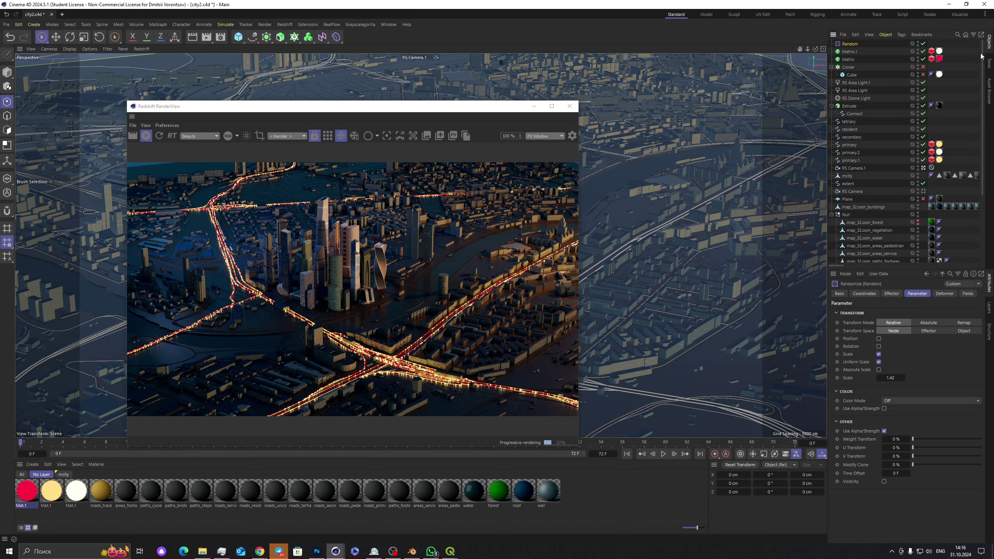
pyautogui.click(932, 59)
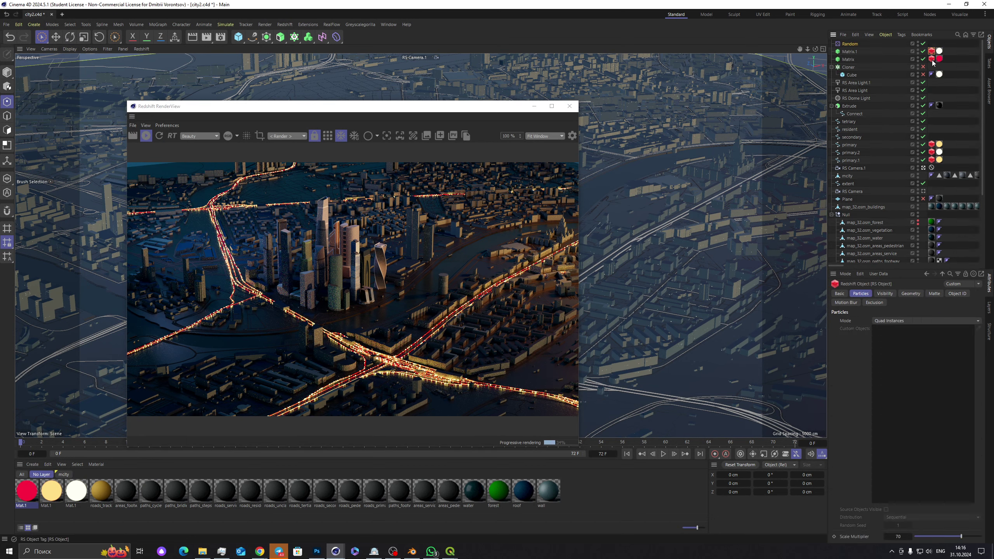
pyautogui.keyDown('shift'); pyautogui.click(932, 60); pyautogui.keyUp('shift')
pyautogui.doubleClick(907, 535)
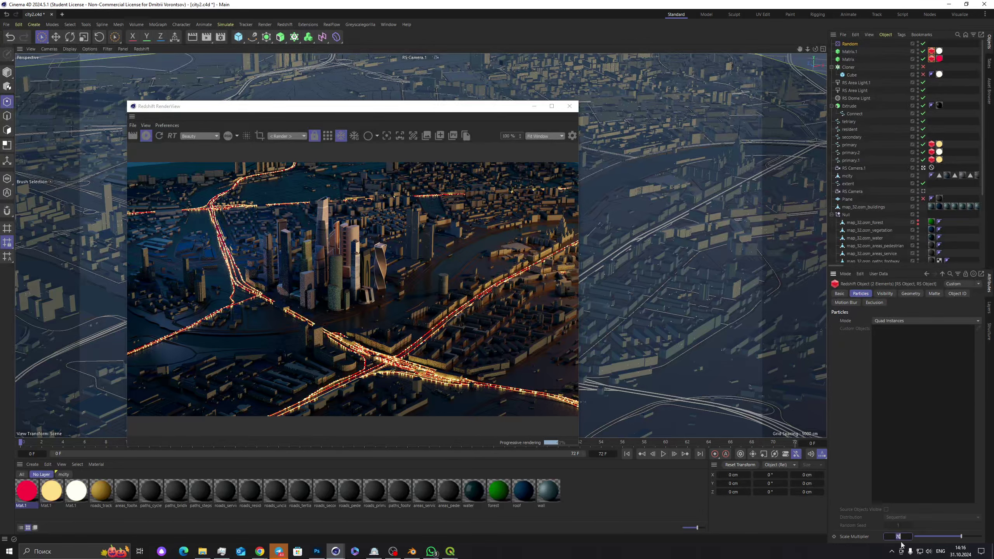
pyautogui.write('50')
pyautogui.press('Return')
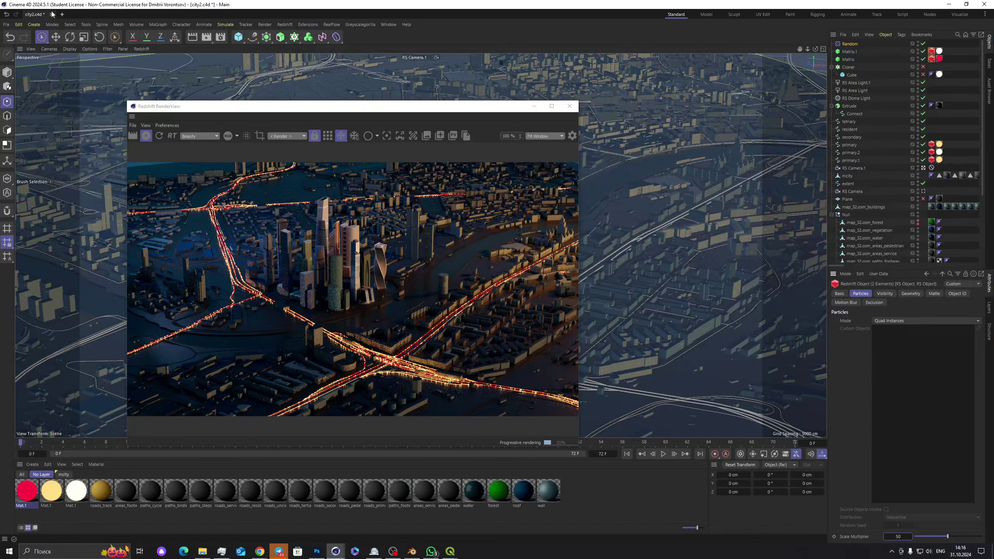
# Step: Save the city2.c4d scene and close the Redshift RenderView
pyautogui.click(11, 24)
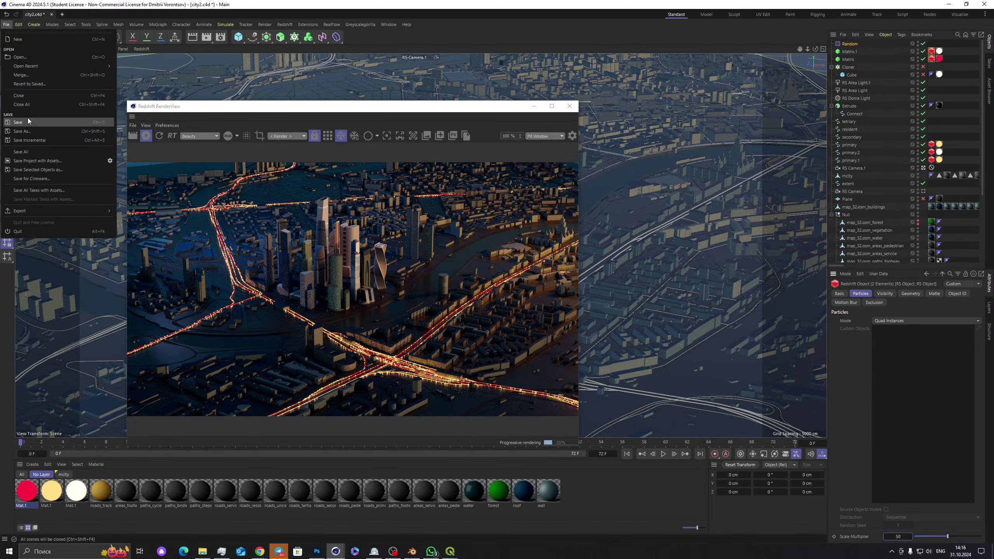
pyautogui.click(27, 118)
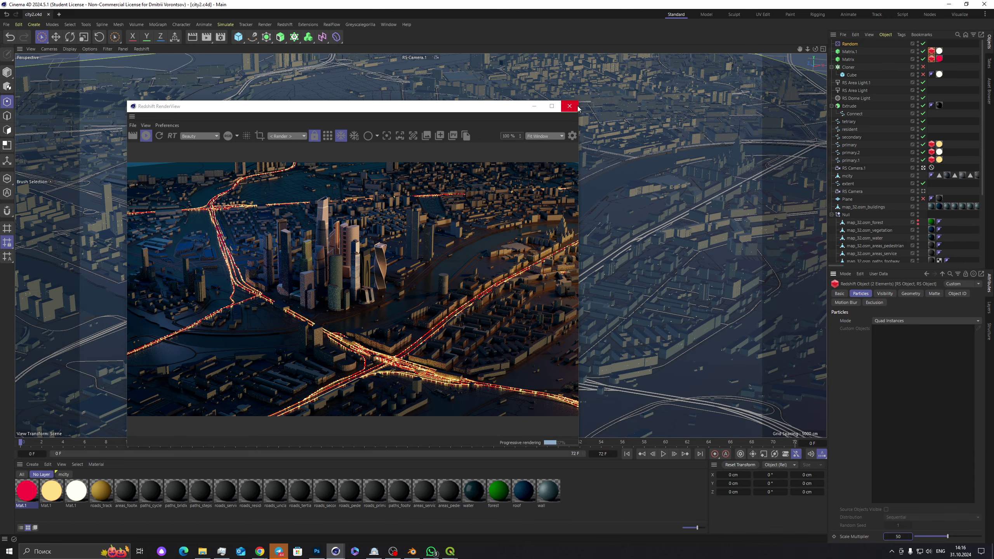
pyautogui.click(569, 106)
# Step: Maximize the Top view and add a Displacer deformer as a child of the primary.1 spline
pyautogui.middleClick(638, 117)
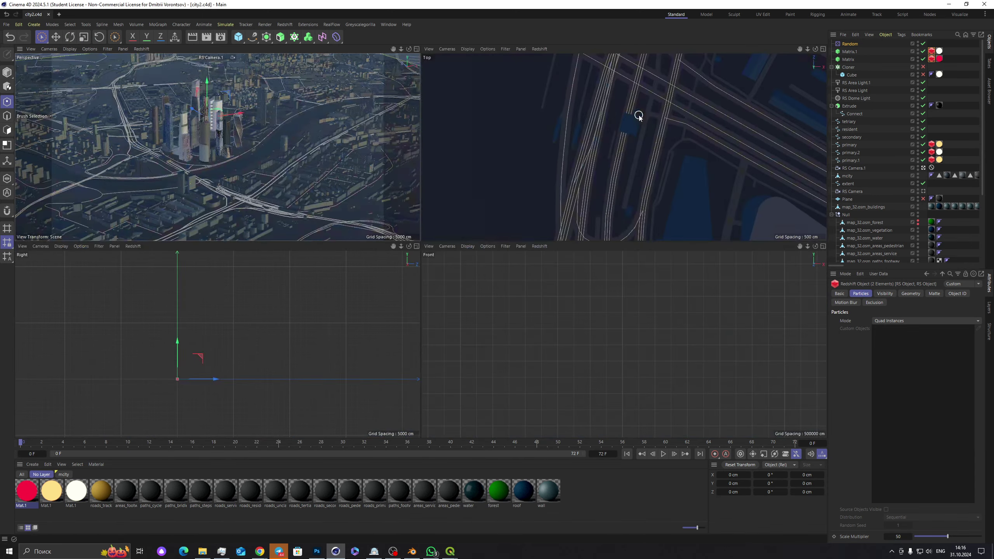
pyautogui.middleClick(651, 106)
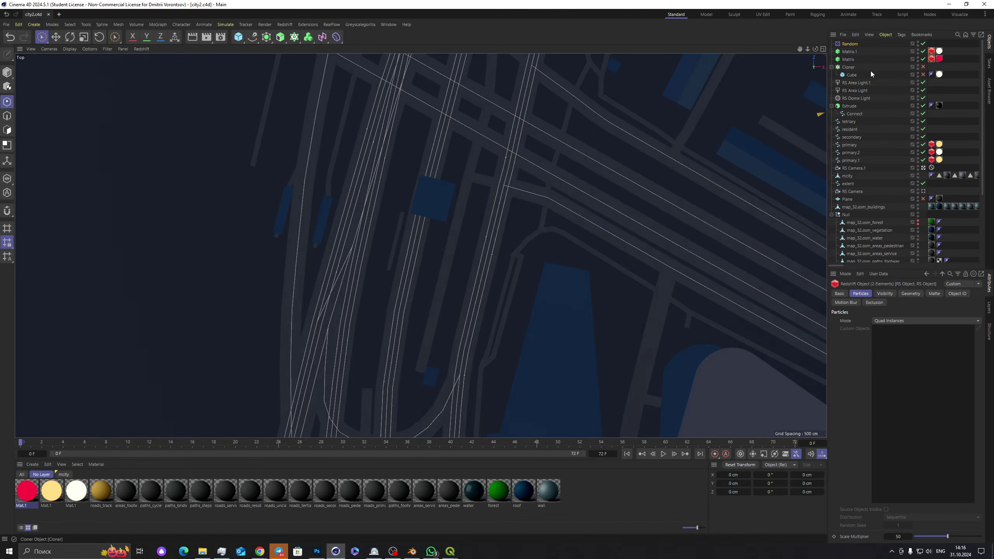
pyautogui.click(846, 160)
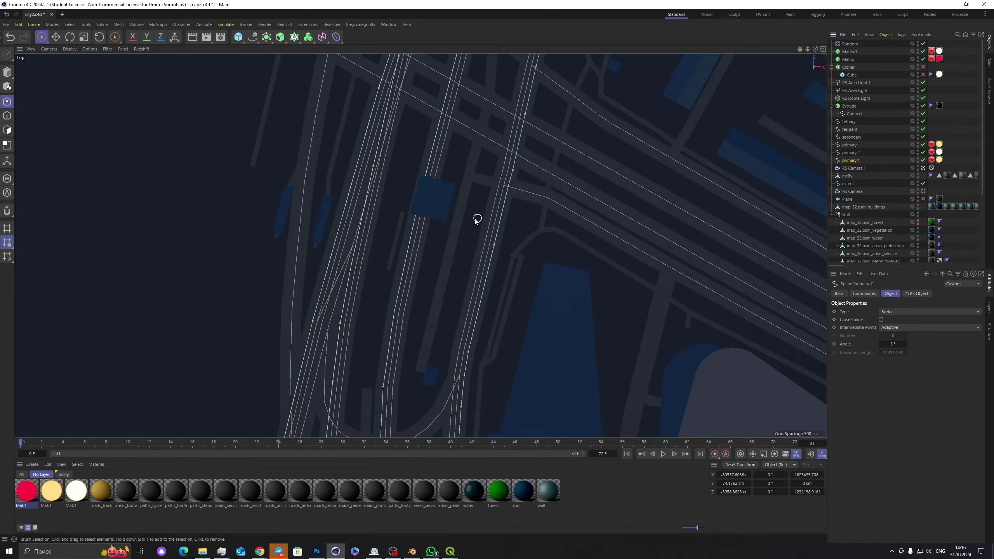
pyautogui.scroll(-3, 431, 226)
pyautogui.scroll(-2, 430, 227)
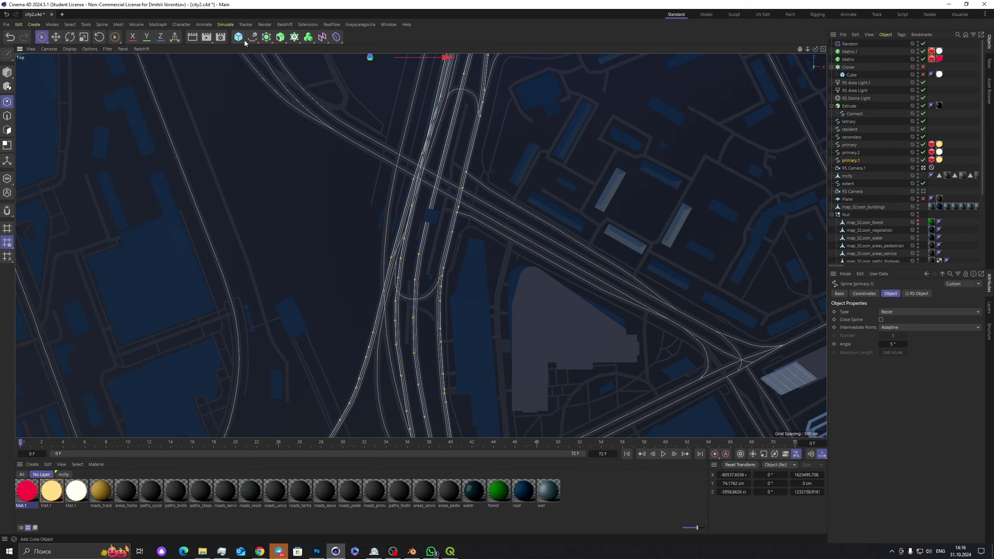
pyautogui.click(336, 37)
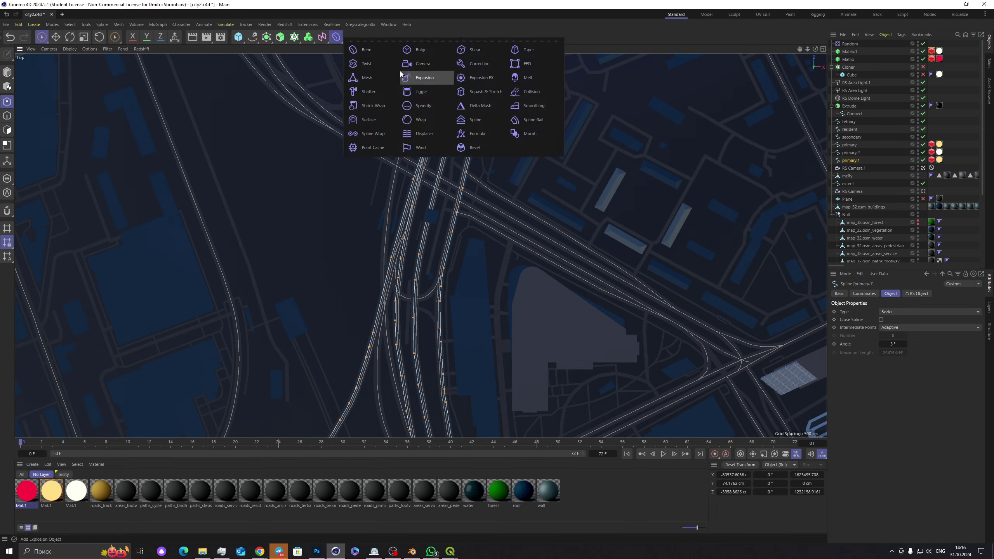
pyautogui.click(431, 136)
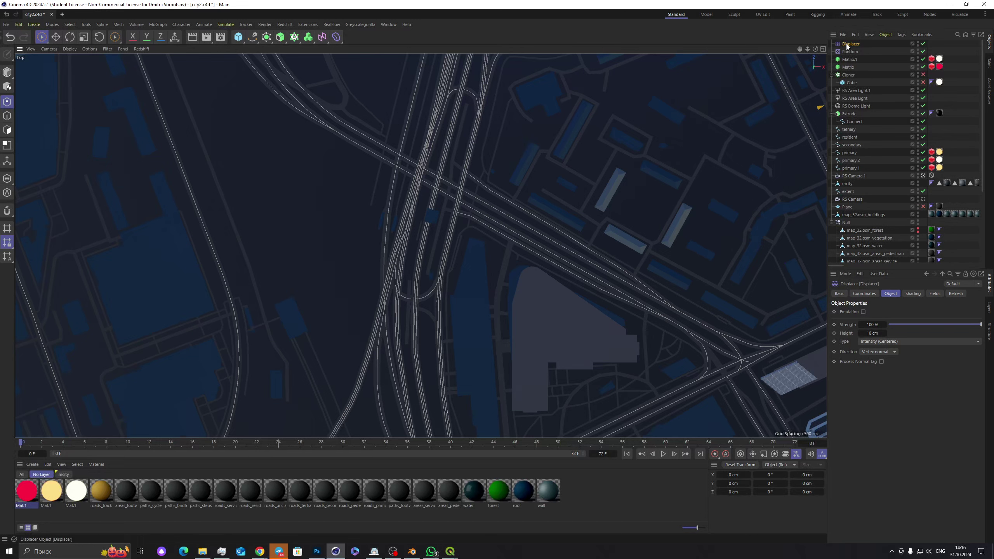
pyautogui.moveTo(856, 223); pyautogui.dragTo(855, 168)
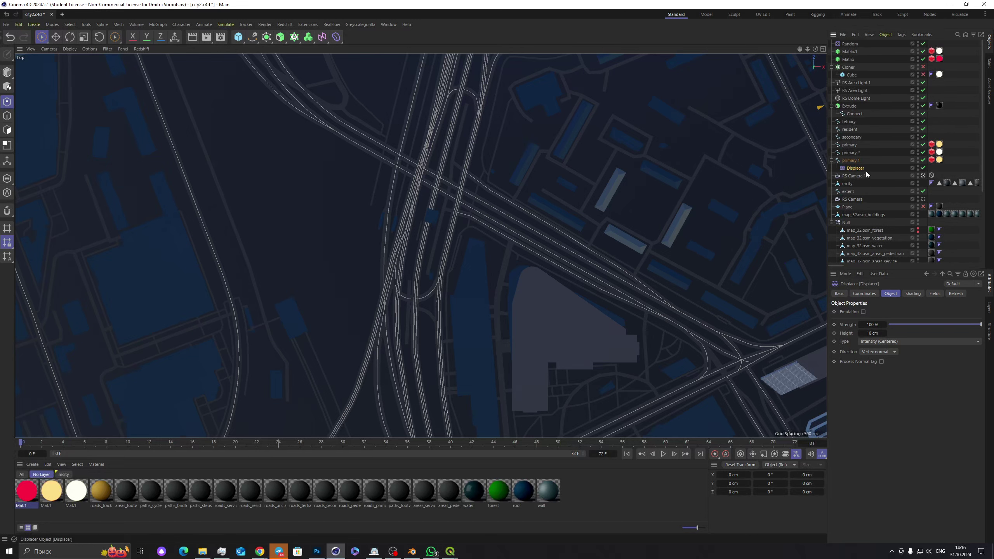
# Step: Load a Noise shader into the Displacer's custom shader
pyautogui.click(913, 293)
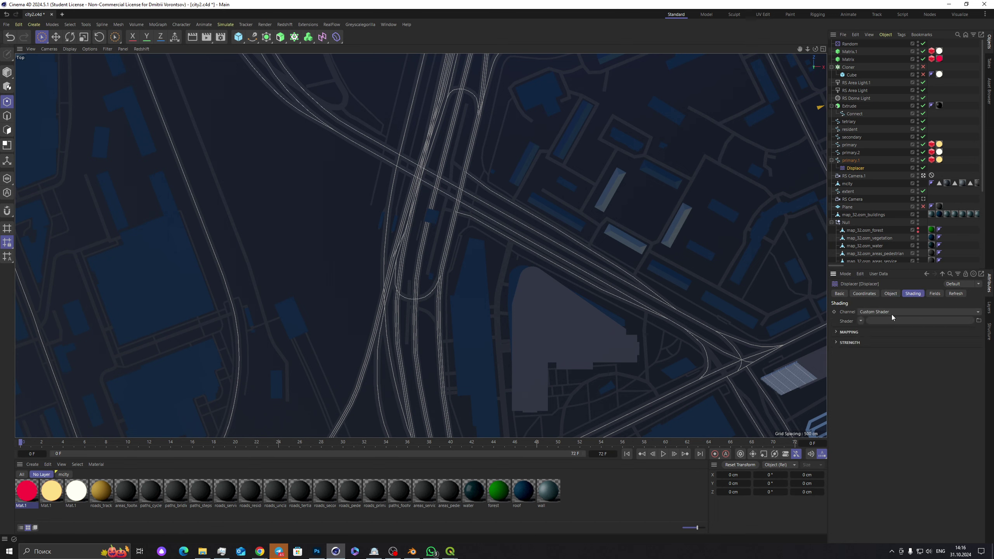
pyautogui.click(860, 320)
pyautogui.click(880, 416)
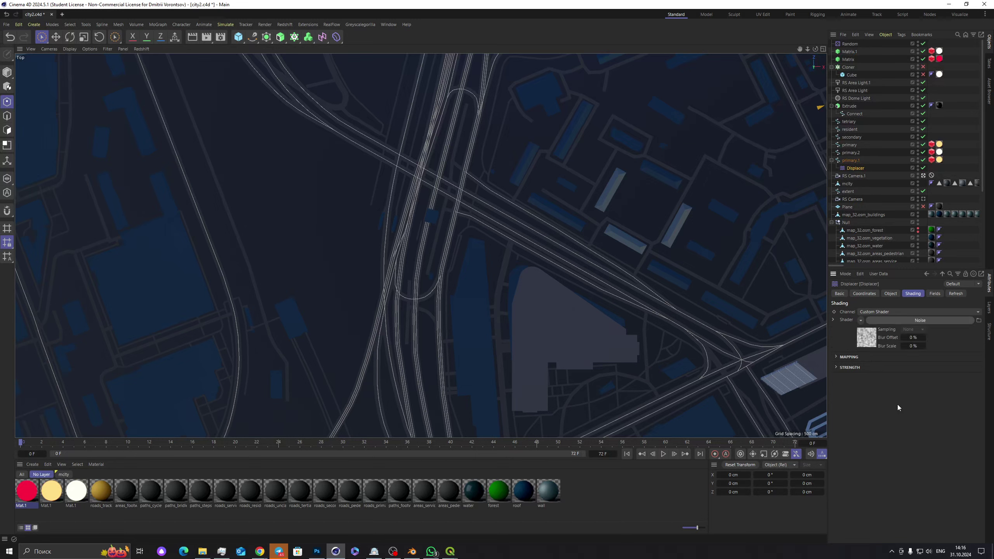
# Step: Set the Displacer's Direction to Planar and its Height to about 326 cm, and check the effect on the primary.1 spline
pyautogui.click(889, 293)
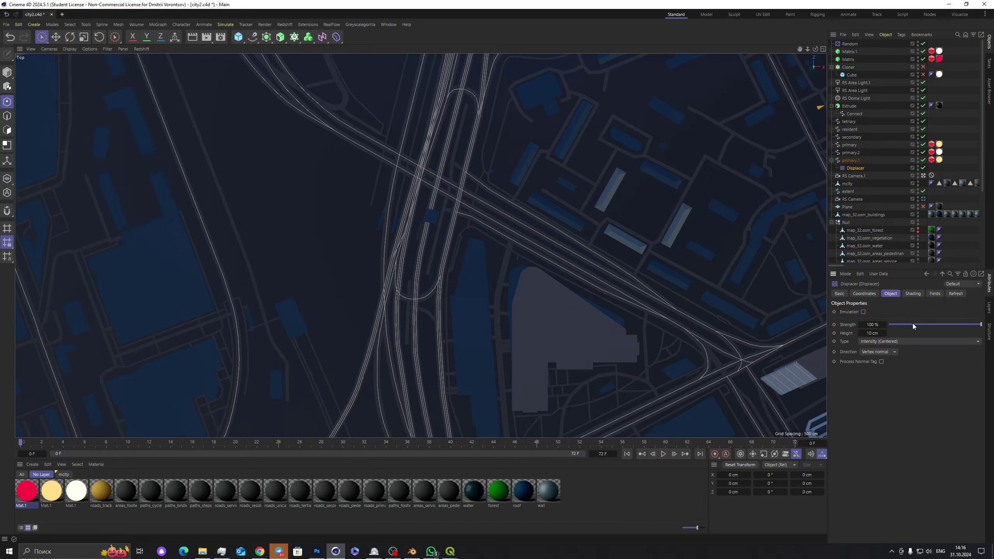
pyautogui.click(891, 344)
pyautogui.click(889, 345)
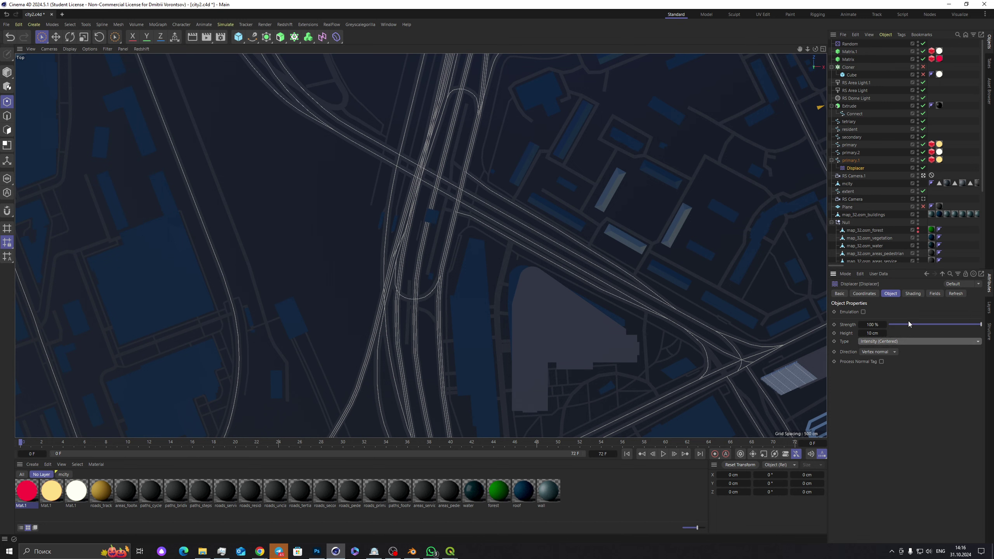
pyautogui.click(887, 352)
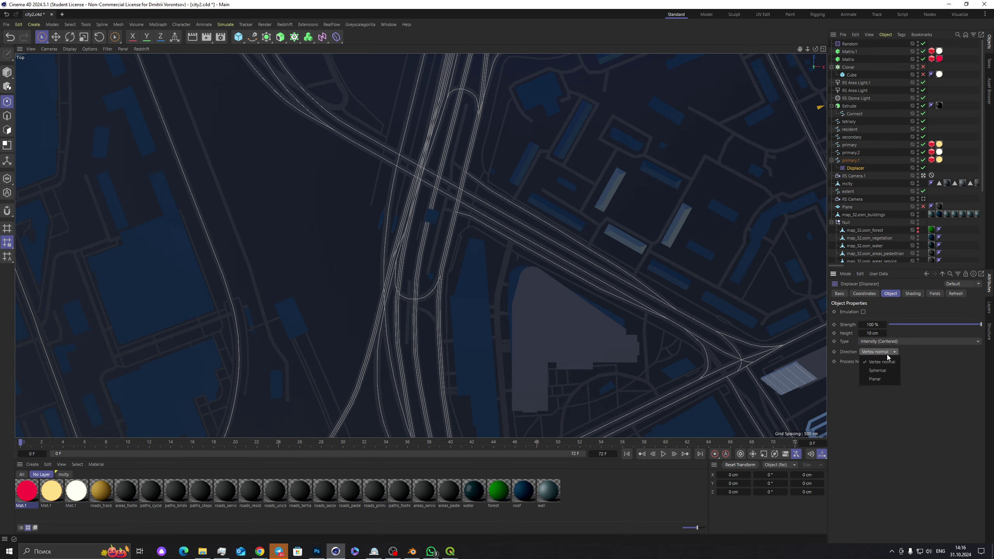
pyautogui.click(888, 378)
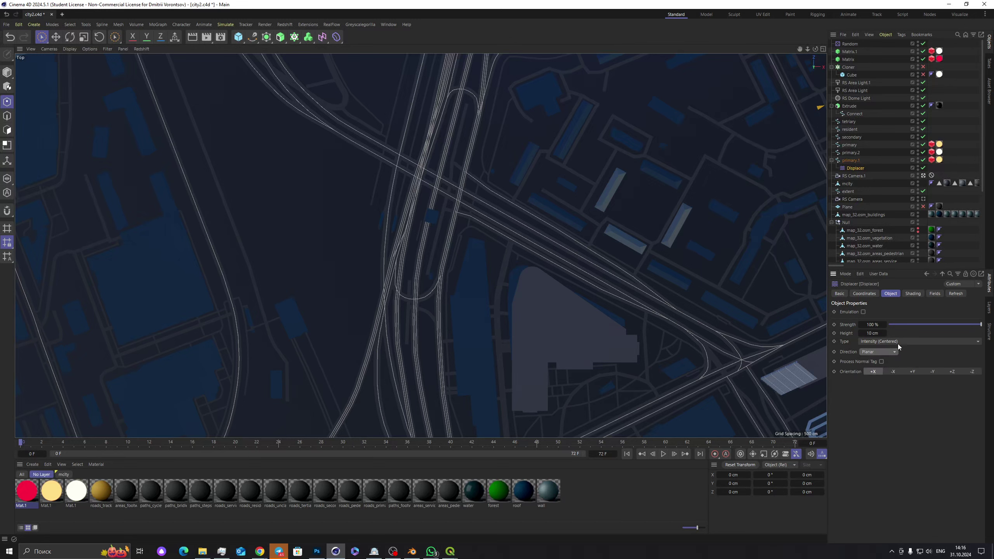
pyautogui.moveTo(872, 331); pyautogui.dragTo(875, 330)
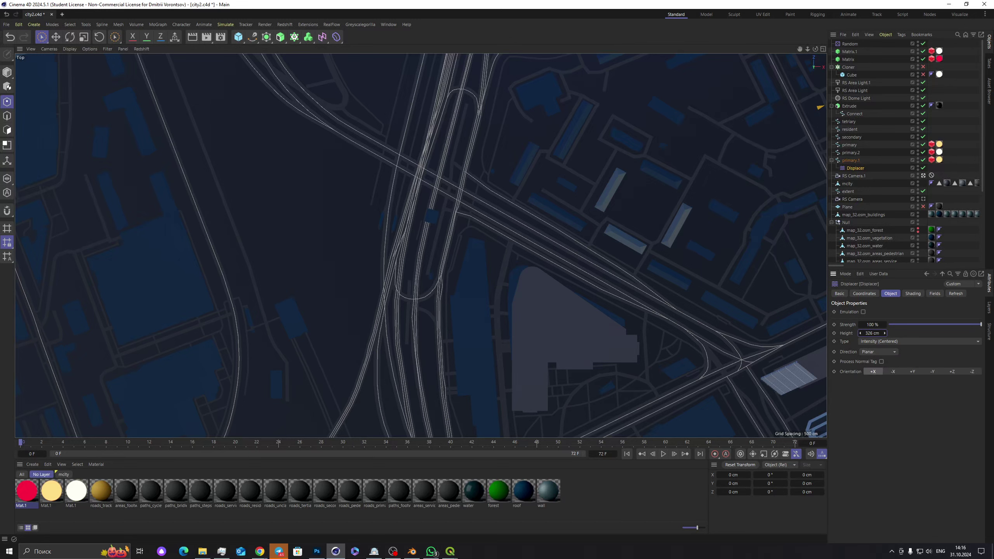
pyautogui.click(850, 160)
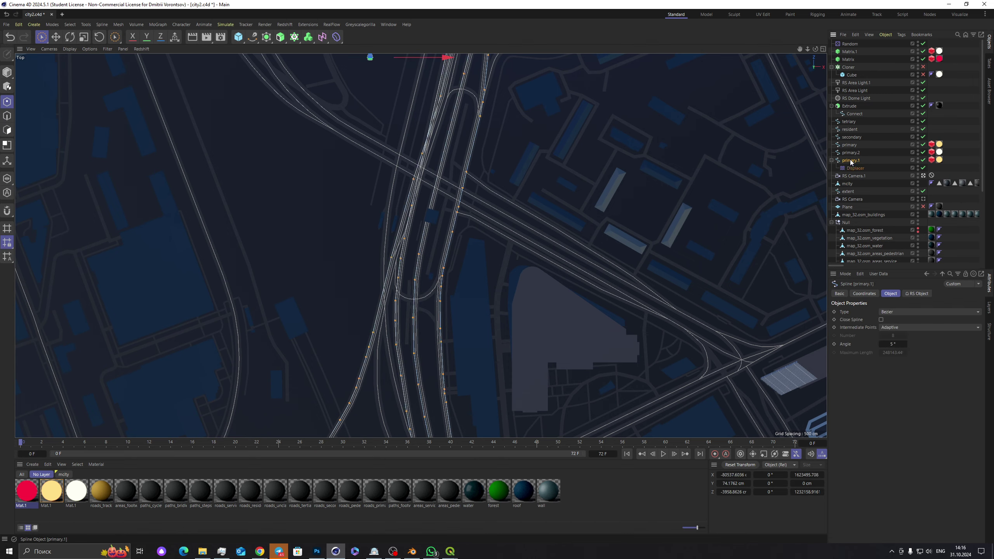
pyautogui.scroll(3, 419, 231)
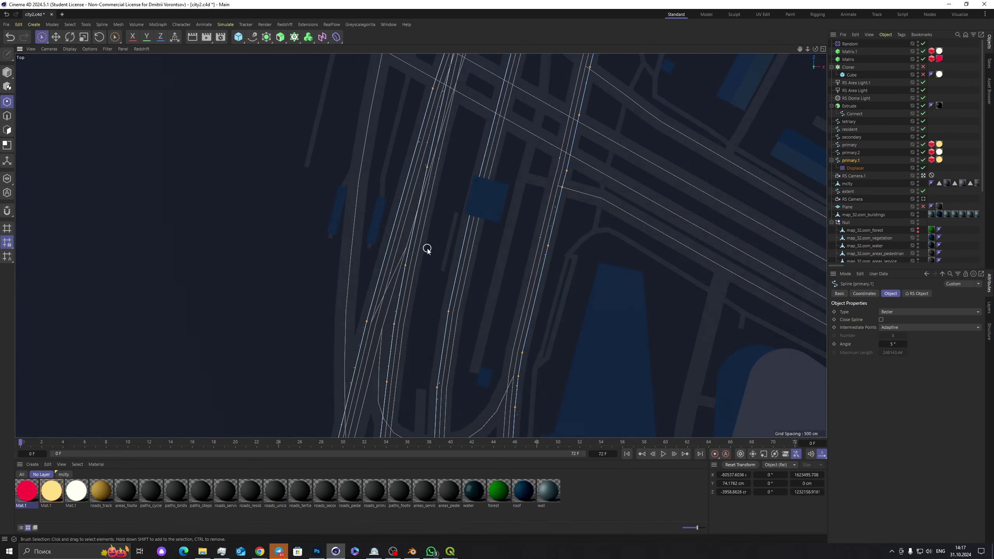
pyautogui.scroll(-2, 427, 247)
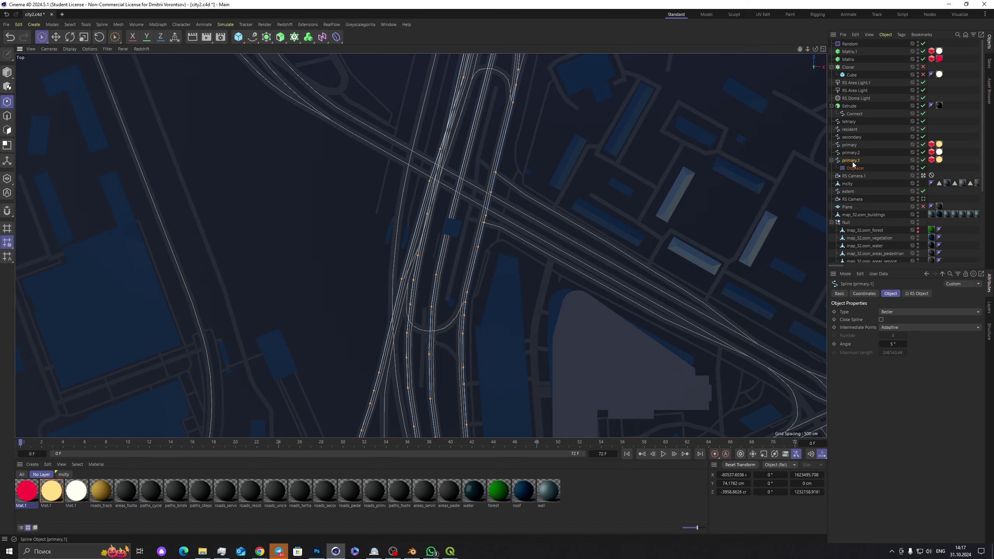
# Step: Set the Global Scale of the Noise shader in the primary.1 Displacer to 30000 %
pyautogui.click(839, 293)
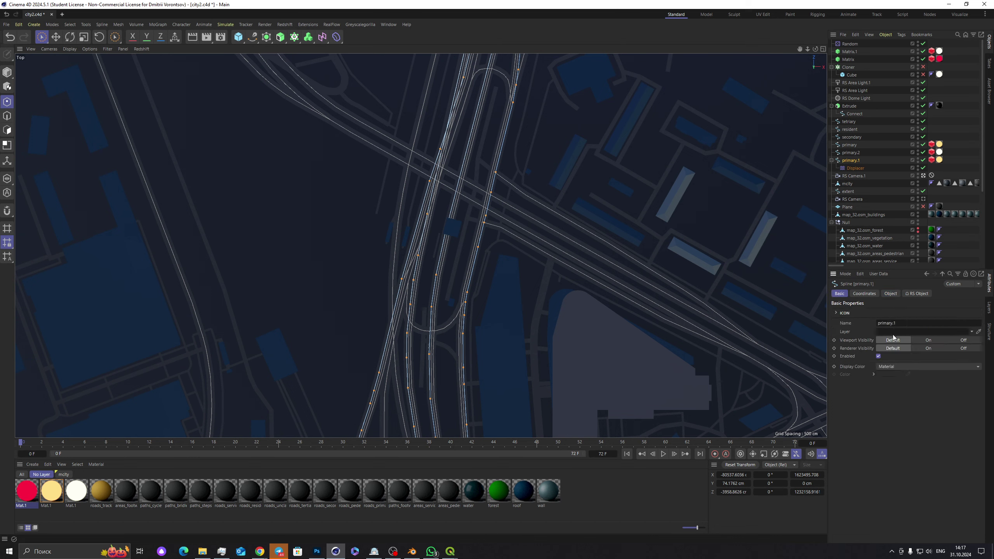
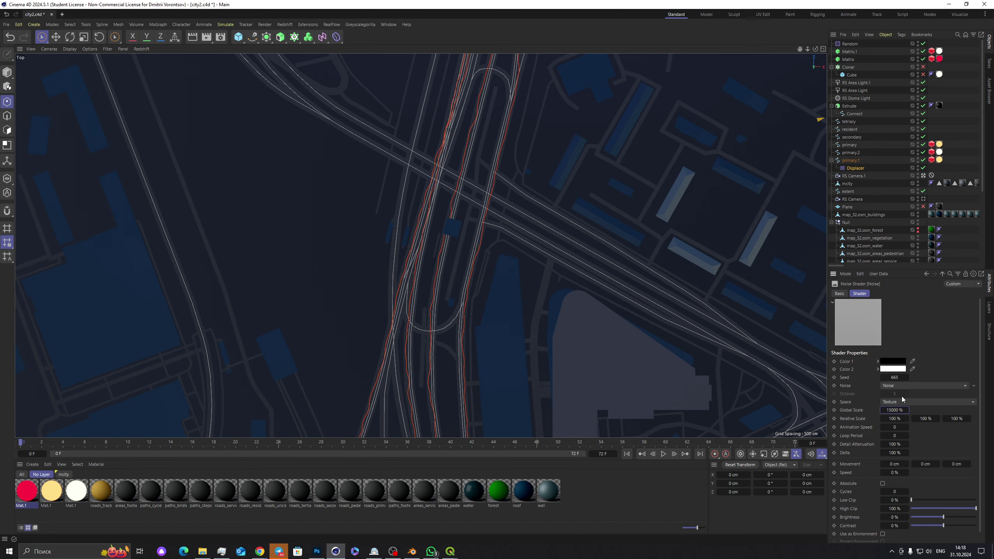
pyautogui.click(894, 410)
pyautogui.moveTo(886, 410); pyautogui.dragTo(892, 418)
pyautogui.press('Return')
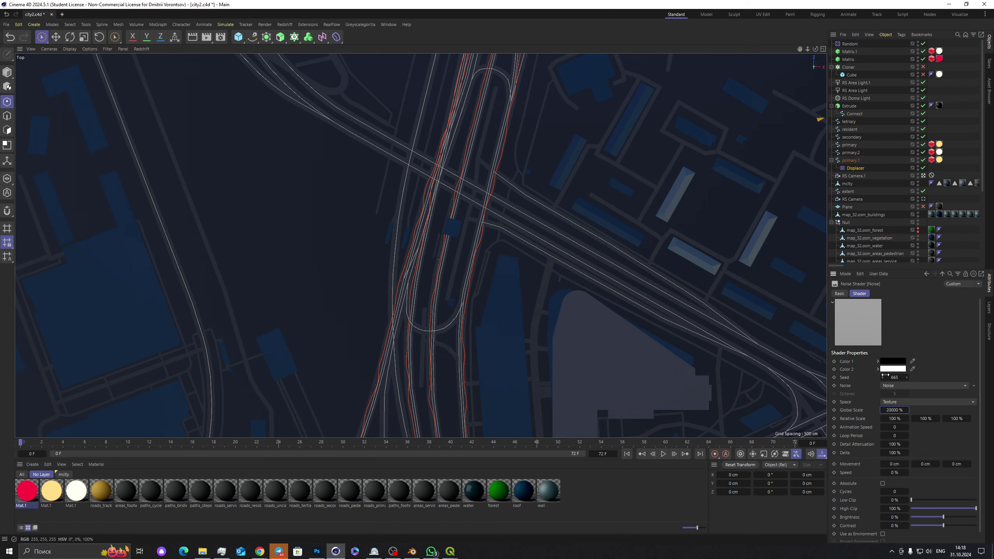
pyautogui.click(888, 409)
pyautogui.write('30000')
pyautogui.press('Return')
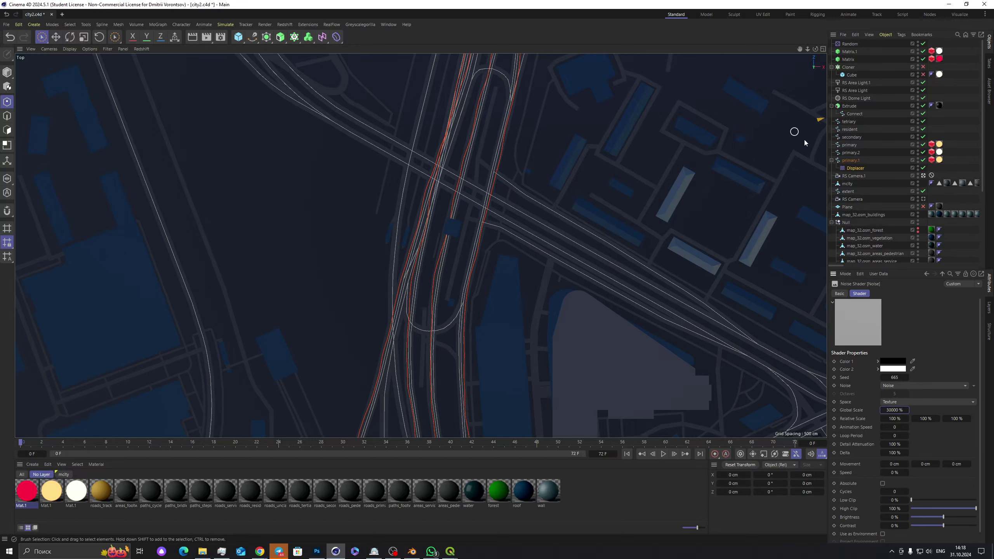
# Step: Copy the primary.1 Displacer onto the primary.2 spline and set the copy's Noise seed to 666
pyautogui.click(862, 170)
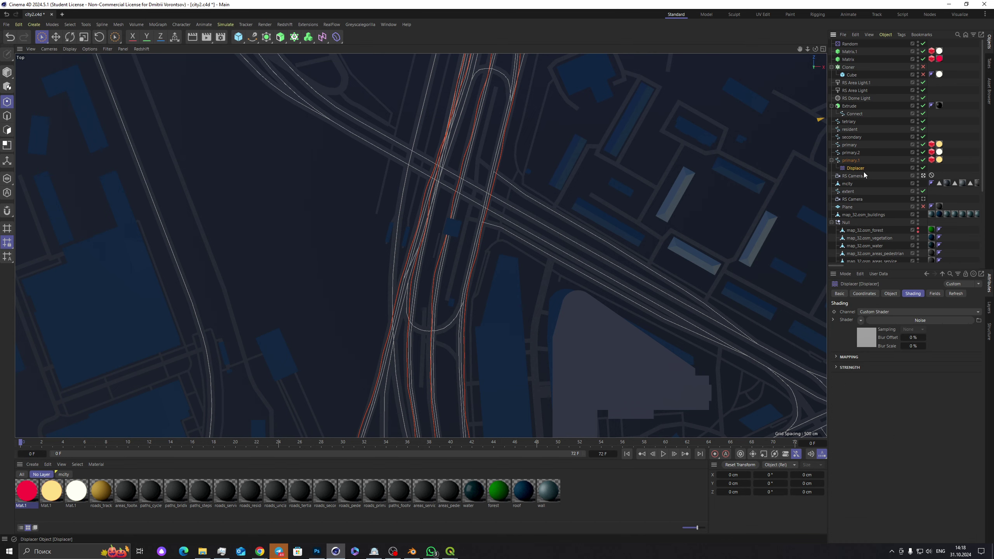
pyautogui.keyDown('ctrl'); pyautogui.moveTo(862, 170); pyautogui.dragTo(857, 151); pyautogui.keyUp('ctrl')
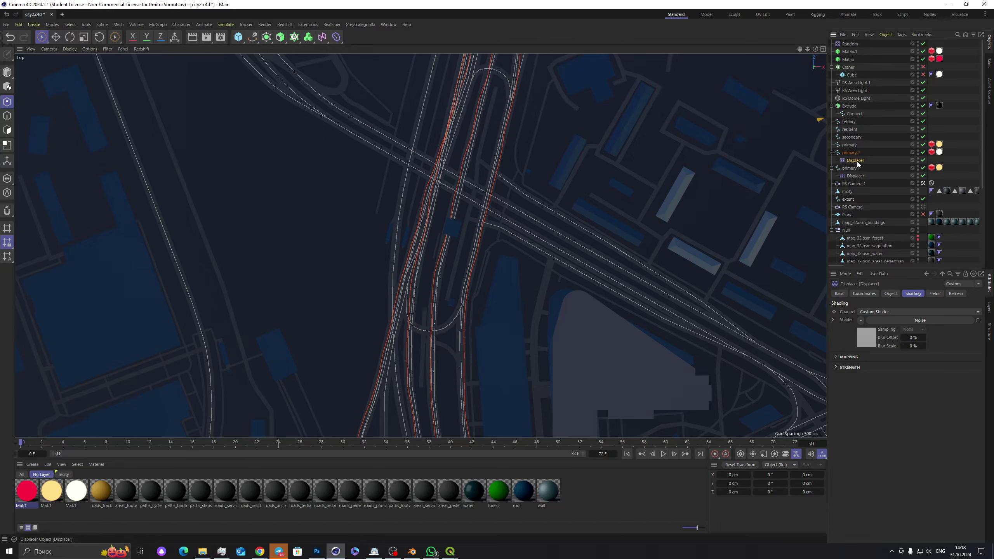
pyautogui.click(873, 333)
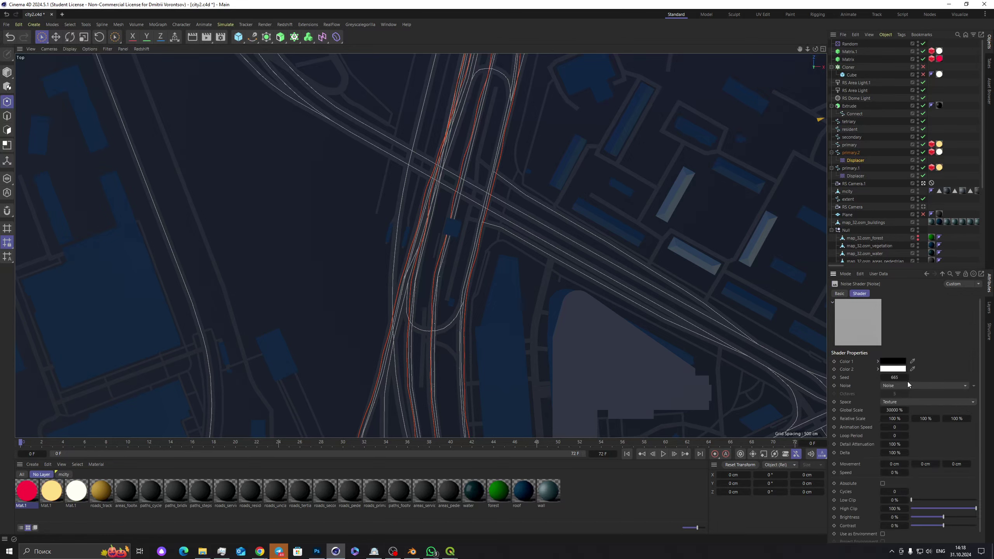
# Step: Copy the primary.2 Displacer onto the primary spline and set its Noise seed to 669
pyautogui.moveTo(854, 160)
pyautogui.keyDown('ctrl'); pyautogui.mouseDown()
pyautogui.moveTo(864, 161)
pyautogui.moveTo(854, 145)
pyautogui.mouseUp(); pyautogui.keyUp('ctrl')
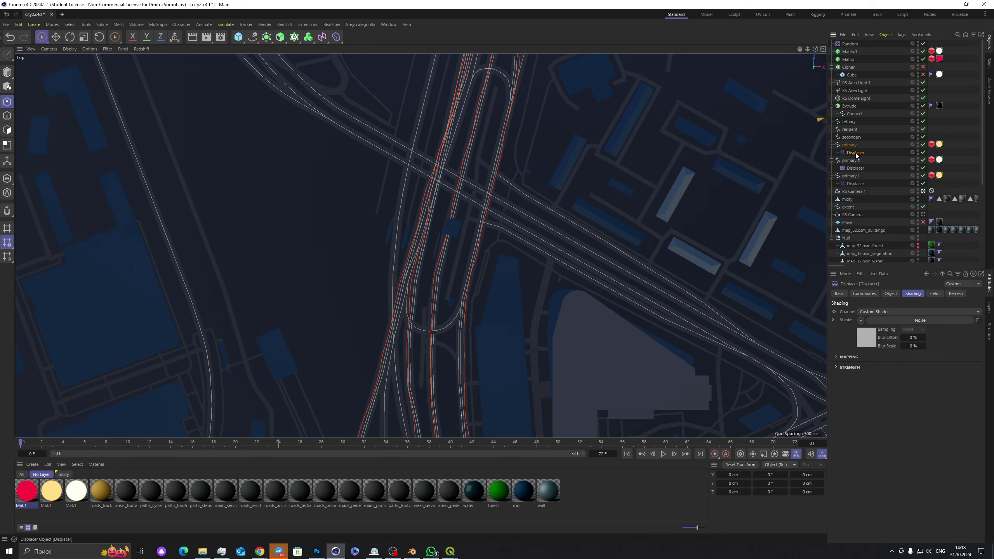
pyautogui.click(873, 335)
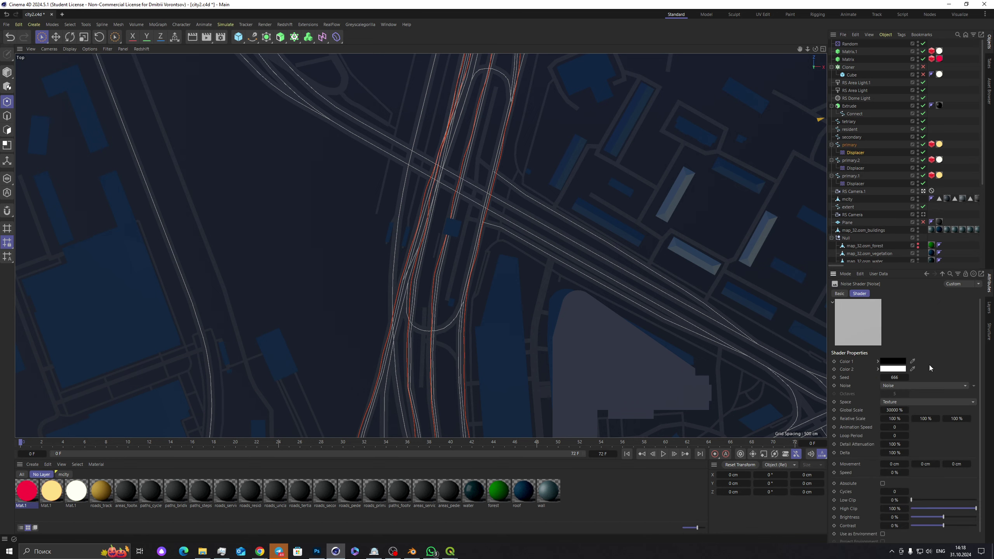
pyautogui.click(906, 377)
pyautogui.click(906, 377)
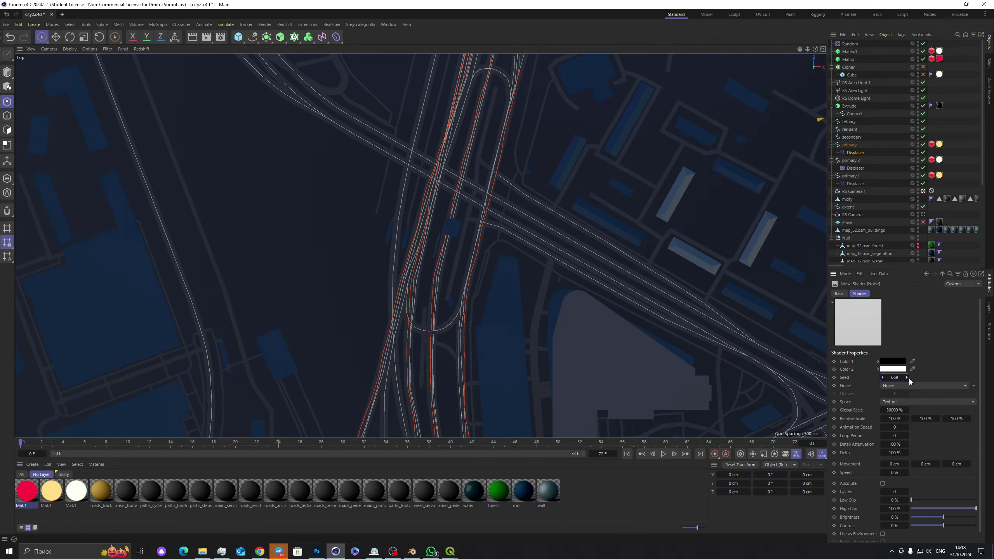
# Step: Return to the RS Camera.1 perspective view and start an interactive render in the Redshift RenderView, keeping the object list uncovered
pyautogui.middleClick(570, 198)
pyautogui.middleClick(125, 143)
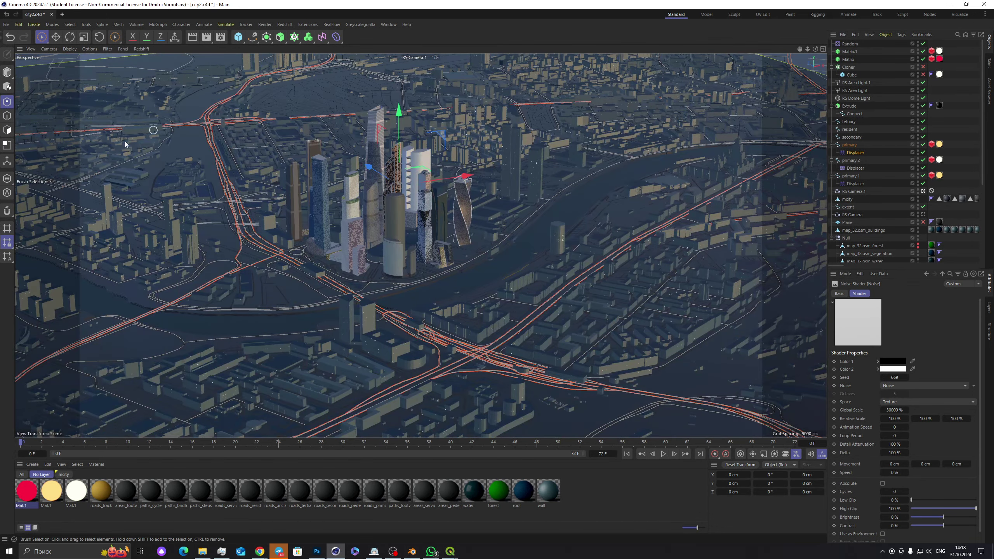
pyautogui.click(285, 25)
pyautogui.click(317, 88)
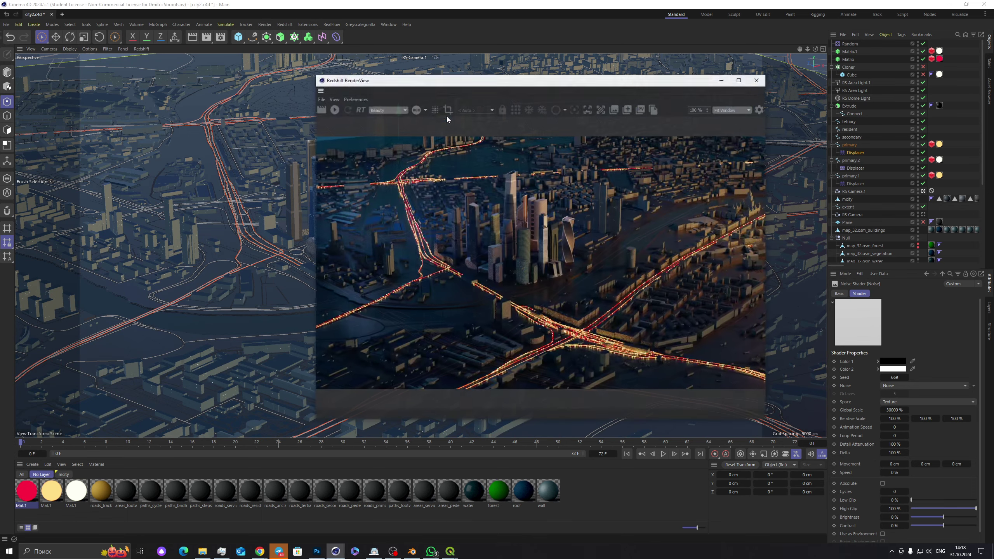
pyautogui.click(334, 110)
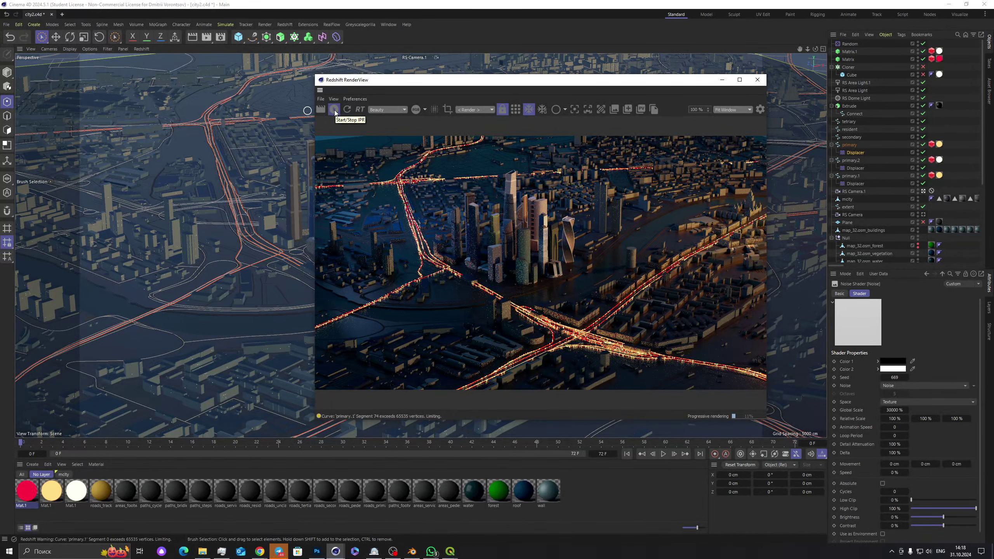
pyautogui.moveTo(469, 79); pyautogui.dragTo(306, 52)
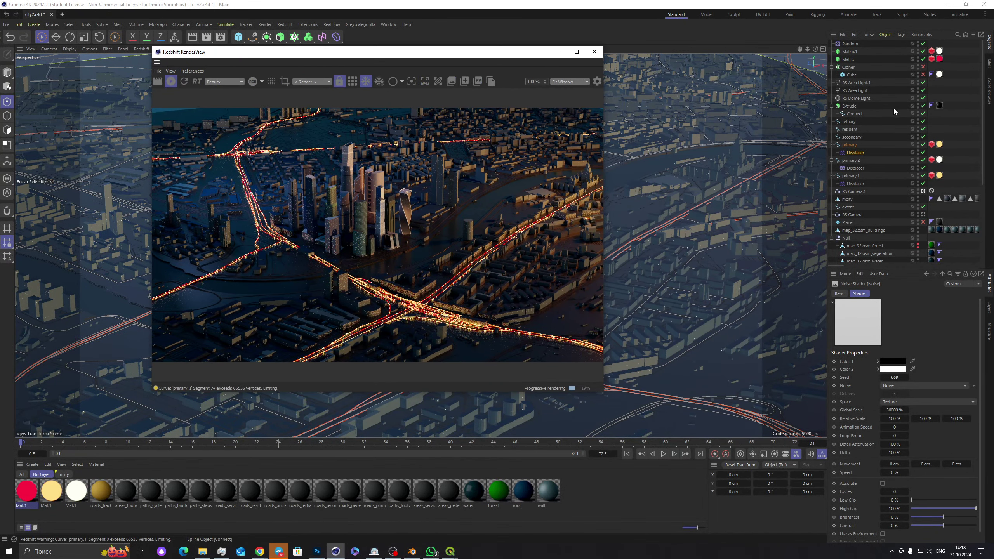
# Step: Set the Height of the Displacer under primary.1 to 500 cm
pyautogui.click(861, 184)
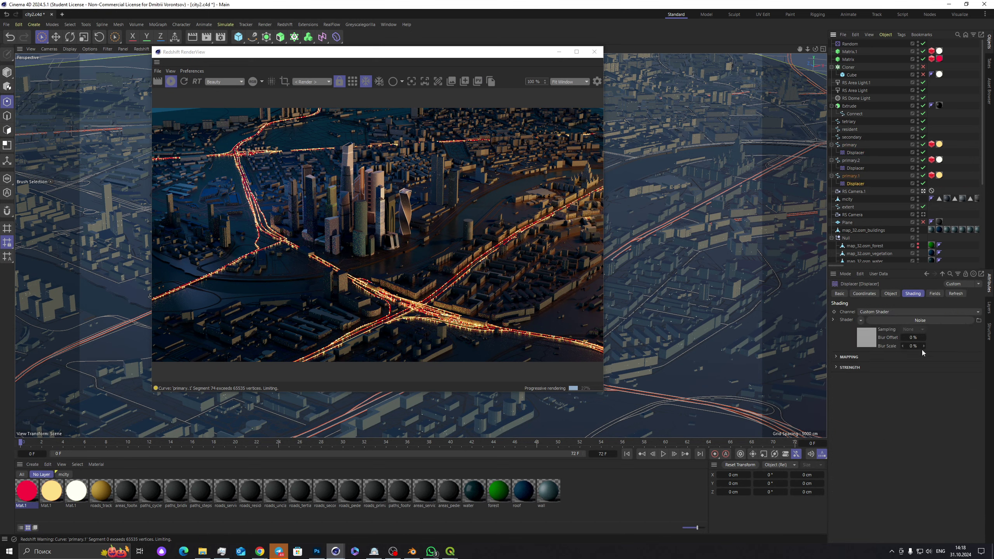
pyautogui.click(890, 293)
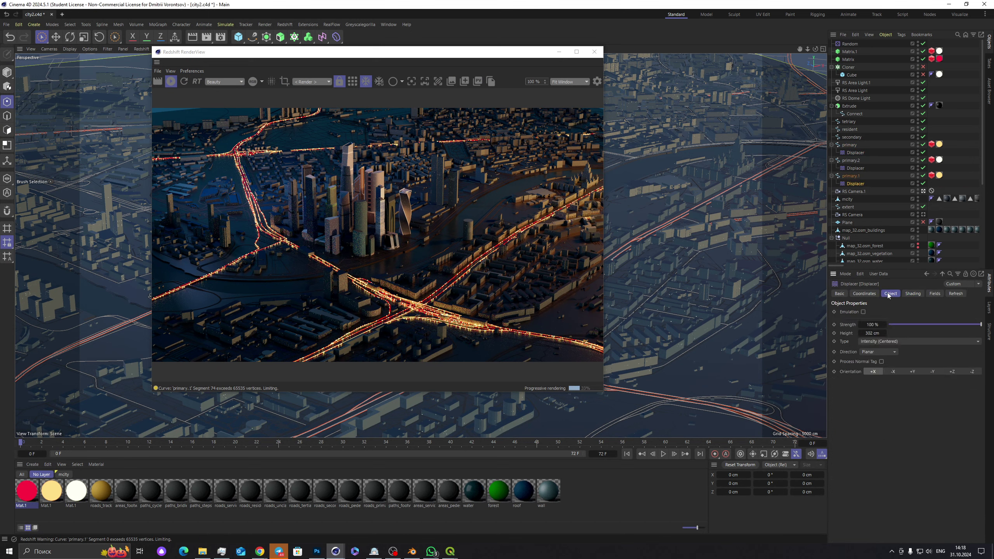
pyautogui.click(876, 333)
pyautogui.write('500')
pyautogui.press('Return')
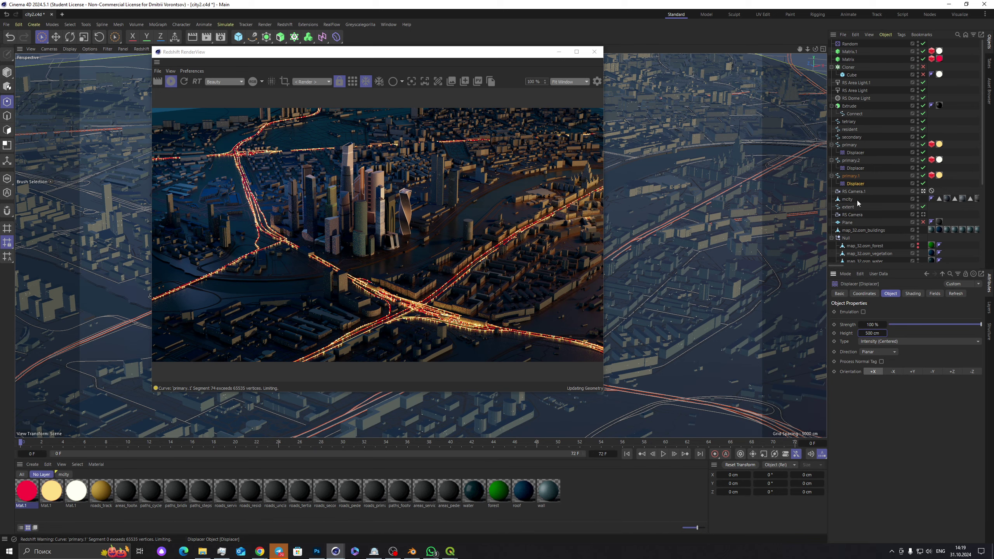
# Step: Set the Height of the Displacers under primary.2 and primary to 500 cm
pyautogui.click(856, 169)
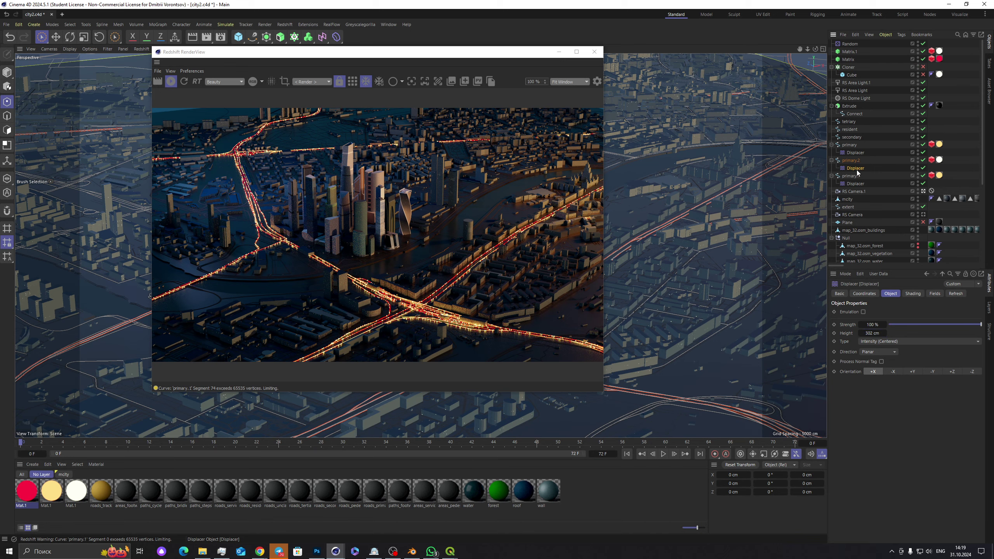
pyautogui.click(871, 333)
pyautogui.write('5')
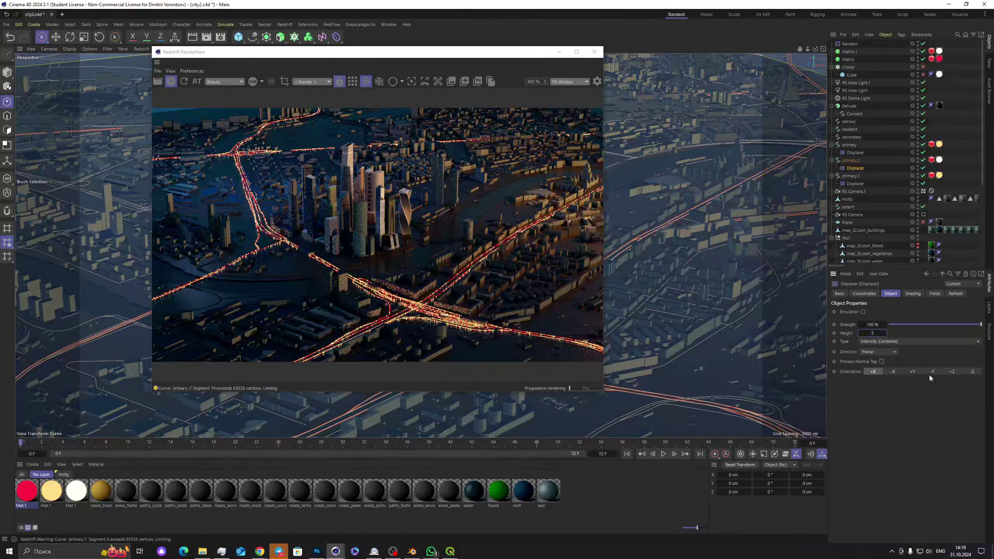
pyautogui.press('Return')
pyautogui.click(855, 152)
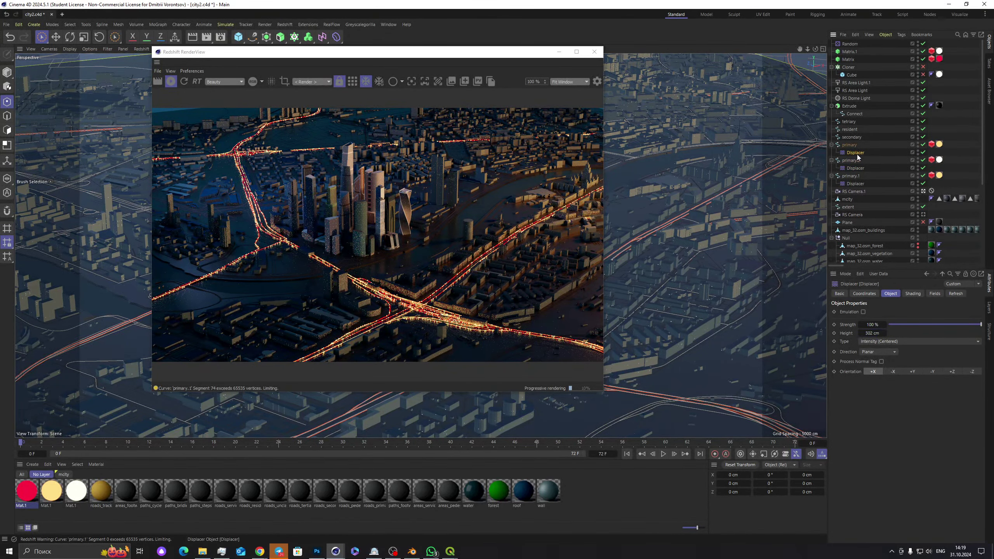
pyautogui.click(876, 333)
pyautogui.write('500')
pyautogui.press('Return')
# Step: Copy the Redshift object and material tags from primary to the secondary spline, and distribute a duplicate of Matrix.1 along it
pyautogui.moveTo(950, 145)
pyautogui.mouseDown()
pyautogui.moveTo(930, 142)
pyautogui.moveTo(935, 151)
pyautogui.moveTo(934, 137)
pyautogui.mouseUp()
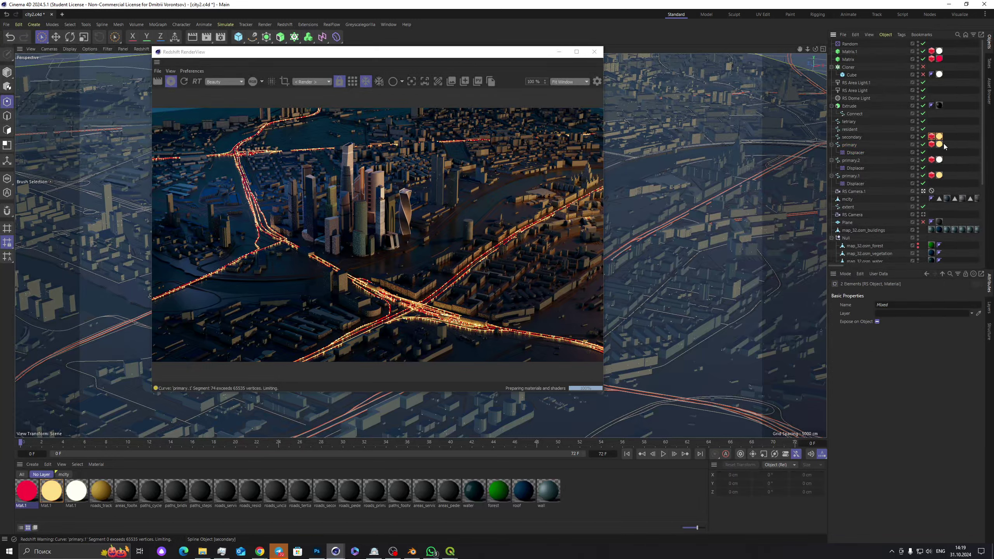
pyautogui.click(855, 138)
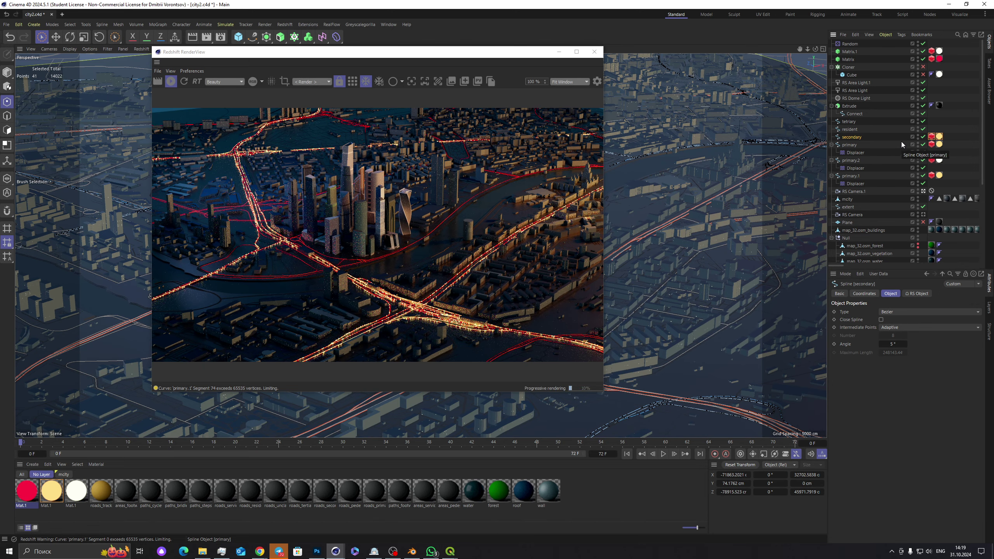
pyautogui.click(861, 52)
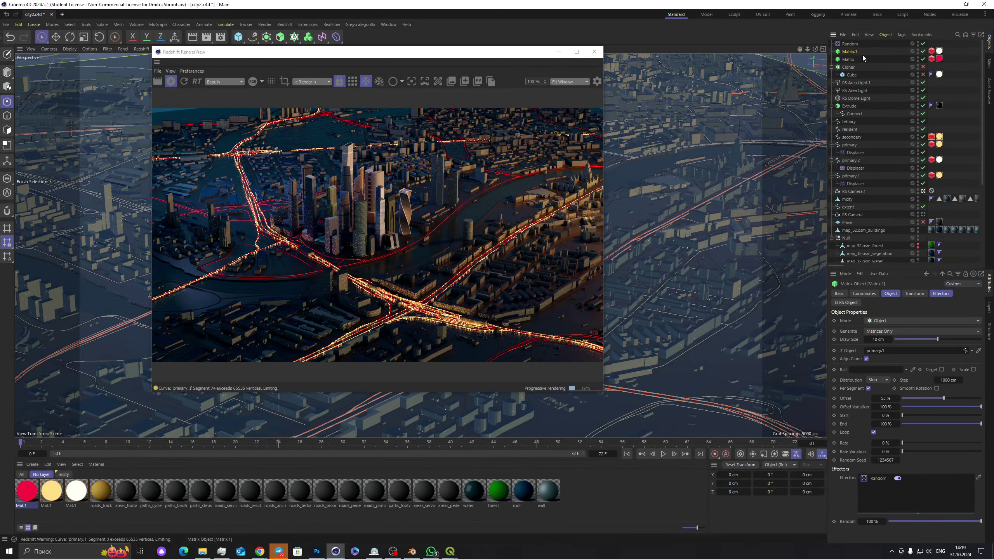
pyautogui.hotkey('ctrl', 'c')
pyautogui.hotkey('ctrl', 'v')
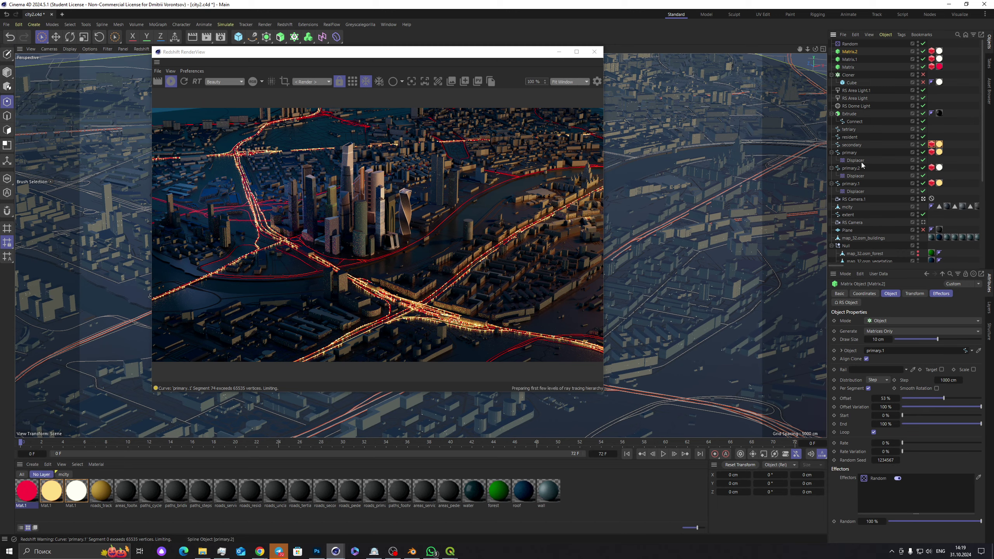
pyautogui.moveTo(851, 147); pyautogui.dragTo(876, 351)
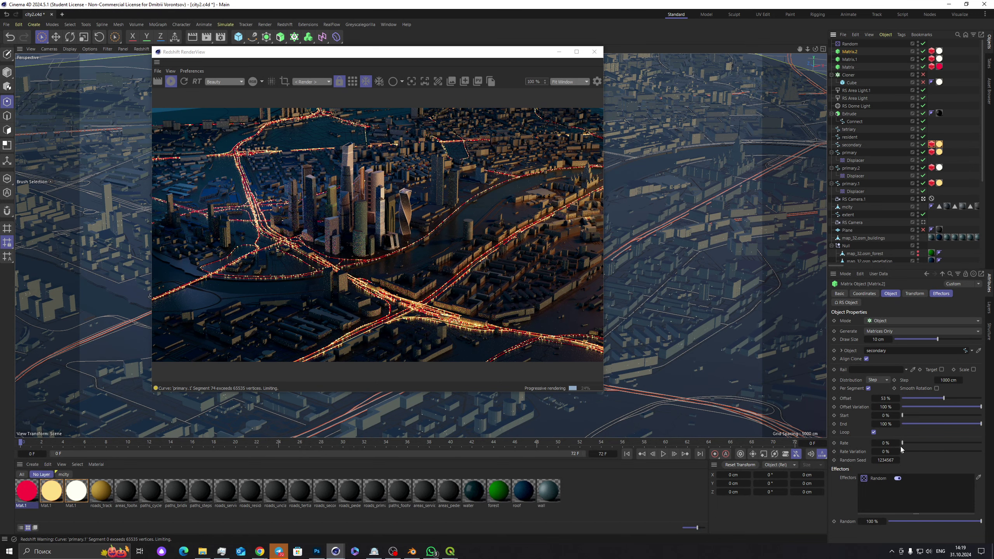
# Step: Set the particle Scale Multiplier in the Redshift tag of Matrix.2 to 40
pyautogui.click(932, 50)
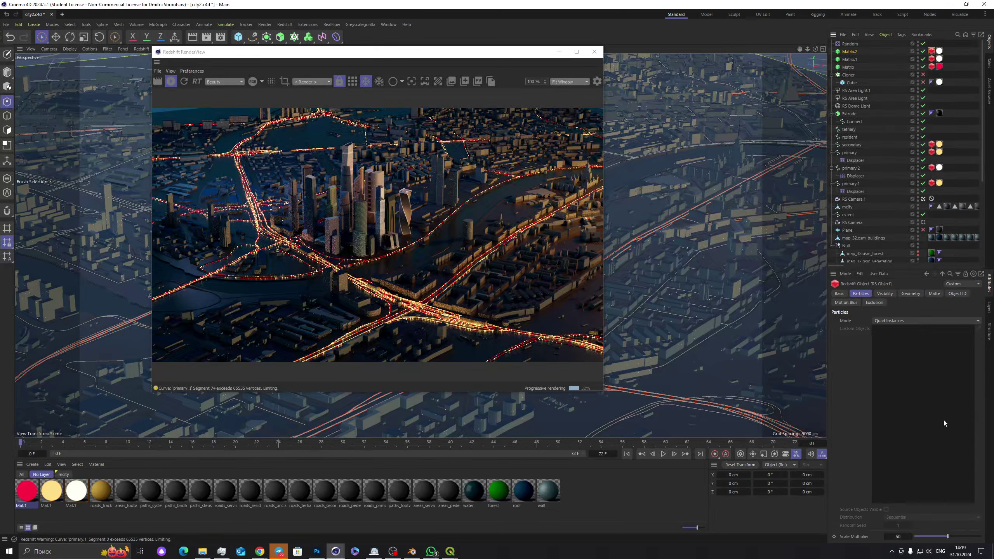
pyautogui.click(897, 537)
pyautogui.press('Return')
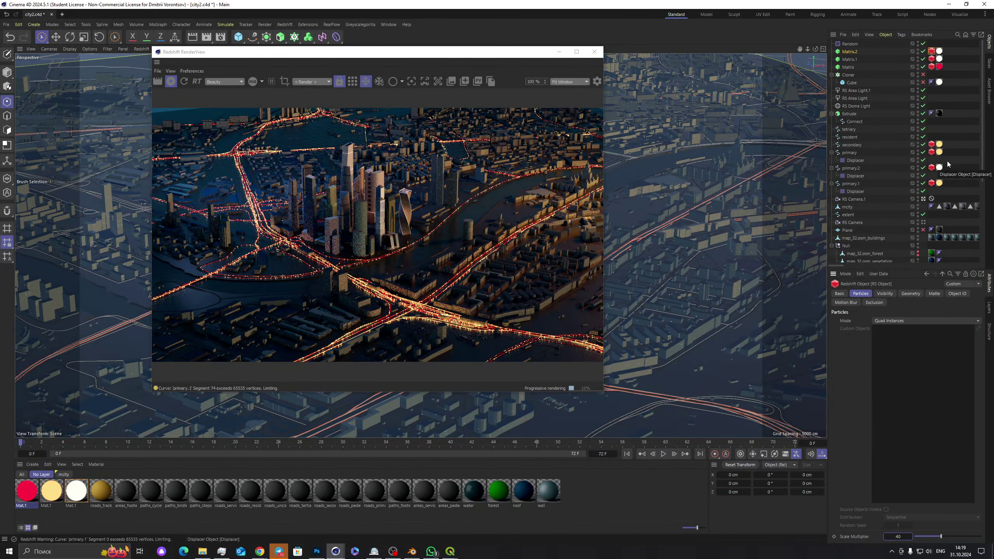
# Step: Copy the Redshift object and white material tags from primary.2 to the resident and tetrary splines
pyautogui.moveTo(939, 168); pyautogui.dragTo(932, 139)
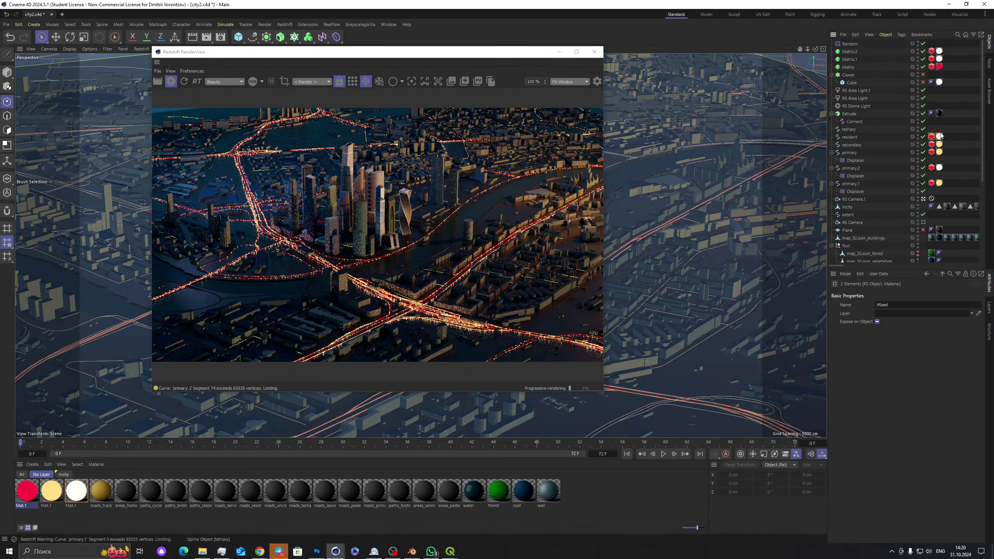
pyautogui.keyDown('ctrl'); pyautogui.moveTo(939, 137); pyautogui.dragTo(936, 129); pyautogui.keyUp('ctrl')
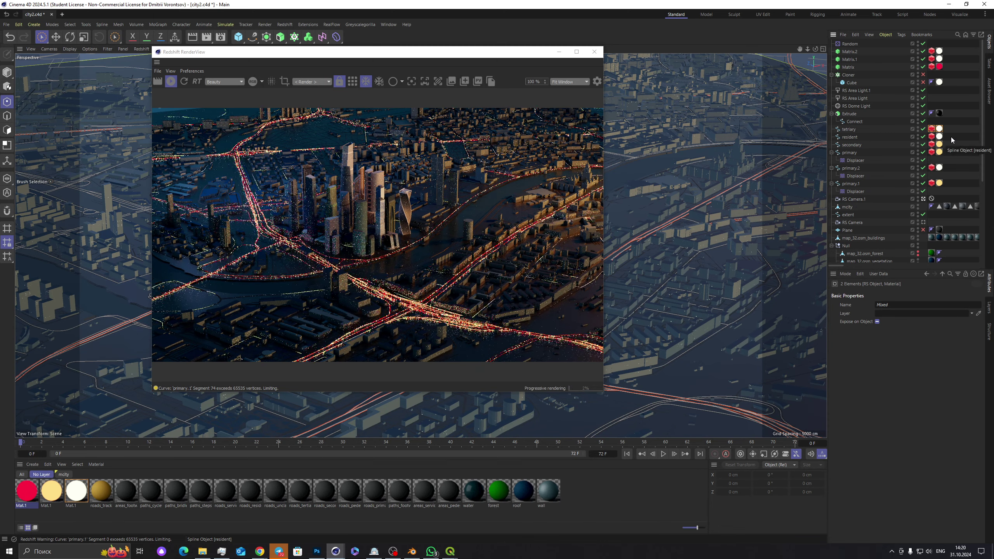
# Step: Duplicate the yellow incandescent material, recolor the copy blue with a hue of about 227°, and apply it to the tetrary spline
pyautogui.click(78, 492)
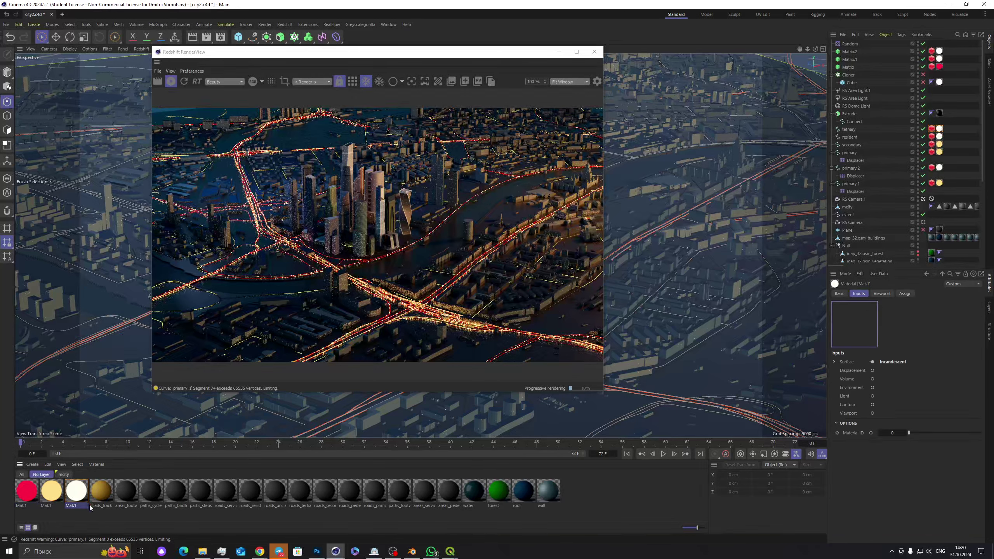
pyautogui.moveTo(55, 496); pyautogui.dragTo(87, 489)
pyautogui.doubleClick(100, 487)
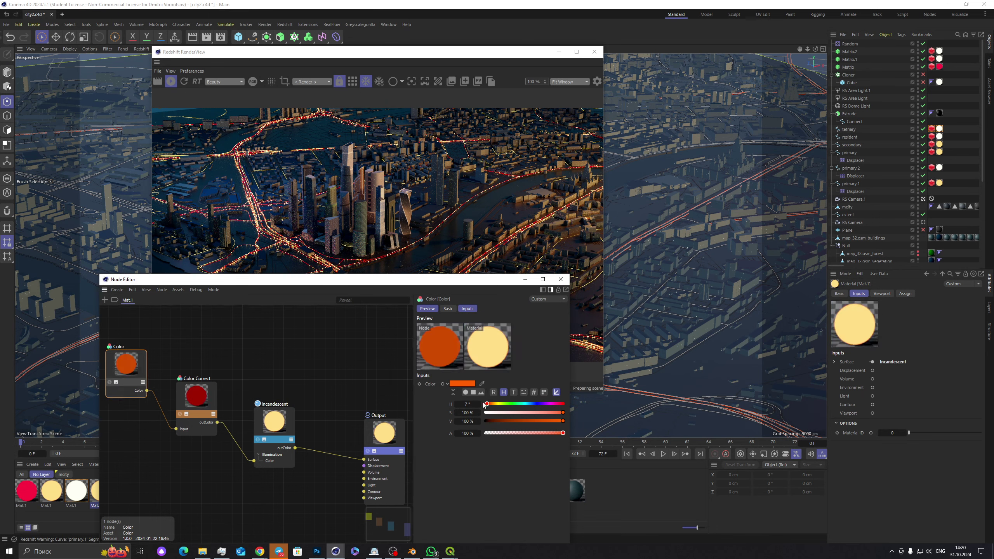
pyautogui.click(532, 404)
pyautogui.moveTo(532, 403); pyautogui.dragTo(534, 404)
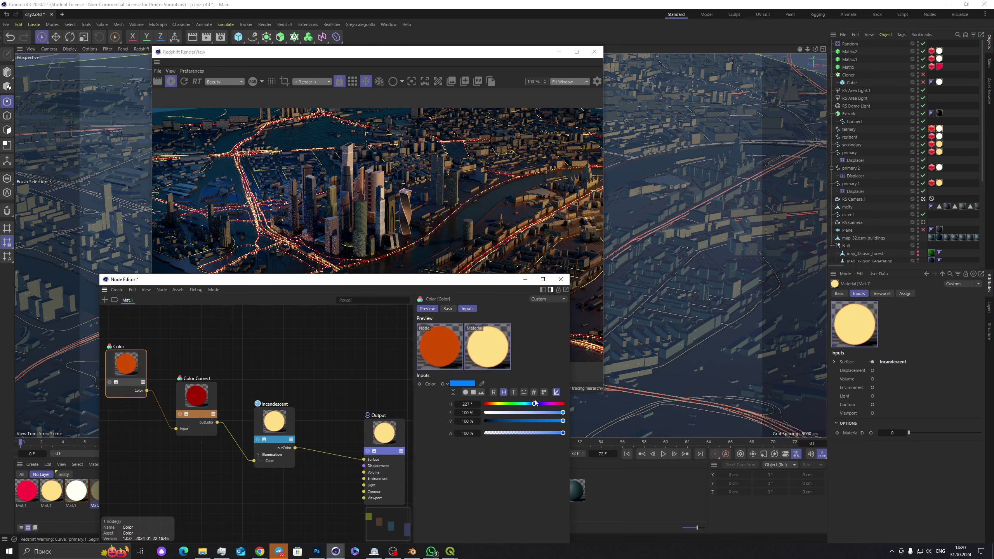
pyautogui.click(561, 279)
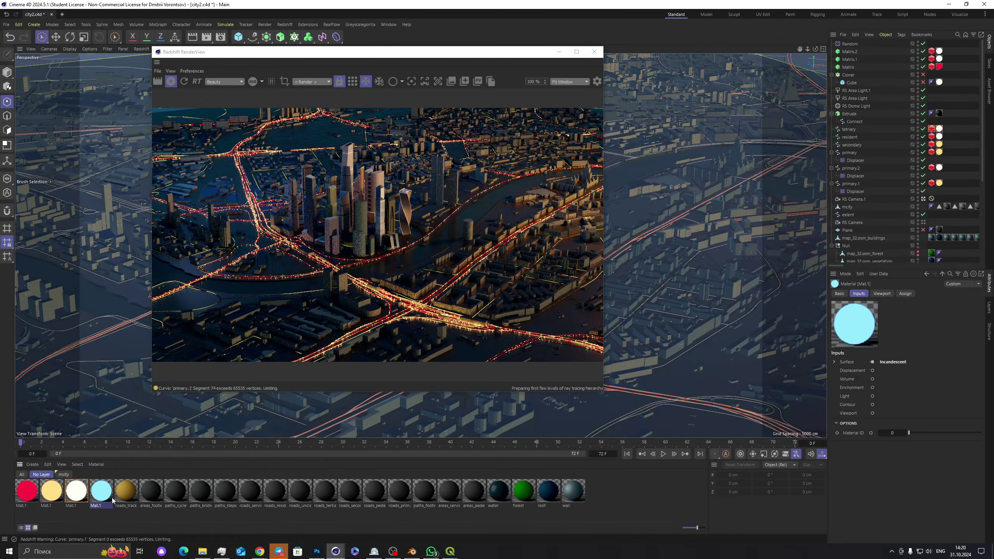
pyautogui.moveTo(105, 493); pyautogui.dragTo(946, 130)
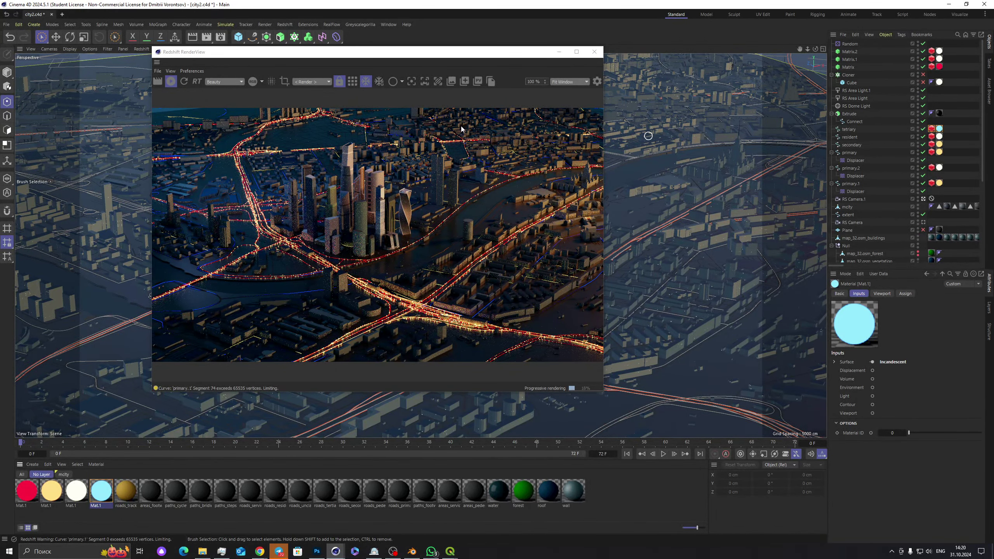
# Step: Duplicate Matrix.2 and distribute the copy along the tetrary spline
pyautogui.click(850, 51)
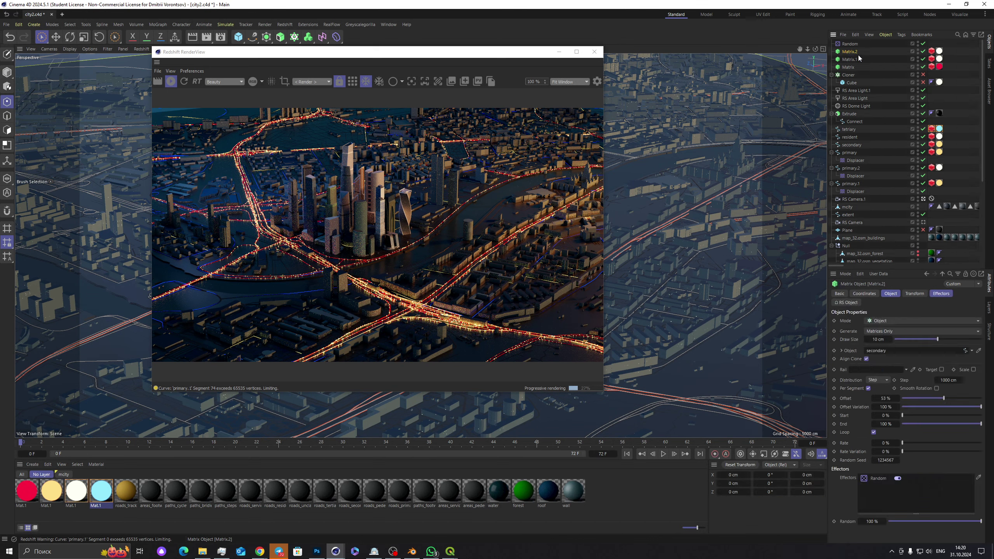
pyautogui.hotkey('ctrl', 'c')
pyautogui.hotkey('ctrl', 'v')
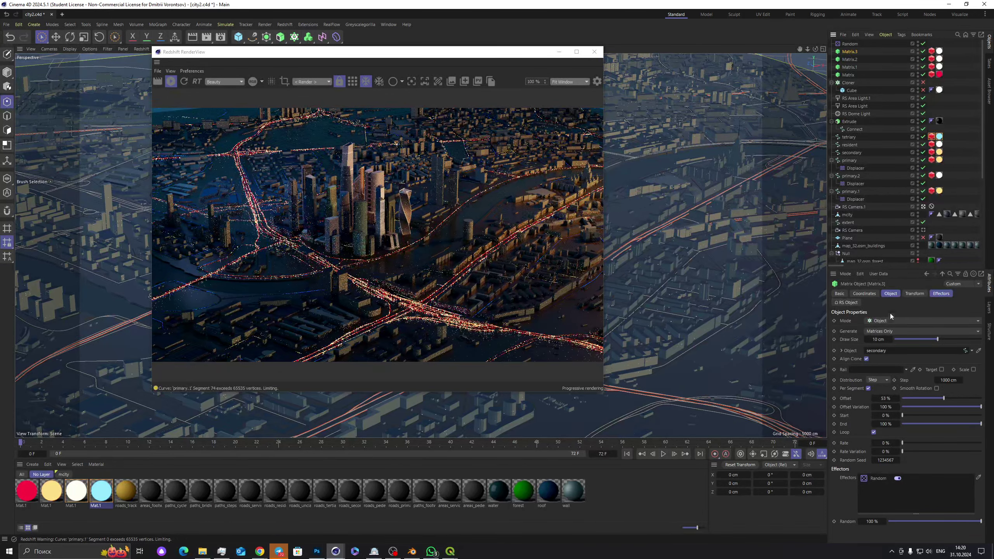
pyautogui.moveTo(849, 139); pyautogui.dragTo(887, 352)
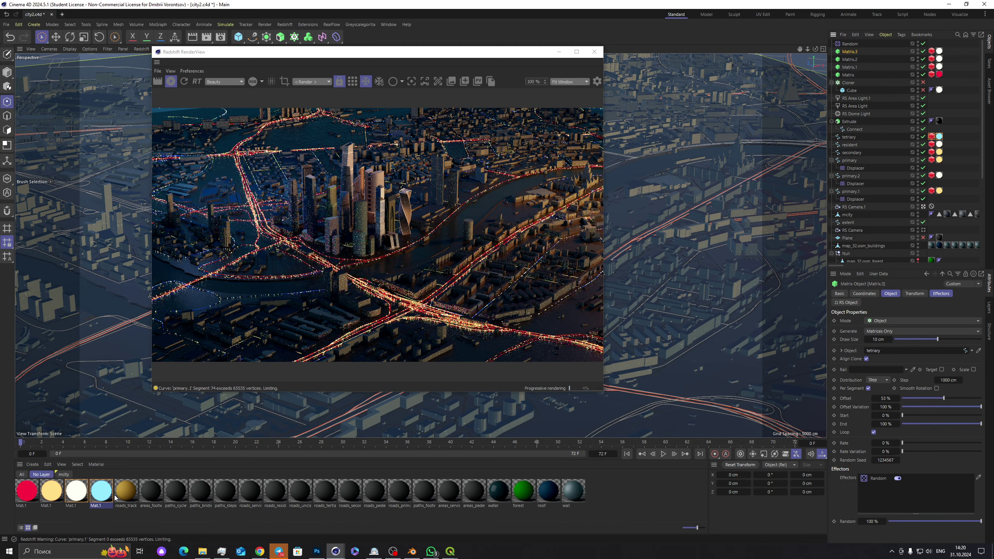
# Step: Set the step distance of the Matrix.3 object to 2500 cm and save the project
pyautogui.click(82, 504)
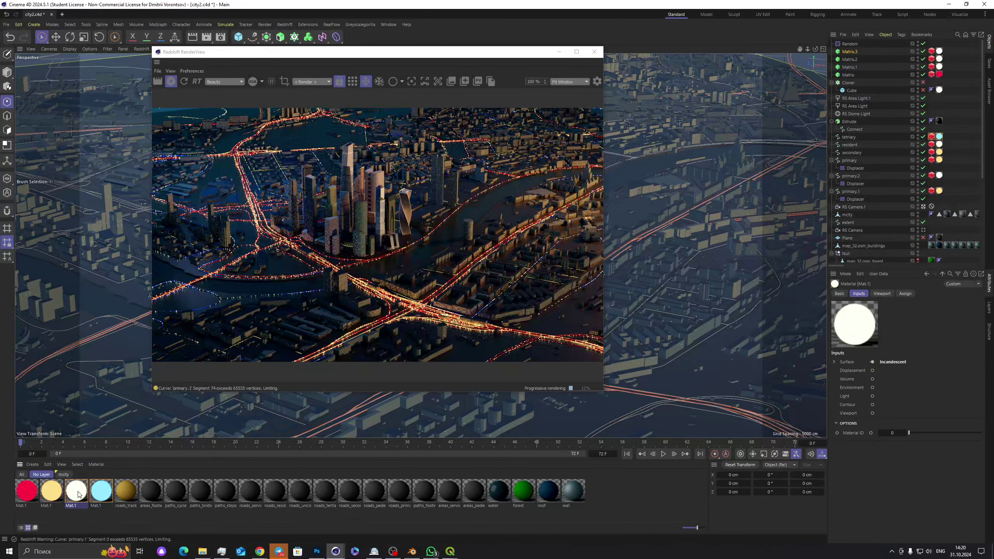
pyautogui.click(849, 51)
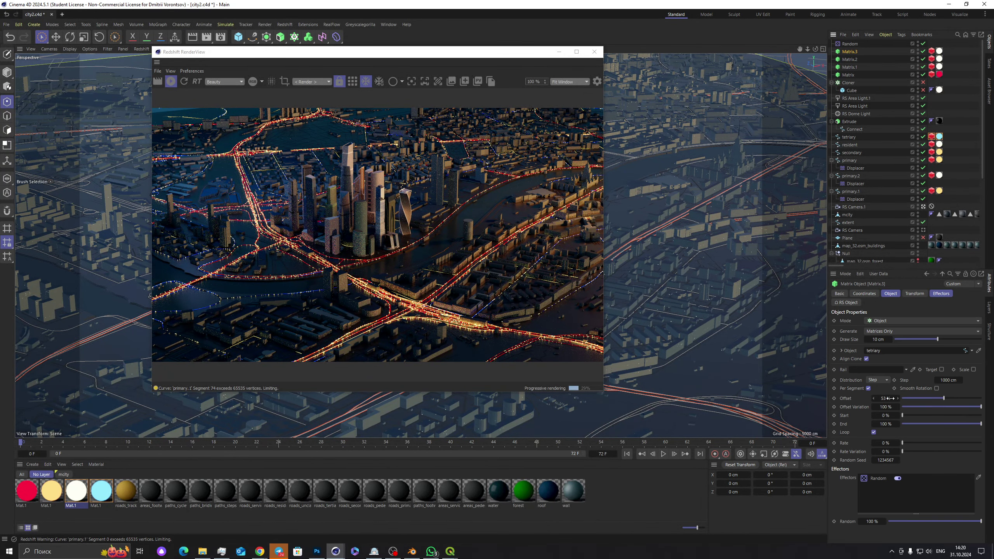
pyautogui.click(955, 382)
pyautogui.write('2500')
pyautogui.press('Return')
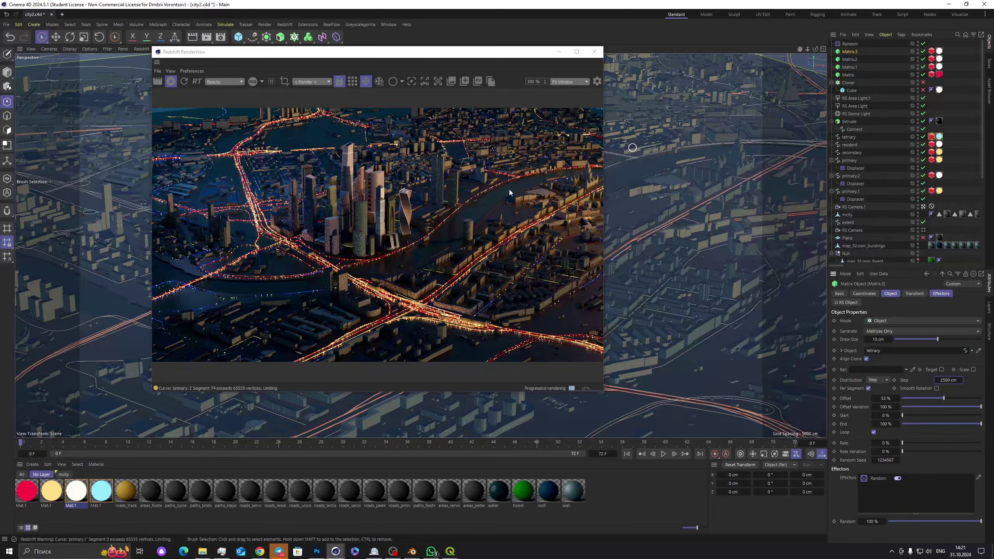
pyautogui.click(6, 25)
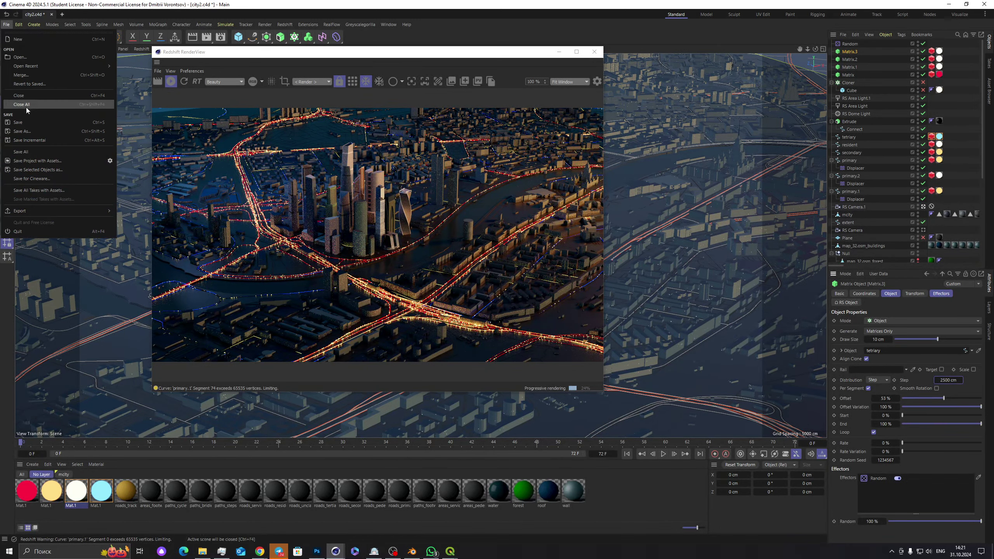
pyautogui.click(31, 121)
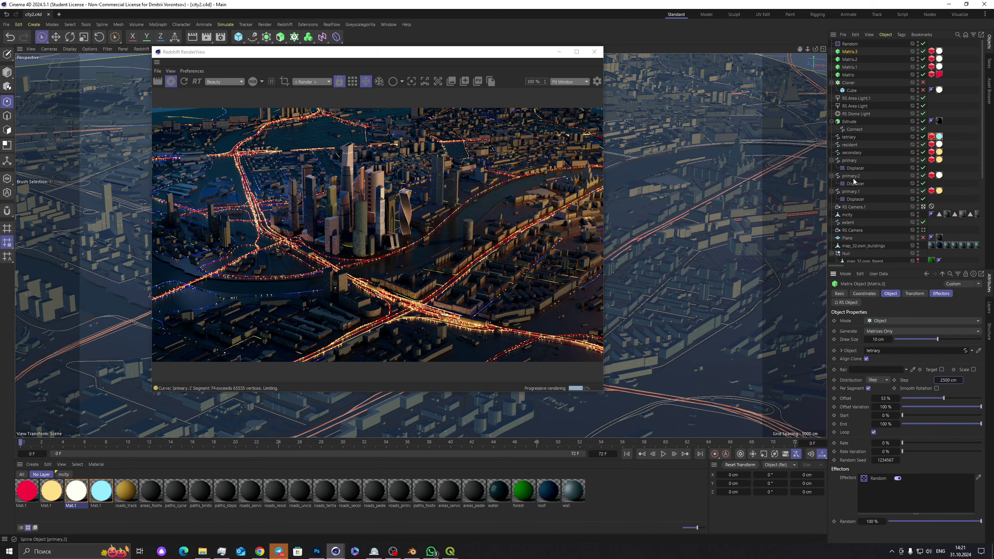
# Step: Duplicate the primary spline together with its Displacer and set the copy's Y position to 400 cm
pyautogui.click(849, 160)
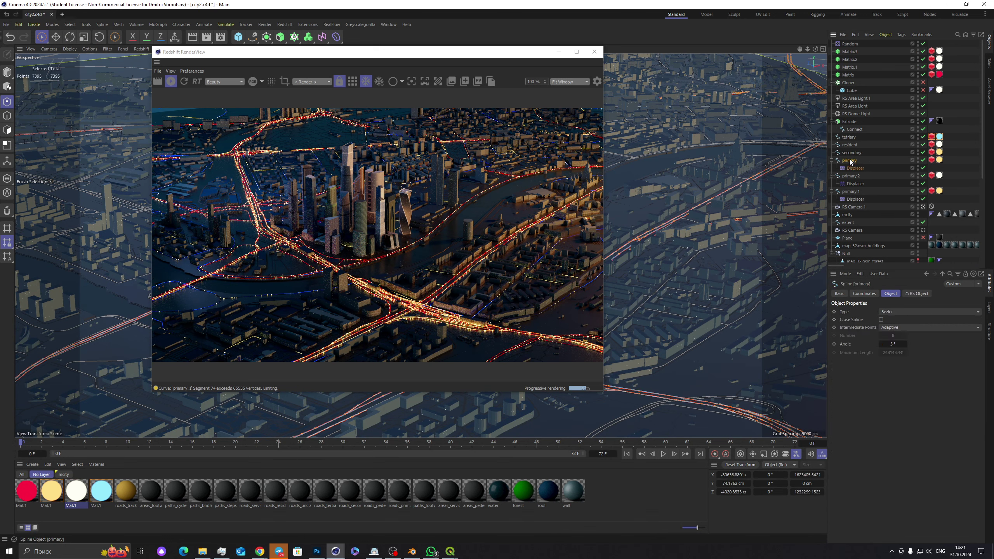
pyautogui.hotkey('ctrl', 'c')
pyautogui.hotkey('ctrl', 'v')
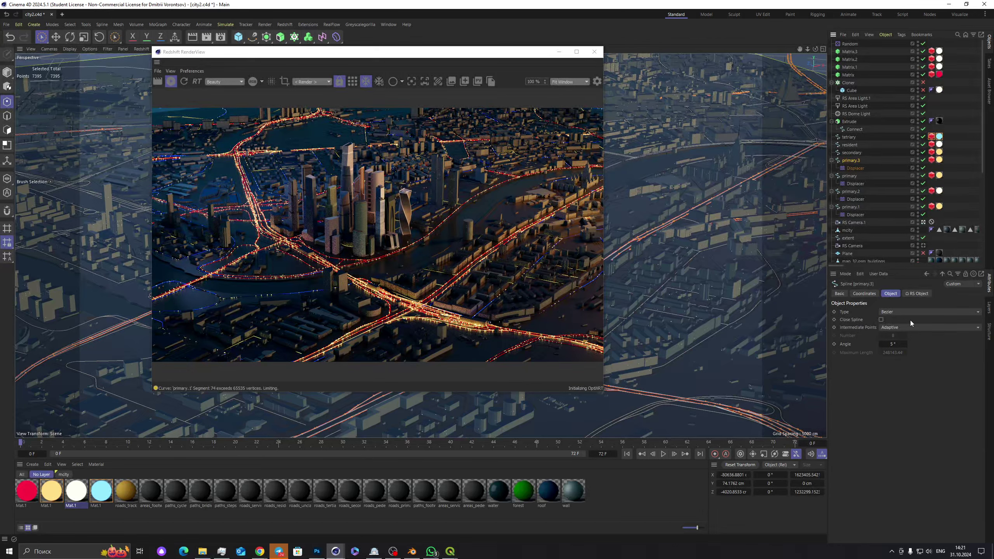
pyautogui.click(864, 293)
pyautogui.click(868, 331)
pyautogui.write('100')
pyautogui.press('Return')
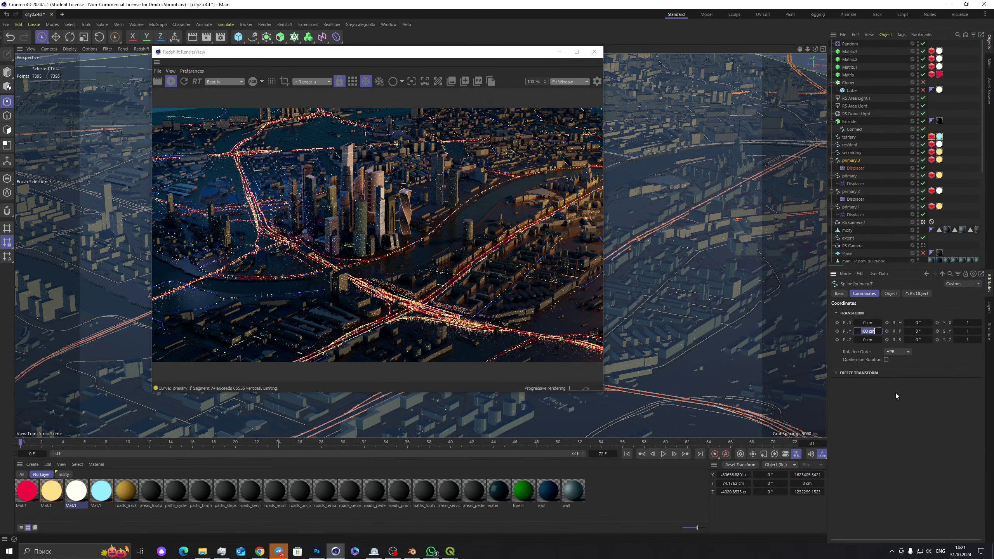
pyautogui.write('400')
pyautogui.press('Return')
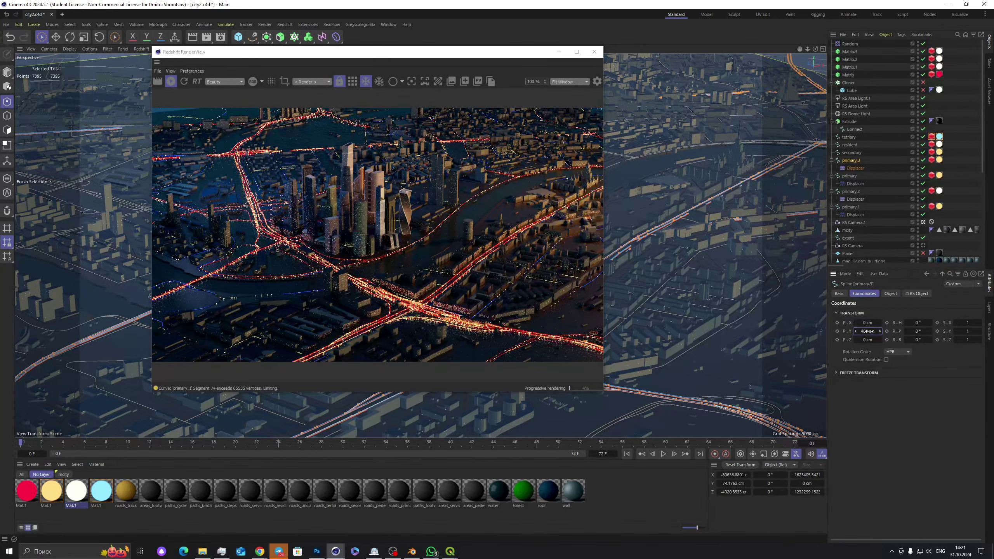
# Step: Set the height of the duplicated spline's Displacer to 1000 cm
pyautogui.click(855, 168)
pyautogui.click(892, 293)
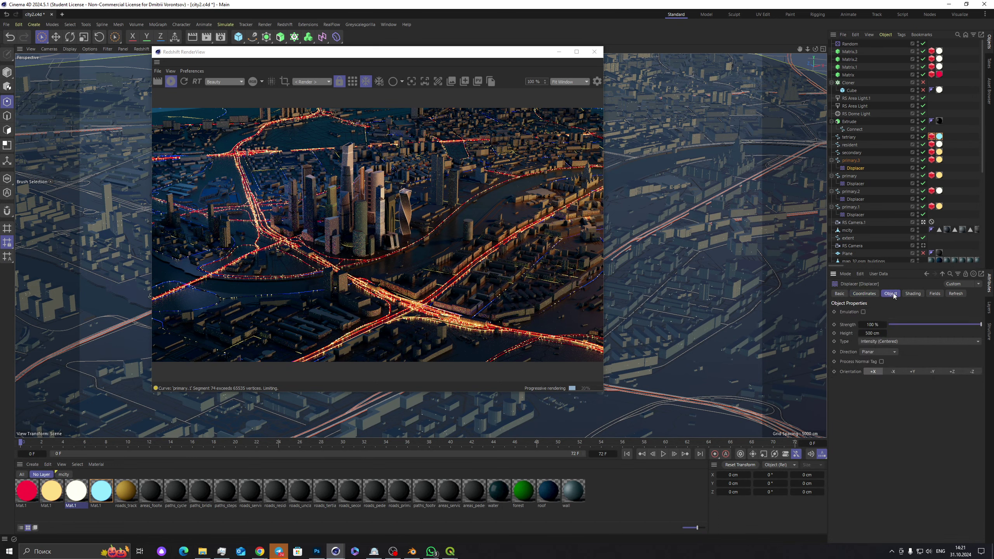
pyautogui.doubleClick(873, 333)
pyautogui.write('1000')
pyautogui.press('Return')
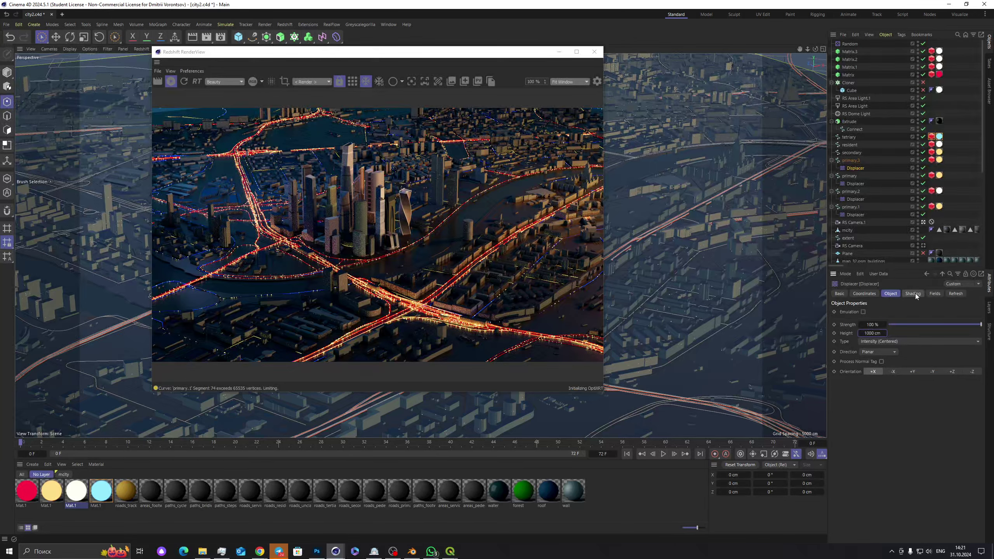
# Step: In the Displacer's Noise shader, raise the seed to 677 and set the global scale to 39000 %
pyautogui.click(915, 294)
pyautogui.click(866, 342)
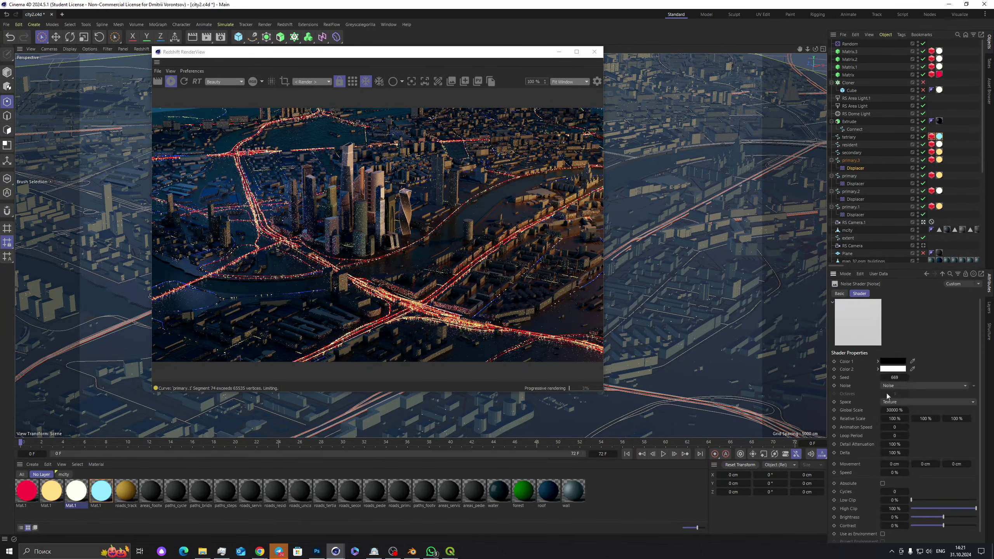
pyautogui.click(907, 377)
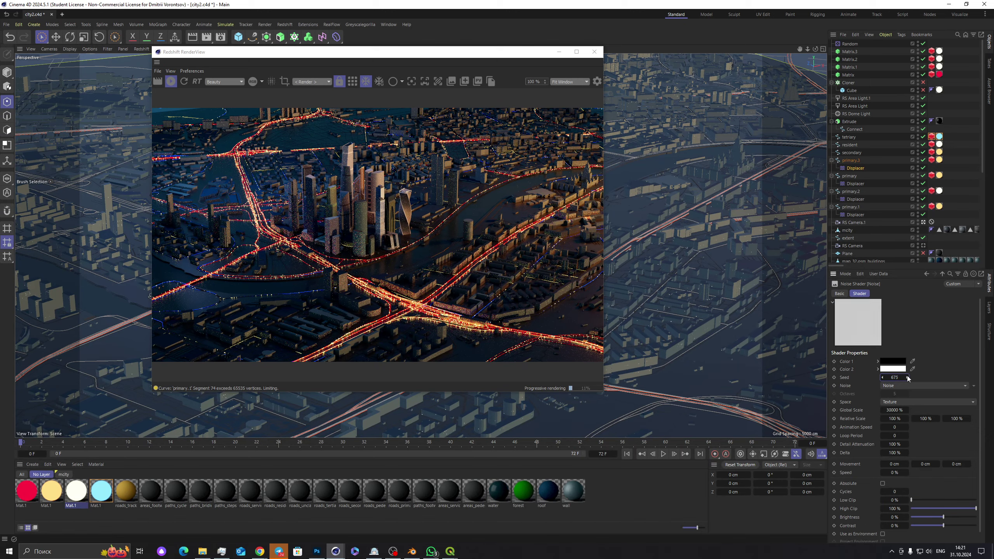
pyautogui.click(896, 410)
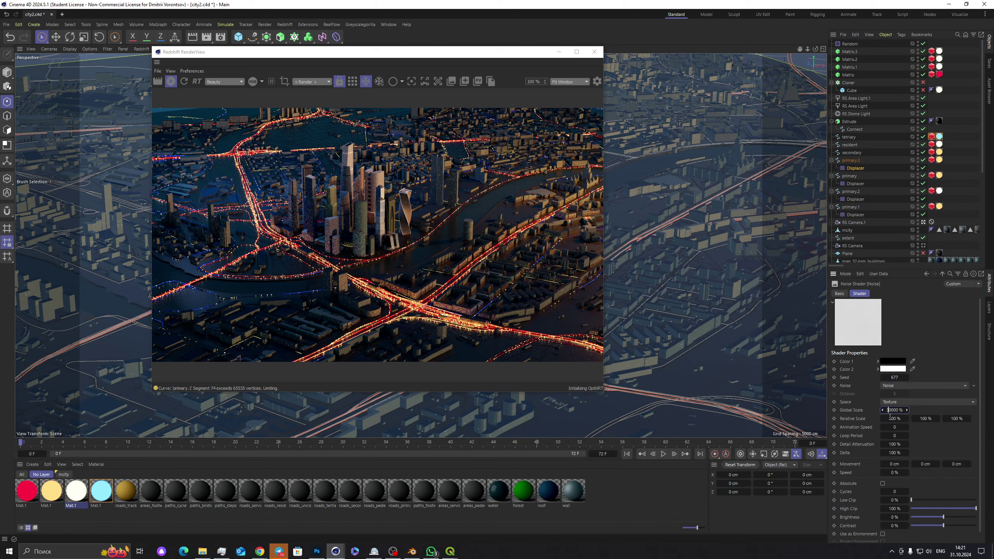
pyautogui.press('Delete')
pyautogui.write('9')
pyautogui.press('Return')
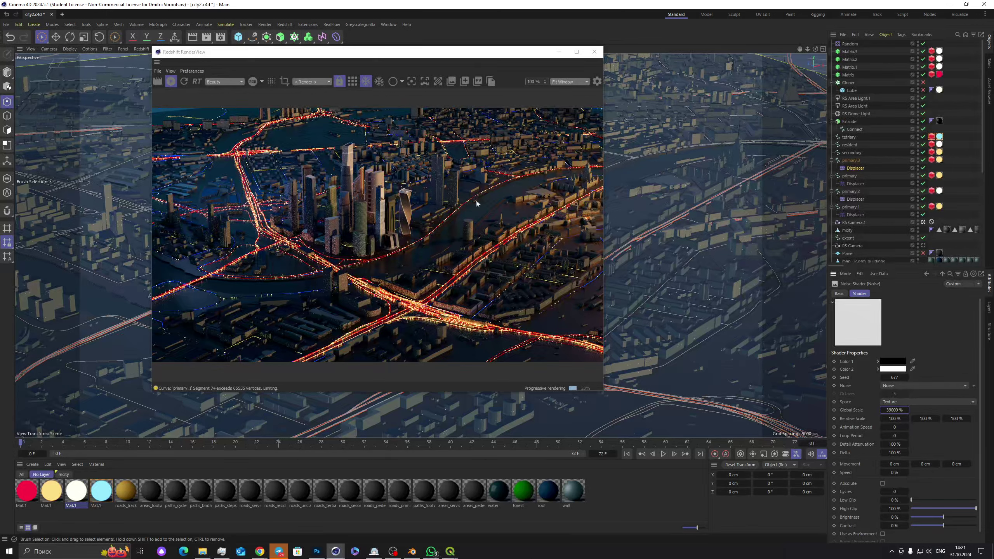
# Step: Filter the materials to the mcity layer and enlarge their display area so all rows fit
pyautogui.click(96, 464)
pyautogui.click(63, 474)
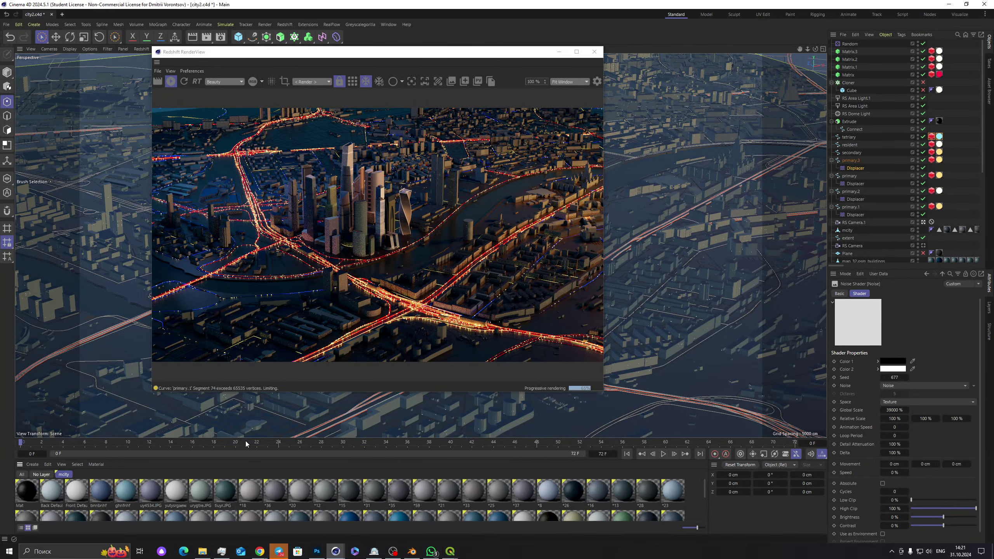
pyautogui.moveTo(245, 438); pyautogui.dragTo(243, 379)
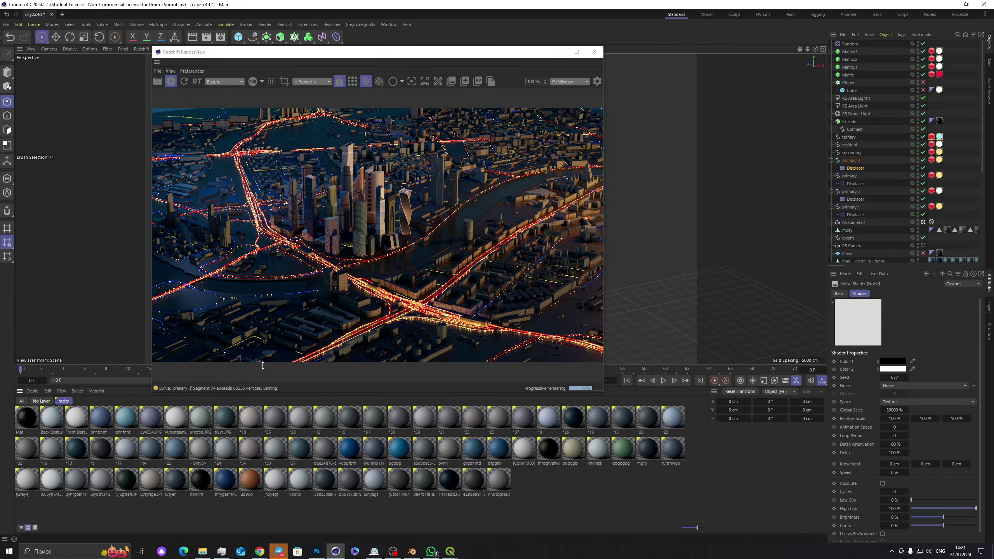
pyautogui.click(57, 433)
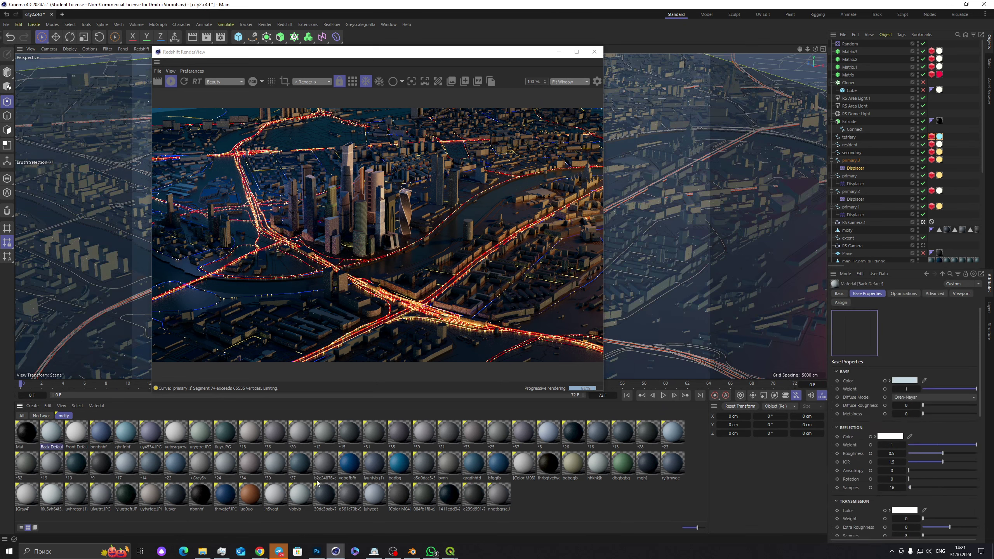
pyautogui.keyDown('shift'); pyautogui.click(505, 495); pyautogui.keyUp('shift')
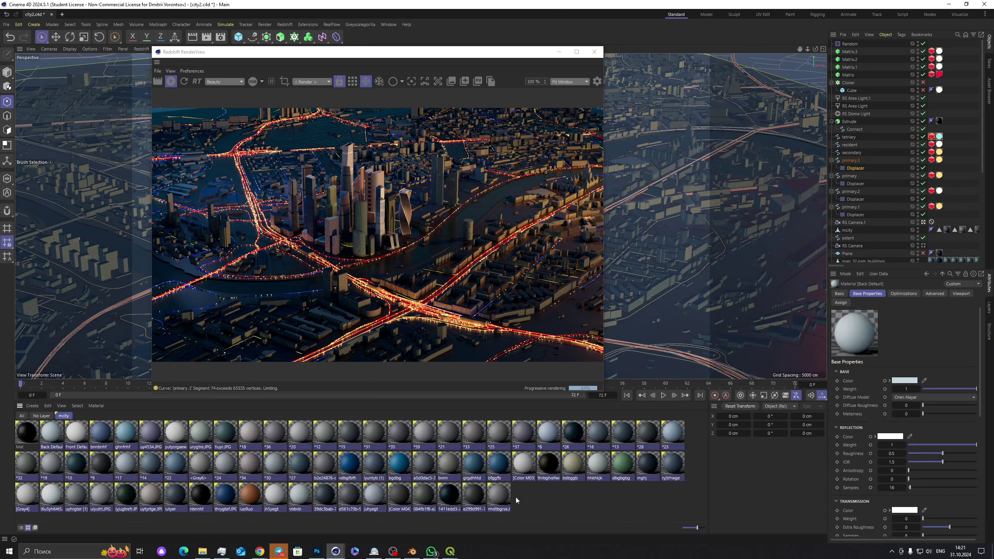
pyautogui.click(548, 500)
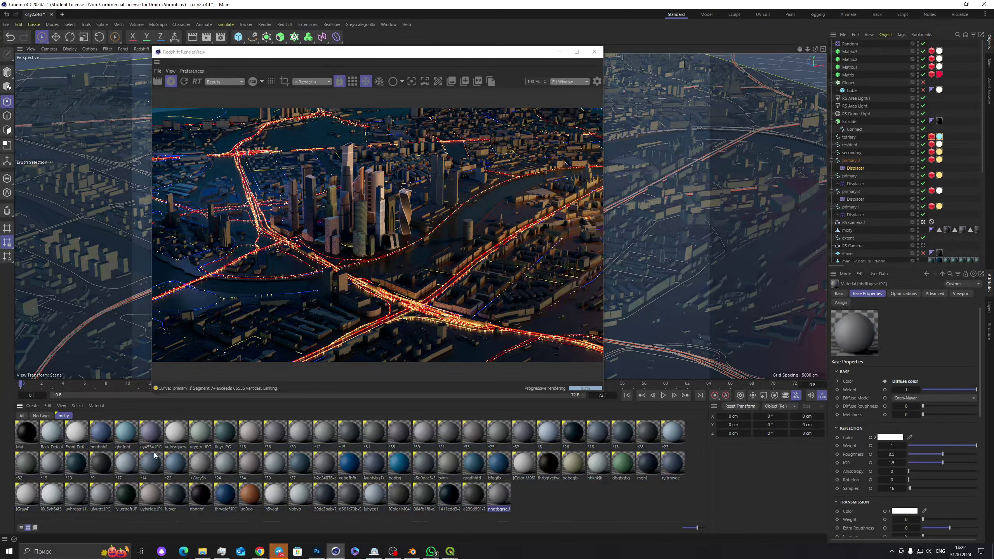
# Step: Set the Back Default material's base weight to 0.222 and reduce the base weight of the remaining mcity materials to darken them
pyautogui.click(57, 433)
pyautogui.doubleClick(56, 433)
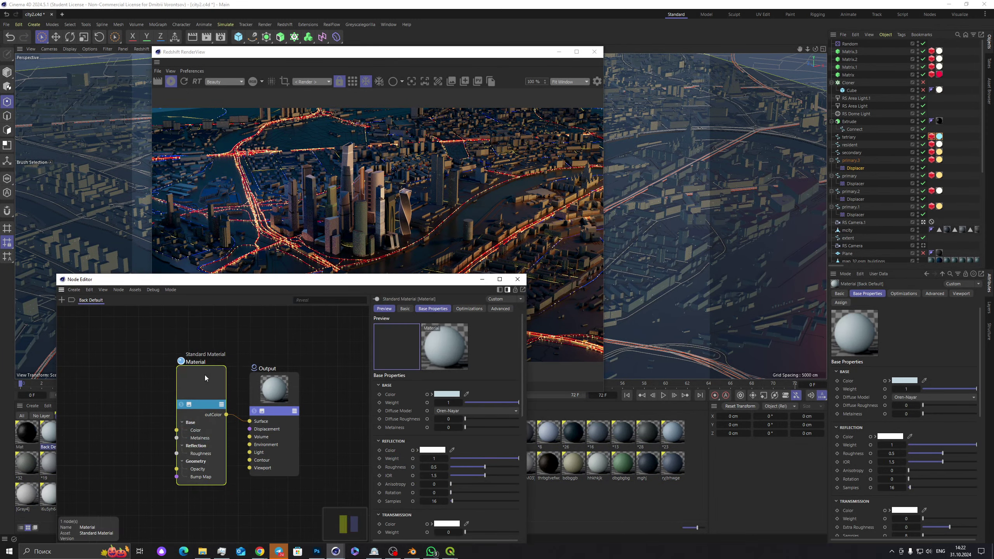
pyautogui.click(474, 403)
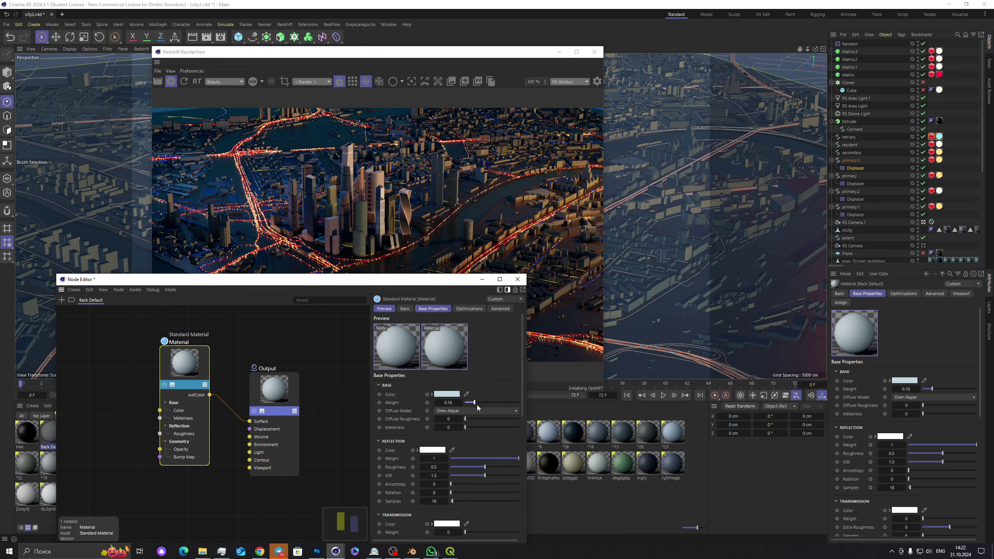
pyautogui.click(477, 402)
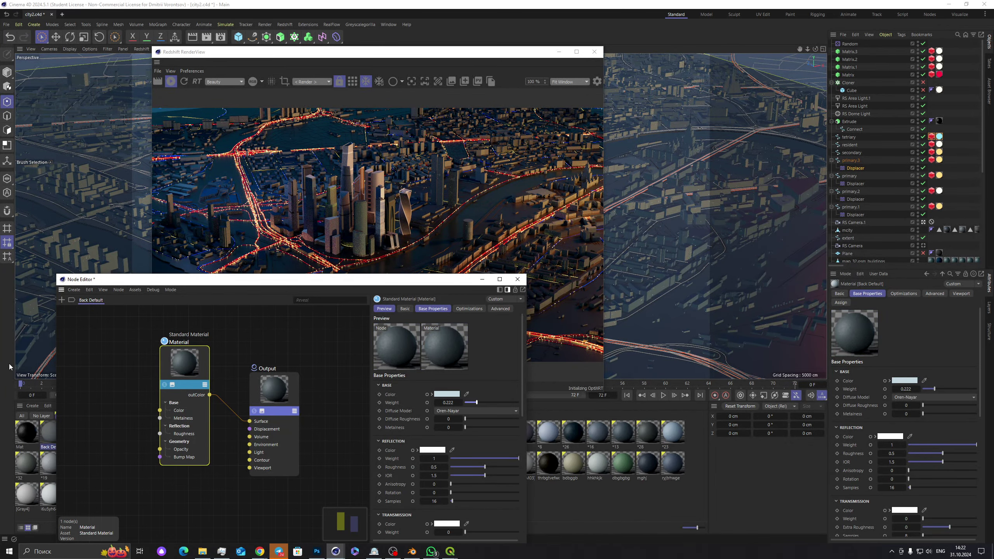
pyautogui.click(517, 279)
pyautogui.hotkey('ctrl', 'a')
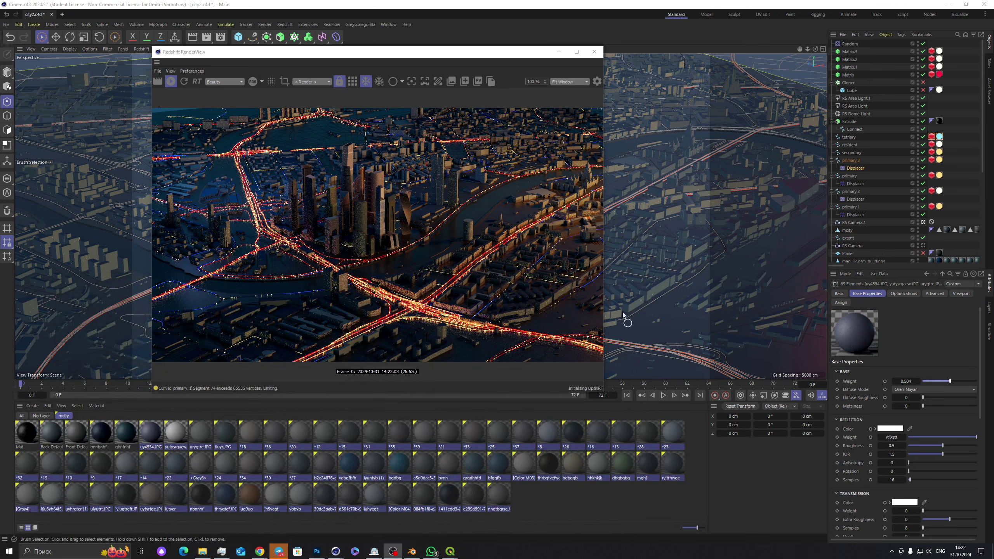
# Step: Reposition the render window and add a Null object to the scene
pyautogui.moveTo(468, 57); pyautogui.dragTo(504, 57)
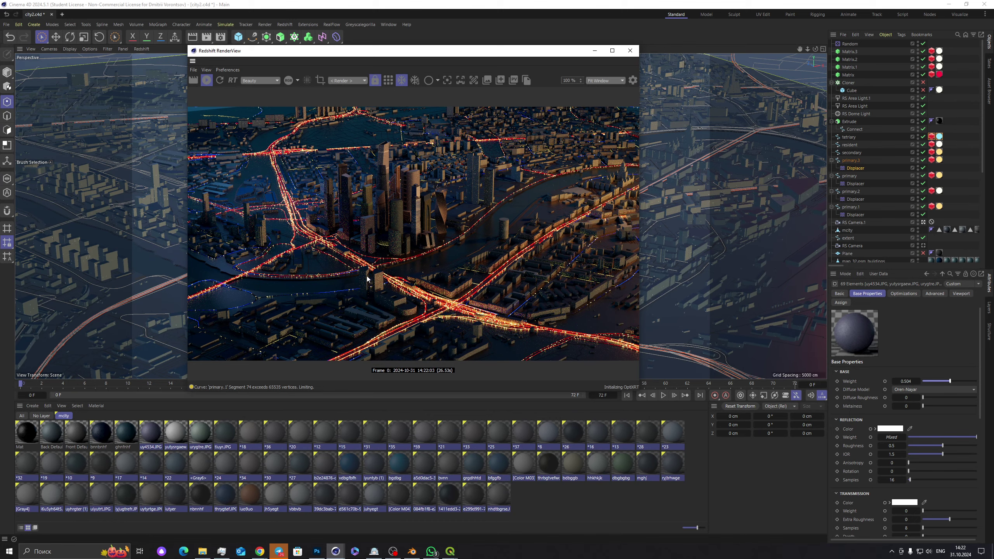
pyautogui.moveTo(483, 53); pyautogui.dragTo(500, 103)
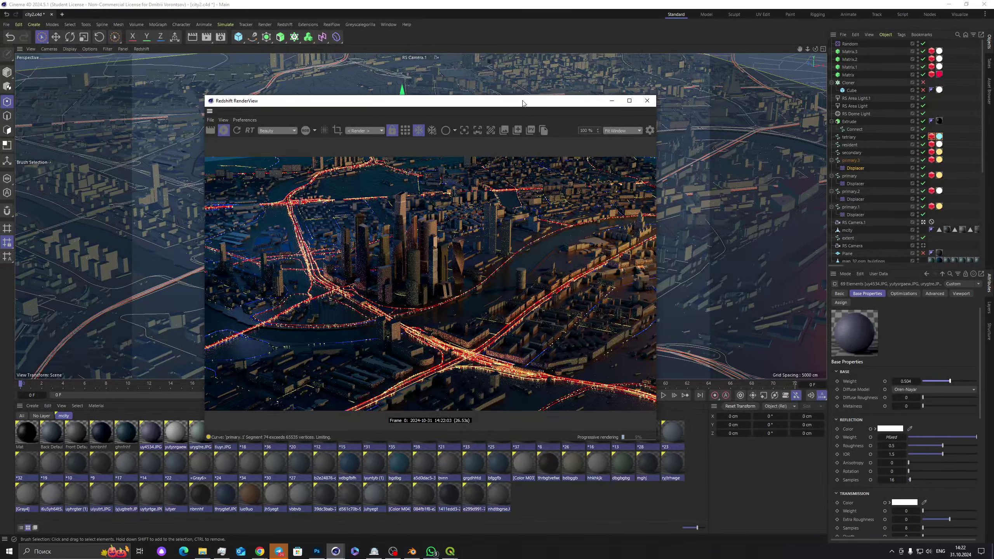
pyautogui.moveTo(349, 101); pyautogui.dragTo(334, 115)
pyautogui.moveTo(237, 38); pyautogui.dragTo(256, 47)
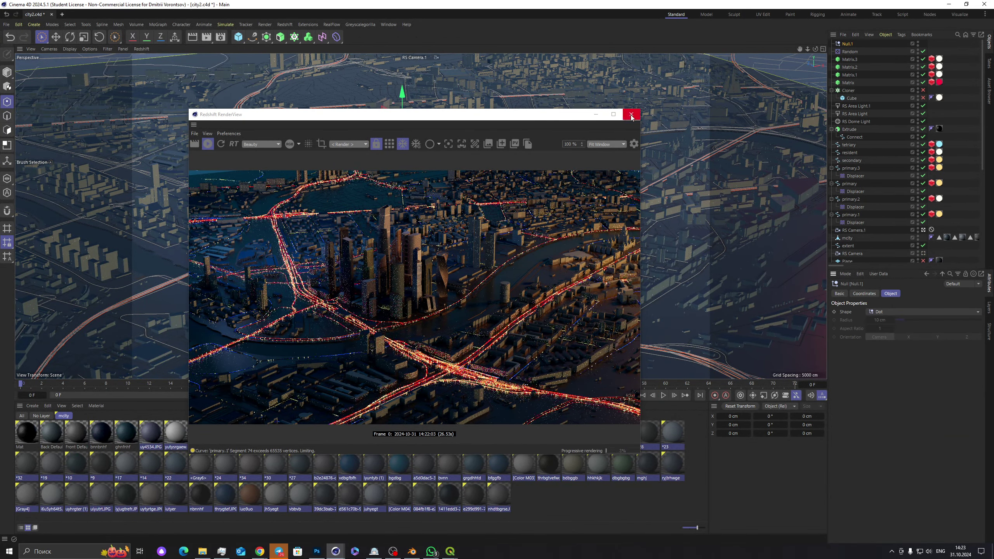
# Step: Switch to the four-view layout and move the new Null in the Top view to about X -17759 cm, Z -62747 cm
pyautogui.moveTo(561, 118); pyautogui.dragTo(597, 251)
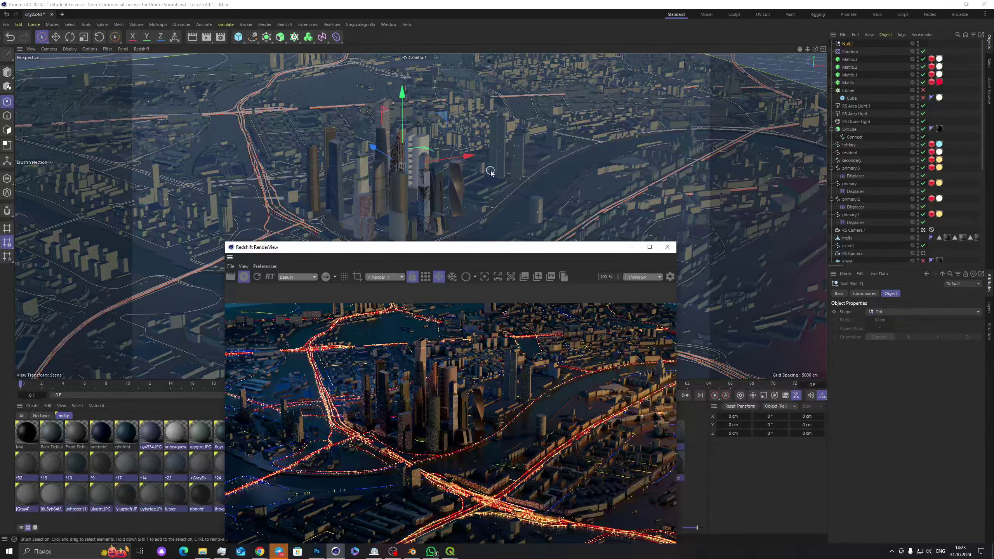
pyautogui.middleClick(505, 172)
pyautogui.scroll(-6, 642, 137)
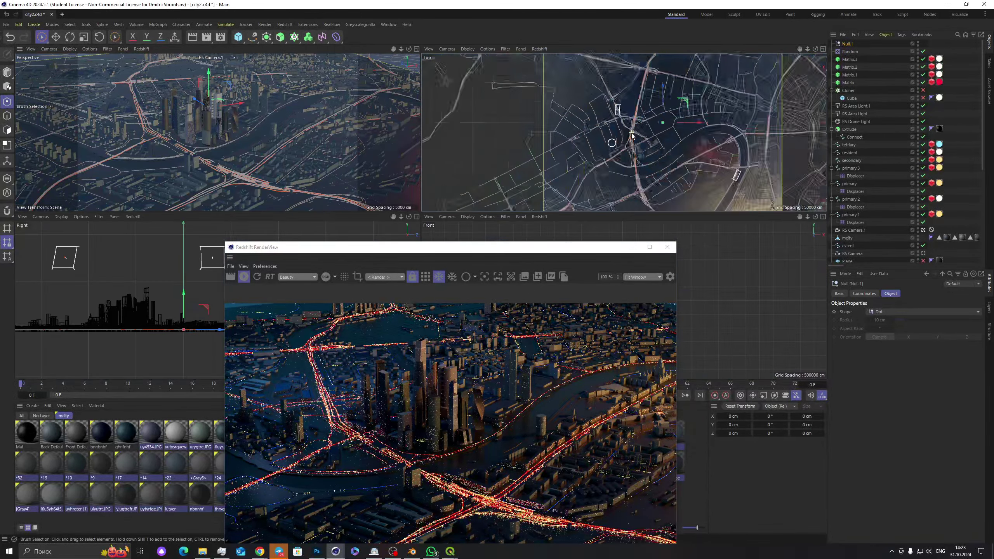
pyautogui.press('Return')
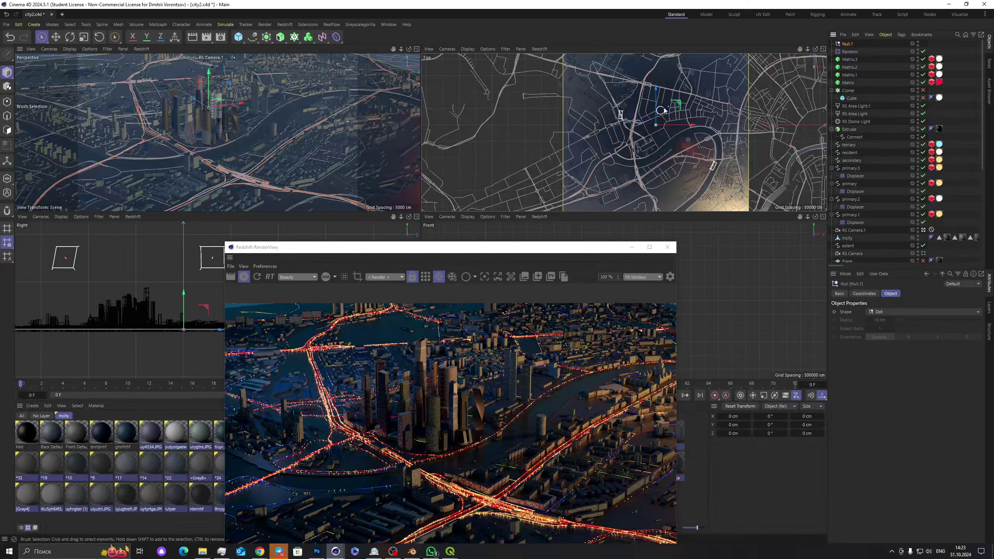
pyautogui.moveTo(656, 106); pyautogui.dragTo(677, 146)
pyautogui.moveTo(521, 249); pyautogui.dragTo(393, 66)
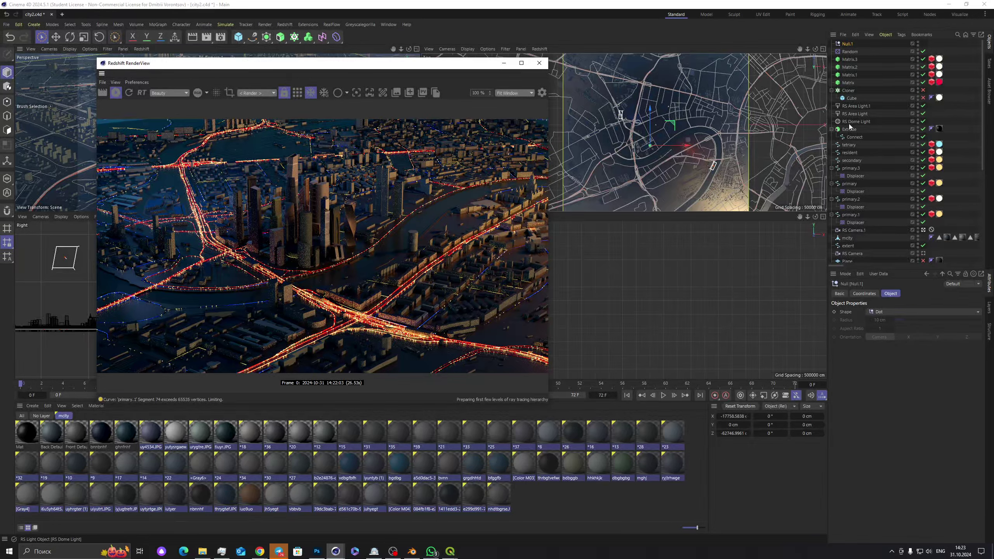
# Step: Link Null.1 as the depth of field focus object in RS Camera.1's optical settings
pyautogui.scroll(-2, 855, 201)
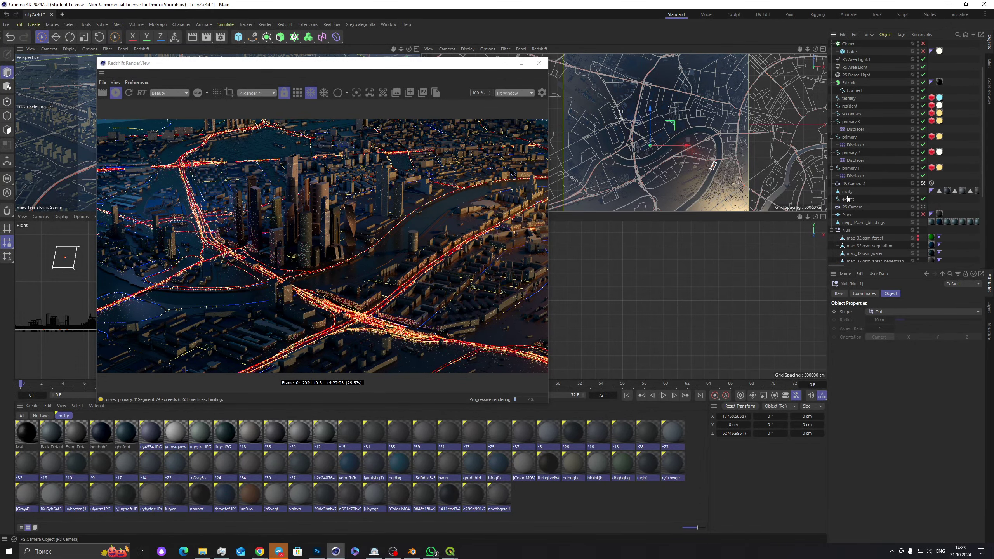
pyautogui.click(853, 183)
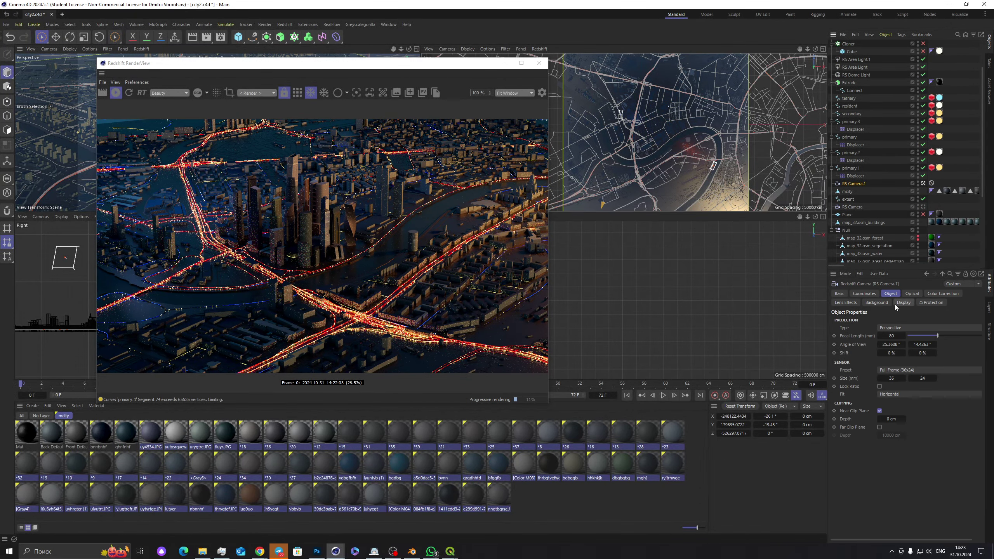
pyautogui.click(852, 303)
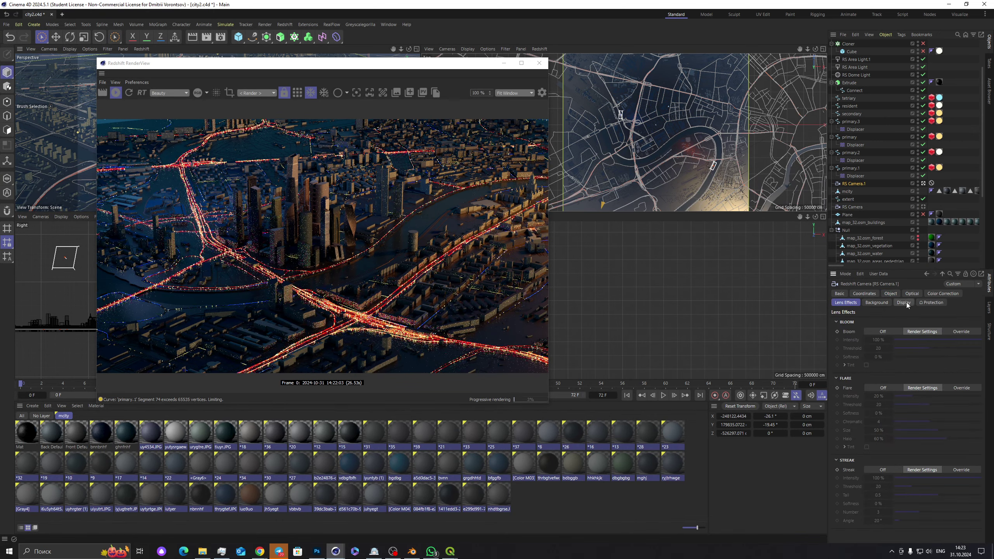
pyautogui.click(917, 292)
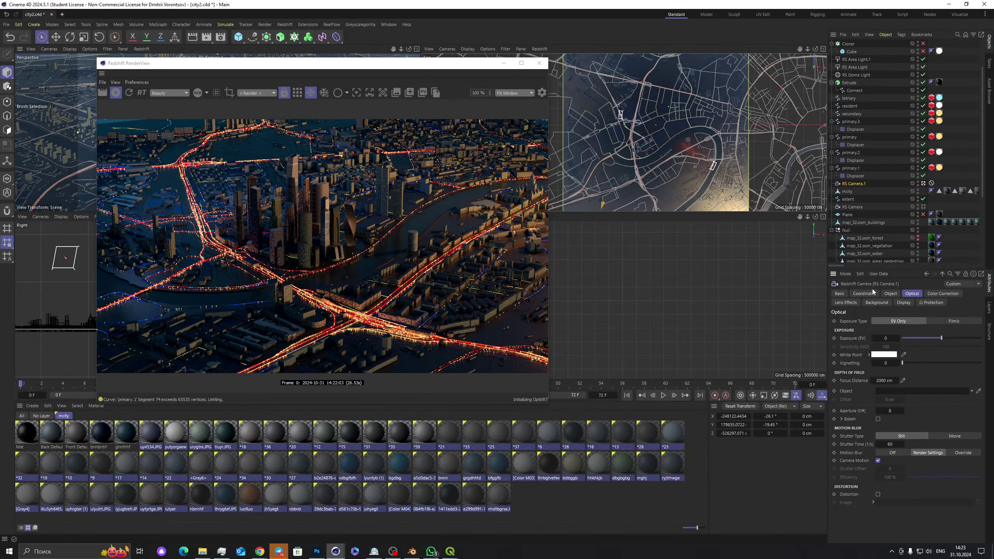
pyautogui.click(891, 293)
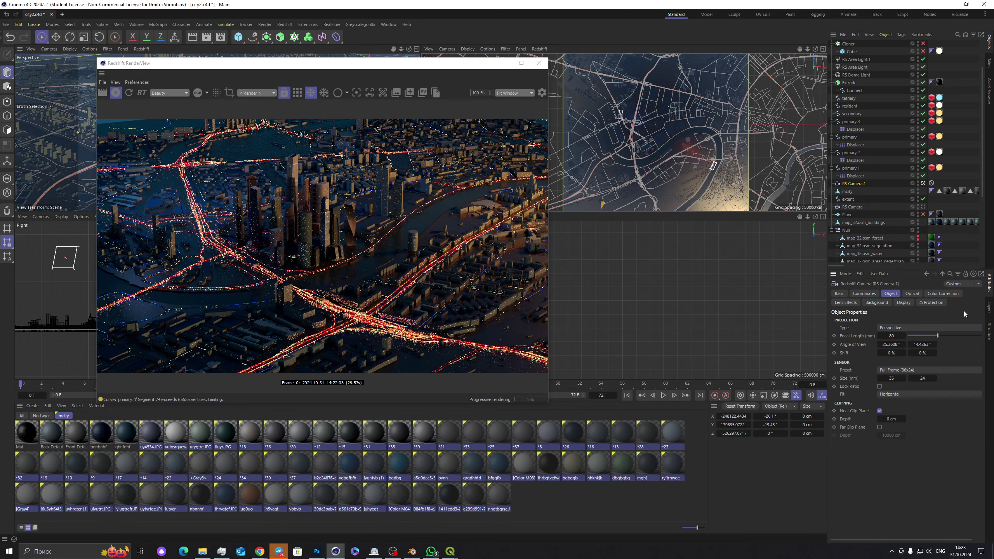
pyautogui.click(912, 293)
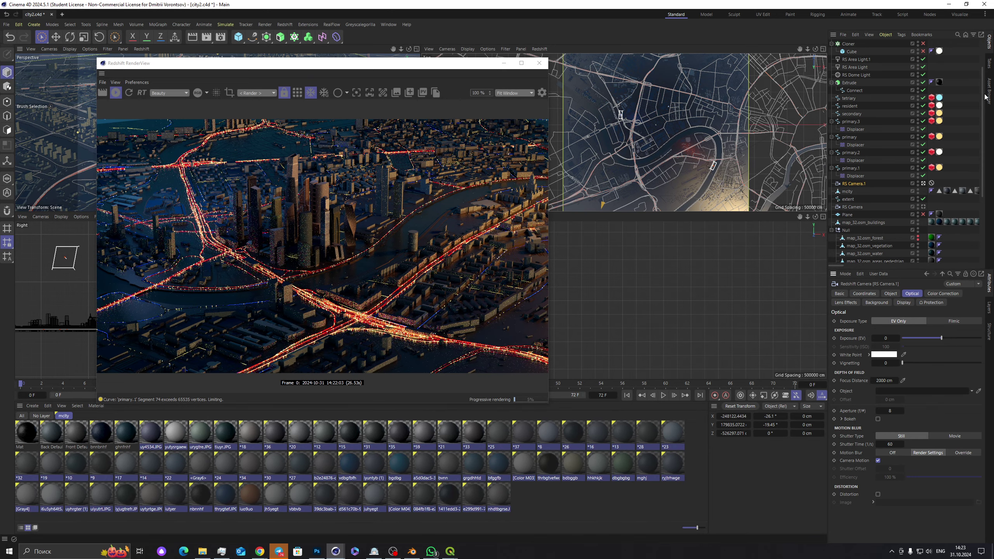
pyautogui.scroll(3, 984, 97)
pyautogui.moveTo(847, 43); pyautogui.dragTo(904, 391)
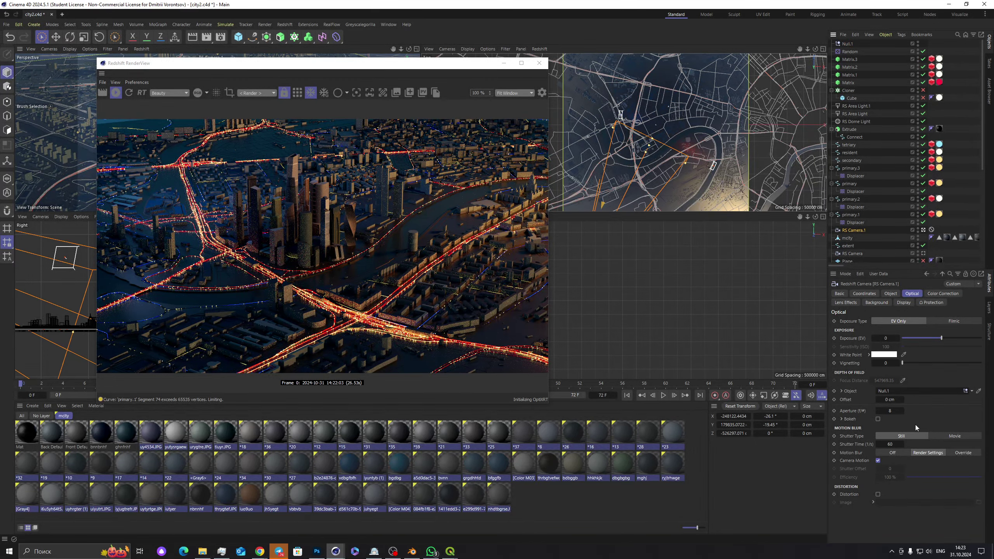
# Step: Enable bokeh on RS Camera.1, expand its settings and set the aperture to 0.51
pyautogui.click(878, 419)
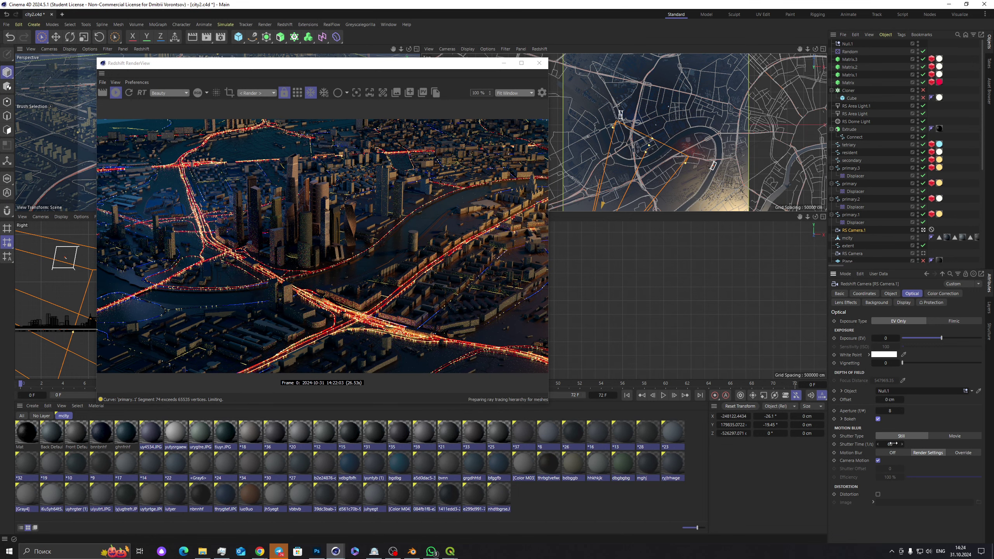
pyautogui.click(841, 419)
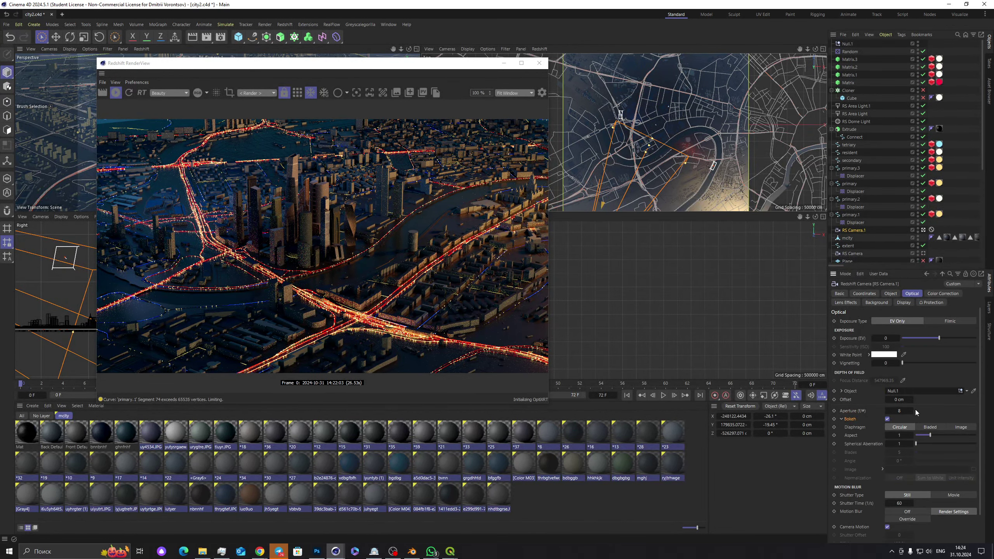
pyautogui.moveTo(915, 410); pyautogui.dragTo(902, 412)
pyautogui.click(900, 410)
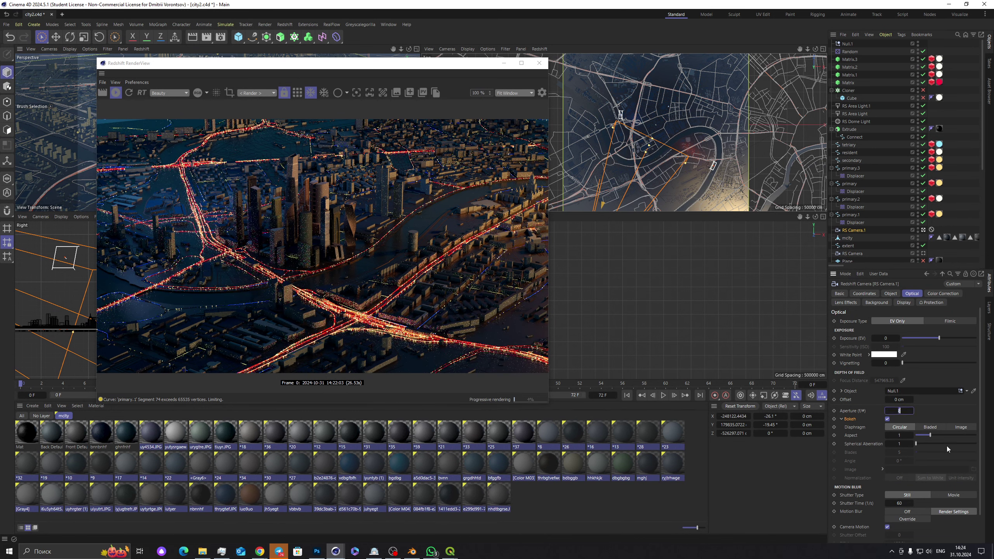
pyautogui.write('1')
pyautogui.press('Return')
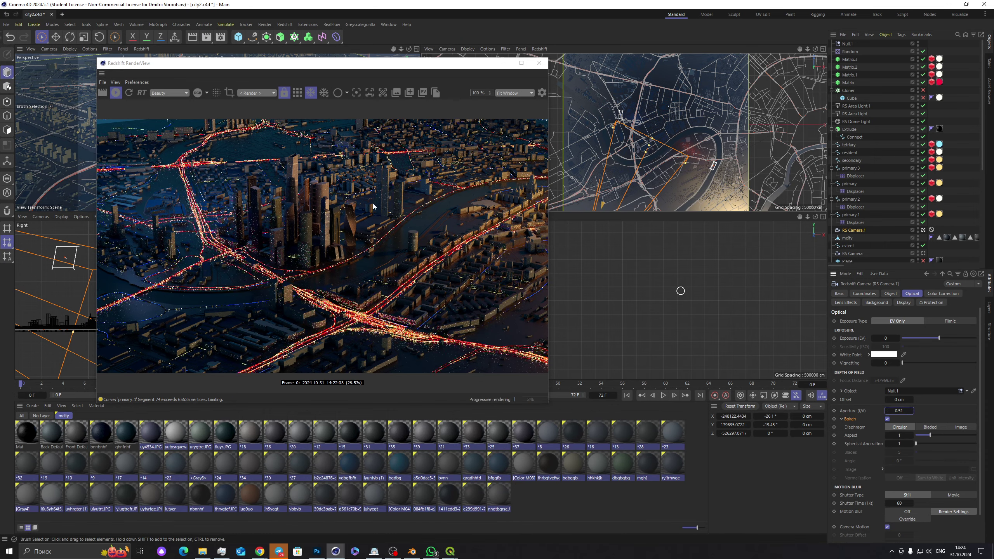
# Step: Set RS Camera.1's bokeh aspect to 0.96 and aperture to 0.01, and turn bokeh off
pyautogui.moveTo(930, 440); pyautogui.dragTo(948, 436)
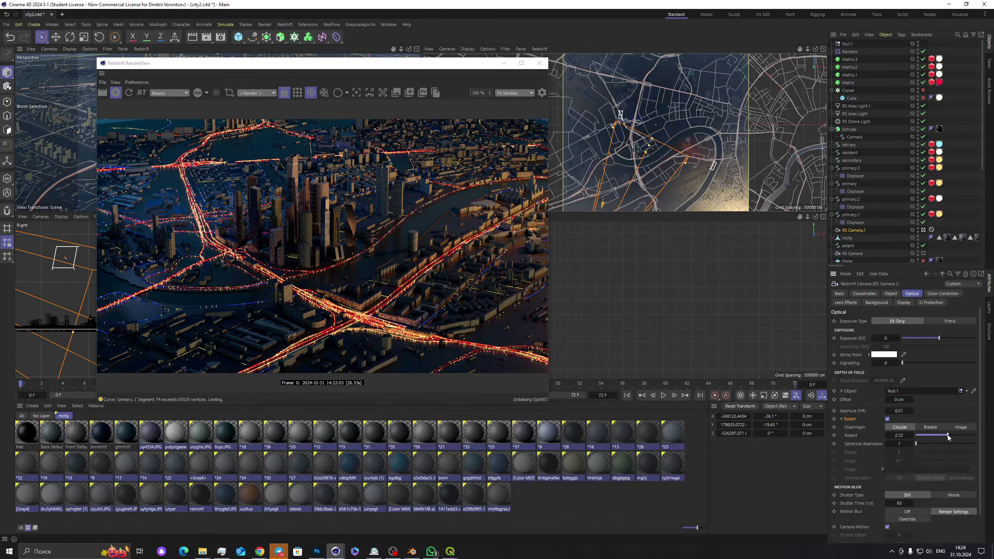
pyautogui.moveTo(933, 437); pyautogui.dragTo(930, 440)
pyautogui.moveTo(898, 410); pyautogui.dragTo(904, 411)
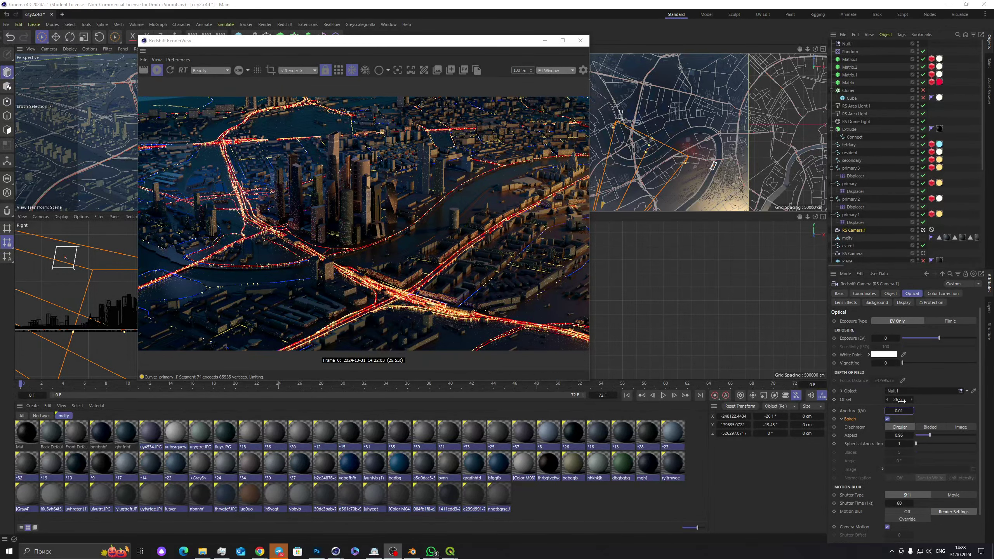
pyautogui.click(885, 419)
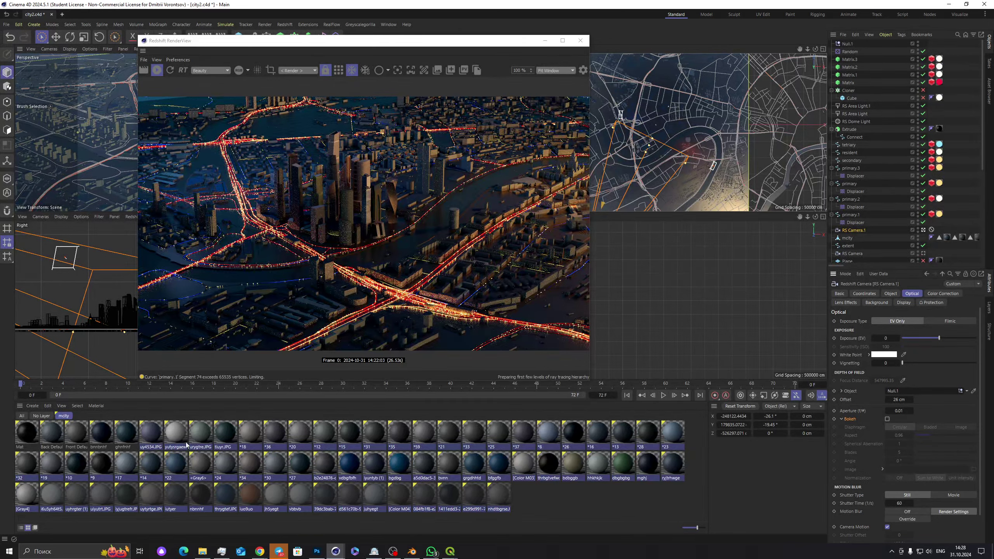
# Step: Show the materials without a layer and change the light blue Mat.1's Color node to a cyan with hue 202°
pyautogui.click(42, 416)
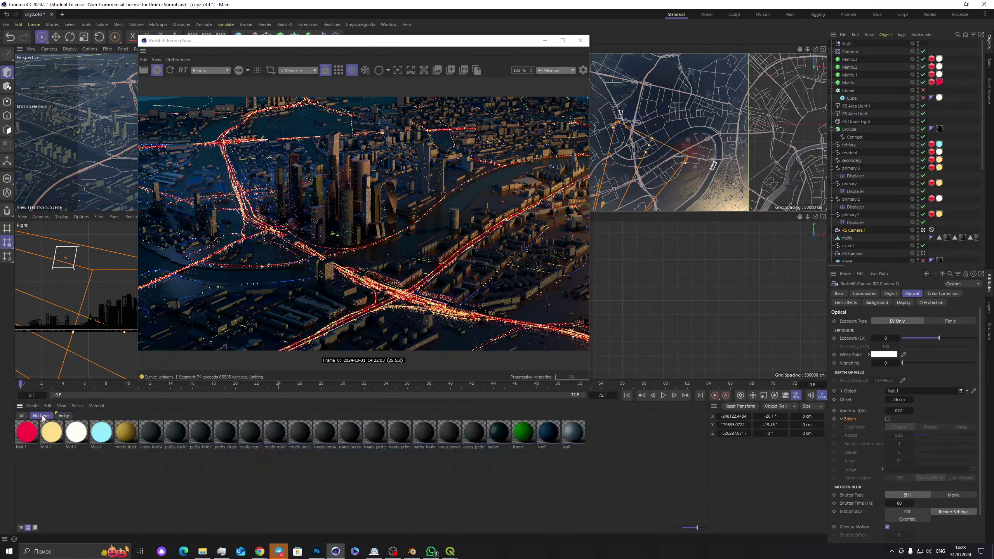
pyautogui.doubleClick(101, 434)
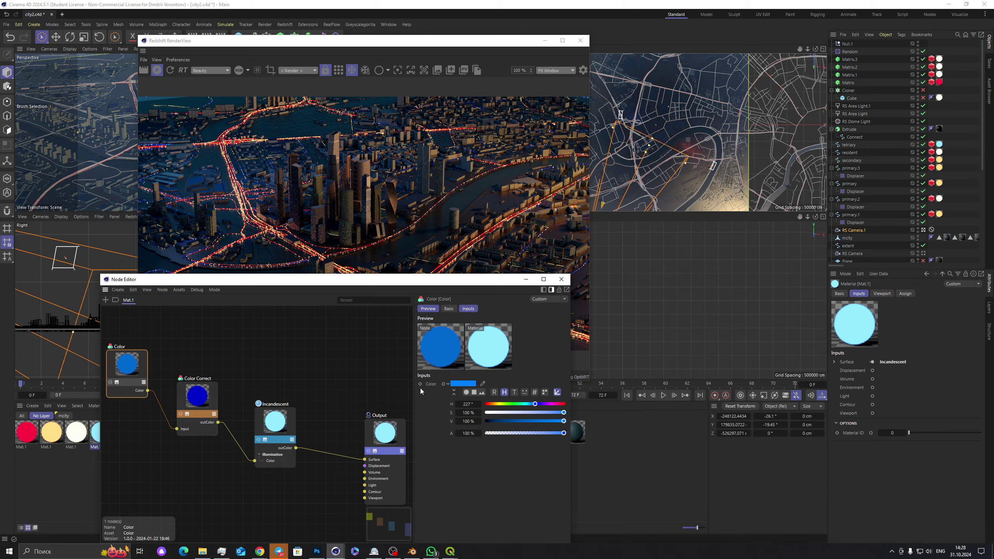
pyautogui.click(462, 383)
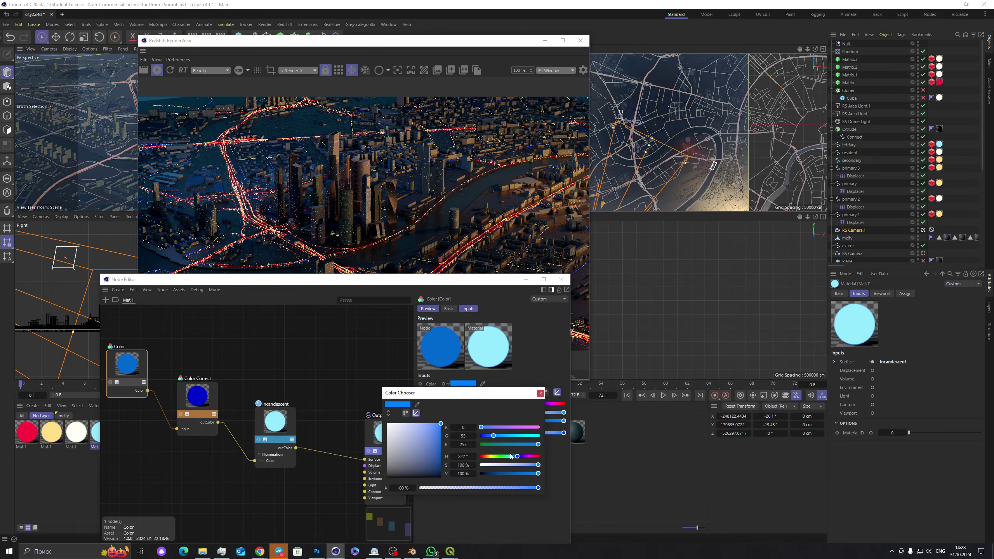
pyautogui.moveTo(517, 456); pyautogui.dragTo(515, 459)
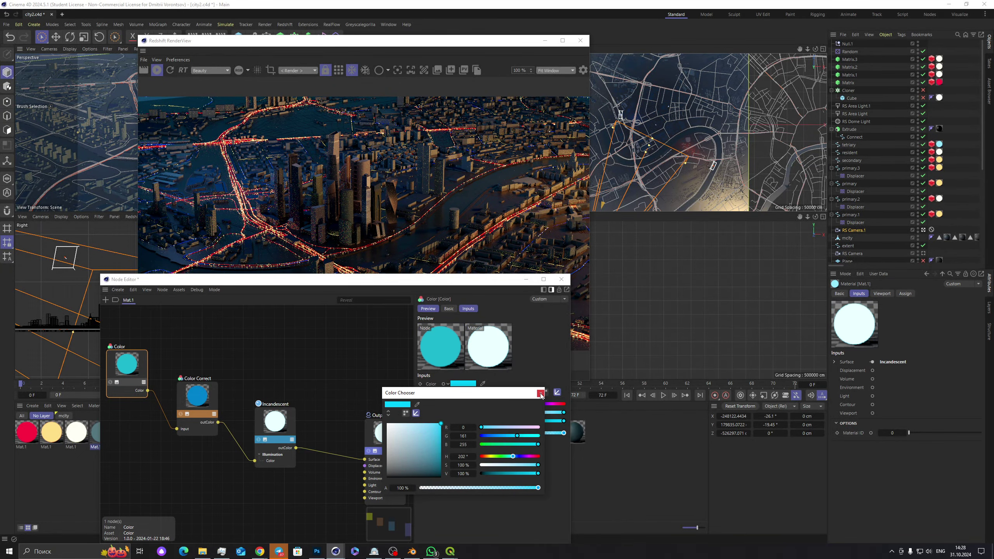
pyautogui.click(561, 279)
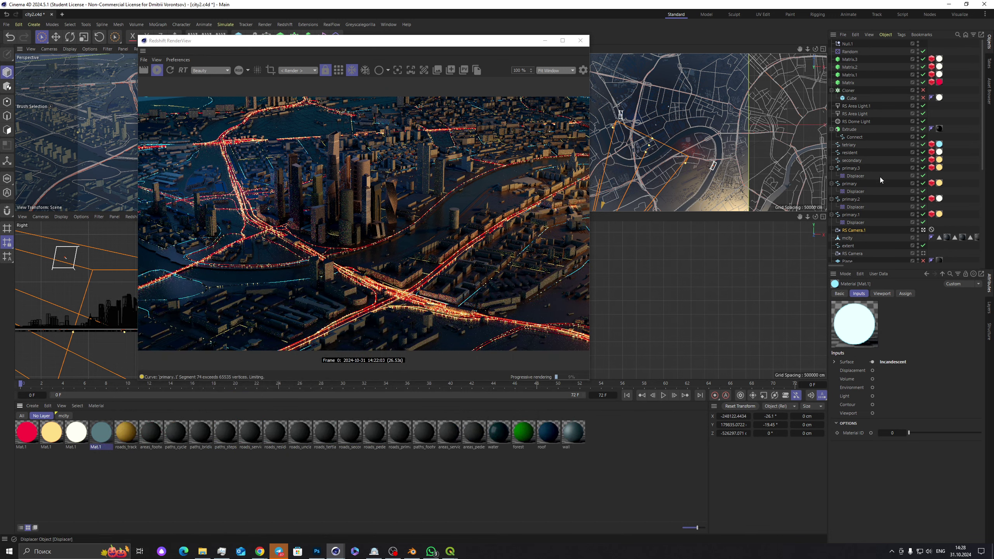
# Step: Duplicate the tetriary road spline
pyautogui.click(851, 146)
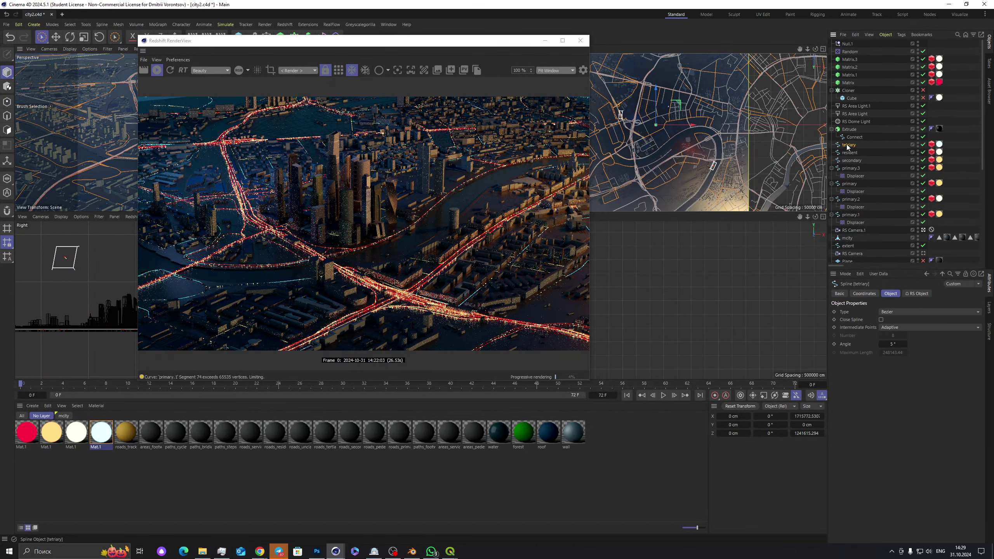
pyautogui.hotkey('ctrl', 'c')
pyautogui.hotkey('ctrl', 'v')
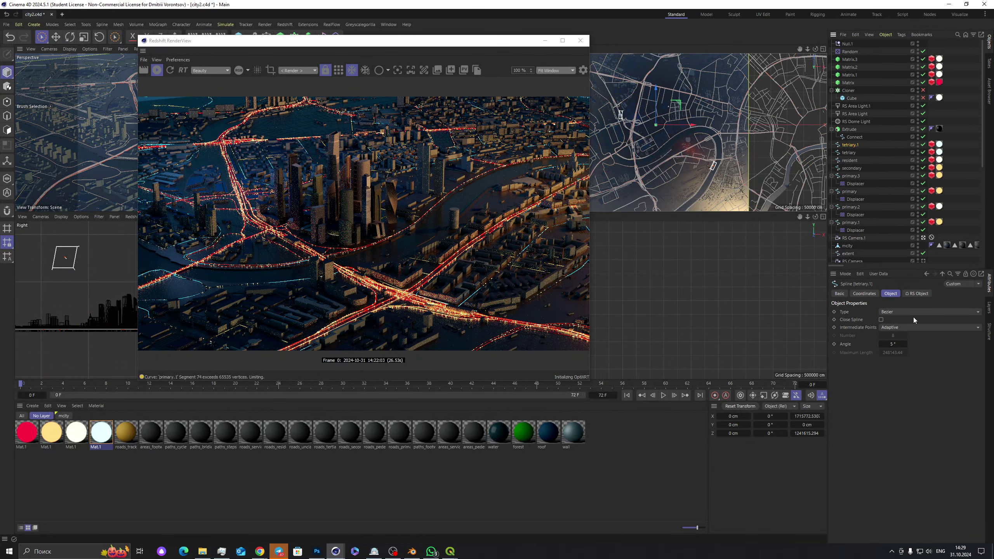
# Step: Set the tetriary.1 spline's intermediate points to Natural with a number of 300
pyautogui.click(908, 327)
pyautogui.click(907, 355)
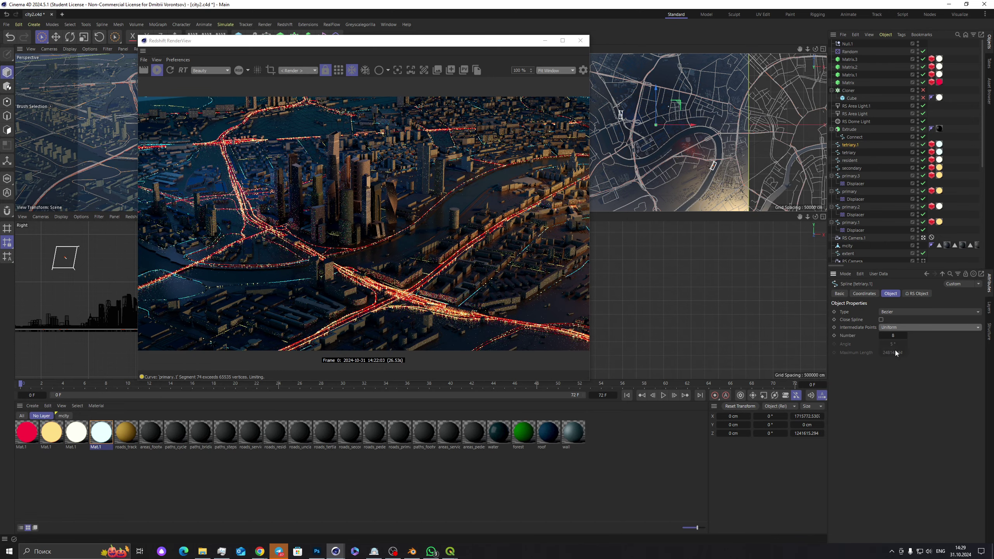
pyautogui.click(853, 223)
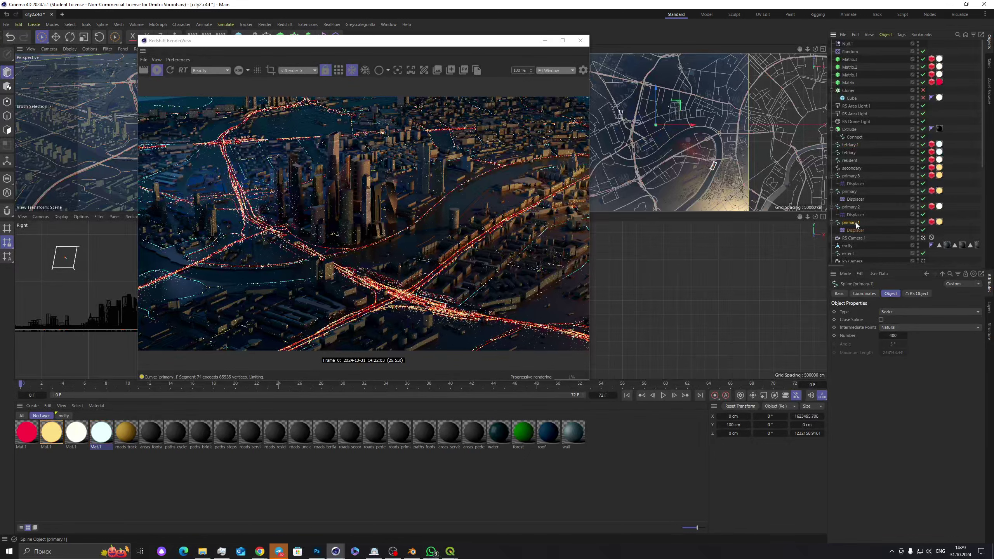
pyautogui.click(846, 146)
pyautogui.click(914, 328)
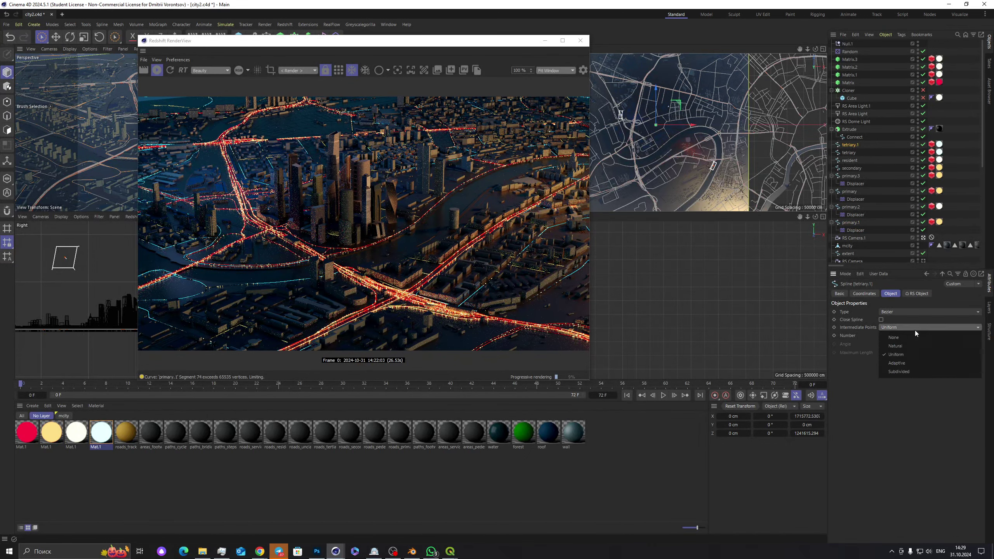
pyautogui.click(899, 340)
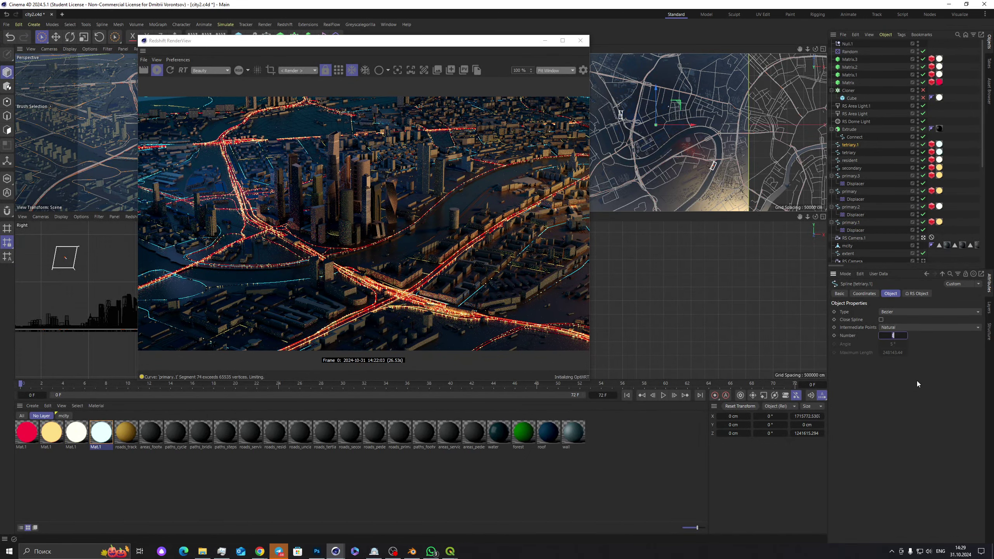
pyautogui.write('300')
pyautogui.press('Return')
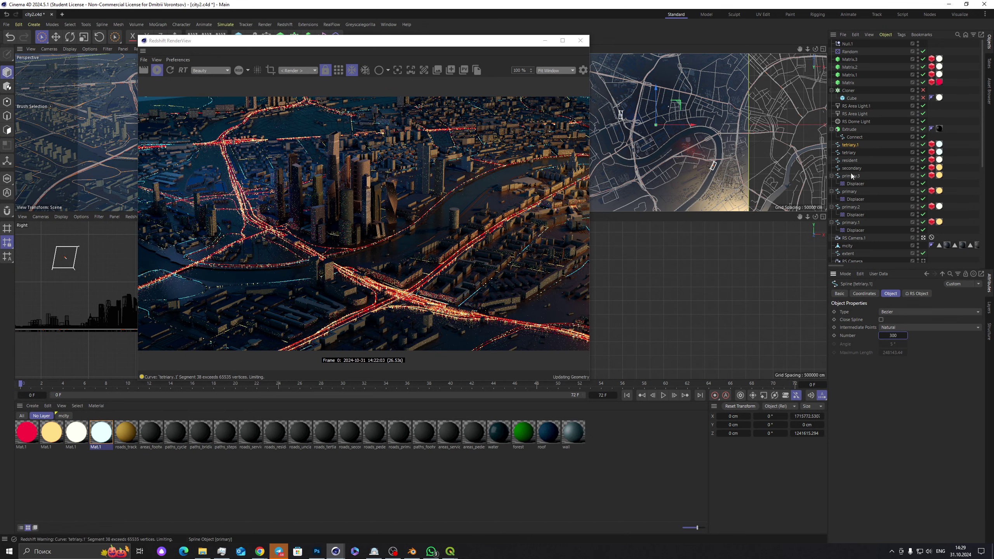
# Step: Copy primary.2's Displacer under tetriary.1 and reshape the scale curve in tetriary.1's Redshift object tag, raising its first valley
pyautogui.click(856, 215)
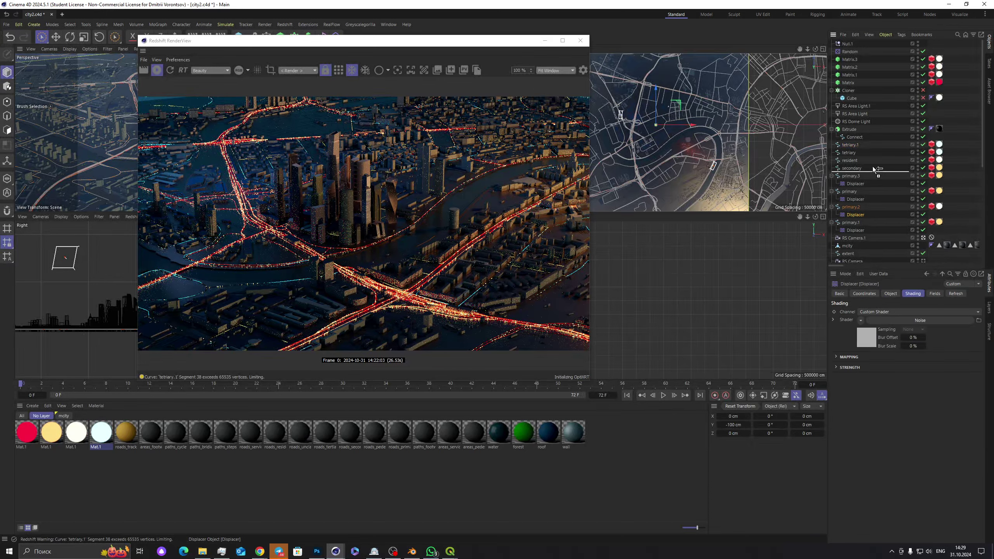
pyautogui.moveTo(872, 166); pyautogui.dragTo(854, 145)
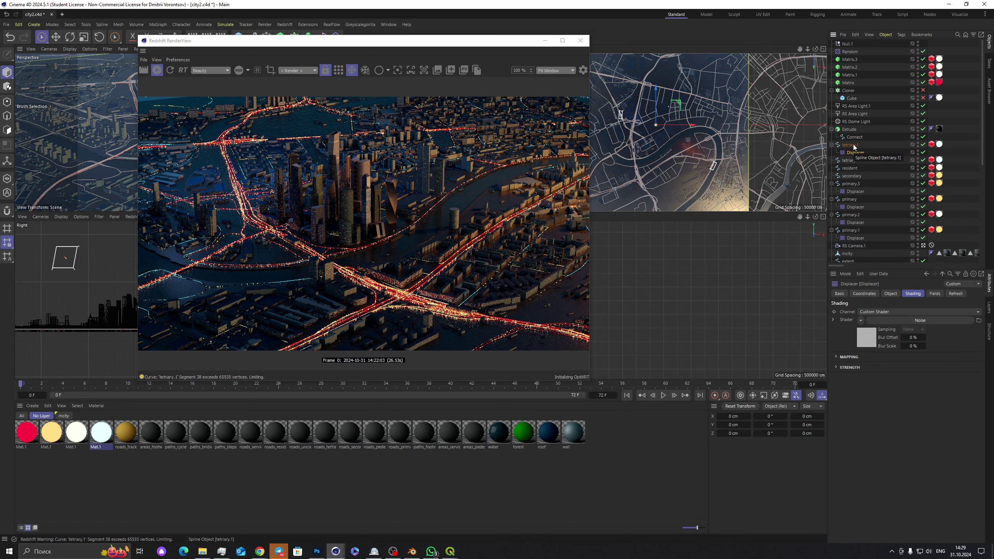
pyautogui.click(931, 145)
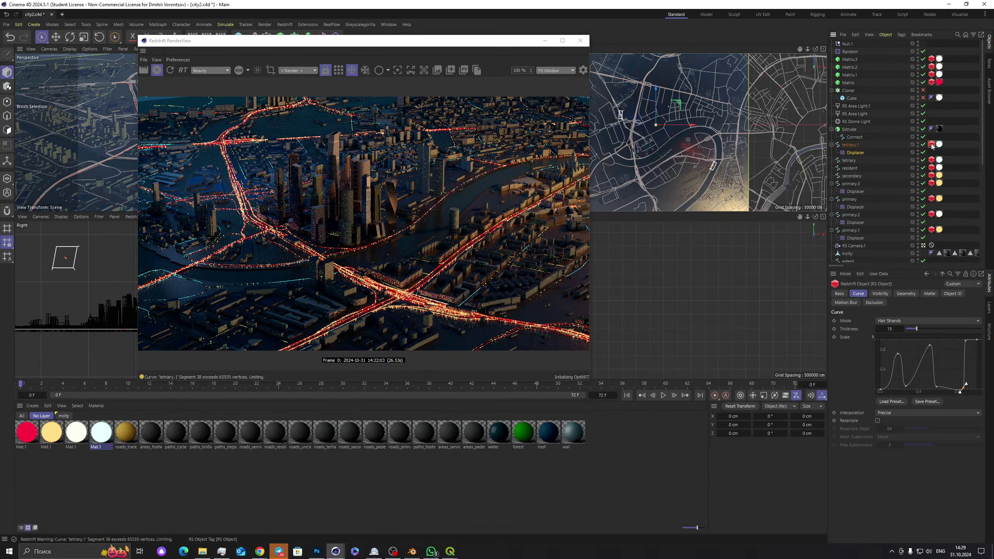
pyautogui.moveTo(968, 392); pyautogui.dragTo(939, 388)
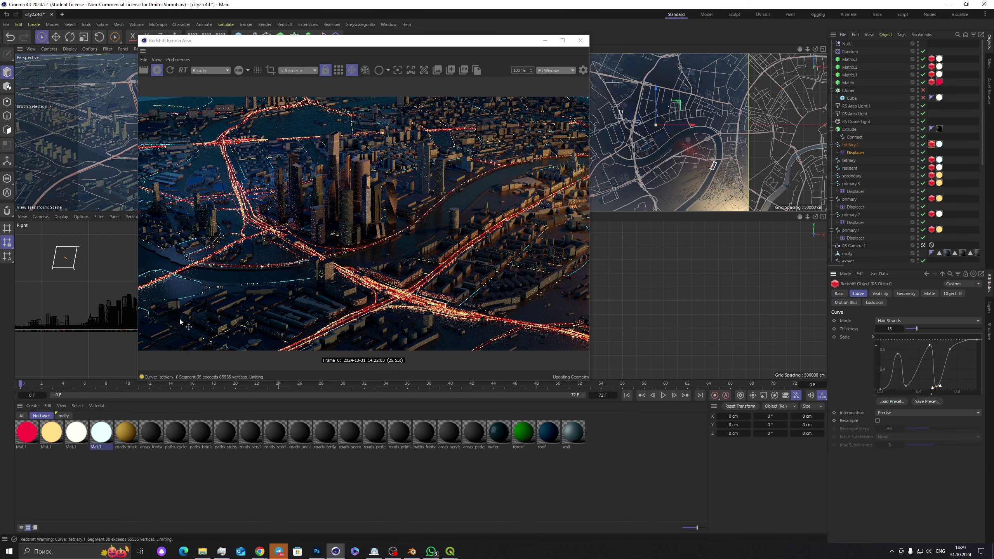
pyautogui.hotkey('ctrl', 'z')
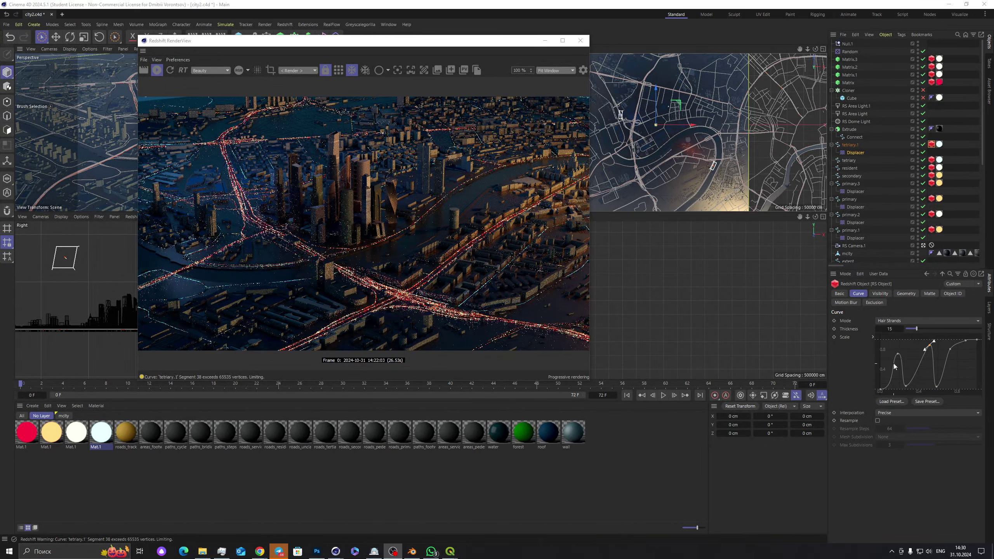
pyautogui.moveTo(906, 388); pyautogui.dragTo(908, 348)
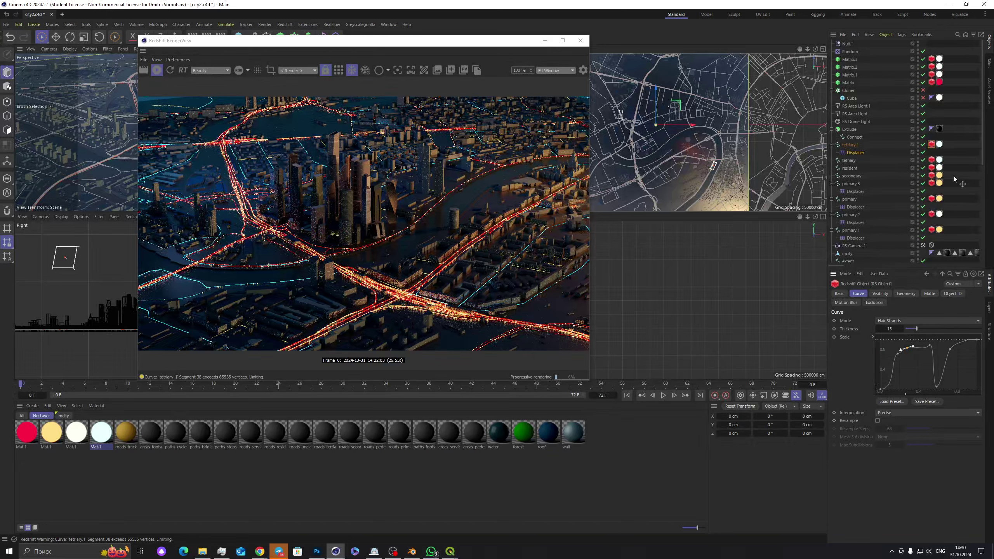
# Step: Set the curve thickness in the original tetriary spline's Redshift object tag to 10
pyautogui.click(939, 145)
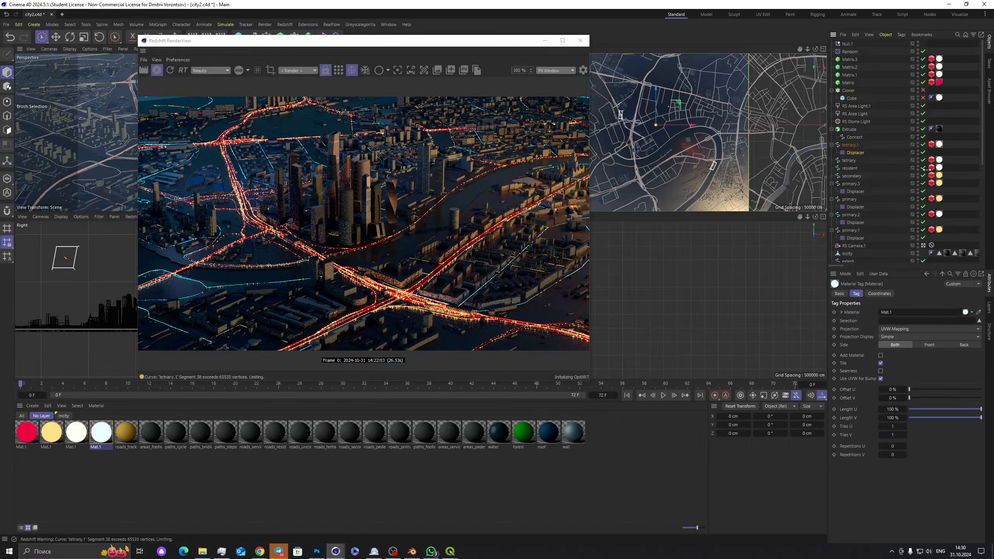
pyautogui.click(932, 159)
pyautogui.doubleClick(889, 328)
pyautogui.write('1')
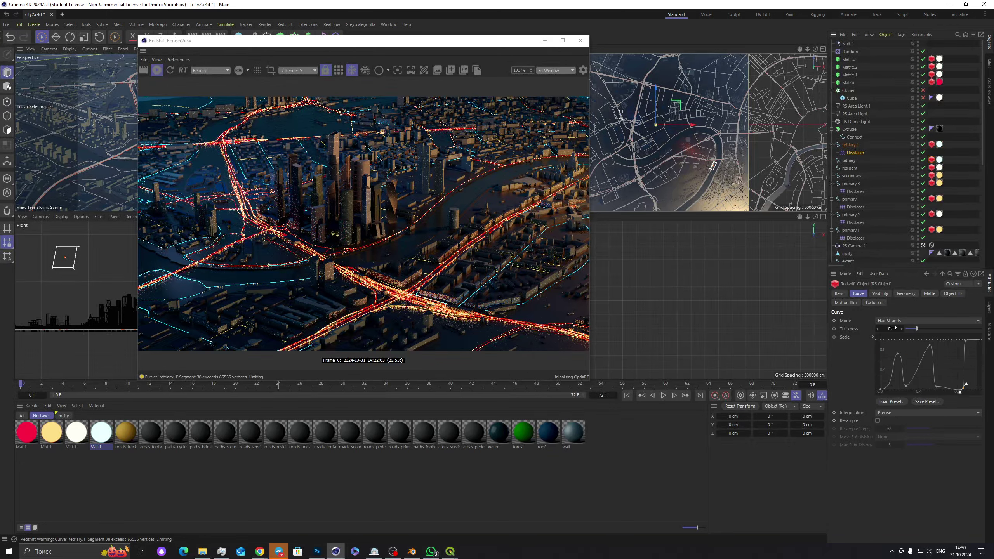
pyautogui.press('Return')
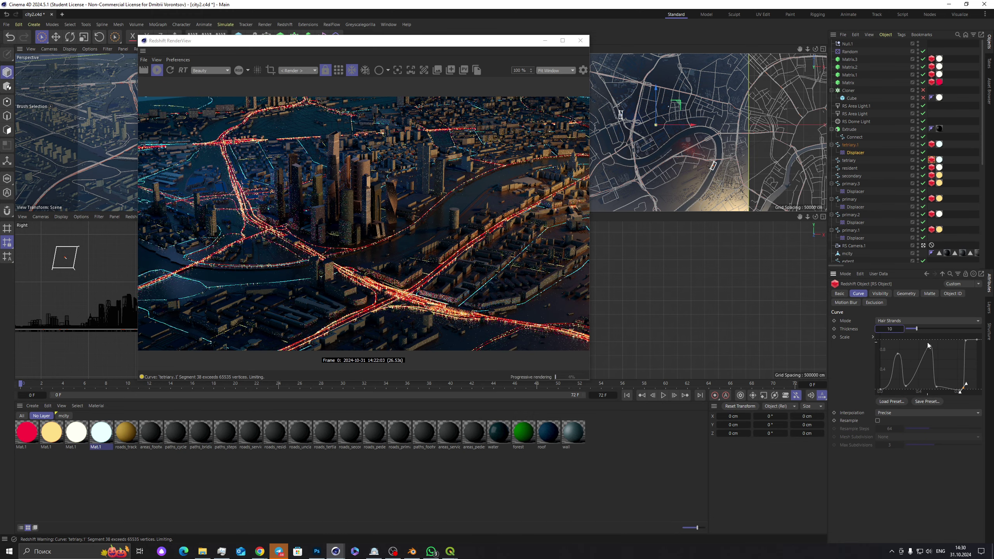
# Step: Duplicate the tetriary.1 spline with its Displacer and assign the yellow light material to the copy
pyautogui.moveTo(918, 328); pyautogui.dragTo(911, 328)
pyautogui.click(856, 147)
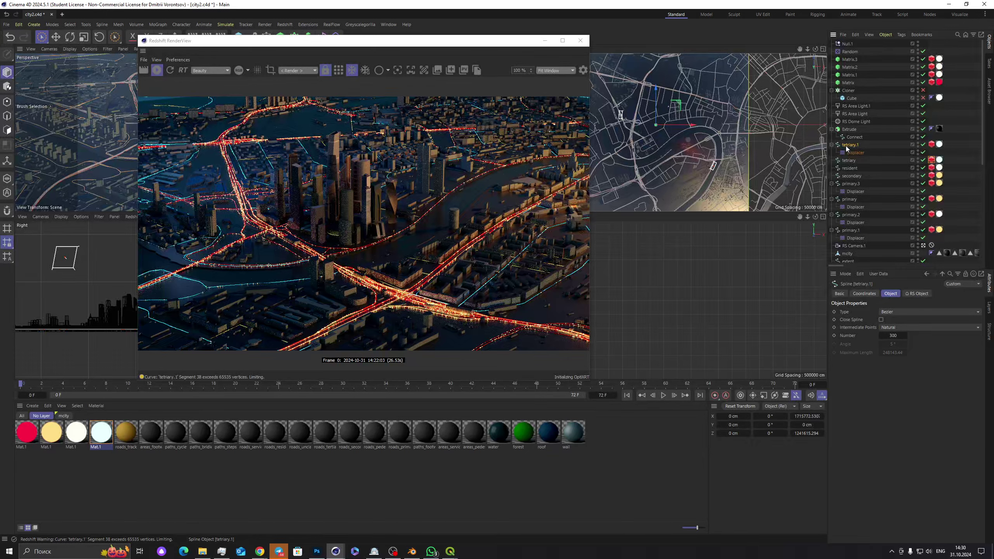
pyautogui.keyDown('ctrl'); pyautogui.moveTo(851, 147); pyautogui.dragTo(858, 153); pyautogui.keyUp('ctrl')
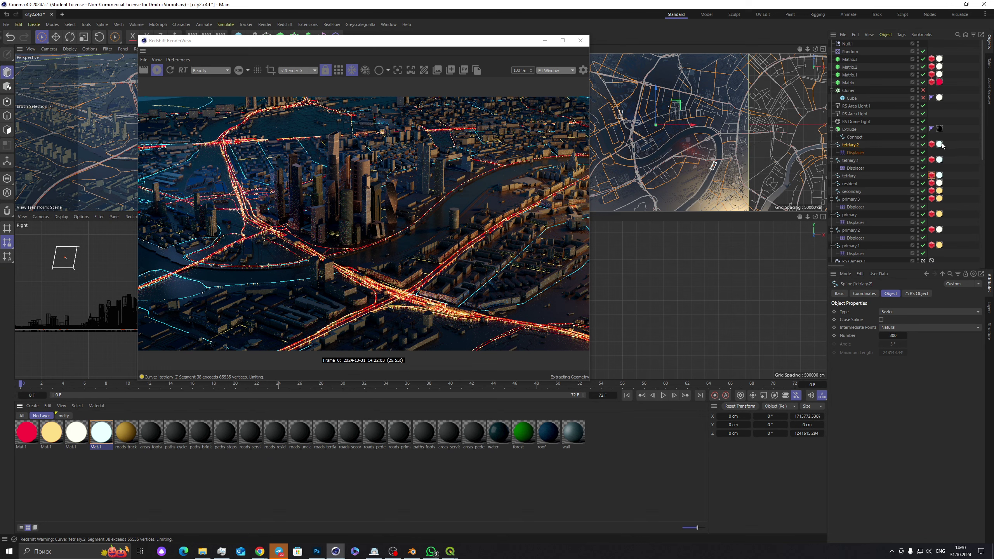
pyautogui.moveTo(945, 147); pyautogui.dragTo(939, 145)
# Step: Set the height of tetriary.2's Displacer to 700 cm
pyautogui.click(855, 152)
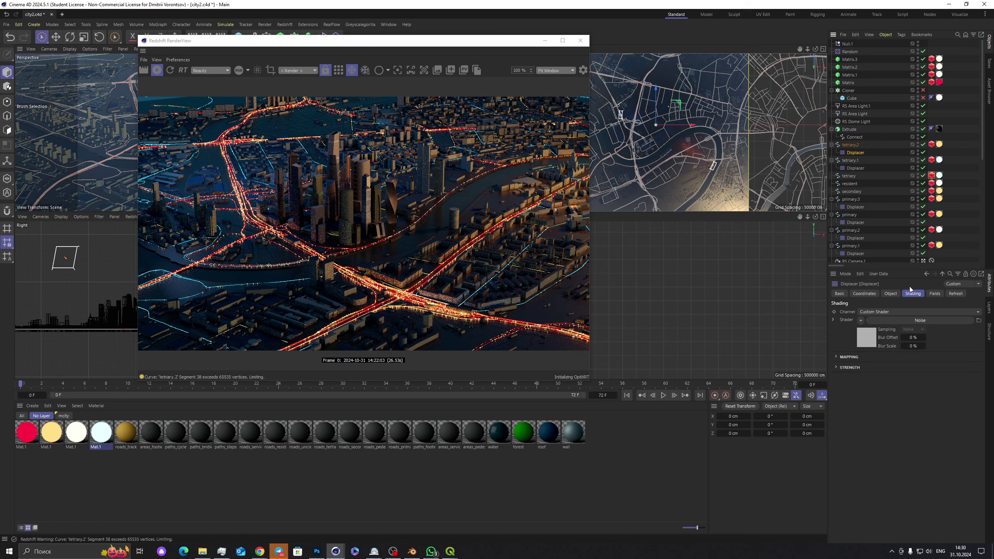
pyautogui.click(872, 340)
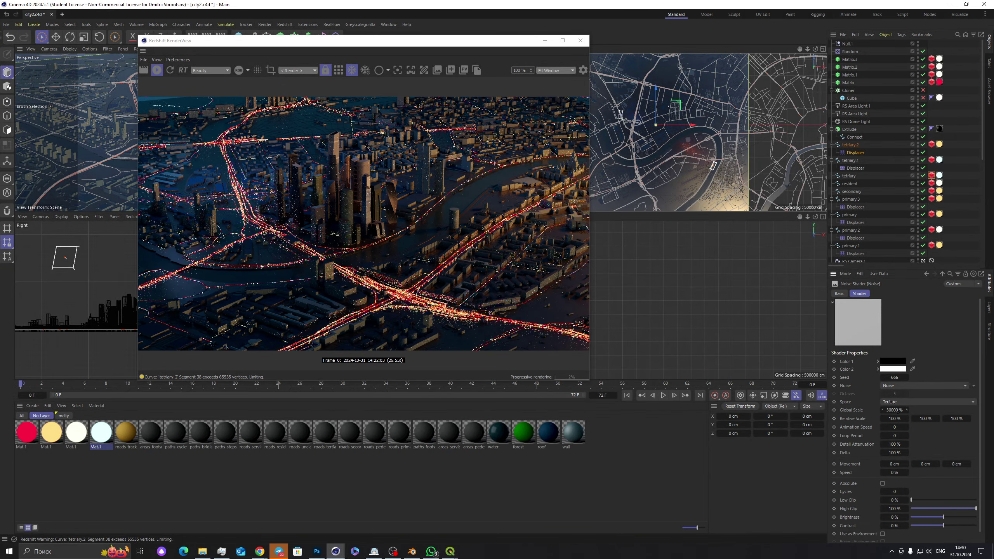
pyautogui.click(856, 153)
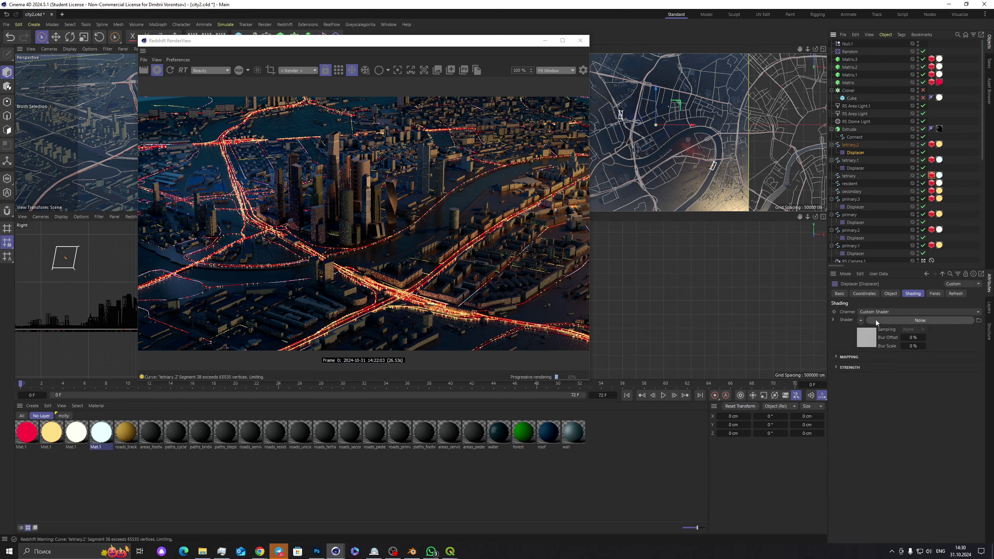
pyautogui.click(890, 294)
pyautogui.doubleClick(872, 333)
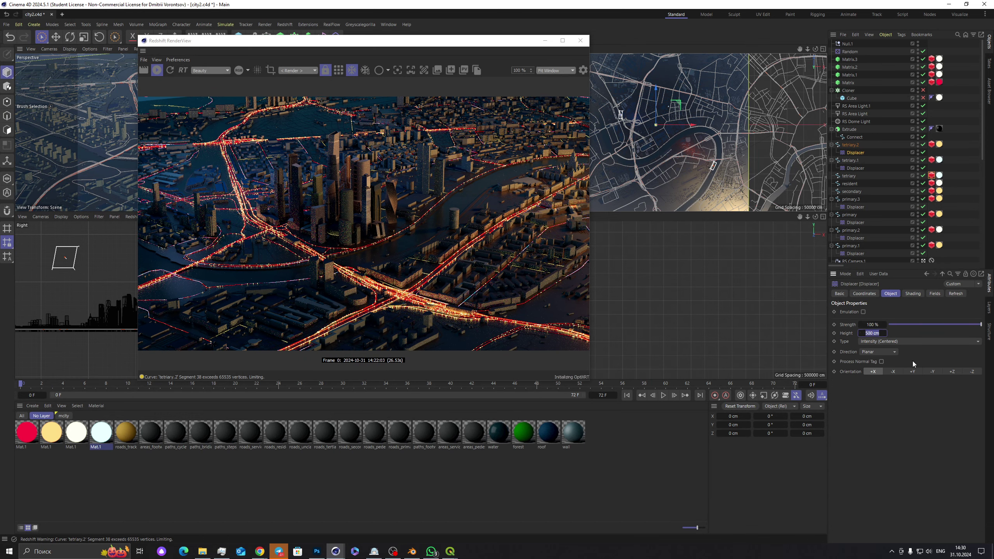
pyautogui.write('700')
pyautogui.press('Return')
# Step: Set the seed of the Noise shader in tetriary.2's Displacer to 70
pyautogui.click(912, 293)
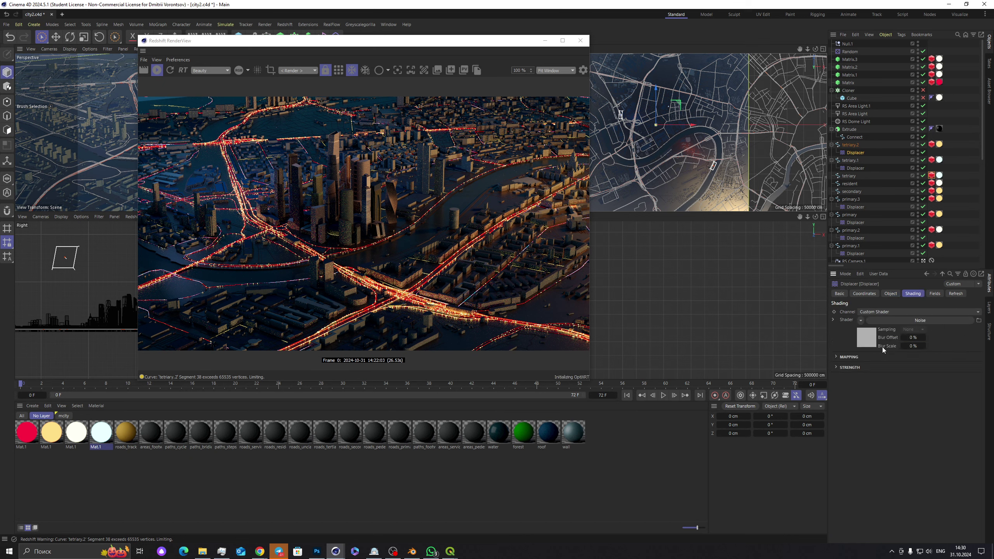
pyautogui.click(876, 340)
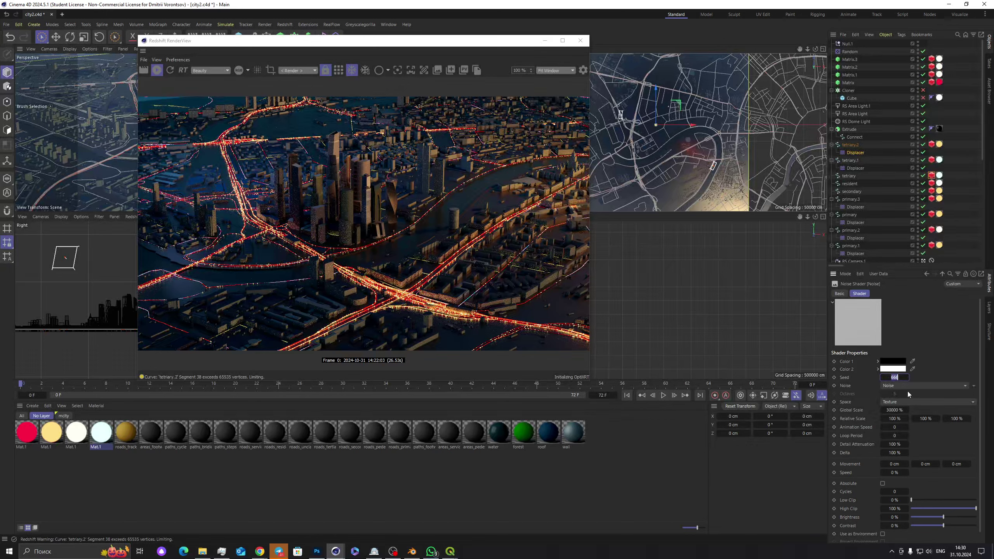
pyautogui.write('0')
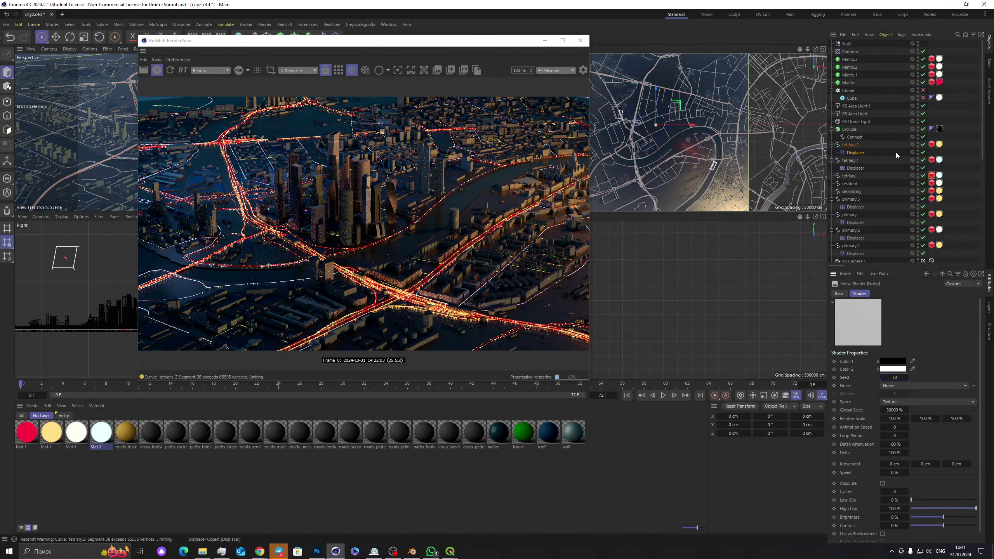
# Step: Raise the resident spline's Y position and set the tetriary spline's Y position to 100 cm
pyautogui.click(850, 183)
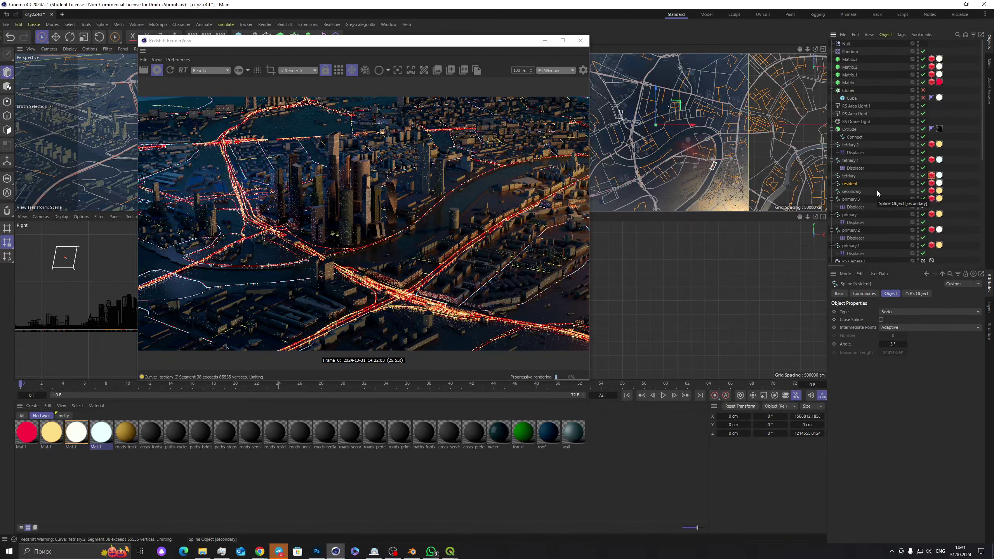
pyautogui.click(864, 293)
pyautogui.click(873, 334)
pyautogui.write('1')
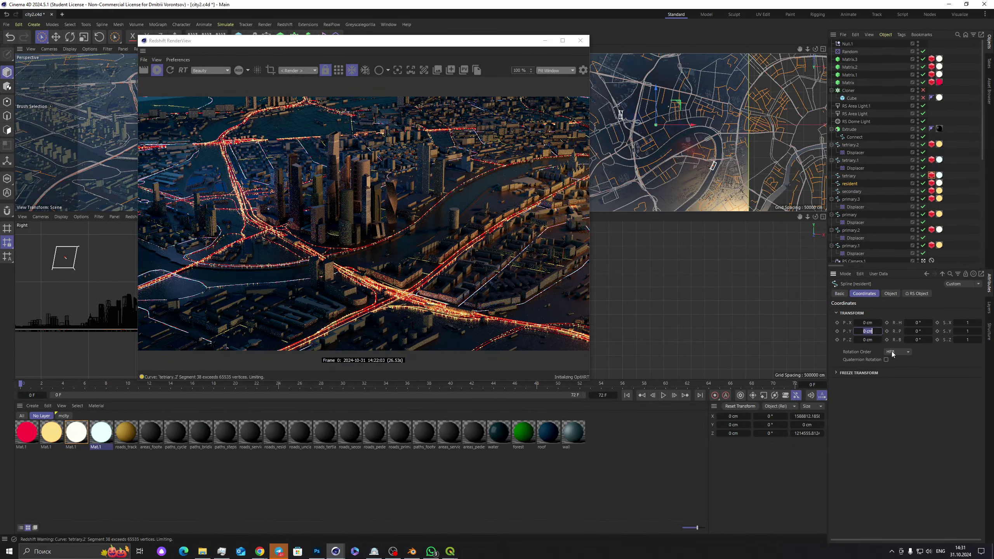
pyautogui.press('Return')
pyautogui.click(848, 176)
pyautogui.click(868, 331)
pyautogui.write('100')
pyautogui.press('Return')
# Step: Change the tetriary.2 spline's Y position and select the tetriary.1 spline
pyautogui.click(851, 144)
pyautogui.click(867, 331)
pyautogui.press('Return')
pyautogui.press('Down')
pyautogui.press('Down')
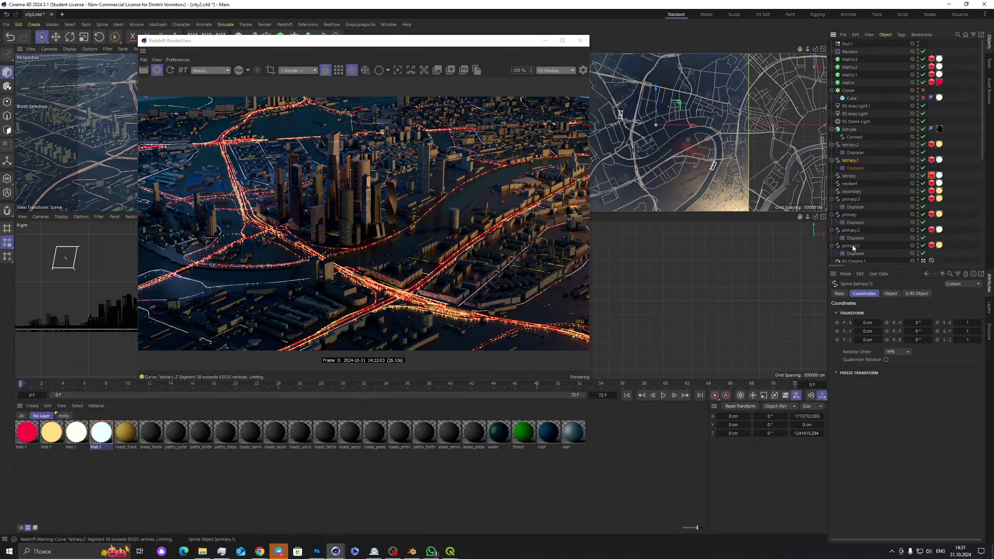
pyautogui.click(854, 201)
pyautogui.scroll(-3, 860, 229)
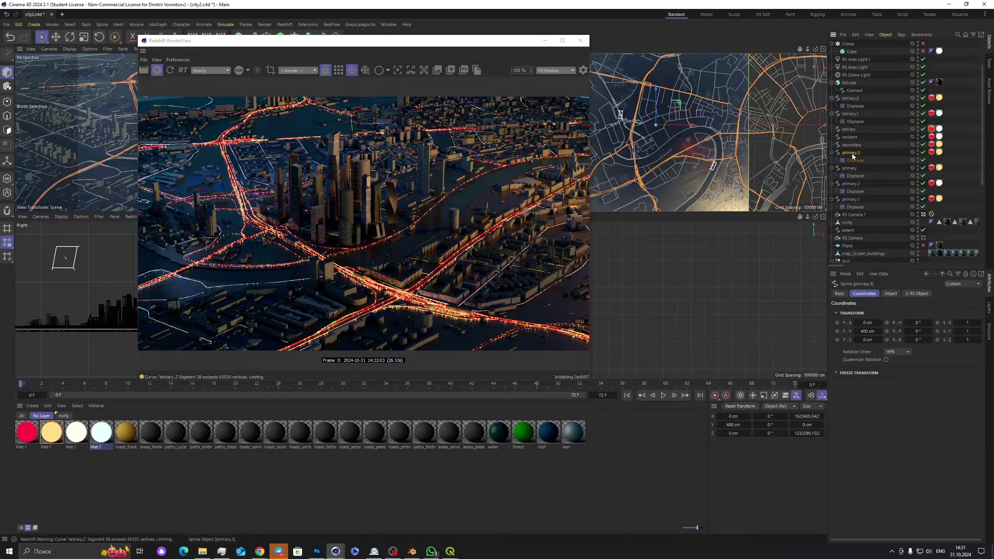
pyautogui.click(879, 145)
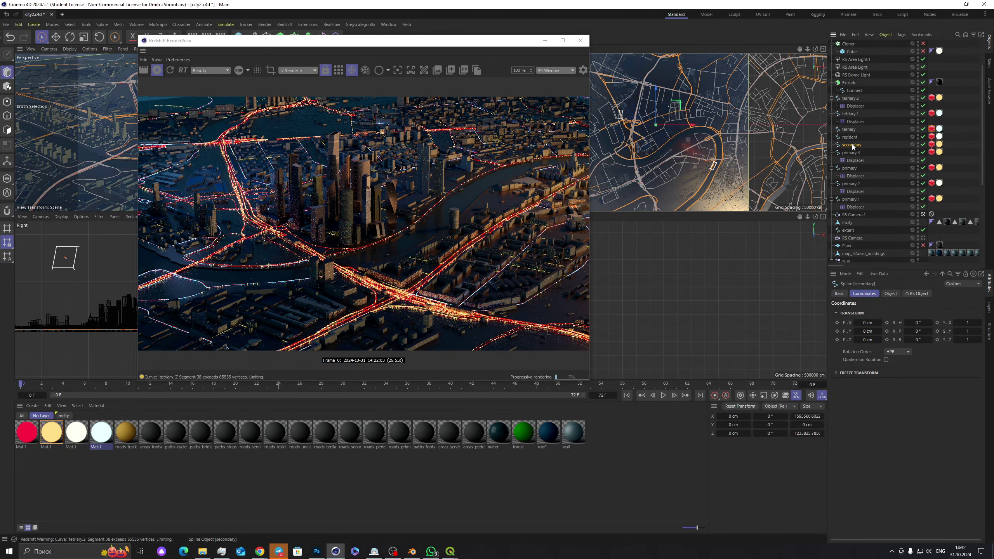
pyautogui.hotkey('ctrl', 'c')
pyautogui.hotkey('ctrl', 'v')
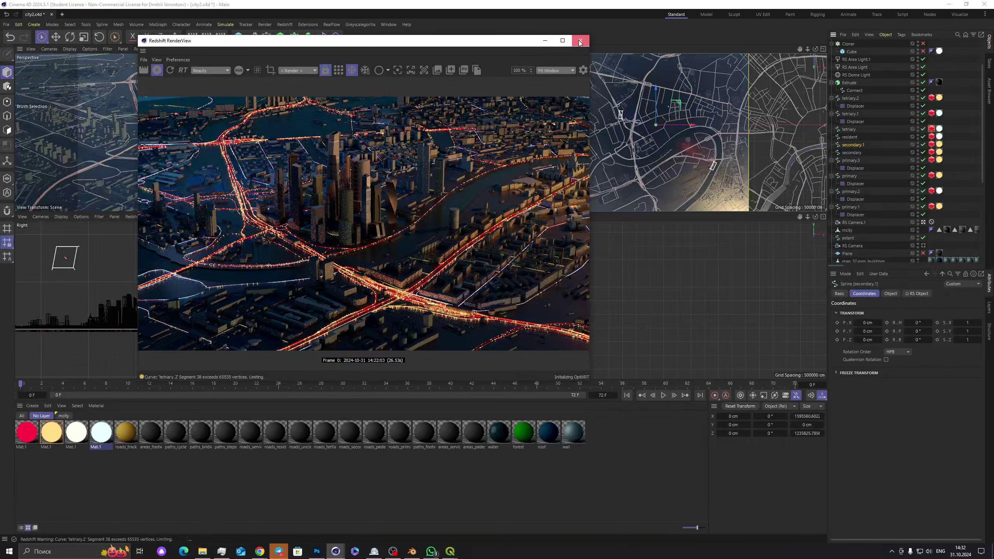
pyautogui.click(859, 146)
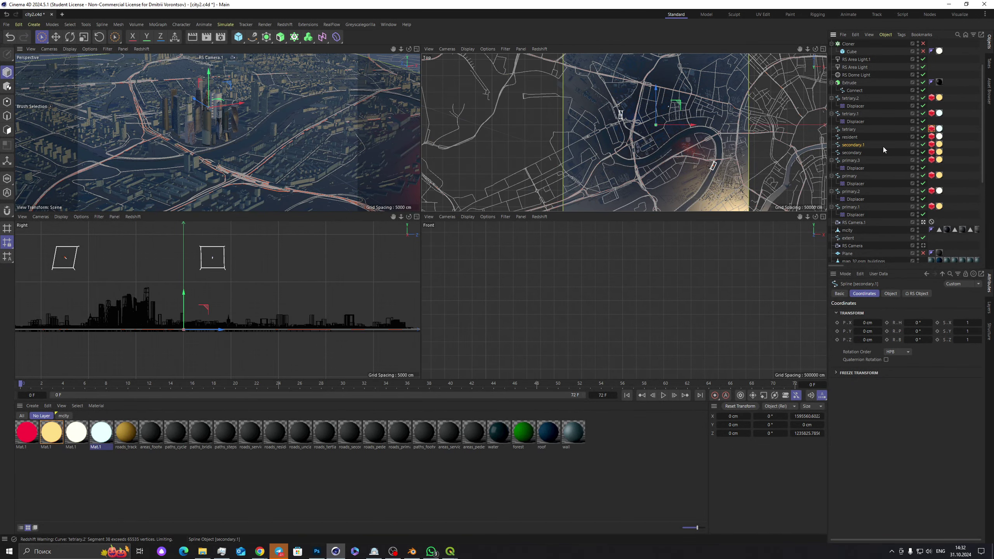
pyautogui.press('Delete')
# Step: Enlarge the top view and box-select the secondary spline's points across the road network in point mode
pyautogui.click(857, 145)
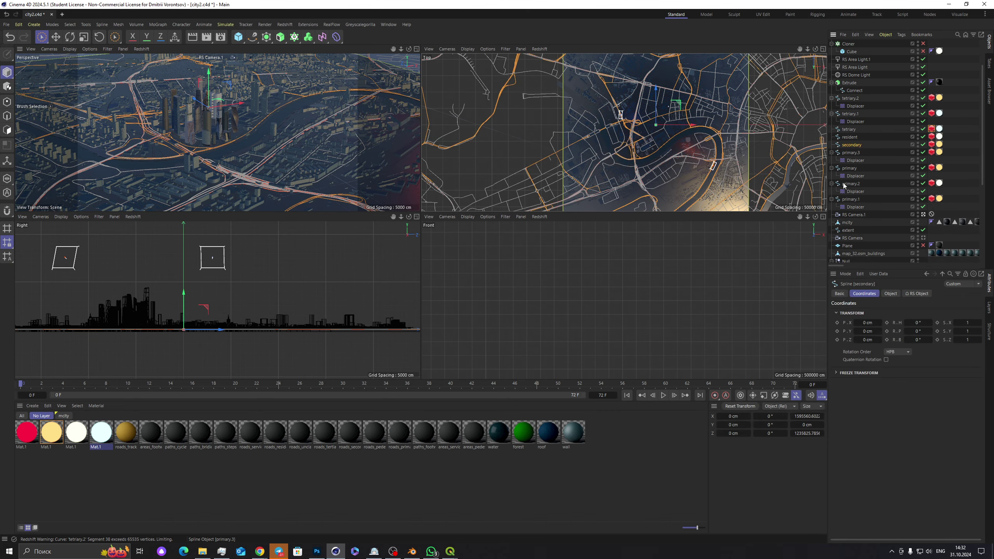
pyautogui.middleClick(596, 133)
pyautogui.scroll(-3, 596, 133)
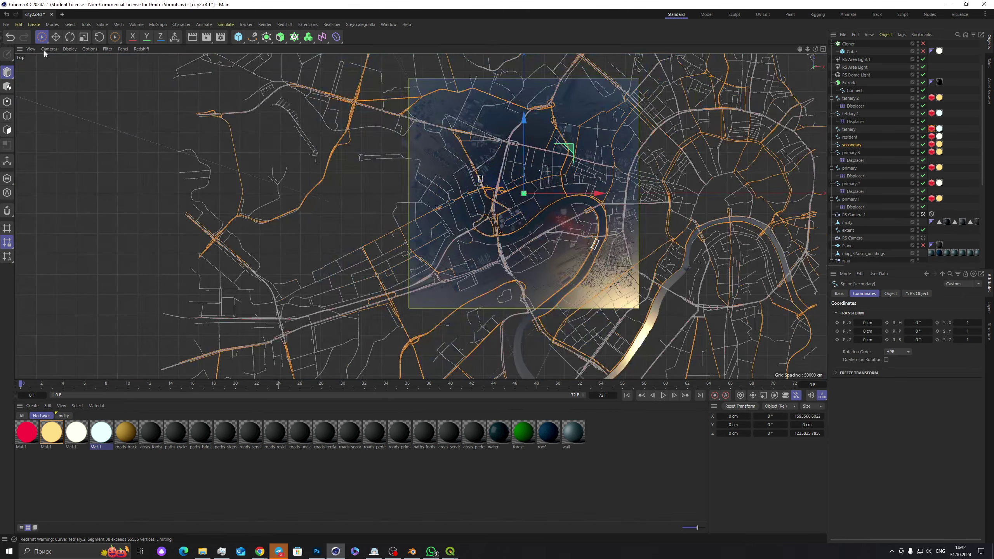
pyautogui.moveTo(41, 37); pyautogui.dragTo(72, 65)
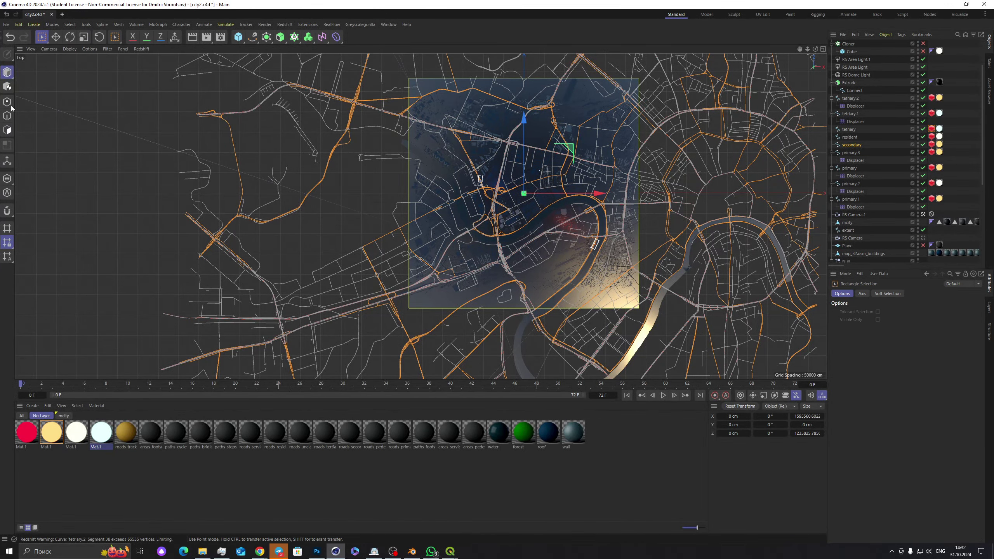
pyautogui.click(7, 102)
pyautogui.scroll(-3, 383, 187)
pyautogui.scroll(-2, 384, 187)
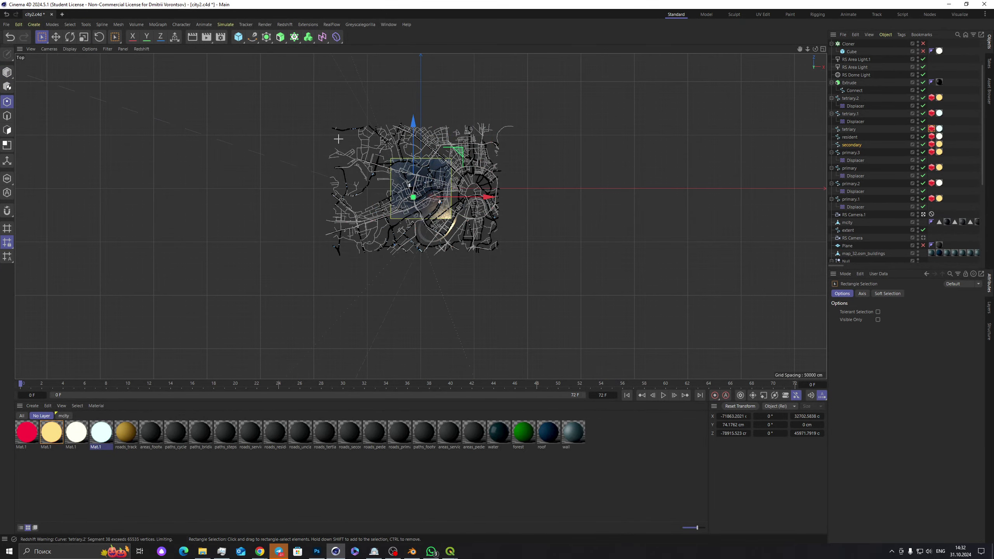
pyautogui.moveTo(337, 137); pyautogui.dragTo(483, 264)
# Step: Use Create Outline with Create New Object enabled to make offset splines on both sides of the secondary roads
pyautogui.scroll(10, 441, 200)
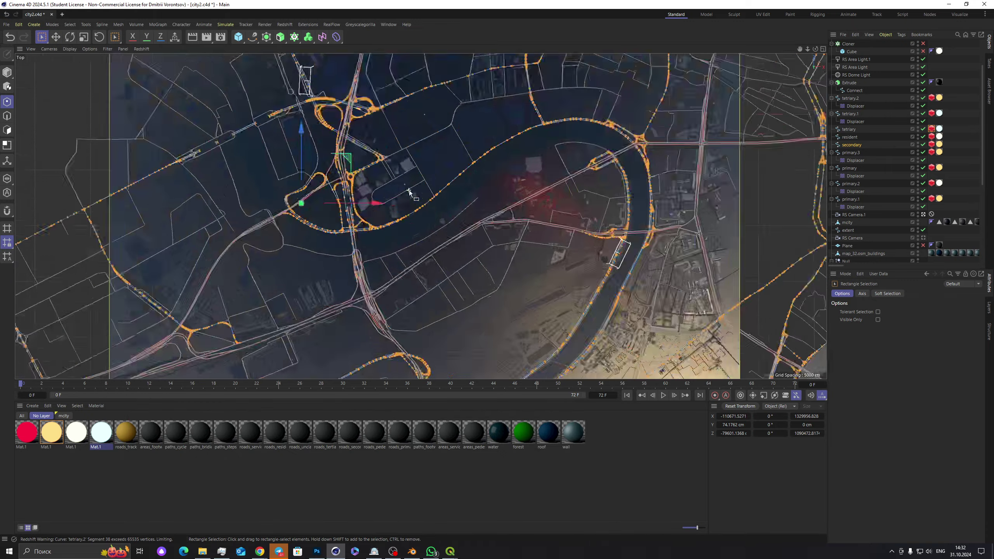
pyautogui.scroll(-5, 300, 181)
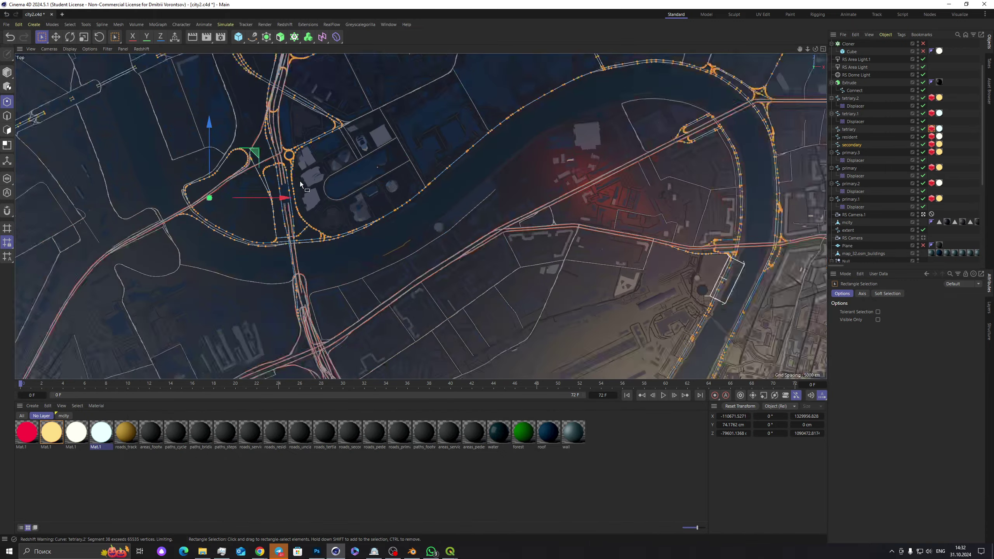
pyautogui.scroll(8, 342, 188)
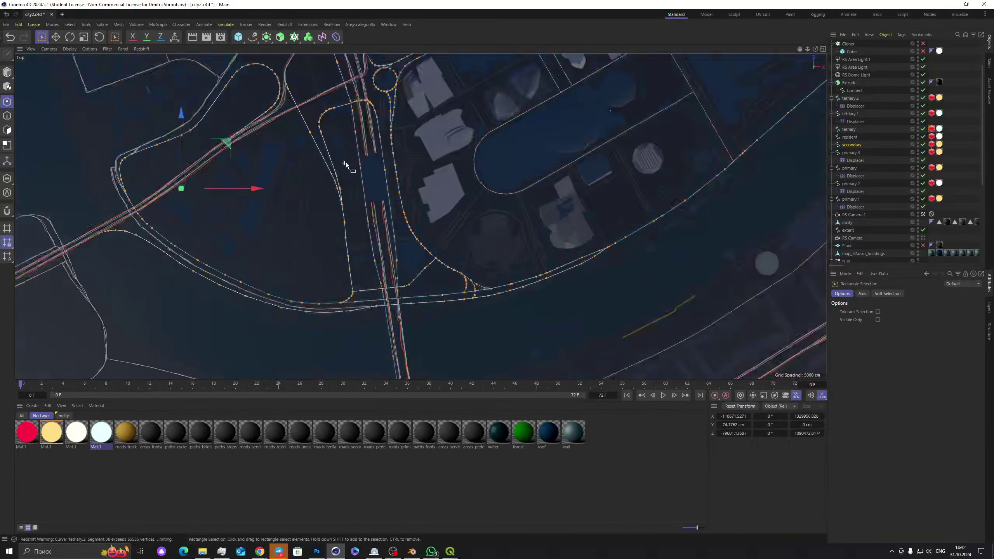
pyautogui.scroll(3, 286, 198)
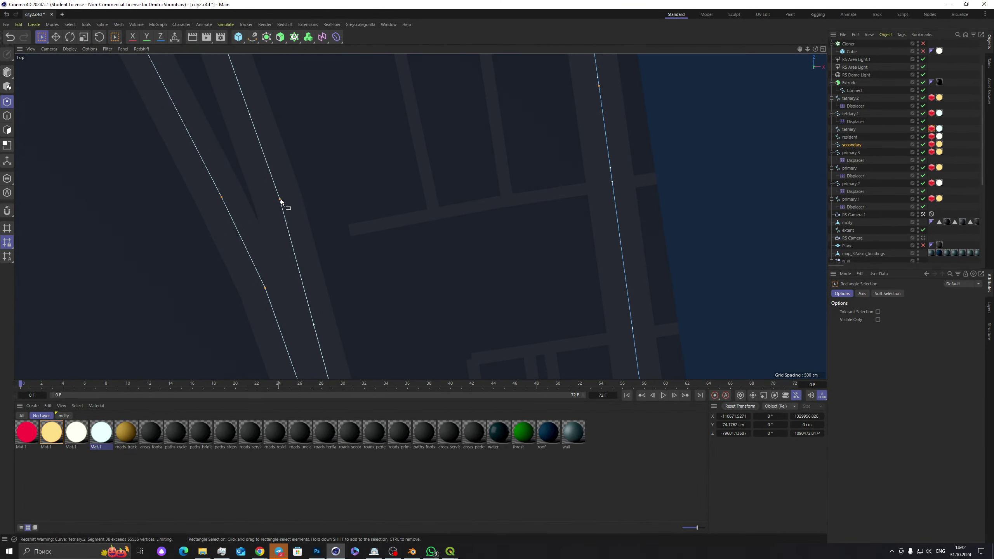
pyautogui.rightClick(281, 199)
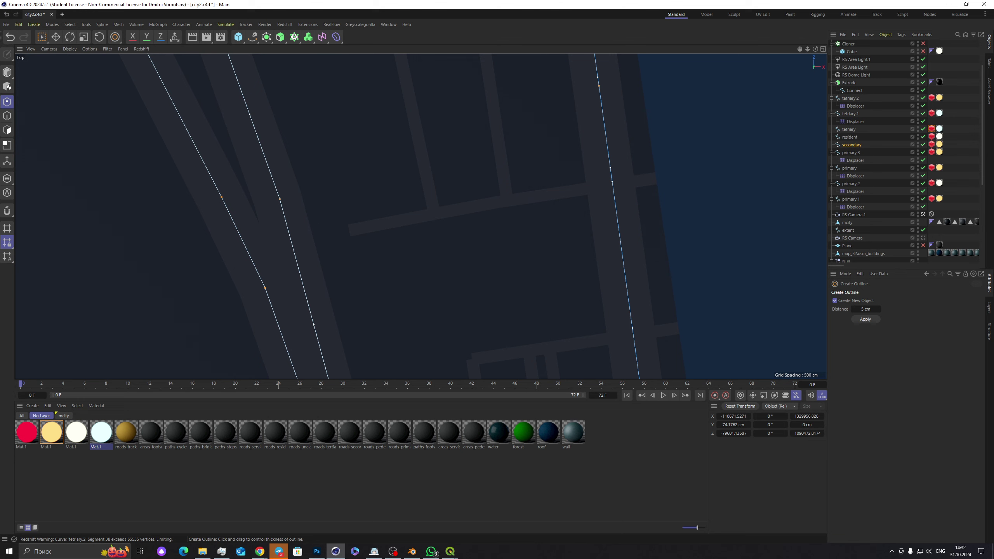
pyautogui.moveTo(391, 216); pyautogui.dragTo(278, 213)
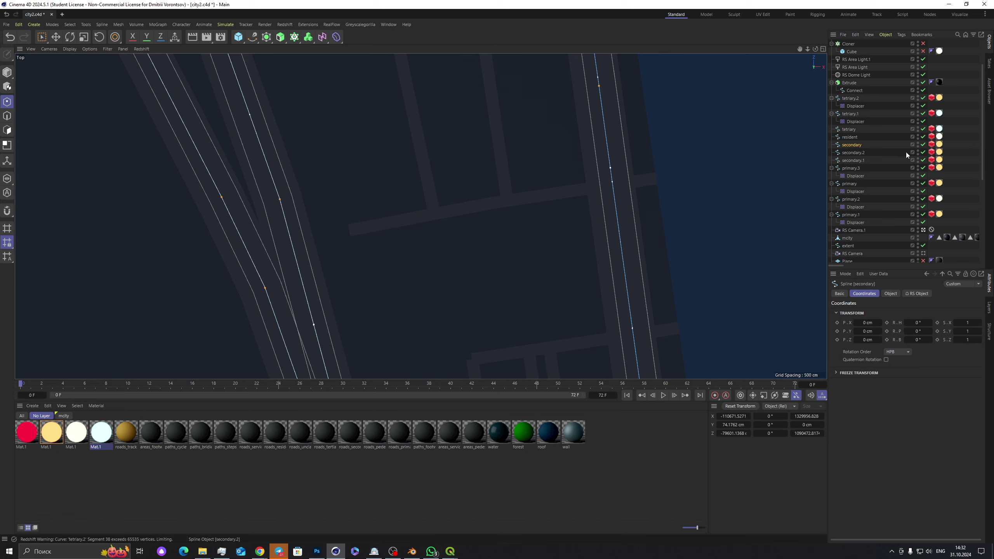
# Step: Assign the red light material to secondary.2 and the pale blue light material to the original secondary spline
pyautogui.moveTo(26, 435); pyautogui.dragTo(939, 154)
pyautogui.moveTo(107, 437); pyautogui.dragTo(940, 144)
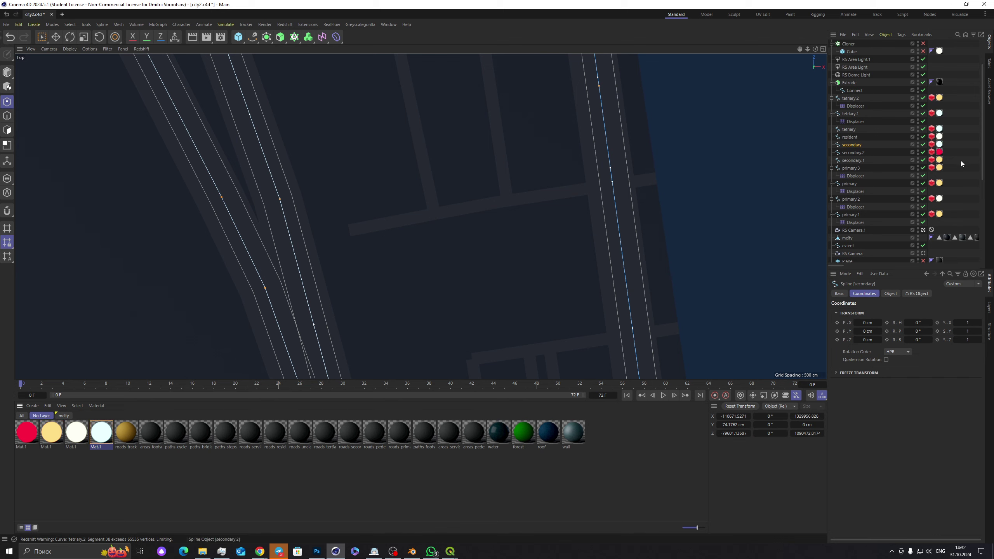
# Step: Set the intermediate points of the secondary.1 and secondary.2 splines to Natural with a number of 300
pyautogui.click(856, 161)
pyautogui.keyDown('ctrl'); pyautogui.click(862, 155); pyautogui.keyUp('ctrl')
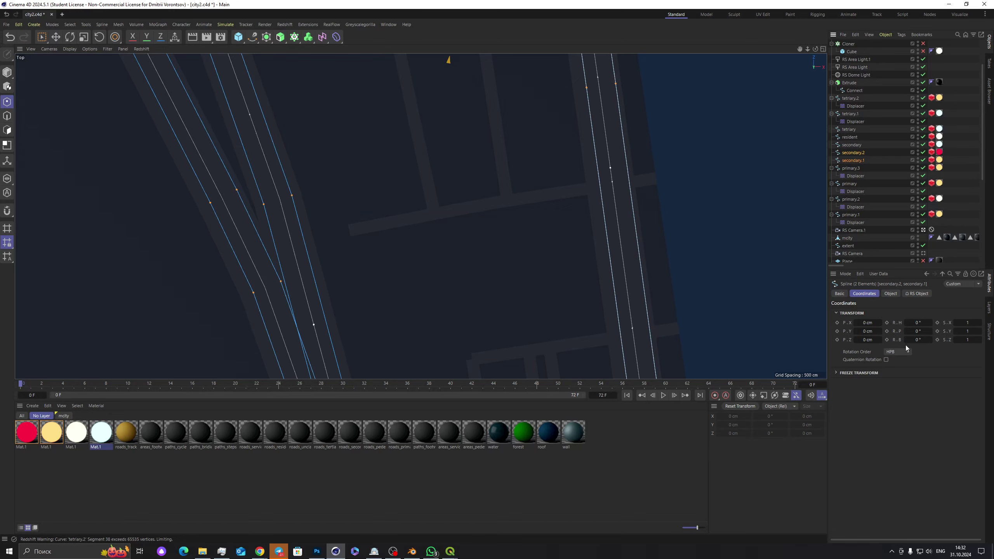
pyautogui.click(894, 293)
pyautogui.click(915, 327)
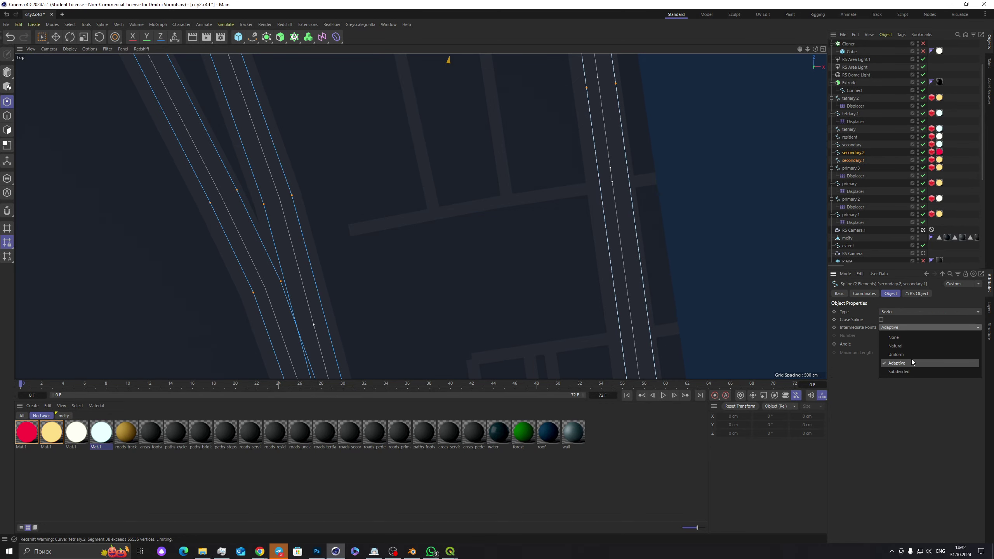
pyautogui.click(910, 344)
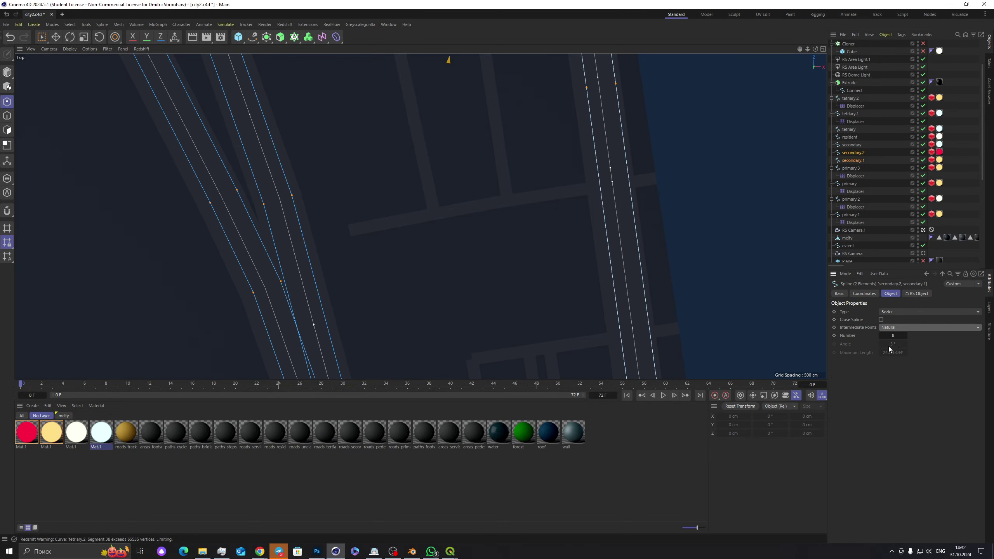
pyautogui.click(894, 336)
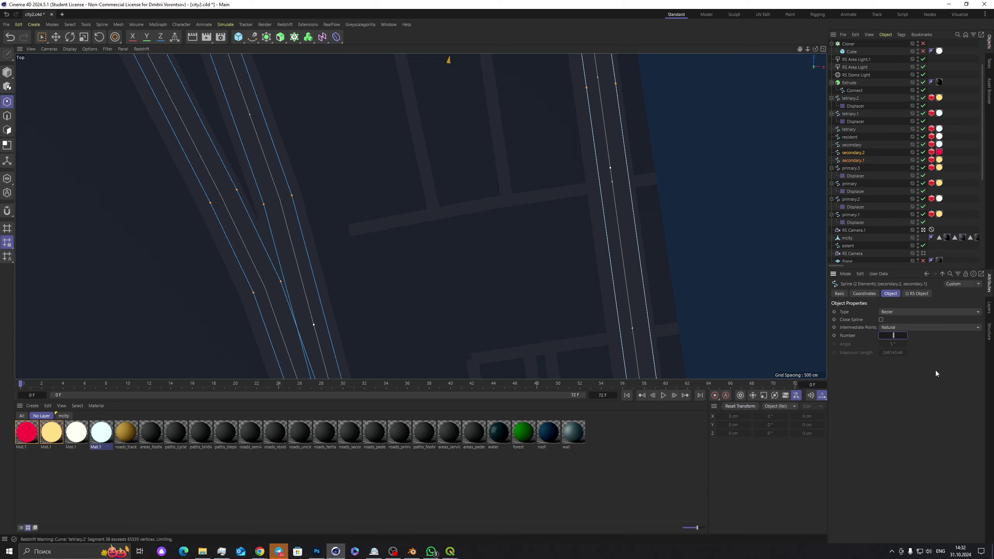
pyautogui.write('300')
# Step: Set the secondary.1 spline's Y position to 20 cm
pyautogui.click(854, 160)
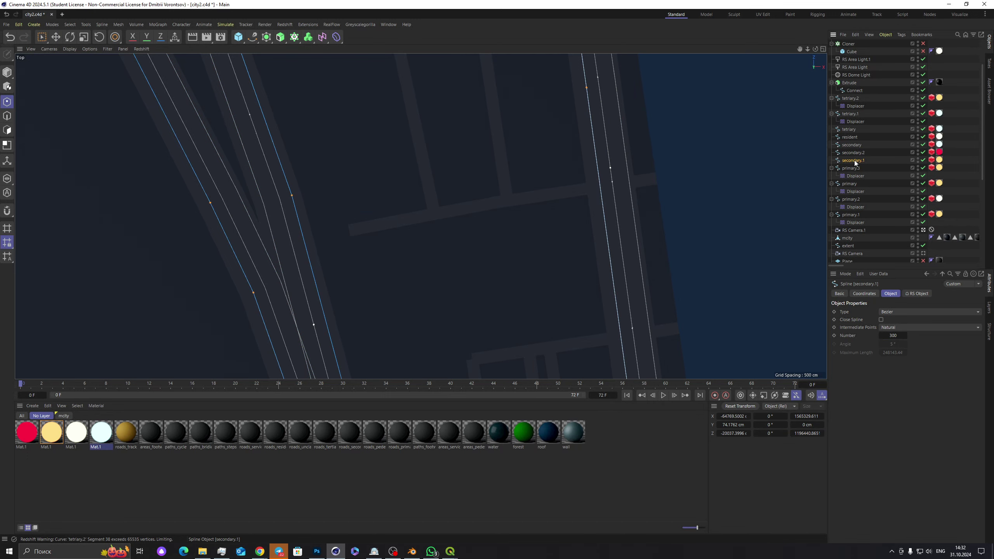
pyautogui.click(864, 294)
pyautogui.click(867, 330)
pyautogui.write('20')
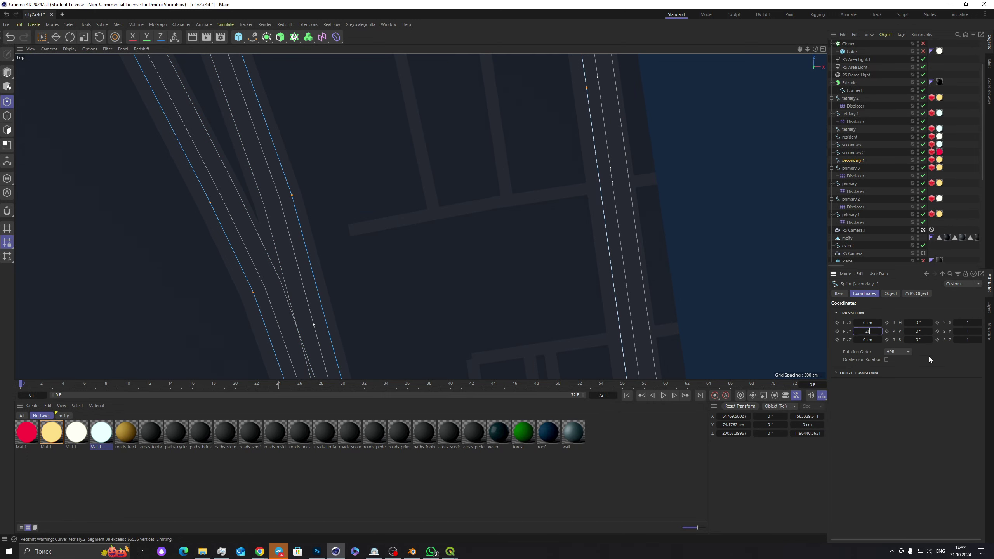
pyautogui.press('Return')
# Step: Set the secondary.2 spline's Y position to 200 cm
pyautogui.click(859, 152)
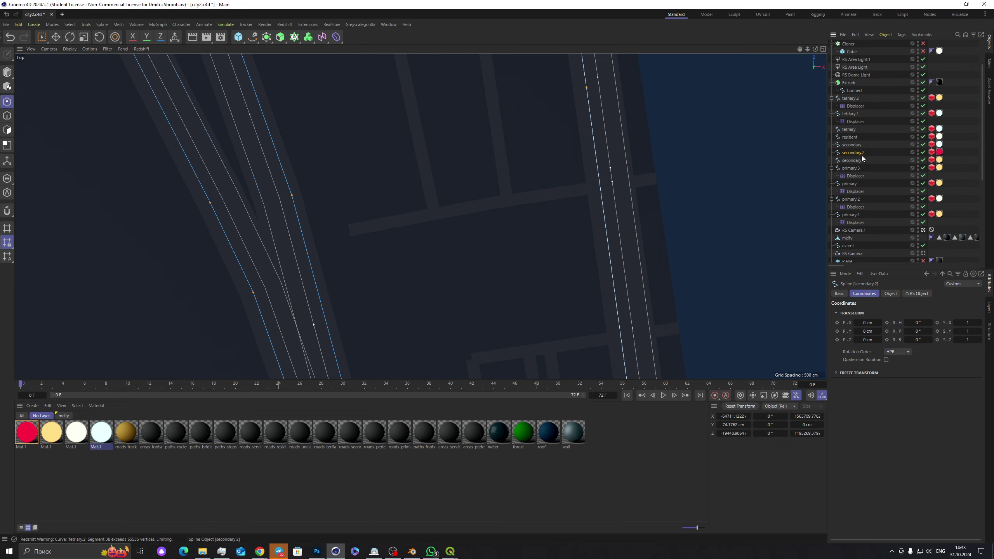
pyautogui.click(866, 334)
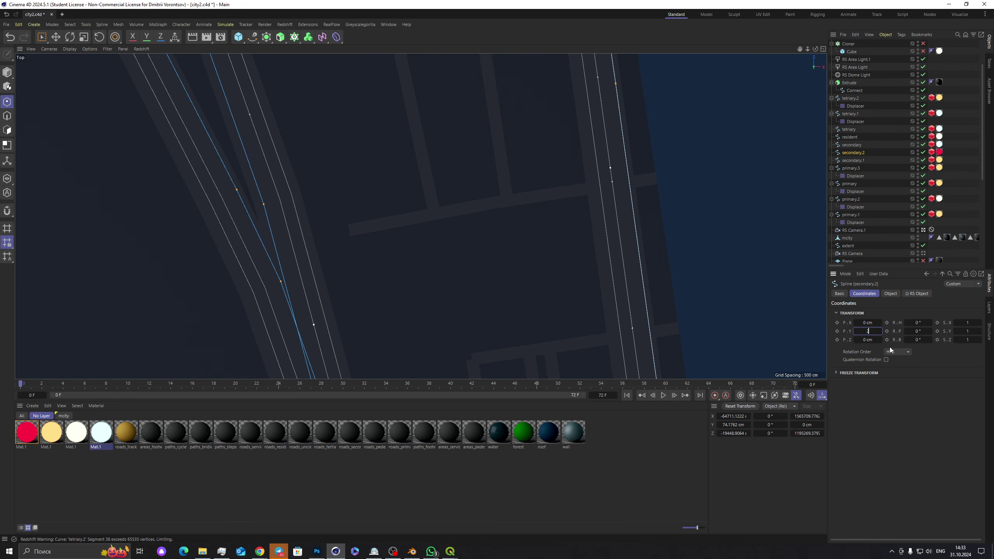
pyautogui.press('Return')
# Step: Copy primary.2's Displacer under the secondary.1 spline and set the seed of its noise shader to 672
pyautogui.click(854, 207)
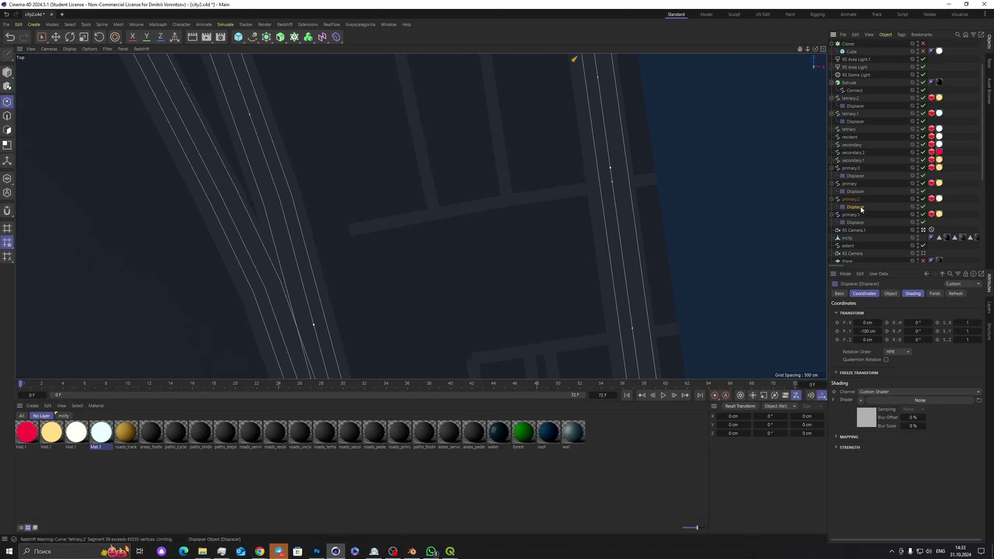
pyautogui.keyDown('ctrl'); pyautogui.moveTo(860, 206); pyautogui.dragTo(865, 161); pyautogui.keyUp('ctrl')
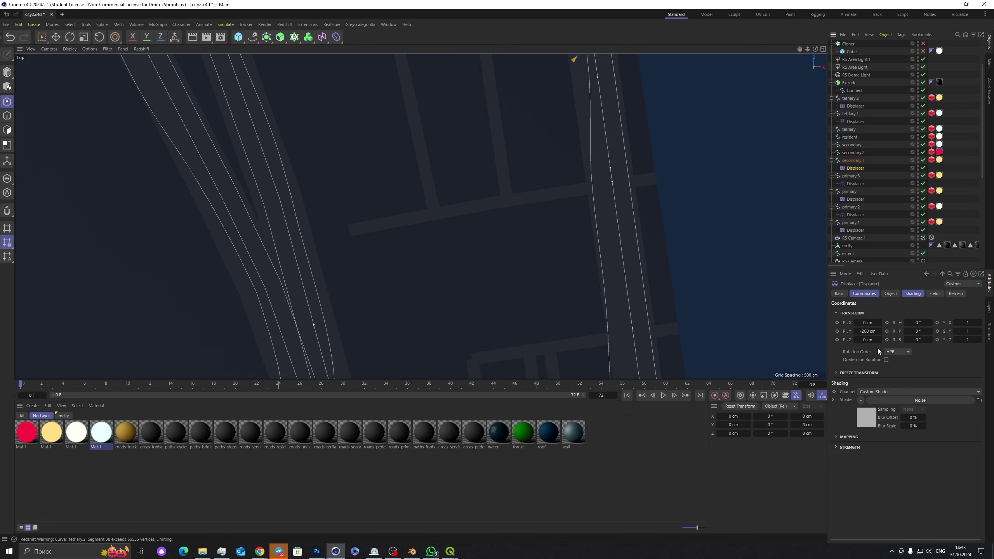
pyautogui.click(871, 416)
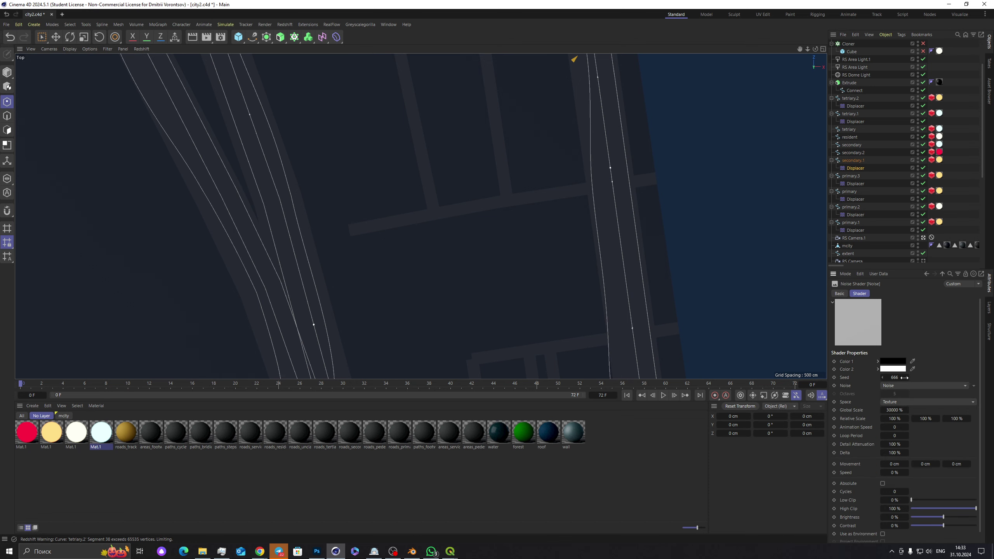
pyautogui.moveTo(904, 378); pyautogui.dragTo(908, 377)
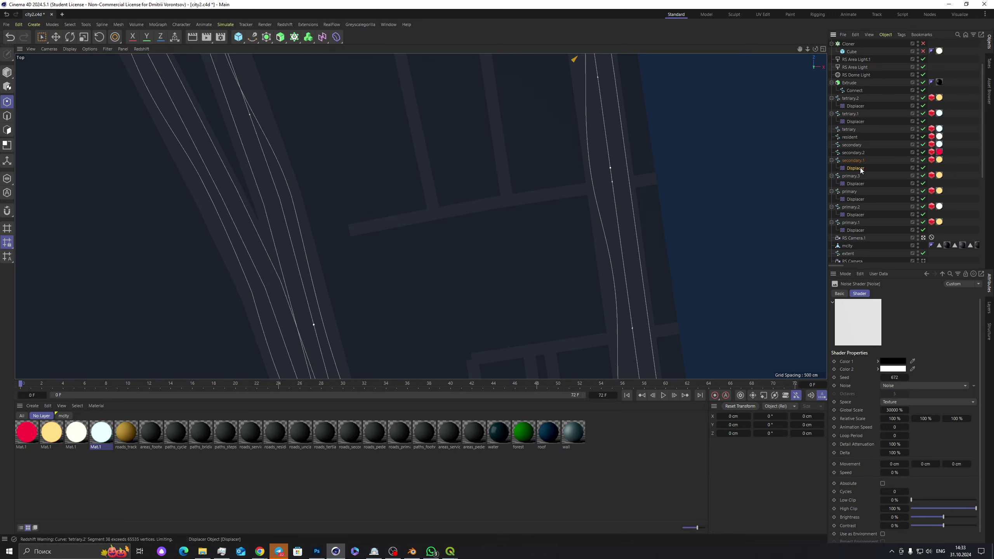
# Step: Copy secondary.1's Displacer under the secondary.2 spline and set the seed of its noise shader to 679
pyautogui.moveTo(861, 169); pyautogui.dragTo(859, 151)
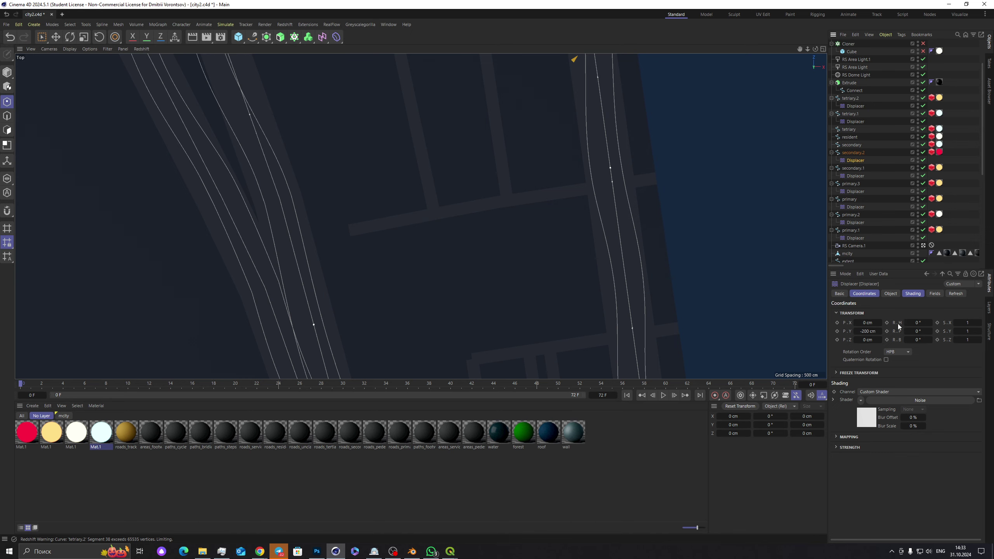
pyautogui.click(865, 422)
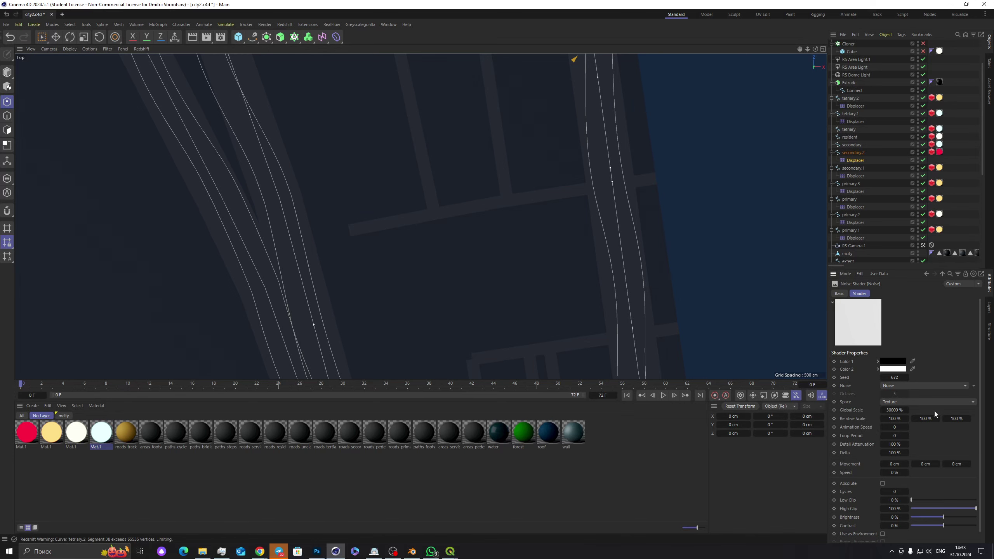
pyautogui.click(906, 378)
pyautogui.click(907, 379)
pyautogui.click(907, 379)
pyautogui.click(906, 377)
pyautogui.click(906, 377)
pyautogui.click(906, 378)
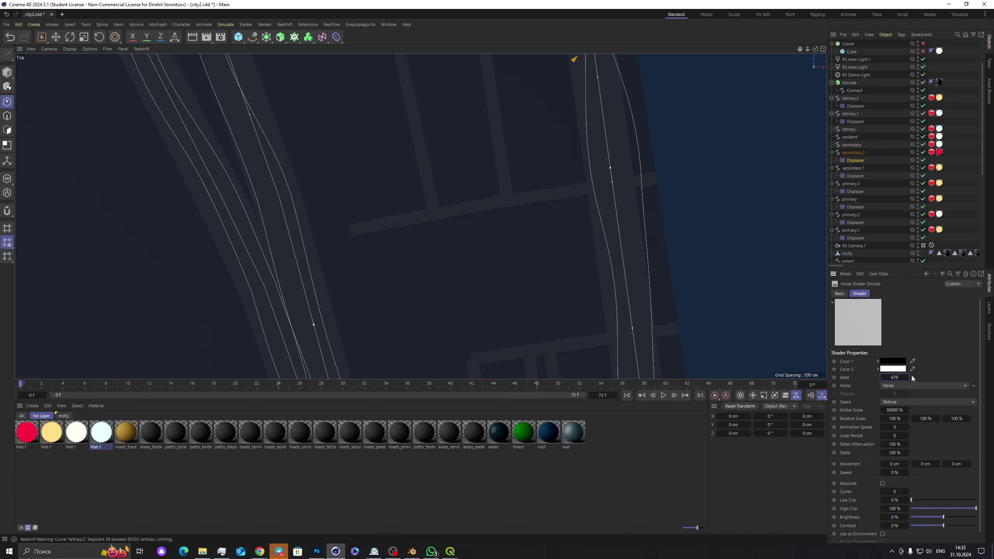
# Step: Return to the full perspective view and set the secondary.2 spline's Y position to 400 cm
pyautogui.middleClick(507, 212)
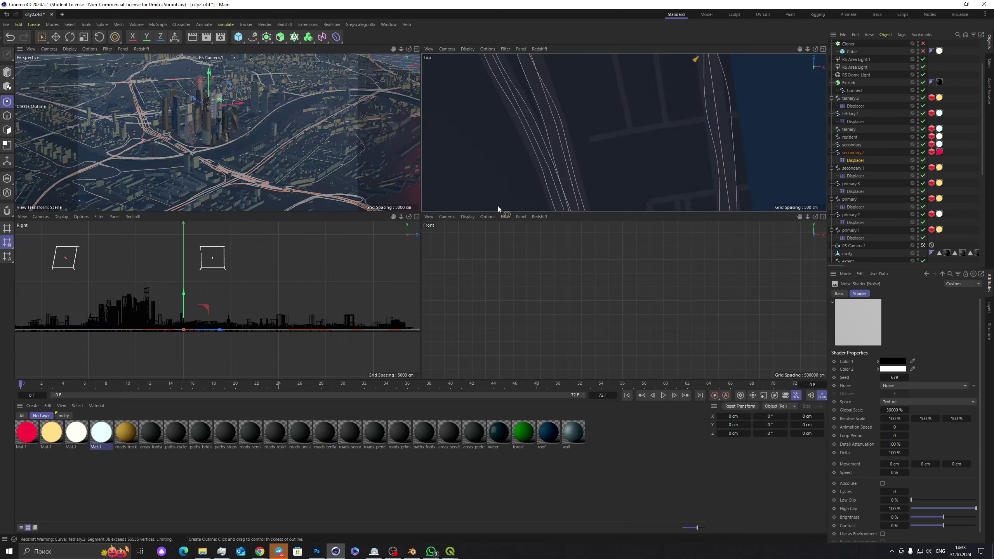
pyautogui.middleClick(268, 148)
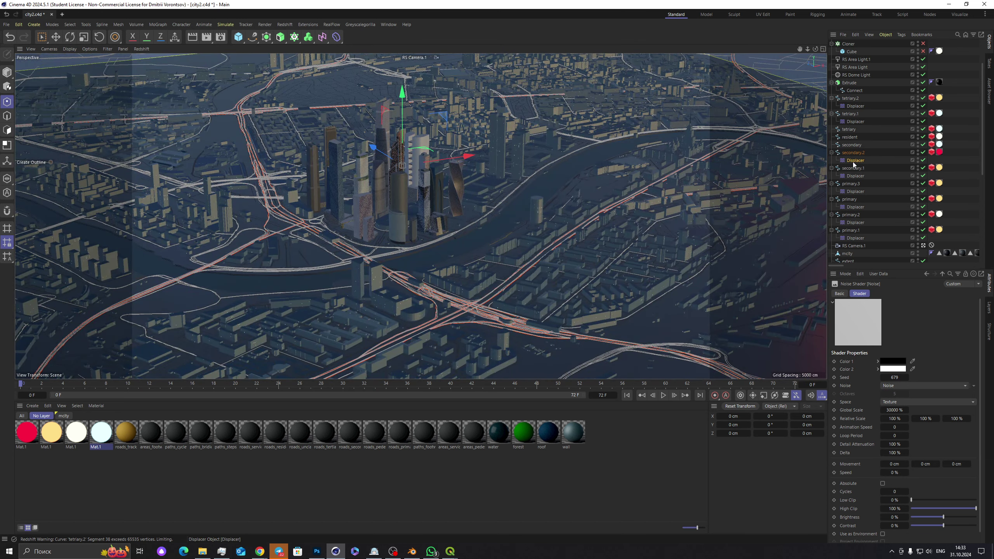
pyautogui.click(853, 152)
pyautogui.click(867, 331)
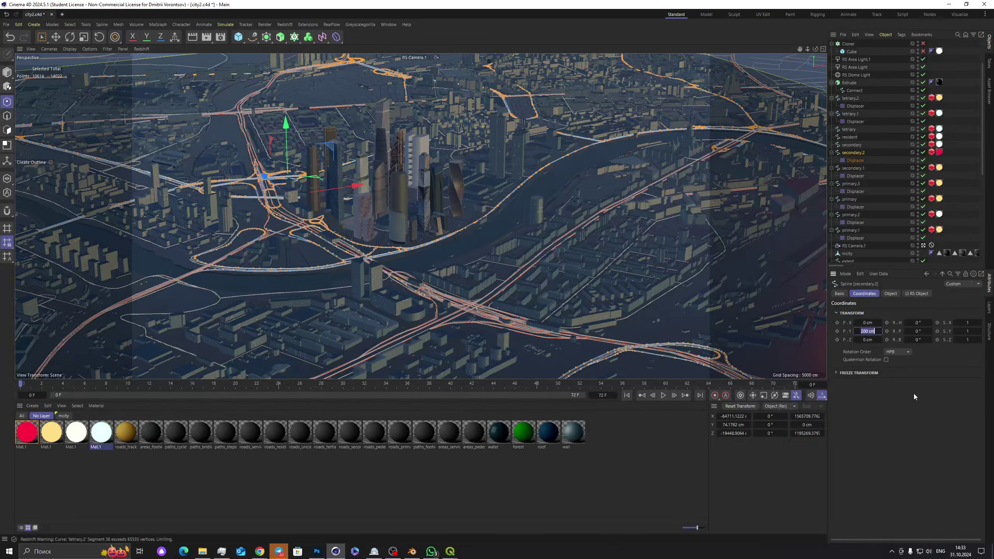
pyautogui.write('400')
pyautogui.press('Return')
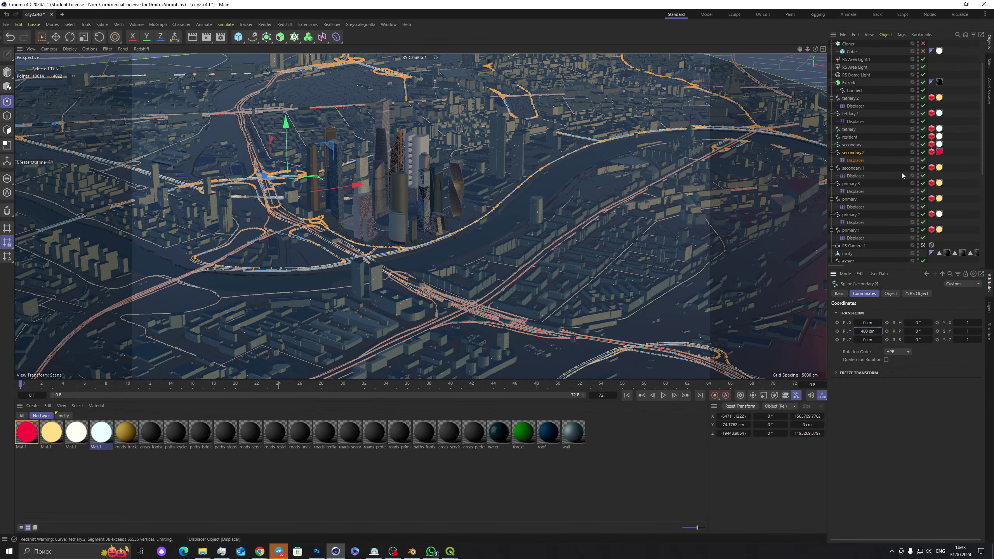
# Step: Duplicate the primary.1 spline with its Displacer and set the copy's Y position to 1000 cm
pyautogui.click(851, 231)
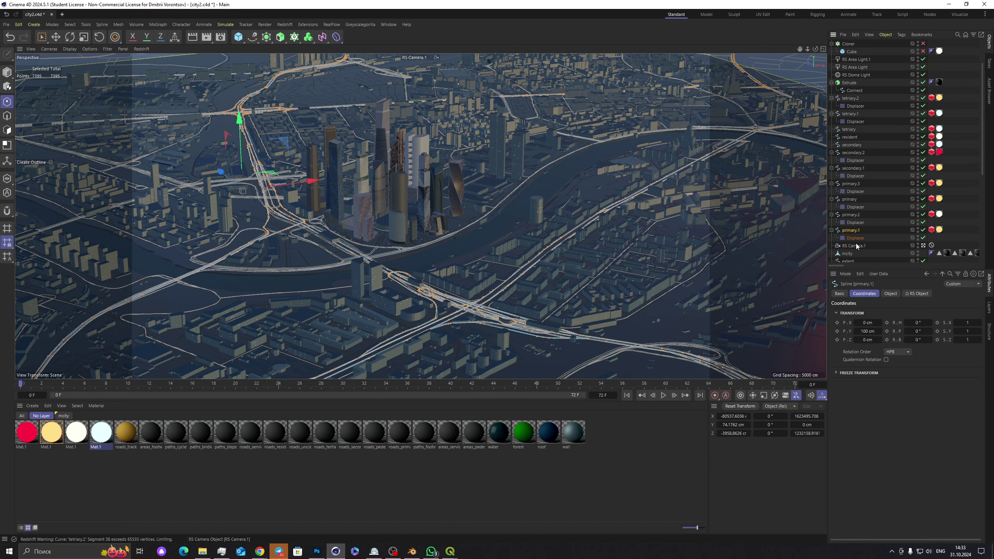
pyautogui.scroll(-3, 851, 234)
pyautogui.moveTo(850, 185); pyautogui.dragTo(842, 196)
pyautogui.hotkey('ctrl', 'z')
pyautogui.click(866, 331)
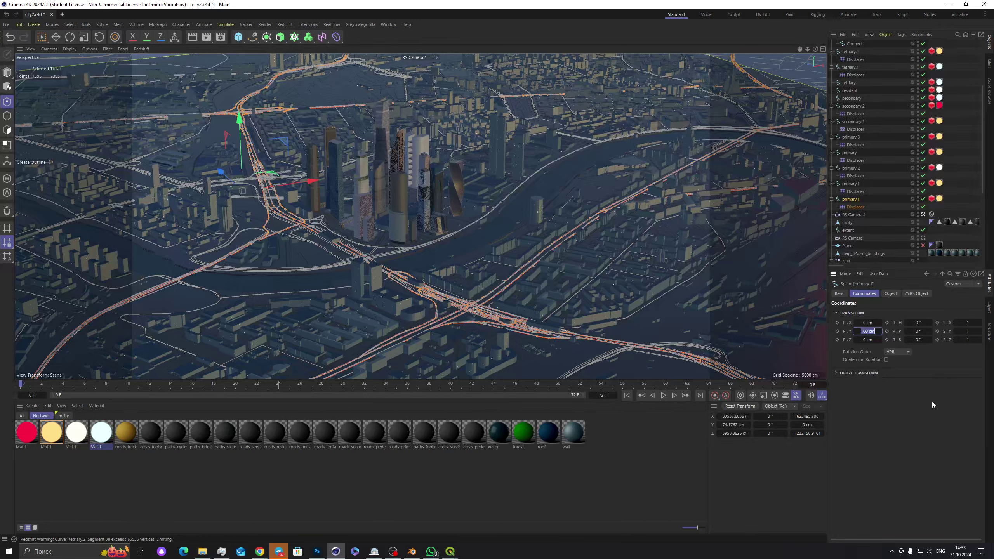
pyautogui.write('1000')
pyautogui.press('Return')
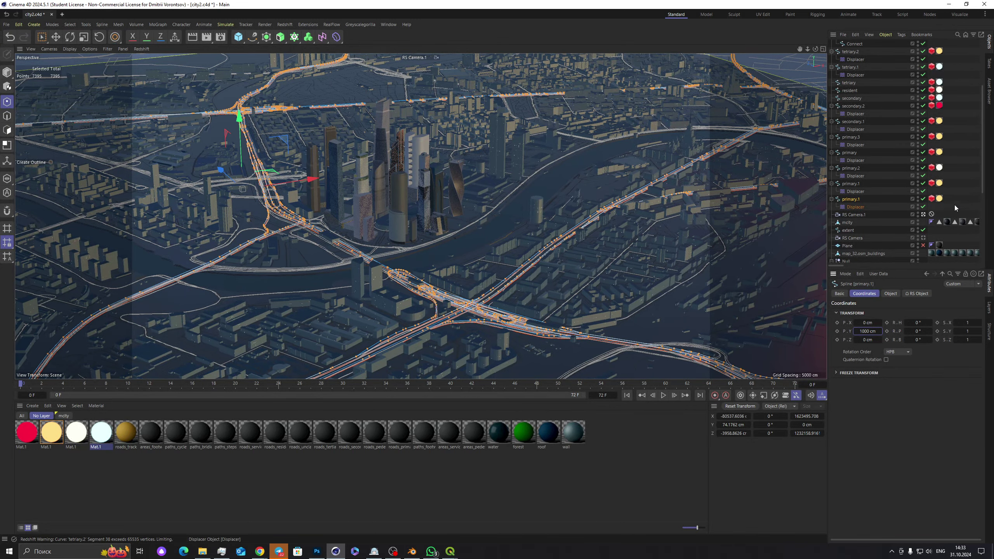
# Step: Reshape the thickness scale curve in the Redshift Object tag of the raised primary.1 copy
pyautogui.click(931, 198)
pyautogui.moveTo(881, 391)
pyautogui.mouseDown()
pyautogui.moveTo(881, 339)
pyautogui.moveTo(891, 377)
pyautogui.mouseUp()
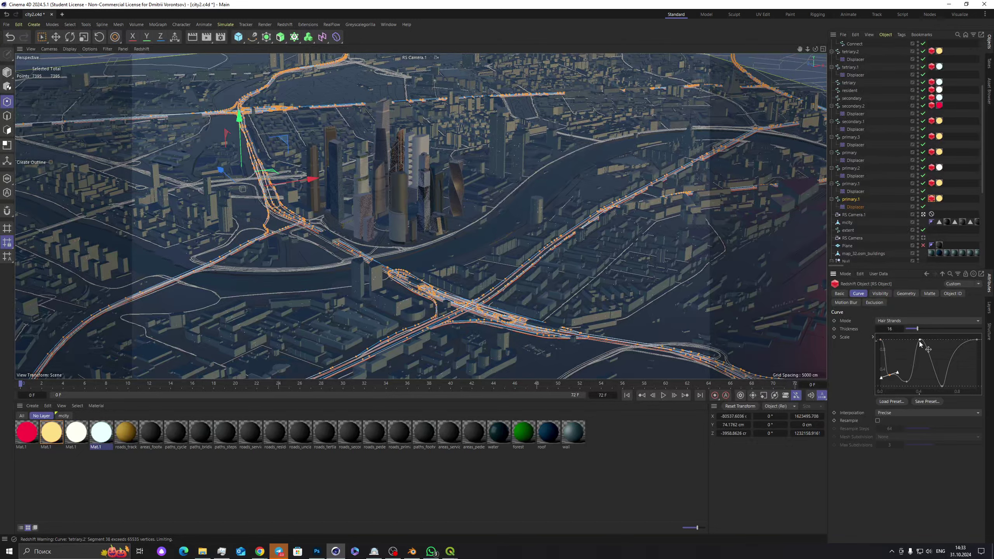
pyautogui.moveTo(920, 340); pyautogui.dragTo(977, 364)
# Step: Duplicate the raised primary.1 copy as primary.4, delete the new spline's Displacer and set its Y position to 1800 cm
pyautogui.click(851, 200)
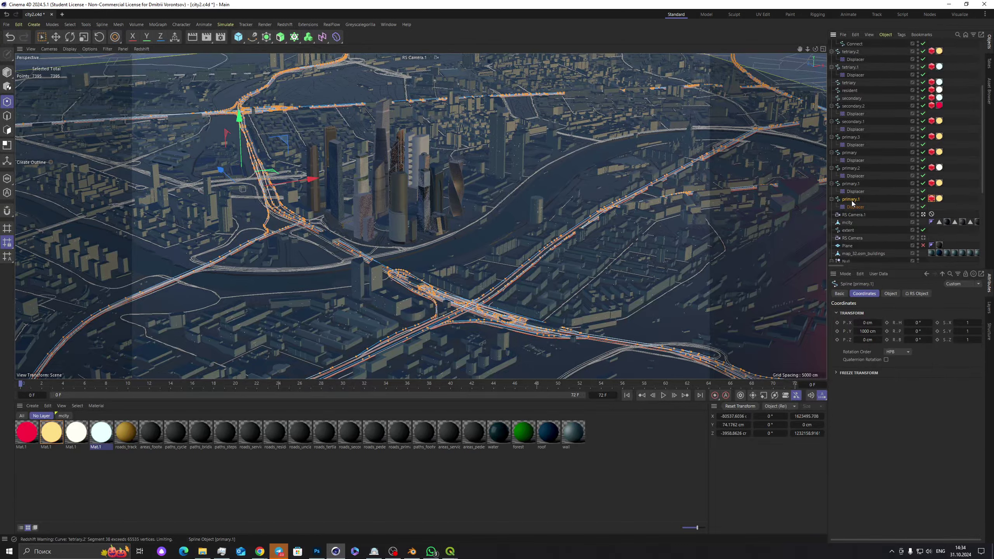
pyautogui.keyDown('ctrl'); pyautogui.moveTo(835, 215); pyautogui.dragTo(833, 214); pyautogui.keyUp('ctrl')
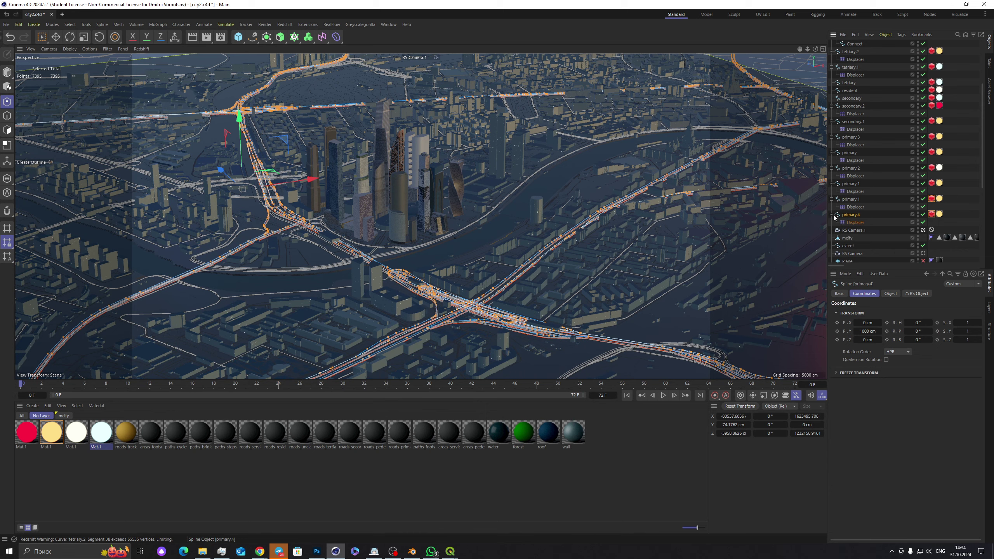
pyautogui.press('Delete')
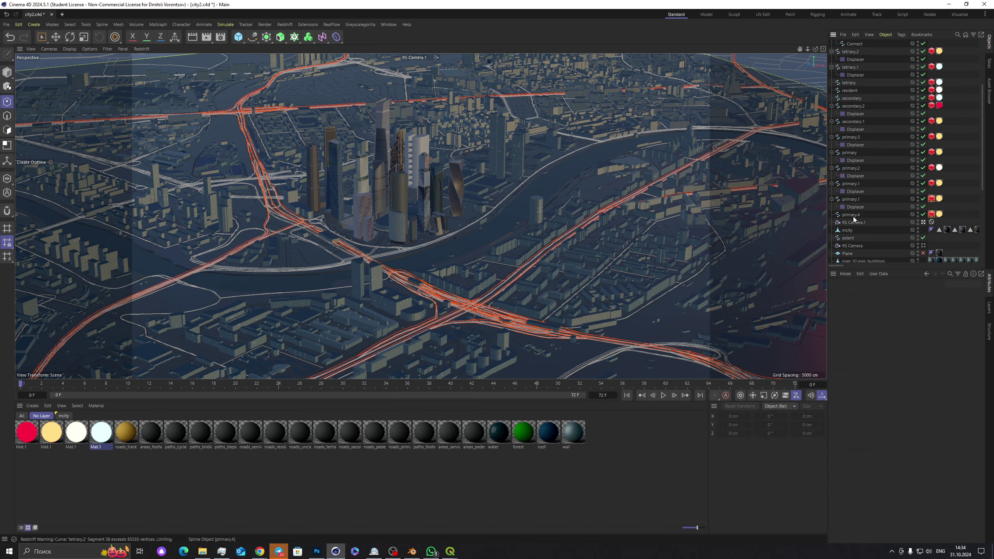
pyautogui.click(869, 331)
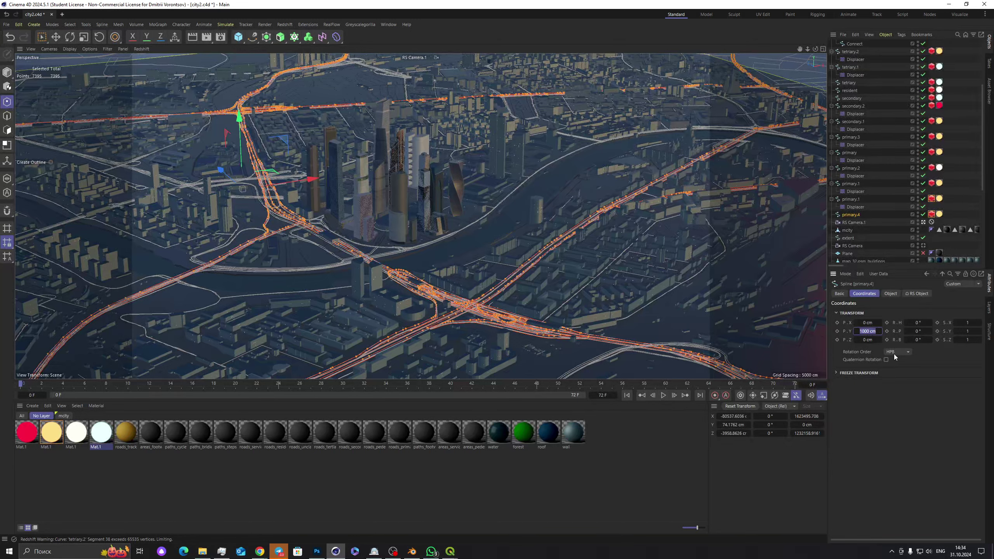
pyautogui.write('1800')
pyautogui.press('Return')
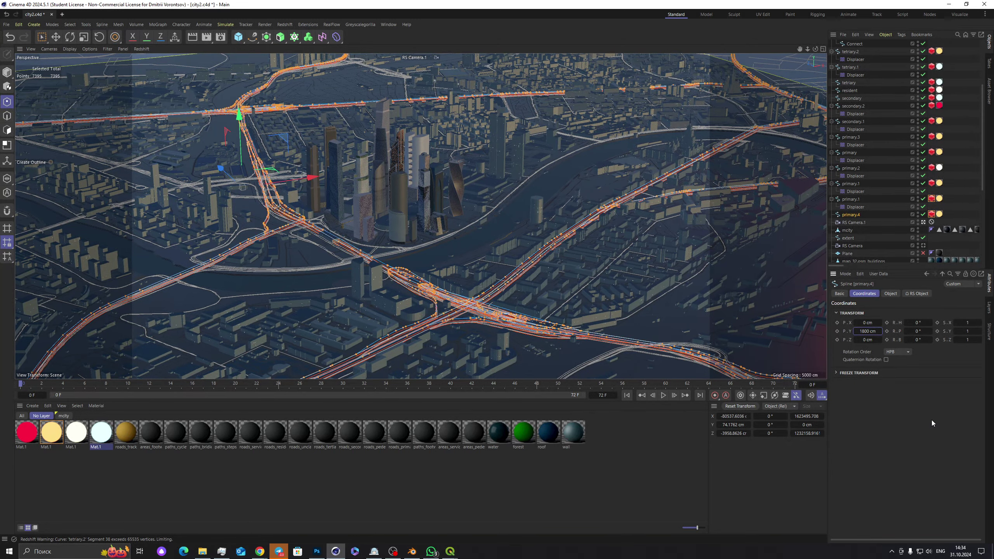
# Step: Set primary.4's Redshift curve thickness to 10 and save the scene
pyautogui.click(932, 214)
pyautogui.click(900, 330)
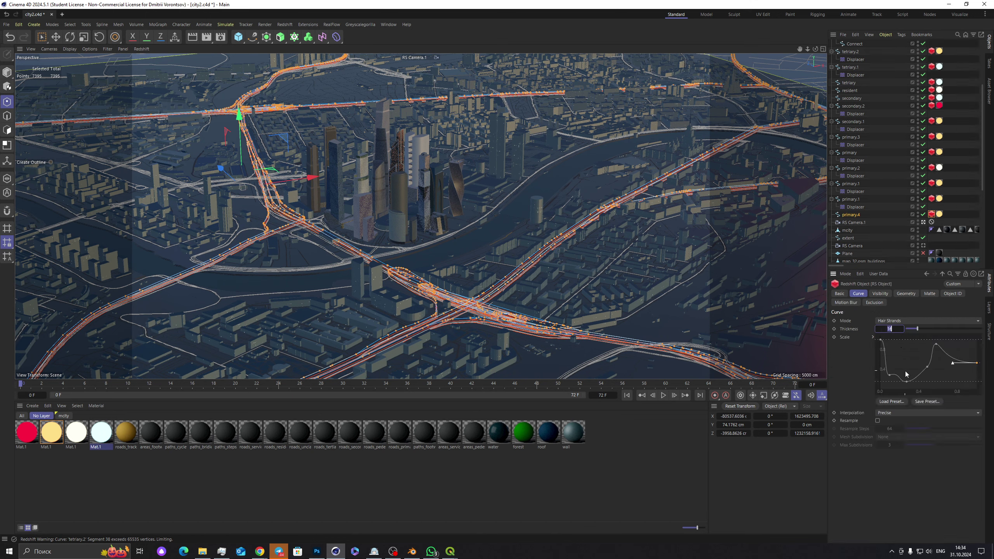
pyautogui.write('10')
pyautogui.press('Return')
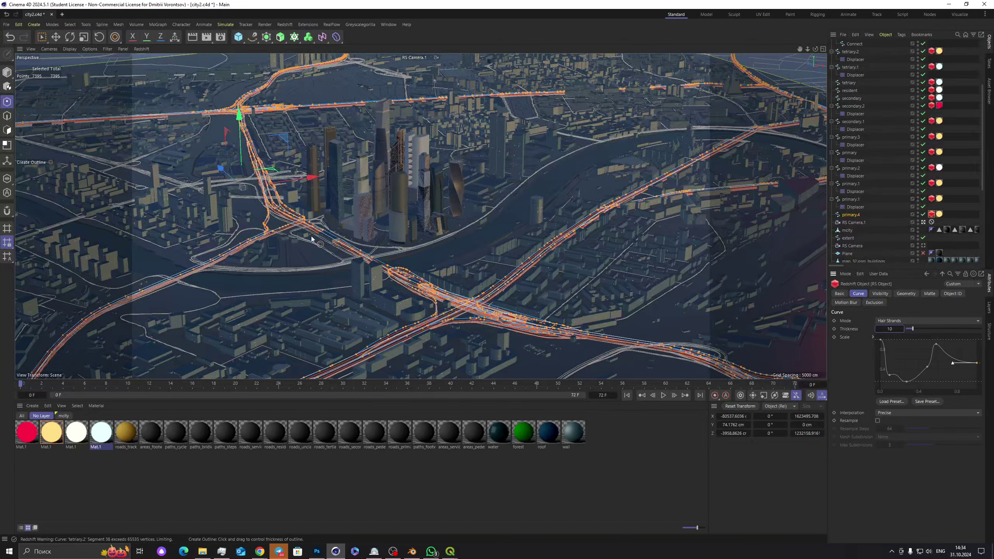
pyautogui.click(9, 27)
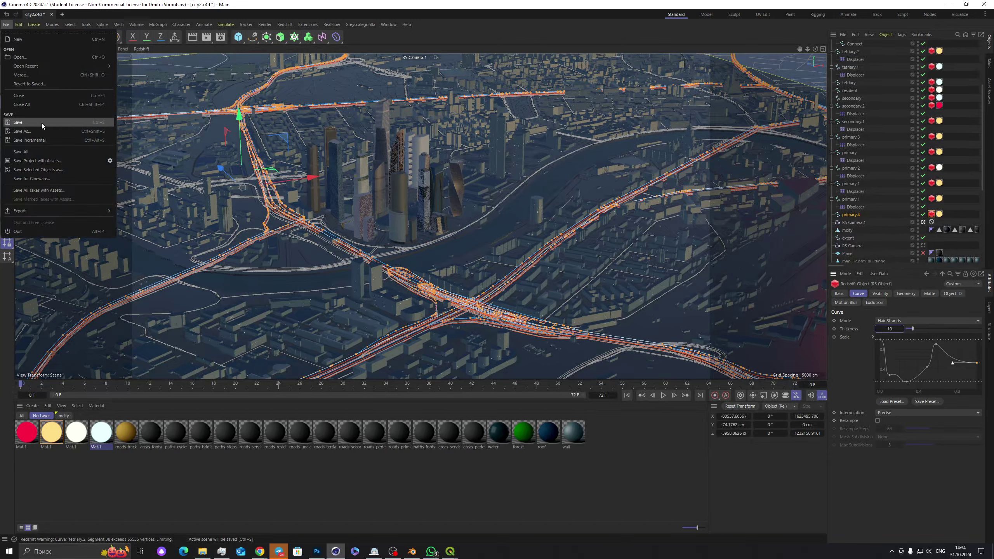
pyautogui.click(41, 123)
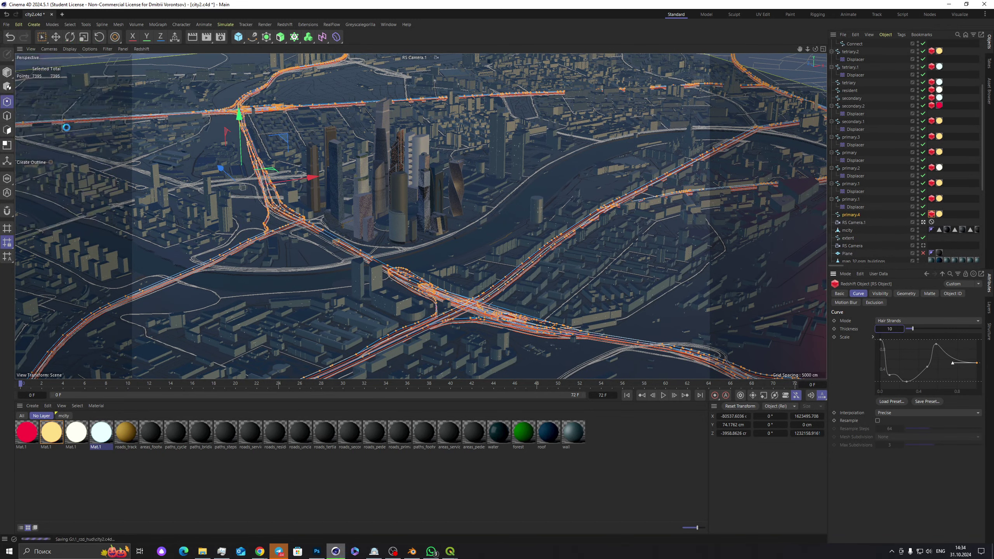
# Step: Start a live render in the Redshift RenderView and assign the white light material to the primary.4 spline
pyautogui.click(265, 25)
pyautogui.click(550, 128)
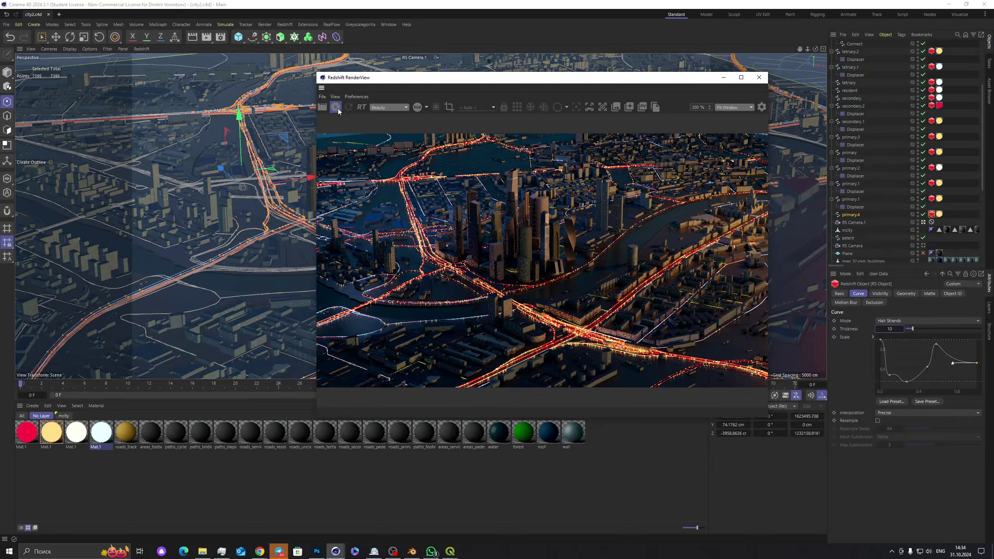
pyautogui.click(338, 111)
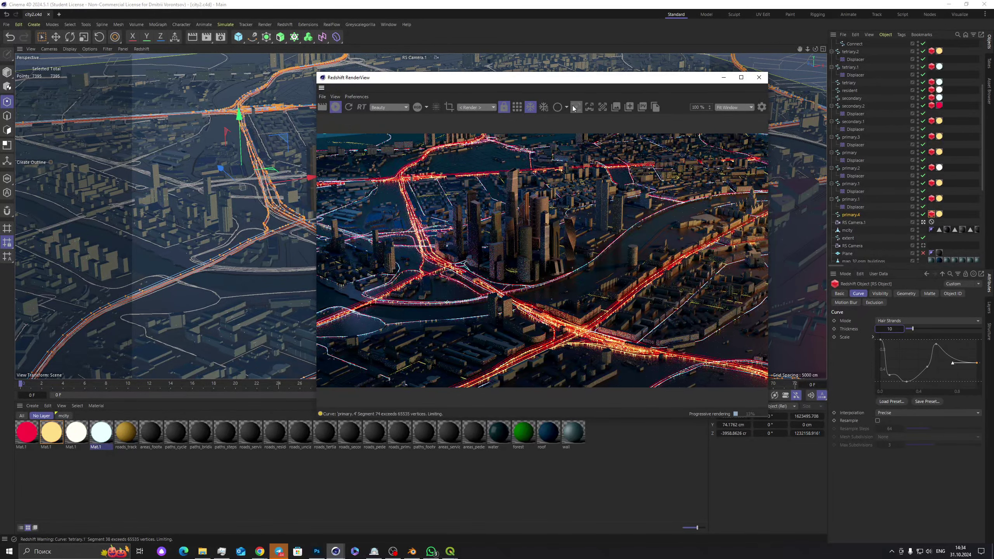
pyautogui.moveTo(603, 78); pyautogui.dragTo(446, 36)
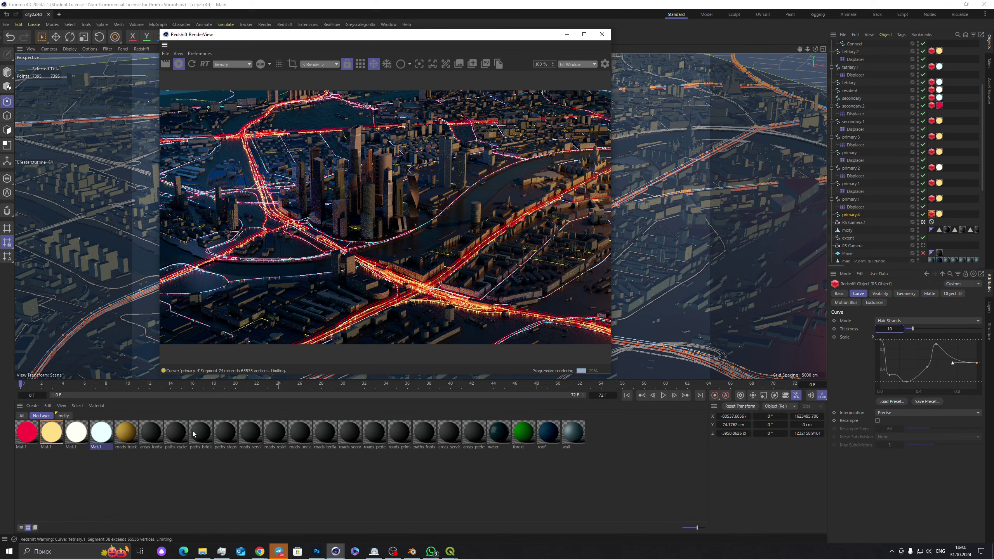
pyautogui.moveTo(79, 435); pyautogui.dragTo(941, 214)
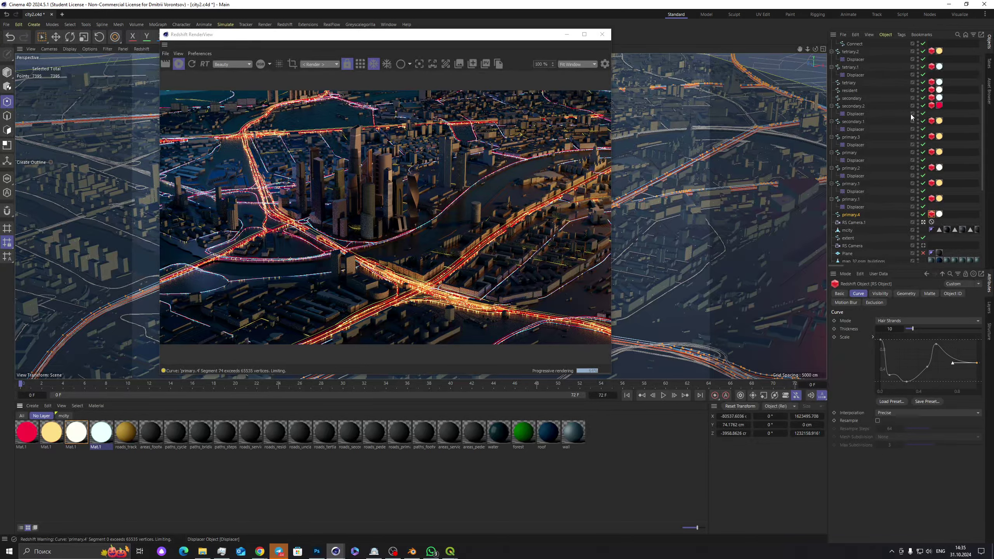
# Step: Duplicate the Matrix.3 object and set the resident spline as the copy's distribution object
pyautogui.scroll(4, 857, 58)
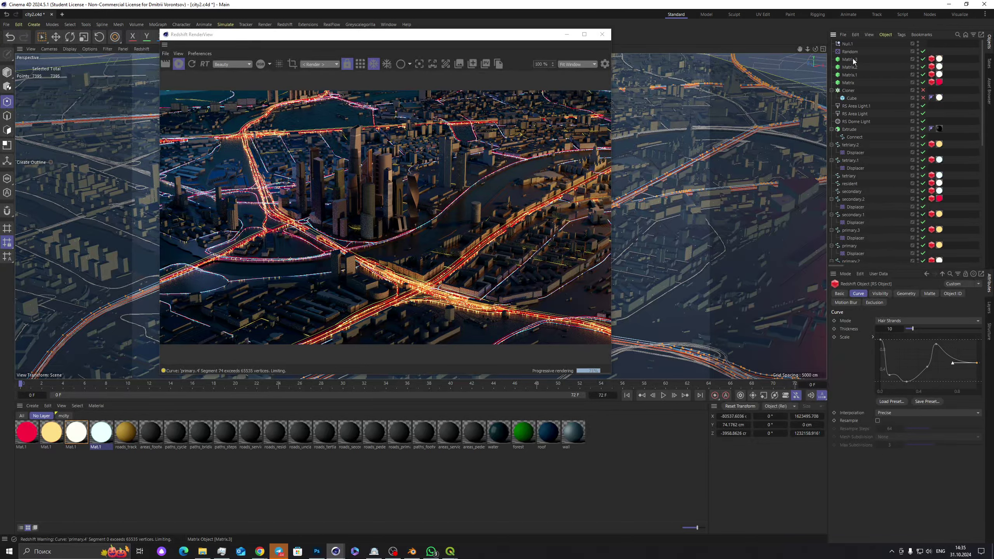
pyautogui.click(850, 59)
pyautogui.hotkey('ctrl', 'c')
pyautogui.hotkey('ctrl', 'v')
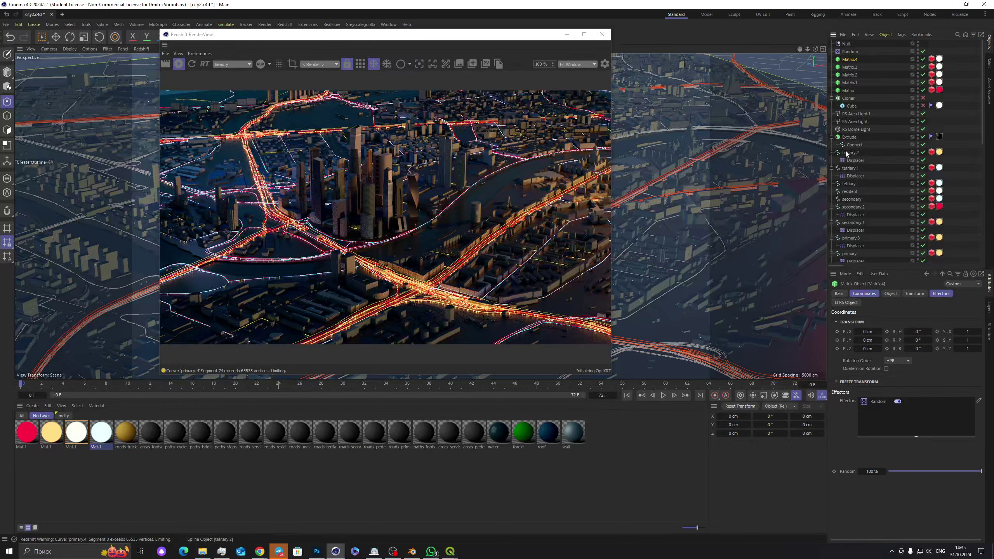
pyautogui.click(851, 192)
pyautogui.click(849, 59)
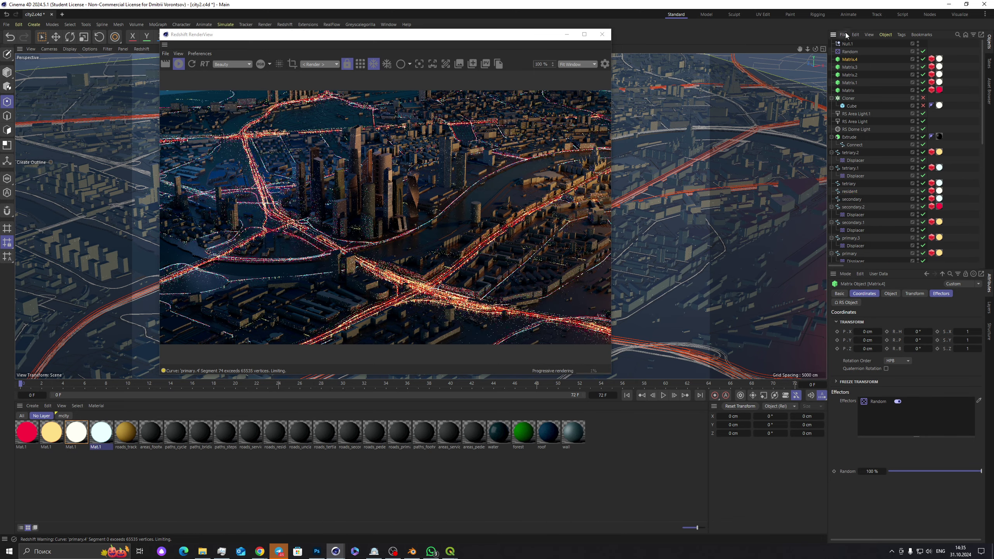
pyautogui.click(895, 293)
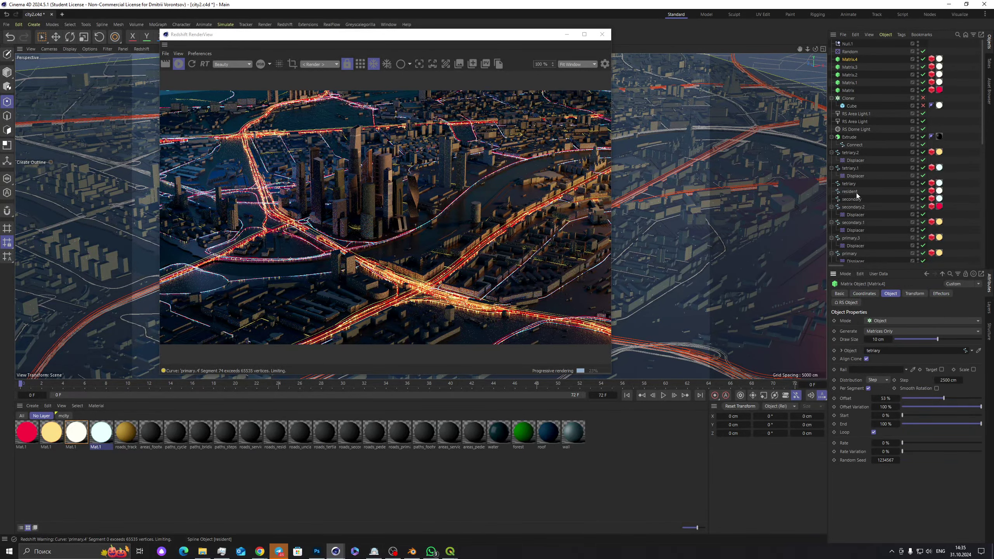
pyautogui.moveTo(851, 194); pyautogui.dragTo(888, 352)
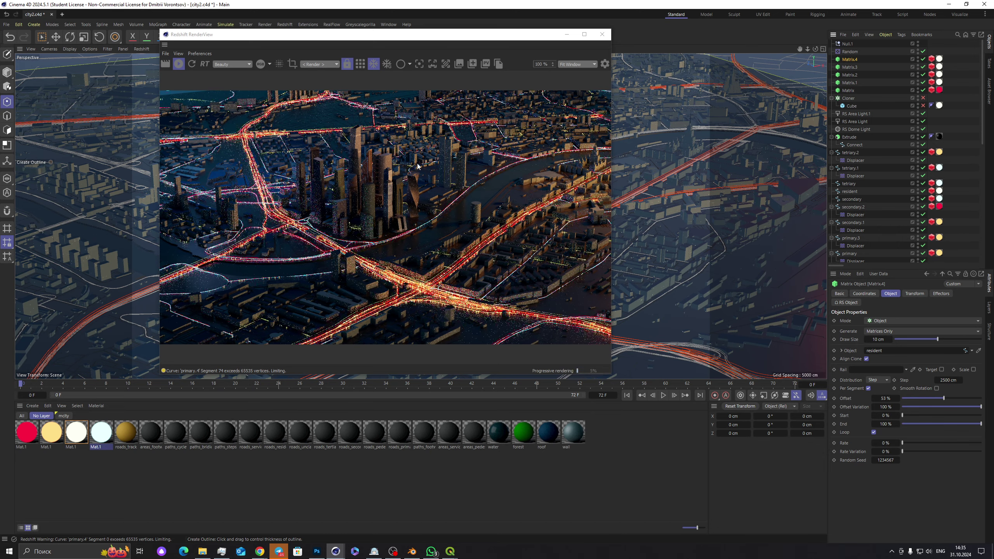
# Step: Save the city2.c4d scene and close the Redshift RenderView
pyautogui.click(6, 25)
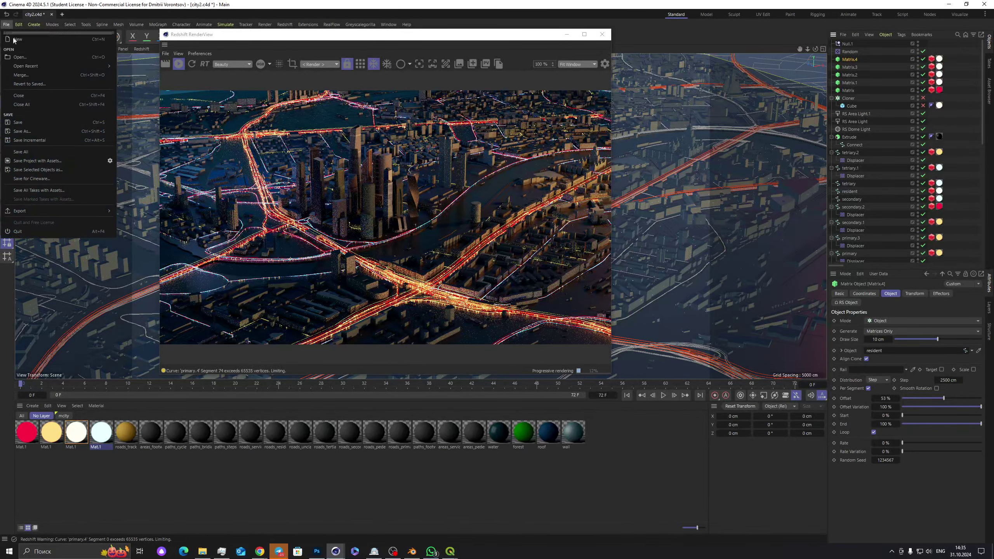
pyautogui.click(39, 123)
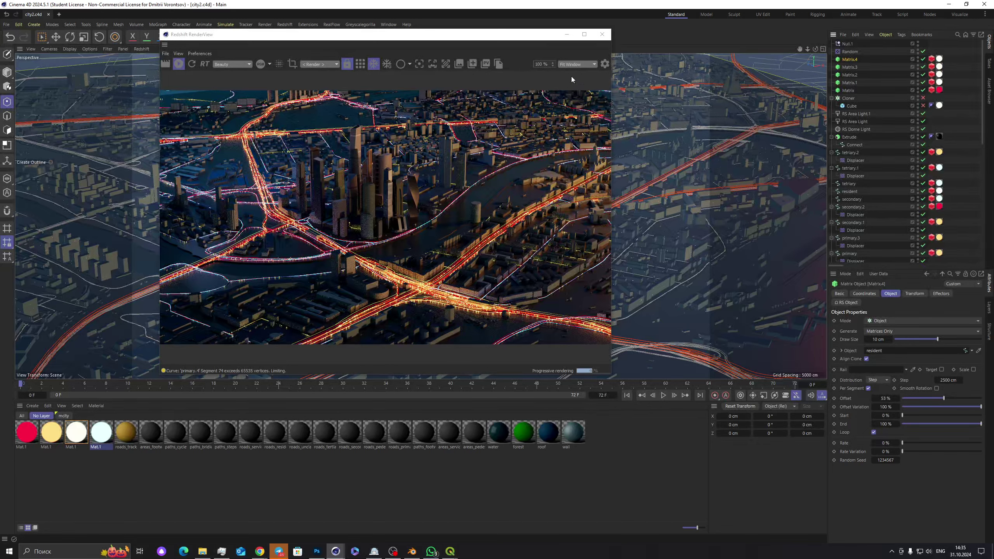
pyautogui.click(602, 35)
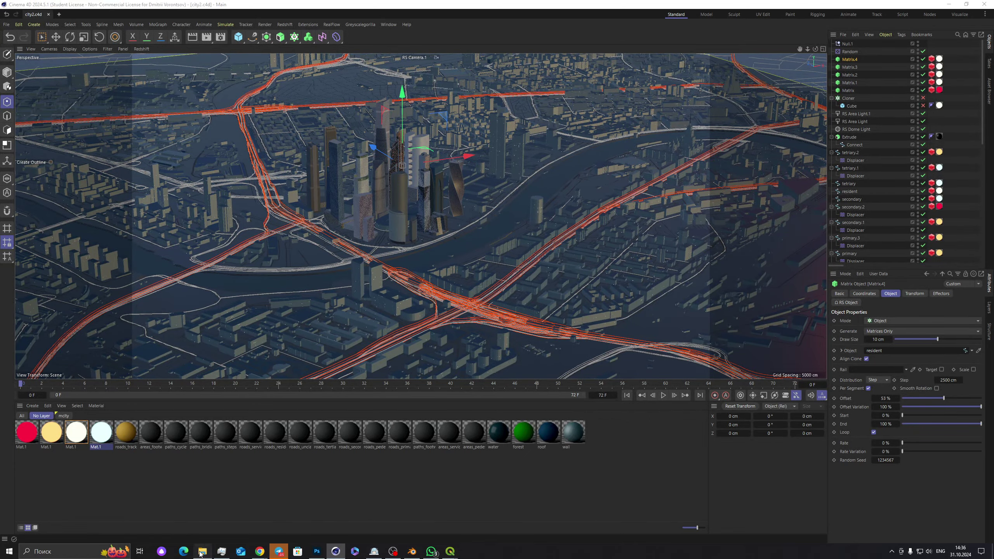
# Step: Switch to File Explorer and open low_poly_trees.c4d from the 1_rzd_hud folder on drive G
pyautogui.click(203, 551)
pyautogui.click(37, 313)
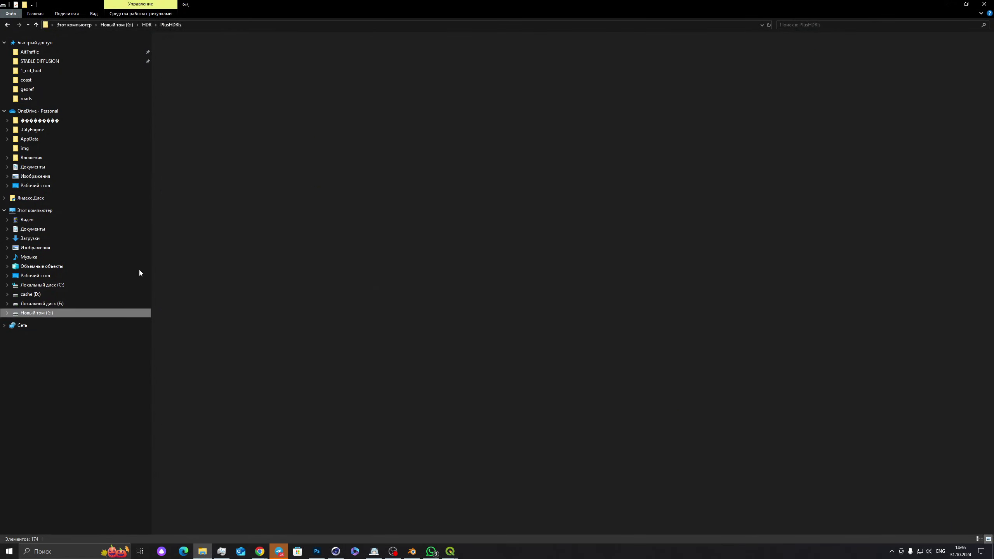
pyautogui.doubleClick(177, 55)
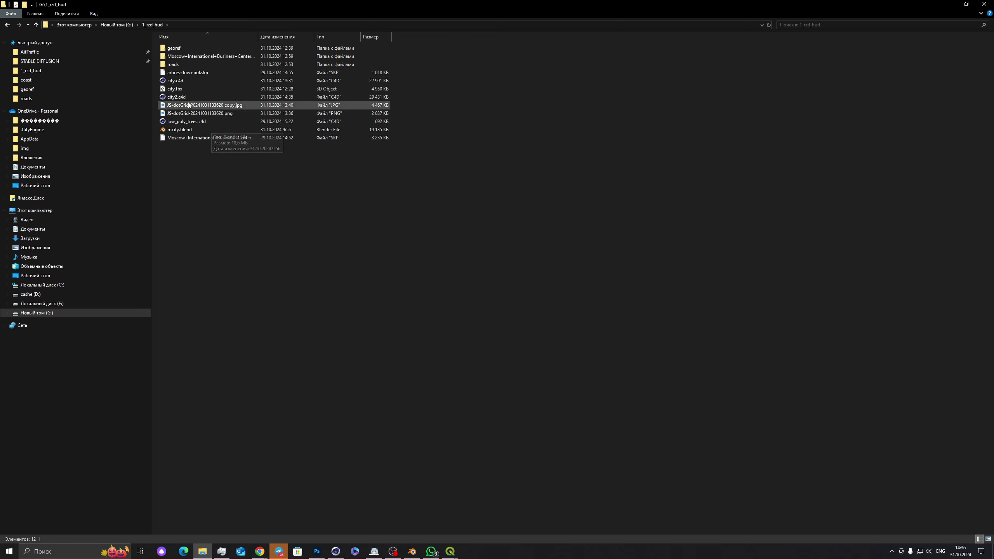
pyautogui.moveTo(296, 12); pyautogui.dragTo(506, 166)
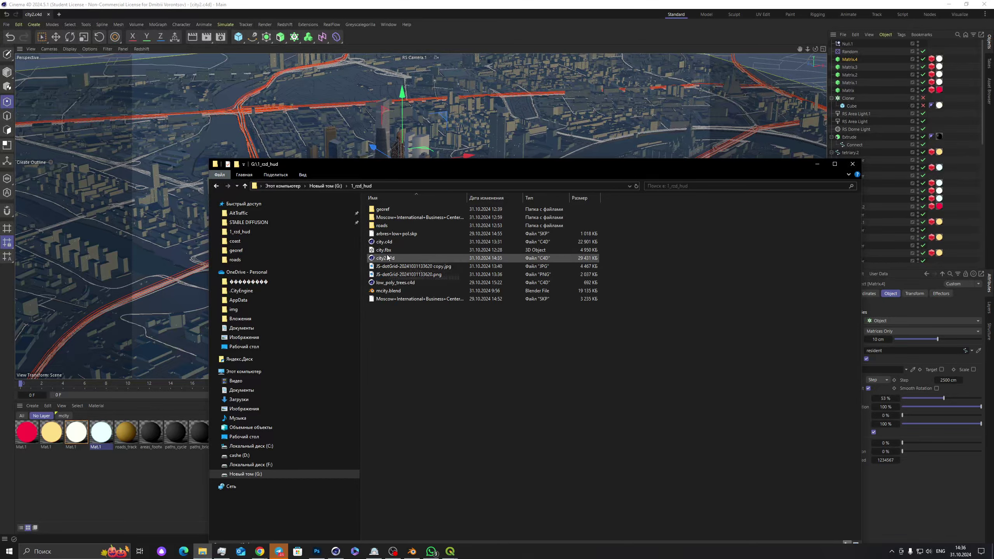
pyautogui.doubleClick(394, 287)
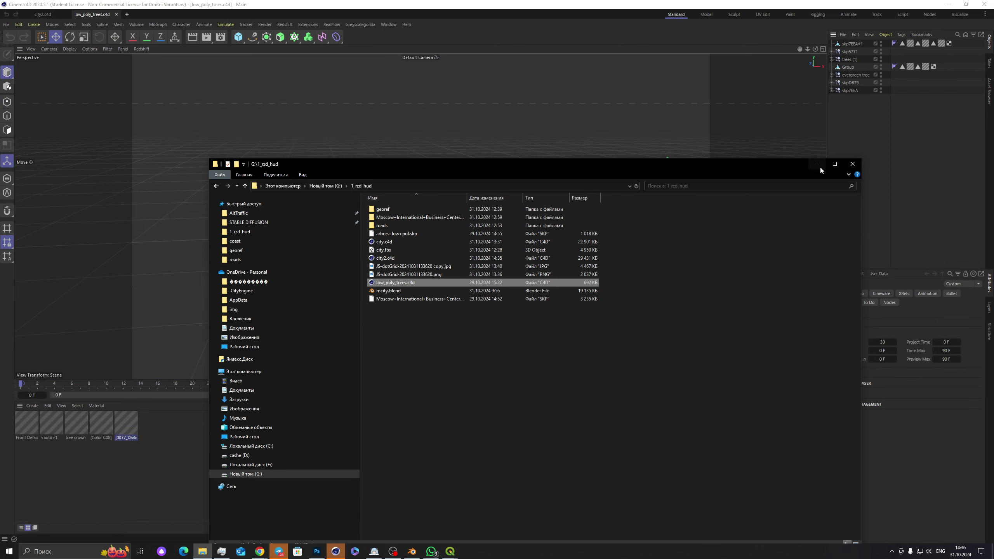
pyautogui.click(818, 165)
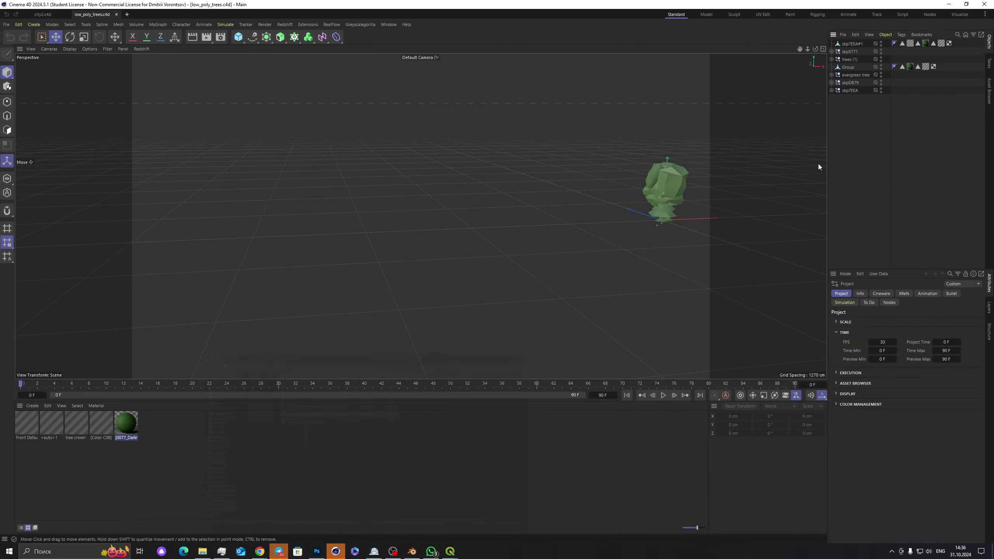
# Step: Try moving the skp7EEA tree aside along the X axis and undo the moves
pyautogui.click(852, 90)
pyautogui.moveTo(802, 48); pyautogui.dragTo(593, 52)
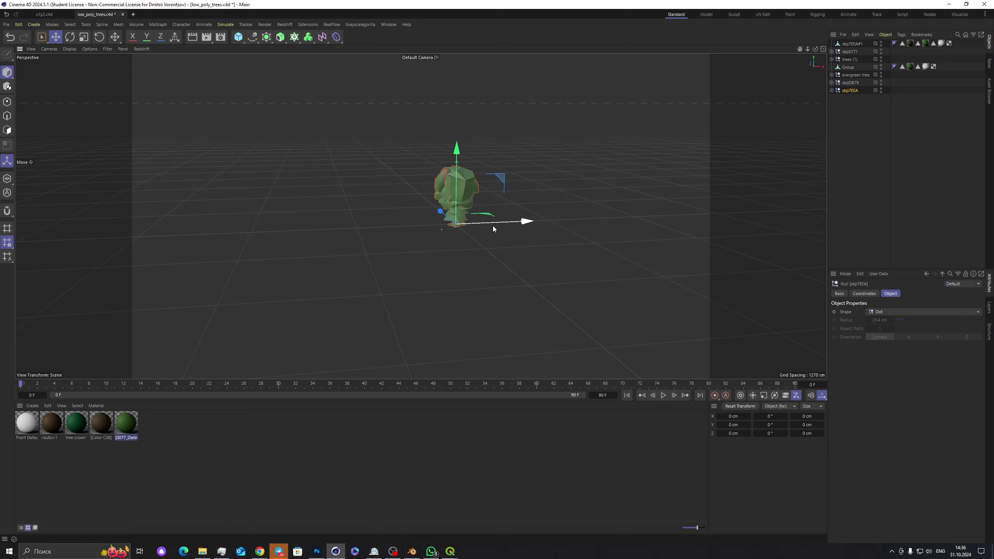
pyautogui.moveTo(495, 222); pyautogui.dragTo(559, 218)
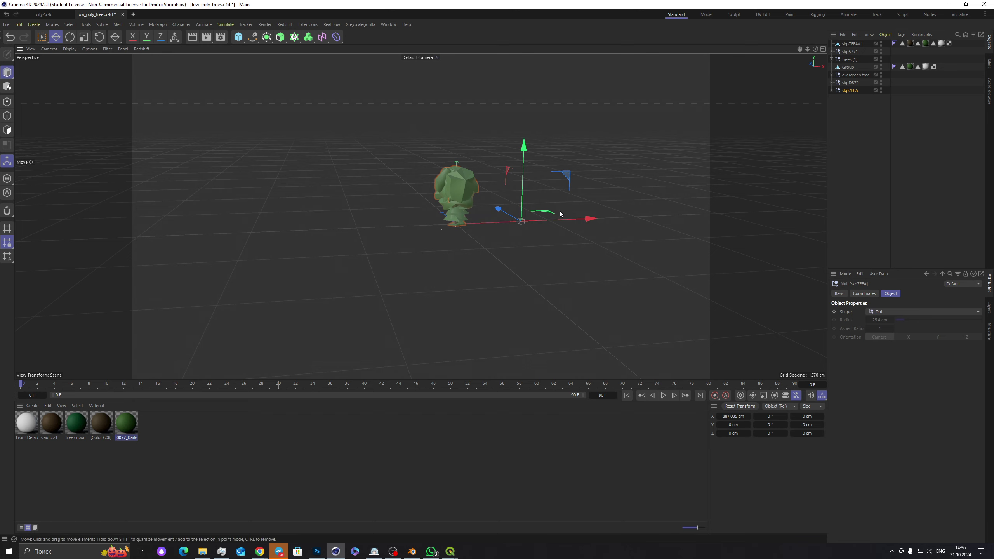
pyautogui.hotkey('ctrl', 'z')
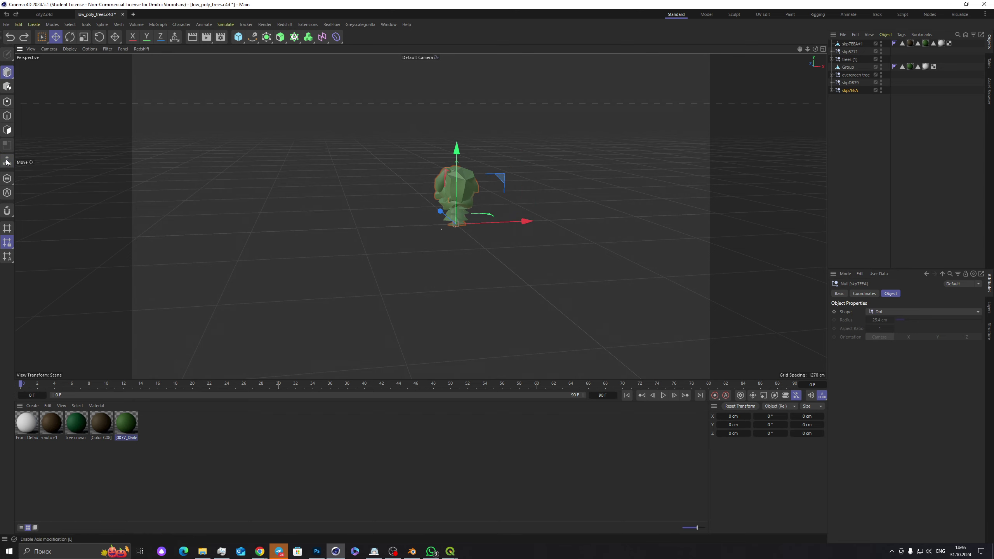
pyautogui.scroll(1, 348, 188)
pyautogui.moveTo(517, 230); pyautogui.dragTo(591, 230)
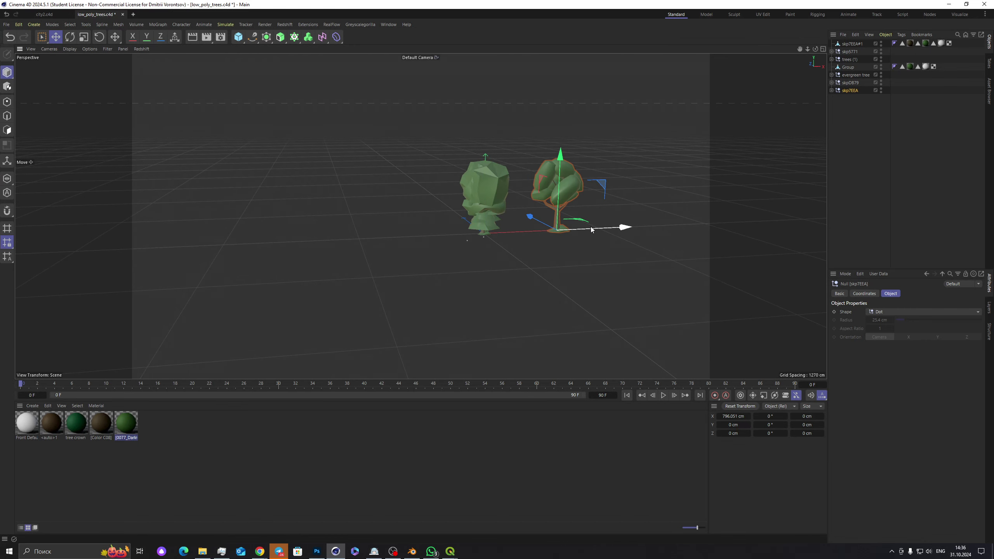
pyautogui.hotkey('ctrl', 'z')
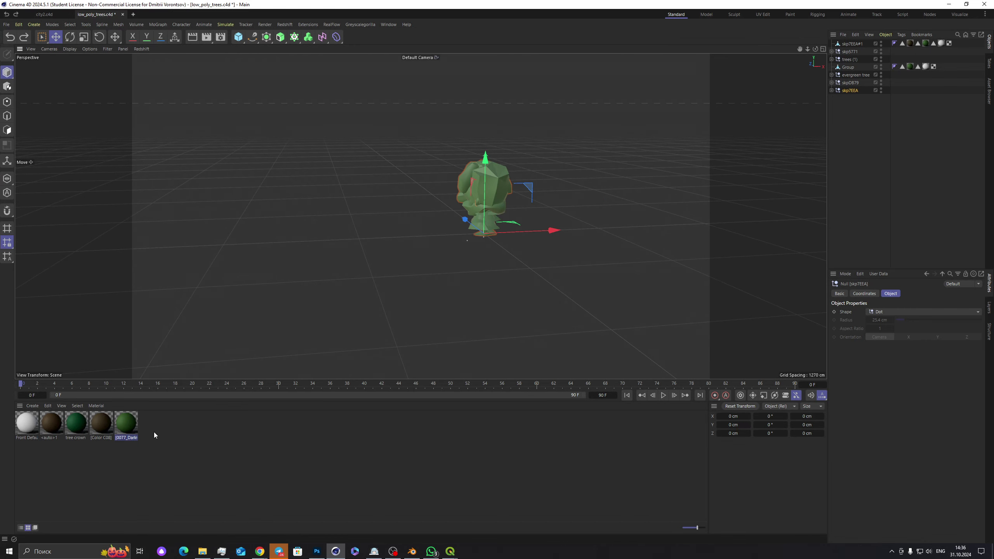
# Step: Add a cube as a size reference at the trees and compare their sizes in the front view
pyautogui.moveTo(815, 49); pyautogui.dragTo(815, 48)
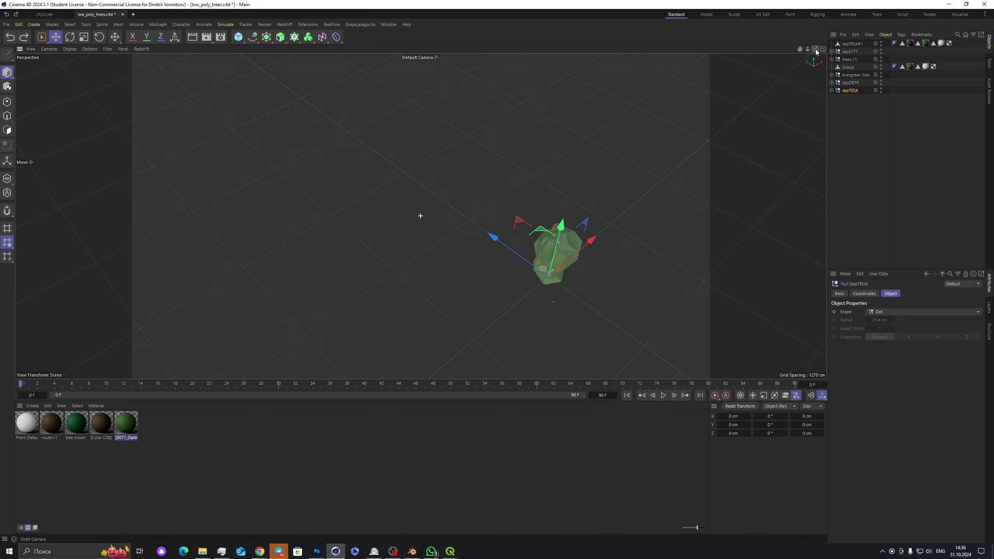
pyautogui.click(239, 37)
pyautogui.middleClick(534, 159)
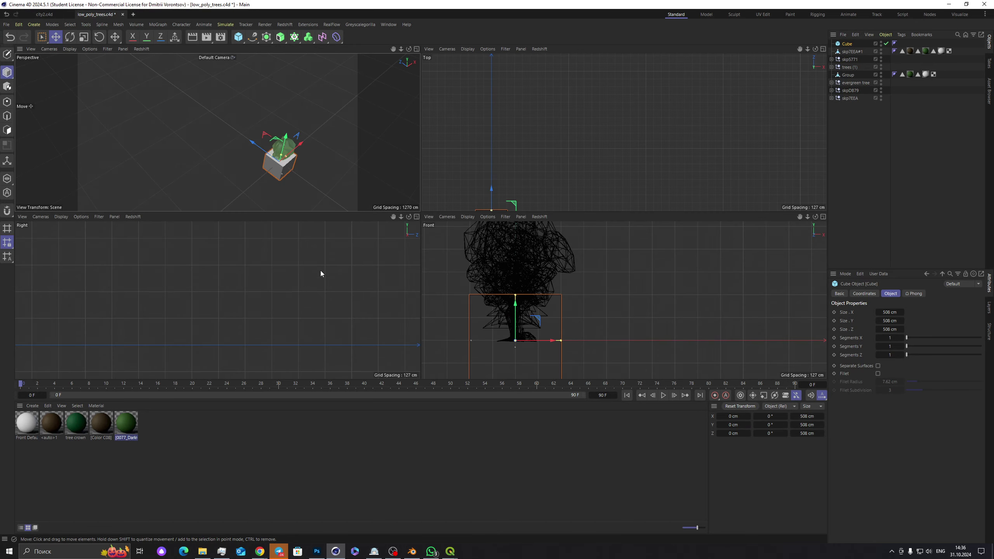
pyautogui.middleClick(320, 270)
pyautogui.middleClick(536, 267)
pyautogui.middleClick(483, 282)
pyautogui.scroll(-3, 307, 278)
pyautogui.scroll(3, 345, 269)
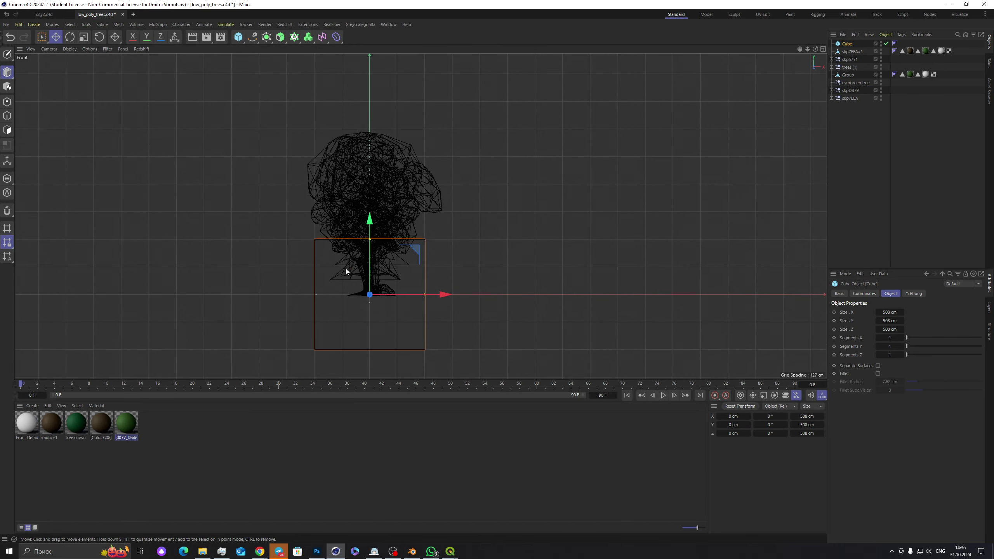
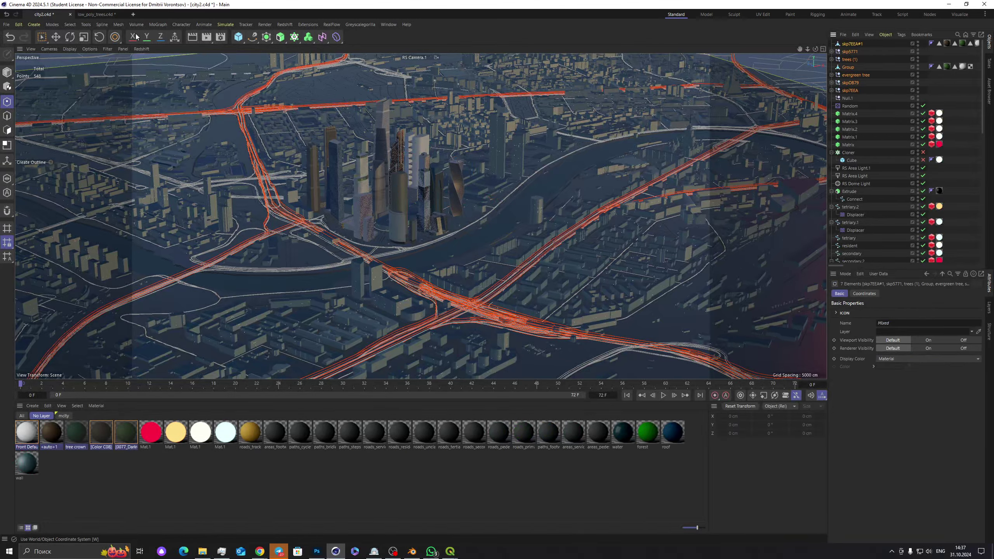
# Step: Locate the map_32.osm_forest mesh in the city2 scene and add a MoGraph Matrix object
pyautogui.scroll(-2, 867, 191)
pyautogui.scroll(-8, 866, 191)
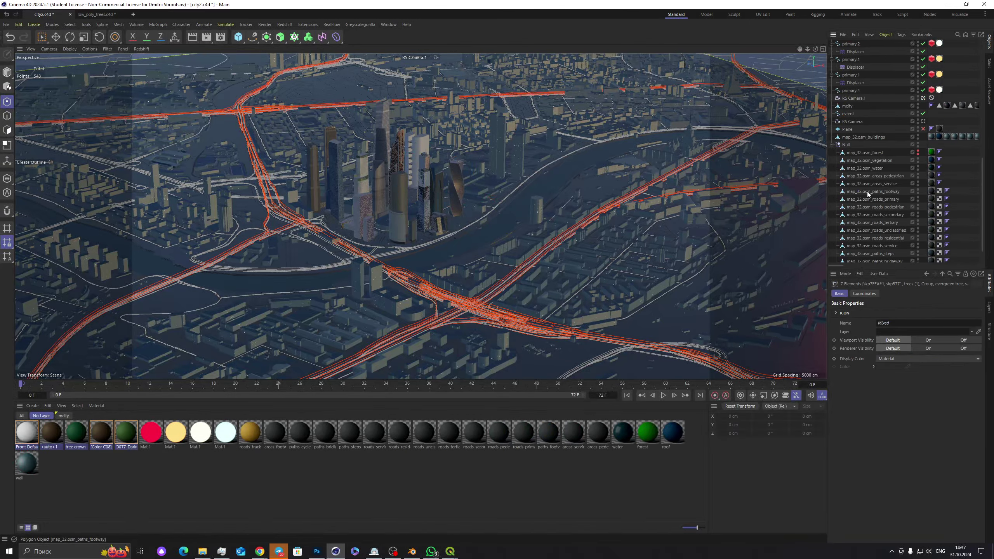
pyautogui.click(865, 152)
pyautogui.click(919, 153)
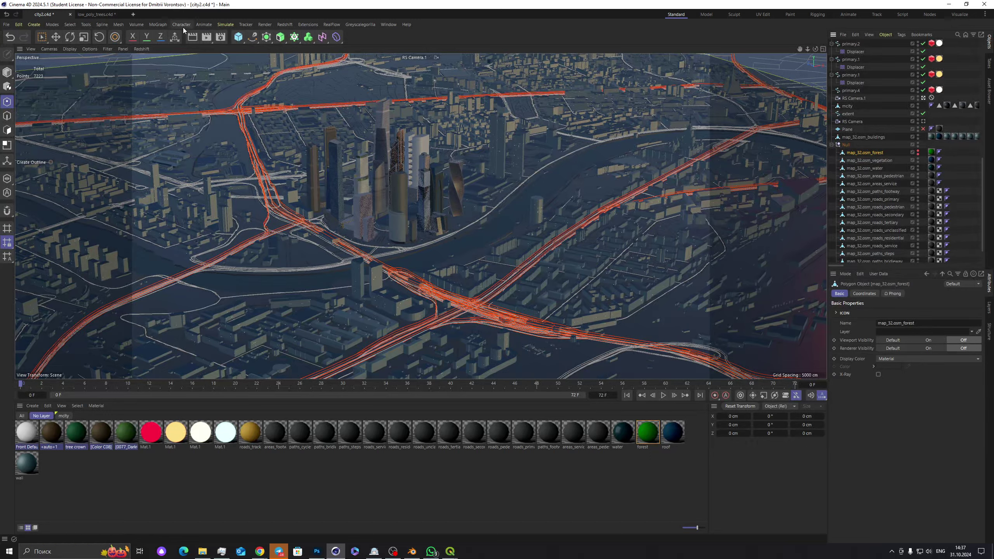
pyautogui.click(157, 25)
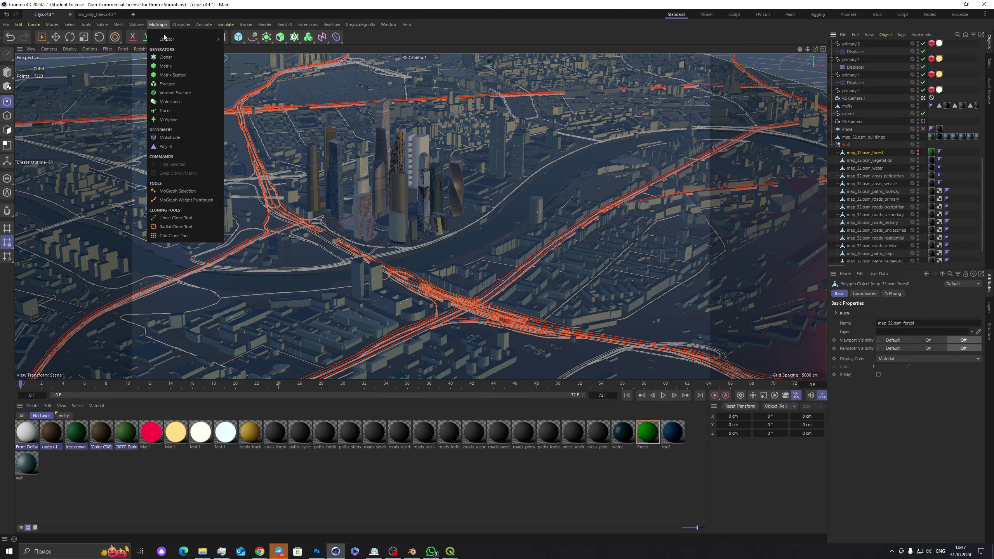
pyautogui.click(176, 66)
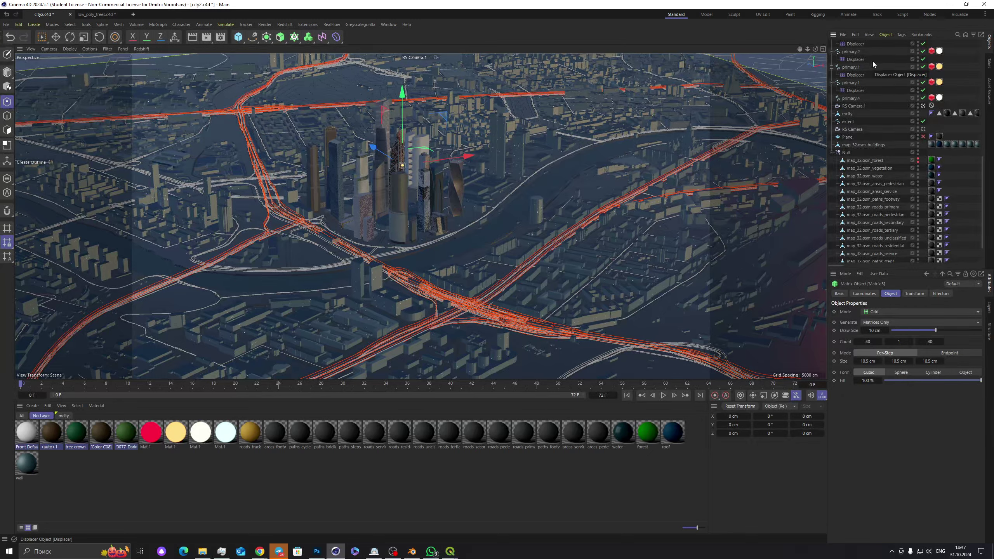
# Step: Switch the new matrix to Object mode and assign map_32.osm_forest as its distribution object
pyautogui.scroll(10, 862, 62)
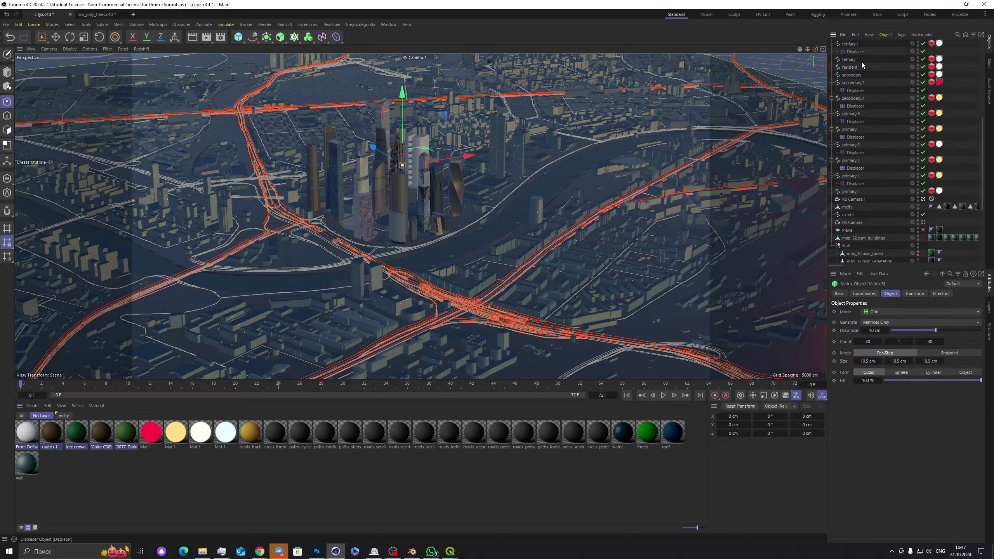
pyautogui.click(901, 310)
pyautogui.click(900, 322)
pyautogui.scroll(-10, 892, 208)
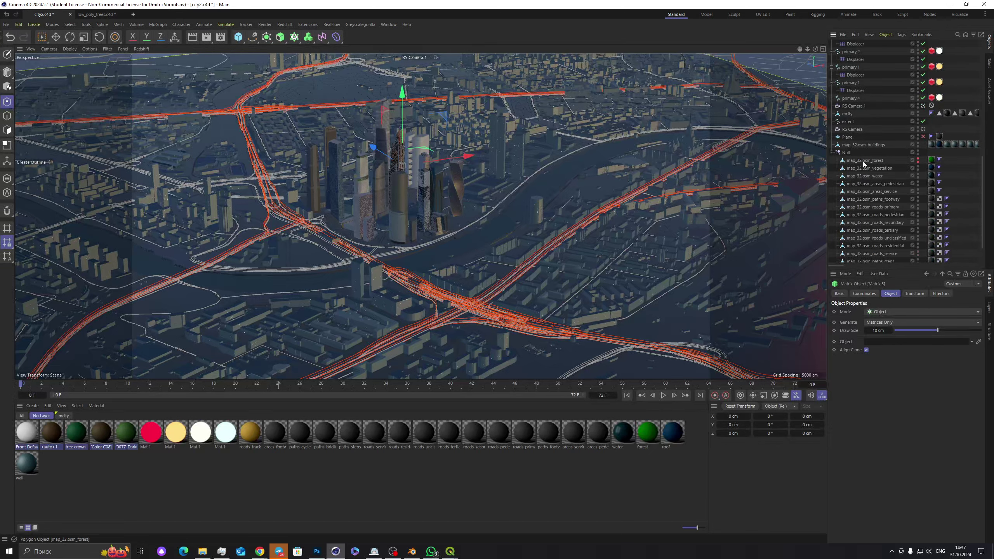
pyautogui.moveTo(863, 162); pyautogui.dragTo(904, 341)
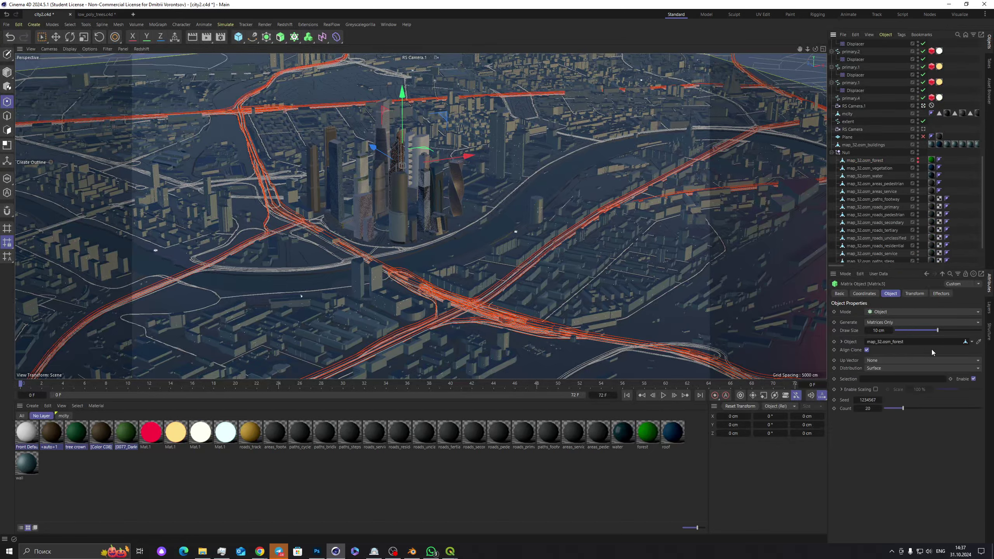
# Step: Turn off Align Clone for the forest matrix, keep the Surface distribution and set the count to 22000
pyautogui.click(868, 350)
pyautogui.click(884, 361)
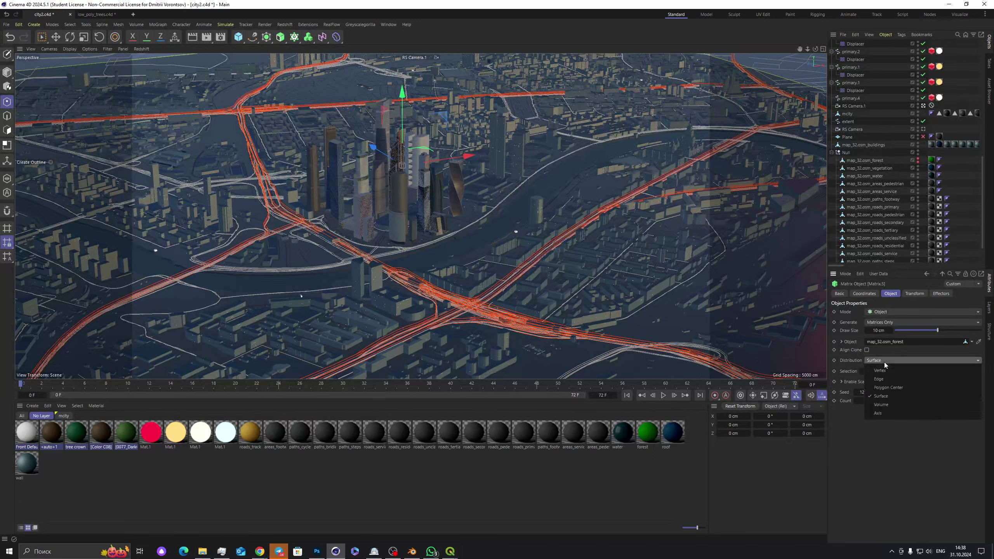
pyautogui.click(886, 361)
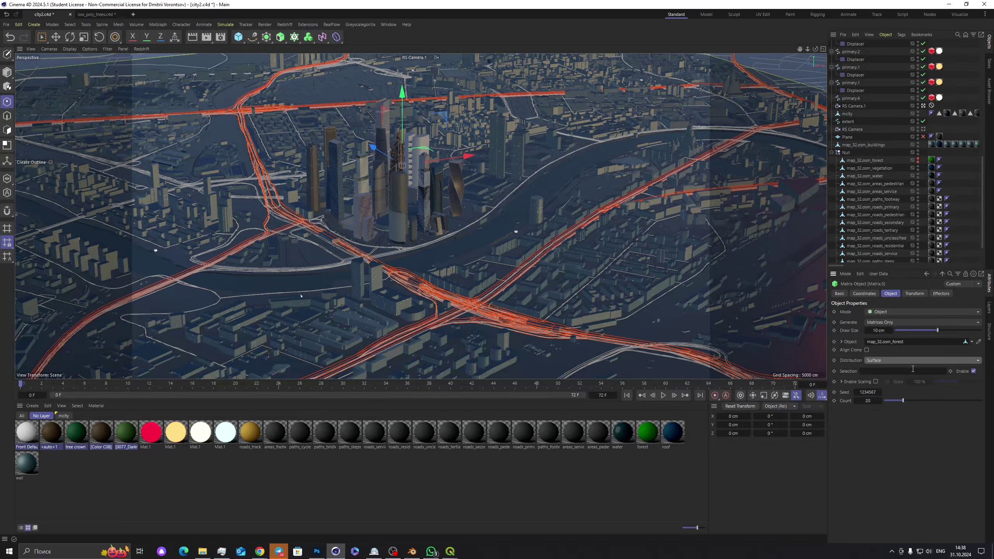
pyautogui.click(876, 402)
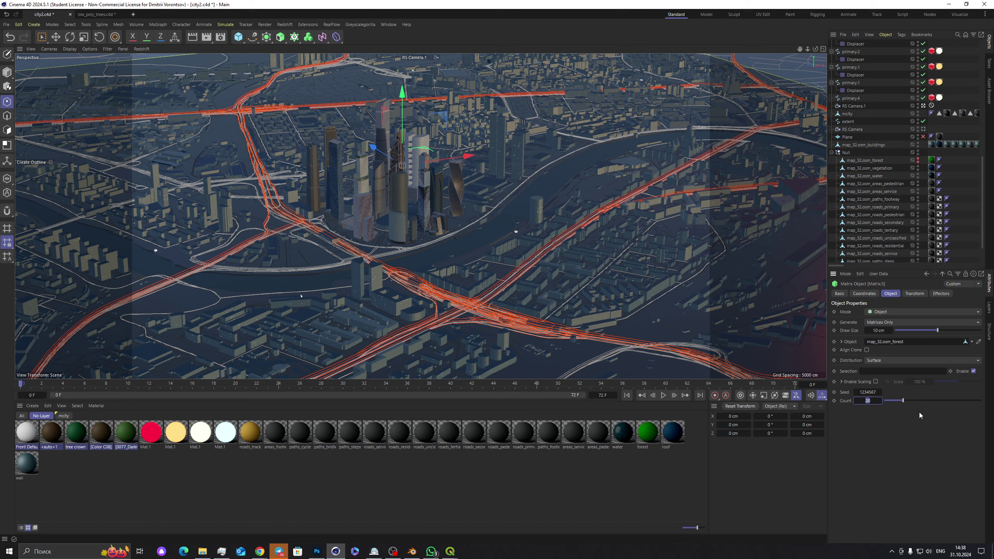
pyautogui.write('2200')
pyautogui.press('Return')
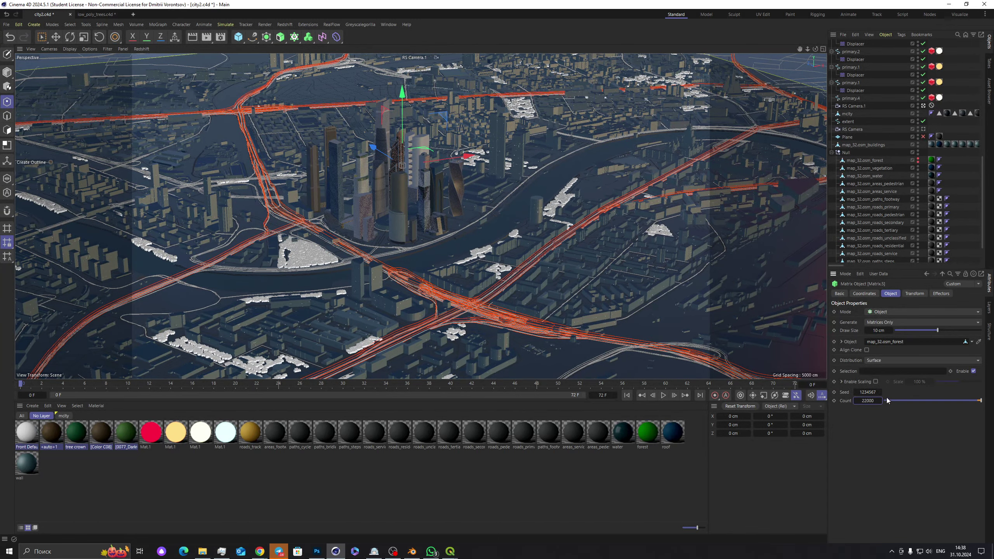
# Step: Add an RS Object tag to Matrix.5 and set its particle mode to Custom Objects
pyautogui.scroll(10, 862, 69)
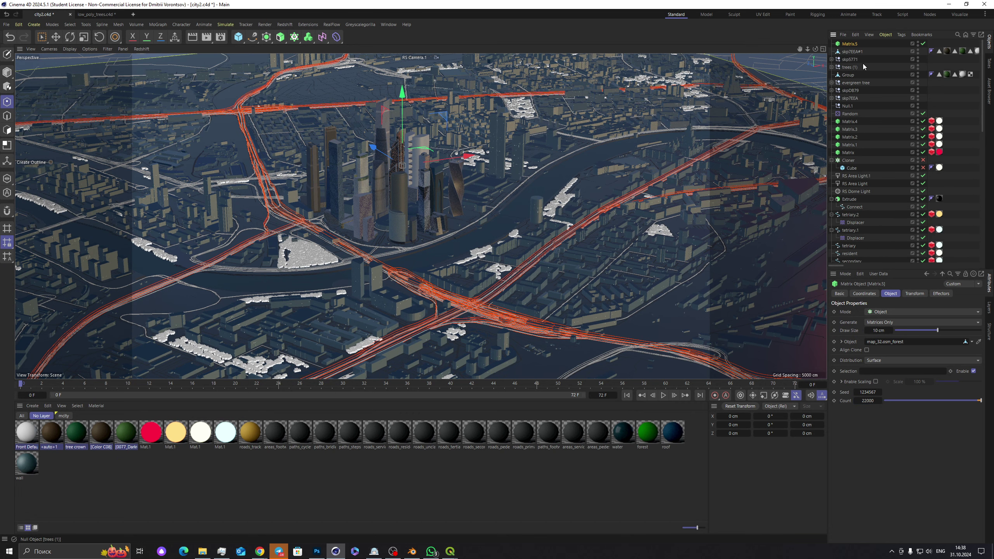
pyautogui.rightClick(849, 45)
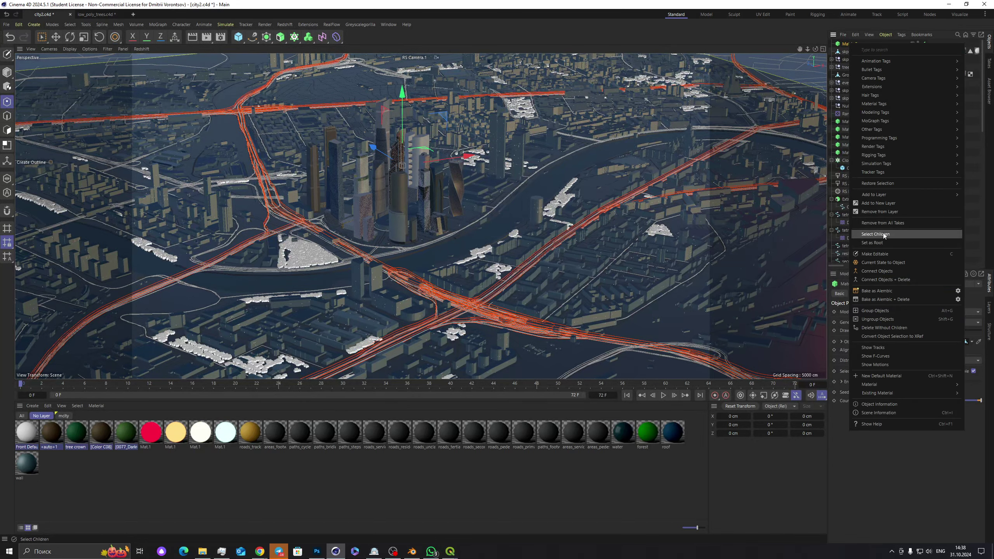
pyautogui.moveTo(881, 147)
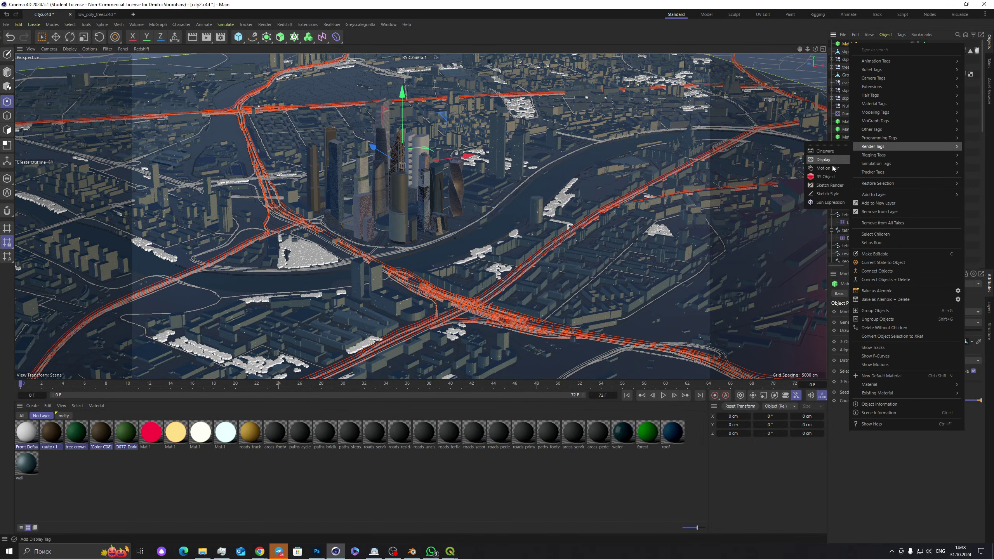
pyautogui.click(826, 177)
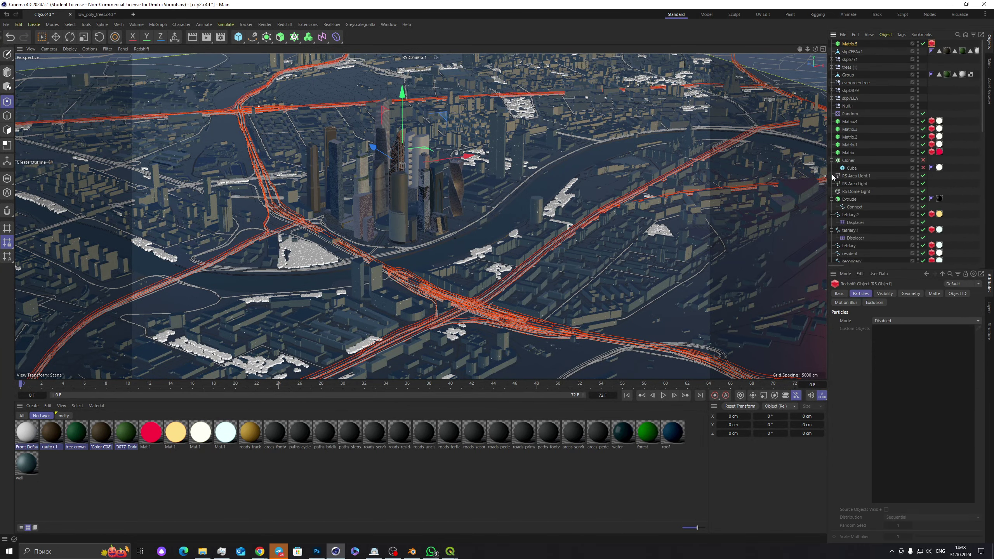
pyautogui.click(892, 319)
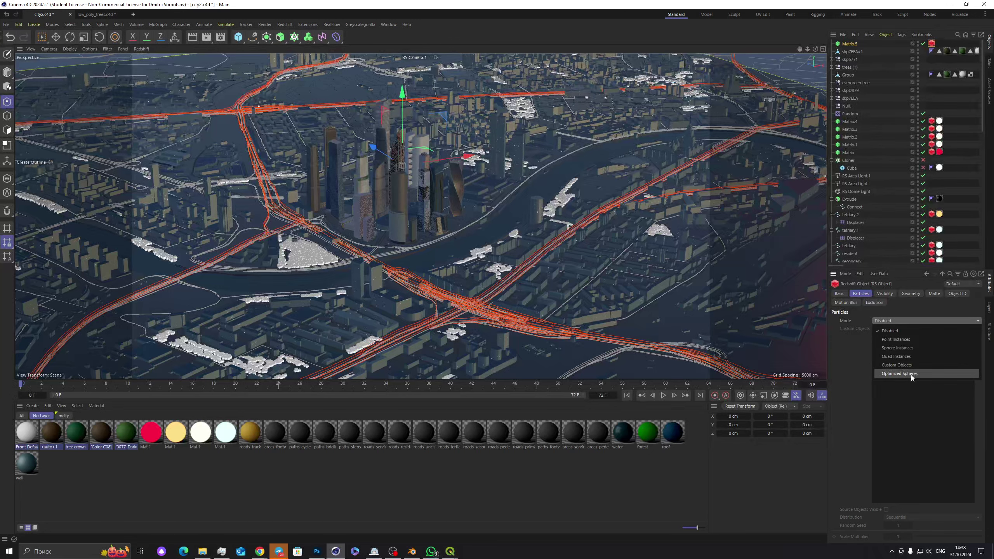
pyautogui.click(920, 365)
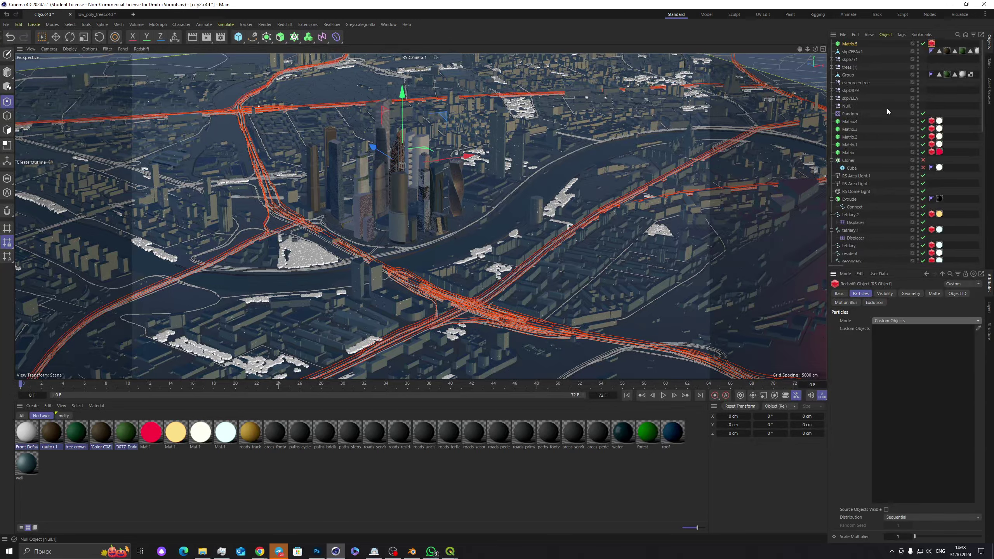
# Step: Add the seven tree objects from skp7EEA#1 through skp7EEA to the forest matrix's Custom Objects and save the scene
pyautogui.moveTo(854, 53); pyautogui.dragTo(851, 98)
pyautogui.click(931, 44)
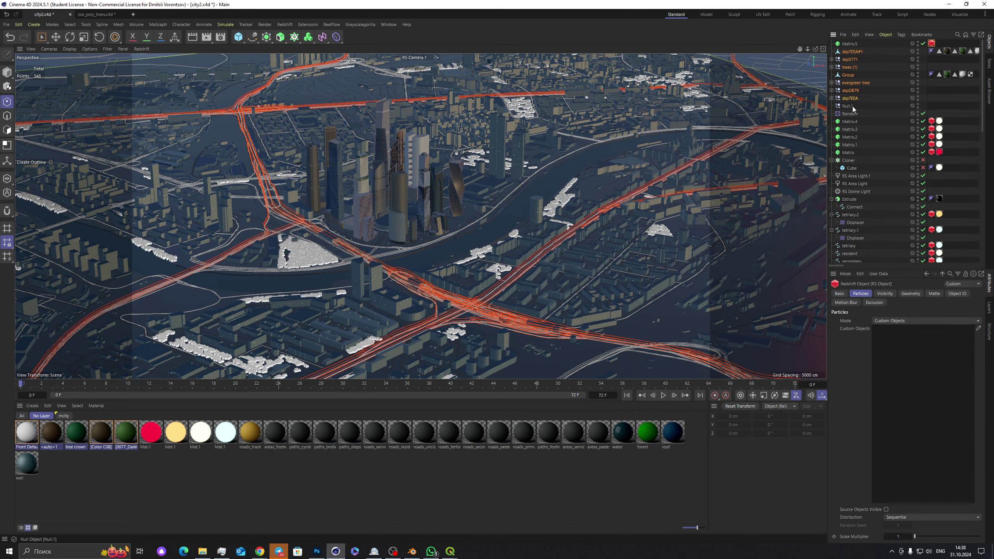
pyautogui.moveTo(852, 98); pyautogui.dragTo(915, 372)
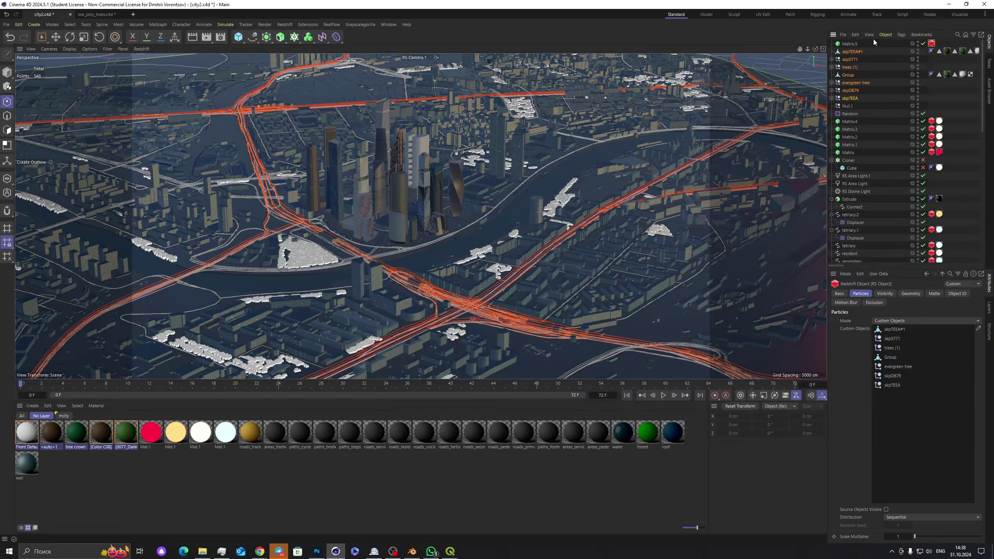
pyautogui.click(7, 24)
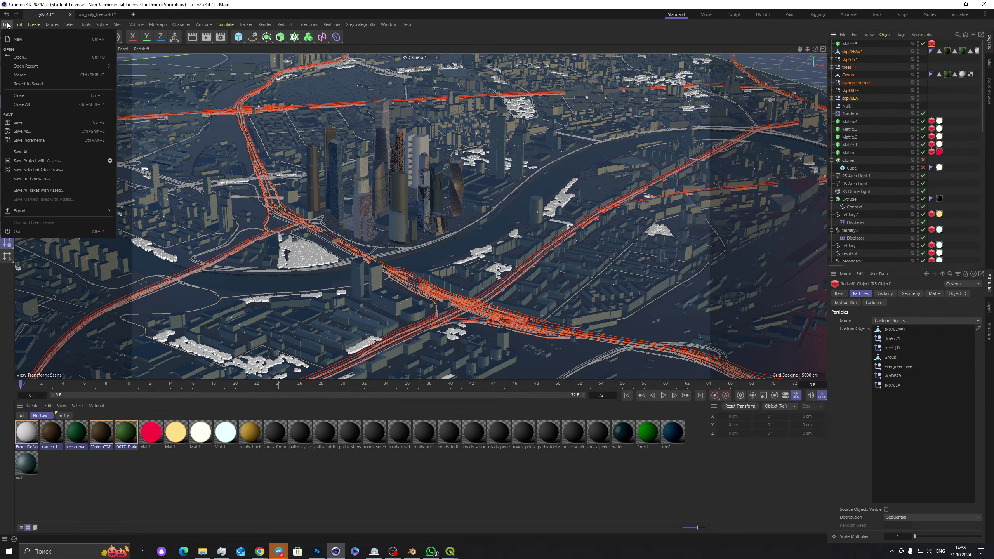
pyautogui.click(28, 123)
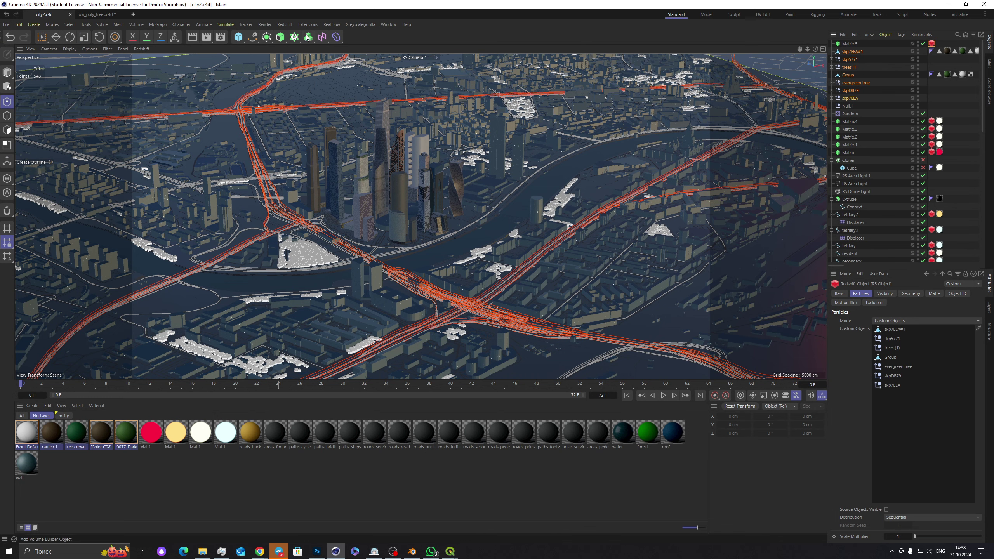
# Step: Open the Redshift RenderView and start an interactive render of the city with the scattered trees
pyautogui.click(284, 24)
pyautogui.click(538, 180)
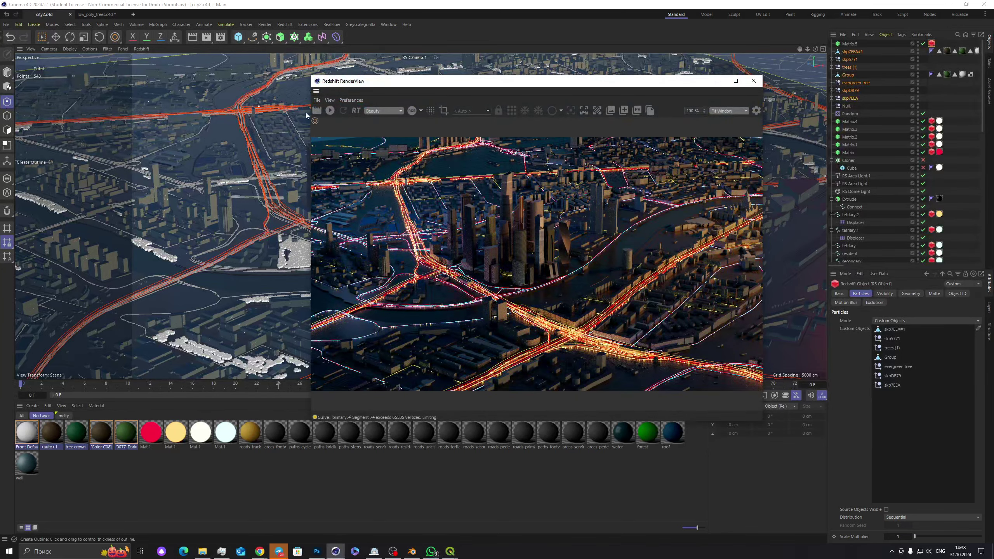
pyautogui.click(331, 110)
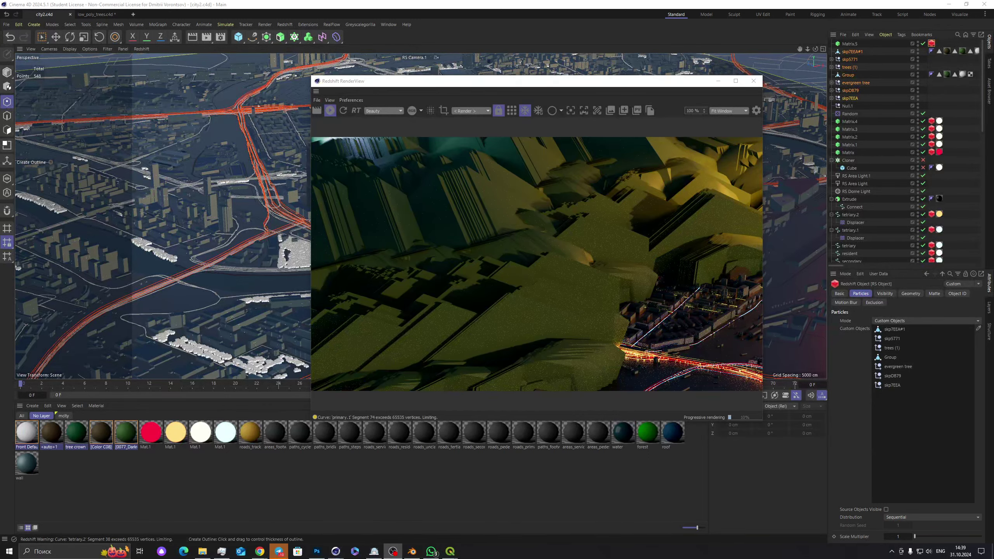
pyautogui.moveTo(597, 84); pyautogui.dragTo(478, 61)
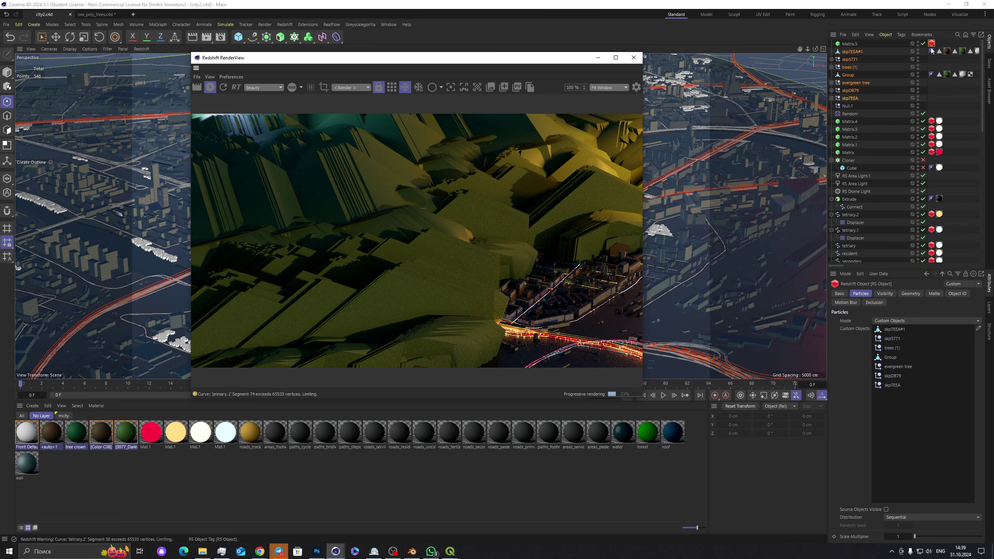
# Step: Try scale multipliers of 0.1 and 0.02 for the custom tree objects on Matrix.5
pyautogui.click(923, 43)
pyautogui.click(899, 537)
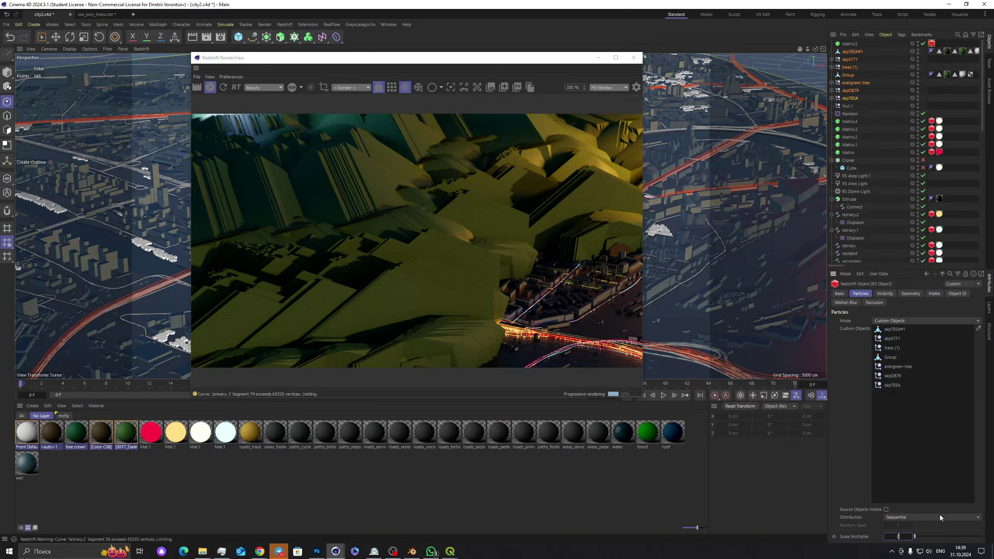
pyautogui.press('Return')
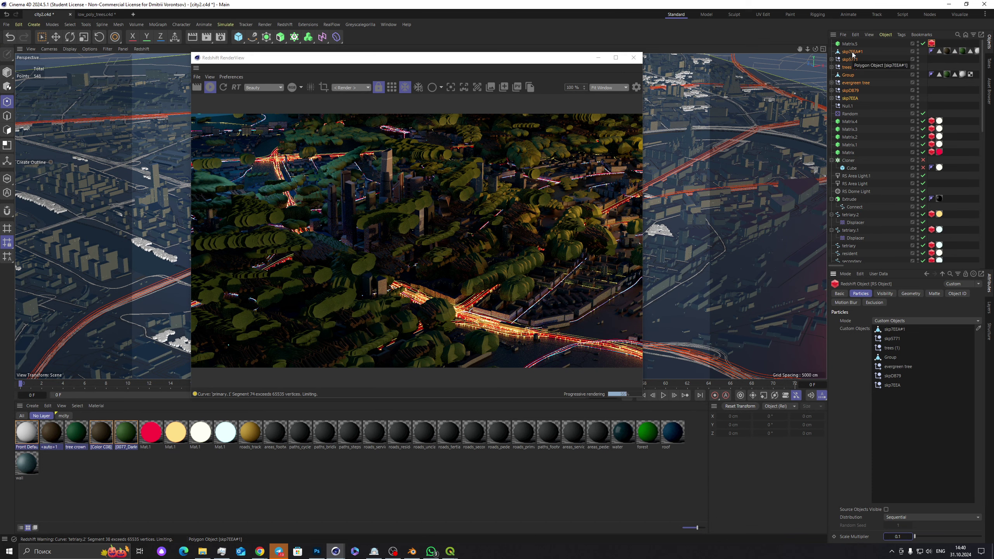
pyautogui.click(896, 536)
pyautogui.write('0.0')
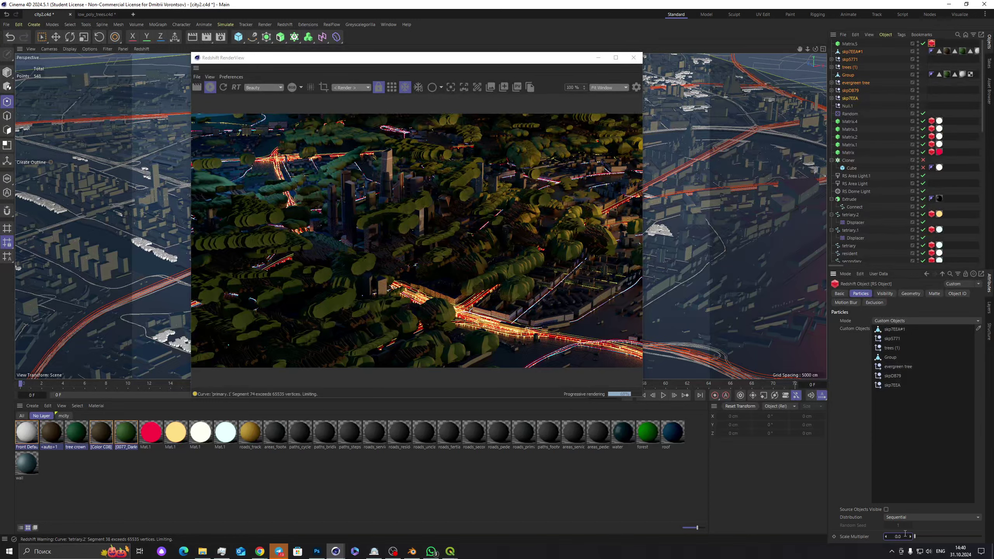
pyautogui.write('2')
pyautogui.press('Return')
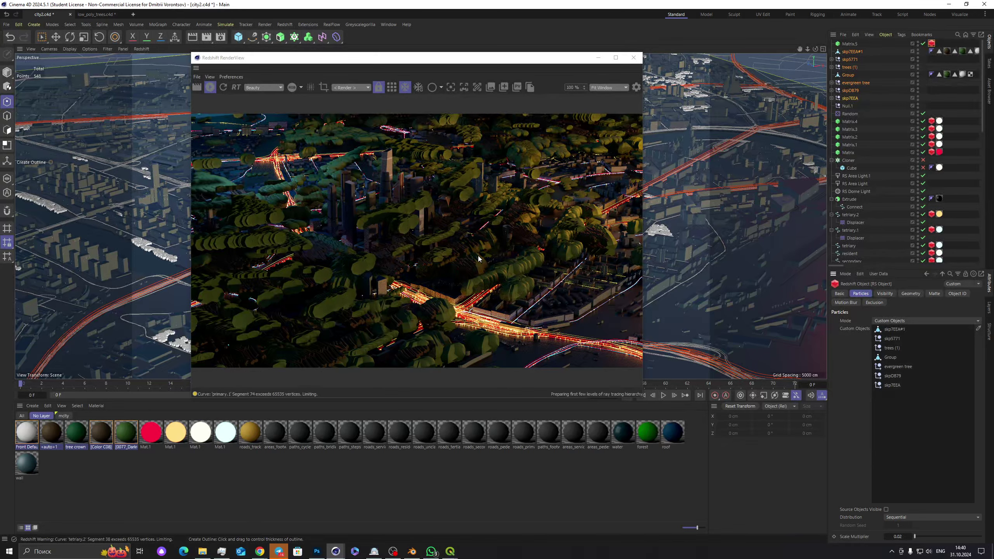
# Step: Set the scale multiplier of the forest matrix's custom tree objects to 0.01
pyautogui.doubleClick(898, 536)
pyautogui.write('0.0')
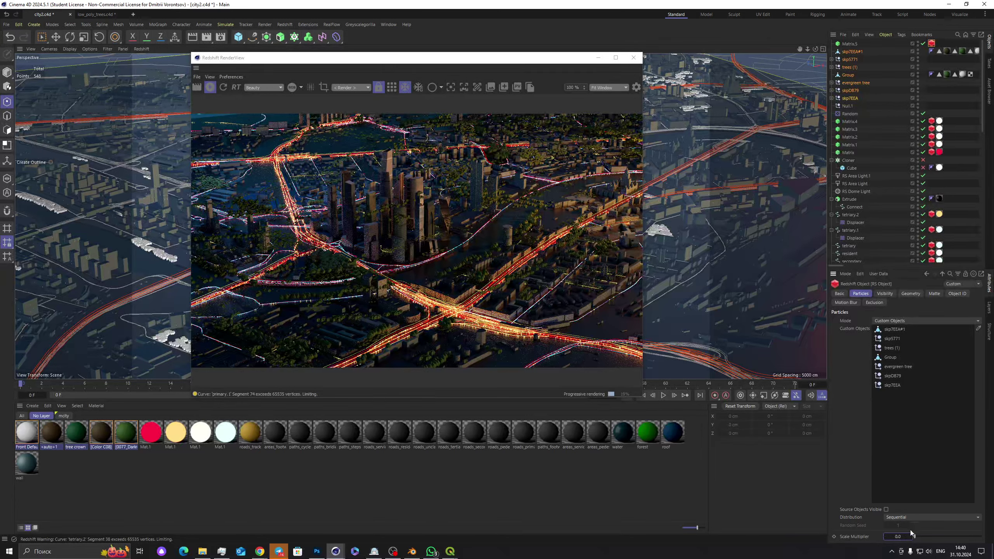
pyautogui.press('Return')
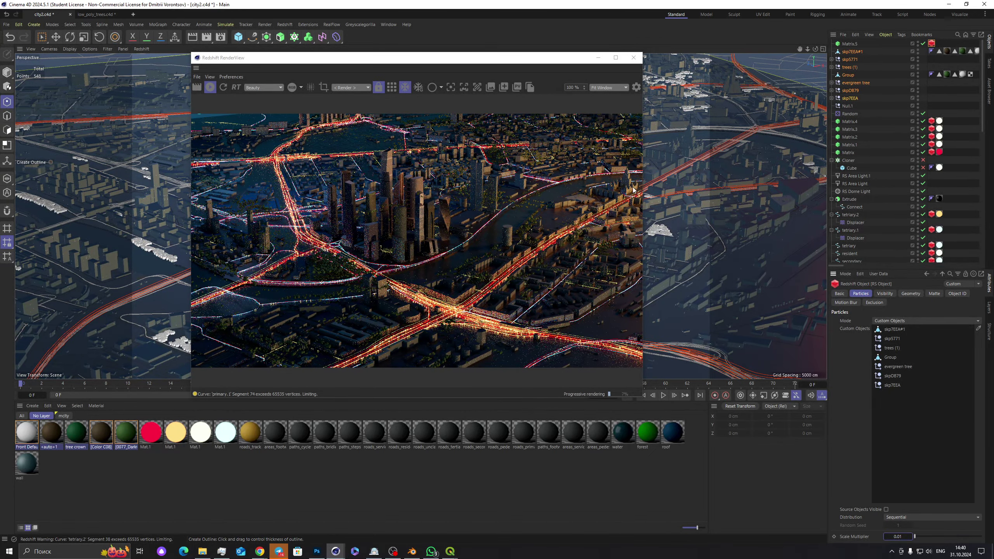
# Step: Set the Matrix.5 count to 32000 for denser forest areas
pyautogui.click(849, 44)
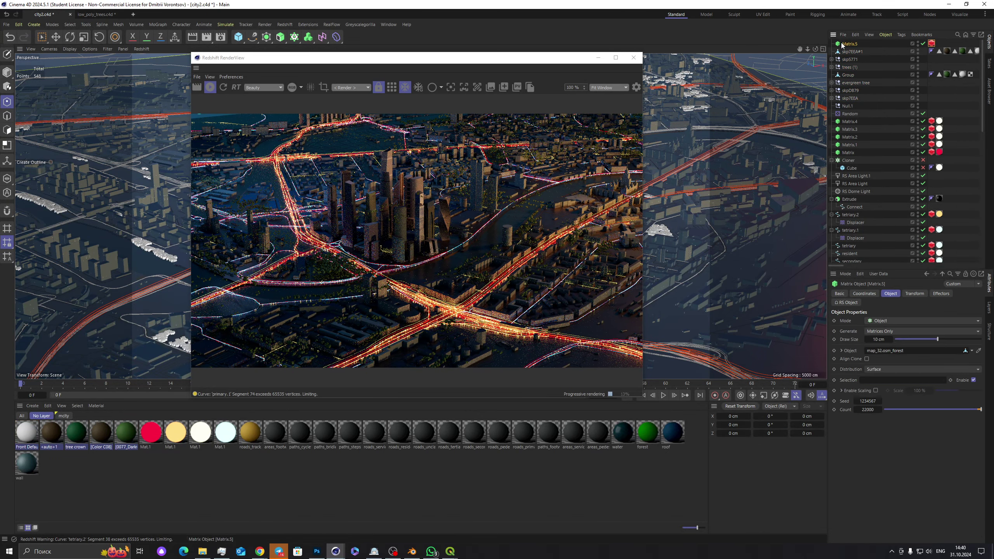
pyautogui.click(867, 409)
pyautogui.click(866, 412)
pyautogui.moveTo(861, 409); pyautogui.dragTo(866, 419)
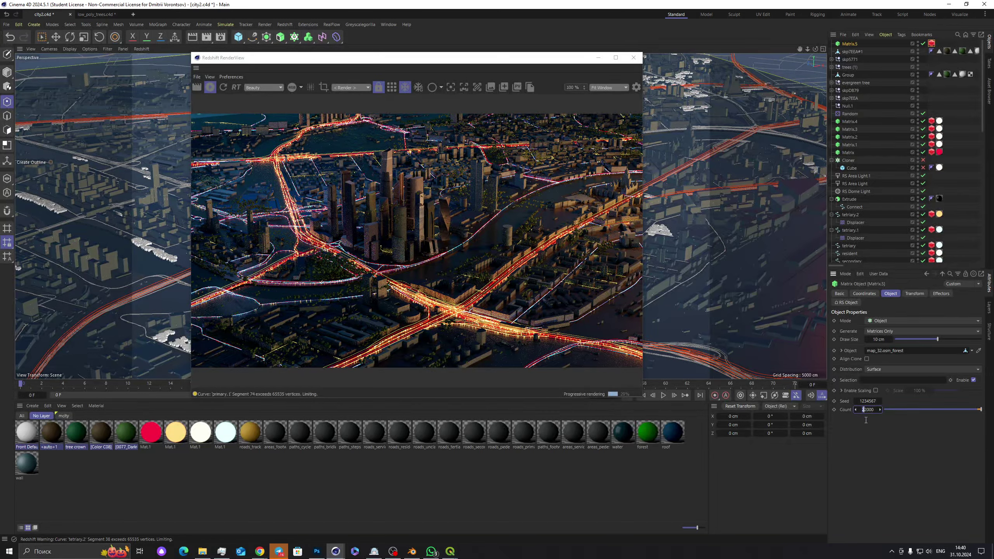
pyautogui.write('3')
pyautogui.press('Return')
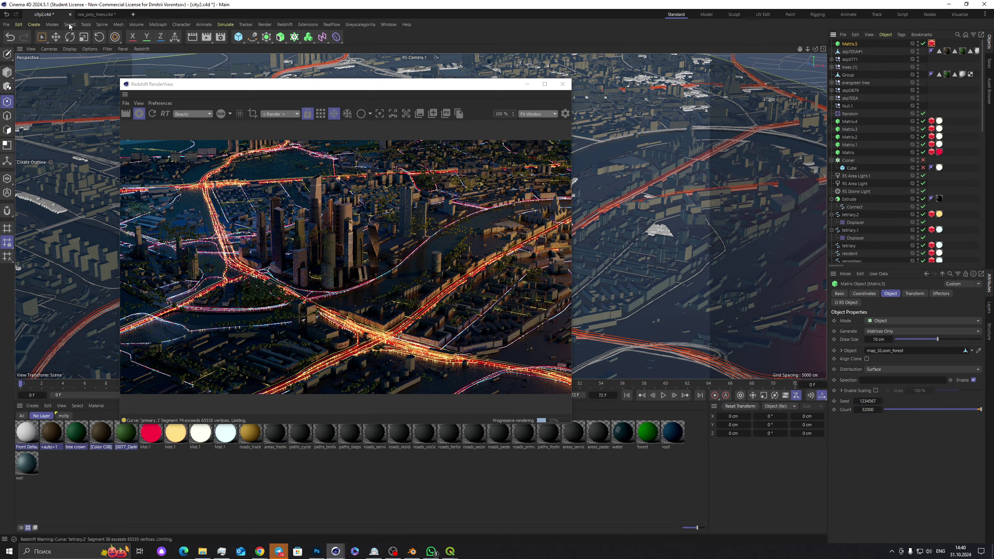
# Step: Add a MoGraph Random effector to Matrix.5 and display its transform parameters
pyautogui.click(158, 24)
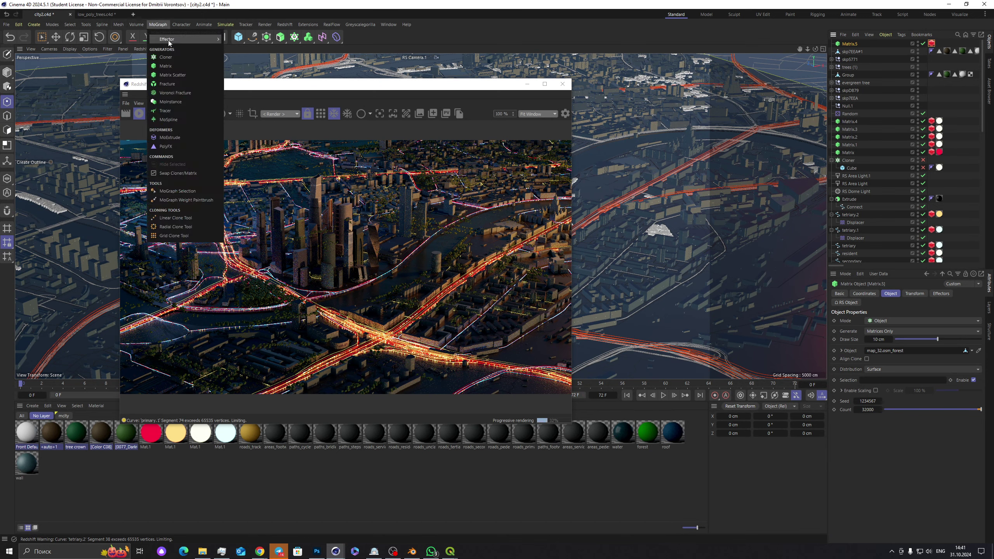
pyautogui.moveTo(169, 42)
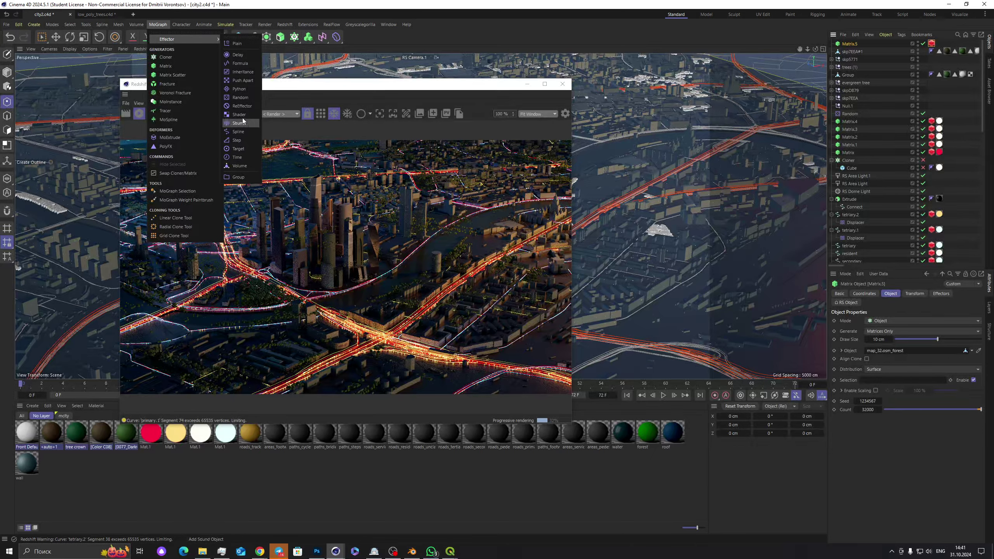
pyautogui.click(240, 97)
pyautogui.click(874, 294)
pyautogui.click(917, 294)
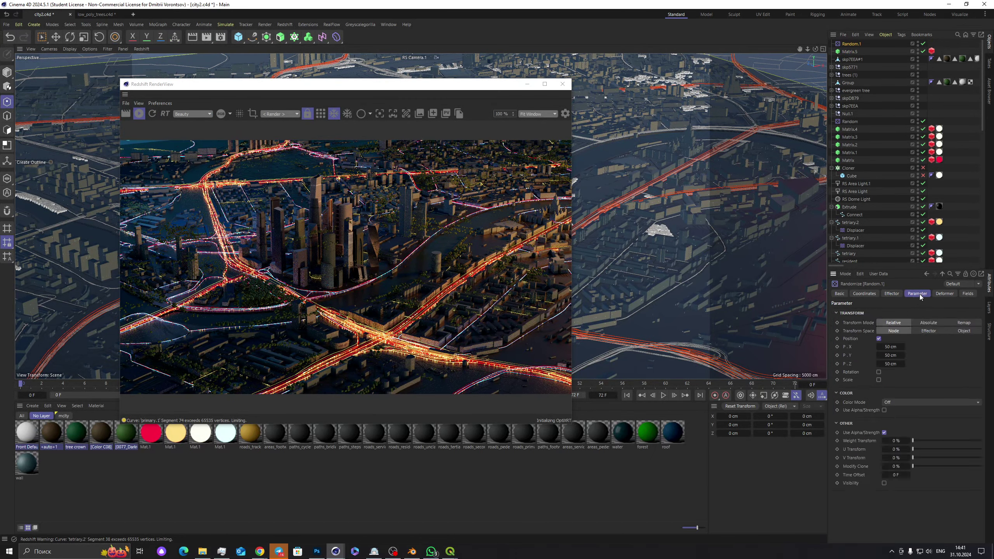
# Step: Turn off position variation in the new Random effector and randomise the heading rotation by 360°
pyautogui.click(879, 339)
pyautogui.click(879, 347)
pyautogui.click(898, 355)
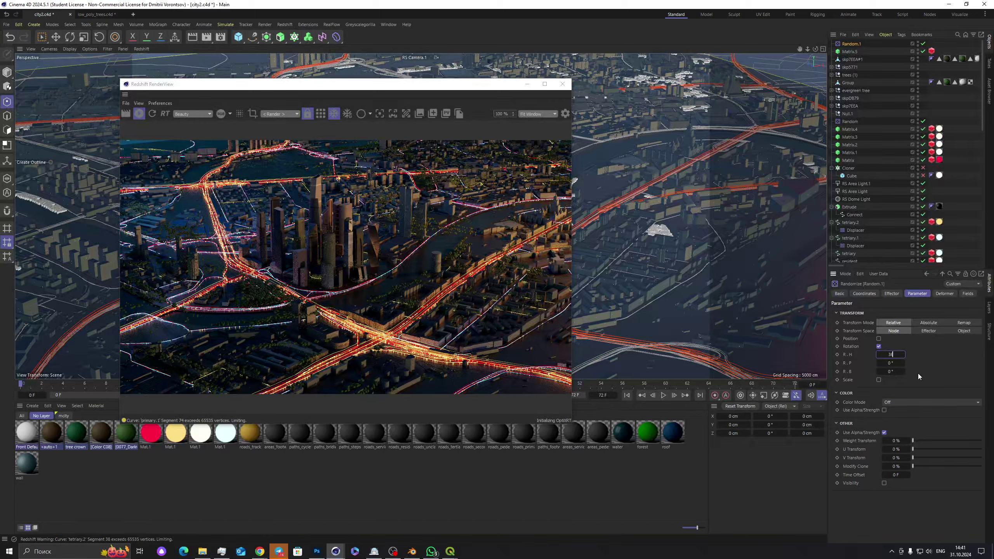
pyautogui.write('360')
pyautogui.press('Return')
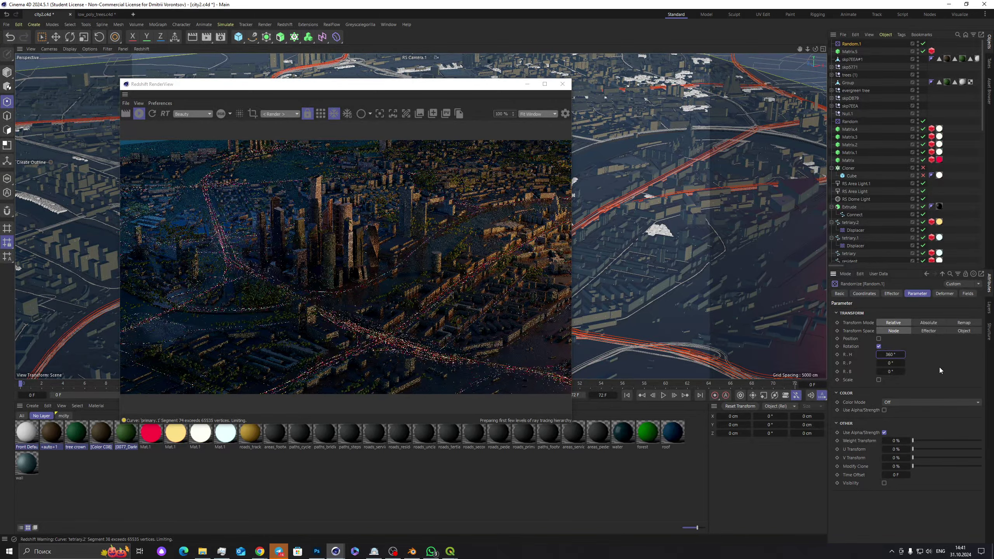
# Step: Enable uniform scale variation in the new Random effector and set its scale to about 0.79
pyautogui.click(878, 380)
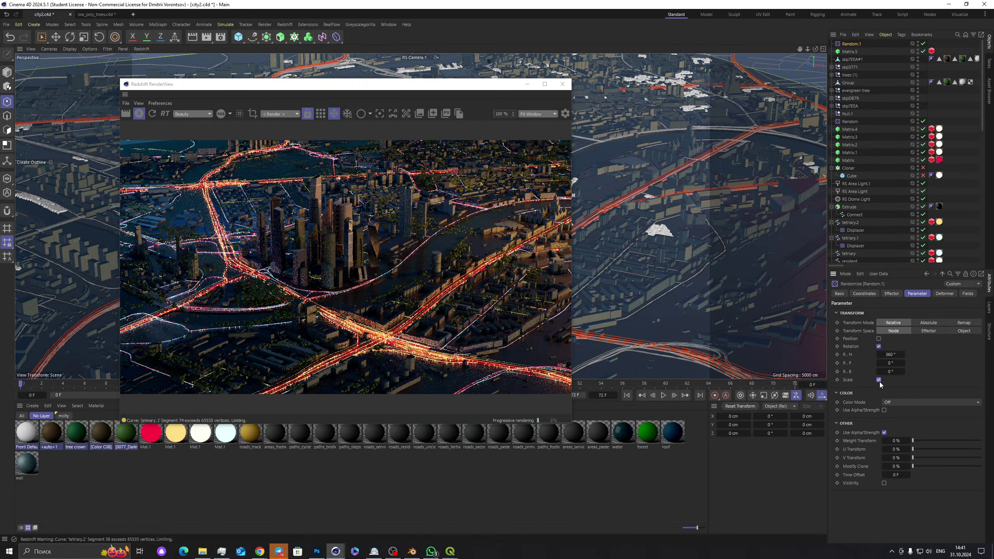
pyautogui.click(878, 388)
pyautogui.moveTo(890, 404); pyautogui.dragTo(900, 403)
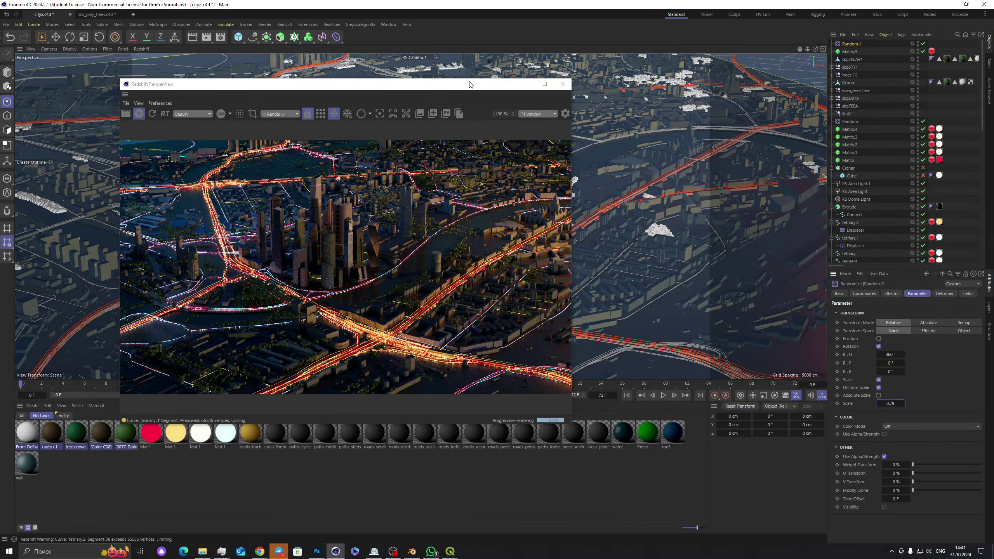
# Step: Set the hair strand thickness to 12 in the RS Object tag of the primary.1 curve just above primary.4
pyautogui.moveTo(451, 93); pyautogui.dragTo(564, 65)
pyautogui.scroll(-2, 466, 203)
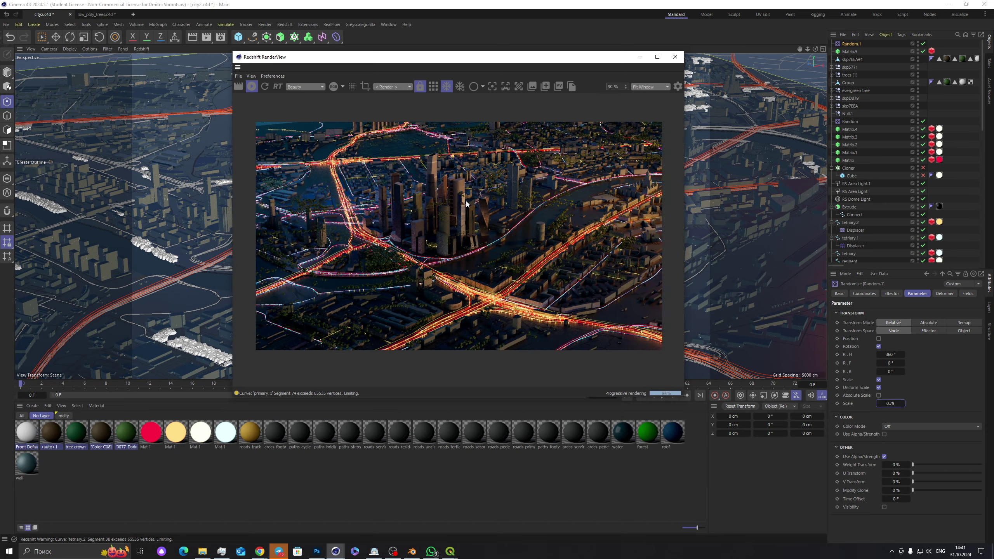
pyautogui.scroll(5, 476, 317)
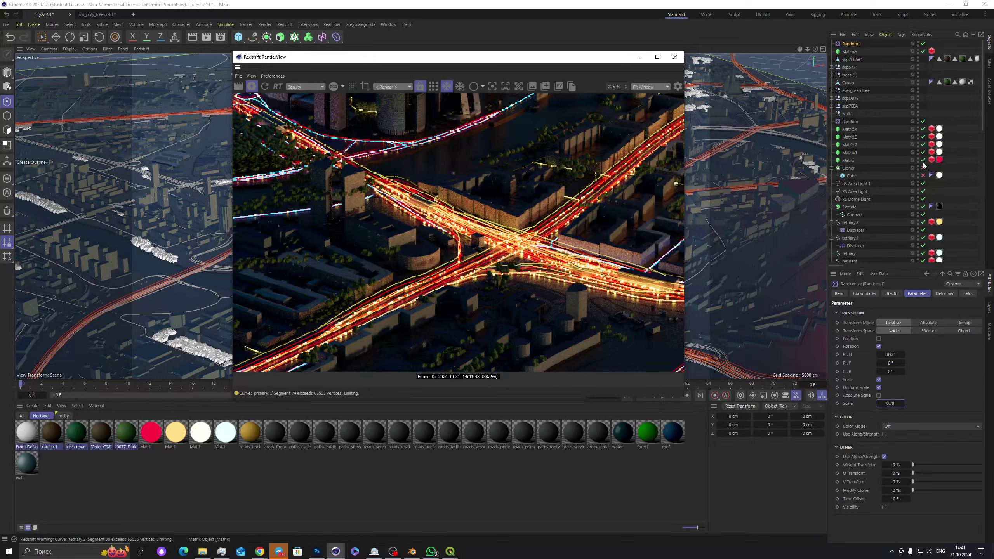
pyautogui.scroll(-4, 899, 183)
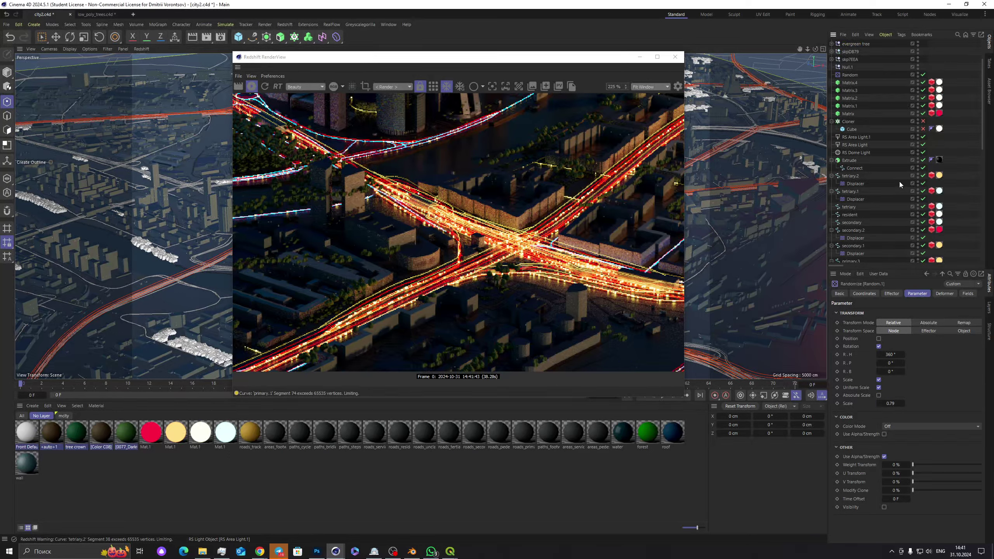
pyautogui.scroll(-2, 899, 183)
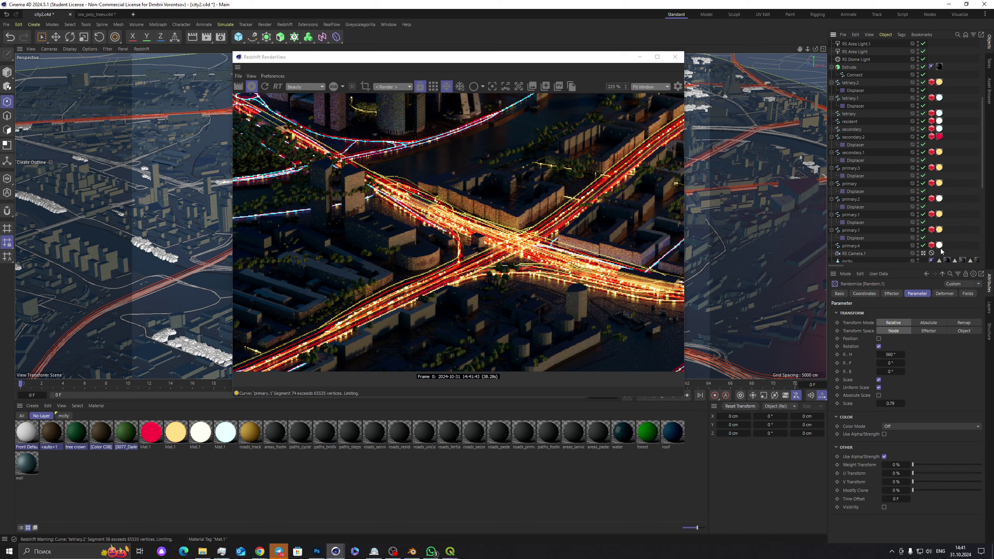
pyautogui.click(932, 230)
pyautogui.click(896, 329)
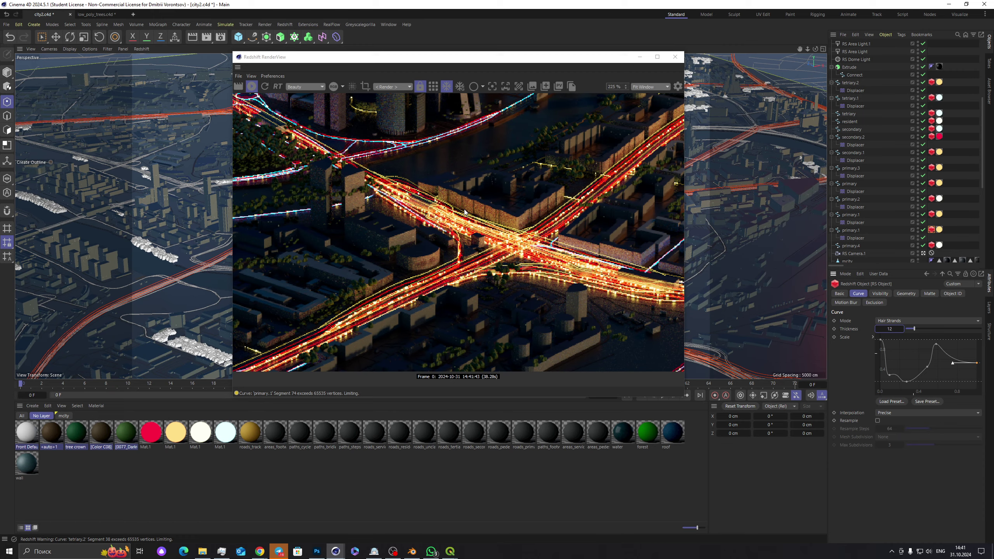
# Step: Examine the rendered trees in the park and along the river near the highway interchange
pyautogui.scroll(-2, 464, 211)
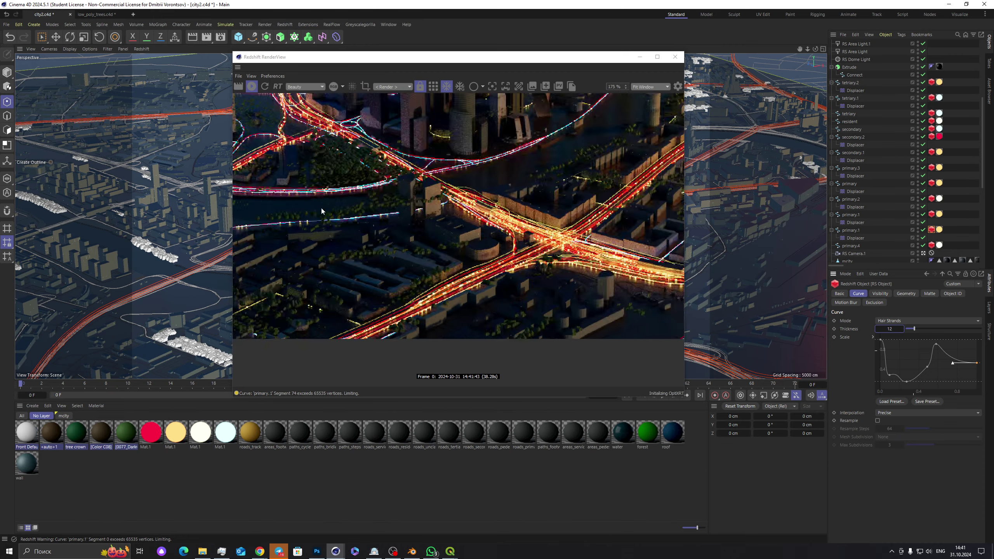
pyautogui.moveTo(320, 212); pyautogui.dragTo(398, 181, button='middle')
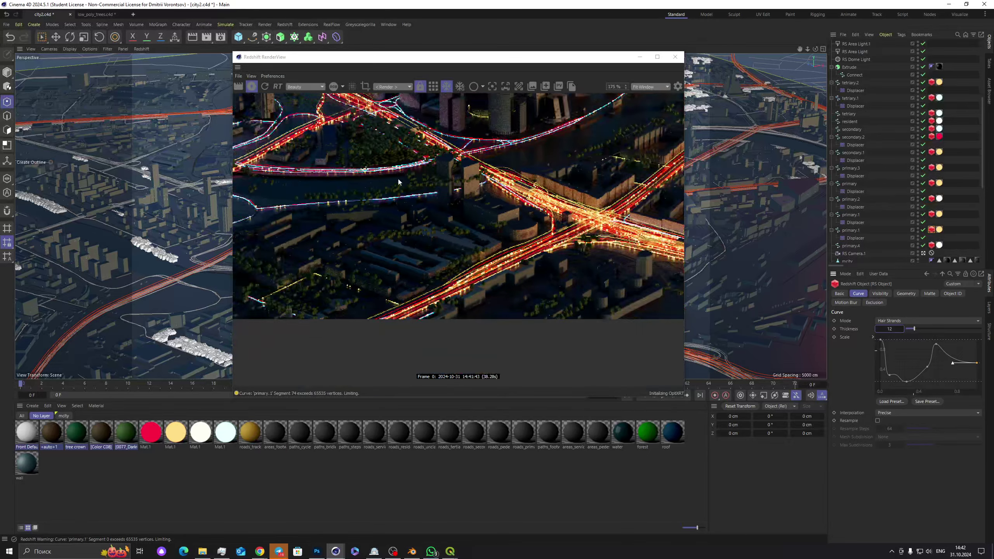
pyautogui.scroll(5, 384, 140)
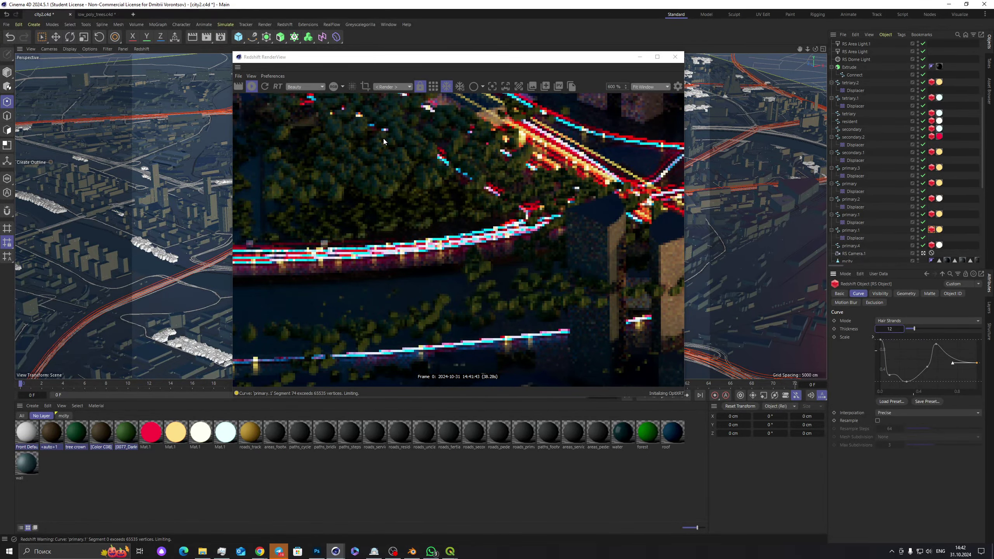
pyautogui.scroll(-2, 384, 139)
pyautogui.scroll(-3, 383, 143)
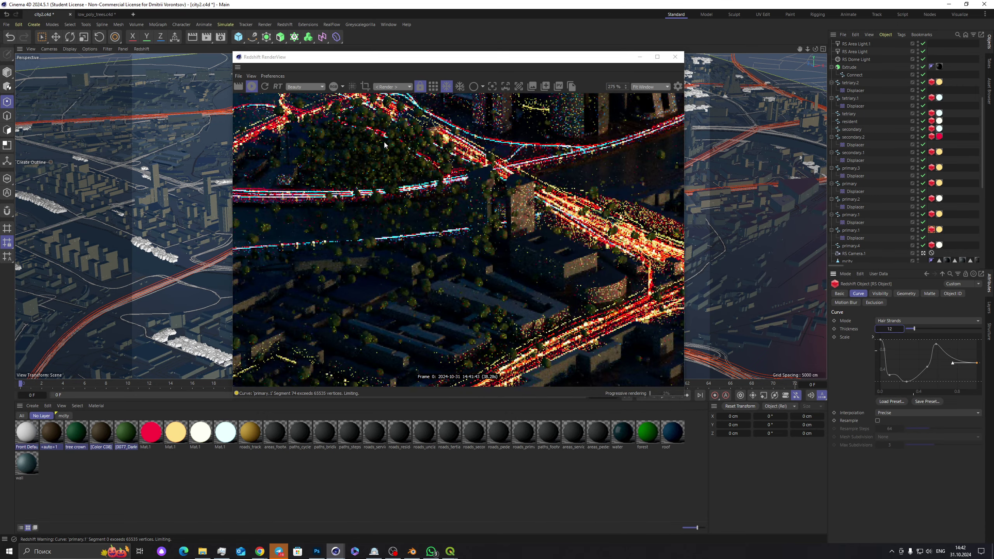
pyautogui.moveTo(522, 61); pyautogui.dragTo(477, 50)
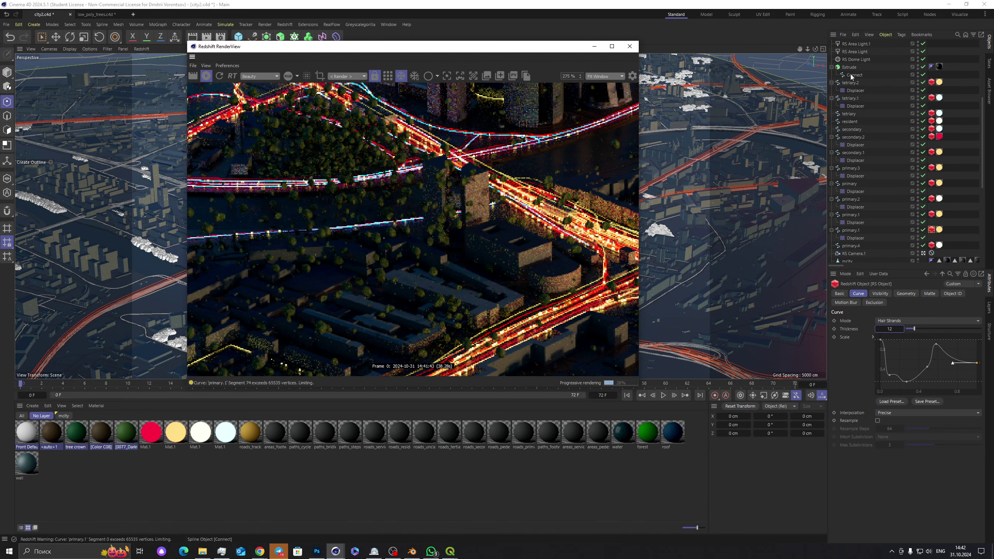
# Step: Close the Redshift RenderView and frame the forest patches around the central park in an enlarged top view
pyautogui.click(629, 47)
pyautogui.scroll(5, 613, 185)
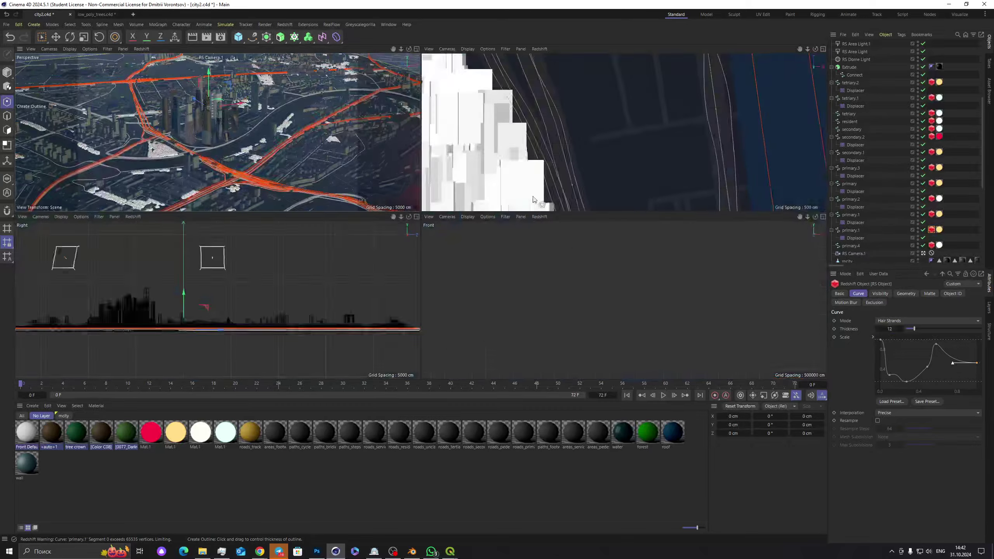
pyautogui.scroll(-8, 559, 185)
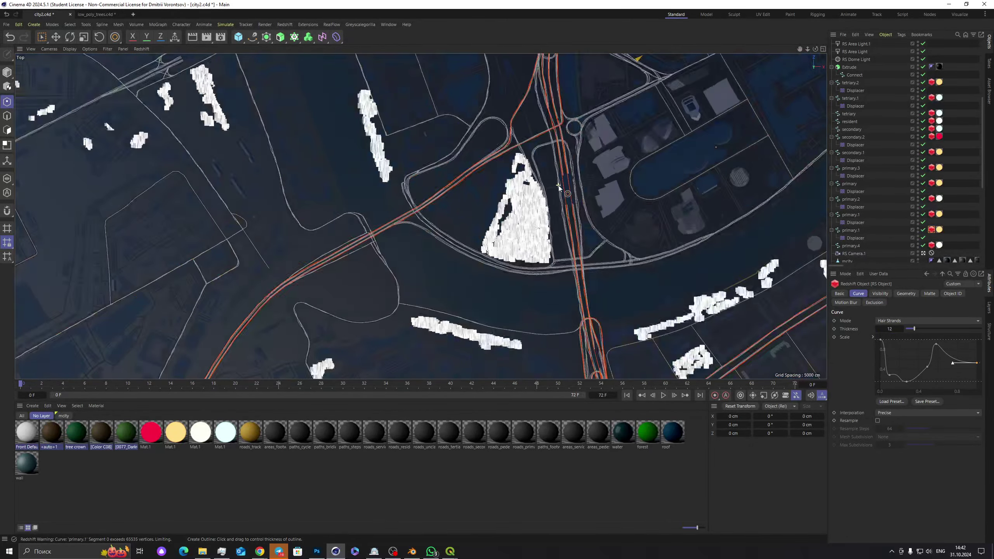
# Step: Examine the forest patches around the central park and river in the top view and return to the full perspective view
pyautogui.scroll(2, 525, 242)
pyautogui.scroll(5, 525, 242)
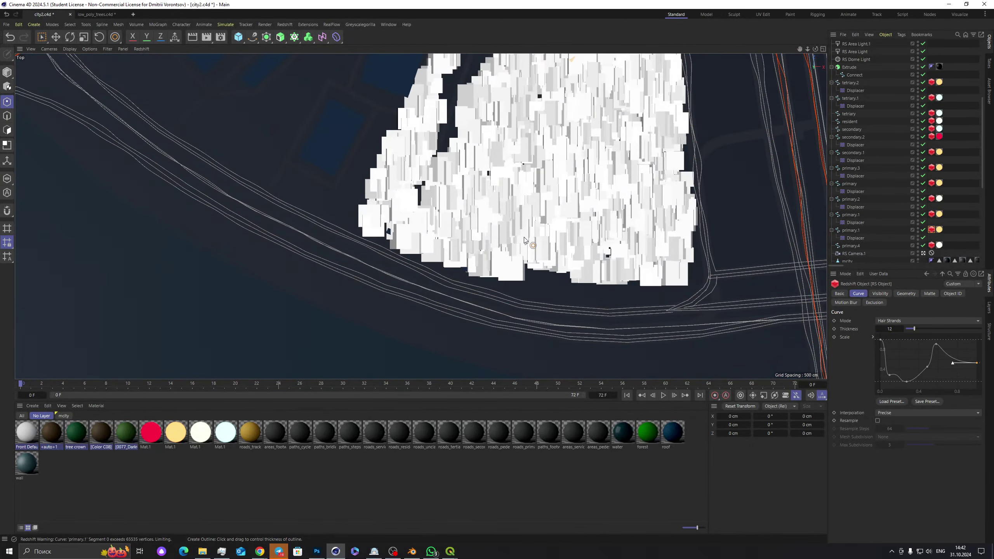
pyautogui.scroll(-6, 525, 241)
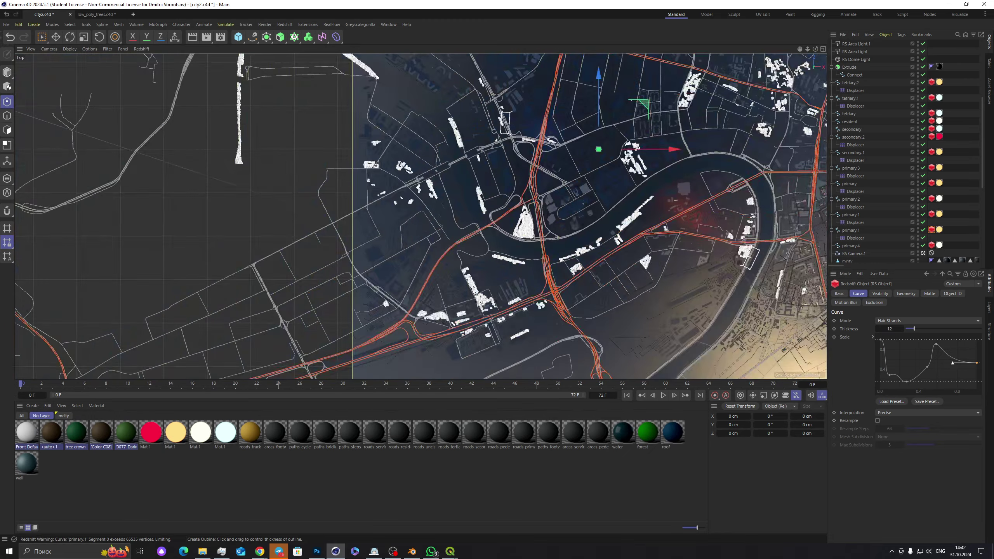
pyautogui.scroll(4, 480, 307)
pyautogui.scroll(3, 479, 307)
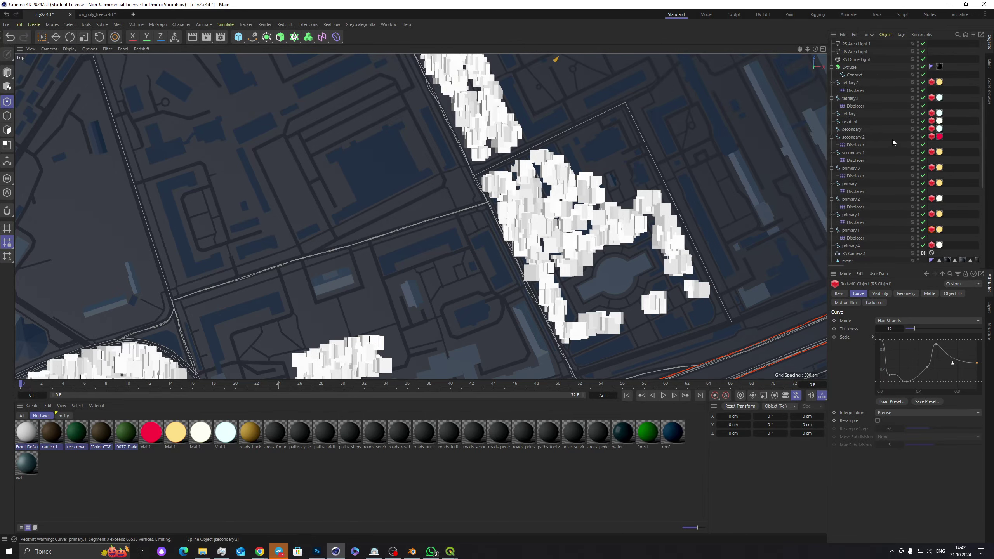
pyautogui.scroll(-3, 870, 195)
pyautogui.middleClick(518, 121)
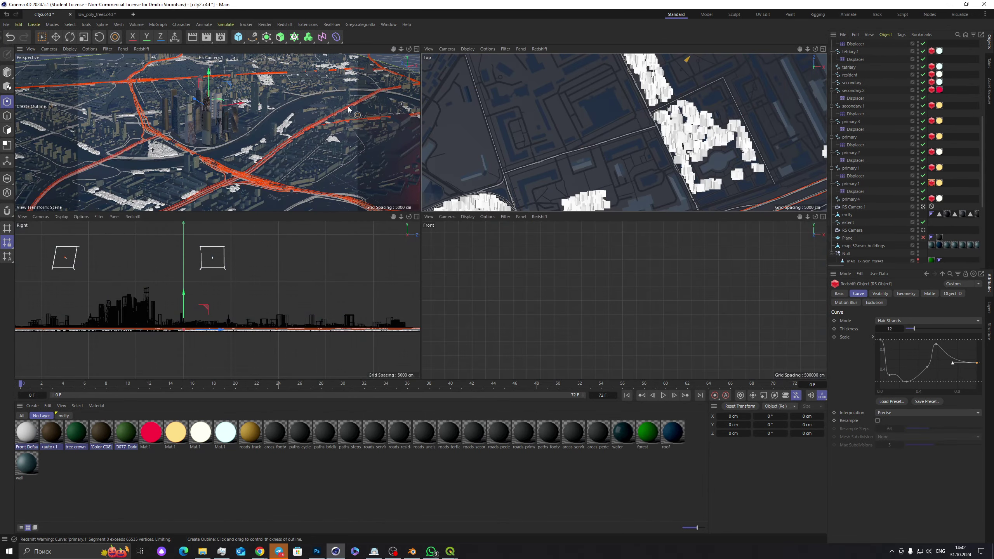
pyautogui.middleClick(348, 106)
pyautogui.scroll(-3, 871, 154)
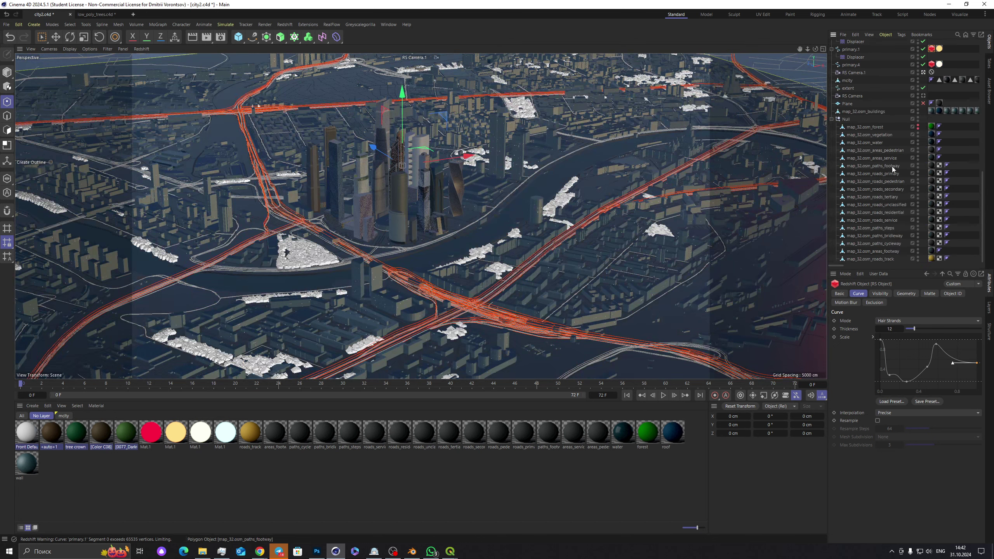
pyautogui.scroll(3, 833, 121)
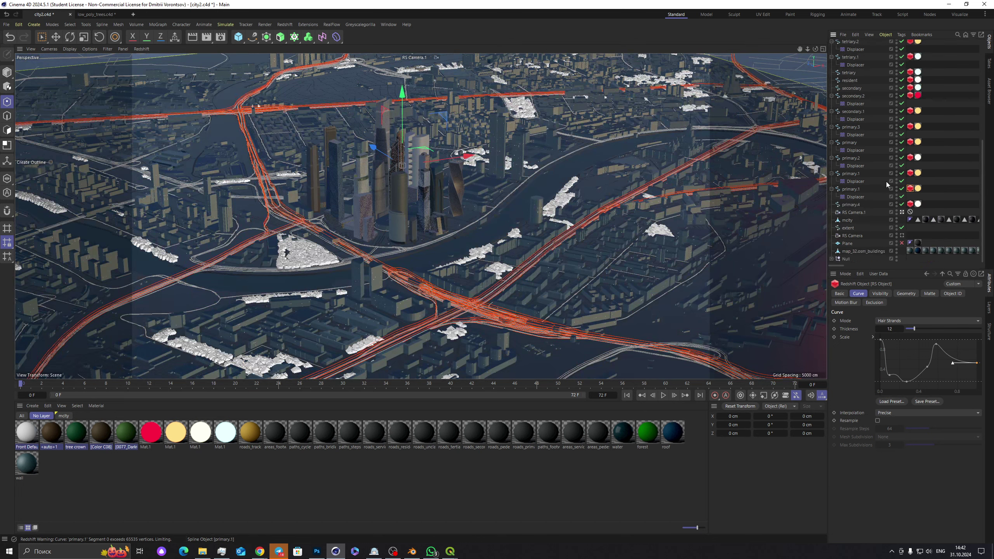
# Step: Leave the RS Camera.1 view and frame the triangular riverside forest patch closely with the default camera
pyautogui.click(902, 212)
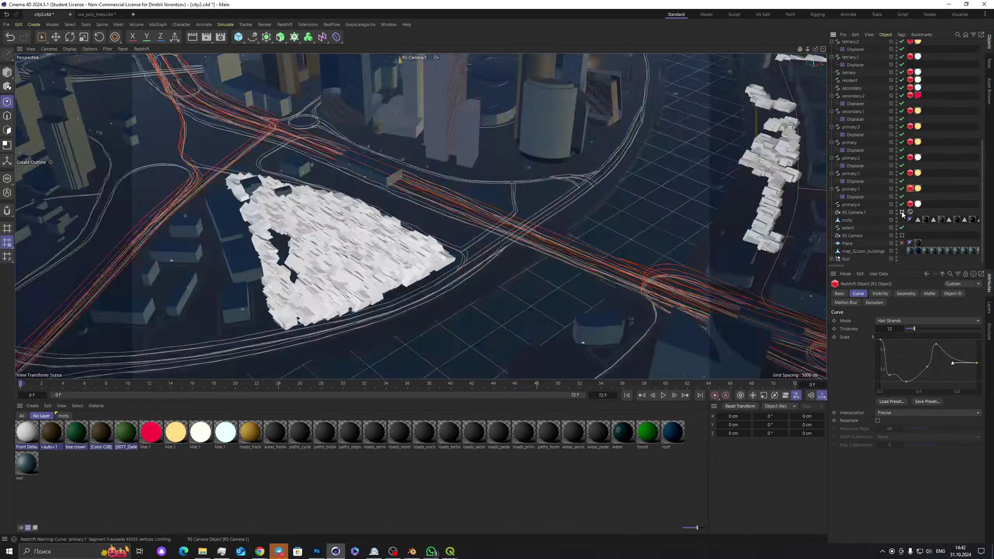
pyautogui.scroll(5, 648, 168)
pyautogui.scroll(-6, 593, 151)
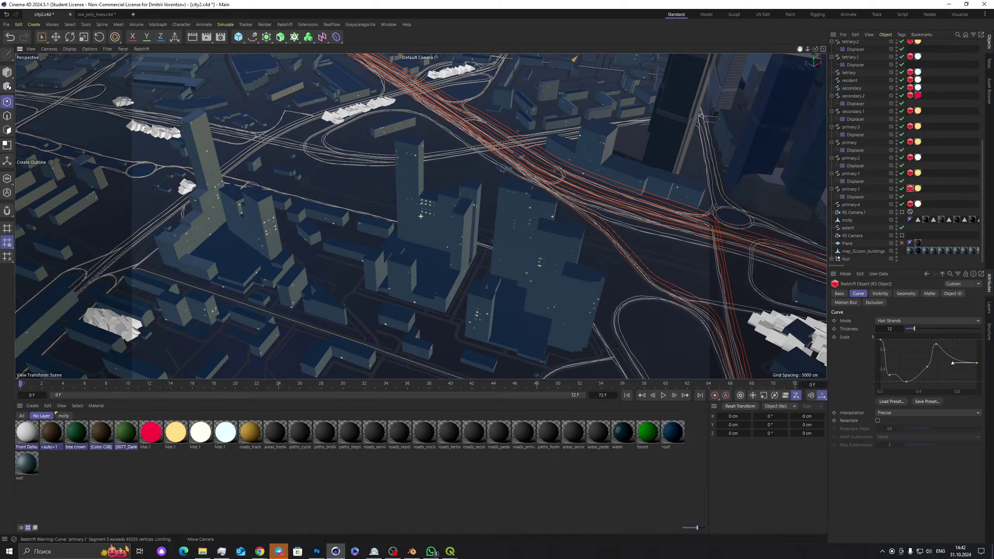
pyautogui.keyDown('alt'); pyautogui.moveTo(587, 196); pyautogui.dragTo(658, 347); pyautogui.keyUp('alt')
pyautogui.scroll(4, 448, 222)
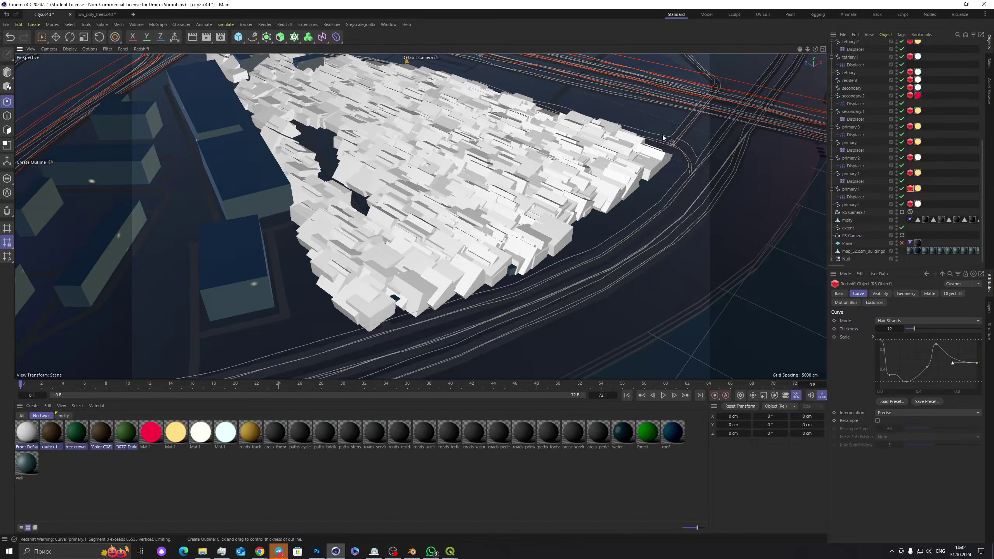
# Step: Set the R.P rotation of the Matrix.5 clones to -90° in its transform properties
pyautogui.scroll(8, 857, 71)
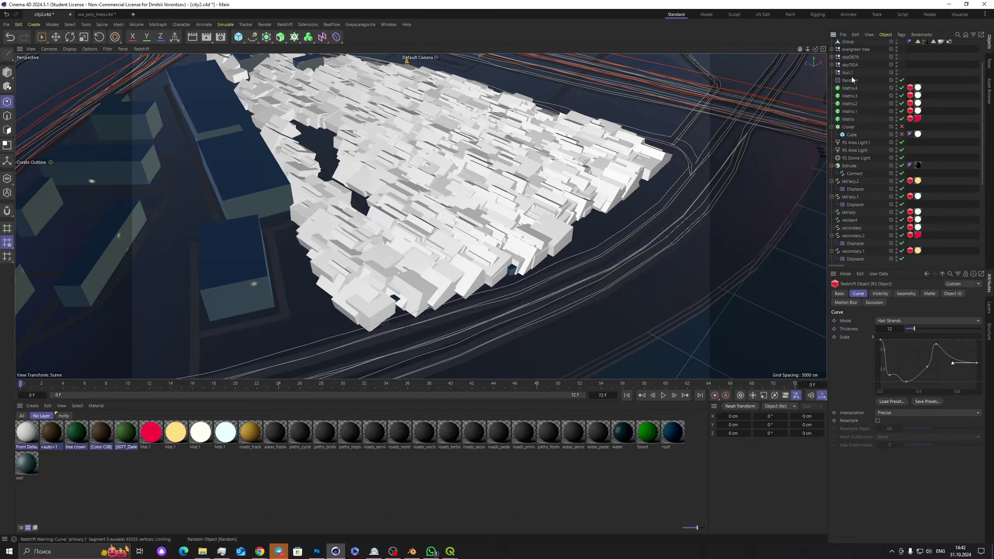
pyautogui.click(849, 51)
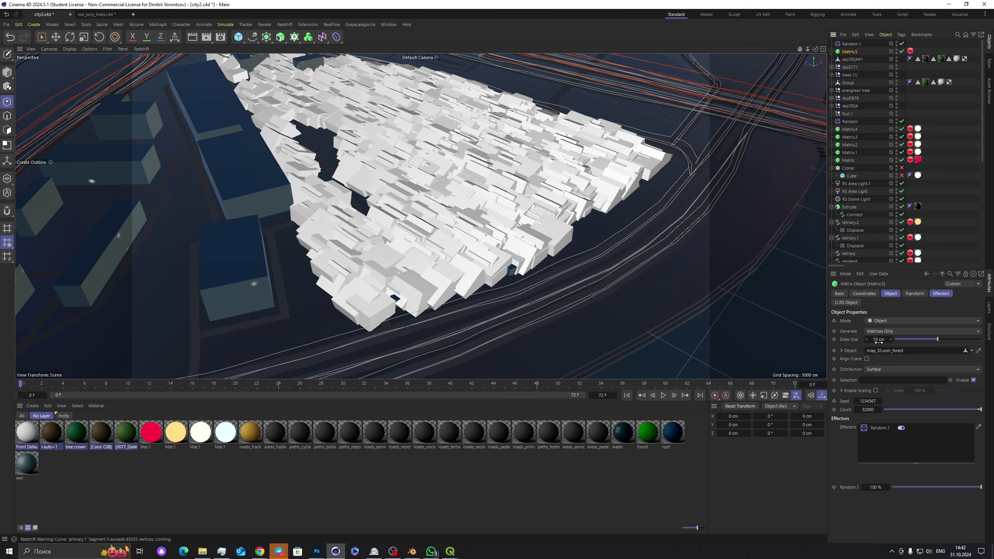
pyautogui.click(867, 358)
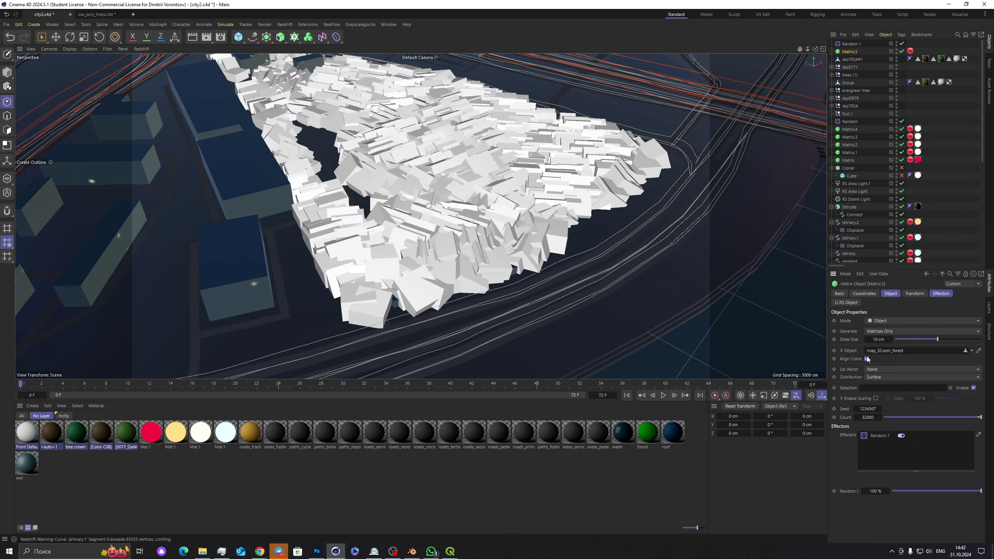
pyautogui.click(867, 358)
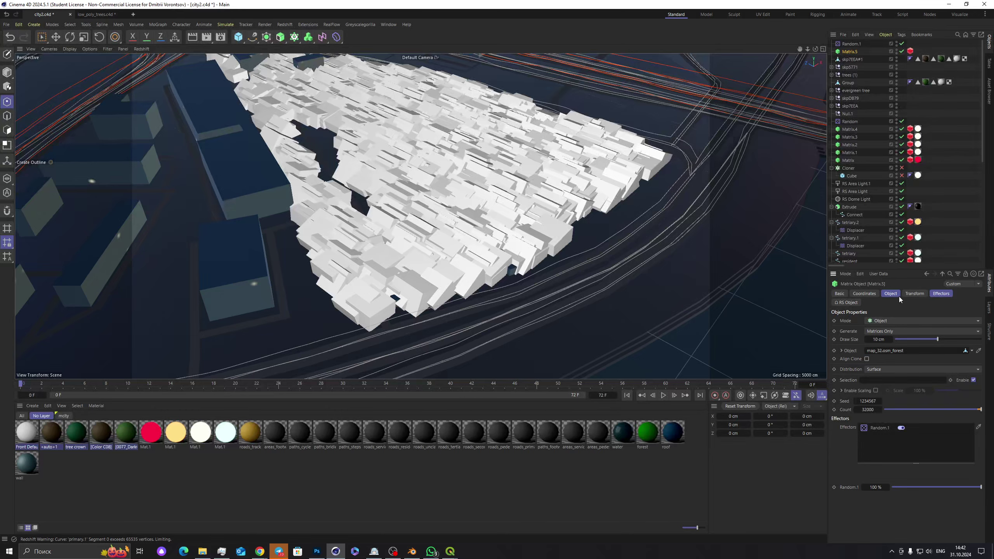
pyautogui.click(914, 294)
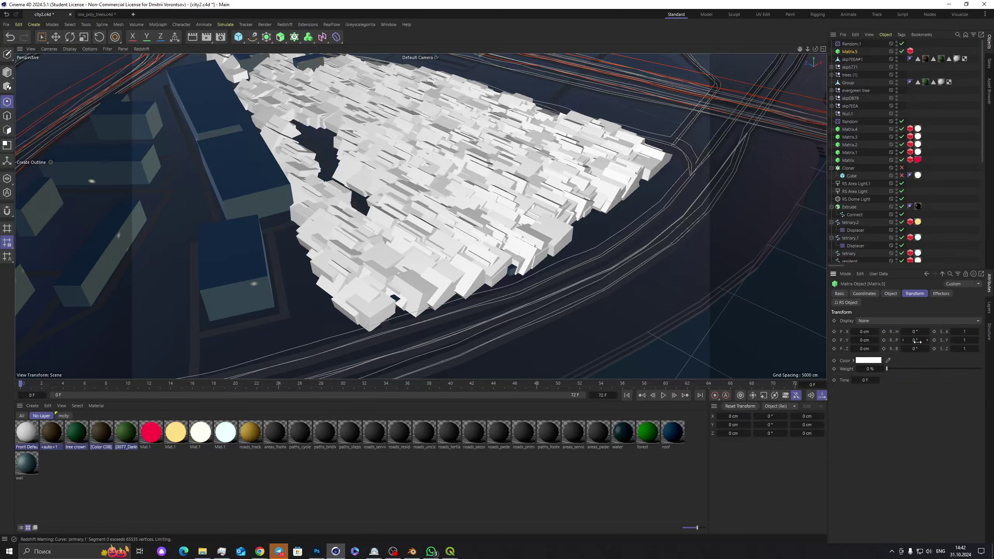
pyautogui.moveTo(916, 341); pyautogui.dragTo(920, 340)
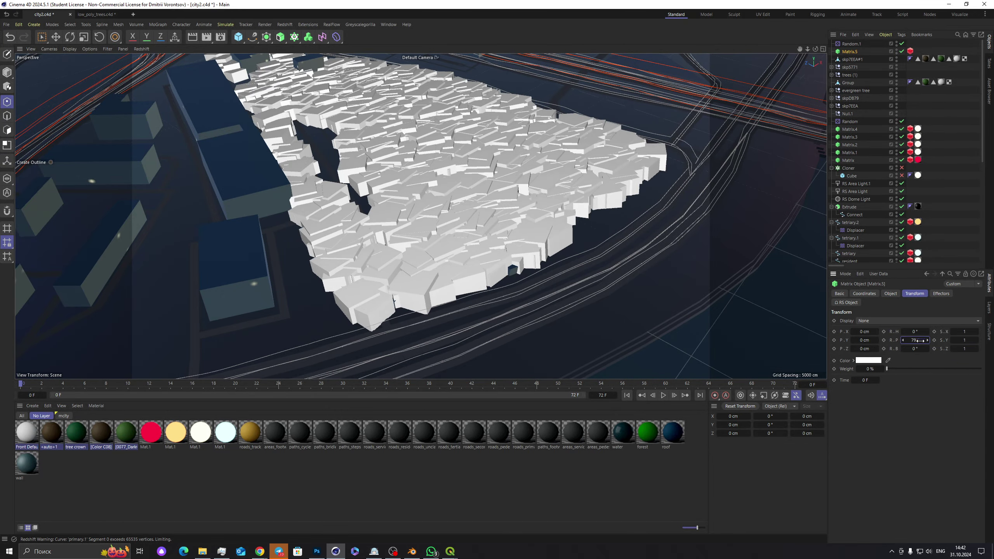
pyautogui.click(916, 341)
pyautogui.write('-90')
pyautogui.press('Return')
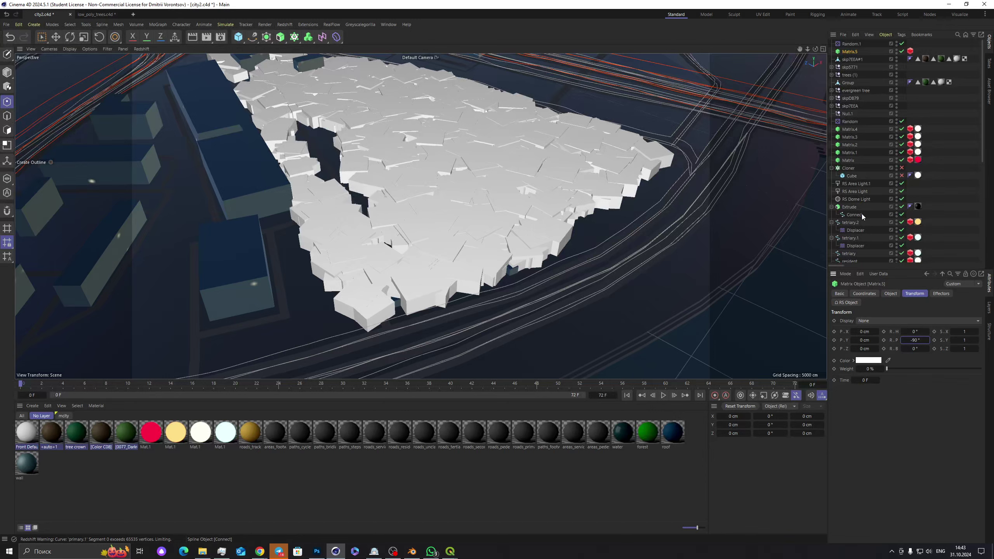
# Step: Open the Redshift RenderView, inspect the rendered trees of the riverside forest patch from the default camera, and close it
pyautogui.scroll(-6, 860, 224)
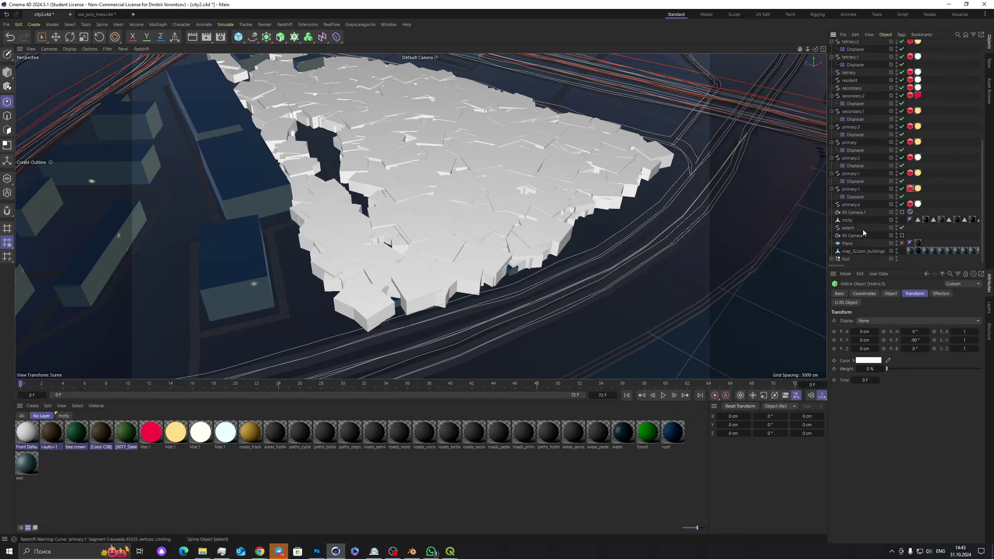
pyautogui.scroll(6, 866, 231)
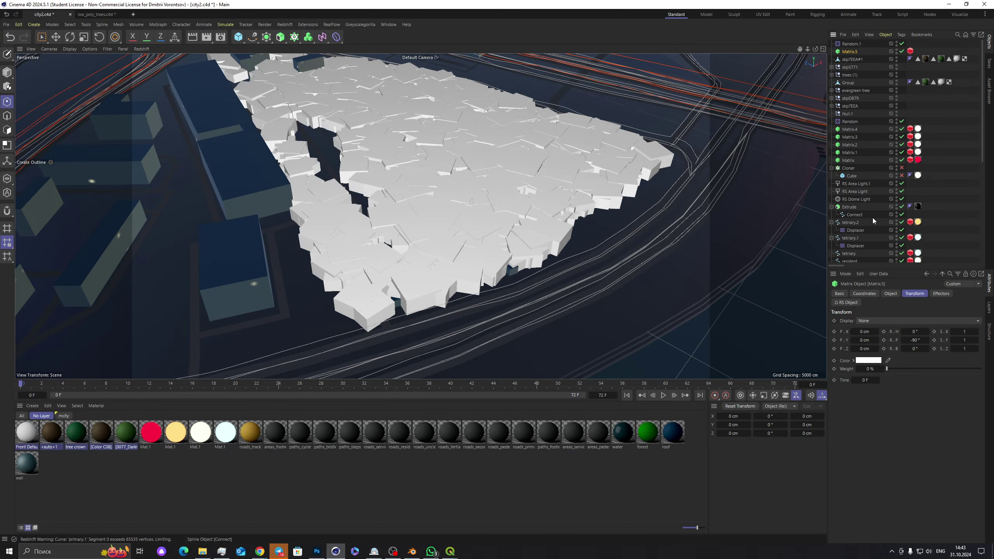
pyautogui.scroll(-2, 872, 217)
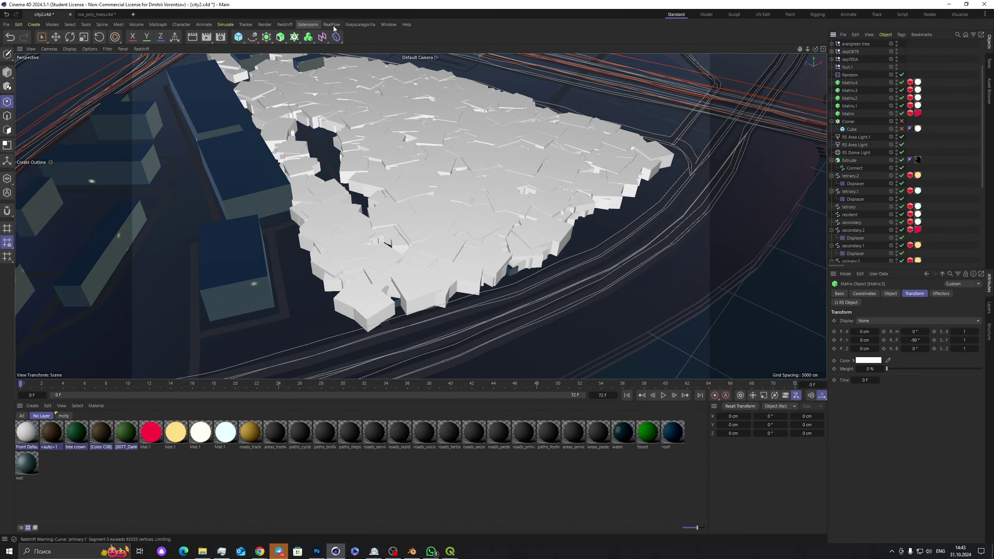
pyautogui.click(285, 24)
pyautogui.click(317, 86)
pyautogui.click(336, 108)
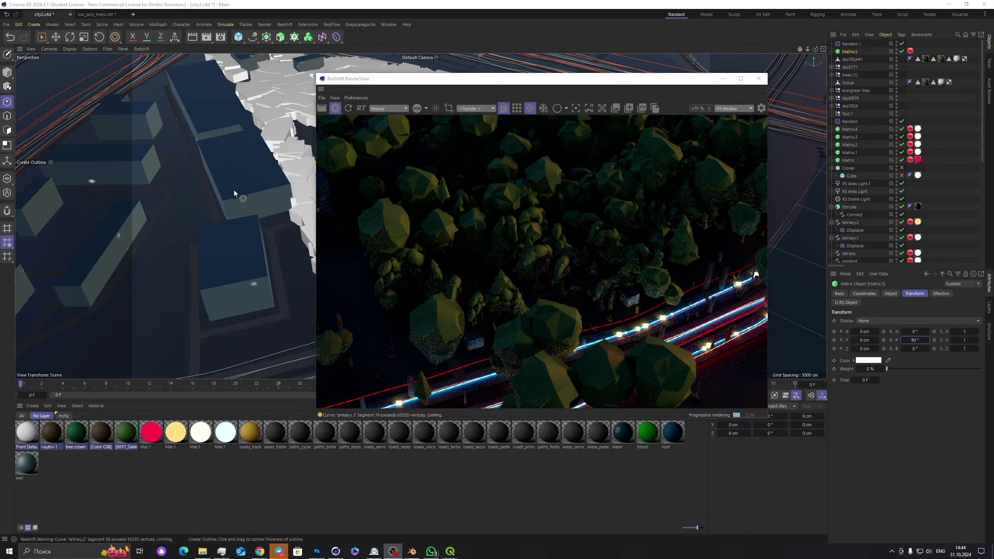
pyautogui.keyDown('alt'); pyautogui.moveTo(234, 189); pyautogui.dragTo(229, 199); pyautogui.keyUp('alt')
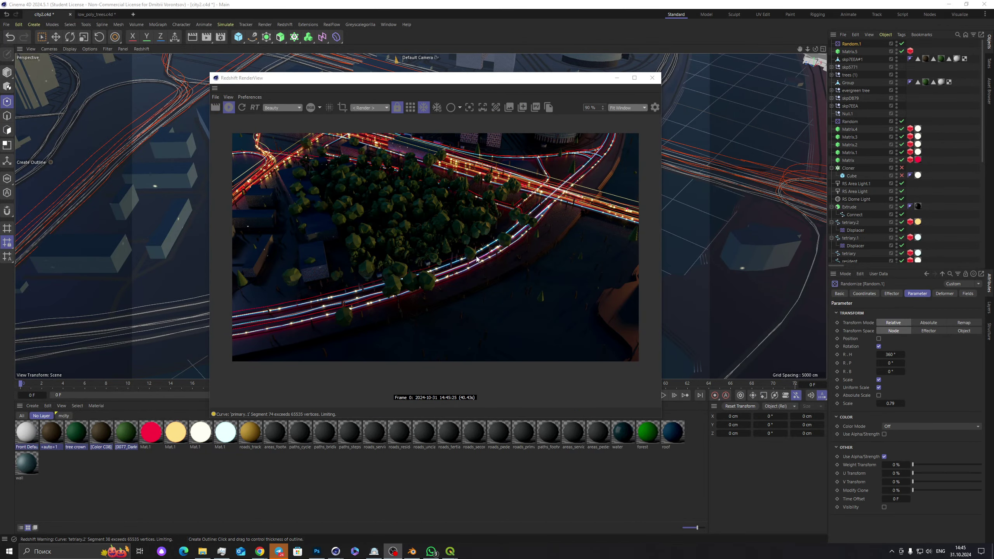
pyautogui.click(651, 78)
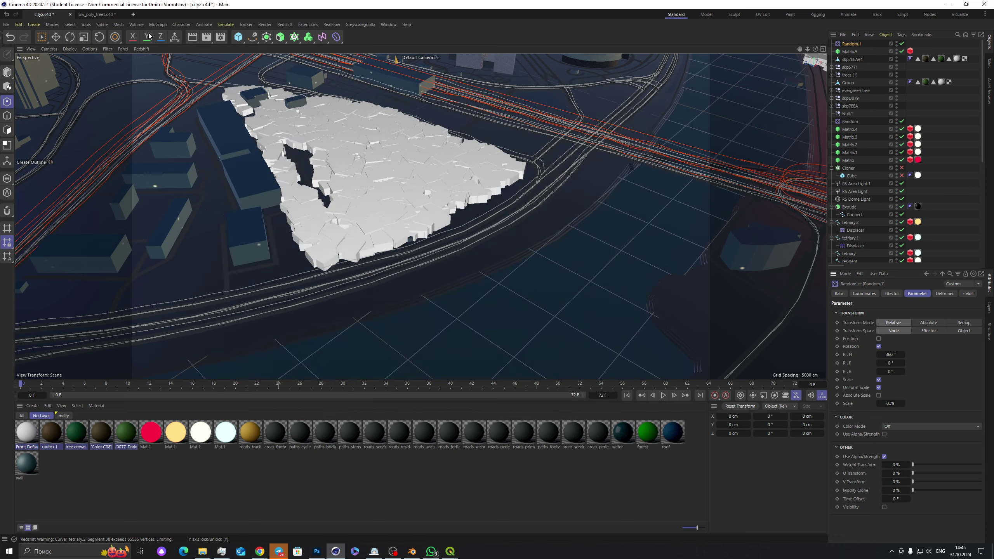
# Step: Switch to the low_poly_trees.c4d document, show its perspective view full size and delete the reference Cube
pyautogui.click(96, 14)
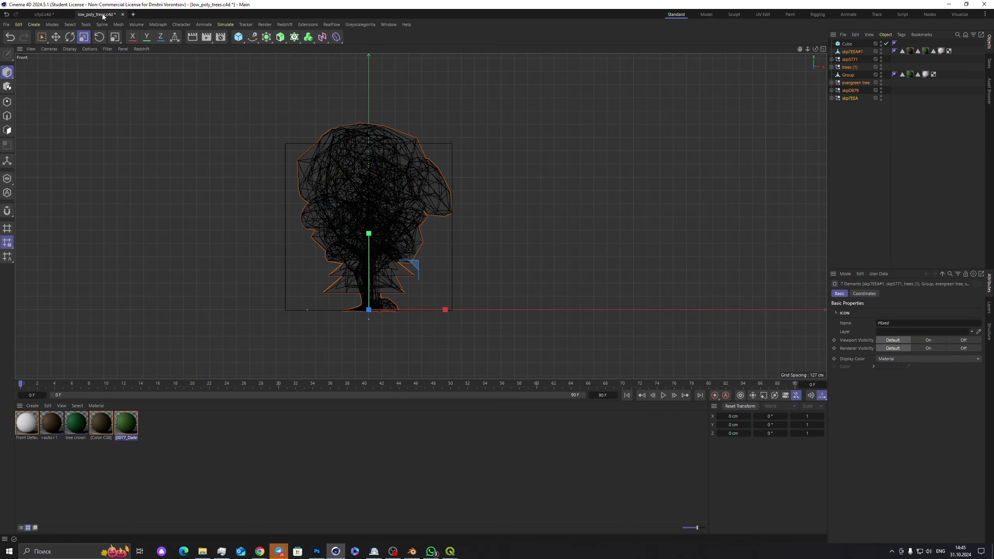
pyautogui.middleClick(534, 119)
pyautogui.middleClick(220, 129)
pyautogui.click(846, 44)
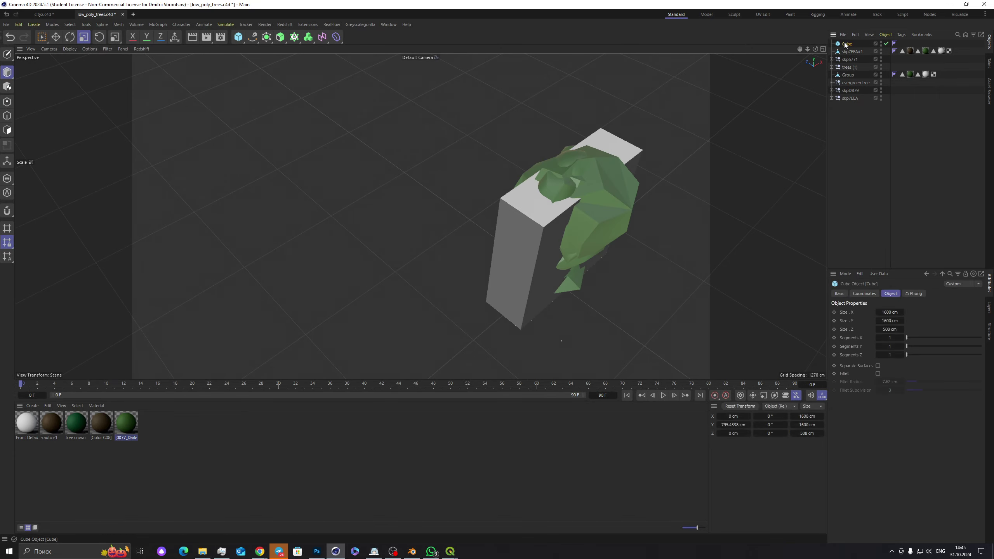
pyautogui.press('Delete')
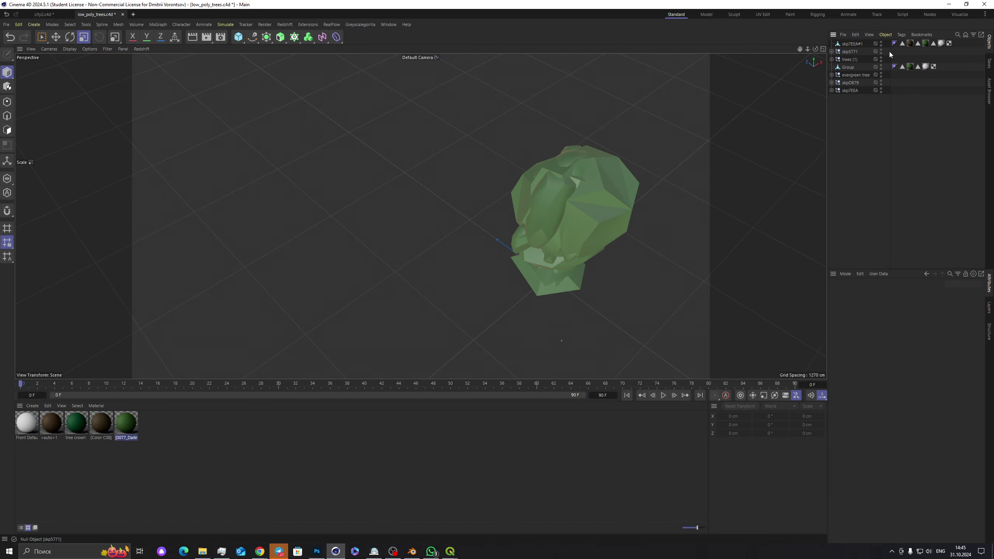
# Step: Move the skp7EEA#1 tree along the Z axis to about 2492 cm, clear of the overlapping trees
pyautogui.click(851, 44)
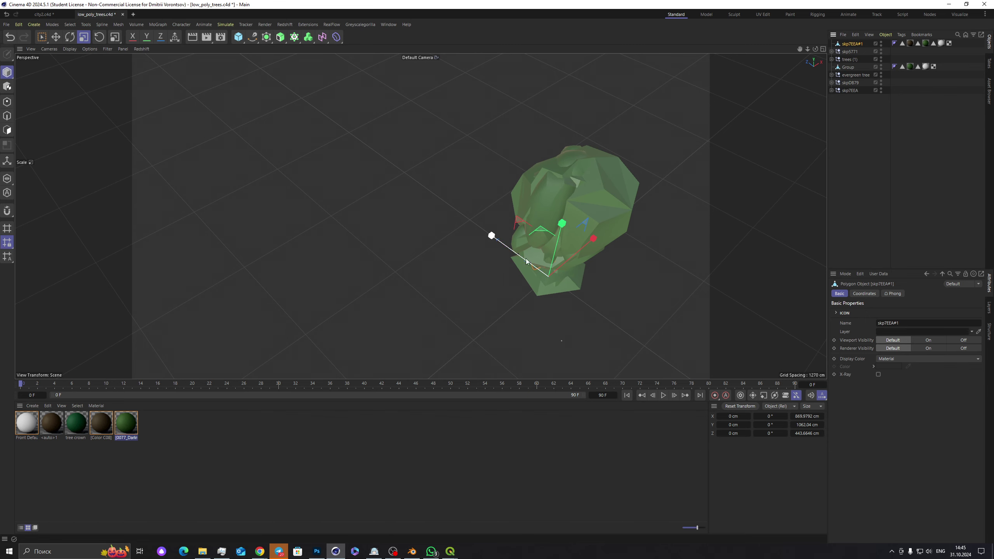
pyautogui.click(41, 36)
pyautogui.click(79, 51)
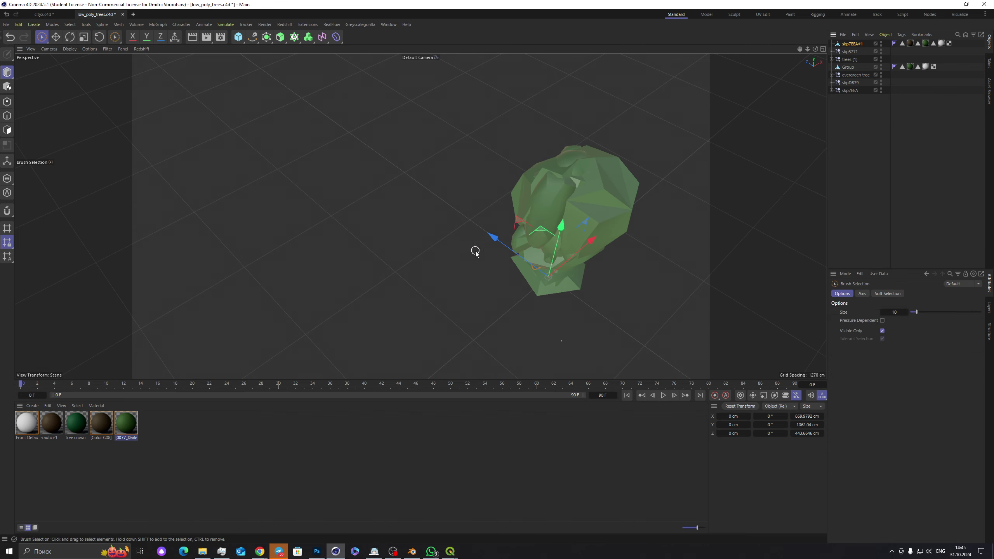
pyautogui.moveTo(494, 237); pyautogui.dragTo(375, 204)
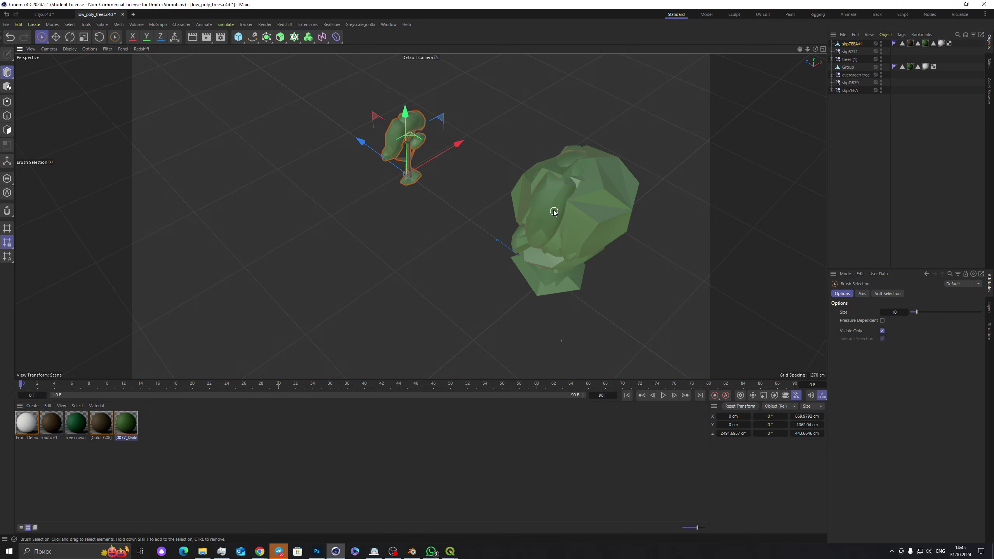
# Step: Move the skp5771 tree to about -1272 cm on the Z axis and pull trees (1) out in front of the overlapping trees
pyautogui.click(566, 207)
pyautogui.moveTo(508, 242); pyautogui.dragTo(592, 320)
pyautogui.moveTo(800, 50); pyautogui.dragTo(630, 16)
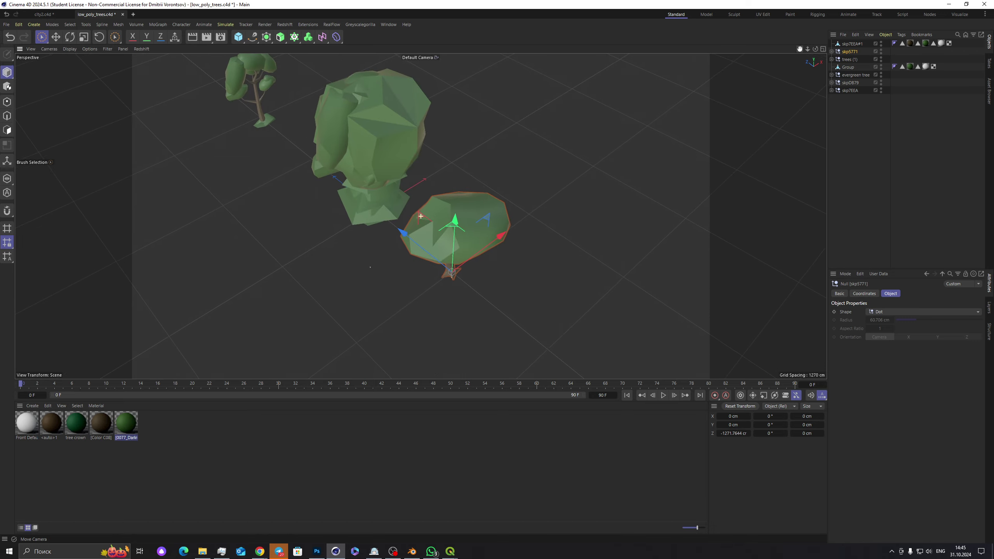
pyautogui.moveTo(815, 49); pyautogui.dragTo(739, 145)
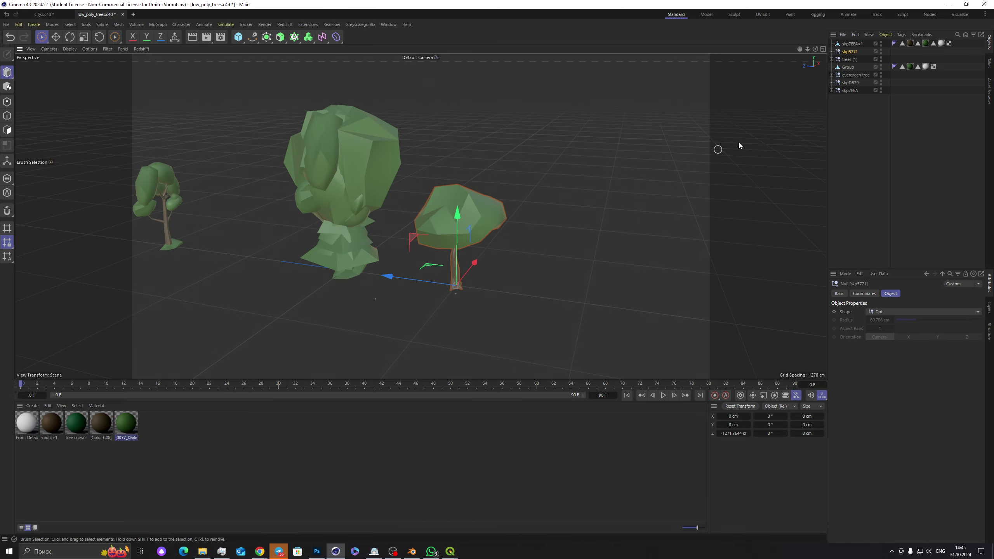
pyautogui.click(849, 59)
pyautogui.moveTo(364, 257); pyautogui.dragTo(278, 314)
# Step: Merge the skp7EEA, skpDB79, evergreen tree and trees (1) groups each into a single object with Connect Objects + Delete
pyautogui.click(847, 68)
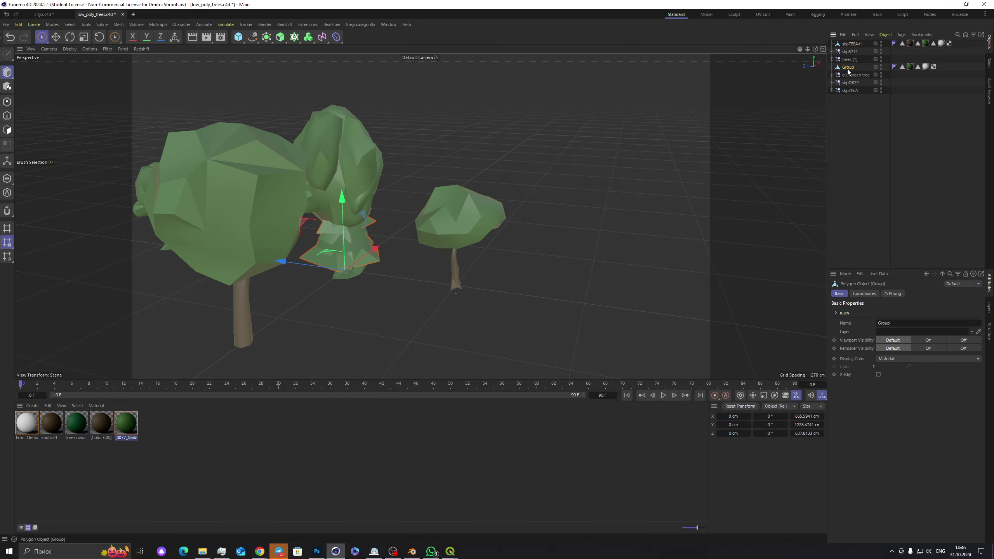
pyautogui.click(851, 91)
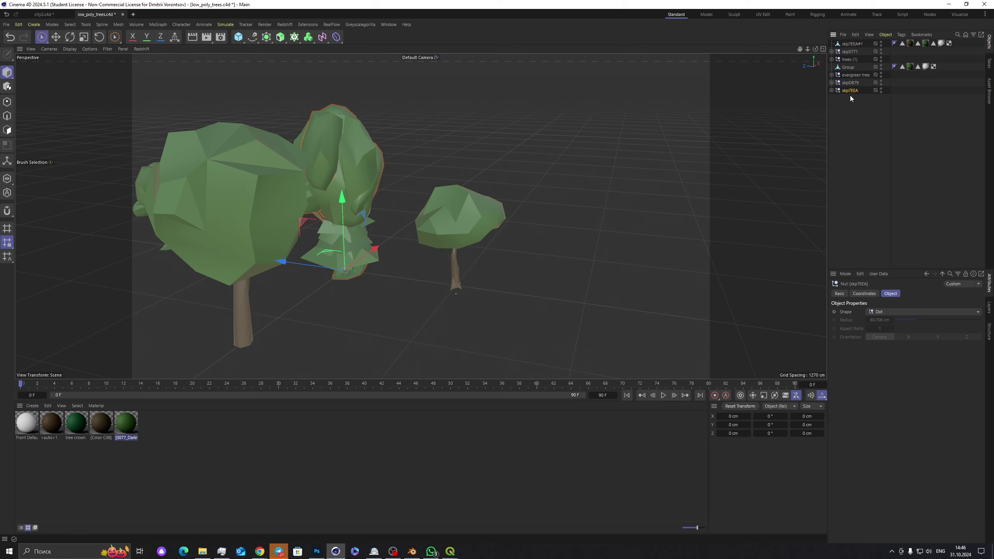
pyautogui.rightClick(849, 94)
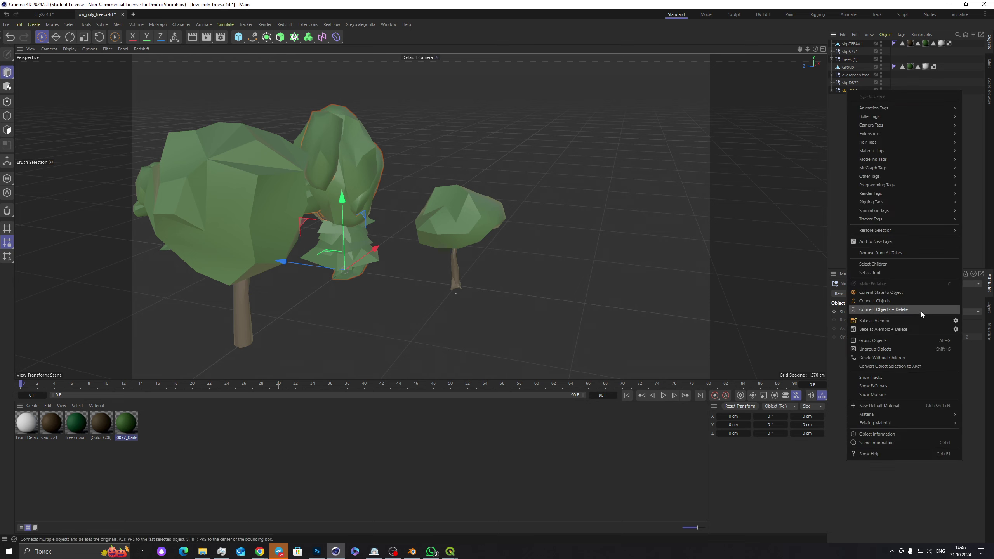
pyautogui.click(921, 311)
pyautogui.rightClick(862, 89)
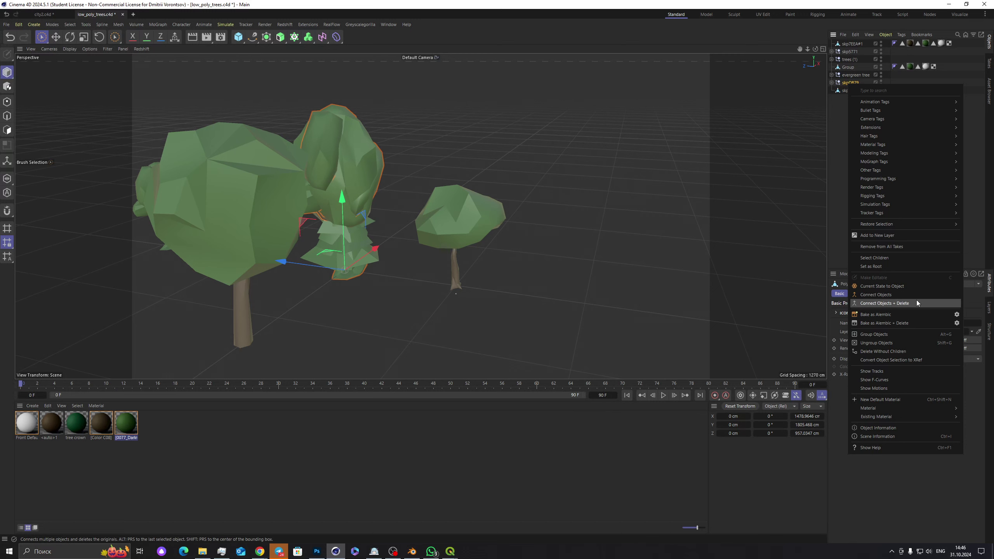
pyautogui.click(916, 303)
pyautogui.rightClick(856, 76)
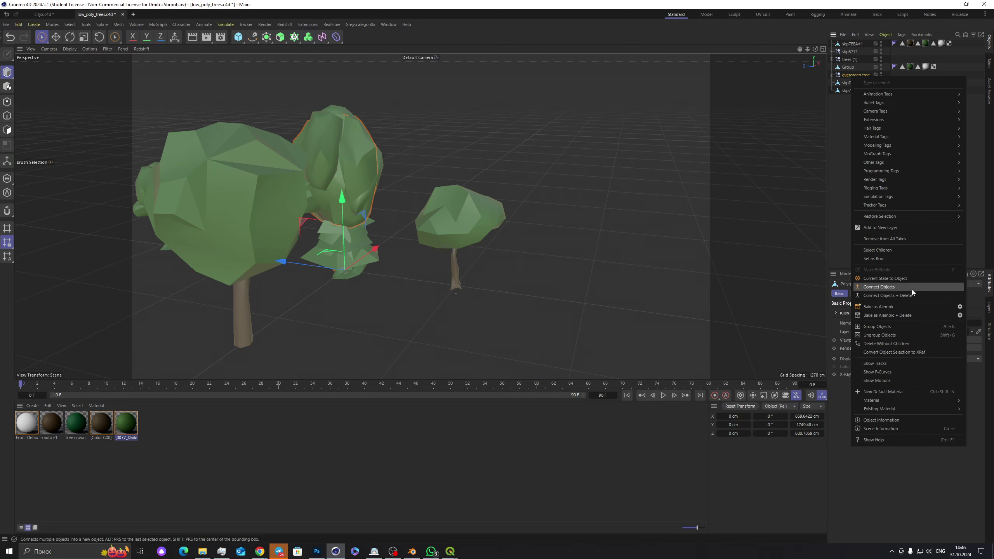
pyautogui.click(912, 295)
pyautogui.rightClick(846, 67)
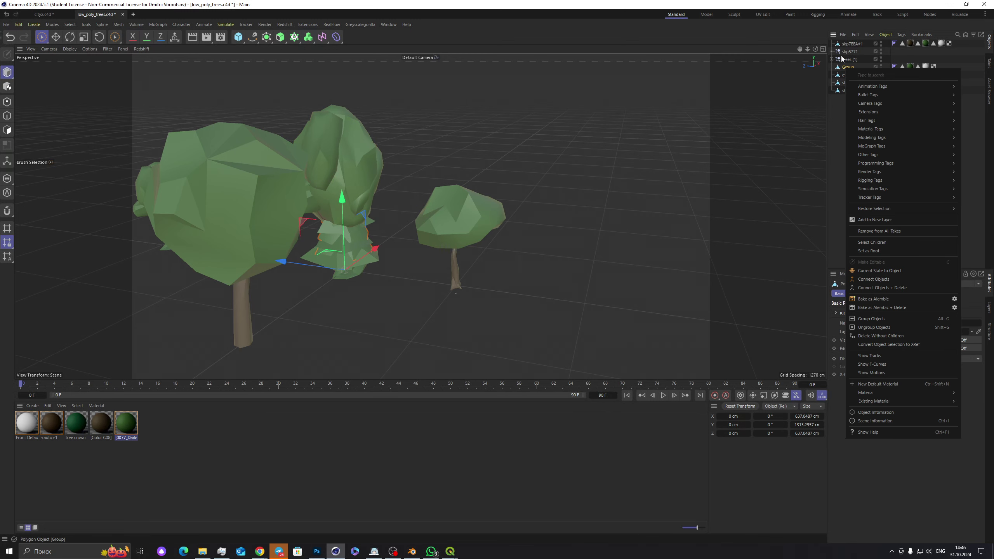
pyautogui.click(842, 59)
pyautogui.rightClick(843, 59)
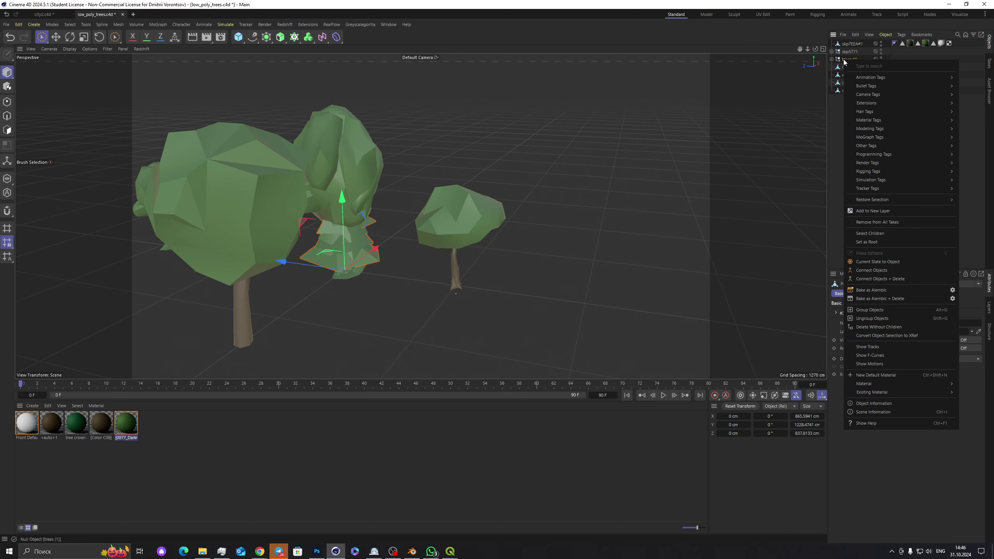
pyautogui.click(913, 280)
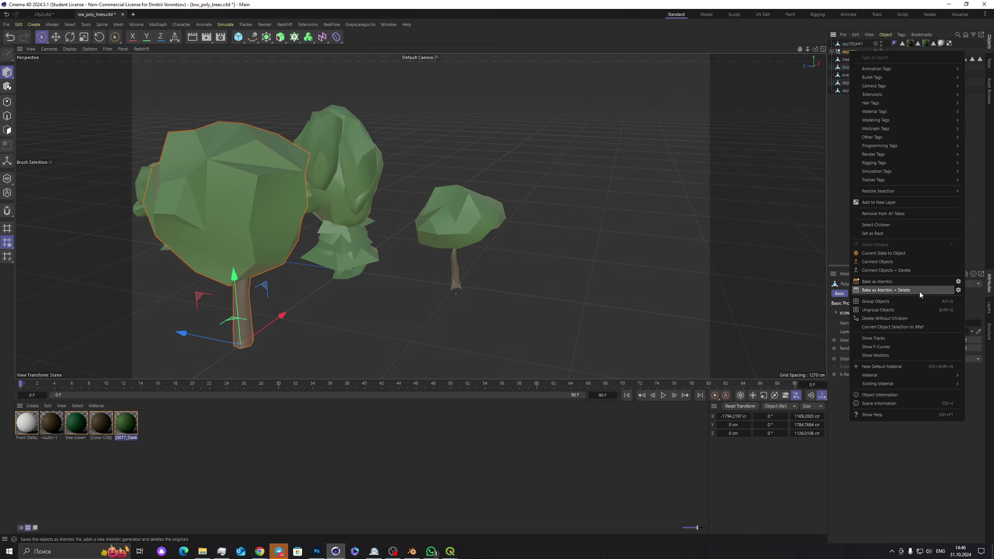
pyautogui.click(917, 291)
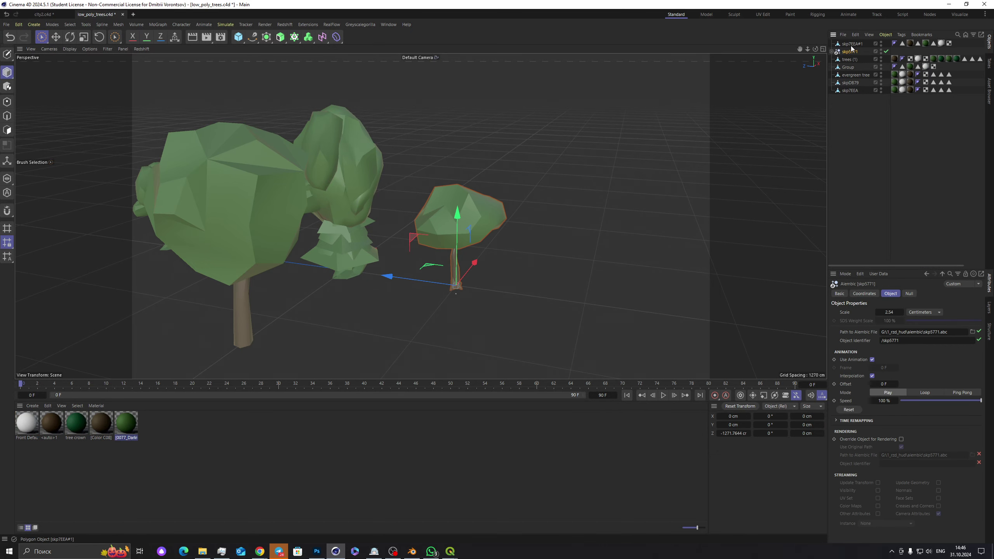
pyautogui.rightClick(851, 51)
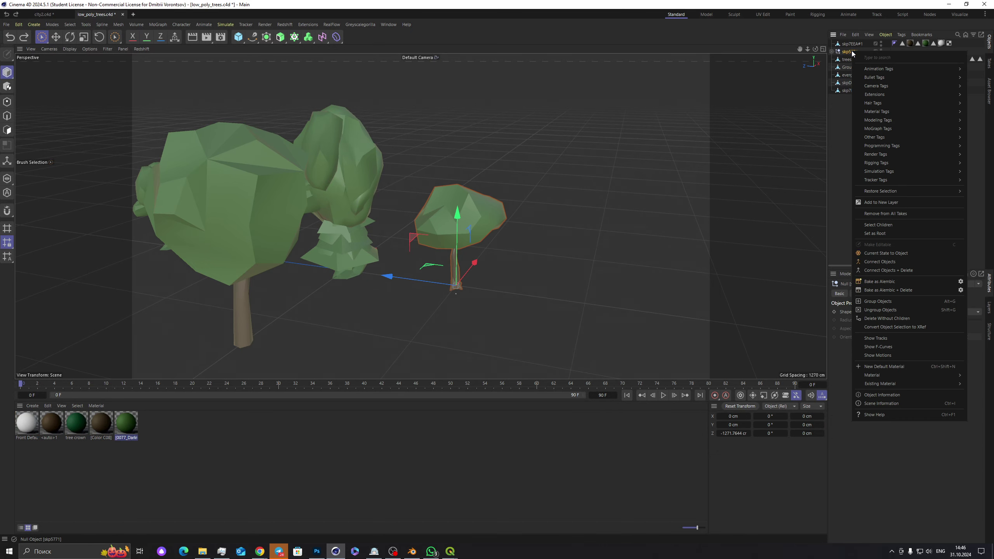
pyautogui.click(911, 270)
pyautogui.hotkey('ctrl', 'z')
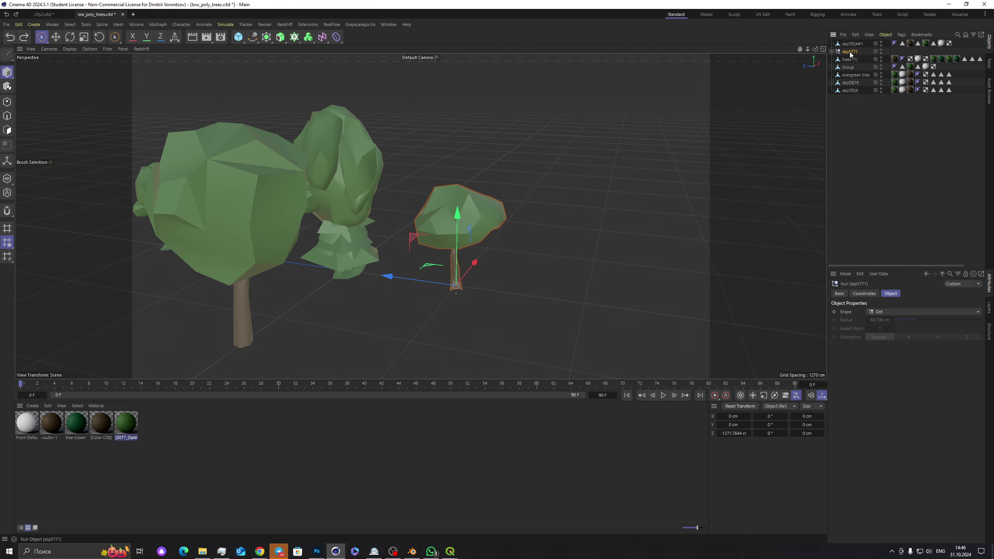
# Step: Merge the skp5771 group into a single object with Connect Objects + Delete and remove the leftover Standalone Edges spline
pyautogui.rightClick(851, 52)
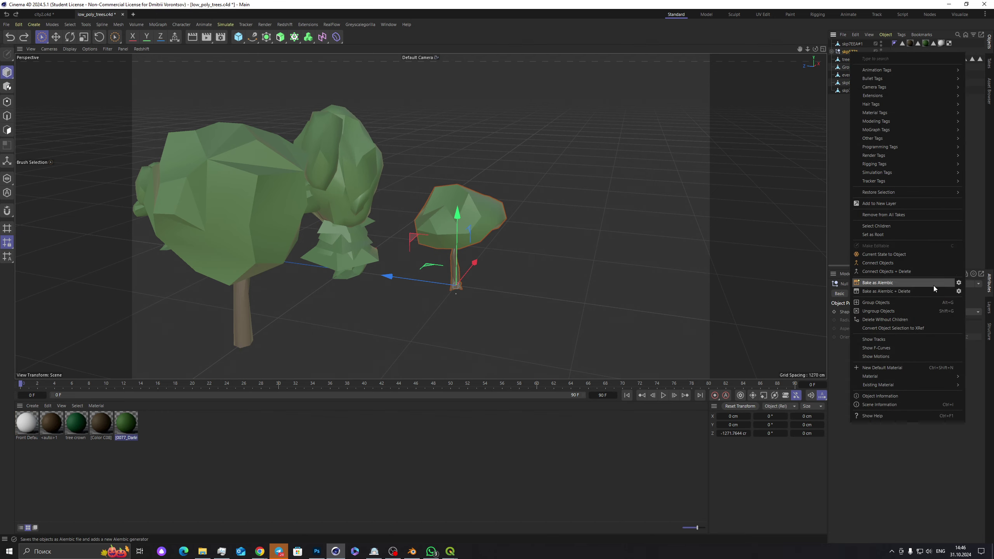
pyautogui.click(912, 272)
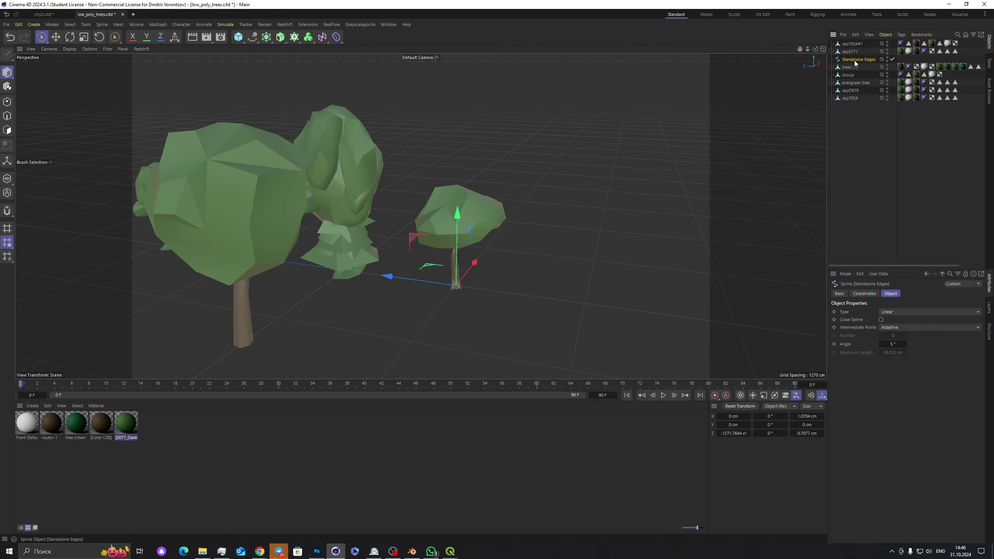
pyautogui.hotkey('ctrl', 'z')
pyautogui.click(849, 43)
pyautogui.rightClick(847, 46)
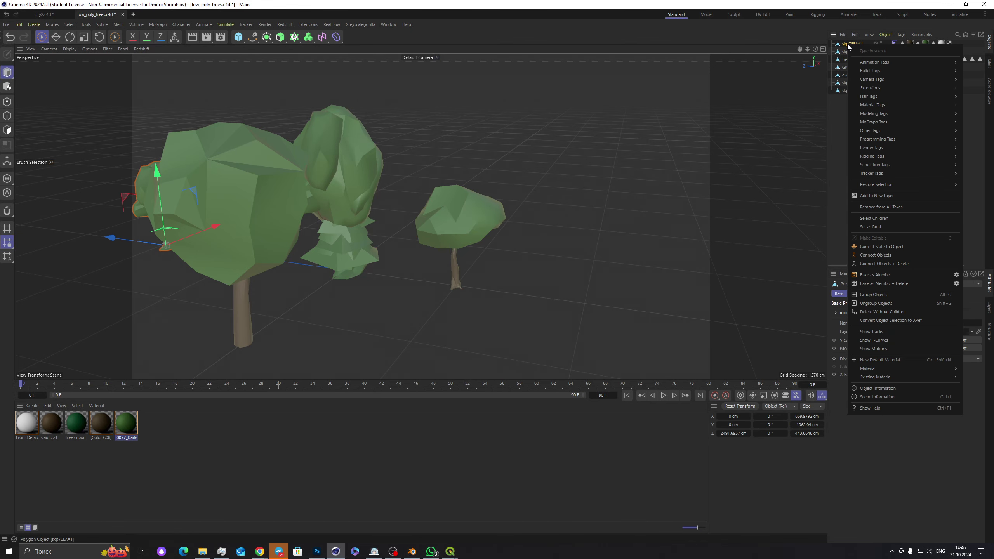
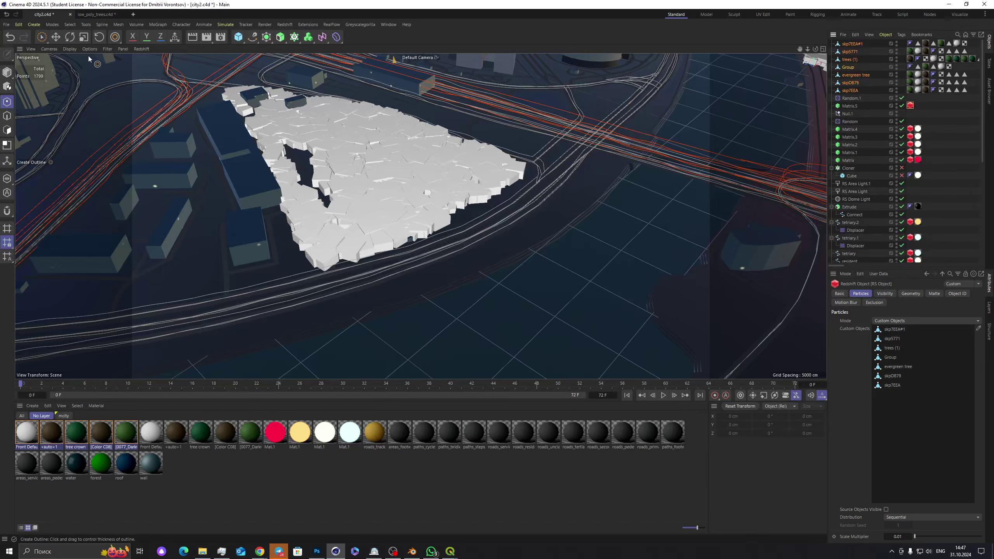
# Step: Switch to model mode, render the riverside forest patch in the Redshift RenderView, inspect its trees, and close it
pyautogui.click(7, 73)
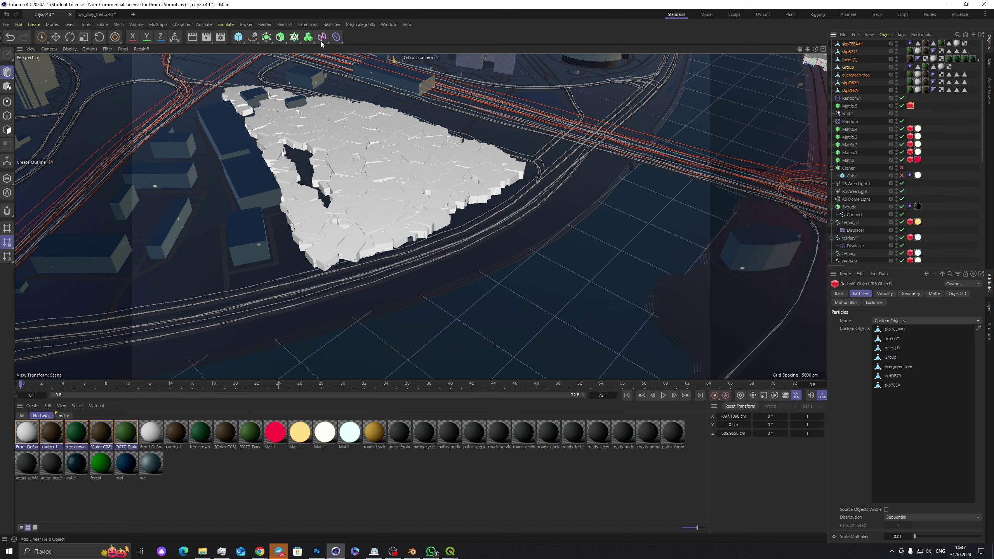
pyautogui.click(283, 25)
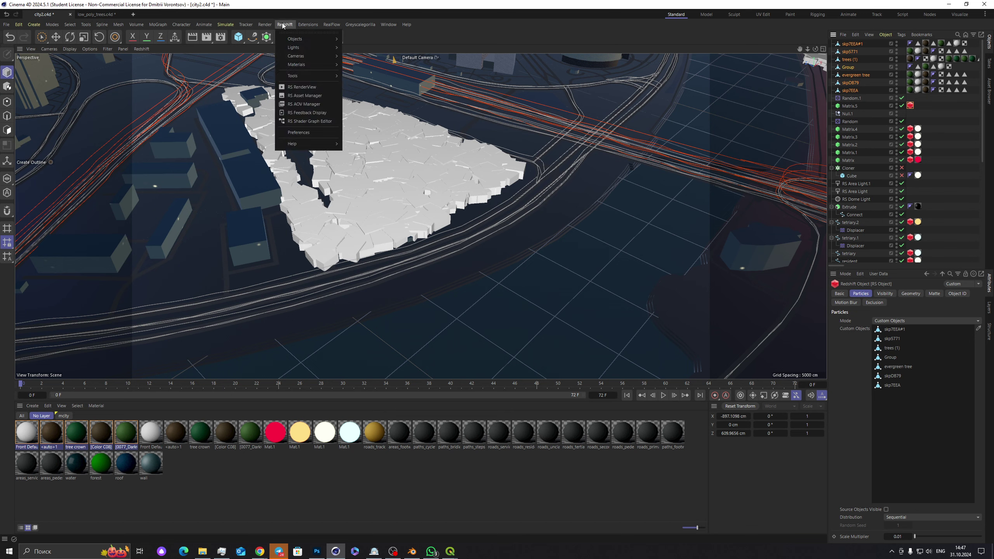
pyautogui.click(328, 87)
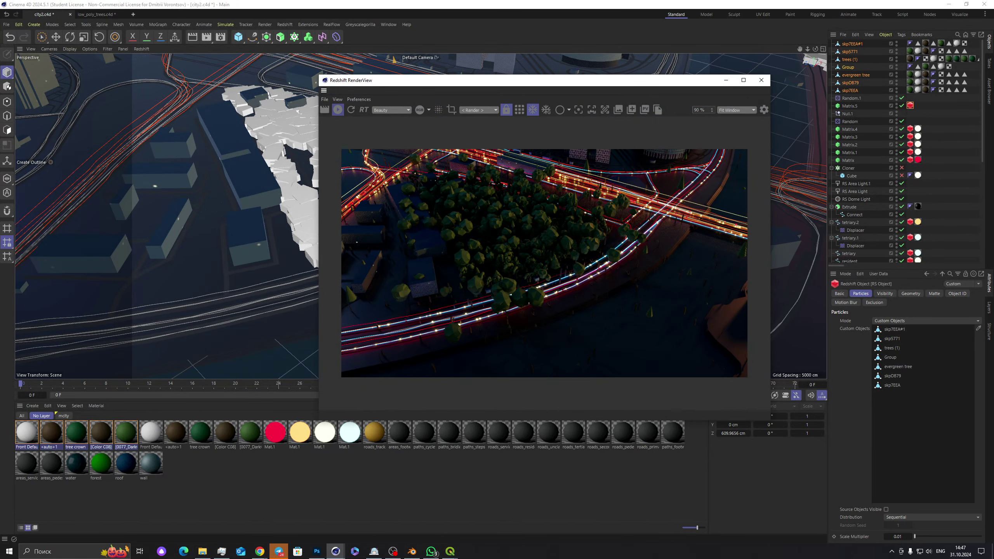
pyautogui.click(338, 109)
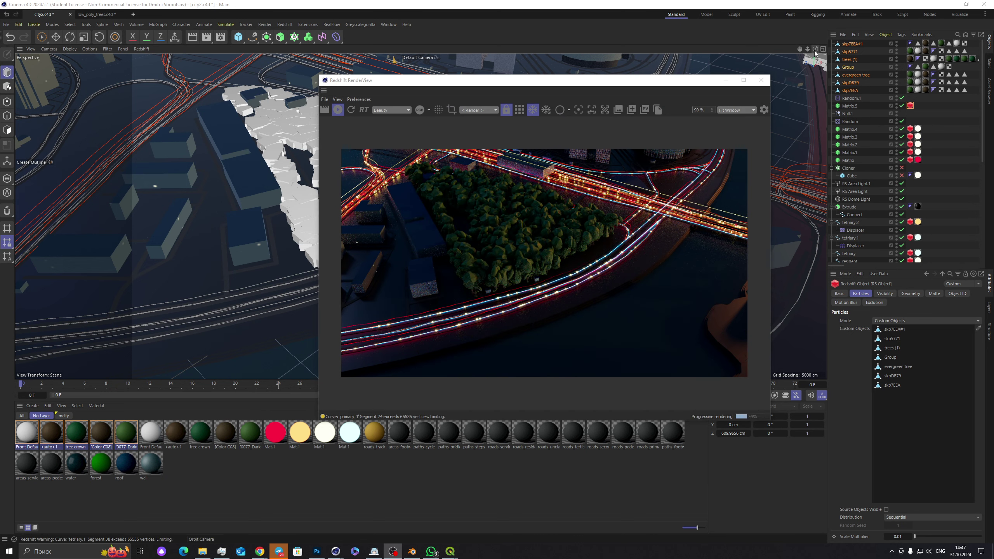
pyautogui.moveTo(814, 50)
pyautogui.mouseDown()
pyautogui.moveTo(753, 75)
pyautogui.moveTo(819, 61)
pyautogui.mouseUp()
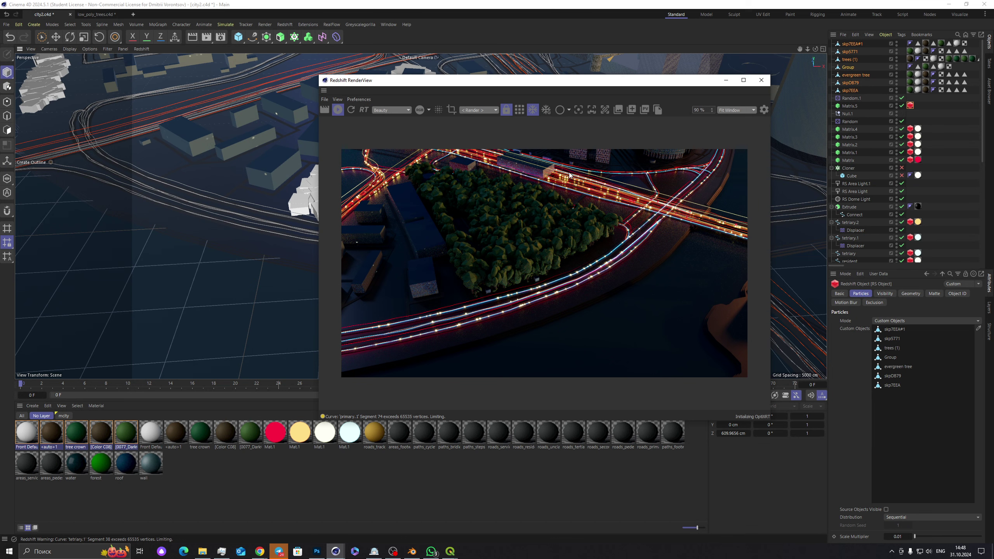
pyautogui.click(761, 80)
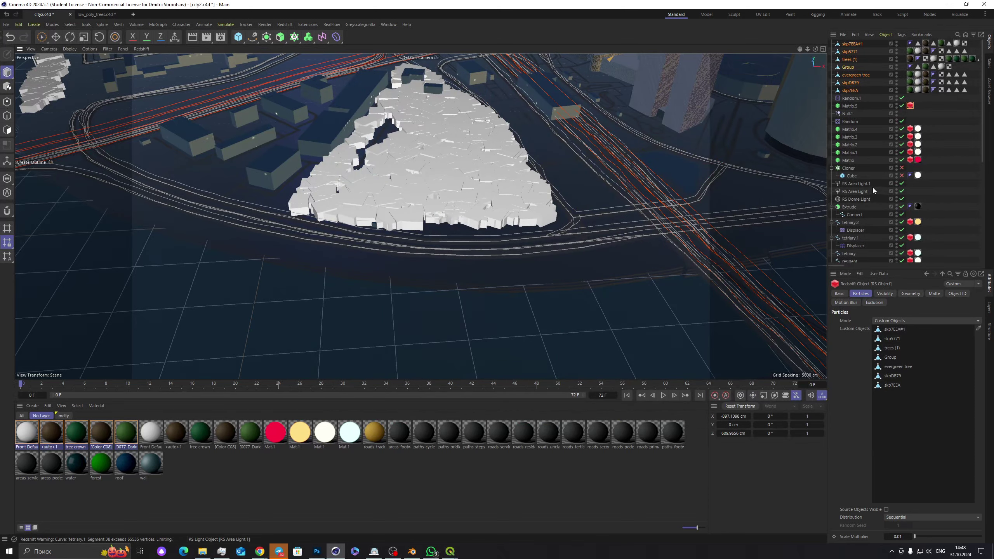
# Step: Look through RS Camera.1 and raise the water material's reflection IOR to about 1.8 in its node editor
pyautogui.scroll(-8, 896, 211)
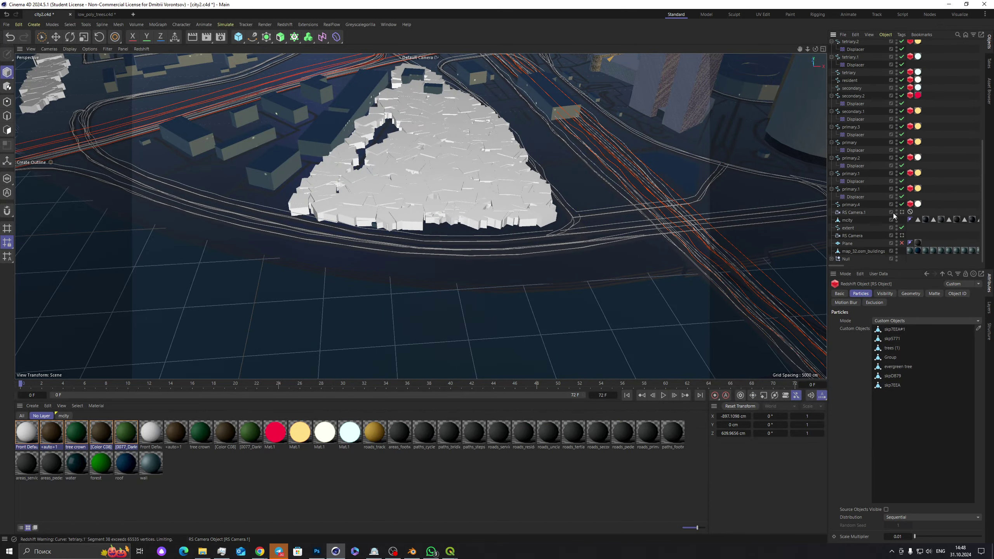
pyautogui.click(902, 212)
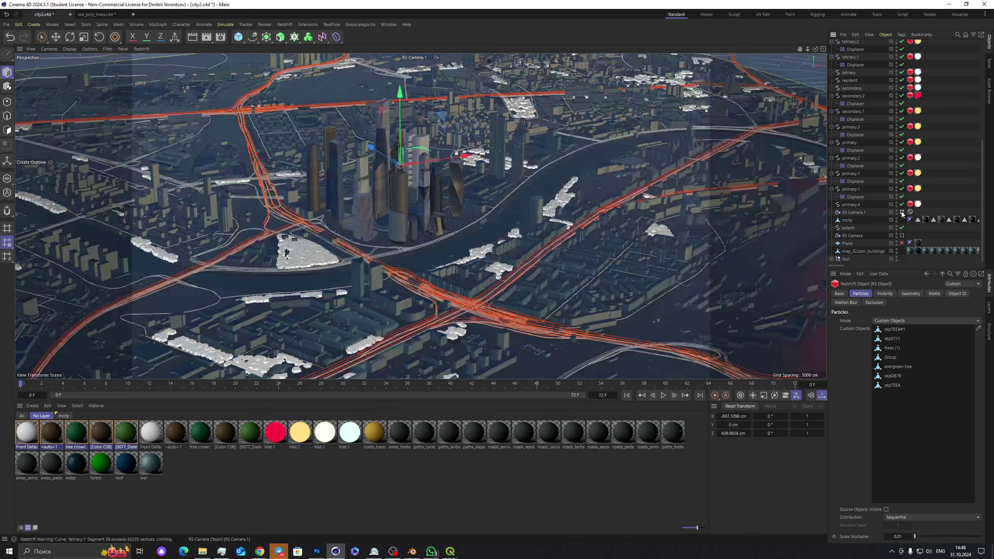
pyautogui.doubleClick(77, 463)
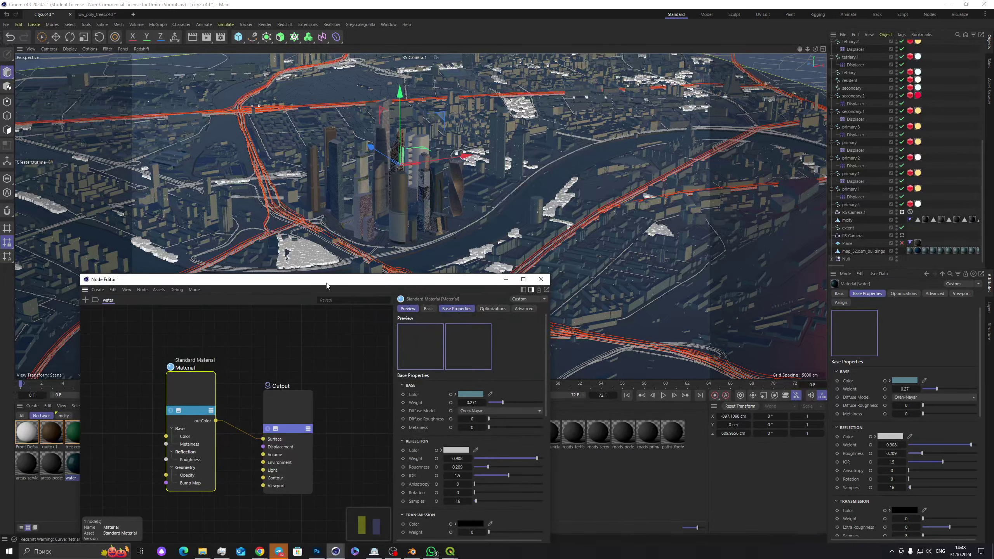
pyautogui.moveTo(327, 285); pyautogui.dragTo(351, 207)
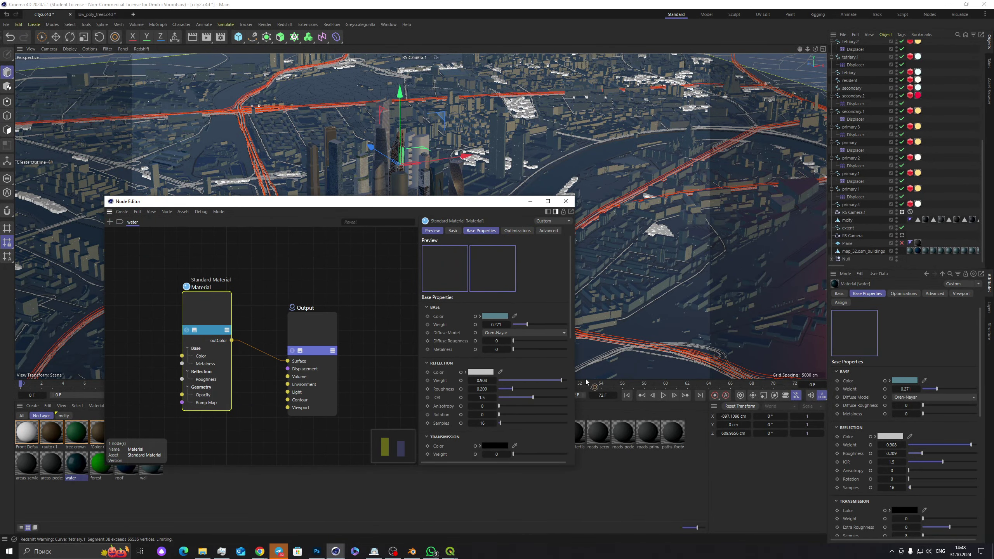
pyautogui.moveTo(570, 332); pyautogui.dragTo(576, 377)
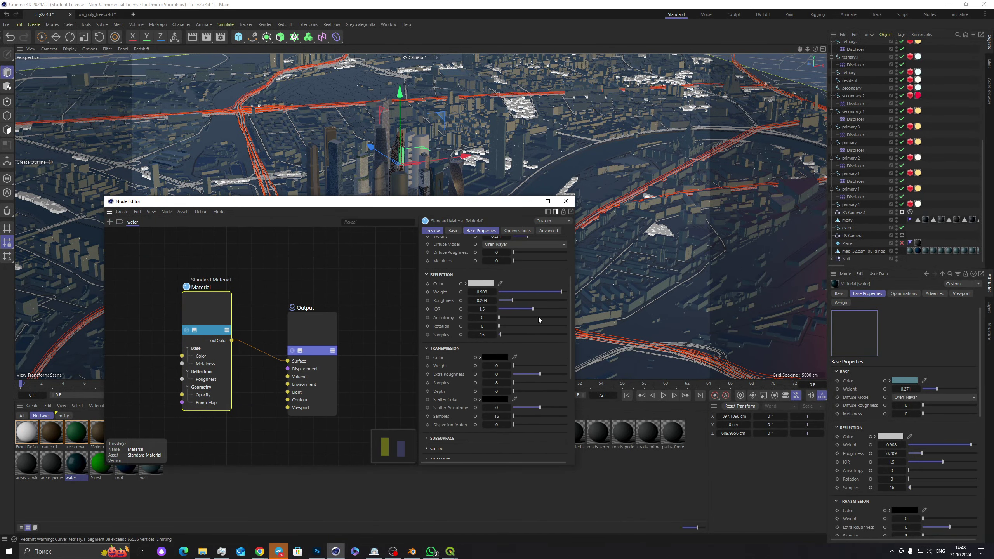
pyautogui.moveTo(536, 309); pyautogui.dragTo(540, 310)
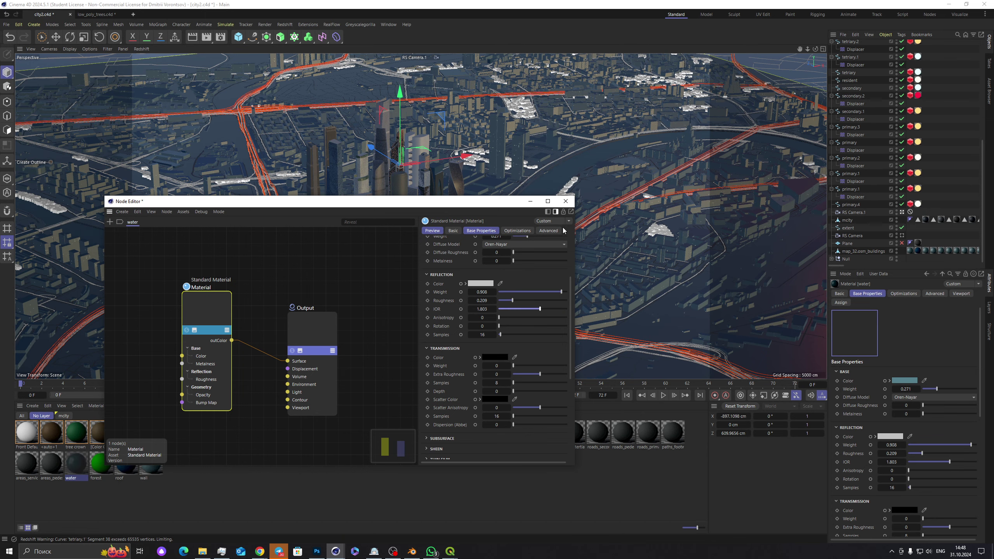
pyautogui.click(565, 201)
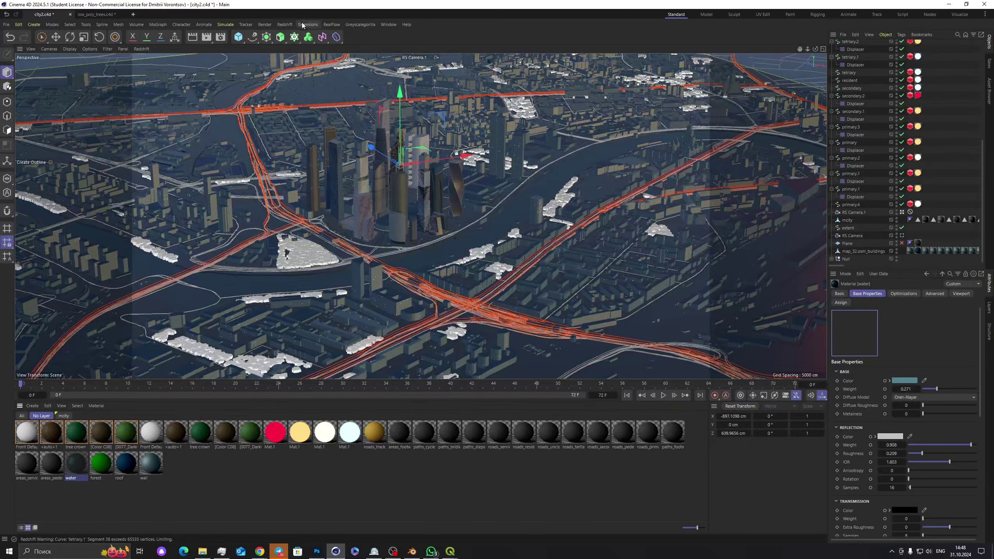
# Step: Open the render settings and show the Redshift renderer's options
pyautogui.click(285, 25)
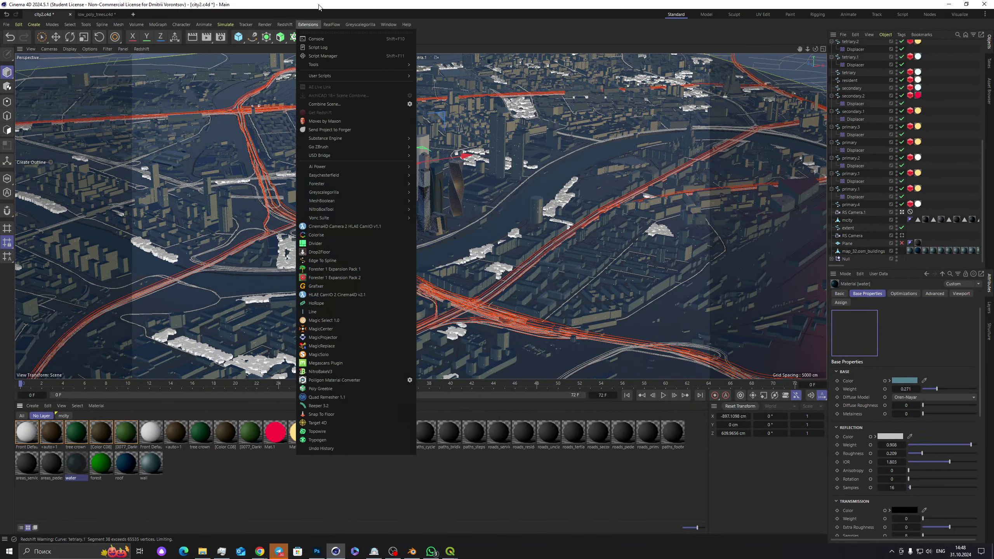
pyautogui.press('Escape')
pyautogui.click(227, 38)
pyautogui.moveTo(412, 32); pyautogui.dragTo(580, 95)
pyautogui.click(414, 150)
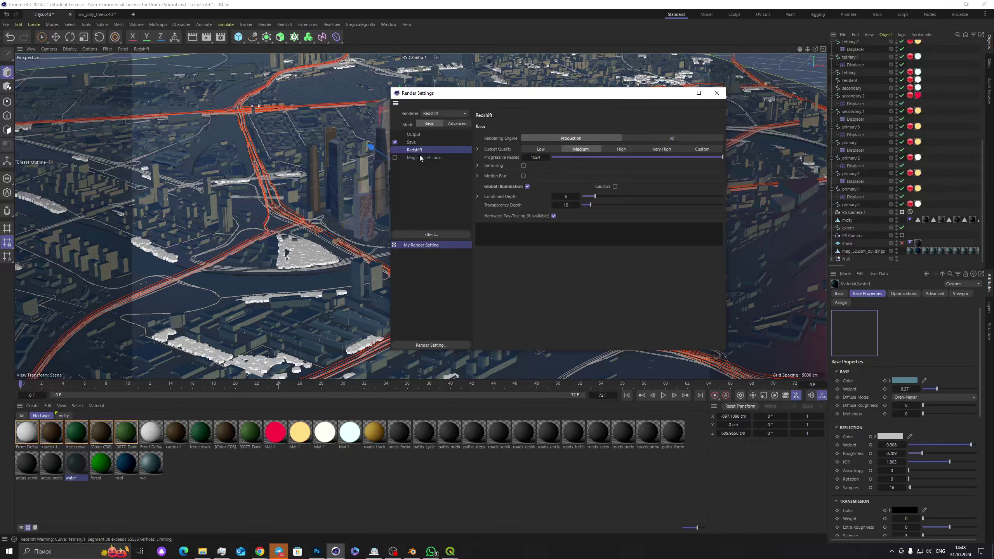
pyautogui.click(420, 157)
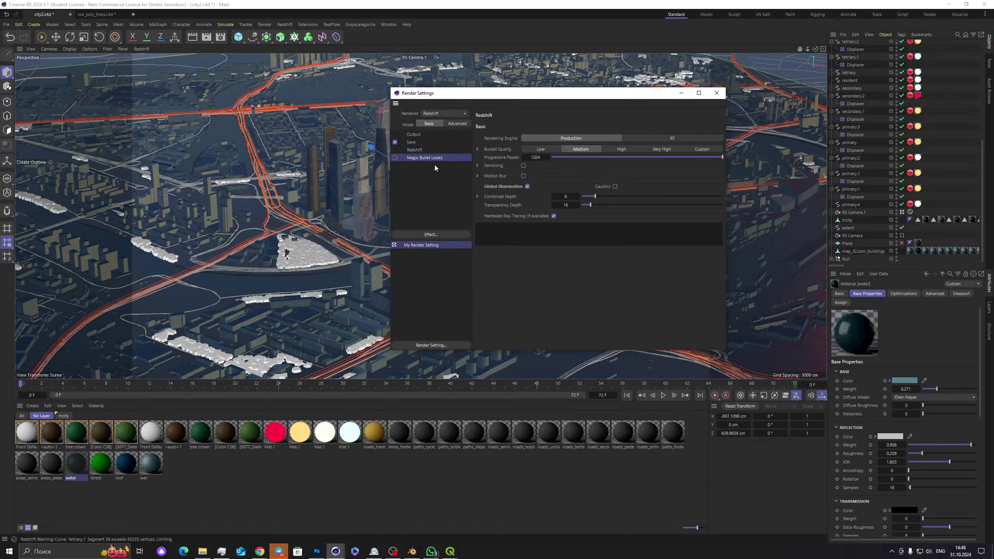
pyautogui.click(415, 150)
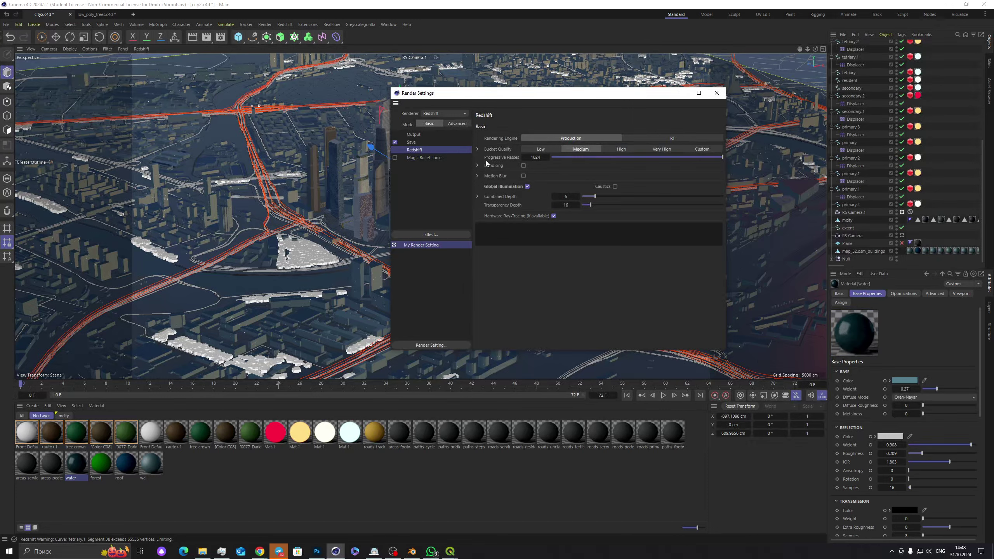
# Step: Open the Redshift AOV Manager from the render settings and add Emission and Depth AOVs
pyautogui.click(455, 123)
pyautogui.click(632, 125)
pyautogui.click(576, 224)
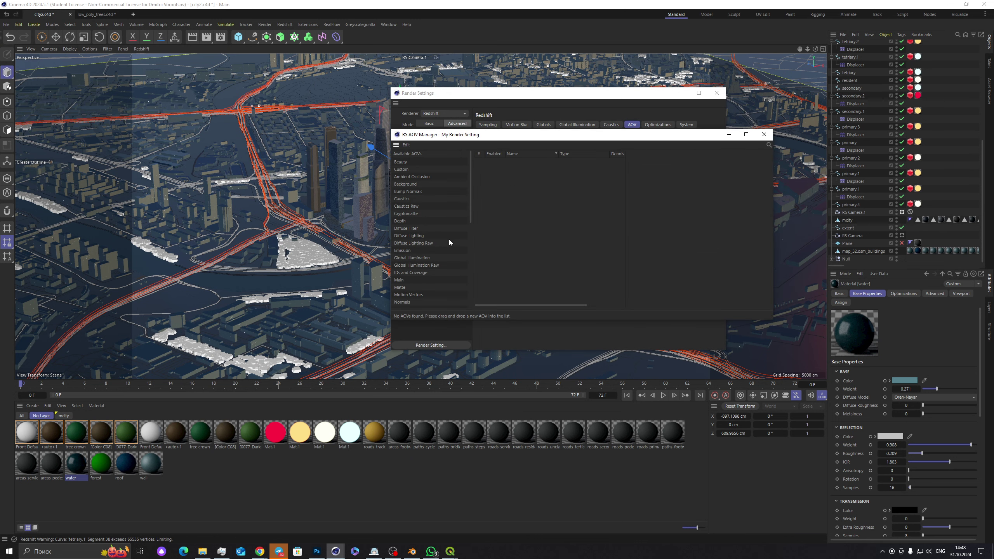
pyautogui.doubleClick(408, 250)
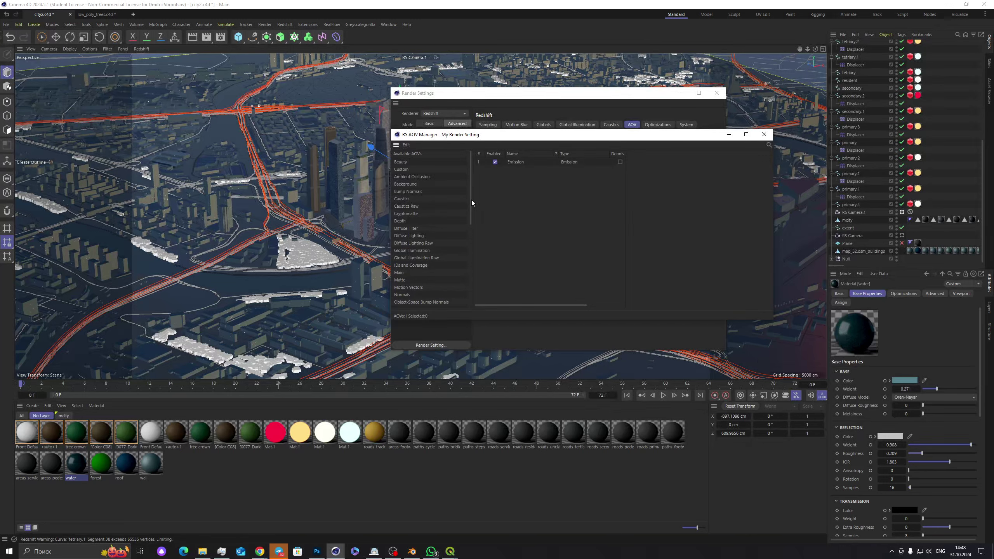
pyautogui.moveTo(471, 199); pyautogui.dragTo(472, 215)
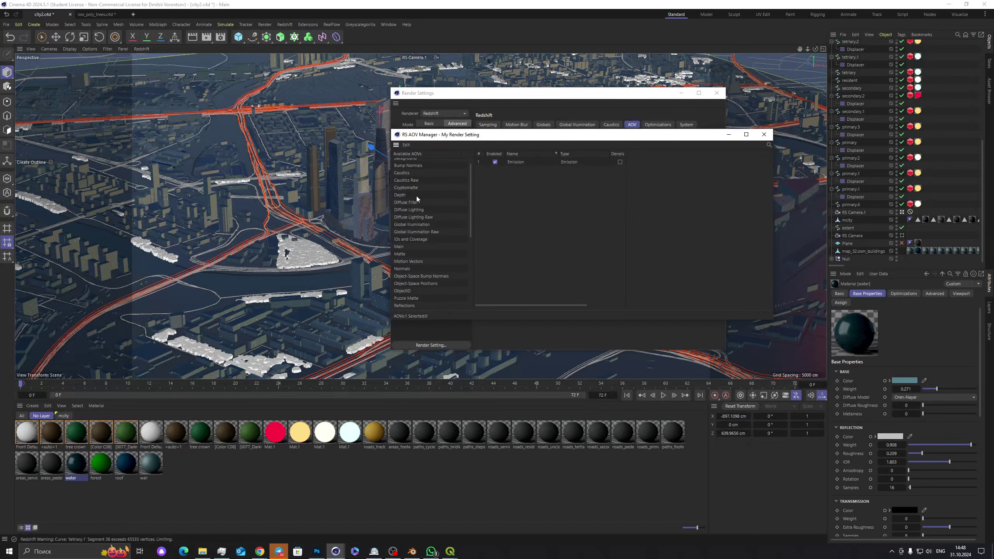
pyautogui.doubleClick(399, 195)
# Step: Set the Depth AOV's filter type to Max Depth and its depth mode to Z Normalized, and close the AOV Manager
pyautogui.click(509, 170)
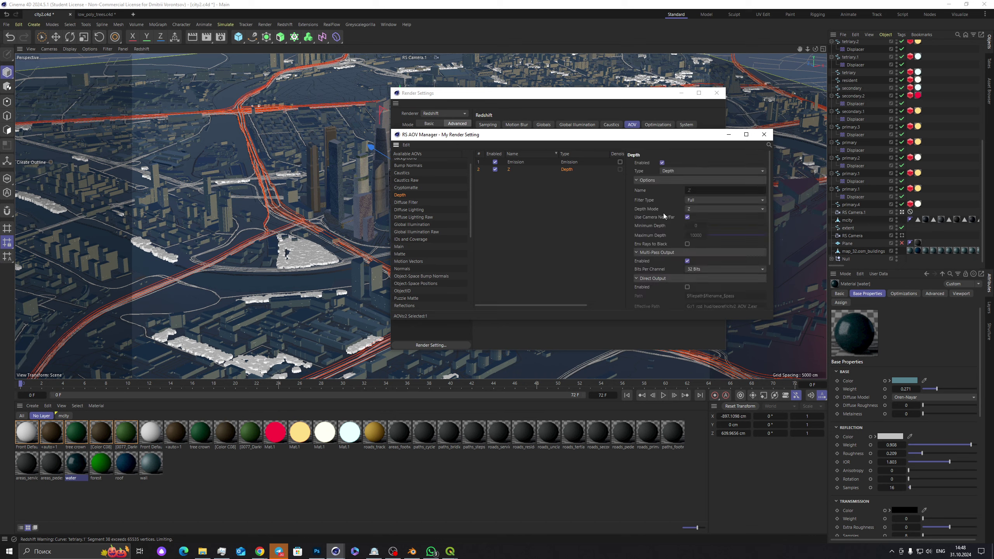
pyautogui.click(713, 200)
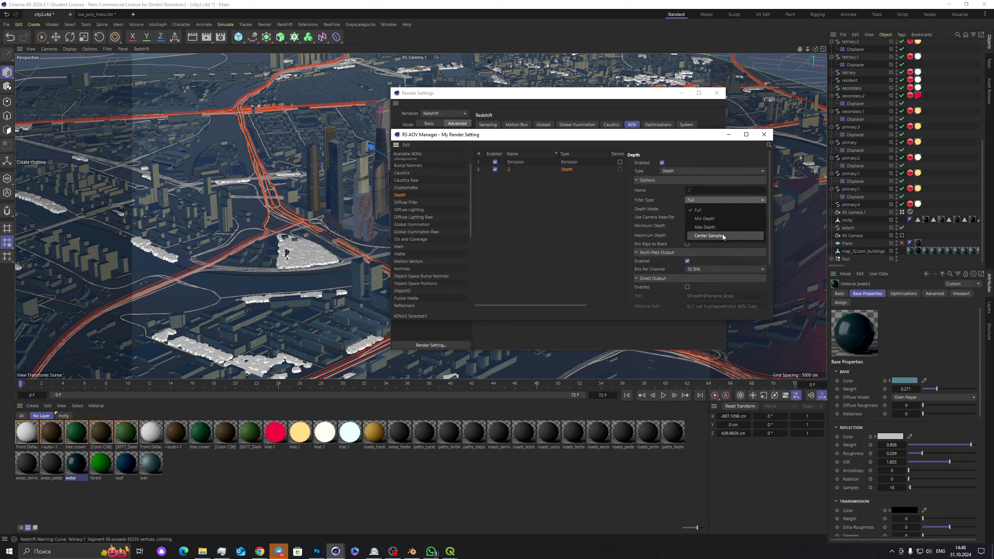
pyautogui.click(720, 227)
pyautogui.click(698, 207)
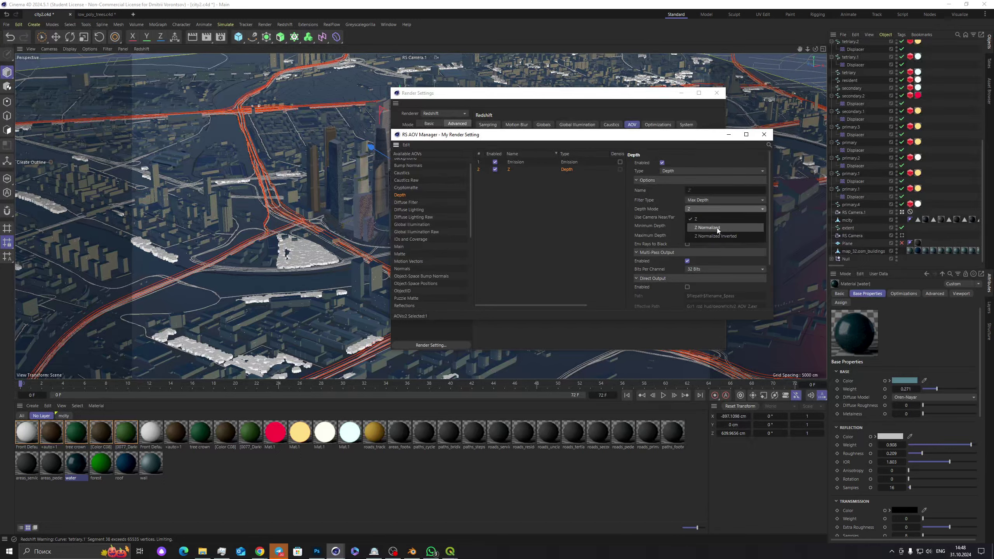
pyautogui.click(732, 227)
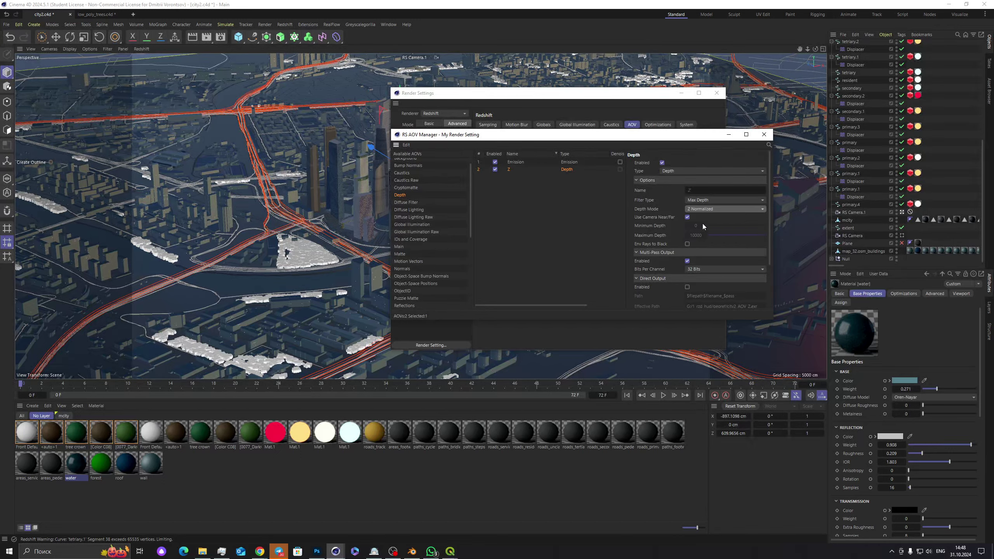
pyautogui.click(764, 134)
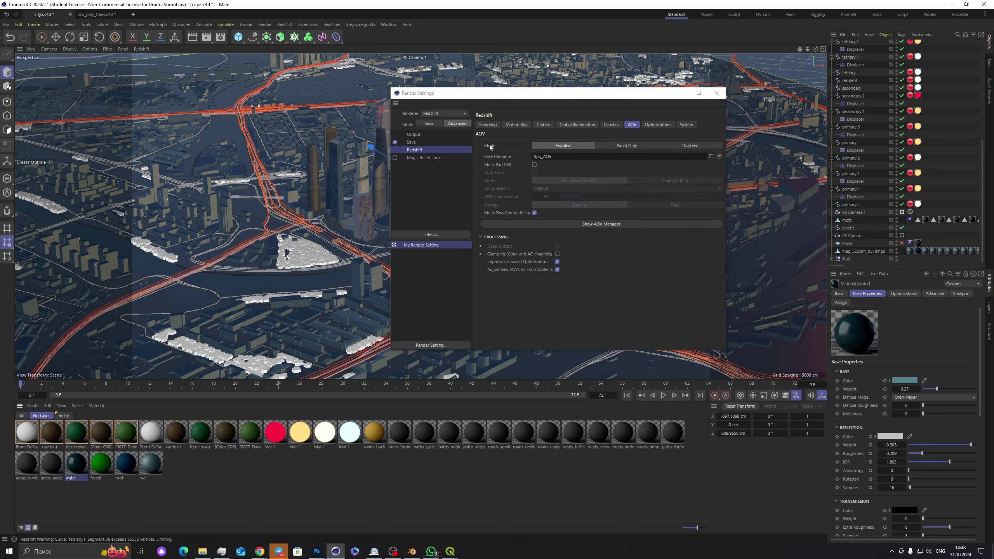
# Step: Set the regular image's save format to OpenEXR with DWAB lossy compression in blocks of 256 scanlines
pyautogui.click(409, 142)
pyautogui.click(559, 152)
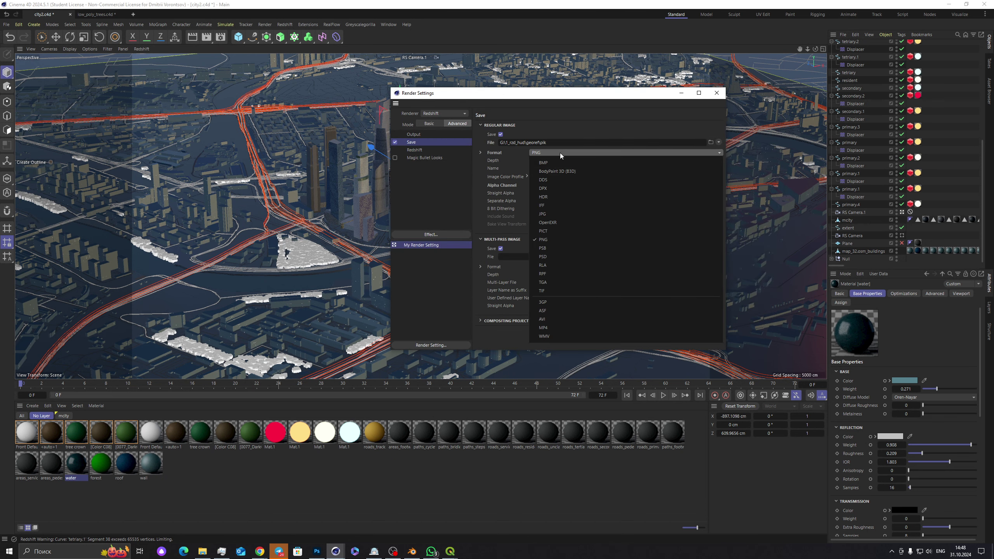
pyautogui.click(574, 224)
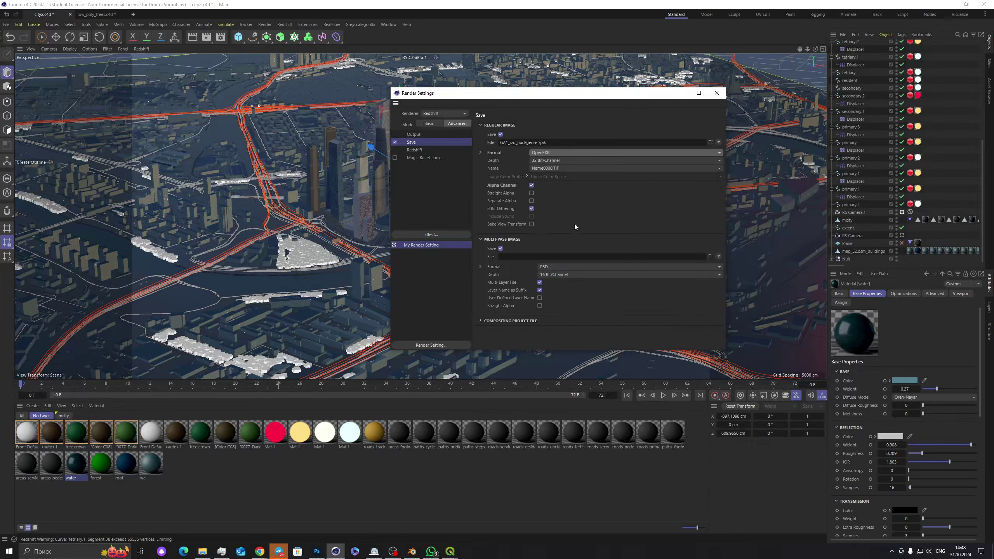
pyautogui.click(480, 152)
pyautogui.click(585, 196)
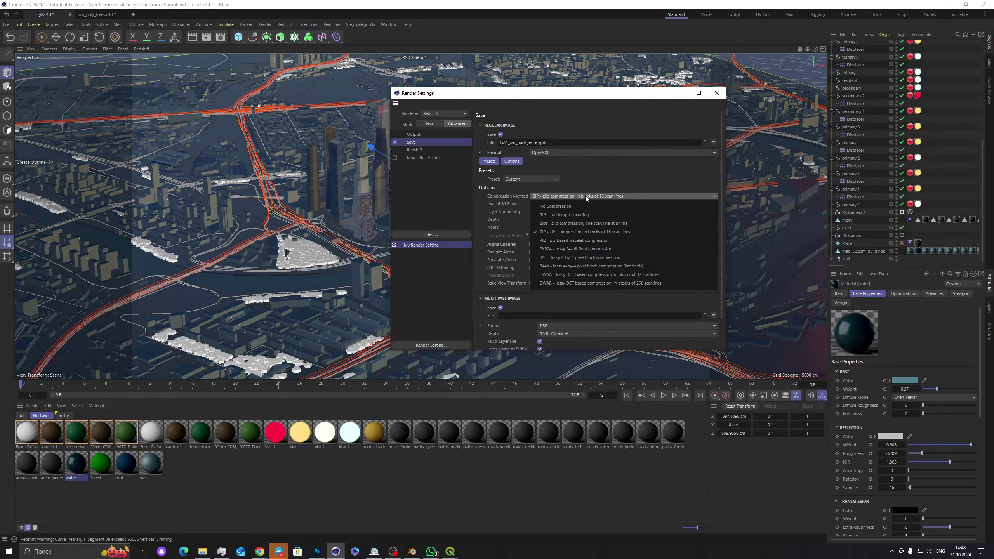
pyautogui.click(581, 283)
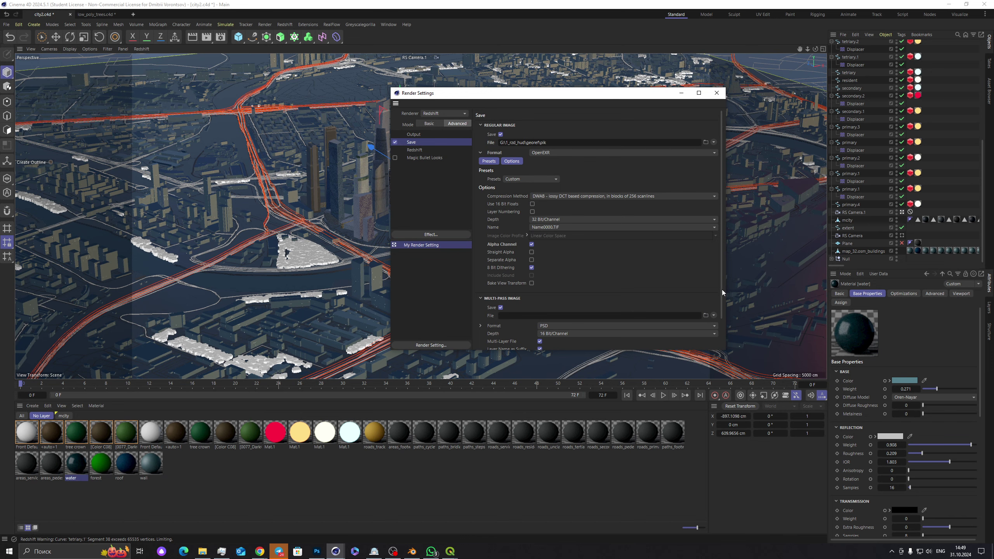
# Step: Set the multi-pass image format to OpenEXR and turn off its Multi-Layer File option
pyautogui.scroll(-2, 721, 290)
pyautogui.click(558, 291)
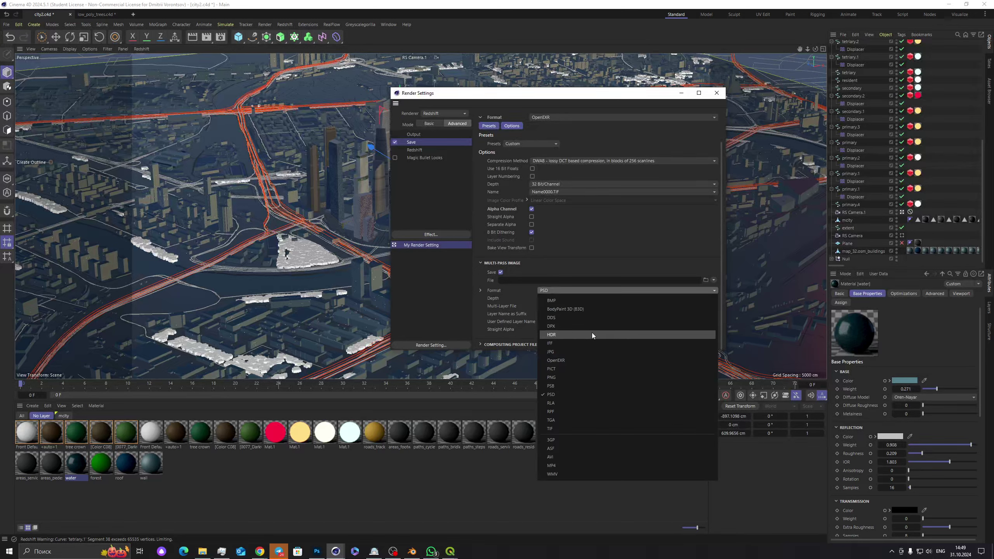
pyautogui.click(585, 360)
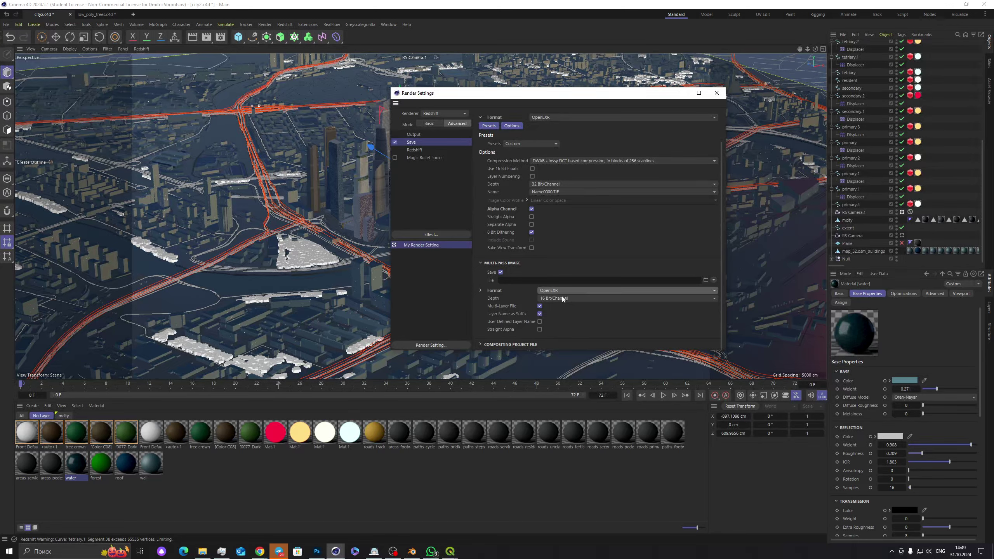
pyautogui.click(540, 306)
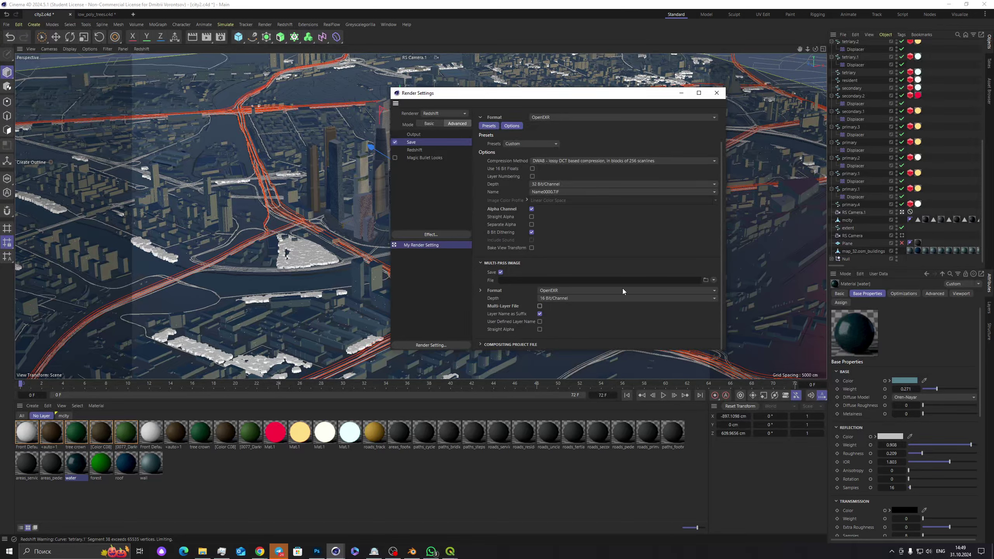
# Step: Set the multi-pass OpenEXR compression method to DWAB lossy compression in blocks of 256 scanlines
pyautogui.scroll(1, 721, 173)
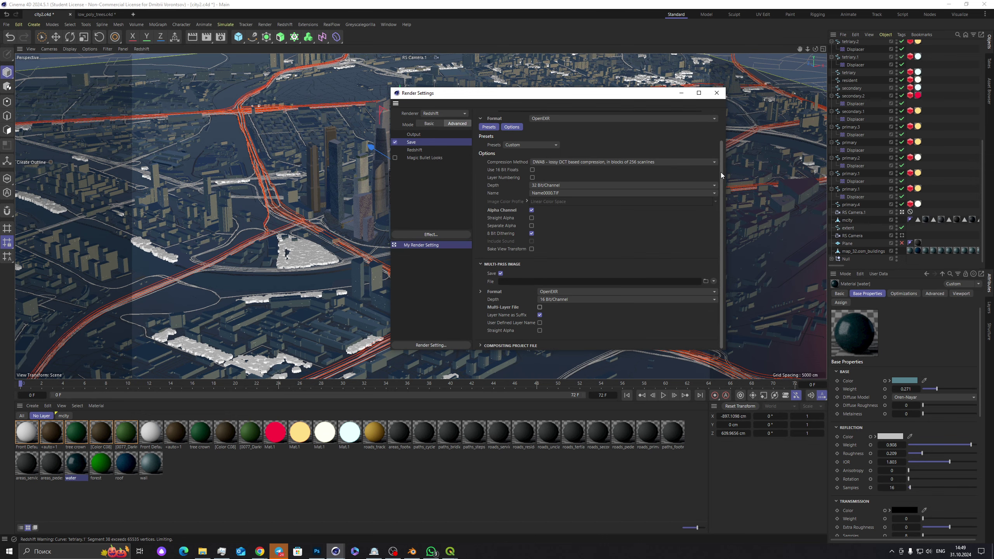
pyautogui.click(560, 292)
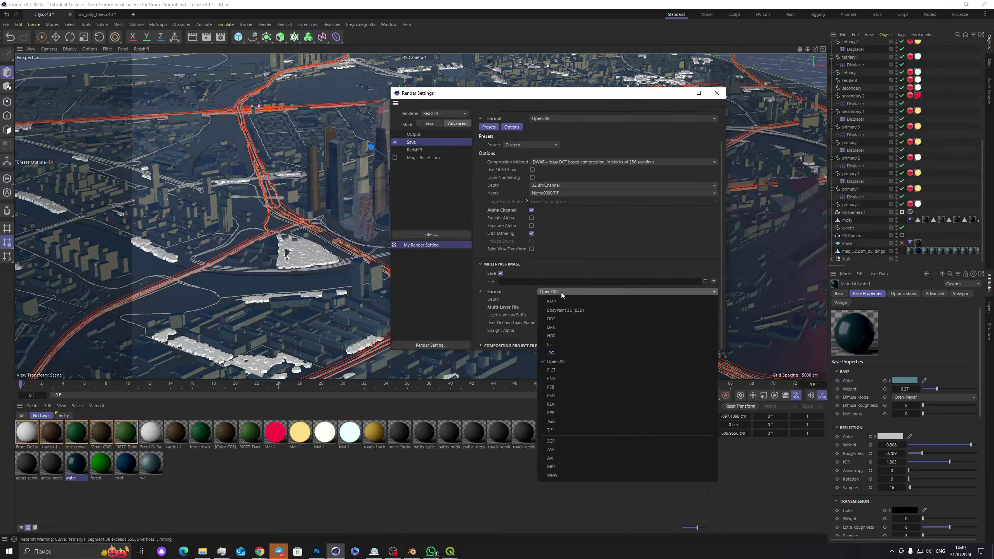
pyautogui.click(480, 291)
pyautogui.scroll(1, 480, 291)
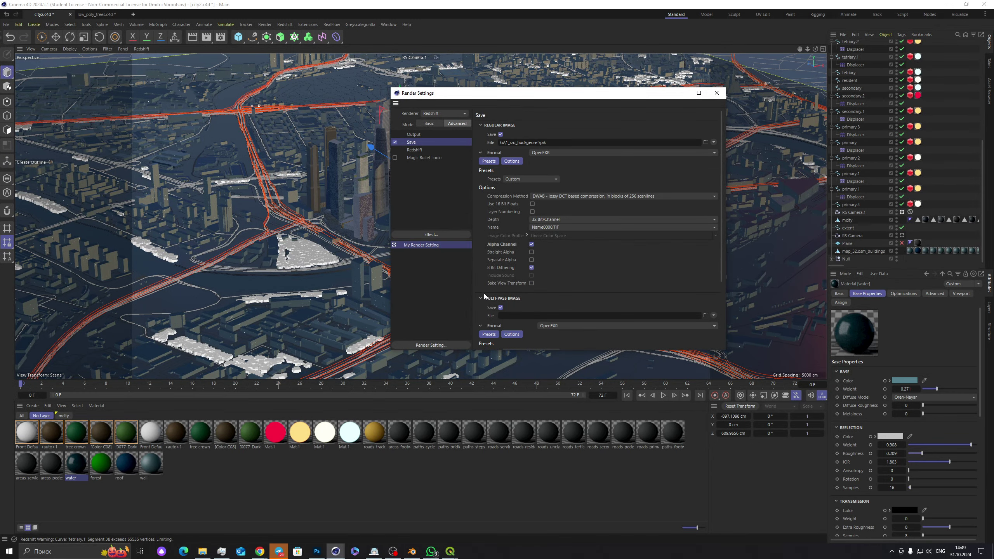
pyautogui.scroll(-3, 615, 286)
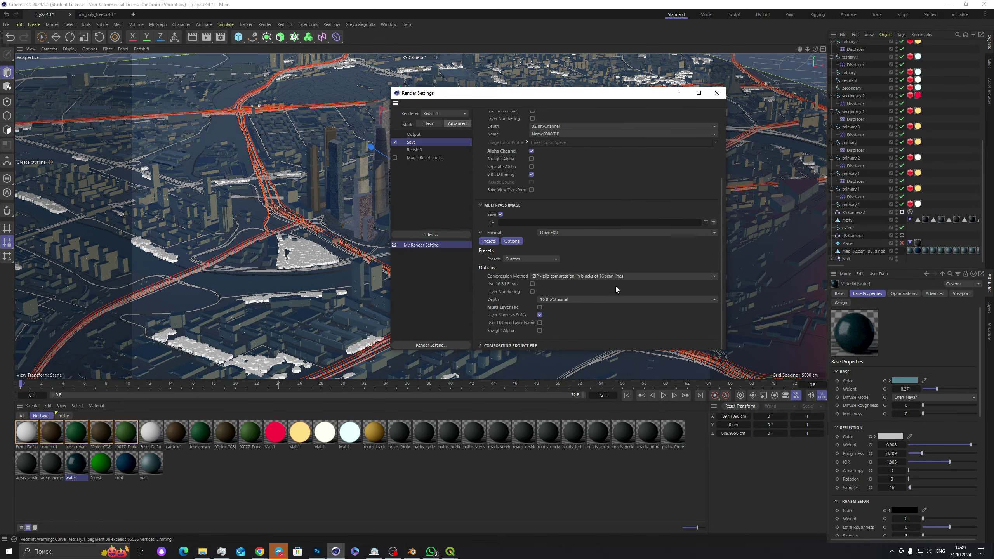
pyautogui.click(597, 272)
pyautogui.click(579, 360)
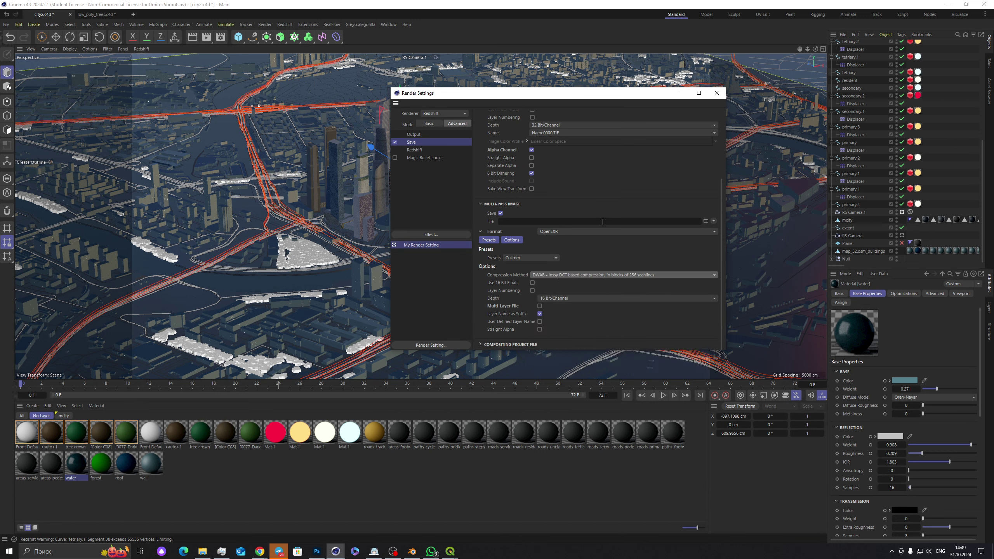
# Step: Browse for the regular image's output location and create a folder named render inside 1_rzd_hud
pyautogui.scroll(3, 721, 244)
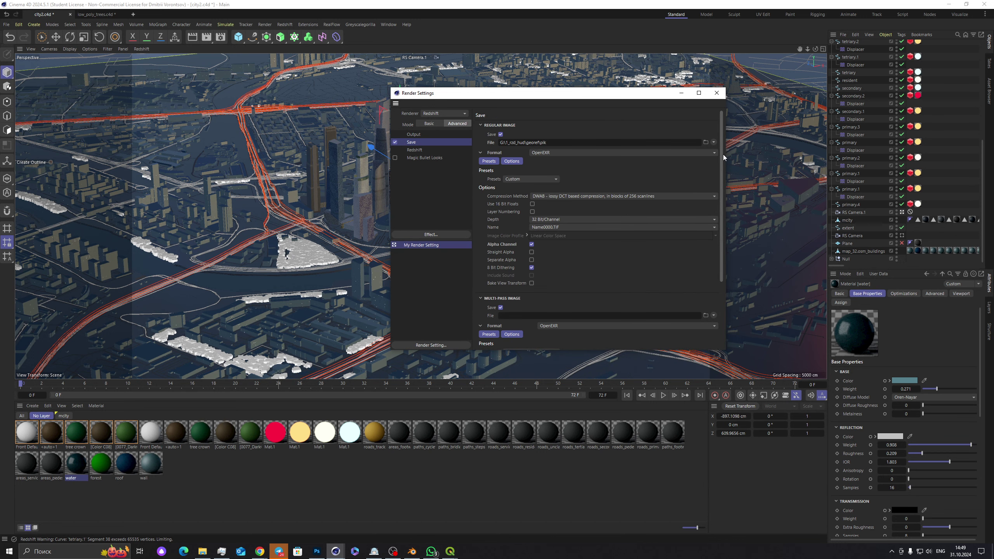
pyautogui.click(707, 141)
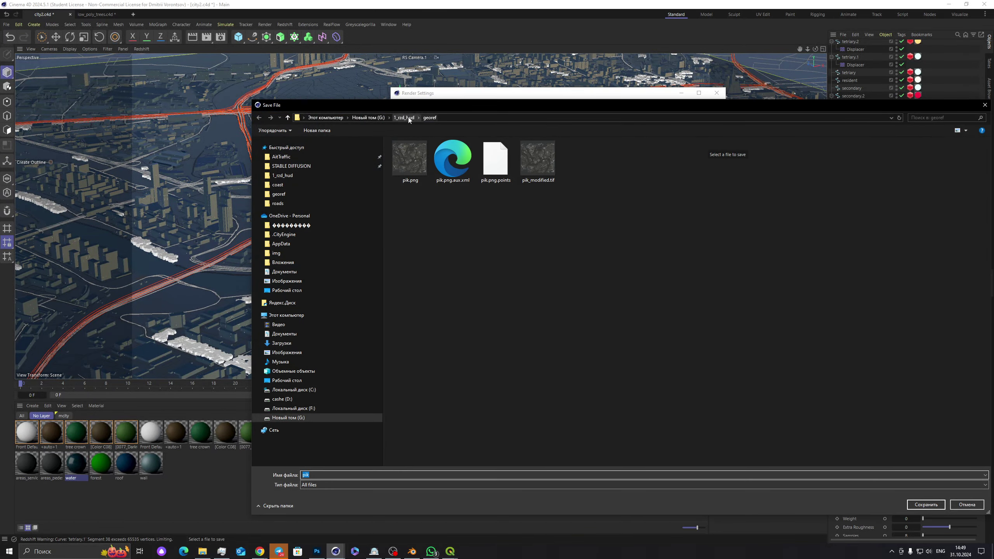
pyautogui.click(408, 117)
pyautogui.rightClick(451, 303)
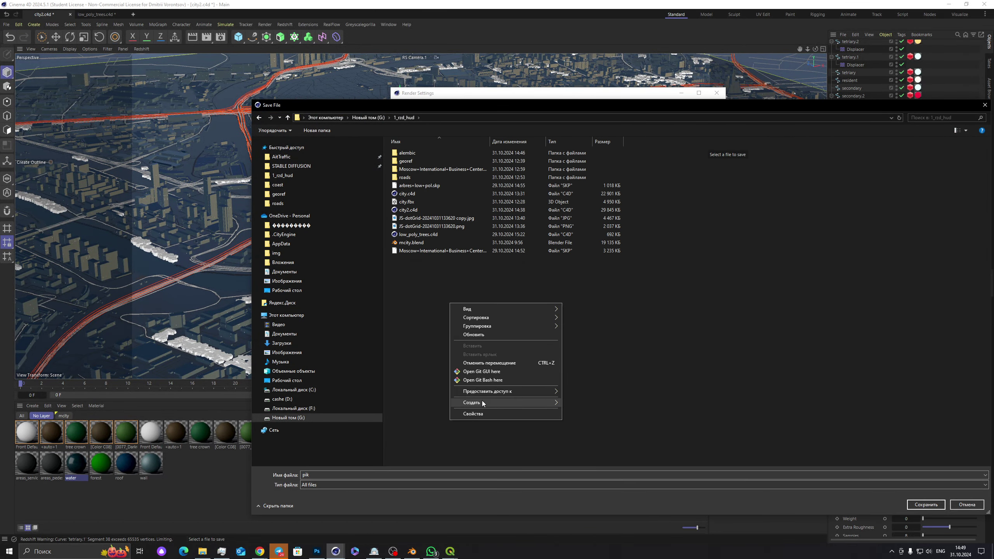
pyautogui.moveTo(528, 401)
pyautogui.click(580, 403)
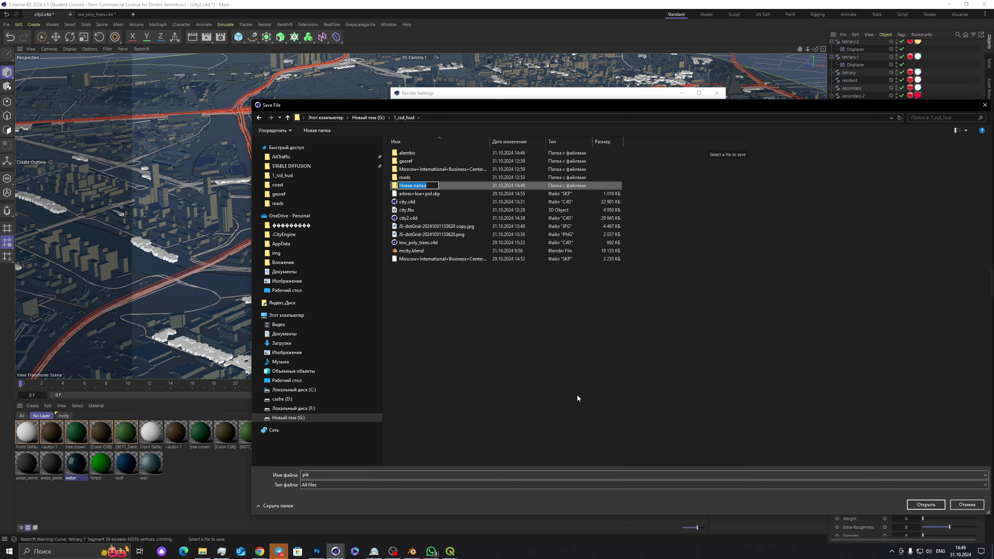
pyautogui.write('render')
pyautogui.press('Return')
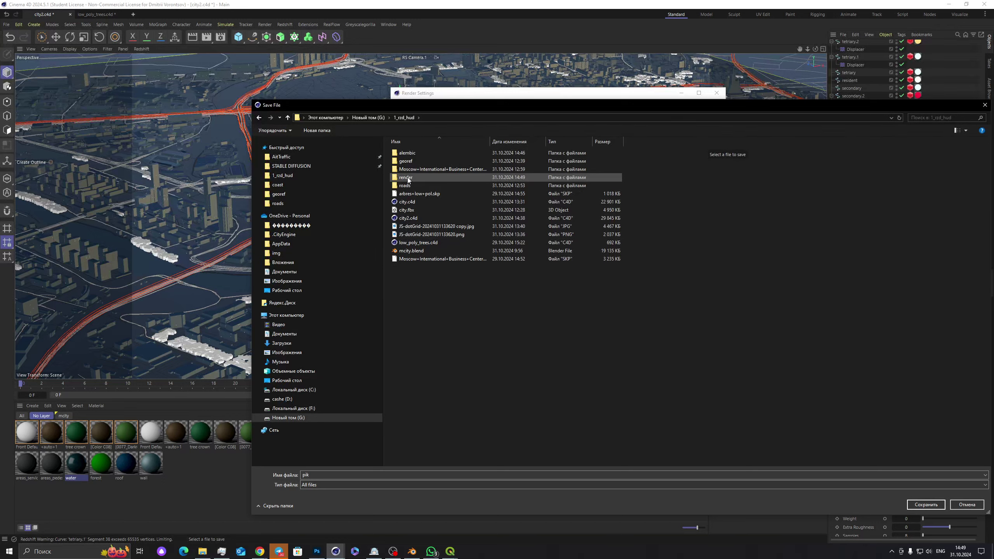
# Step: Set the regular image's output file to city inside the render folder
pyautogui.press('Return')
pyautogui.doubleClick(332, 473)
pyautogui.write('c')
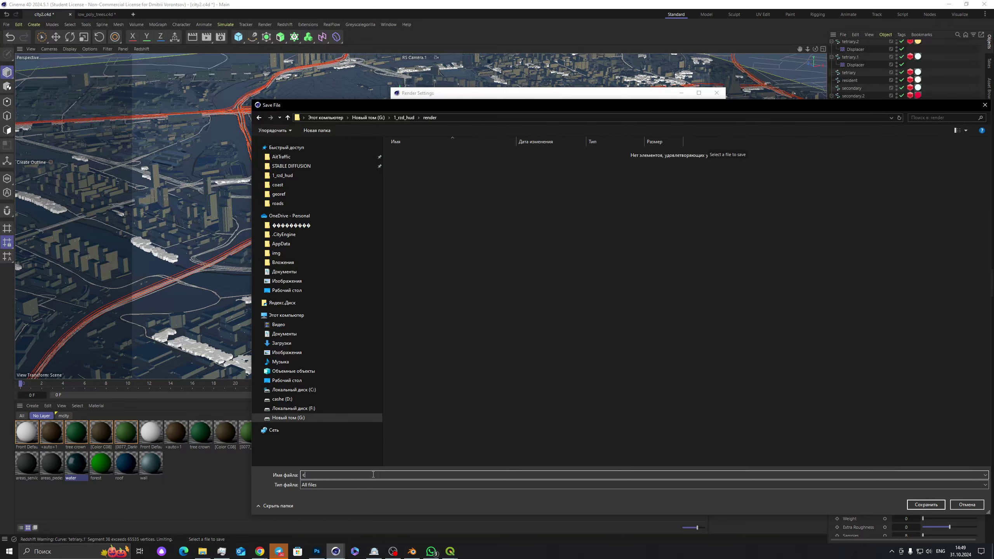
pyautogui.write('ity')
pyautogui.click(923, 505)
# Step: Set the multi-pass image's output file to cit inside the render folder and save the scene
pyautogui.scroll(-3, 719, 266)
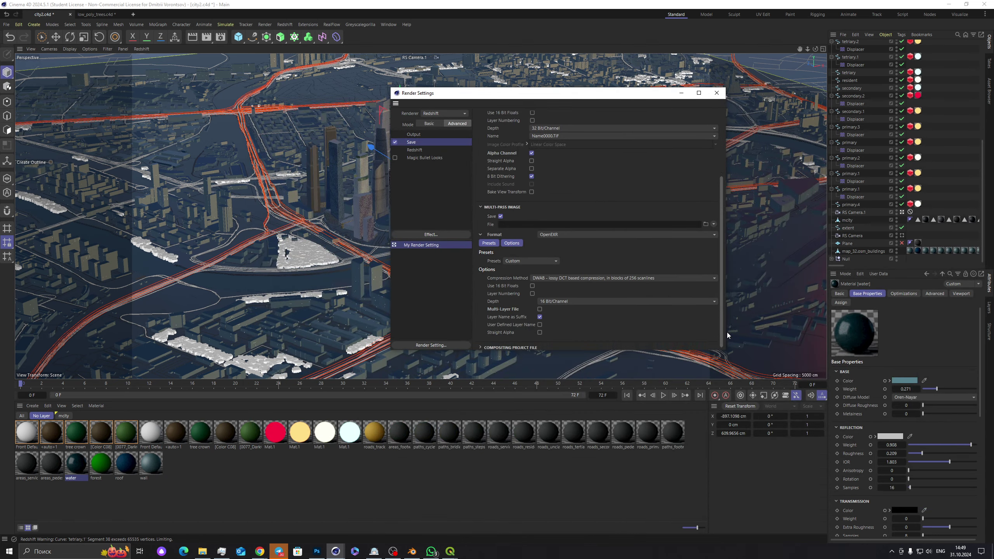
pyautogui.click(706, 230)
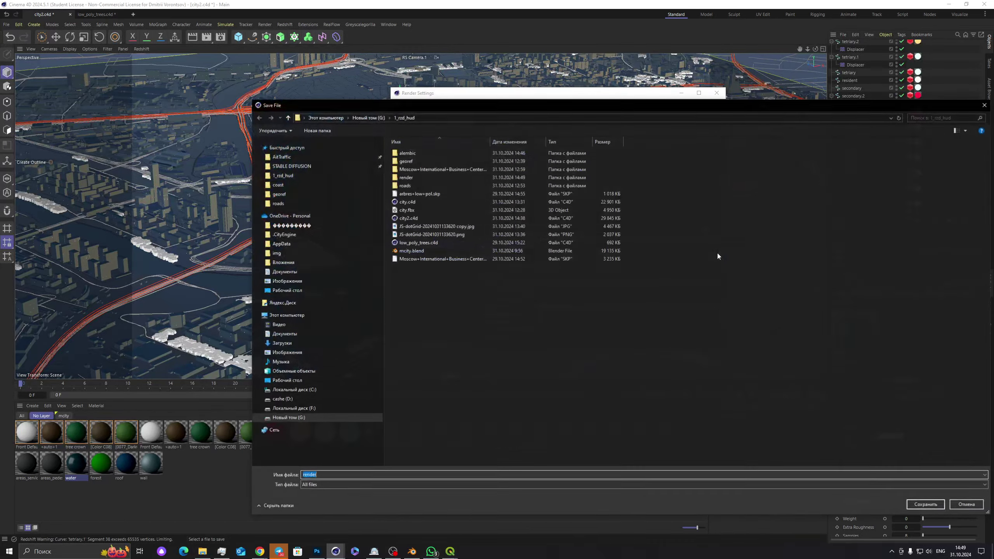
pyautogui.click(410, 178)
pyautogui.doubleClick(411, 178)
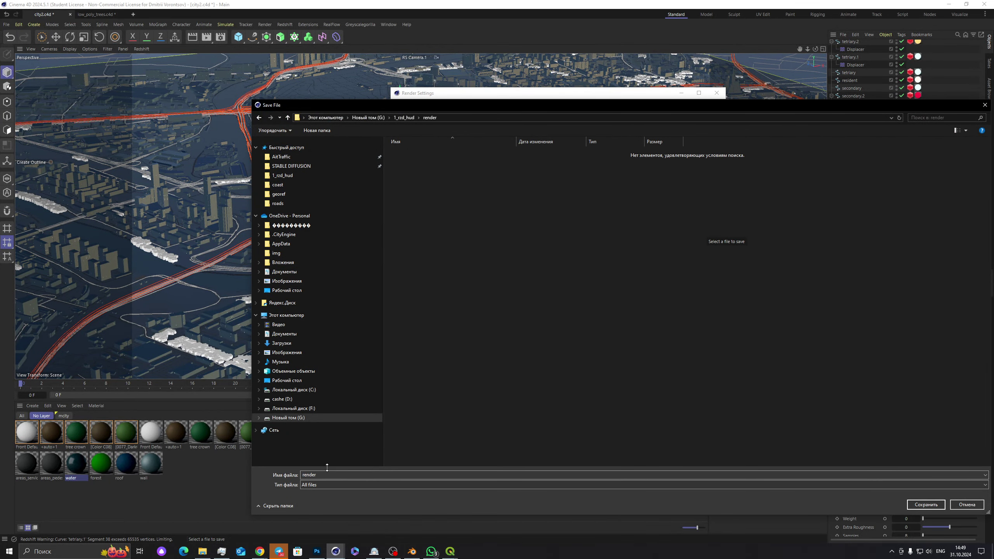
pyautogui.doubleClick(355, 474)
pyautogui.write('cit')
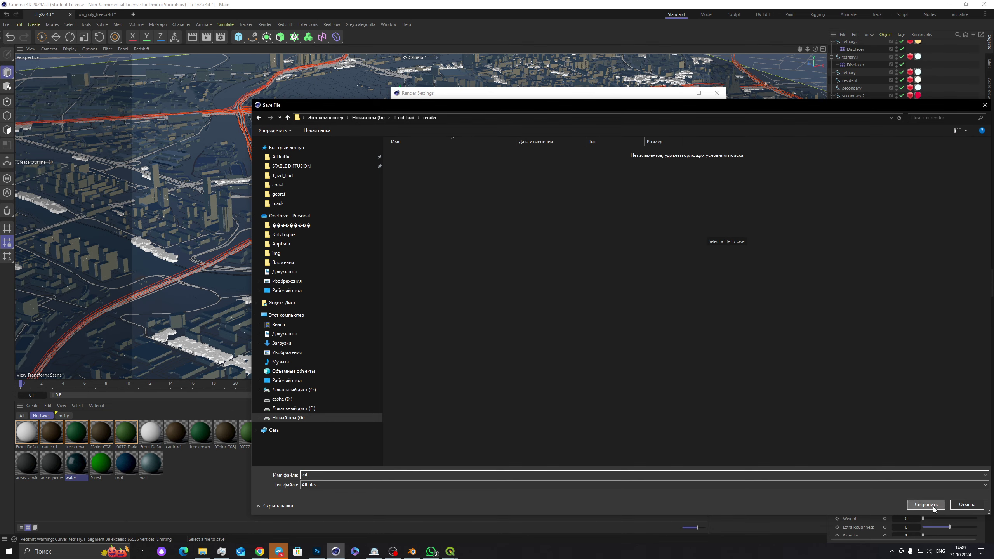
pyautogui.click(926, 504)
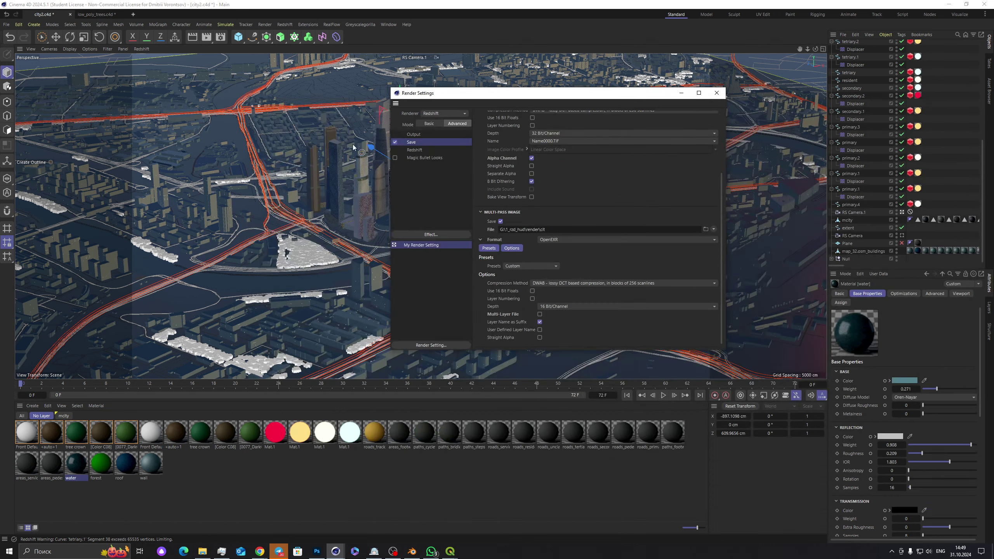
pyautogui.click(6, 25)
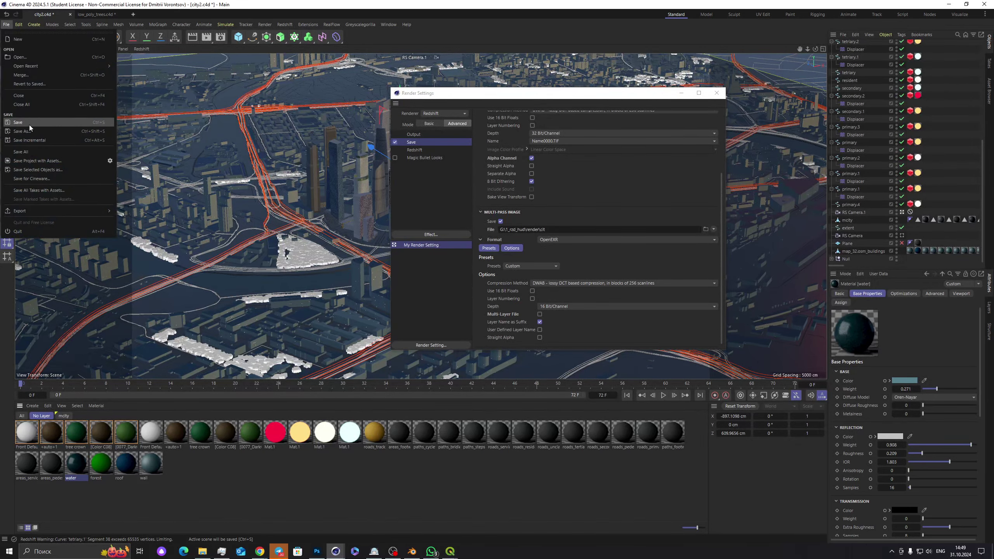
pyautogui.click(30, 124)
# Step: Enable Redshift denoising with the Altus Dual engine in the basic render settings and save the scene
pyautogui.moveTo(577, 97); pyautogui.dragTo(401, 94)
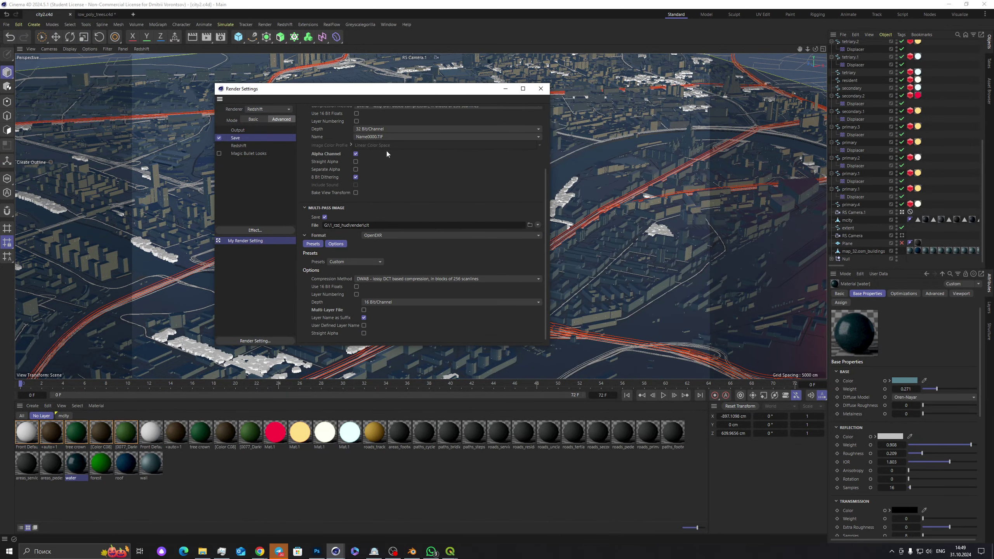
pyautogui.click(238, 145)
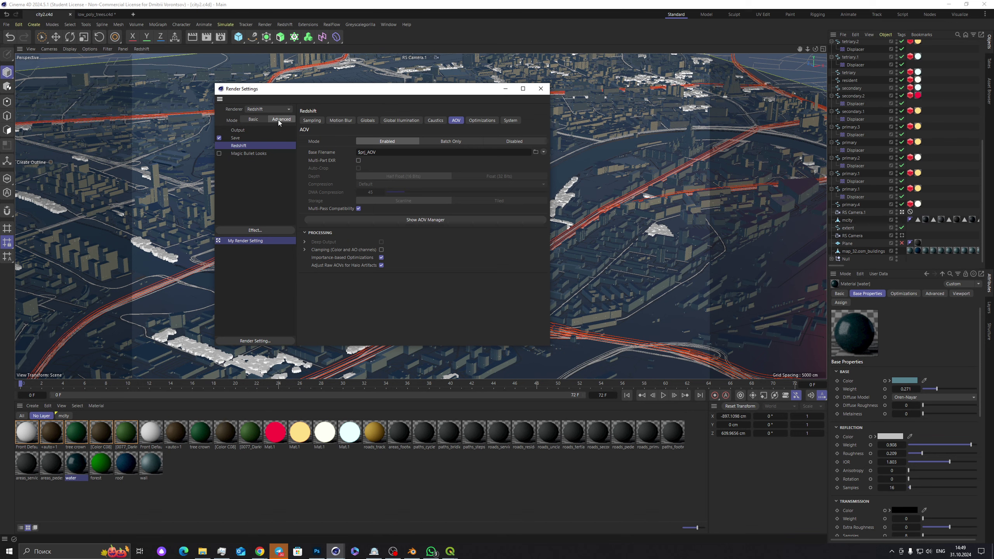
pyautogui.click(253, 119)
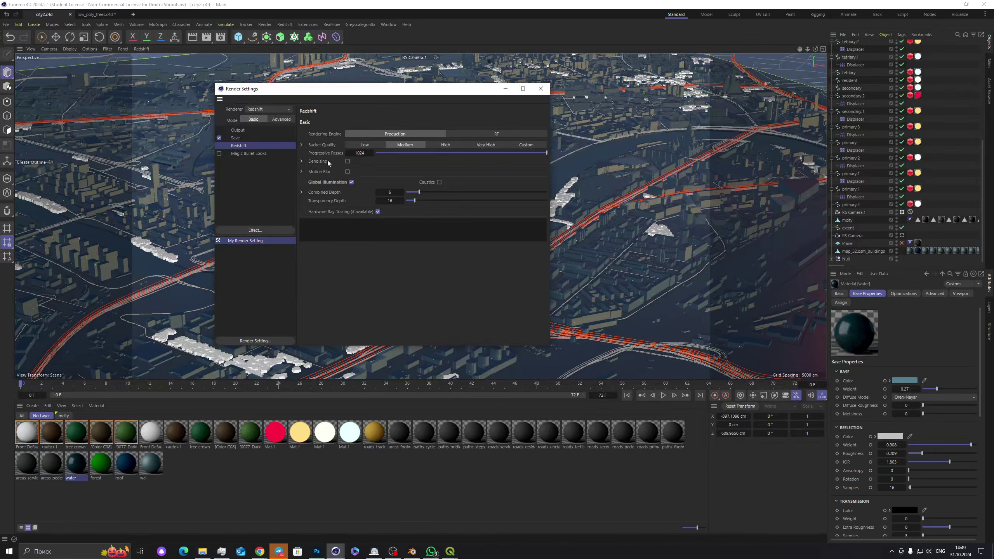
pyautogui.click(301, 160)
pyautogui.click(347, 161)
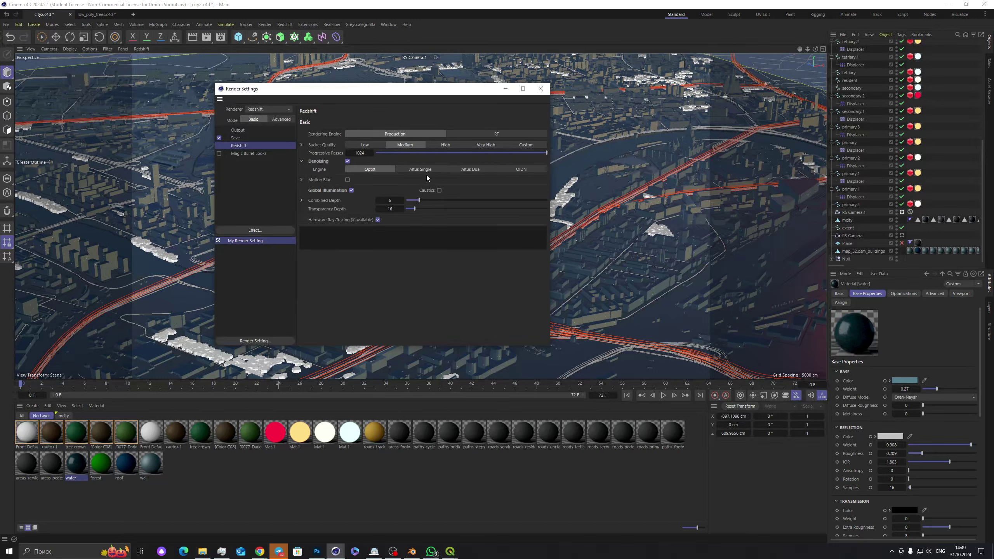
pyautogui.click(484, 170)
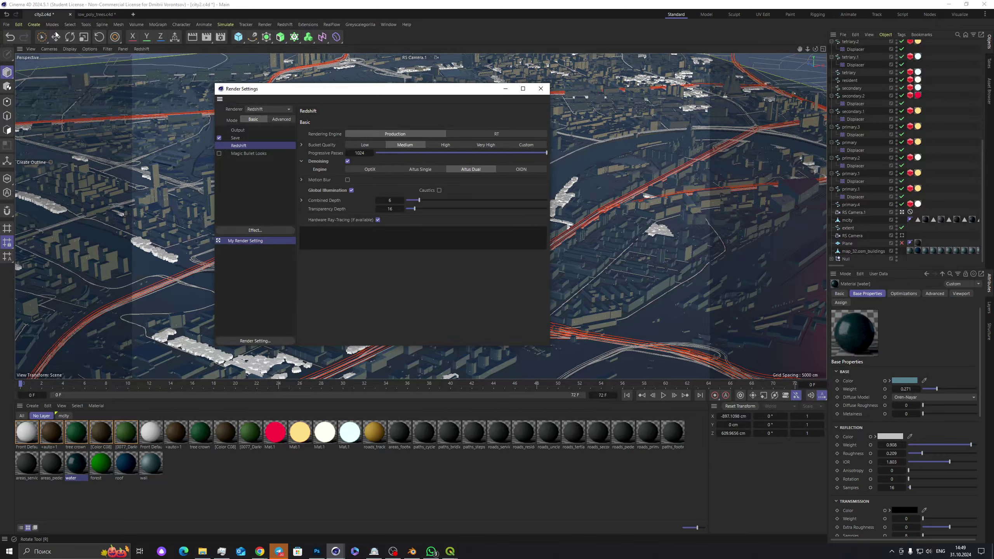
pyautogui.click(6, 25)
pyautogui.click(38, 125)
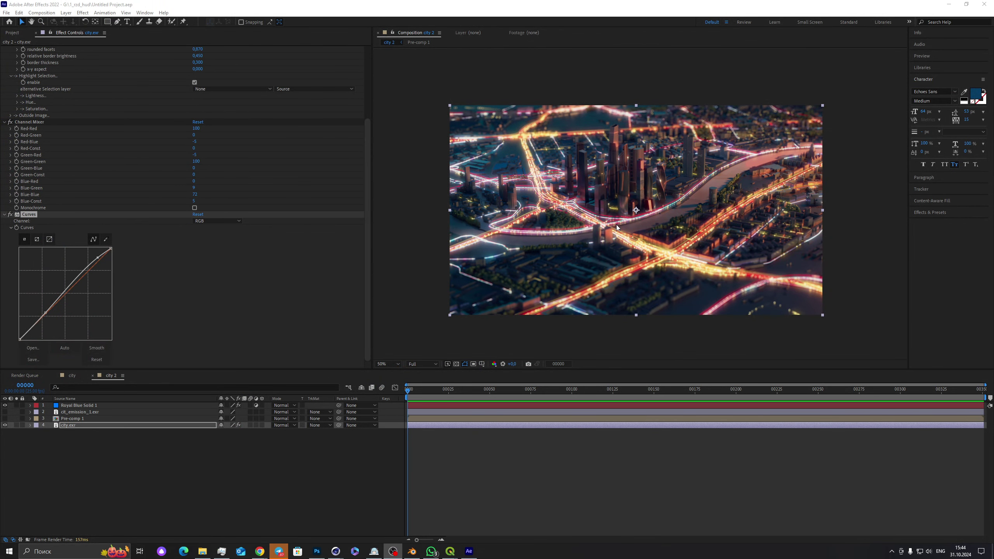
# Step: In After Effects, set the Channel Mixer's Blue-Green value to -2 on the city.exr layer of the city 2 composition
pyautogui.click(17, 30)
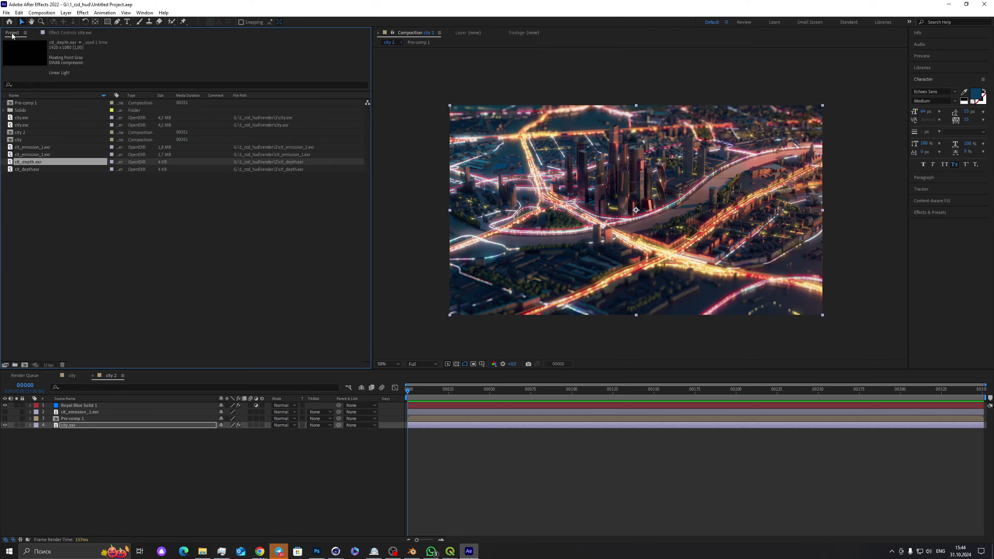
pyautogui.click(508, 446)
pyautogui.moveTo(569, 260); pyautogui.dragTo(555, 229, button='middle')
pyautogui.click(71, 427)
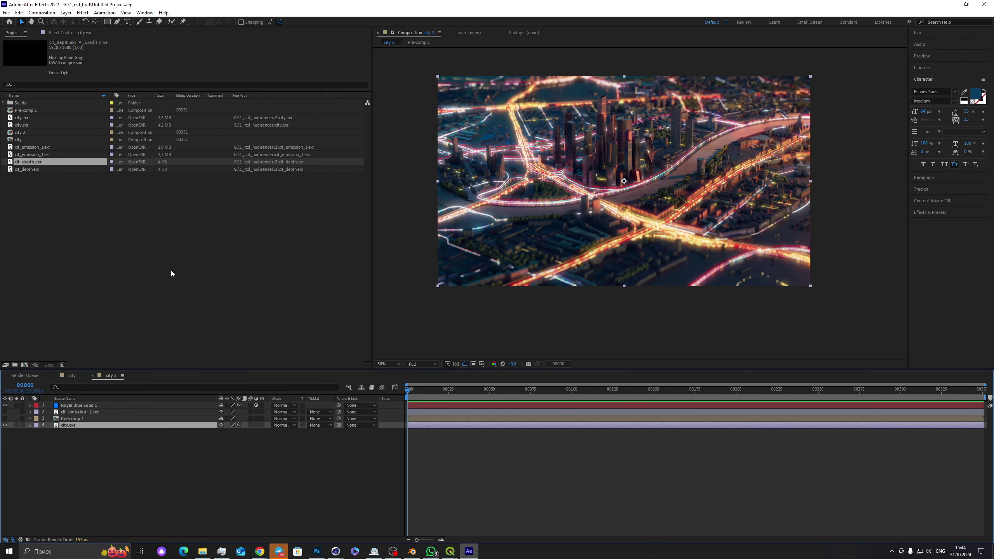
pyautogui.click(70, 34)
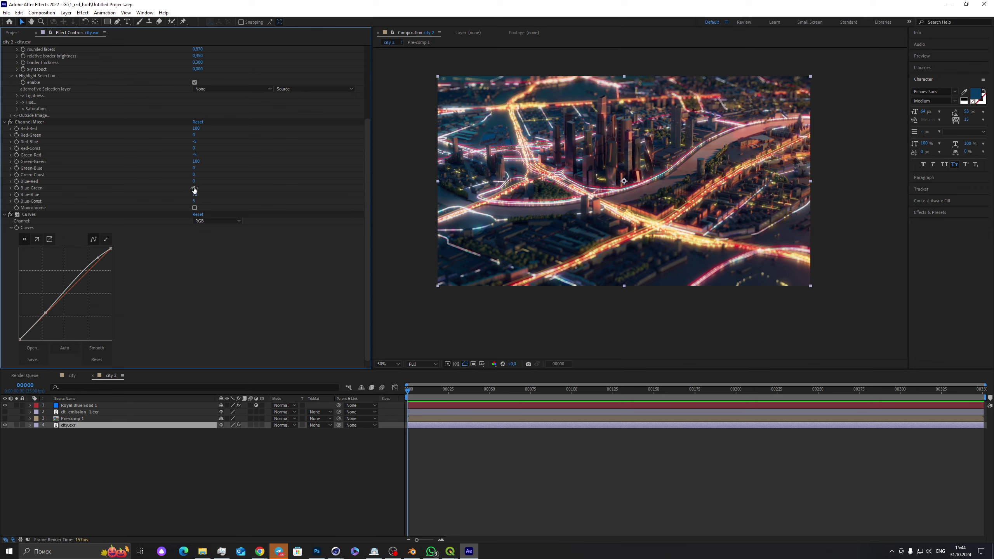
pyautogui.moveTo(193, 190); pyautogui.dragTo(190, 188)
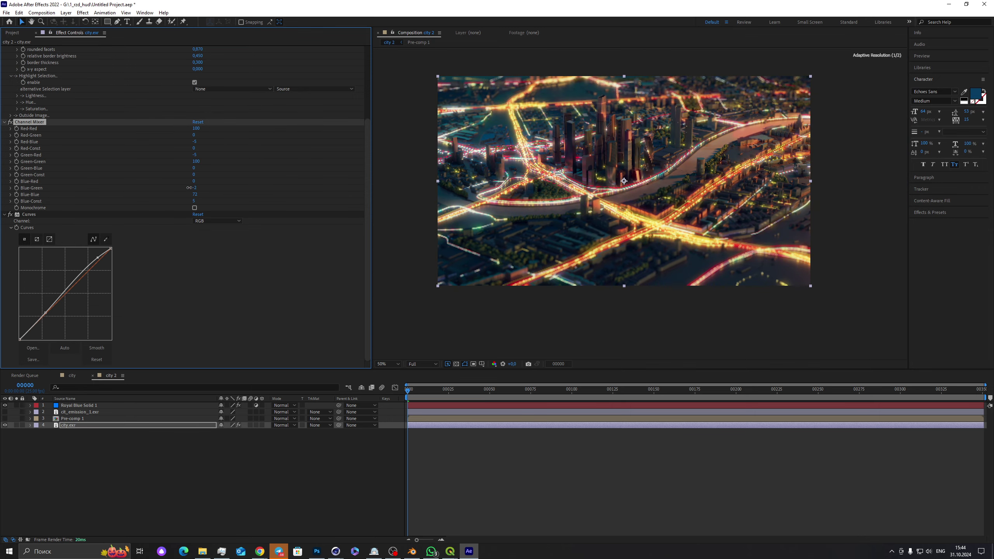
# Step: Examine the colour-graded city composite both up close around the skyscrapers, river and highways and as a whole frame
pyautogui.press('h')
pyautogui.moveTo(628, 215); pyautogui.dragTo(683, 329)
pyautogui.scroll(2, 637, 233)
pyautogui.press('v')
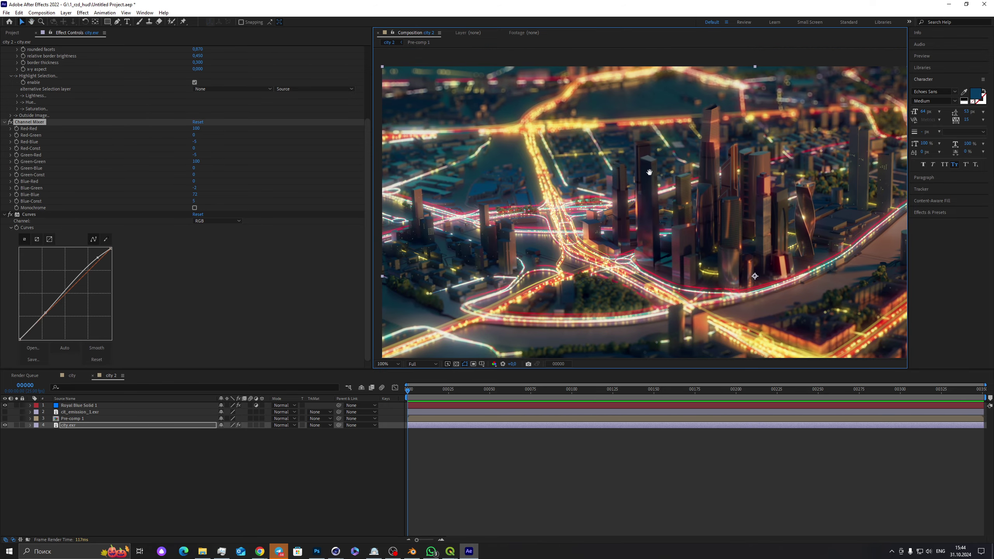
pyautogui.moveTo(648, 174); pyautogui.dragTo(617, 188)
pyautogui.scroll(-2, 595, 192)
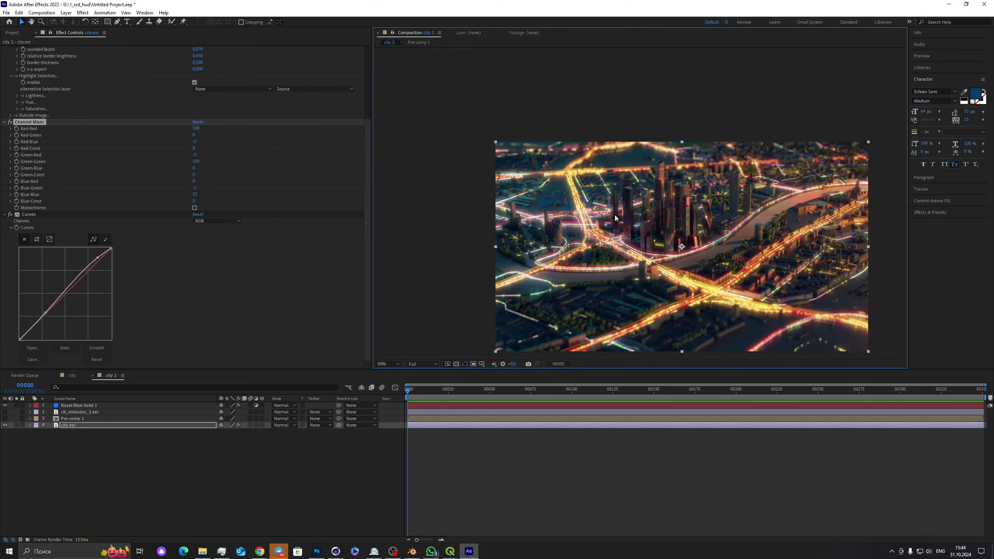
pyautogui.scroll(2, 610, 198)
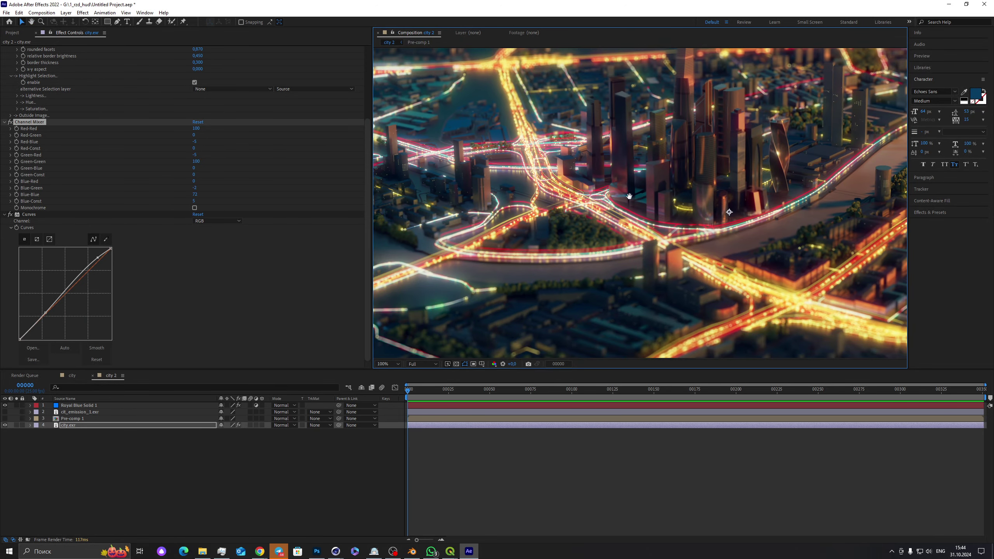
pyautogui.moveTo(612, 201); pyautogui.dragTo(586, 252)
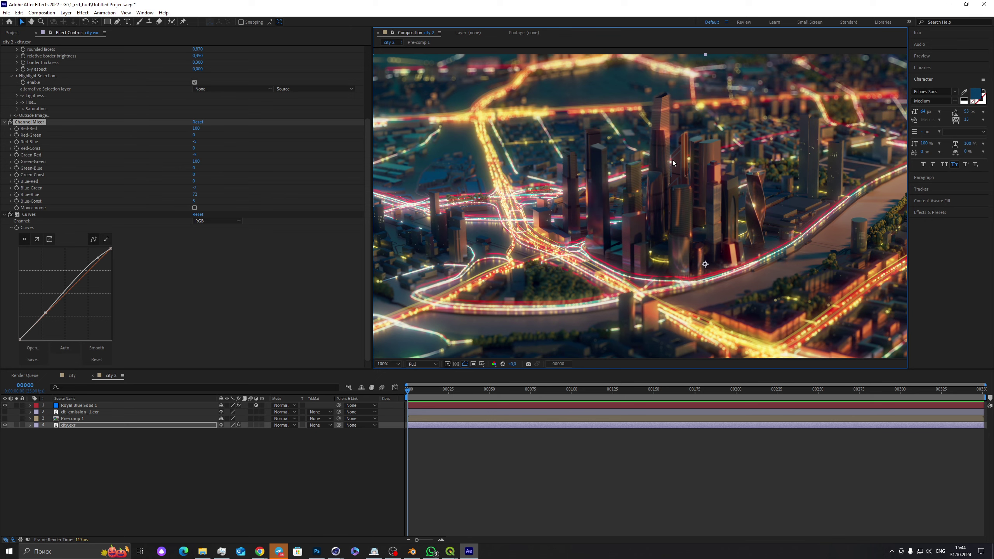
pyautogui.moveTo(656, 165); pyautogui.dragTo(602, 181)
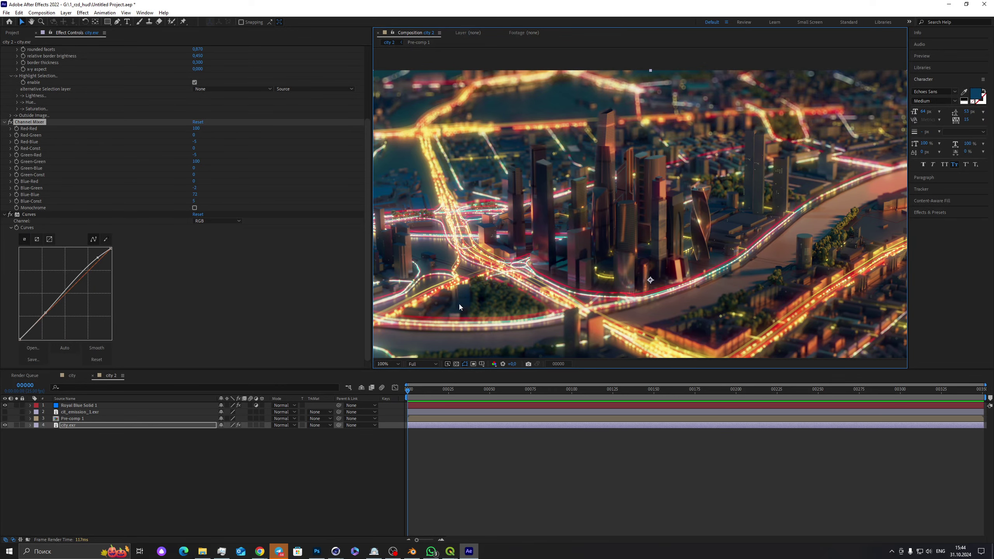
pyautogui.scroll(-2, 621, 262)
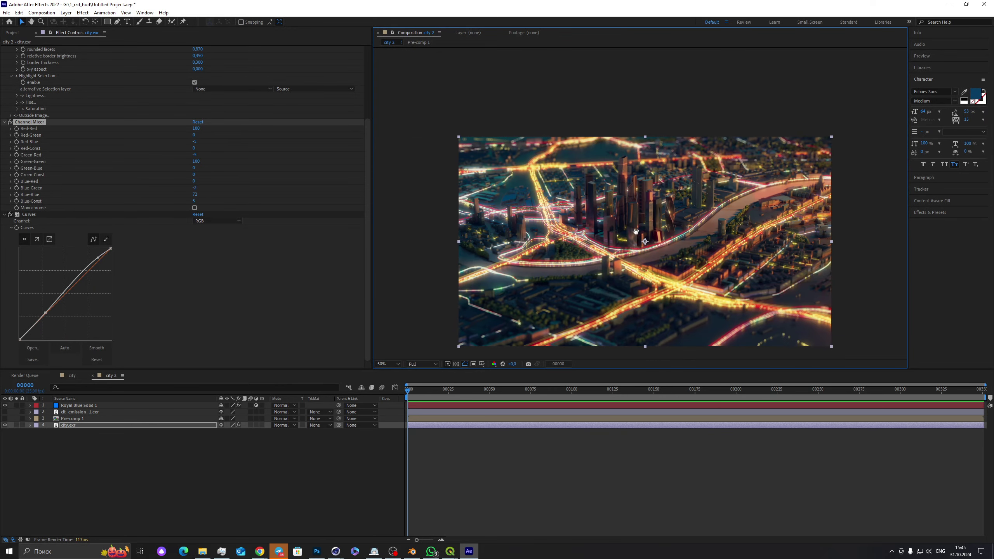
pyautogui.moveTo(636, 231); pyautogui.dragTo(642, 195)
pyautogui.press('v')
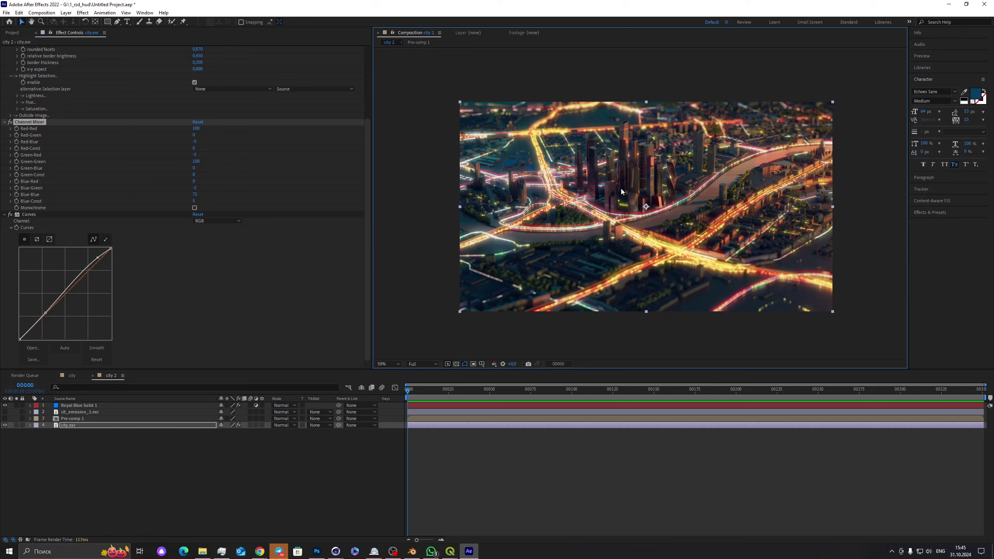
pyautogui.scroll(2, 594, 161)
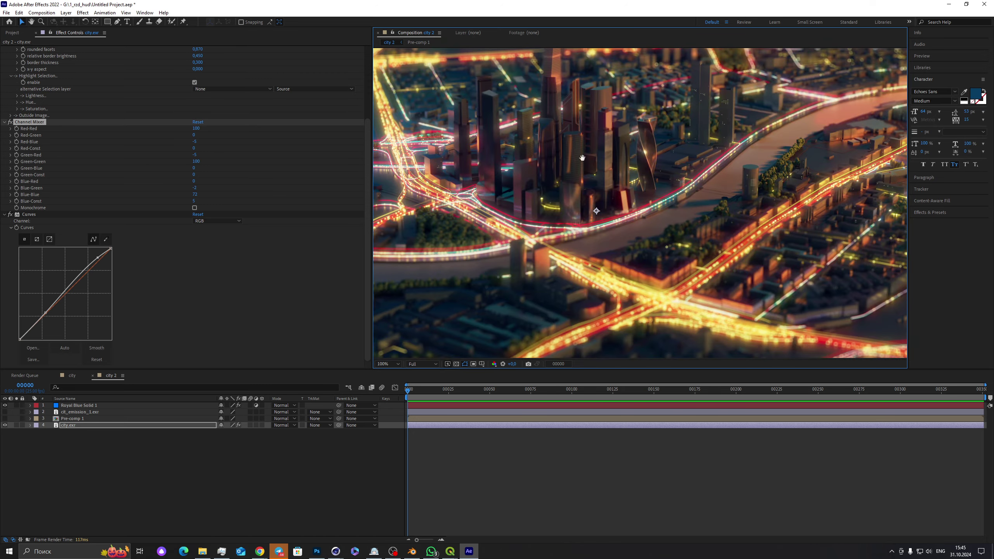
pyautogui.moveTo(583, 158); pyautogui.dragTo(649, 186)
pyautogui.scroll(-2, 613, 208)
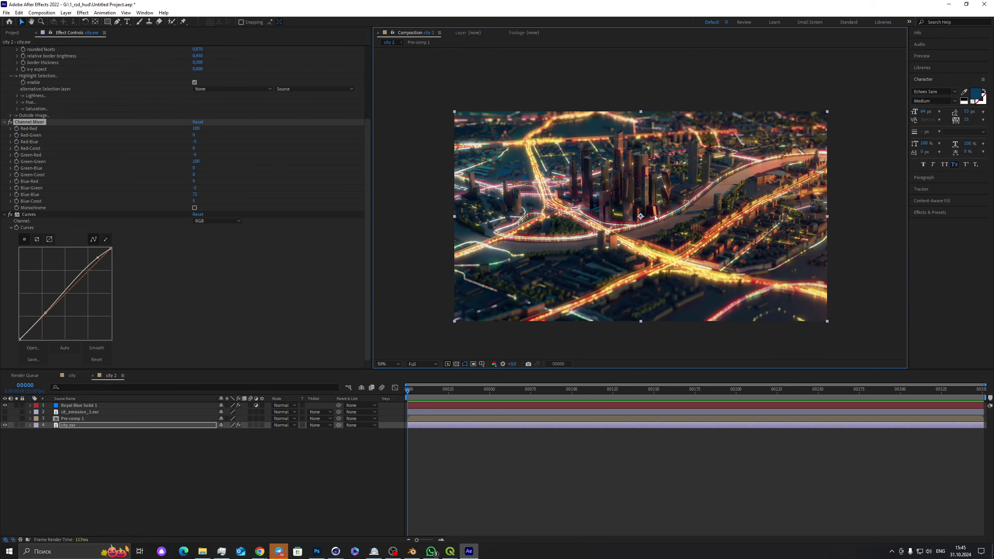